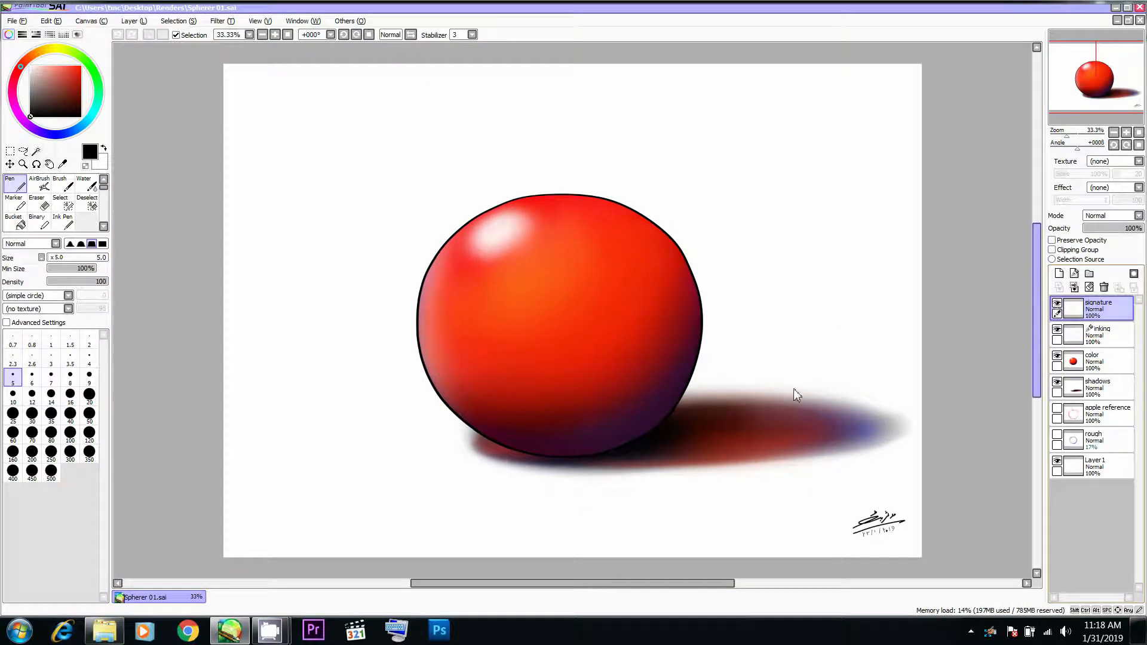
- Add a new layer folder directly above the inking layer
{"action": "left_click", "coordinate": [1056, 304]}
{"action": "left_click", "coordinate": [1057, 305]}
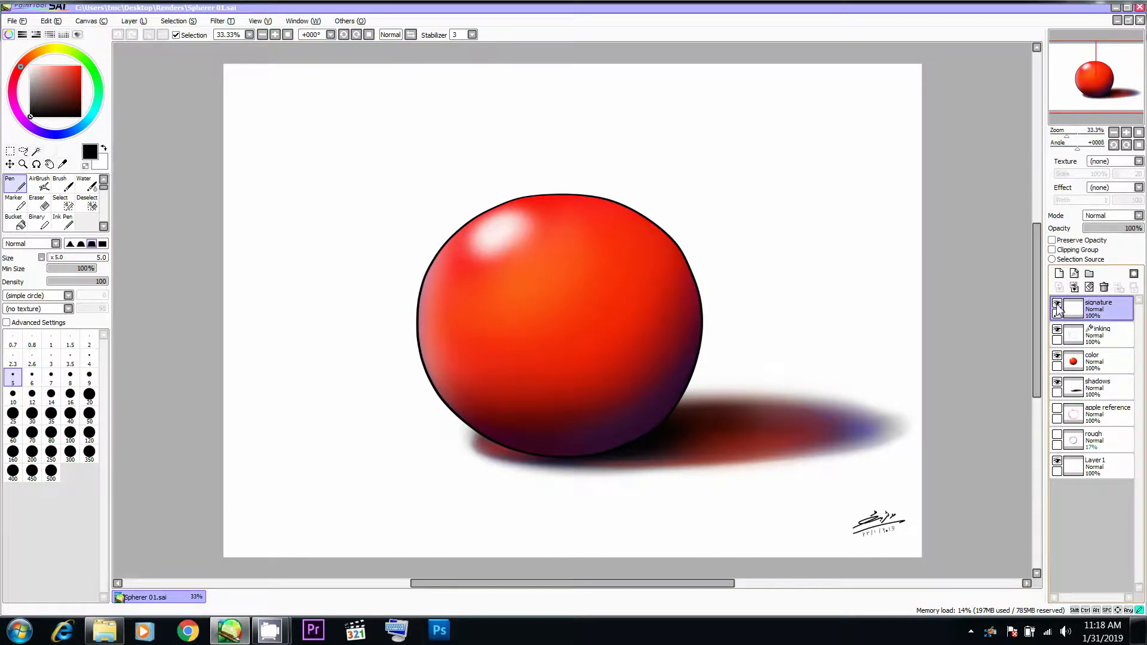
{"action": "left_click", "coordinate": [1101, 324]}
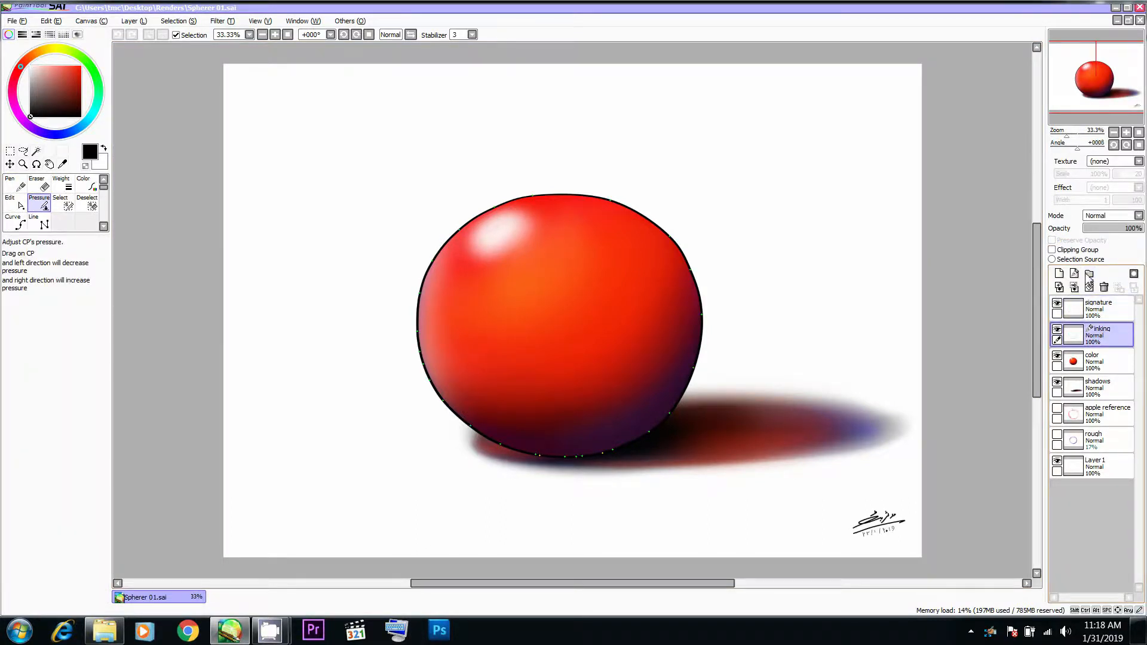
{"action": "left_click", "coordinate": [1089, 273]}
{"action": "left_click", "coordinate": [1106, 364]}
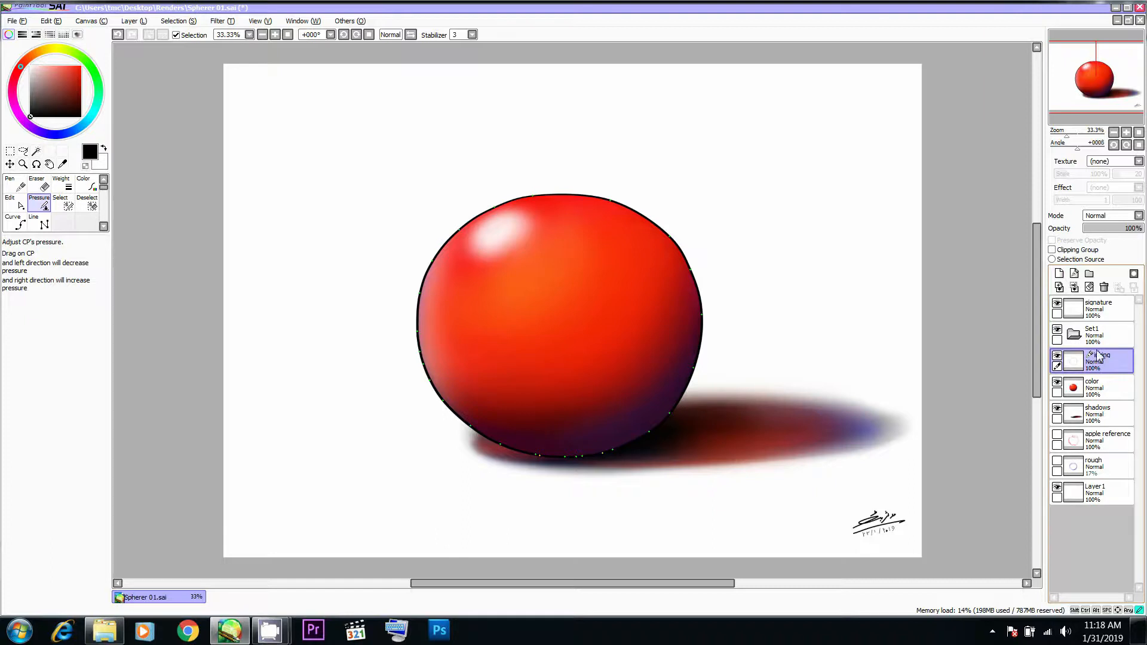
- Move the inking, color, signature and shadows layers into the Set1 folder
{"action": "left_click_drag", "start_coordinate": [1100, 356], "coordinate": [1098, 338]}
{"action": "left_click_drag", "start_coordinate": [1096, 390], "coordinate": [1100, 364]}
{"action": "mouse_move", "coordinate": [1099, 306]}
{"action": "left_mouse_down"}
{"action": "mouse_move", "coordinate": [1101, 388]}
{"action": "mouse_move", "coordinate": [1104, 330]}
{"action": "left_mouse_up"}
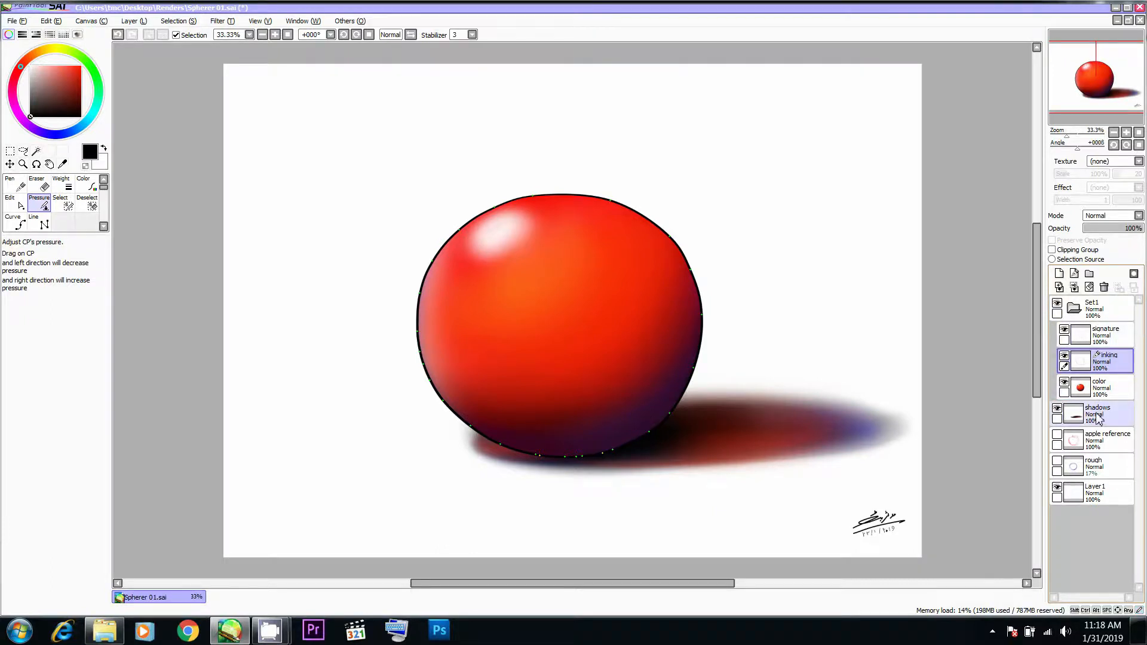
{"action": "left_click_drag", "start_coordinate": [1098, 409], "coordinate": [1099, 415]}
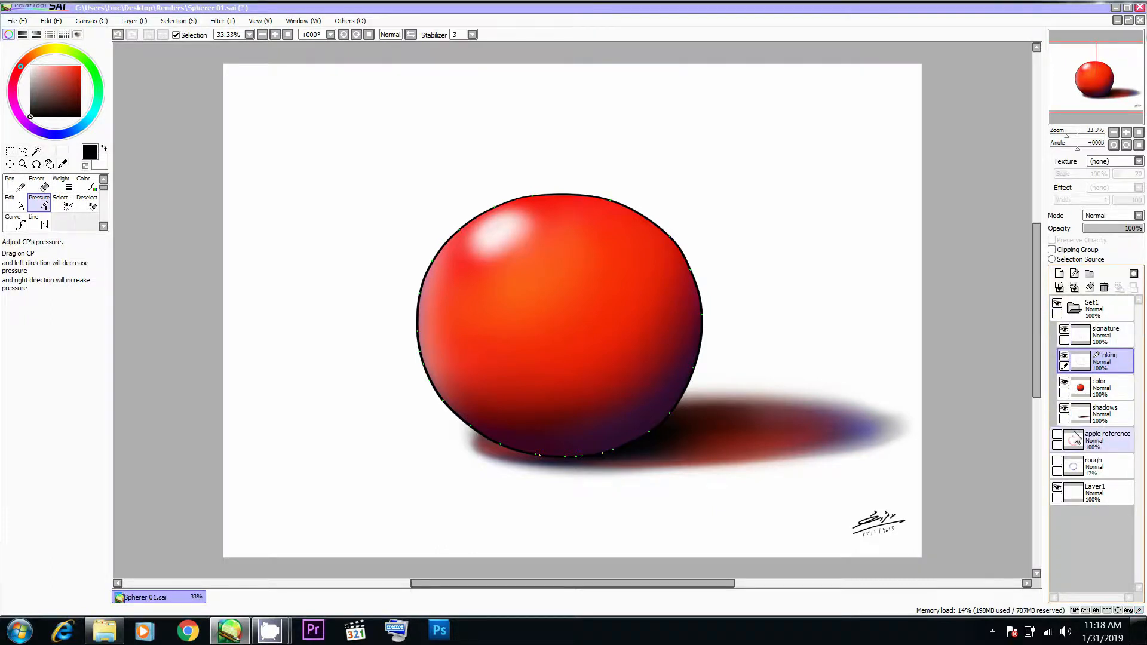
- Hide and collapse the Set1 folder and rename it Sphere
{"action": "left_click", "coordinate": [1058, 304]}
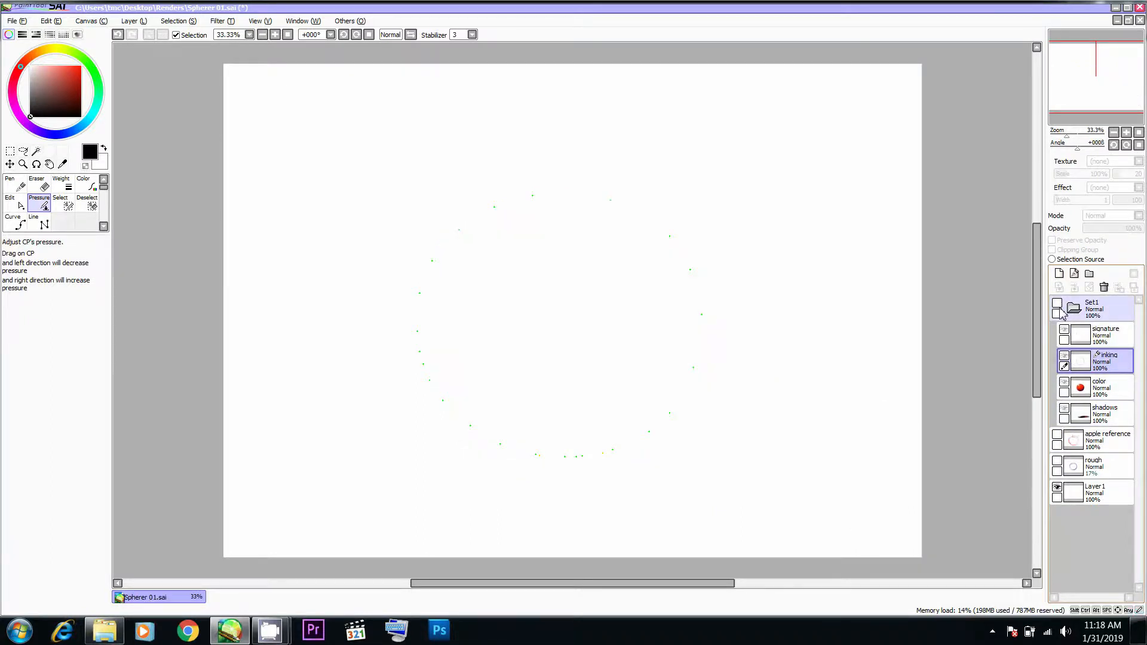
{"action": "left_click", "coordinate": [1074, 307]}
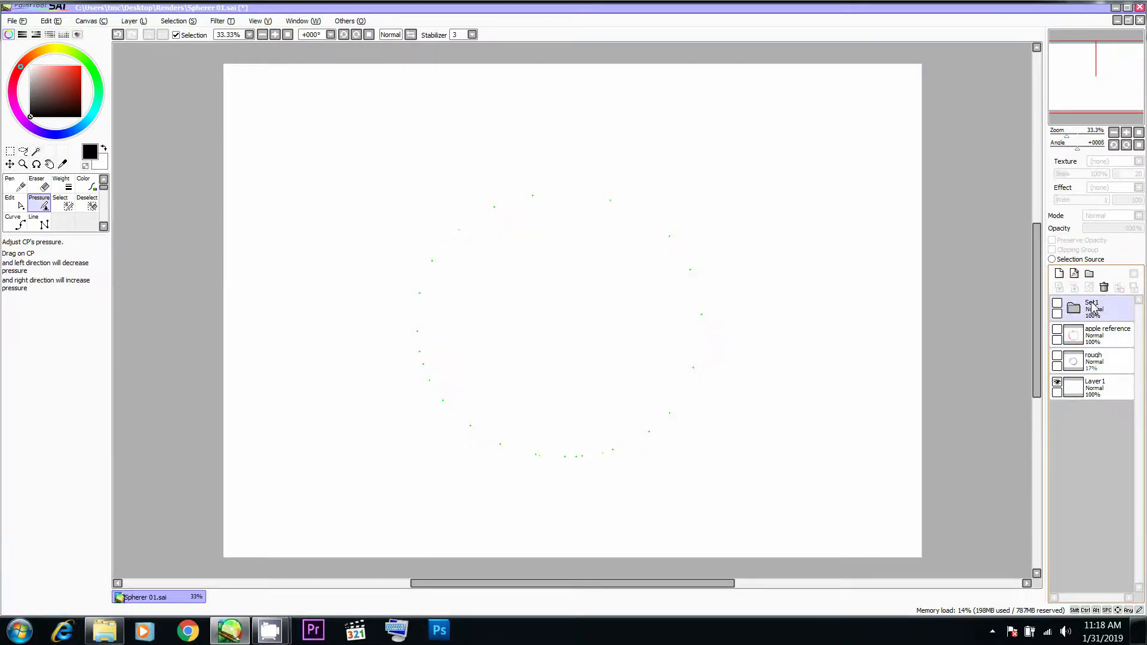
{"action": "double_click", "coordinate": [1092, 308]}
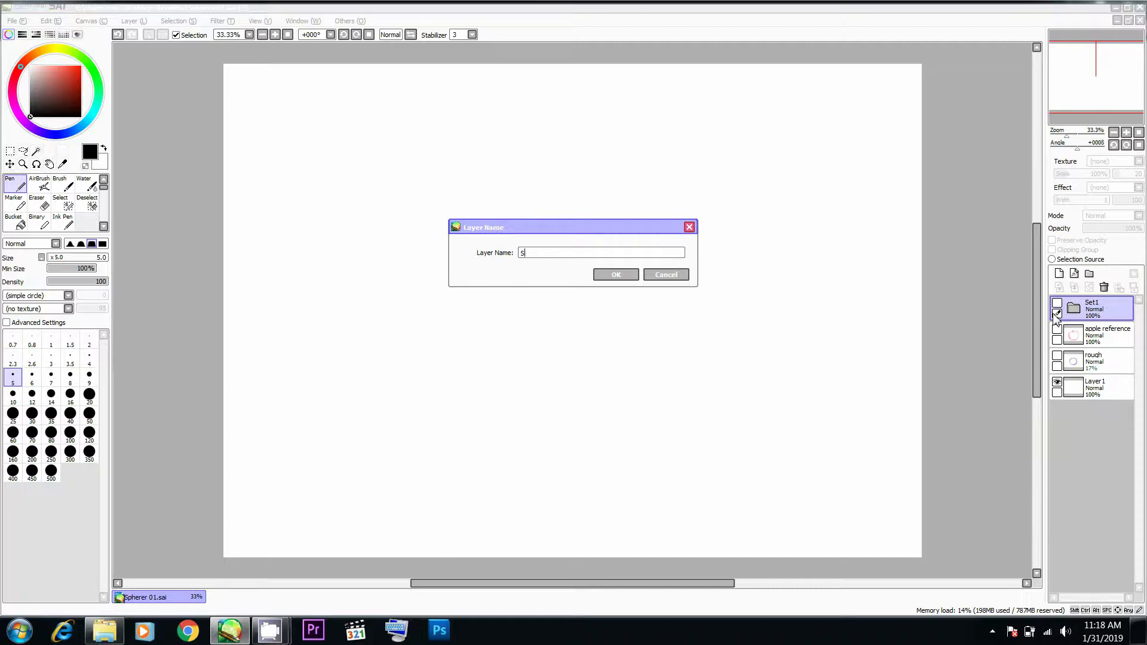
{"action": "key", "text": "Return"}
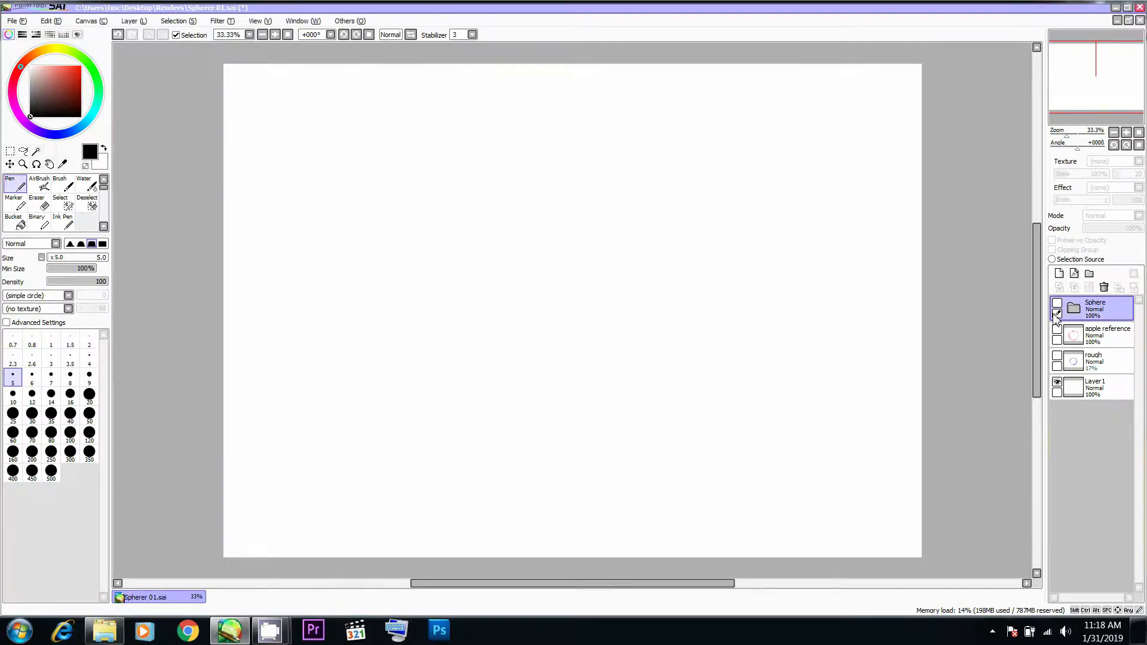
- Show the apple reference layer and make it the active layer
{"action": "left_click", "coordinate": [1057, 329]}
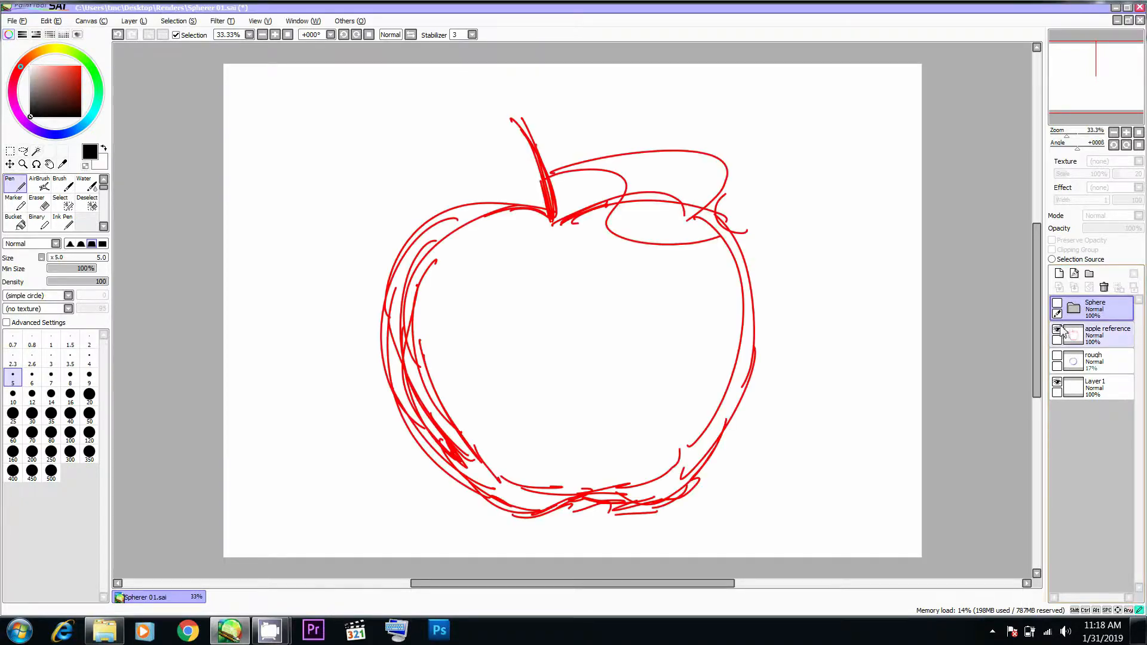
{"action": "left_click", "coordinate": [1078, 340]}
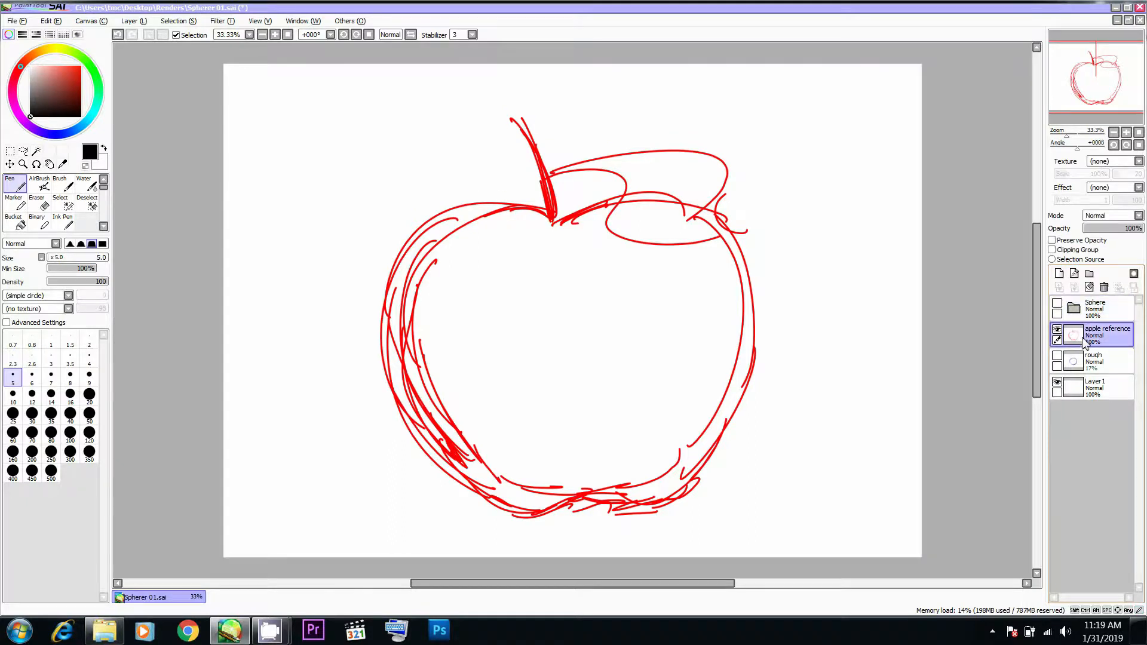
- Compare the apple sketch with the Sphere folder and the rough layer by toggling their visibility, leaving both hidden
{"action": "left_click", "coordinate": [1073, 308]}
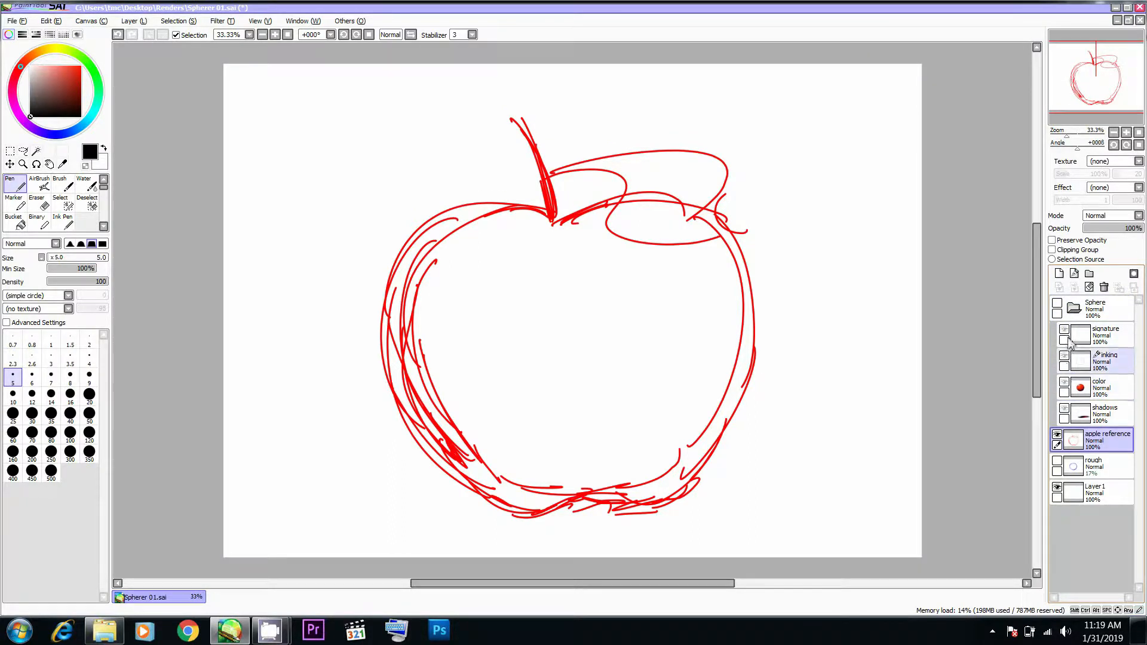
{"action": "left_click", "coordinate": [1057, 304]}
{"action": "left_click", "coordinate": [1057, 304]}
{"action": "left_click", "coordinate": [1056, 303]}
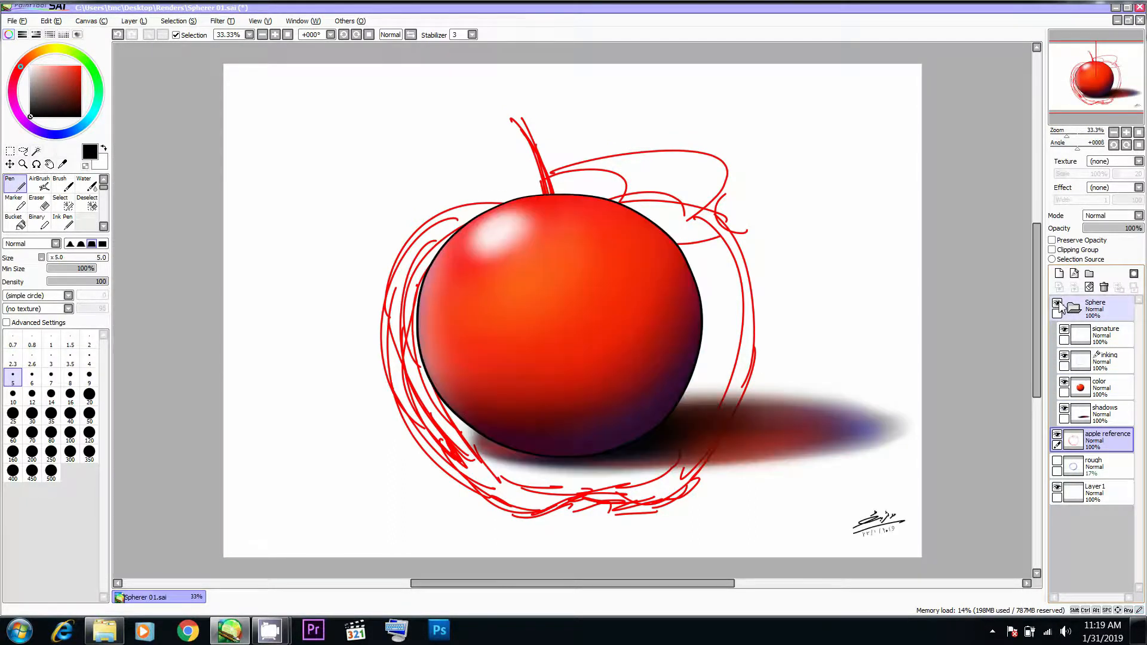
{"action": "left_click", "coordinate": [1057, 304]}
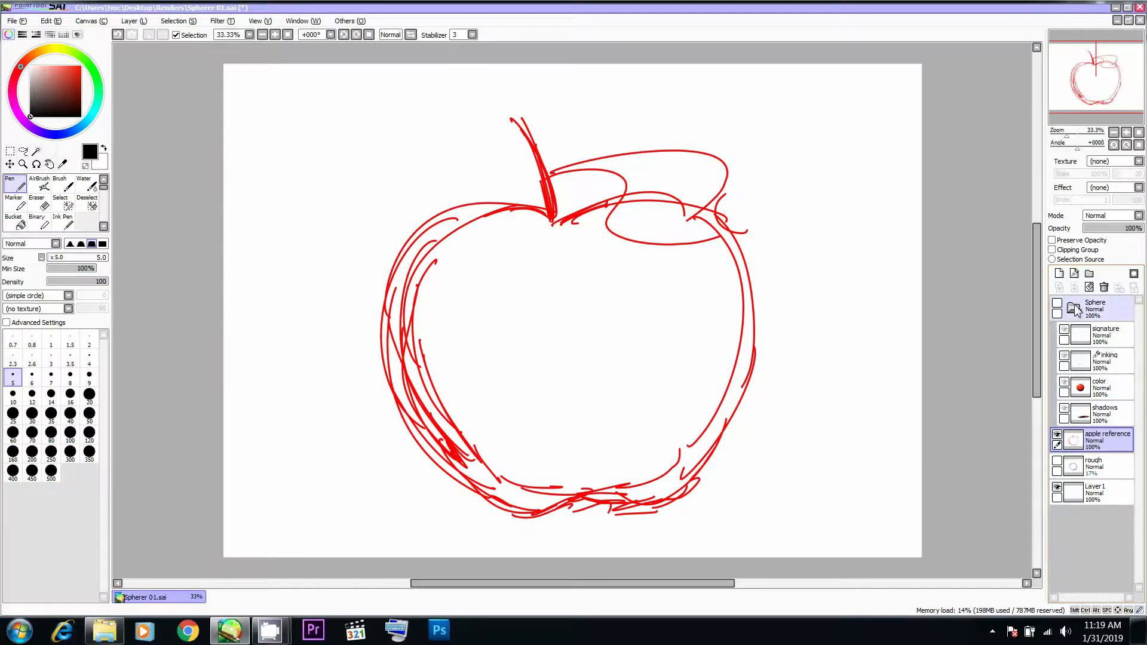
{"action": "left_click", "coordinate": [1074, 308]}
{"action": "left_click", "coordinate": [1058, 356]}
{"action": "left_click", "coordinate": [1057, 356]}
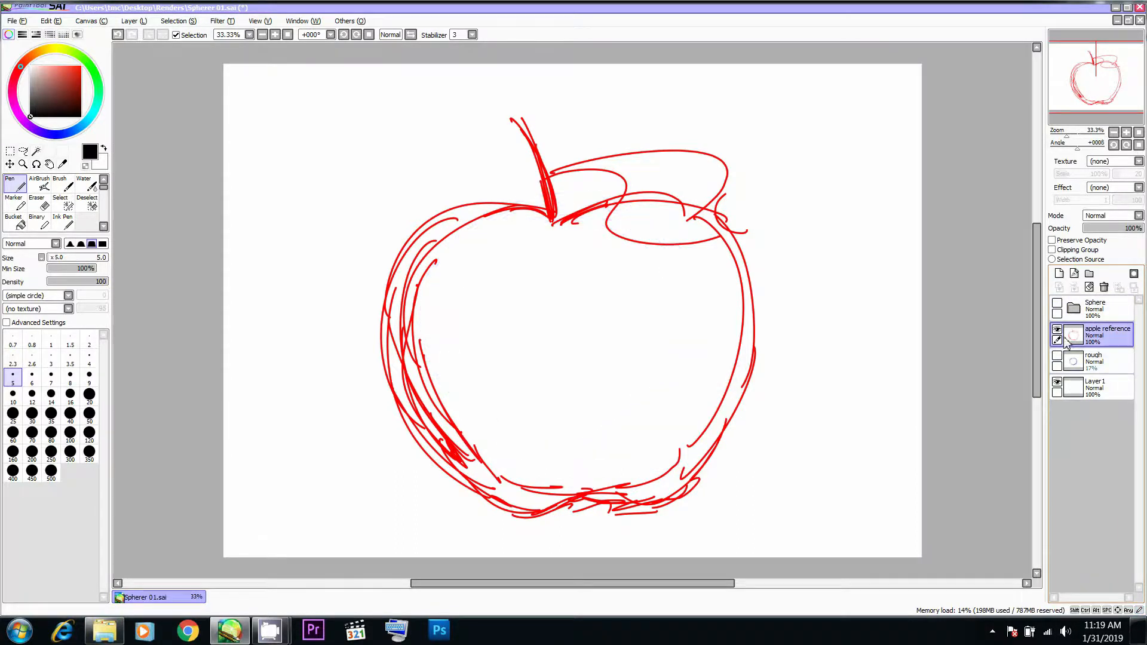
{"action": "left_click", "coordinate": [1058, 354]}
{"action": "left_click", "coordinate": [1058, 354]}
- Scale down the red sketch on the apple reference layer and reposition it near the middle of the canvas
{"action": "left_click", "coordinate": [1079, 353]}
{"action": "left_click", "coordinate": [1077, 343]}
{"action": "key", "text": "ctrl+t"}
{"action": "left_click_drag", "start_coordinate": [756, 118], "coordinate": [689, 187]}
{"action": "left_click_drag", "start_coordinate": [624, 270], "coordinate": [671, 243]}
{"action": "key", "text": "Return"}
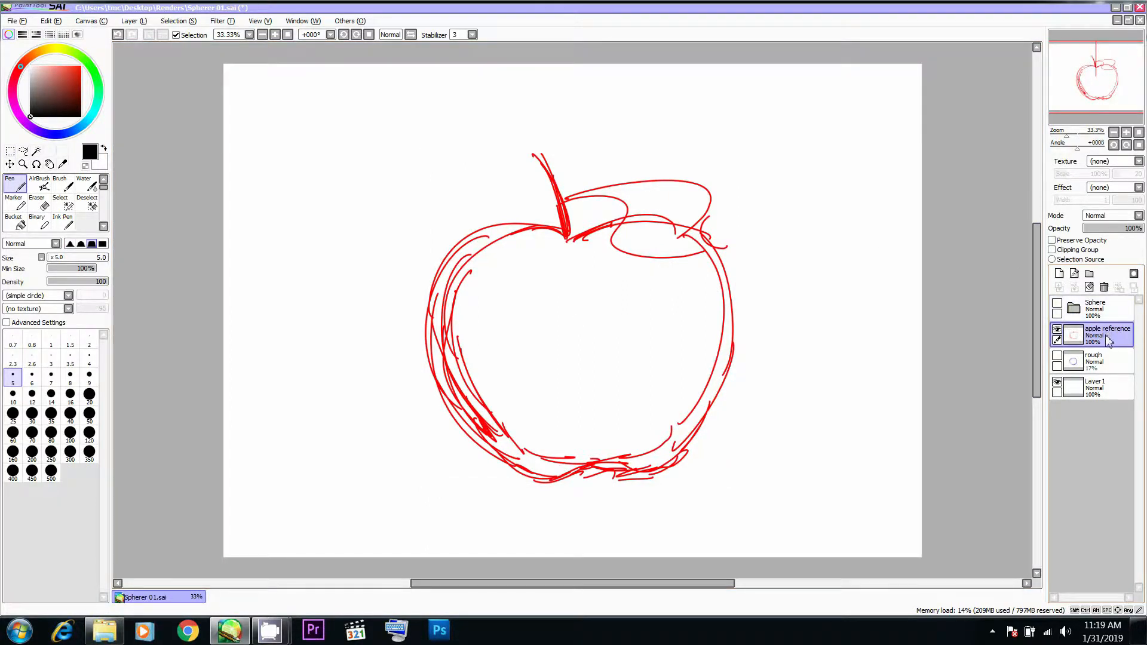
- Add a linework layer above the apple reference layer and lower the reference layer's opacity to 18%
{"action": "left_click", "coordinate": [1075, 273]}
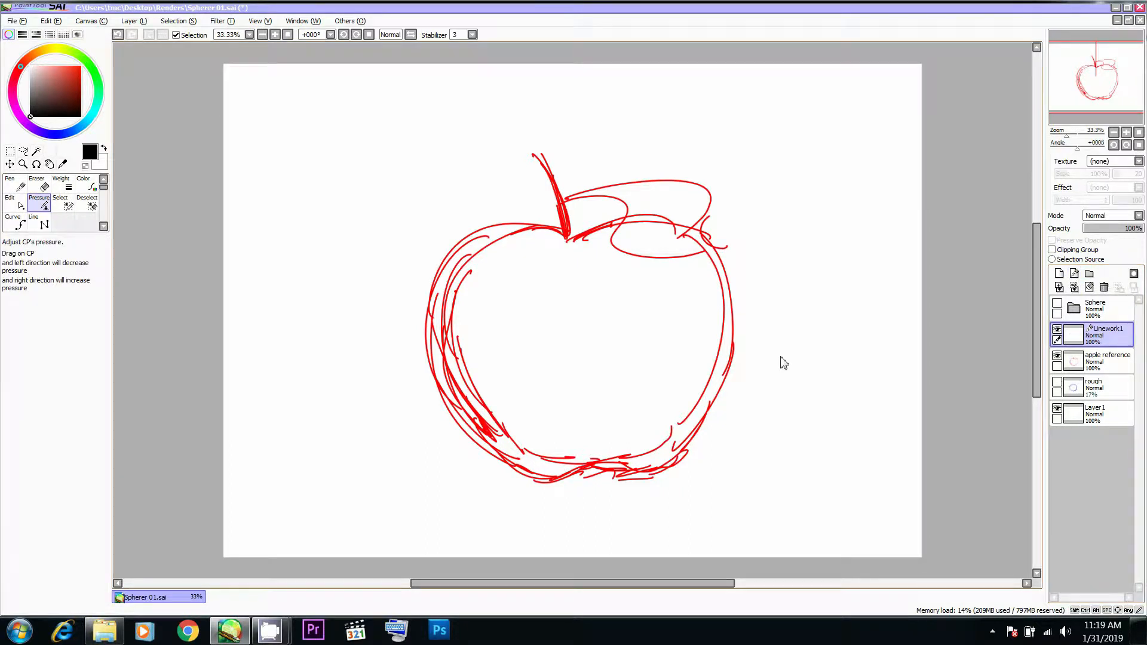
{"action": "left_click", "coordinate": [1094, 361]}
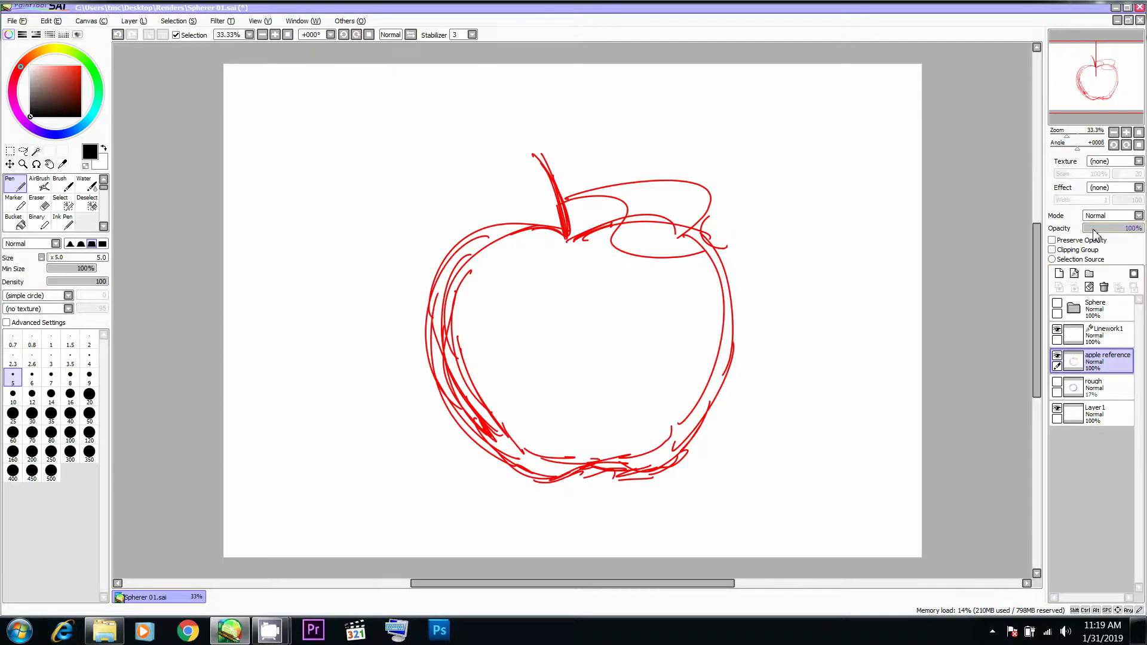
{"action": "left_click", "coordinate": [1094, 229]}
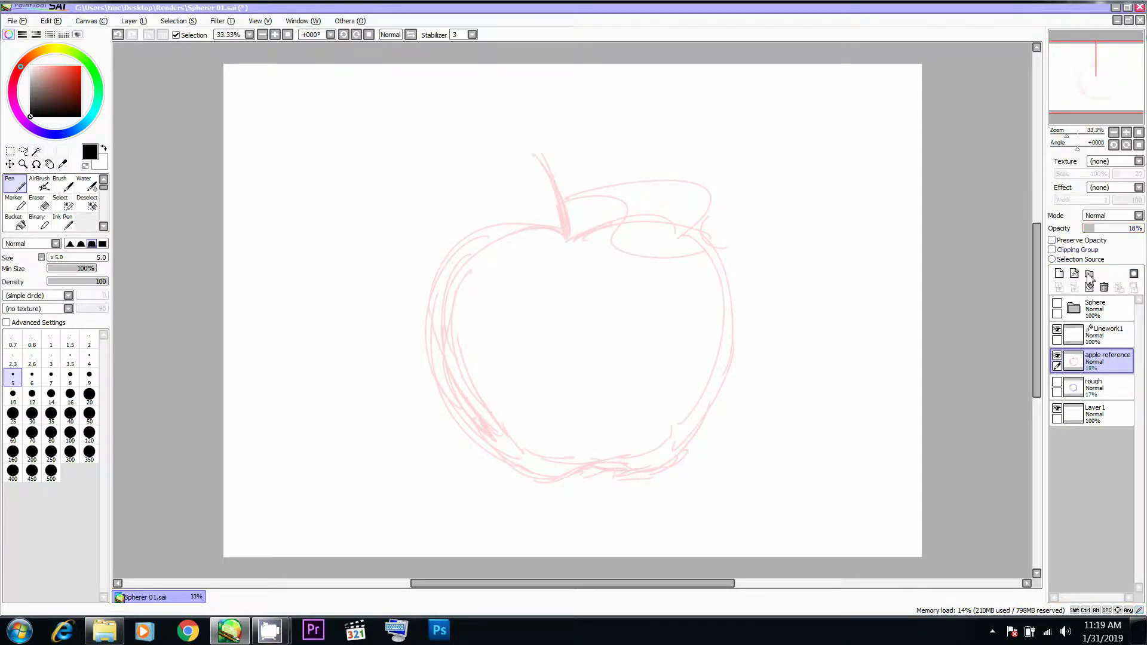
- Draw the two curved sides of the apple's stem with the Pen on the linework layer, redrawing unsatisfactory strokes
{"action": "left_click", "coordinate": [1099, 335]}
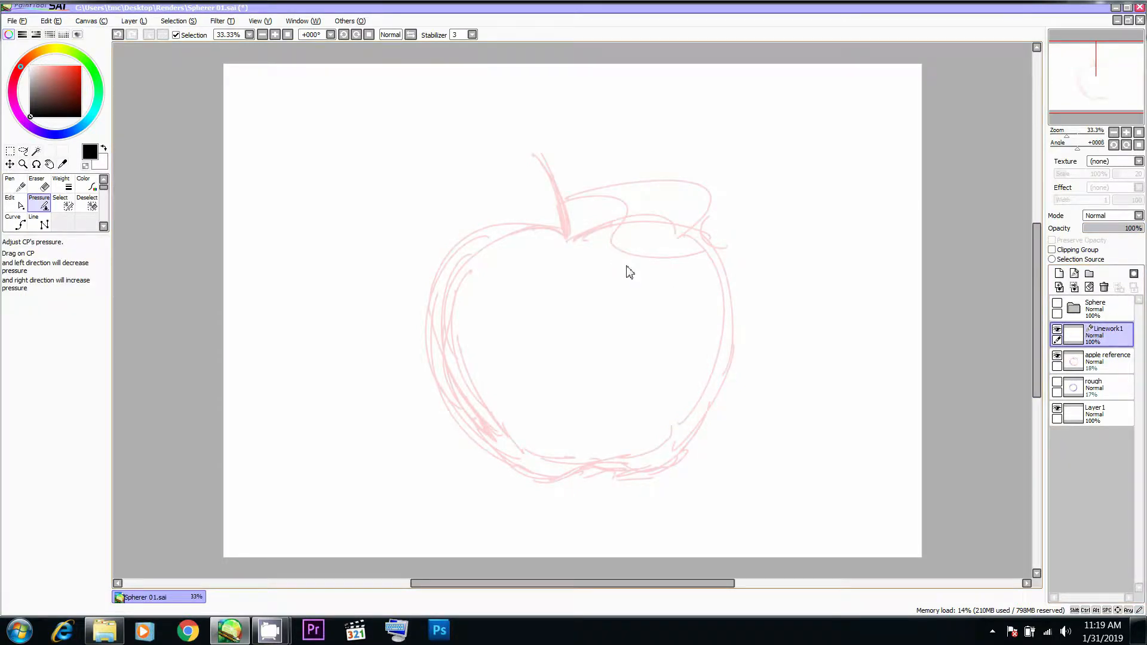
{"action": "key", "text": "n"}
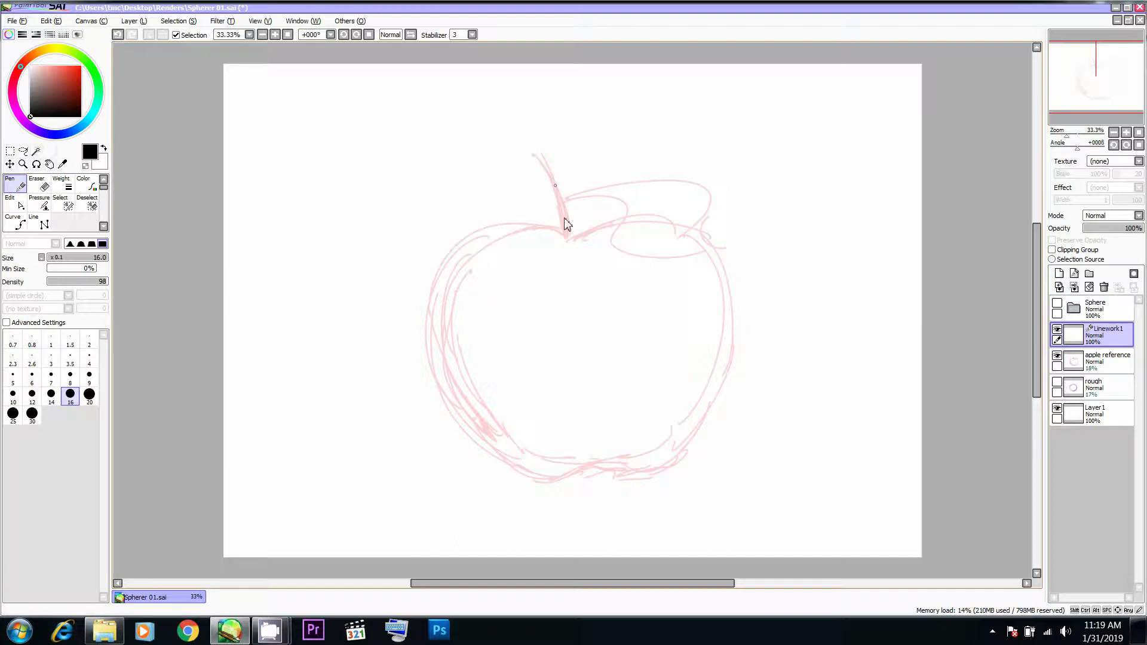
{"action": "left_click_drag", "start_coordinate": [557, 185], "coordinate": [573, 236]}
{"action": "key", "text": "ctrl+z"}
{"action": "key", "text": "ctrl+y"}
{"action": "key", "text": "ctrl+z"}
{"action": "key", "text": "ctrl+y"}
{"action": "key", "text": "ctrl+z"}
{"action": "left_click_drag", "start_coordinate": [554, 178], "coordinate": [569, 253]}
{"action": "key", "text": "ctrl+z"}
{"action": "key", "text": "ctrl+y"}
- Close the top of the stem with a short line and adjust the control points so the side lines meet it
{"action": "scroll", "coordinate": [567, 197], "scroll_direction": "up", "scroll_amount": 3}
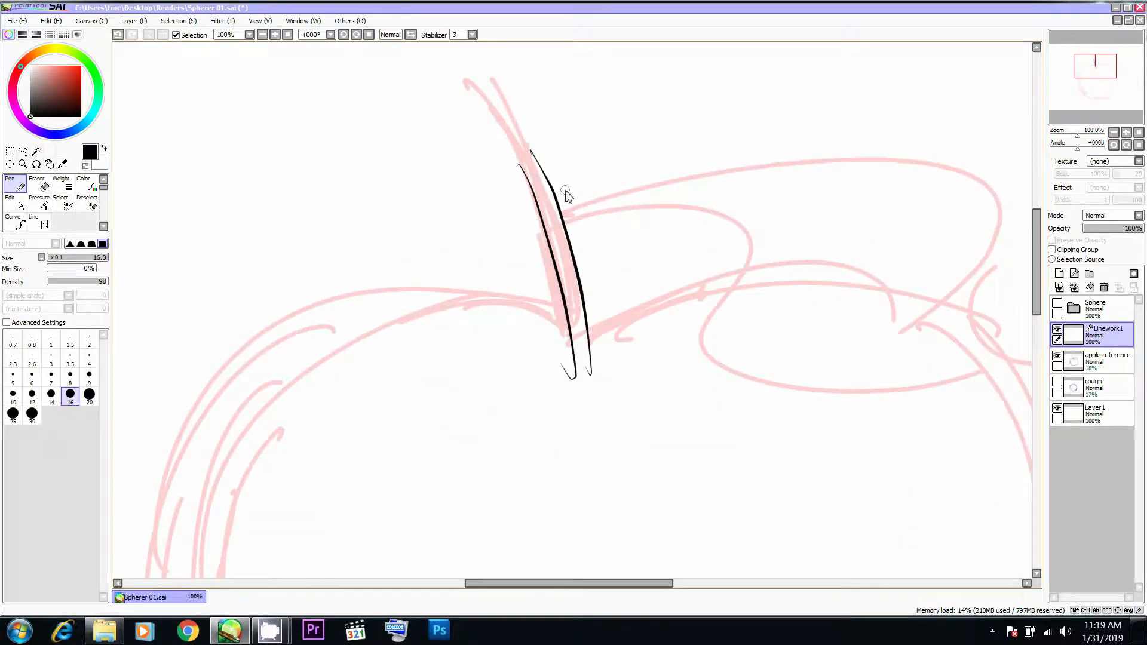
{"action": "left_click_drag", "start_coordinate": [519, 175], "coordinate": [553, 165]}
{"action": "key", "text": "ctrl+z"}
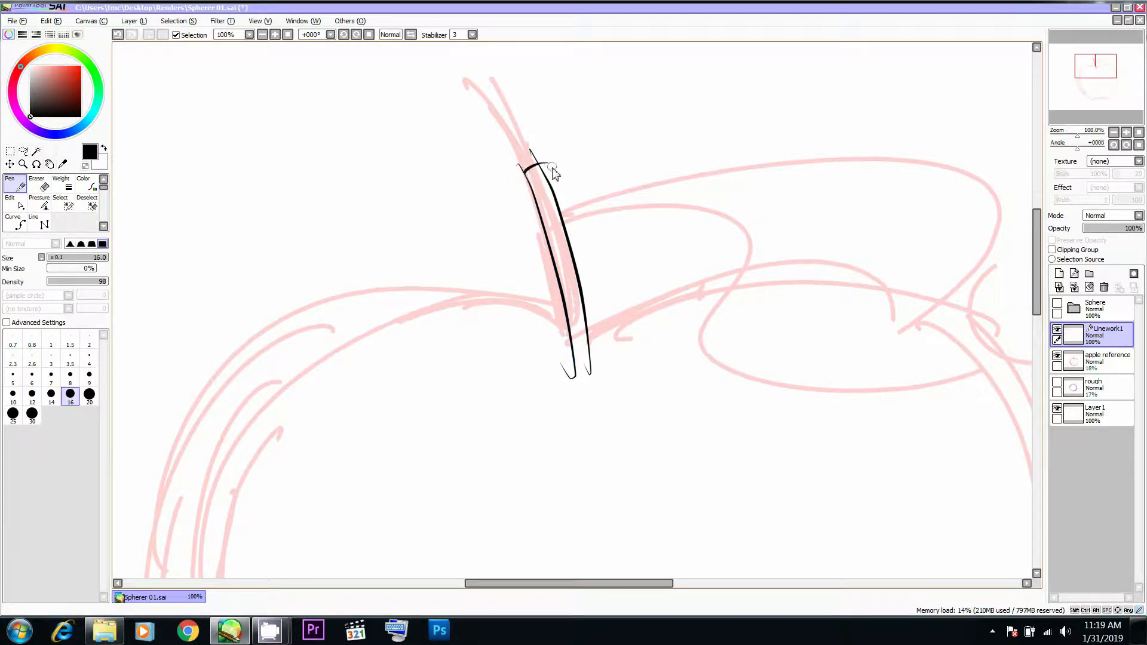
{"action": "key", "text": "shift"}
{"action": "mouse_move", "coordinate": [529, 149]}
{"action": "left_mouse_down"}
{"action": "mouse_move", "coordinate": [552, 178]}
{"action": "mouse_move", "coordinate": [541, 161]}
{"action": "left_mouse_up"}
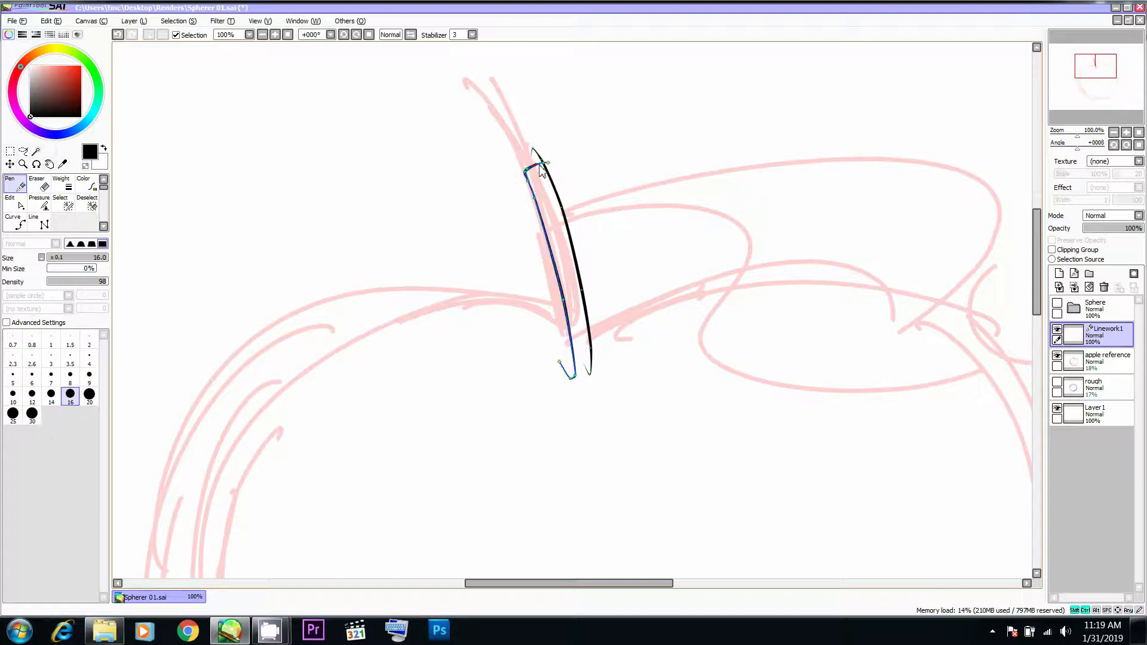
{"action": "left_click", "coordinate": [561, 208], "text": "ctrl+shift"}
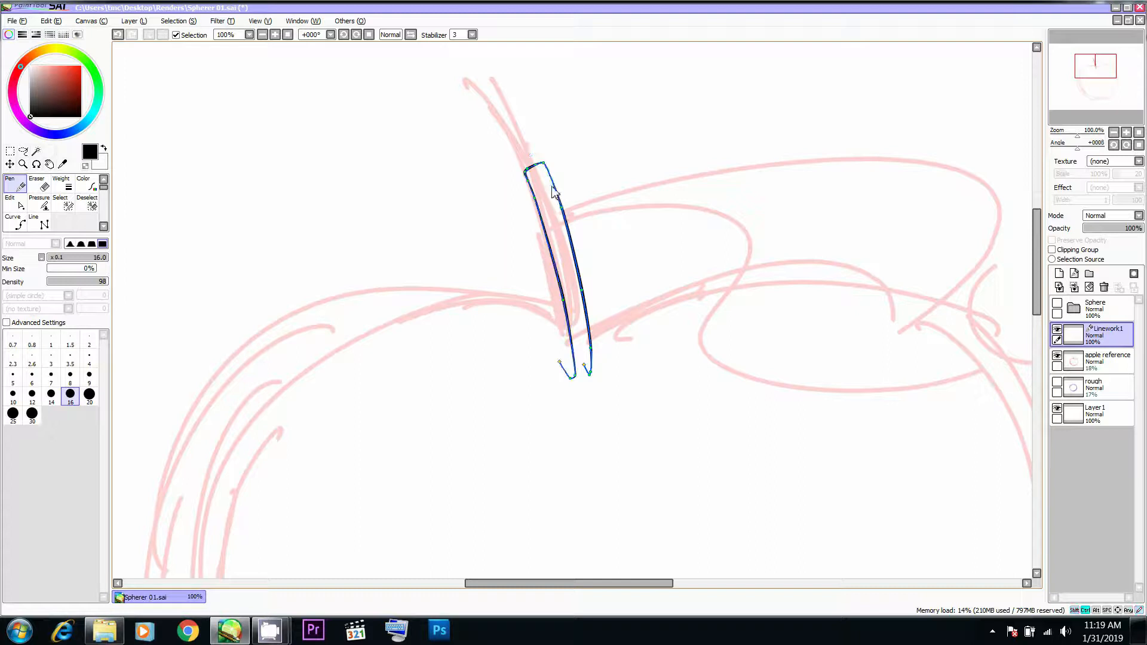
{"action": "key", "text": "shift"}
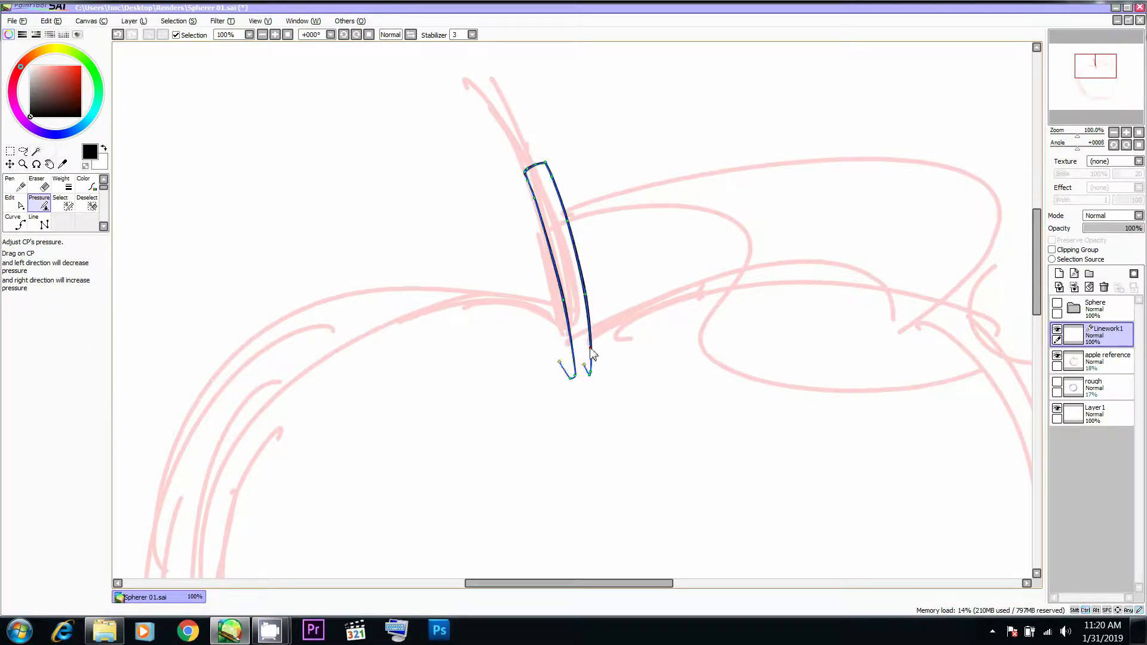
- Draw the apple's upper-right contour as one curve from the base of the stem outward to the right shoulder
{"action": "key", "text": "n"}
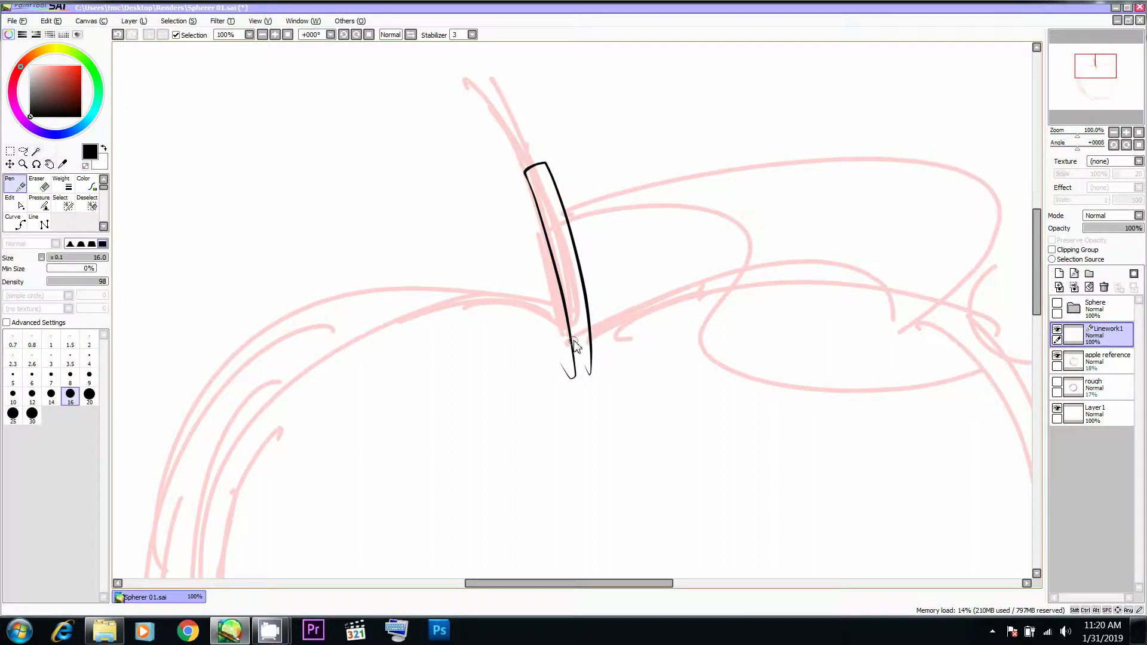
{"action": "left_click_drag", "start_coordinate": [566, 325], "coordinate": [577, 348]}
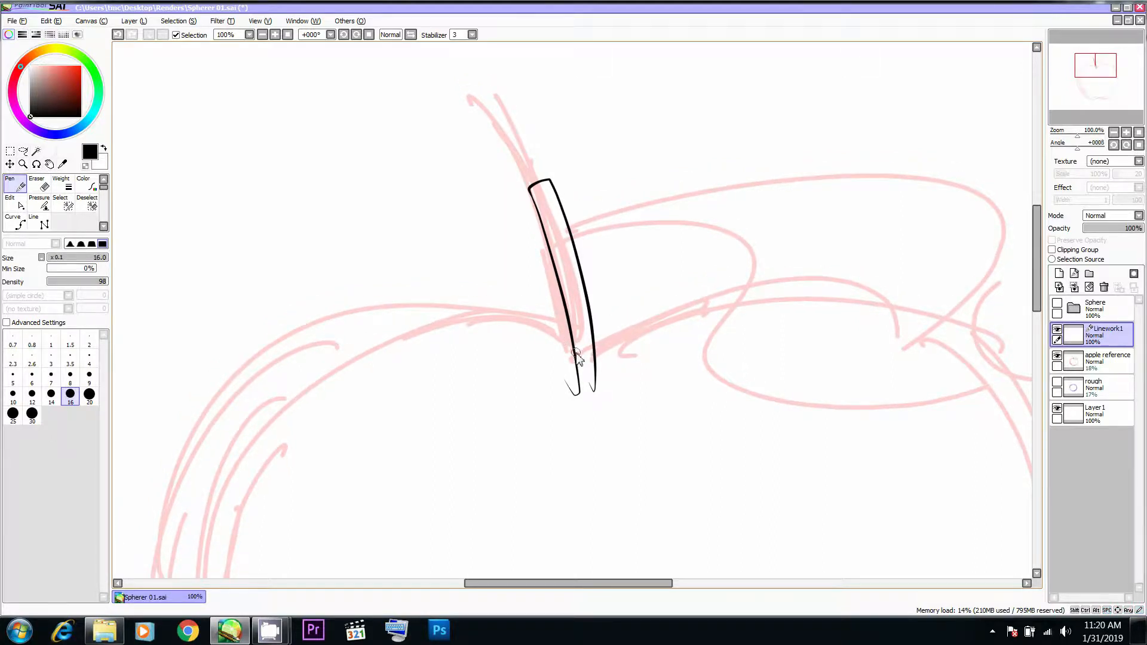
{"action": "mouse_move", "coordinate": [577, 358]}
{"action": "left_mouse_down"}
{"action": "mouse_move", "coordinate": [658, 307]}
{"action": "mouse_move", "coordinate": [1025, 351]}
{"action": "left_mouse_up"}
{"action": "left_click_drag", "start_coordinate": [876, 374], "coordinate": [745, 304]}
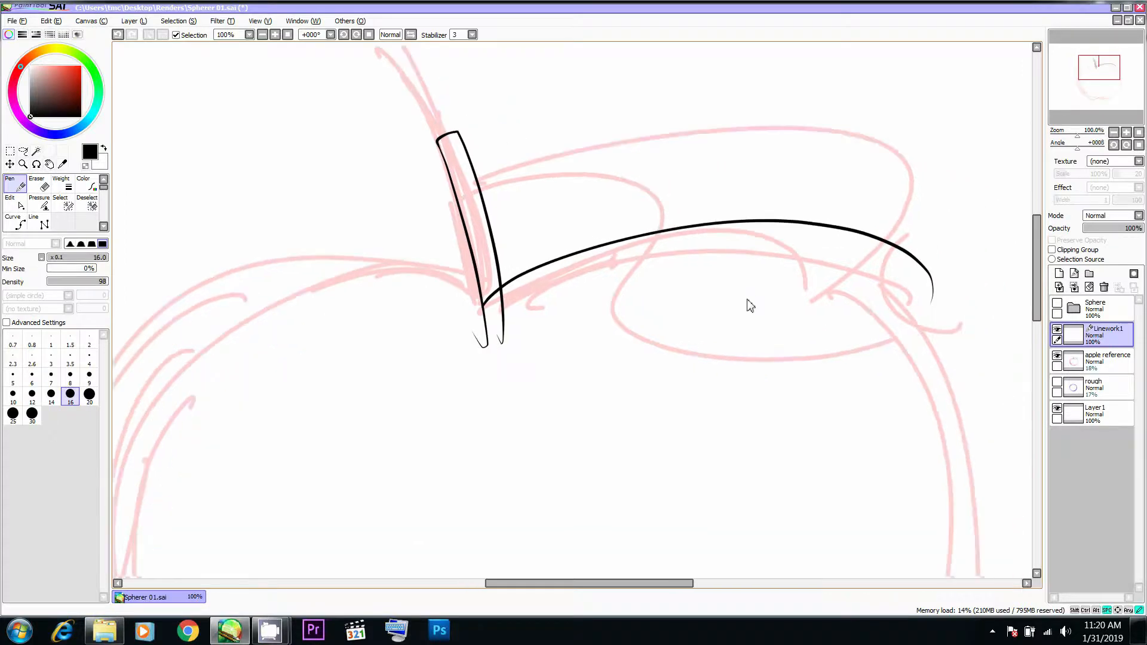
- Hide the interface panels and reshape the upper-right contour to start at the stem's right side and follow the sketch
{"action": "key", "text": "Tab"}
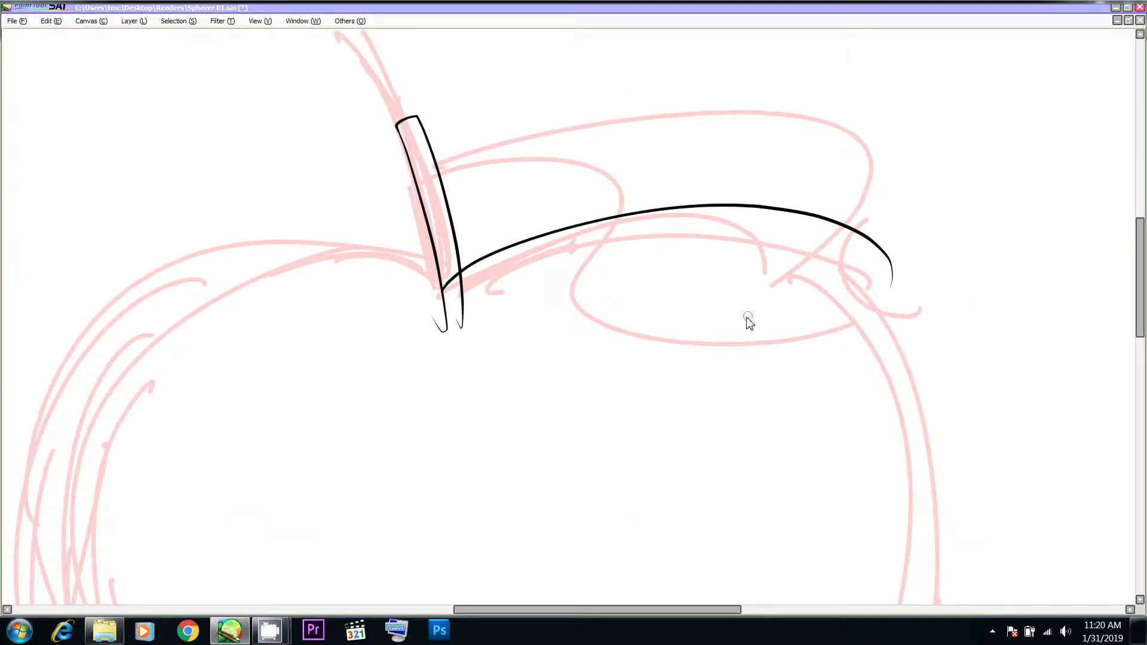
{"action": "scroll", "coordinate": [753, 314], "scroll_direction": "down", "scroll_amount": 2}
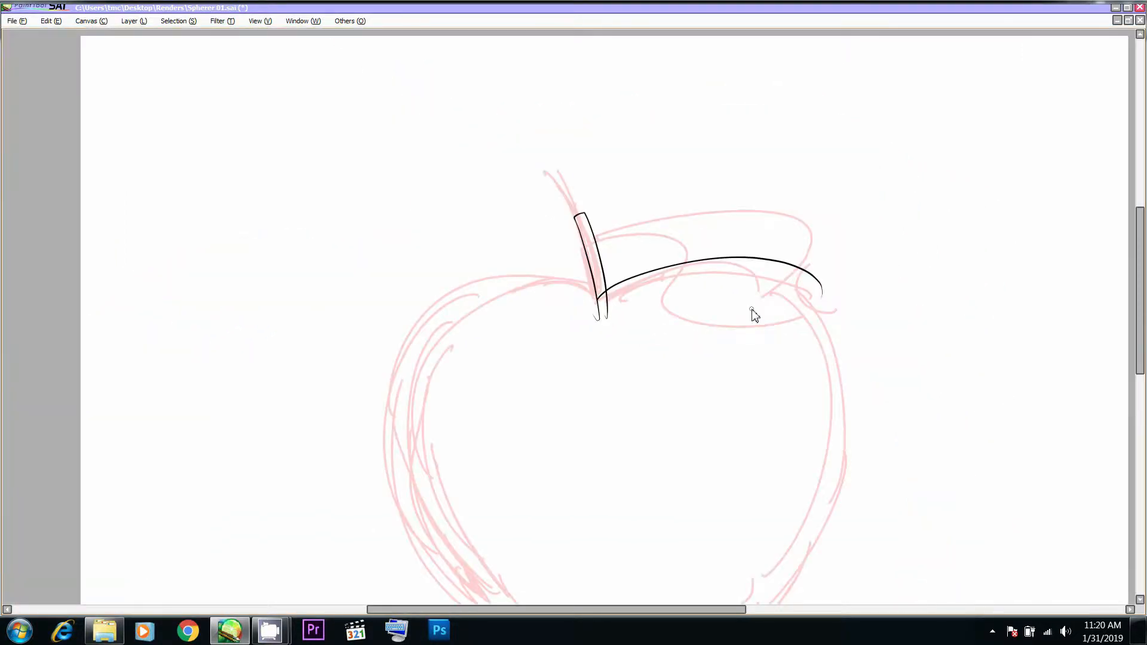
{"action": "left_click_drag", "start_coordinate": [700, 248], "coordinate": [694, 230]}
{"action": "mouse_move", "coordinate": [815, 279]}
{"action": "left_mouse_down"}
{"action": "mouse_move", "coordinate": [813, 291]}
{"action": "mouse_move", "coordinate": [771, 260]}
{"action": "left_mouse_up"}
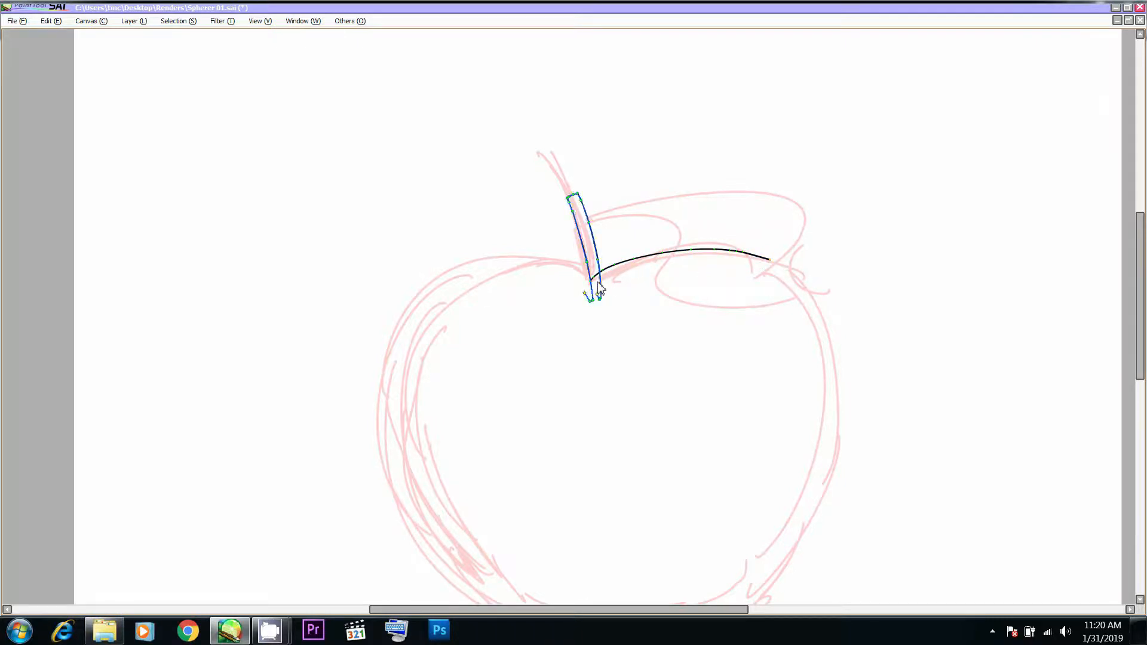
{"action": "left_click_drag", "start_coordinate": [590, 282], "coordinate": [597, 281]}
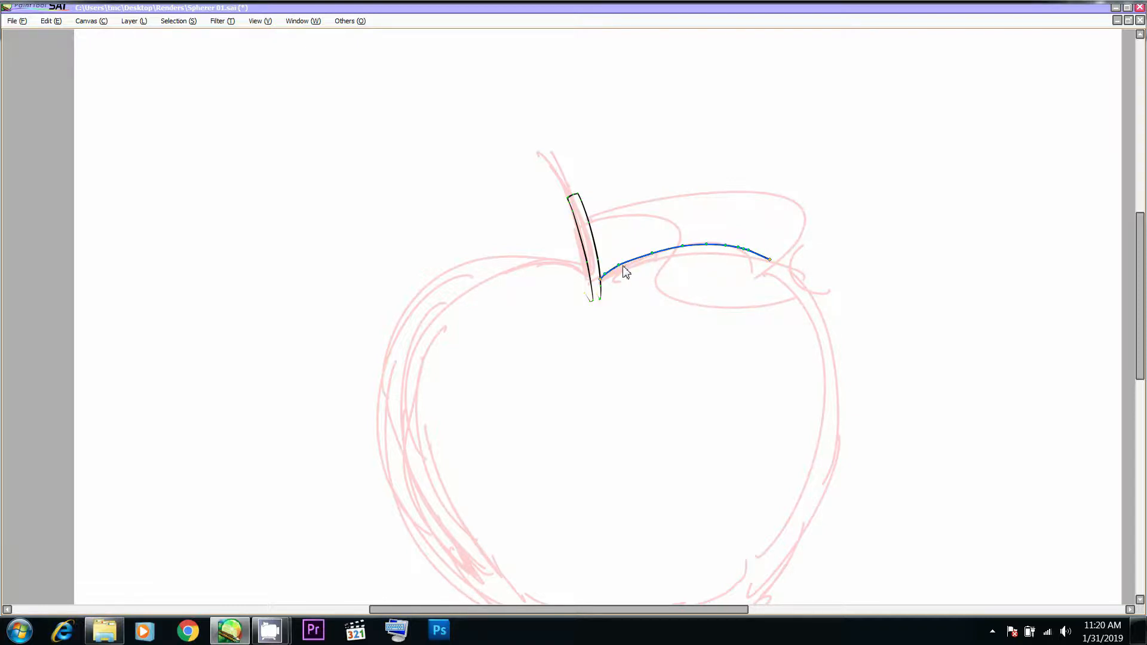
- Draw the apple's right side from the shoulder down to the base and join it to the upper-right contour
{"action": "left_click_drag", "start_coordinate": [792, 272], "coordinate": [722, 196]}
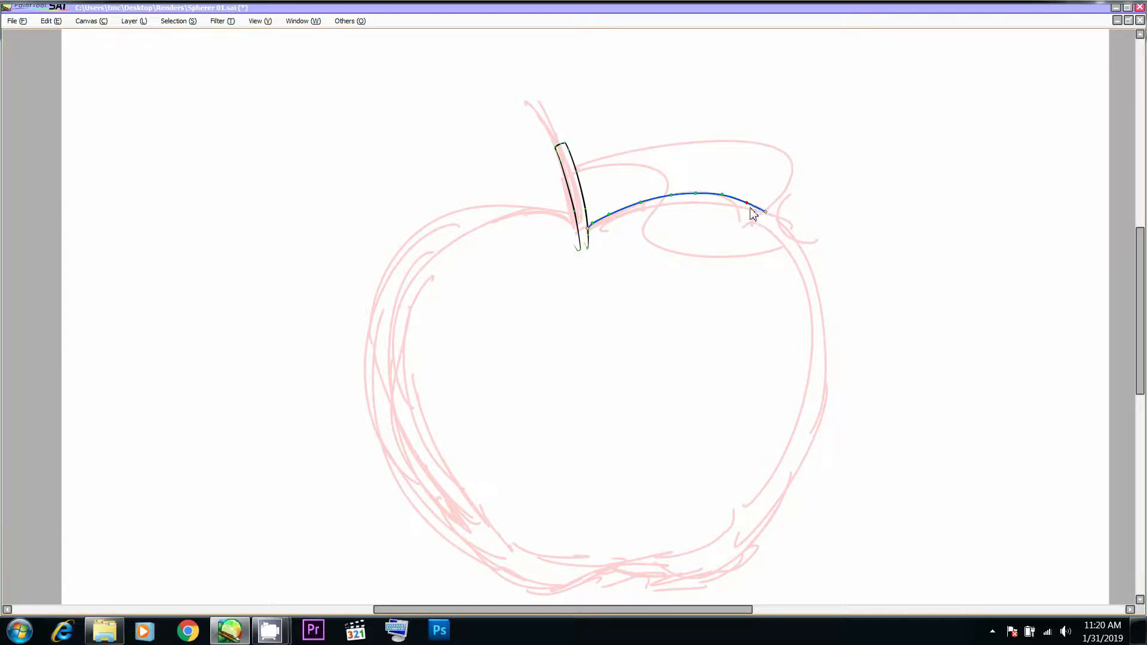
{"action": "mouse_move", "coordinate": [765, 212]}
{"action": "left_mouse_down"}
{"action": "mouse_move", "coordinate": [780, 222]}
{"action": "mouse_move", "coordinate": [717, 564]}
{"action": "left_mouse_up"}
{"action": "mouse_move", "coordinate": [795, 389]}
{"action": "left_mouse_down"}
{"action": "mouse_move", "coordinate": [796, 257]}
{"action": "mouse_move", "coordinate": [807, 358]}
{"action": "left_mouse_up"}
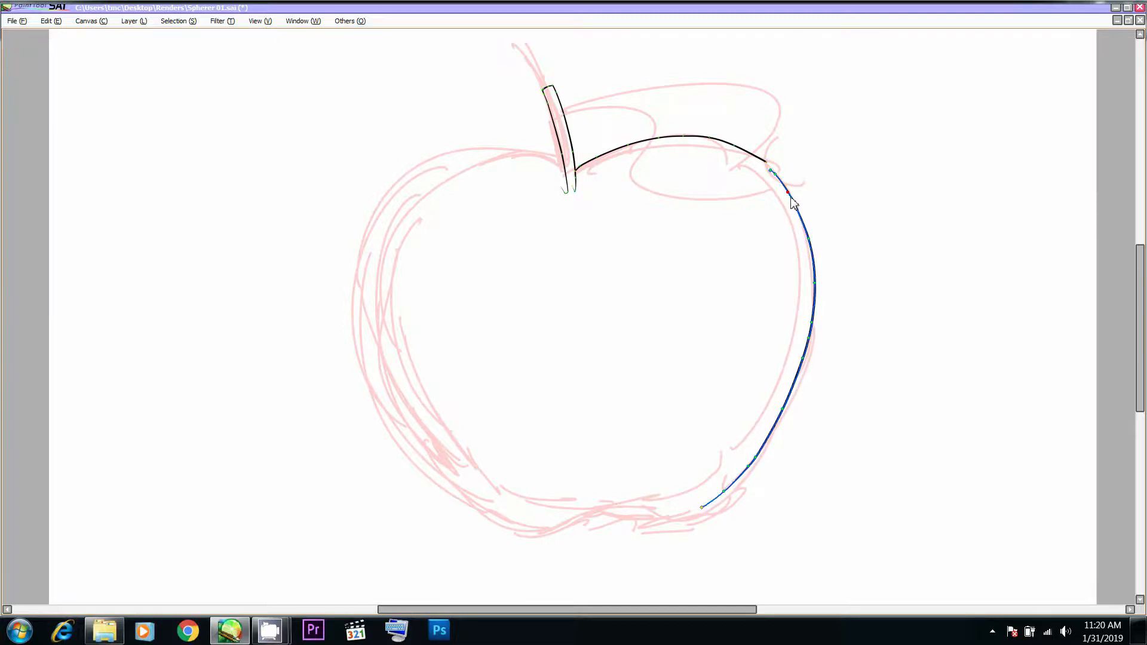
{"action": "left_click_drag", "start_coordinate": [767, 162], "coordinate": [771, 170]}
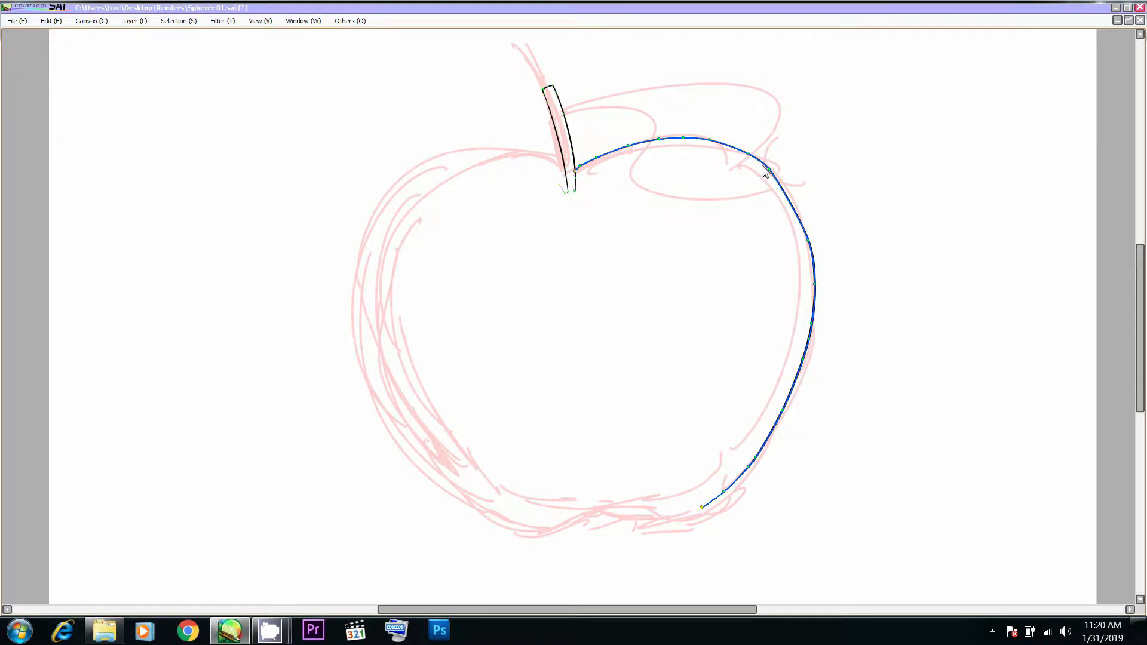
- Smooth the apple's right shoulder and continue the outline with the wavy base and the left side up to the stem
{"action": "left_click_drag", "start_coordinate": [769, 170], "coordinate": [751, 154]}
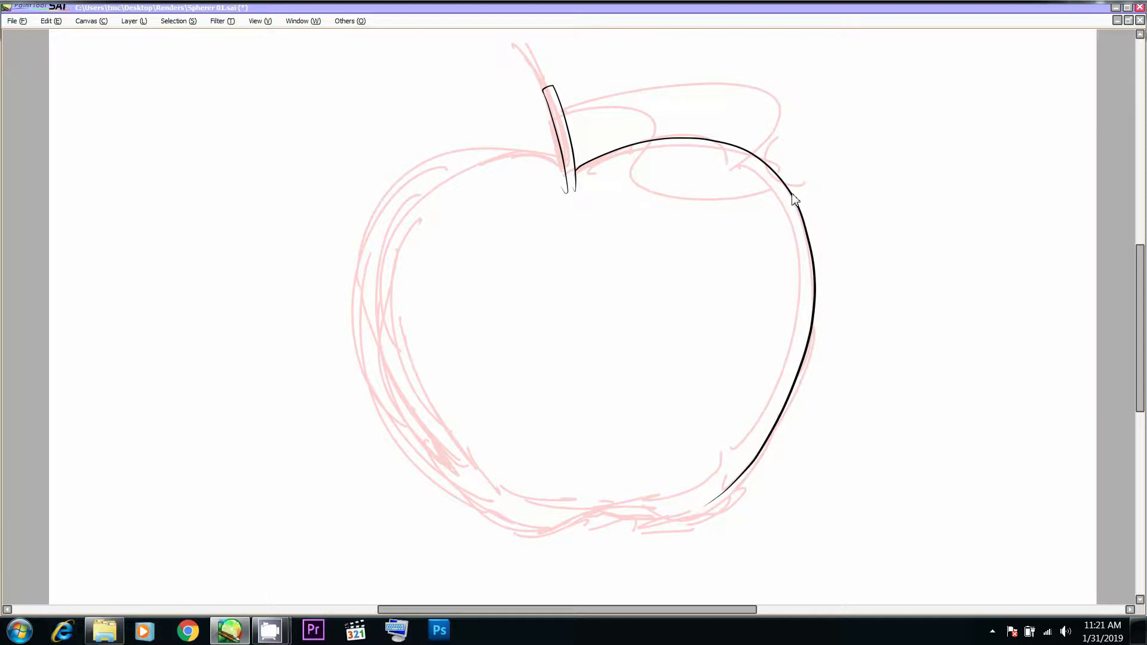
{"action": "scroll", "coordinate": [824, 325], "scroll_direction": "down", "scroll_amount": 3}
{"action": "left_click", "coordinate": [721, 429], "text": "alt"}
{"action": "left_click", "coordinate": [731, 421], "text": "alt"}
{"action": "mouse_move", "coordinate": [754, 399]}
{"action": "left_mouse_down"}
{"action": "mouse_move", "coordinate": [822, 355]}
{"action": "mouse_move", "coordinate": [719, 409]}
{"action": "mouse_move", "coordinate": [503, 414]}
{"action": "mouse_move", "coordinate": [450, 365]}
{"action": "left_mouse_up"}
{"action": "left_click_drag", "start_coordinate": [509, 273], "coordinate": [524, 356]}
{"action": "mouse_move", "coordinate": [619, 147]}
{"action": "left_mouse_down"}
{"action": "mouse_move", "coordinate": [553, 118]}
{"action": "mouse_move", "coordinate": [455, 161]}
{"action": "mouse_move", "coordinate": [445, 399]}
{"action": "mouse_move", "coordinate": [496, 466]}
{"action": "left_mouse_up"}
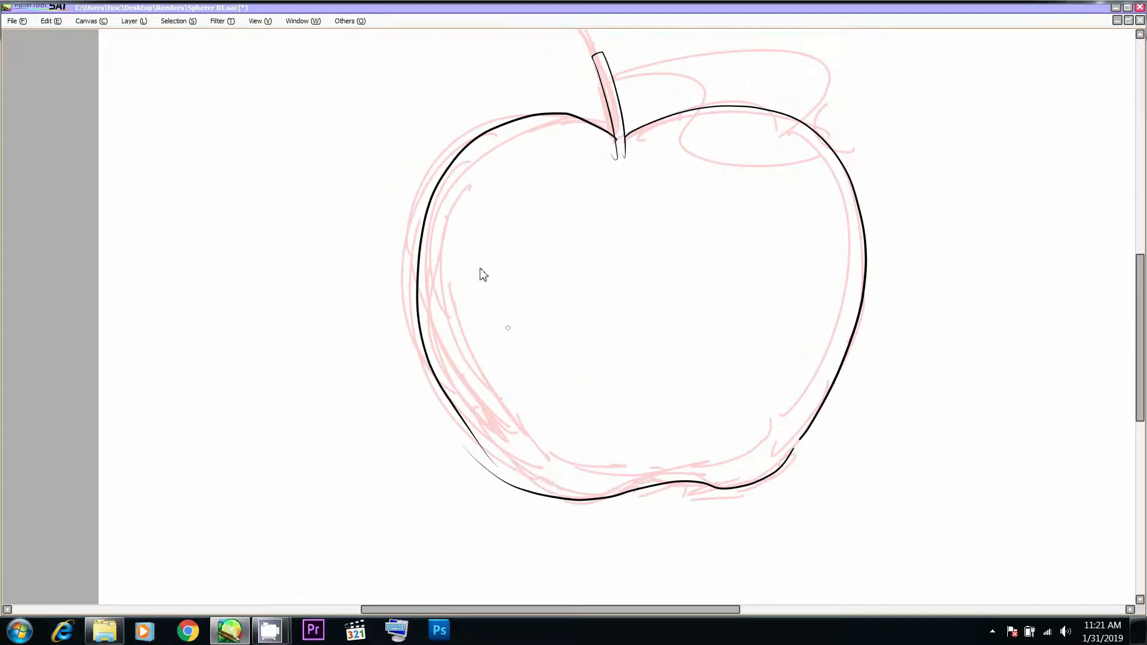
- Reshape the apple's left contour outward so it follows the outer sketch line and rounds smoothly into the stem dip
{"action": "left_click_drag", "start_coordinate": [423, 226], "coordinate": [411, 219]}
{"action": "left_click_drag", "start_coordinate": [565, 117], "coordinate": [561, 119]}
{"action": "left_click", "coordinate": [575, 120], "text": "alt"}
{"action": "left_click", "coordinate": [561, 116], "text": "alt"}
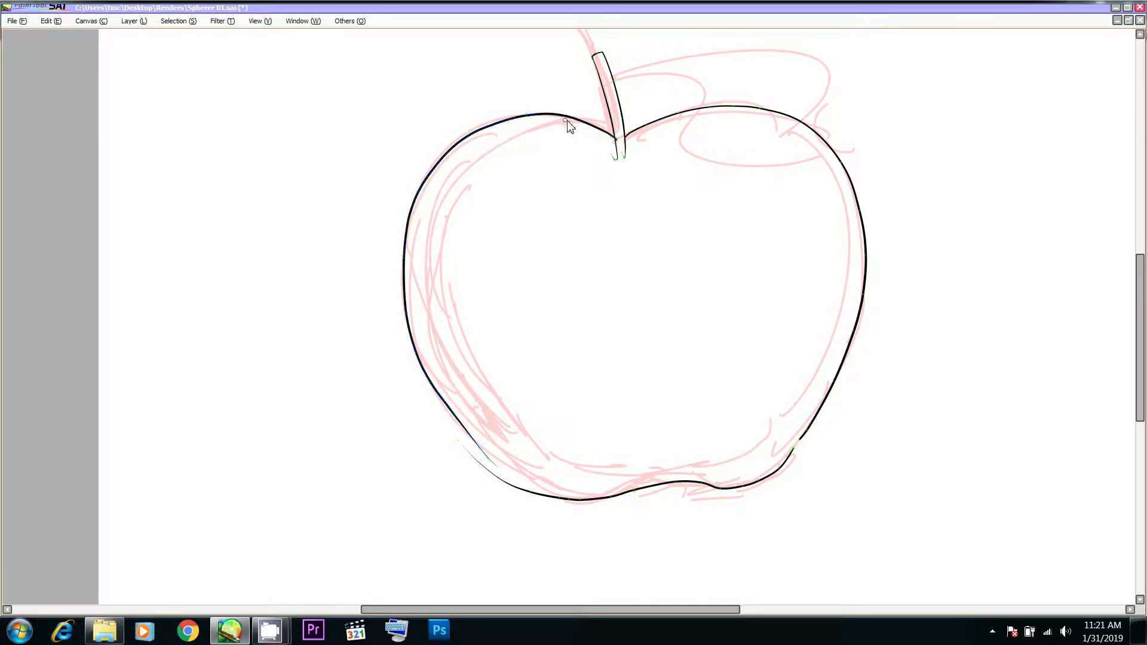
{"action": "left_click", "coordinate": [484, 130], "text": "alt"}
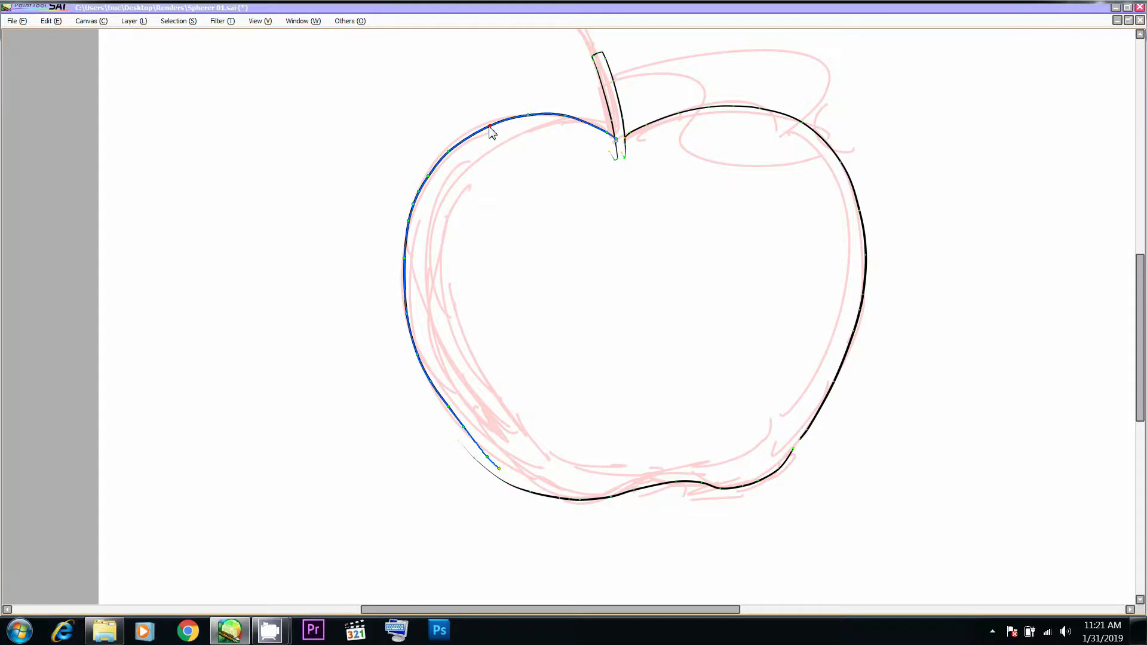
- Join the lower end of the left contour to the base curve and smooth the lower-left corner
{"action": "scroll", "coordinate": [460, 286], "scroll_direction": "down", "scroll_amount": 2}
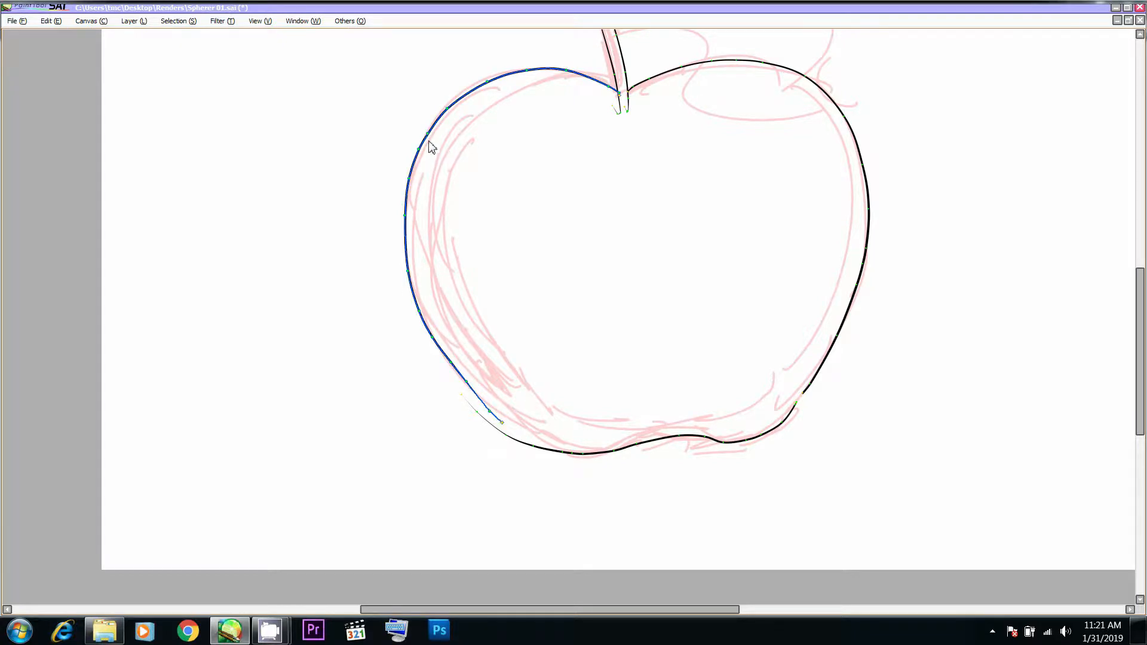
{"action": "left_click", "coordinate": [451, 362]}
{"action": "left_click", "coordinate": [533, 446]}
{"action": "left_click_drag", "start_coordinate": [479, 393], "coordinate": [488, 406]}
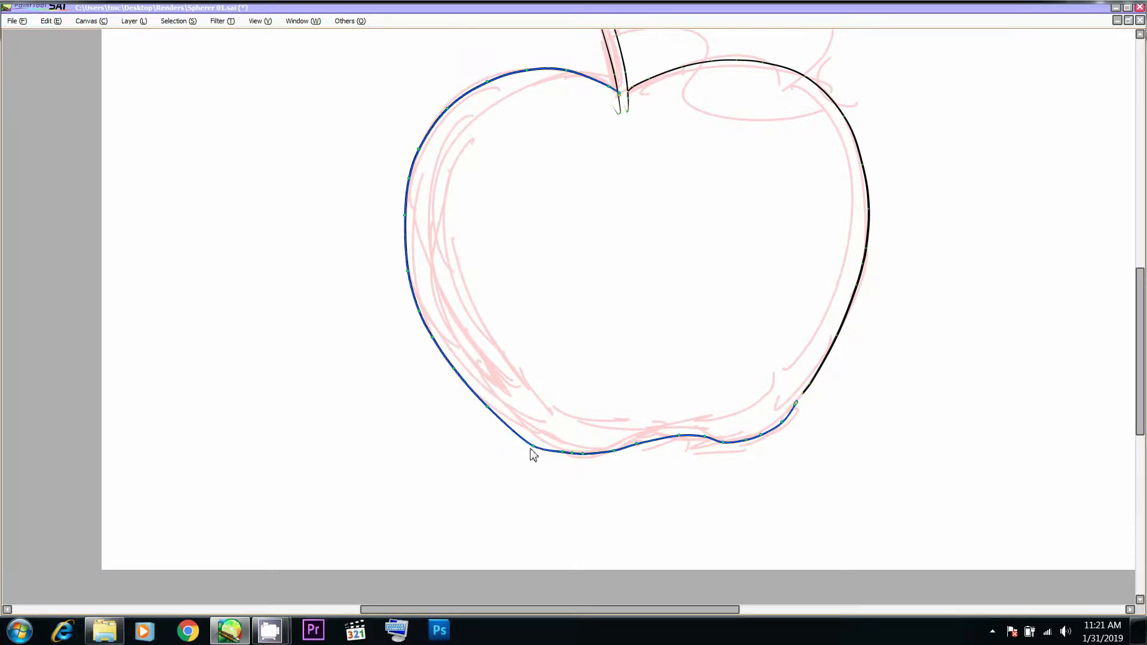
- Undo the recent base edits and rework the central dip, extending the curve to meet the lower-right section
{"action": "left_click_drag", "start_coordinate": [679, 420], "coordinate": [654, 406]}
{"action": "left_click", "coordinate": [653, 425]}
{"action": "key", "text": "ctrl+z"}
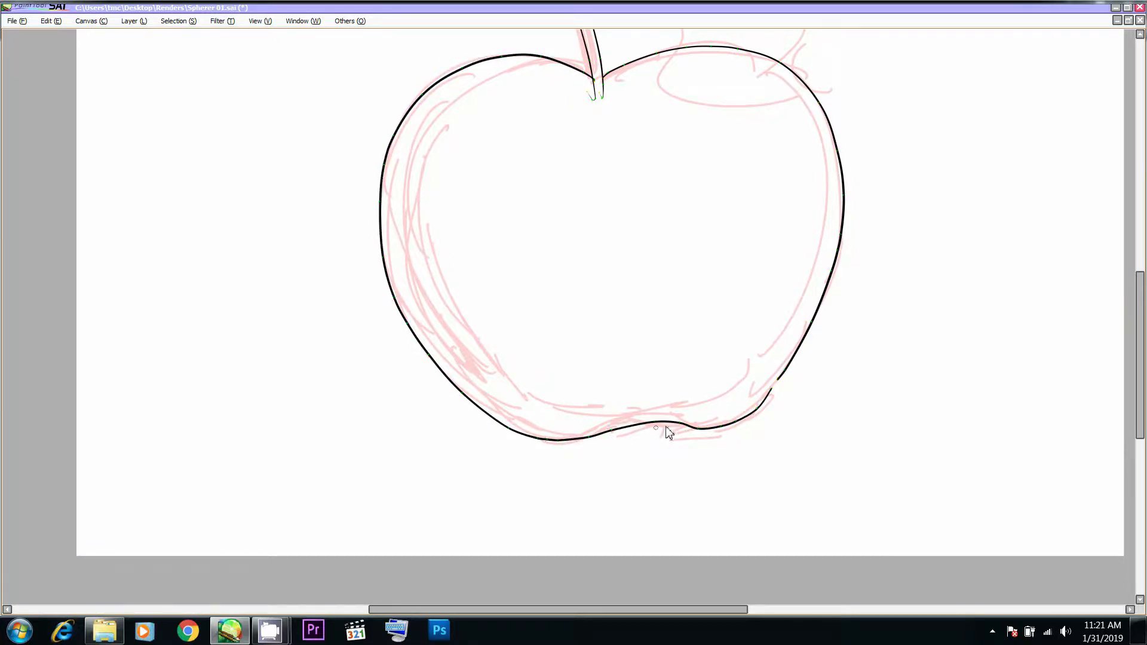
{"action": "key", "text": "ctrl+z"}
{"action": "key", "text": "ctrl+z"}
{"action": "key", "text": "ctrl+z"}
{"action": "key", "text": "ctrl+z"}
{"action": "key", "text": "ctrl+z"}
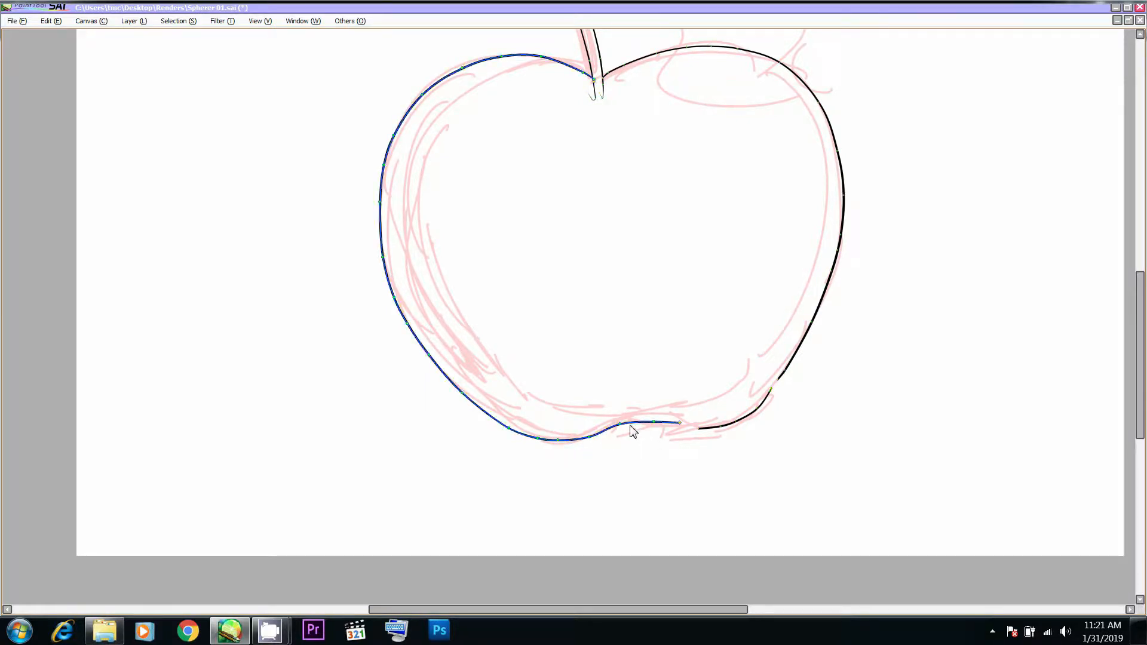
{"action": "left_click_drag", "start_coordinate": [679, 423], "coordinate": [720, 436]}
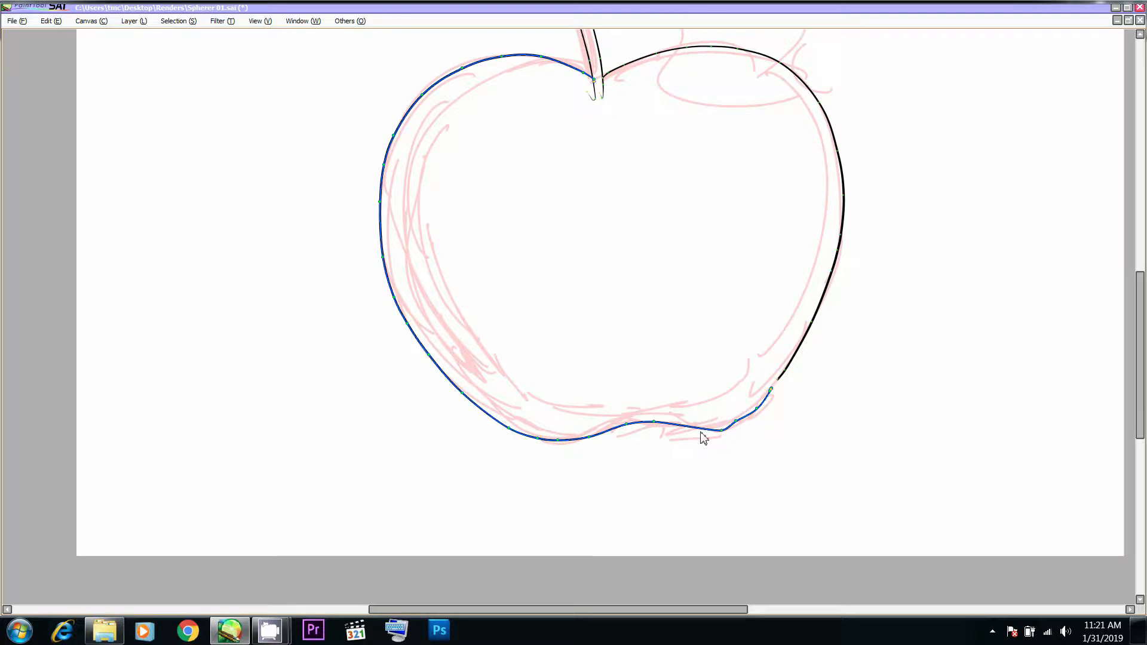
- Connect the base curve to the apple's right side and smooth the lower-right corner and central dip
{"action": "left_click_drag", "start_coordinate": [736, 424], "coordinate": [811, 323]}
{"action": "left_click_drag", "start_coordinate": [773, 378], "coordinate": [774, 392]}
{"action": "left_click", "coordinate": [736, 423], "text": "alt"}
{"action": "left_click_drag", "start_coordinate": [724, 432], "coordinate": [723, 431]}
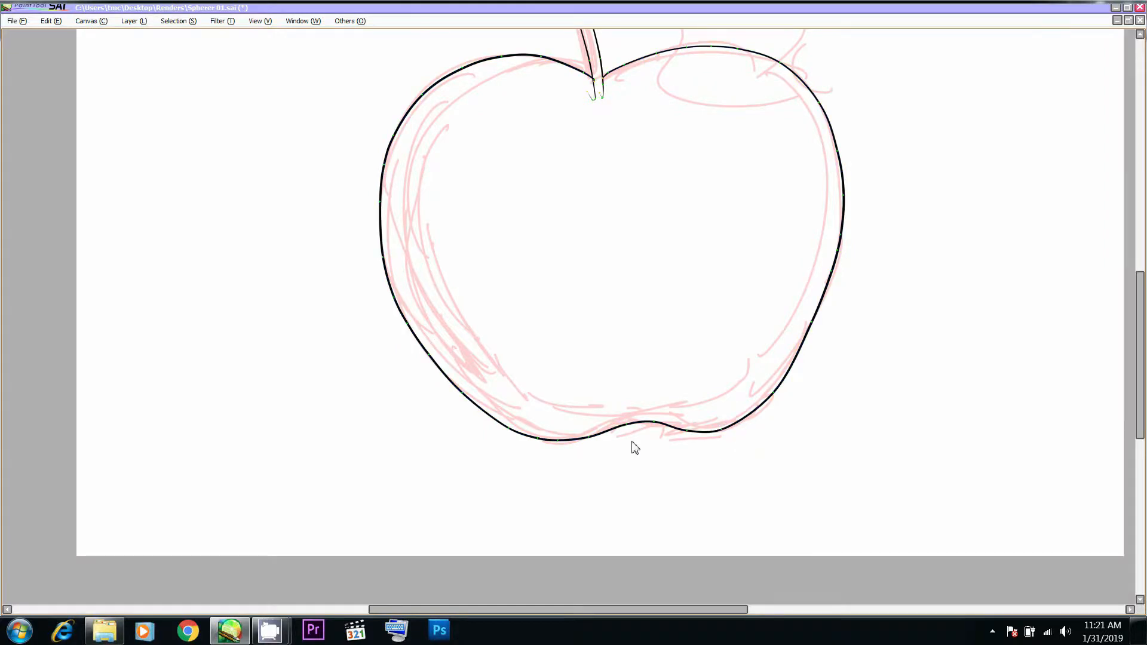
{"action": "left_click_drag", "start_coordinate": [633, 432], "coordinate": [634, 428]}
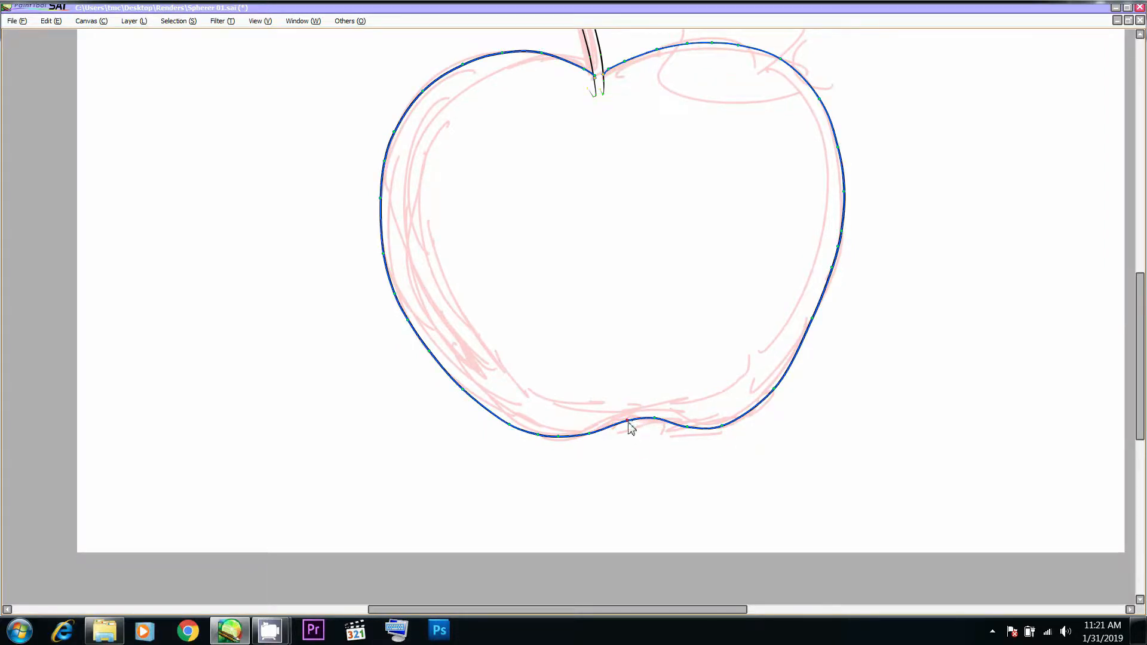
- Remove the ends of the stem lines that extend below the apple's top contour
{"action": "left_click_drag", "start_coordinate": [685, 341], "coordinate": [668, 396]}
{"action": "left_click", "coordinate": [577, 153], "text": "alt"}
{"action": "left_click", "coordinate": [581, 156], "text": "alt"}
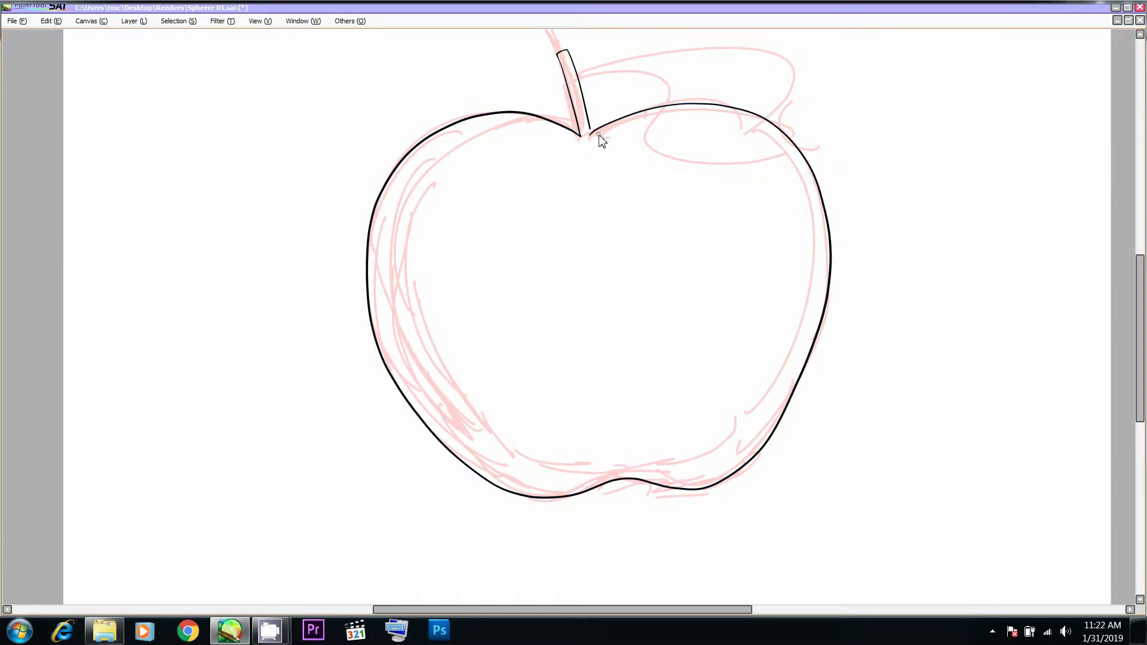
- Close the gap at the stem's base by joining the stem lines with the left and right apple contours
{"action": "scroll", "coordinate": [600, 141], "scroll_direction": "up", "scroll_amount": 1}
{"action": "left_click_drag", "start_coordinate": [605, 221], "coordinate": [625, 285]}
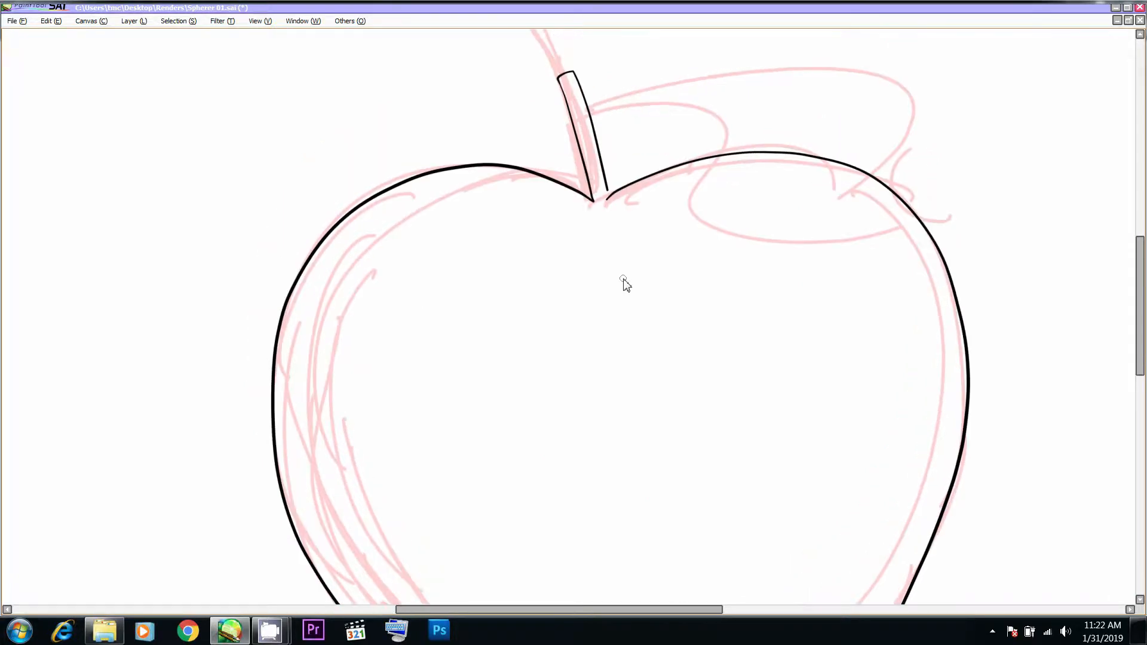
{"action": "left_click_drag", "start_coordinate": [646, 158], "coordinate": [645, 180]}
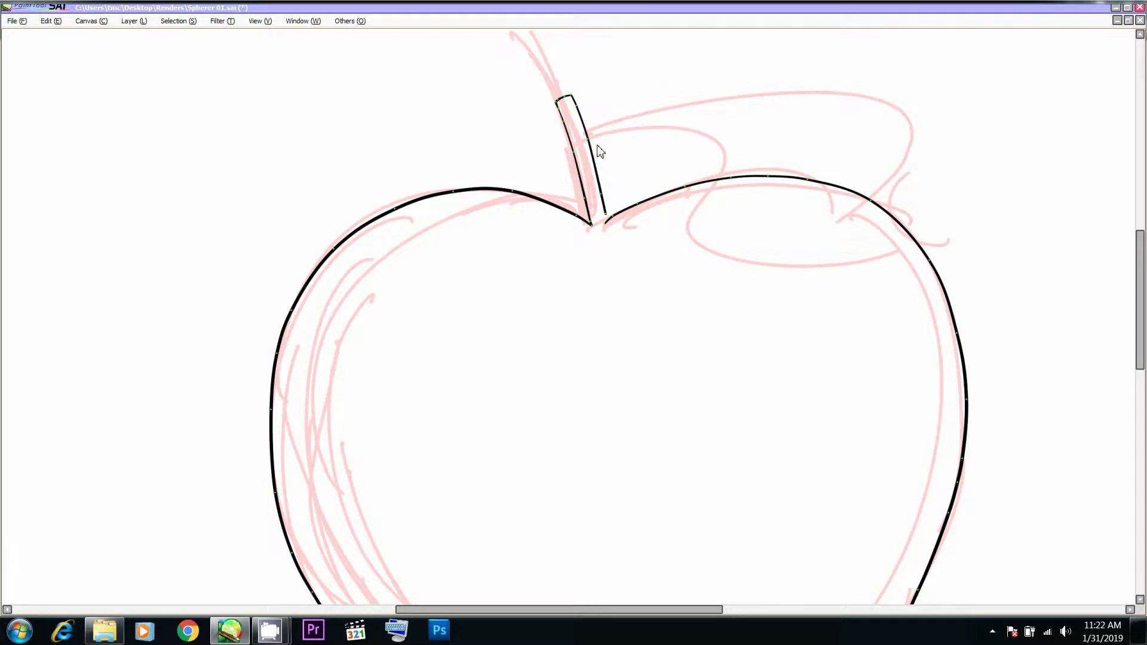
{"action": "left_click_drag", "start_coordinate": [605, 213], "coordinate": [610, 219]}
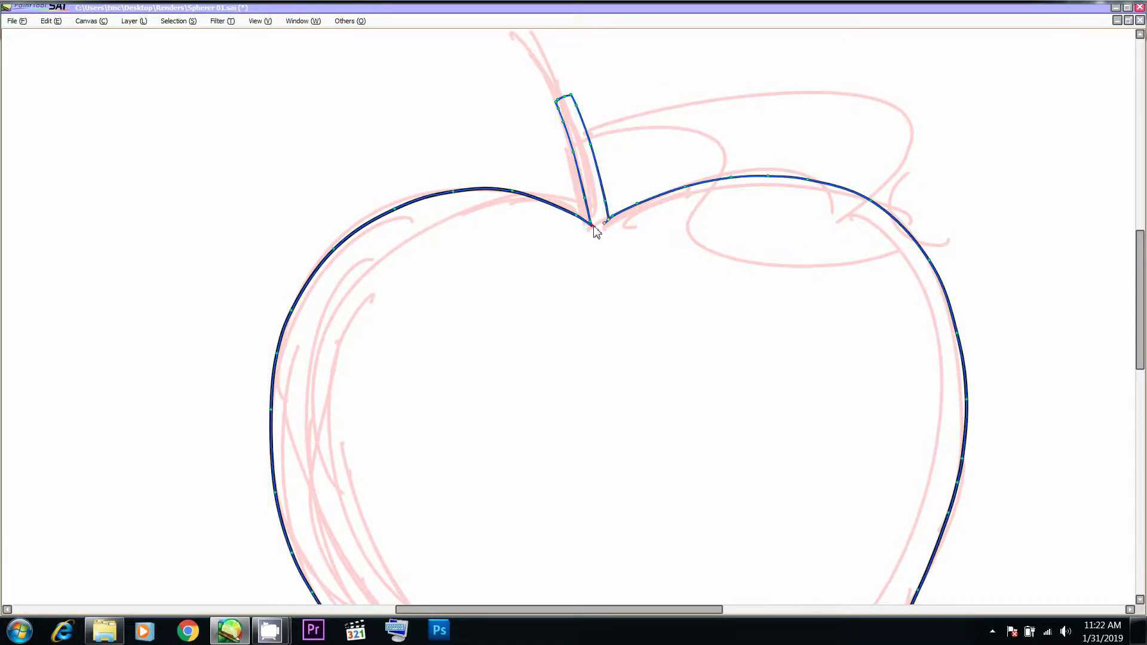
{"action": "left_click_drag", "start_coordinate": [592, 225], "coordinate": [574, 211]}
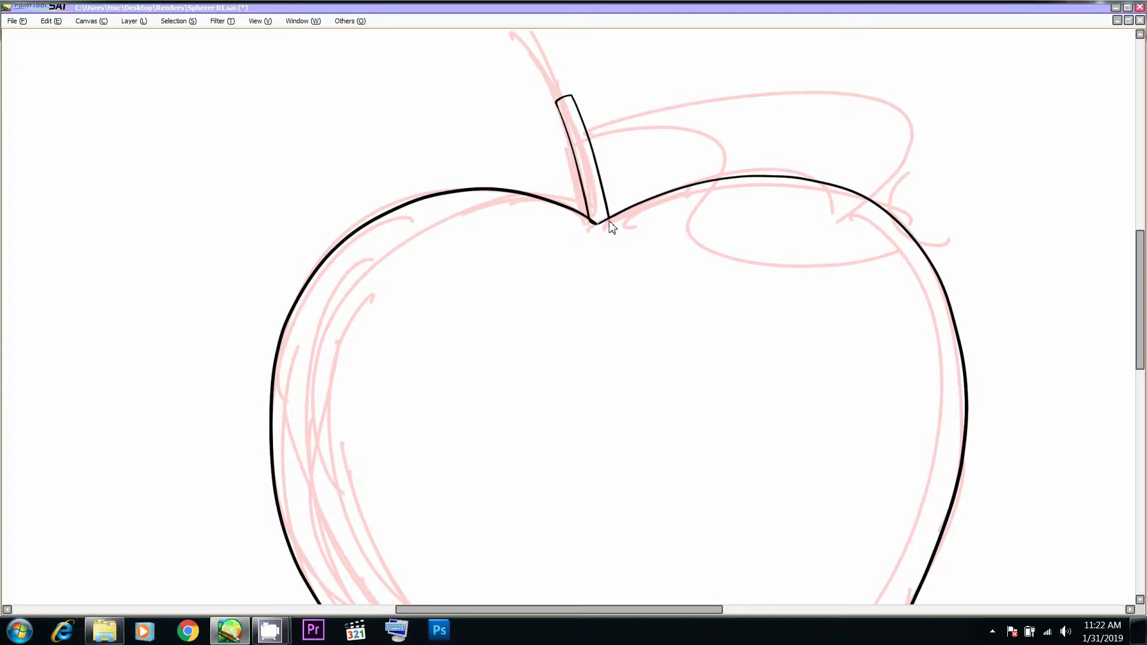
- Draw the leaf's upper edge from the stem's right side across the sketch and down into a curled tip
{"action": "left_click_drag", "start_coordinate": [653, 171], "coordinate": [634, 210]}
{"action": "left_click_drag", "start_coordinate": [567, 174], "coordinate": [556, 170]}
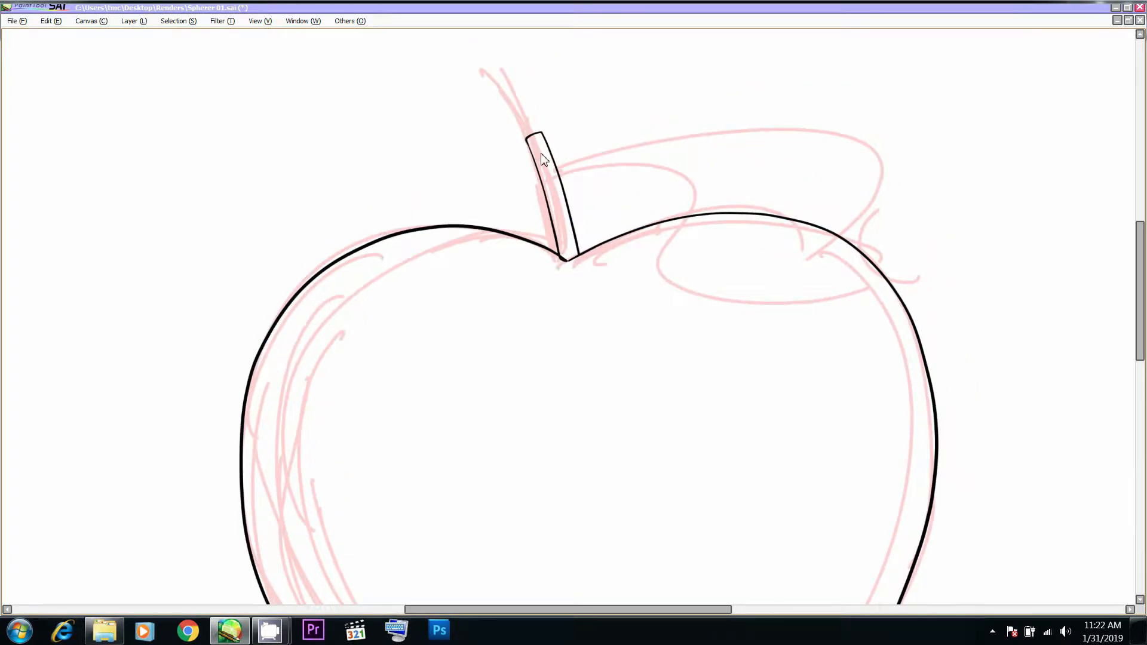
{"action": "mouse_move", "coordinate": [583, 179]}
{"action": "left_mouse_down"}
{"action": "mouse_move", "coordinate": [558, 170]}
{"action": "mouse_move", "coordinate": [589, 149]}
{"action": "mouse_move", "coordinate": [816, 125]}
{"action": "mouse_move", "coordinate": [896, 270]}
{"action": "mouse_move", "coordinate": [865, 315]}
{"action": "left_mouse_up"}
{"action": "key", "text": "ctrl"}
{"action": "mouse_move", "coordinate": [874, 261]}
{"action": "left_mouse_down"}
{"action": "mouse_move", "coordinate": [901, 279]}
{"action": "mouse_move", "coordinate": [883, 250]}
{"action": "left_mouse_up"}
{"action": "left_click_drag", "start_coordinate": [877, 148], "coordinate": [846, 139]}
{"action": "key", "text": "ctrl"}
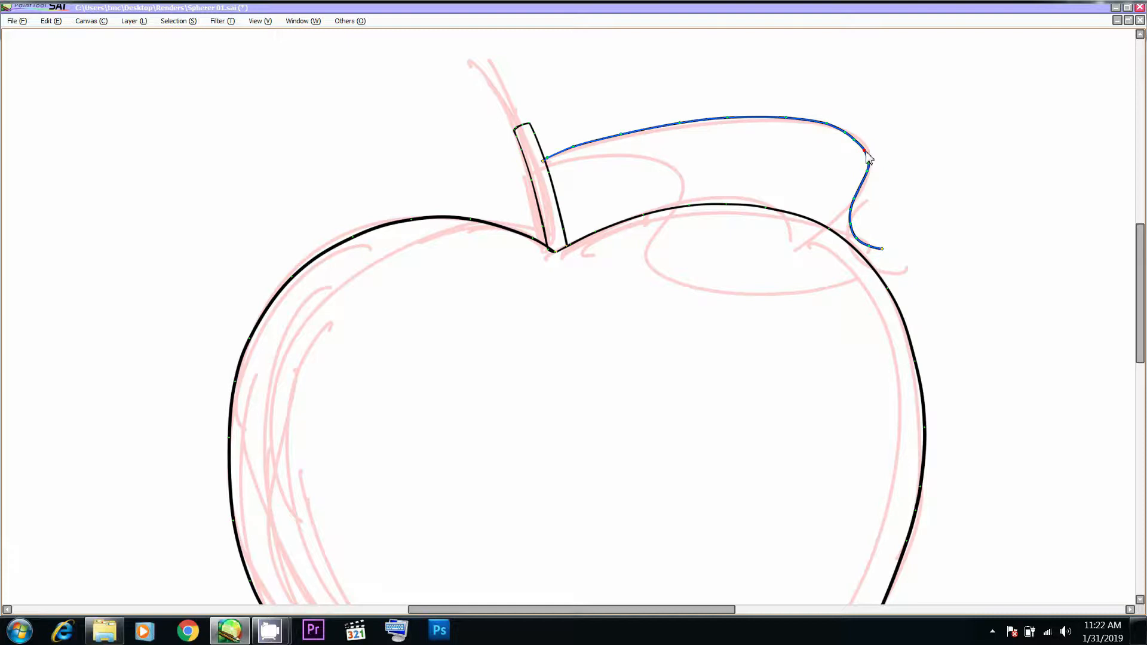
- Adjust the control points of the leaf's upper edge to follow the sketch and start exactly on the stem
{"action": "left_click_drag", "start_coordinate": [864, 151], "coordinate": [837, 128]}
{"action": "left_click", "coordinate": [846, 133], "text": "alt"}
{"action": "left_click", "coordinate": [728, 118], "text": "alt"}
{"action": "left_click", "coordinate": [649, 130]}
{"action": "left_click", "coordinate": [574, 148], "text": "alt"}
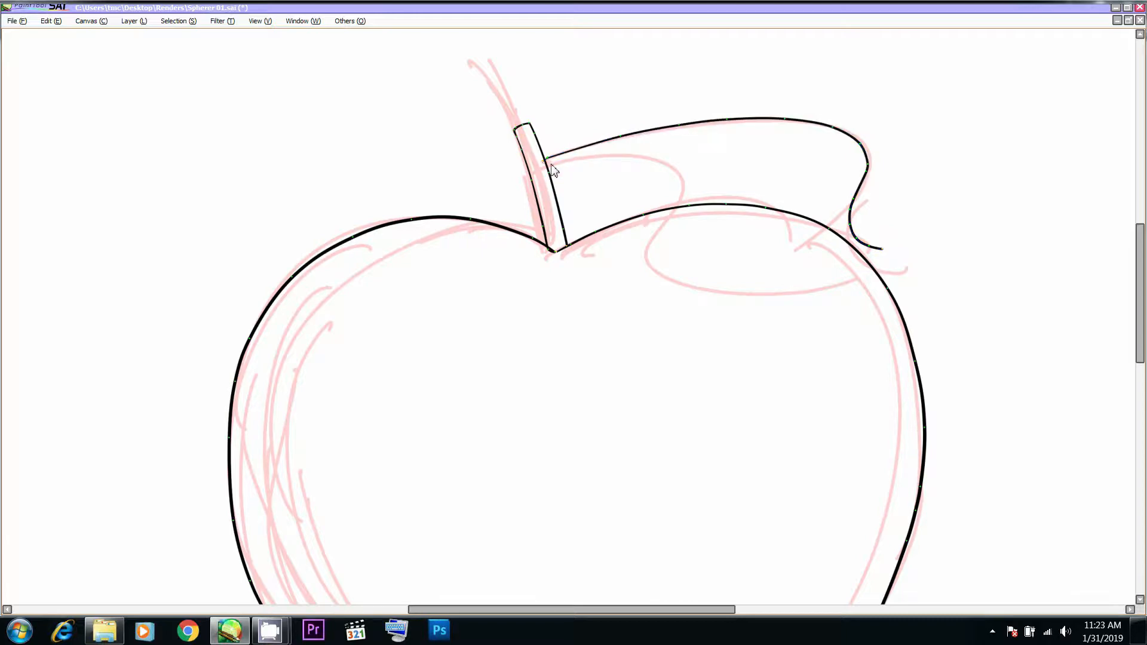
{"action": "left_click_drag", "start_coordinate": [544, 161], "coordinate": [544, 160]}
- Shift the leaf's tip and its curled right edge slightly outward
{"action": "left_click_drag", "start_coordinate": [890, 250], "coordinate": [884, 237]}
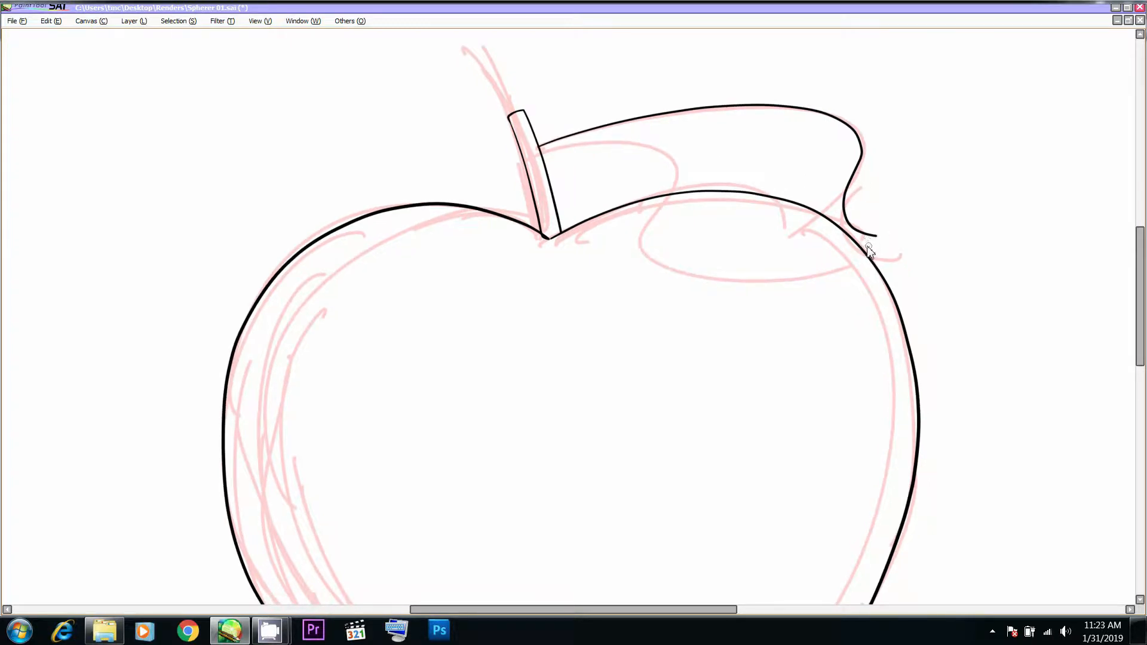
{"action": "left_click_drag", "start_coordinate": [877, 236], "coordinate": [885, 237]}
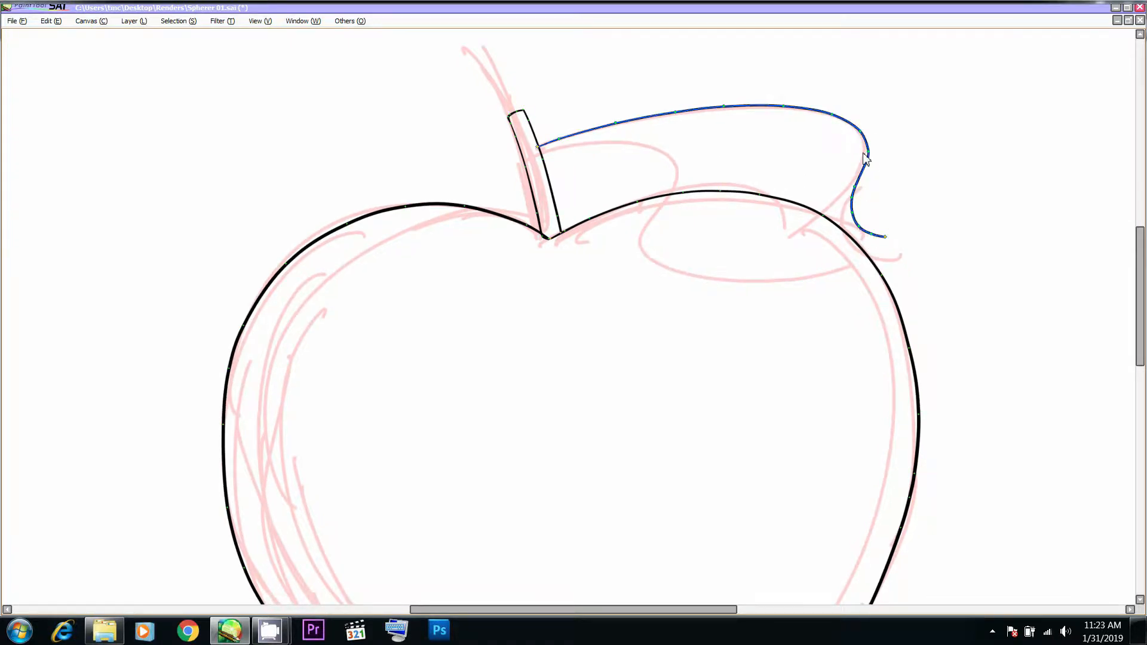
{"action": "left_click_drag", "start_coordinate": [868, 152], "coordinate": [871, 150]}
- Draw the leaf's underside from the tip and its inner edge back to the stem, joining the tip lines in a point
{"action": "left_click_drag", "start_coordinate": [870, 245], "coordinate": [676, 250]}
{"action": "mouse_move", "coordinate": [610, 154]}
{"action": "left_mouse_down"}
{"action": "mouse_move", "coordinate": [679, 256]}
{"action": "mouse_move", "coordinate": [700, 262]}
{"action": "left_mouse_up"}
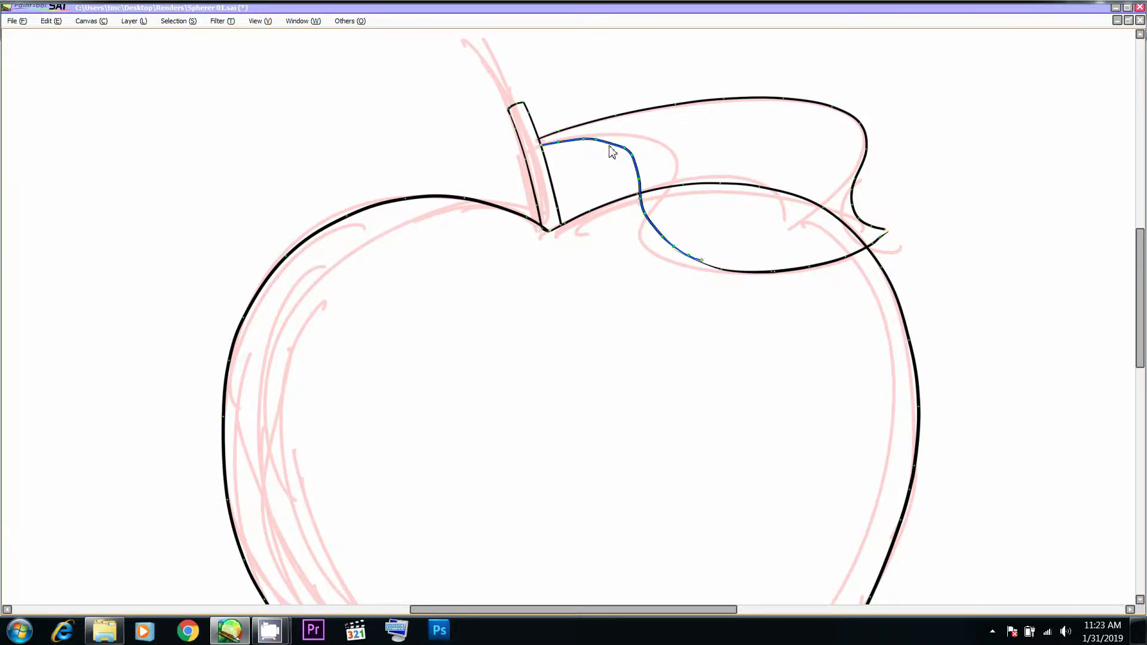
{"action": "left_click_drag", "start_coordinate": [596, 139], "coordinate": [610, 141]}
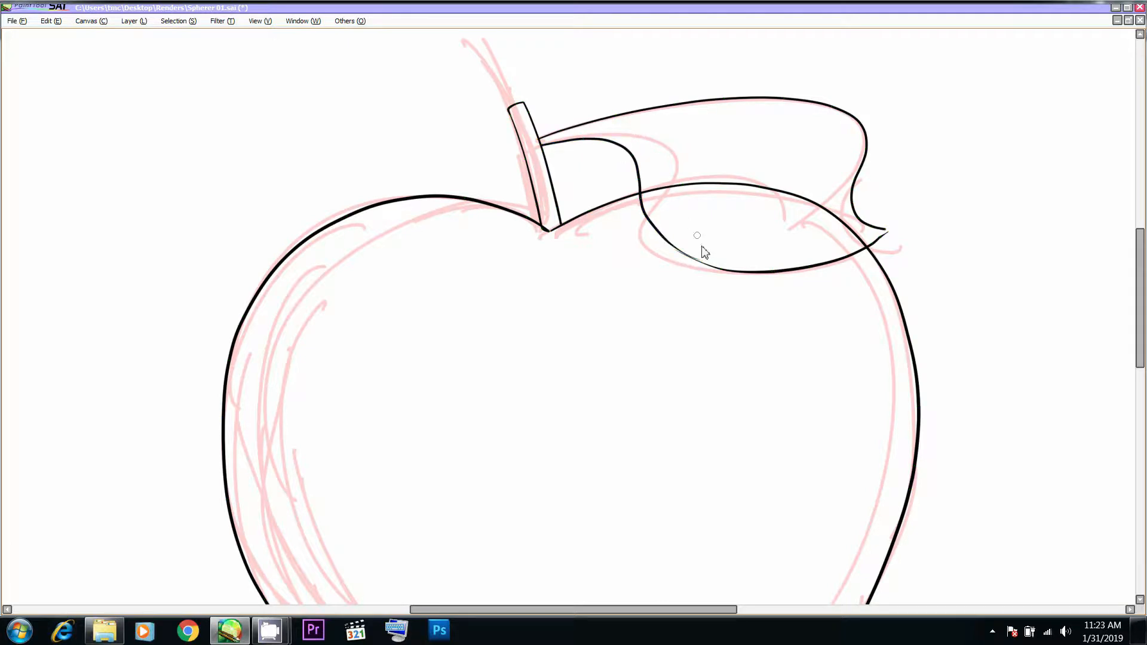
{"action": "left_click_drag", "start_coordinate": [663, 238], "coordinate": [698, 265]}
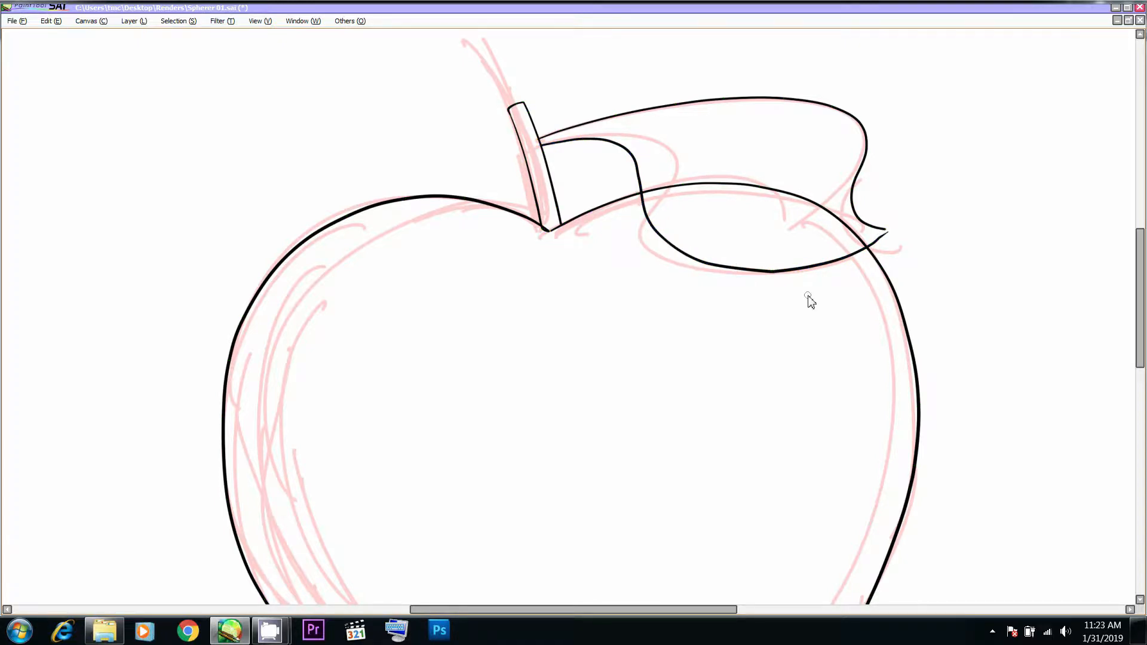
{"action": "left_click_drag", "start_coordinate": [813, 253], "coordinate": [763, 289]}
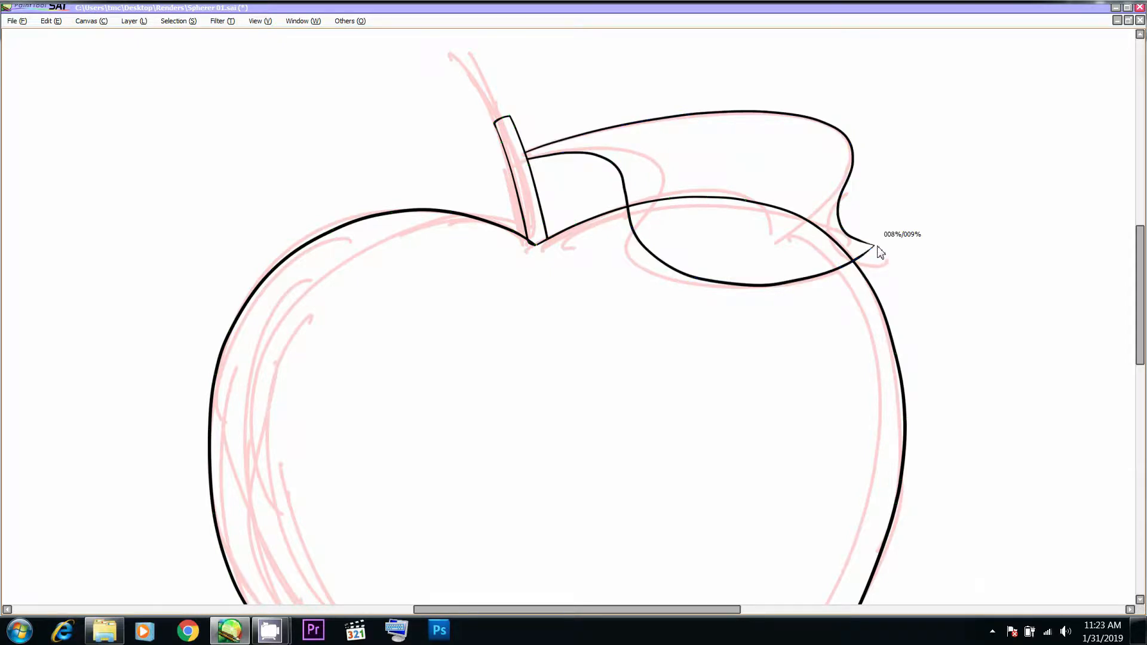
{"action": "left_click_drag", "start_coordinate": [874, 247], "coordinate": [883, 248]}
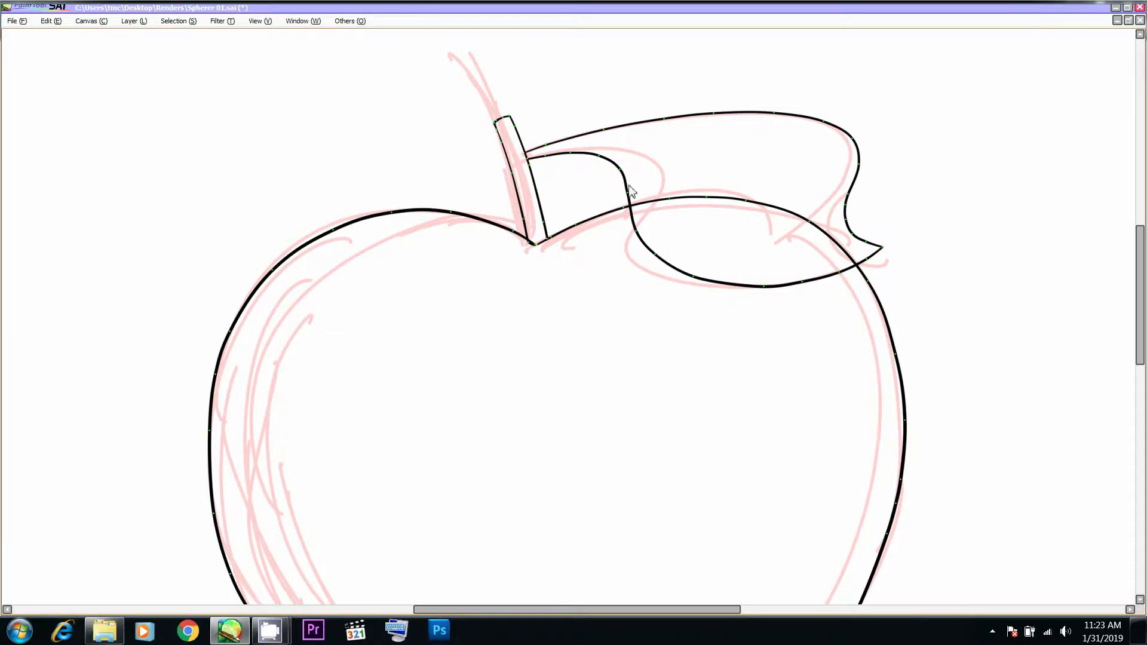
- Erase the section of the apple's contour that crosses the leaf, using the Eraser at size 23.6
{"action": "left_click_drag", "start_coordinate": [570, 191], "coordinate": [592, 203]}
{"action": "left_click_drag", "start_coordinate": [512, 206], "coordinate": [624, 185]}
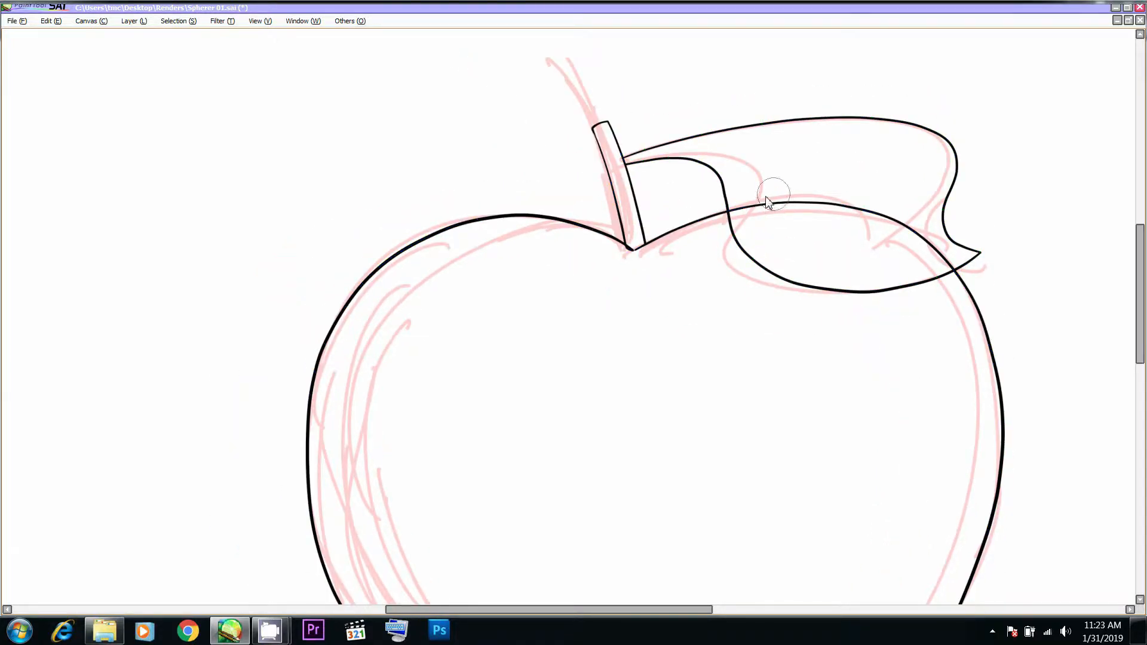
{"action": "key", "text": "Tab"}
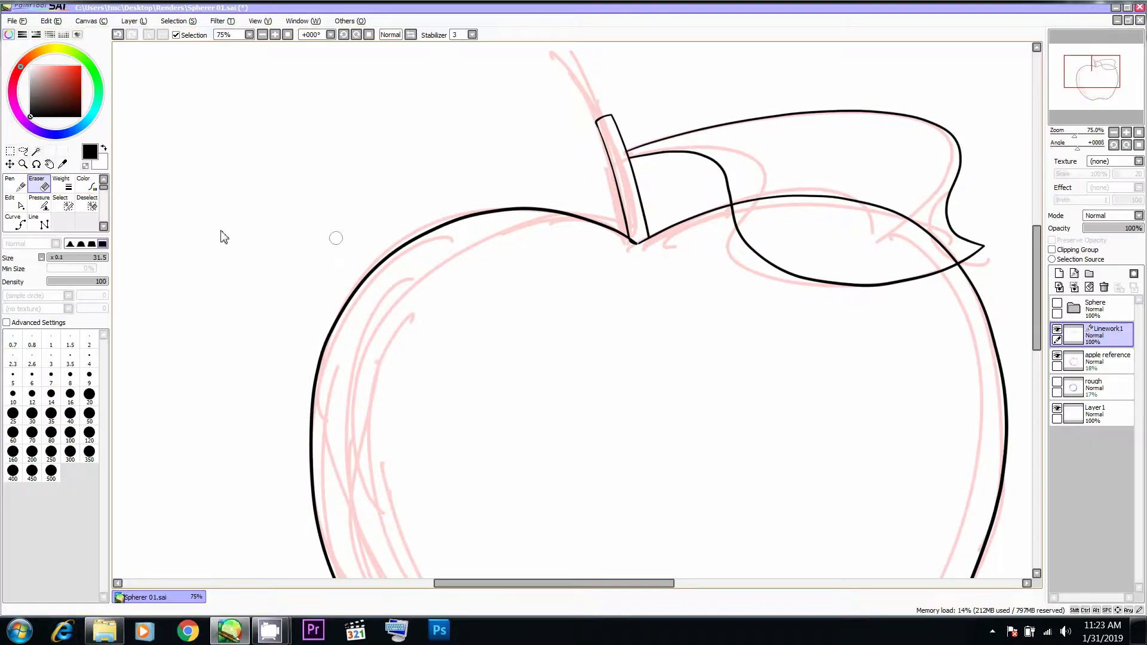
{"action": "left_click", "coordinate": [44, 187]}
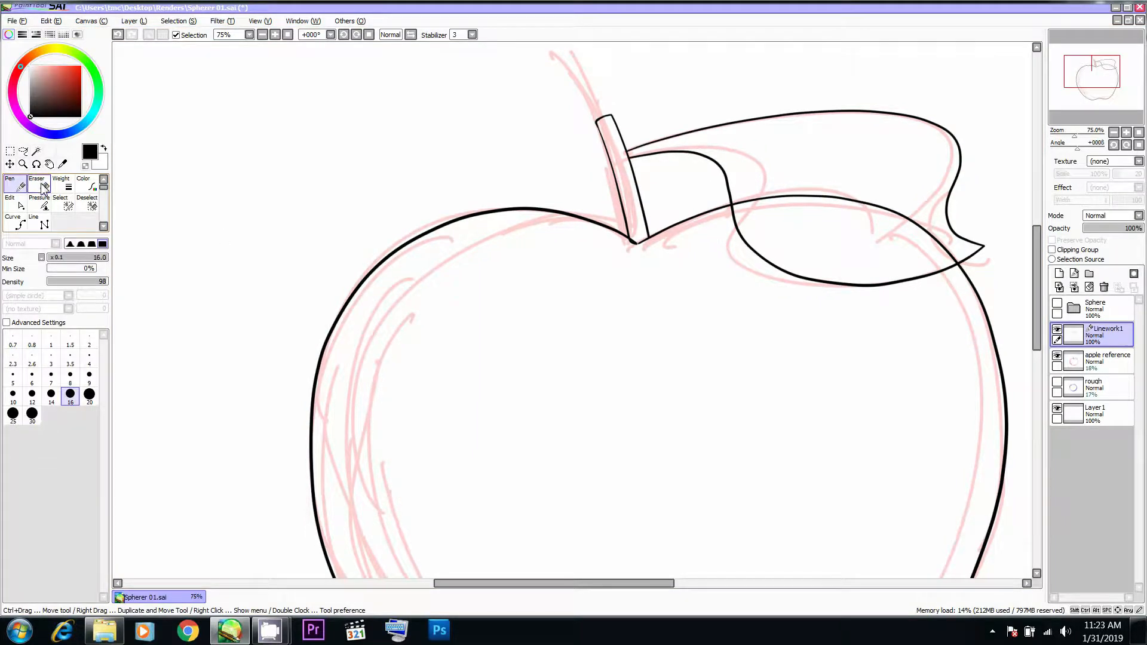
{"action": "key", "text": "["}
{"action": "left_click_drag", "start_coordinate": [744, 198], "coordinate": [741, 207]}
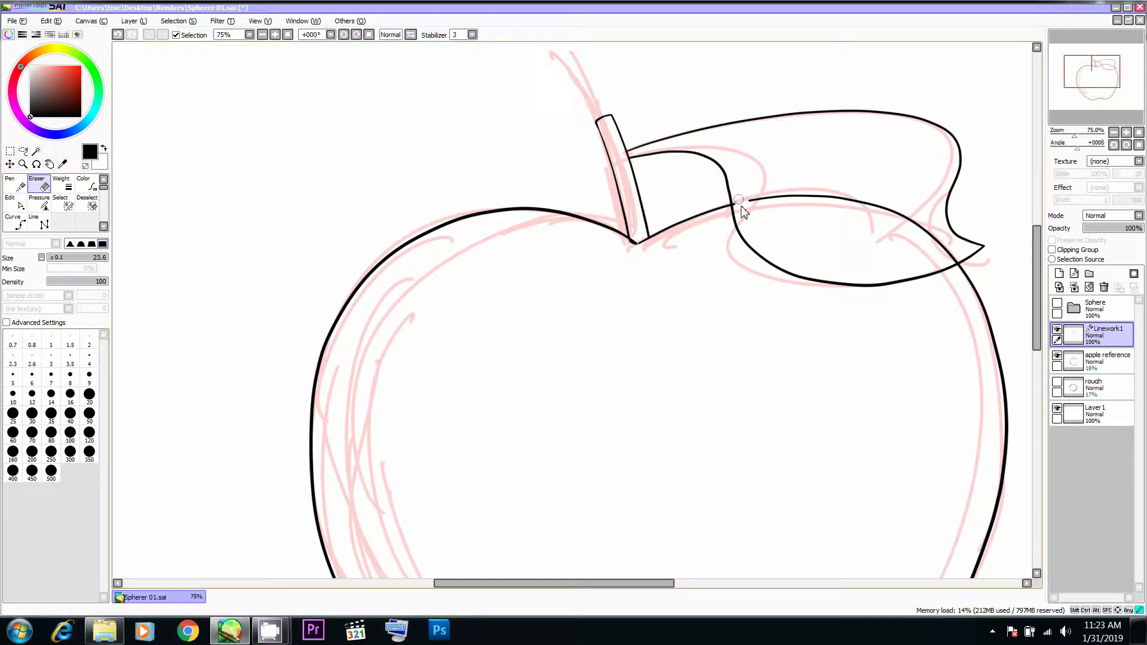
{"action": "left_click_drag", "start_coordinate": [950, 255], "coordinate": [952, 259]}
{"action": "left_click", "coordinate": [951, 256]}
{"action": "key", "text": "Tab"}
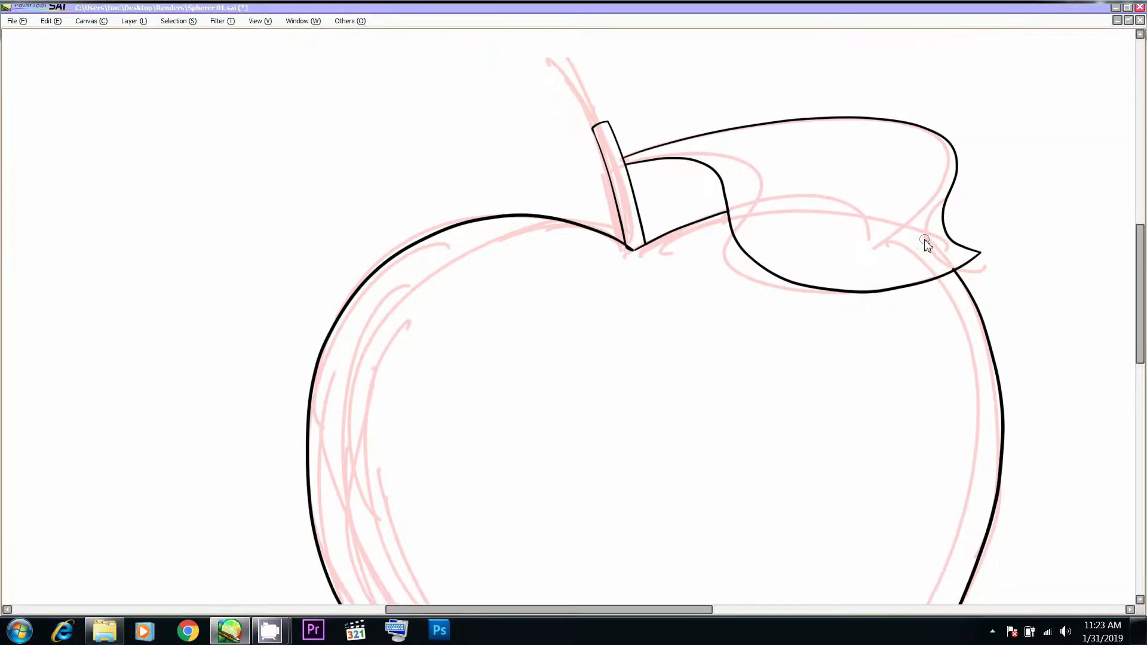
- Check the apple's sides and base against the sketch and restore the interface panels
{"action": "left_click_drag", "start_coordinate": [761, 264], "coordinate": [705, 101]}
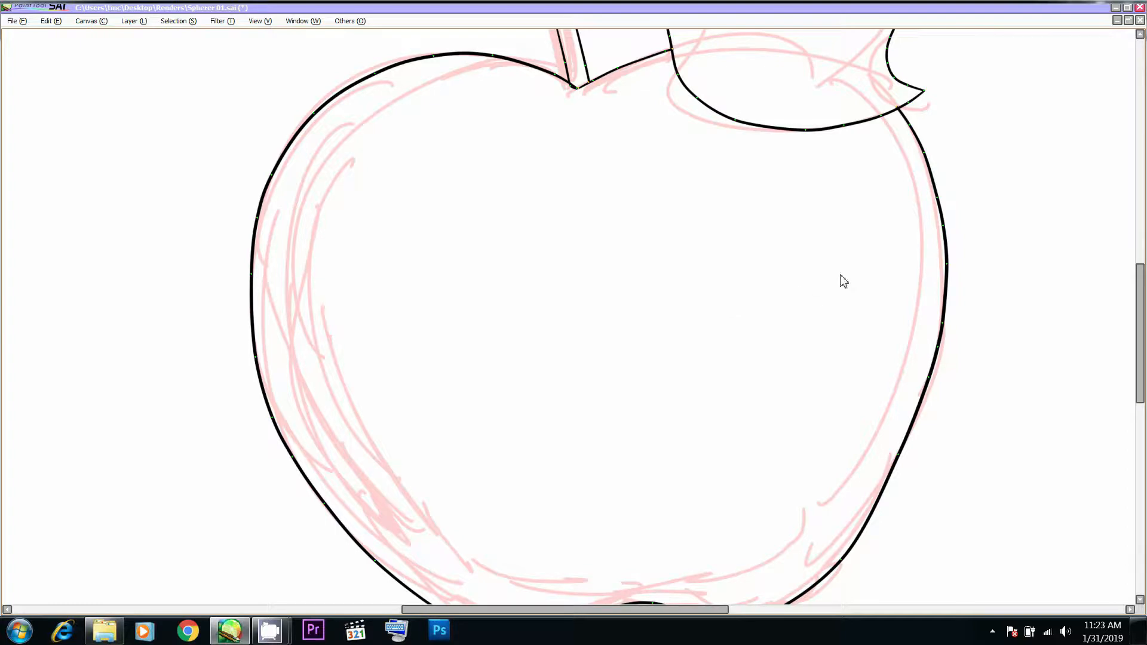
{"action": "left_click_drag", "start_coordinate": [843, 282], "coordinate": [777, 240]}
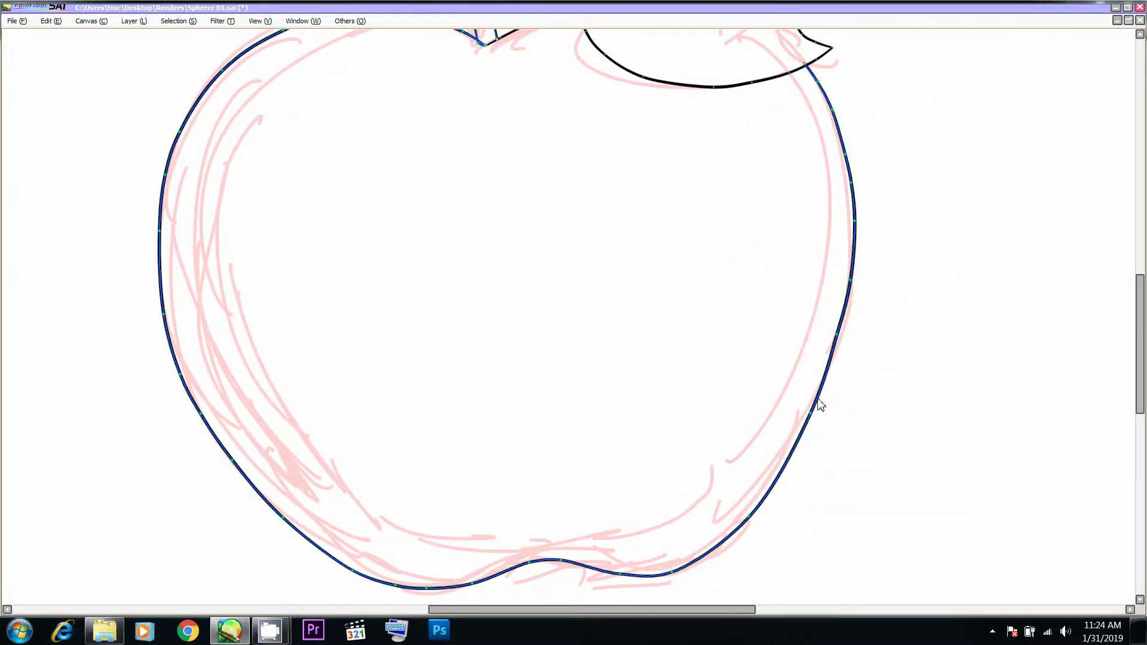
{"action": "scroll", "coordinate": [822, 405], "scroll_direction": "down", "scroll_amount": 3}
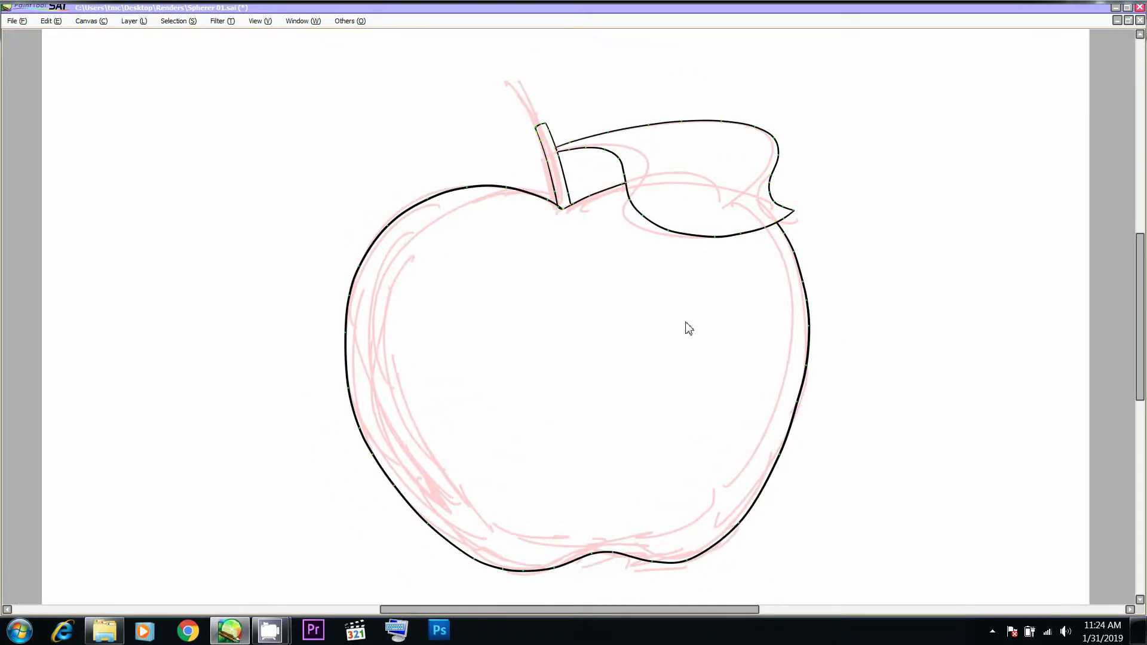
{"action": "key", "text": "Tab"}
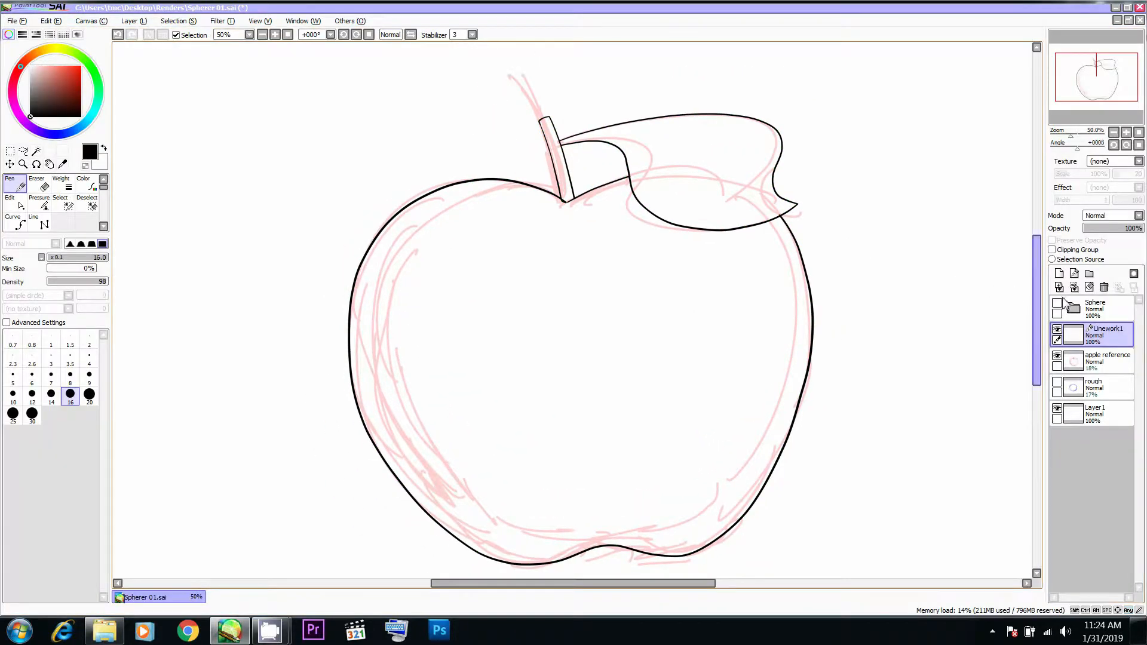
- Hide the apple reference layer, review the clean outline without the panels, and make Linework1 the active layer
{"action": "left_click", "coordinate": [1065, 360]}
{"action": "key", "text": "Tab"}
{"action": "scroll", "coordinate": [771, 327], "scroll_direction": "down", "scroll_amount": 2}
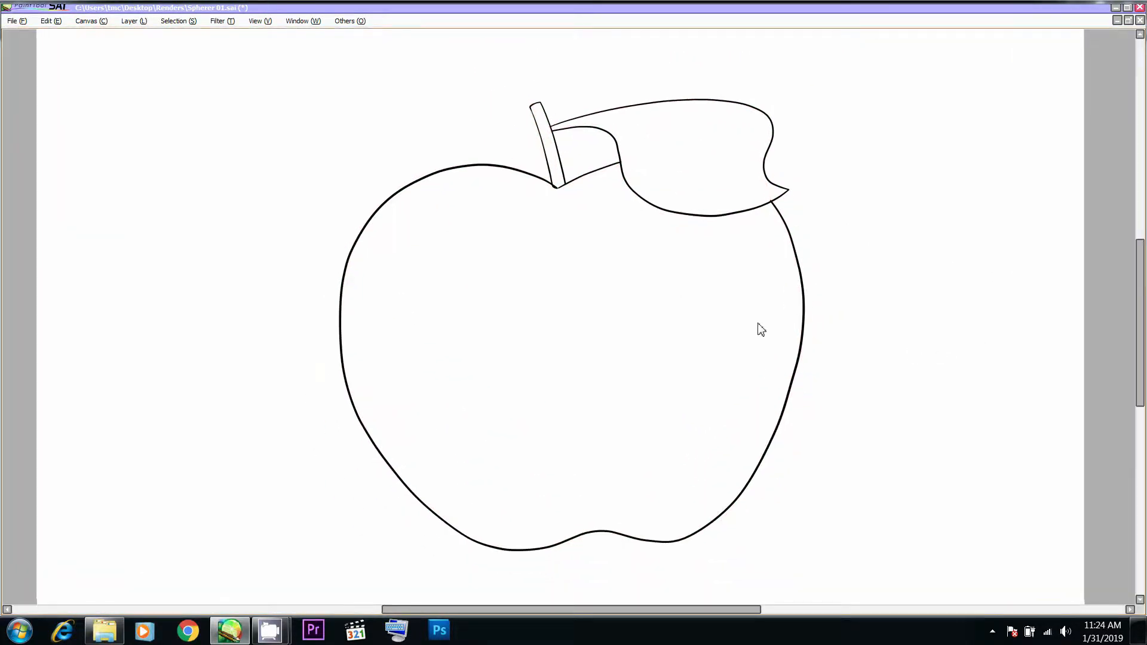
{"action": "key", "text": "Tab"}
{"action": "left_click", "coordinate": [1088, 342]}
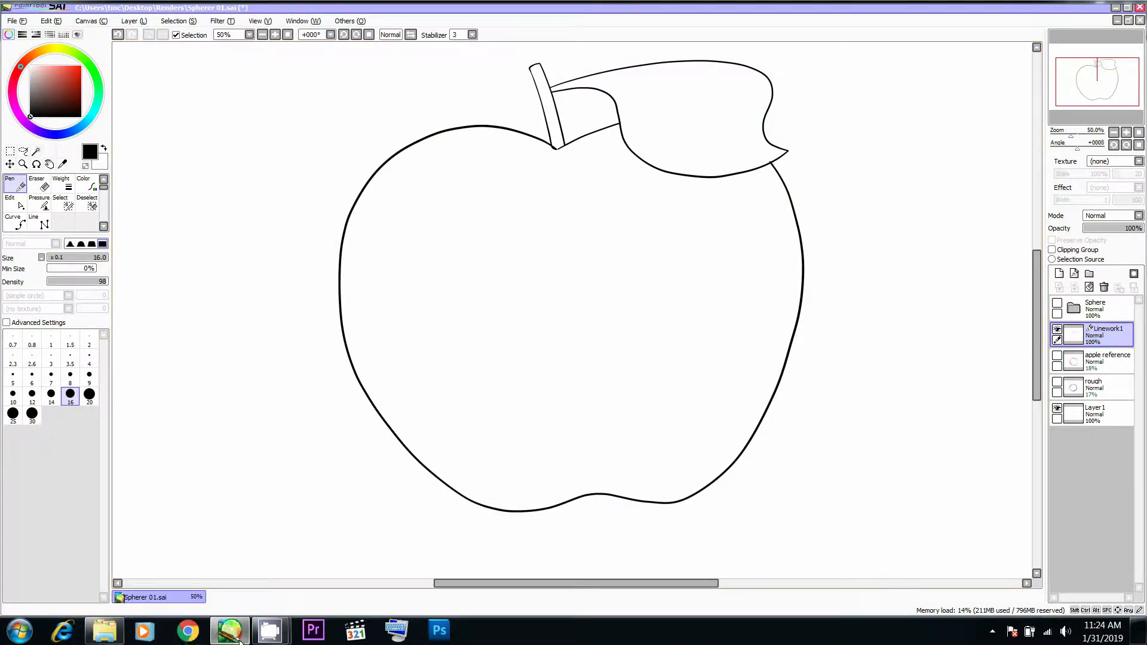
{"action": "mouse_move", "coordinate": [259, 638]}
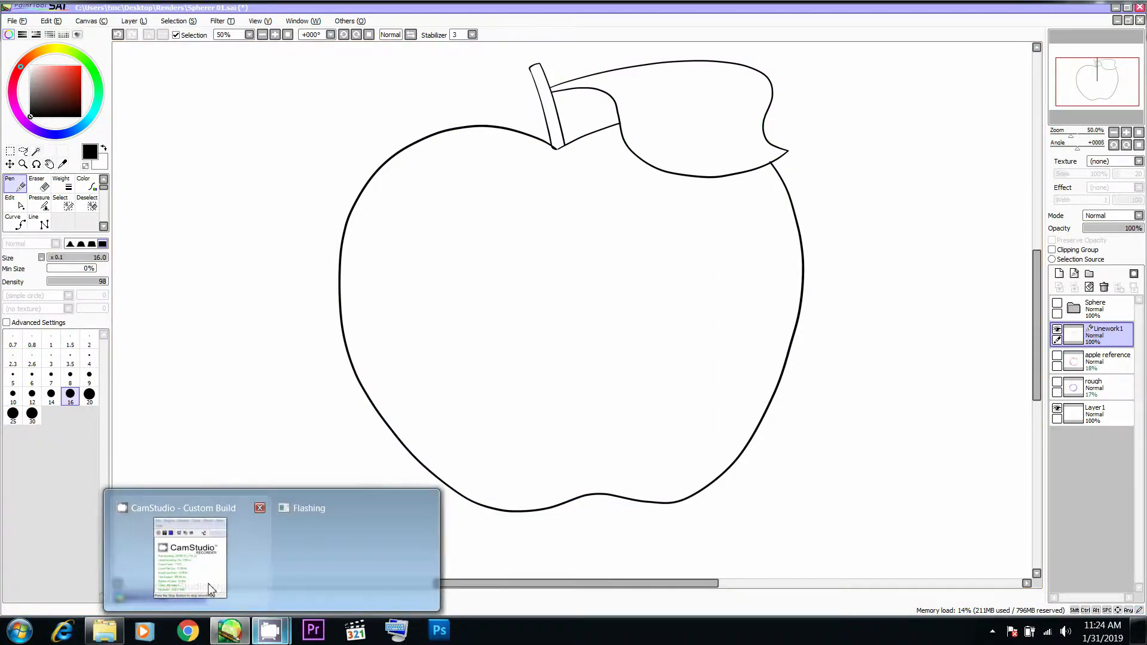
{"action": "left_click", "coordinate": [209, 589]}
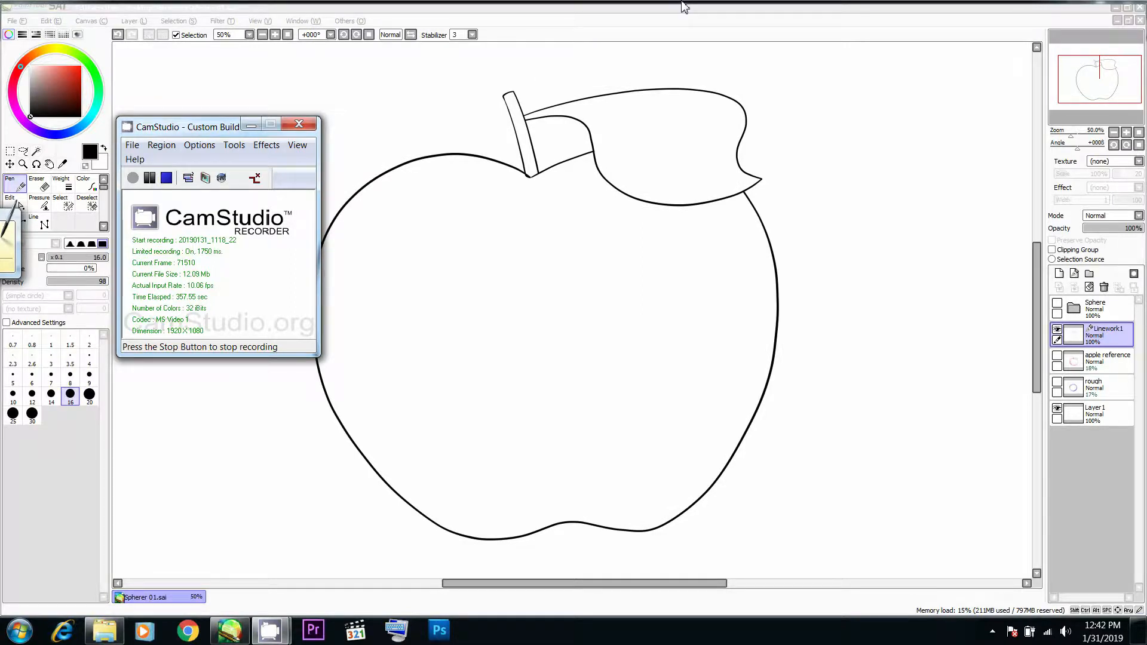
{"action": "left_click", "coordinate": [684, 7]}
- Add a new layer beneath Linework1 and load the linework's lines as a selection
{"action": "left_click", "coordinate": [1059, 273]}
{"action": "left_click_drag", "start_coordinate": [1092, 335], "coordinate": [1093, 361]}
{"action": "left_click", "coordinate": [1077, 340]}
{"action": "left_click", "coordinate": [1076, 339], "text": "ctrl"}
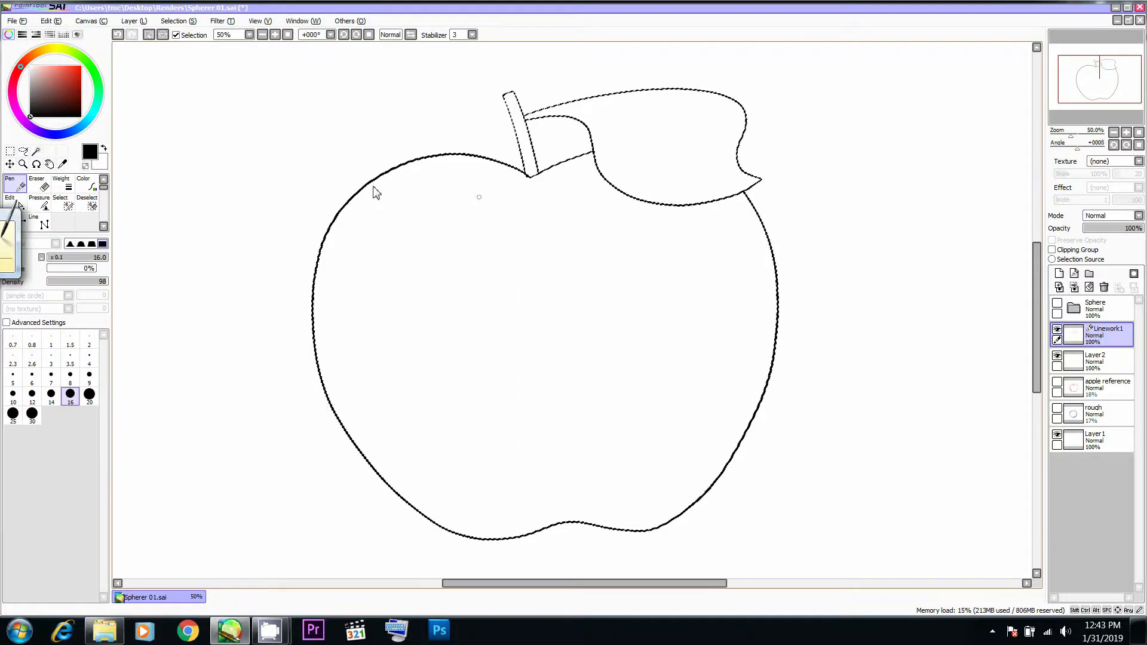
- Add the apple body, leaf and stem to the selection with the Magic Wand and make the new layer active
{"action": "left_click", "coordinate": [37, 151]}
{"action": "left_click", "coordinate": [529, 257]}
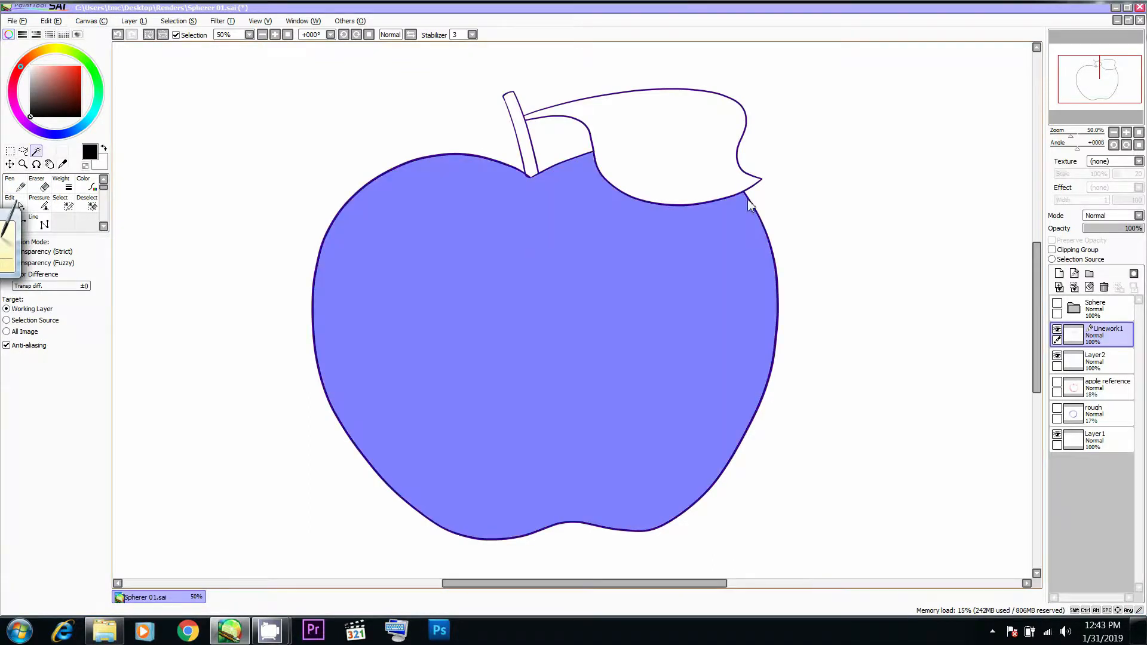
{"action": "left_click", "coordinate": [1109, 360]}
{"action": "left_click", "coordinate": [1056, 329]}
{"action": "left_click", "coordinate": [1057, 332]}
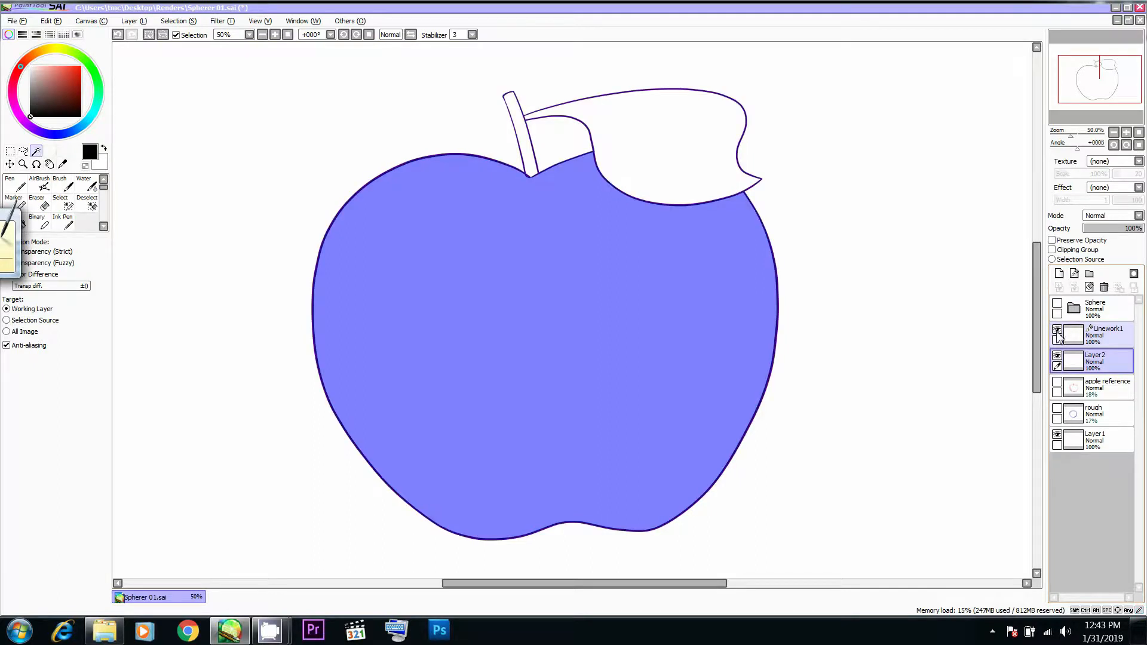
{"action": "left_click", "coordinate": [685, 169]}
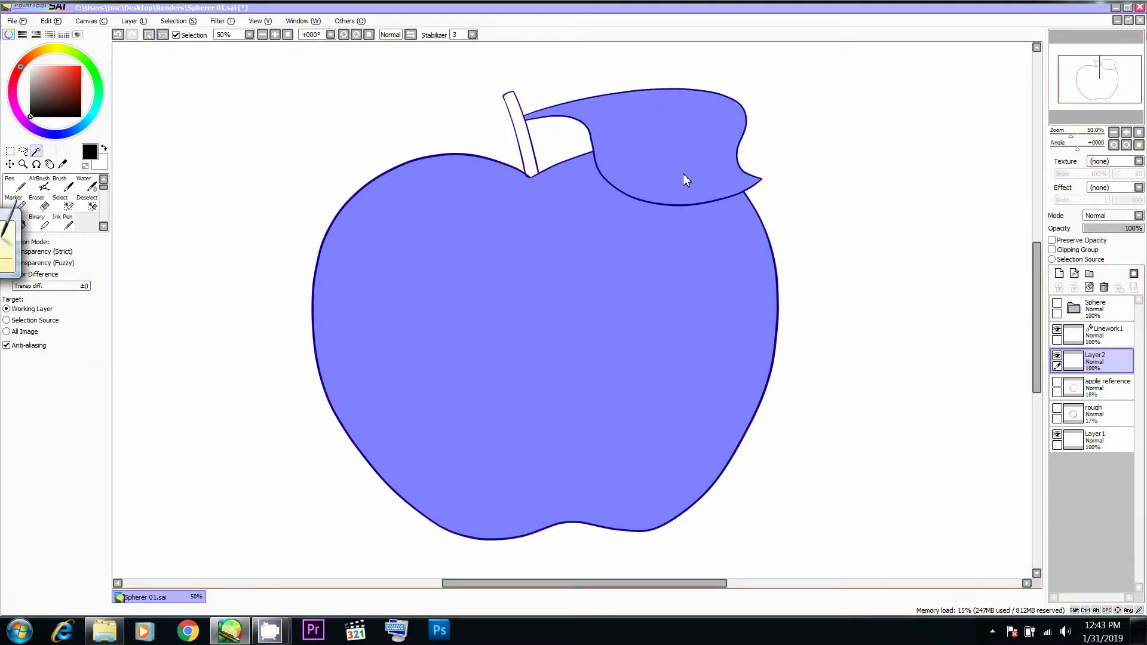
{"action": "left_click", "coordinate": [526, 146]}
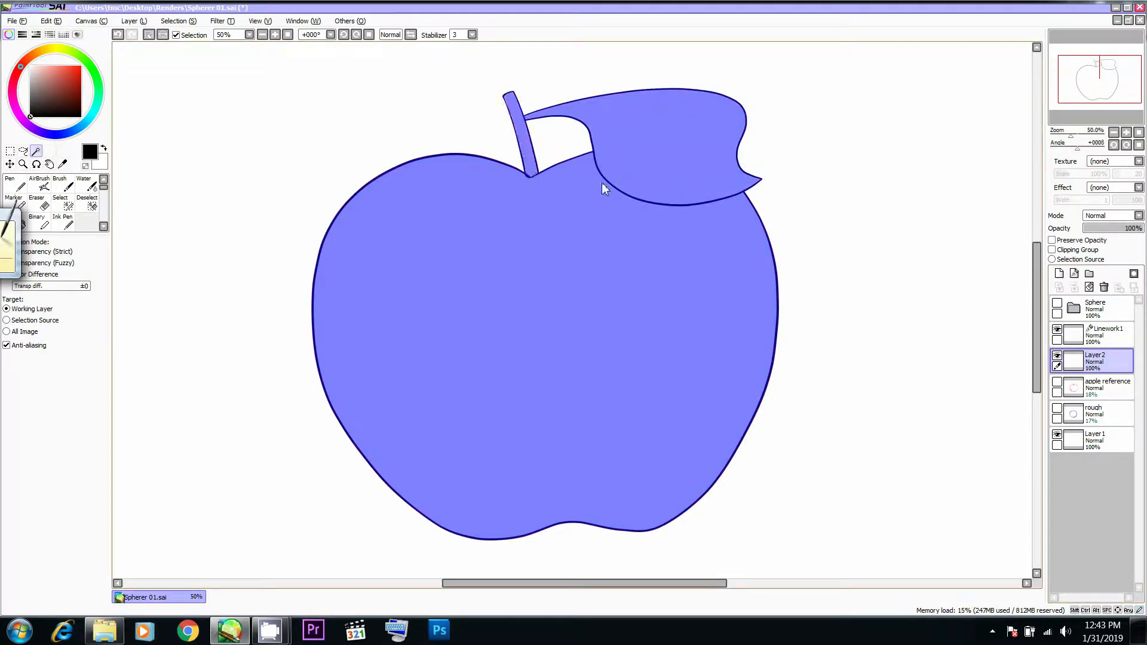
- Hide Linework1 and fill the unselected gap at the stem's base with the Select pen
{"action": "left_click", "coordinate": [1057, 330]}
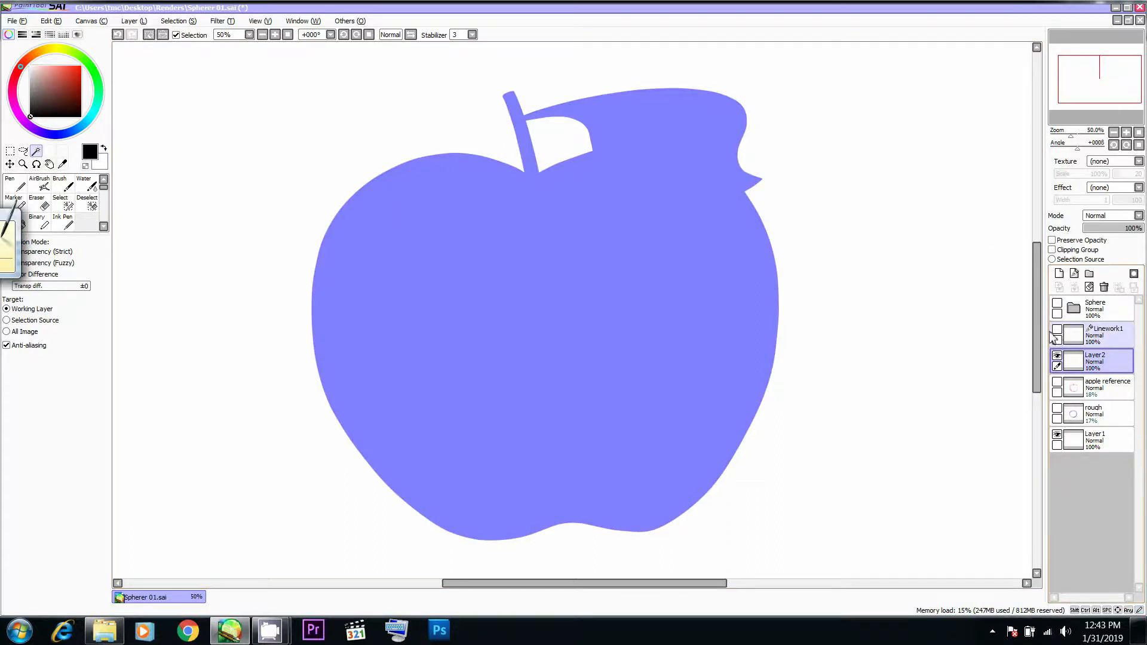
{"action": "scroll", "coordinate": [567, 197], "scroll_direction": "up", "scroll_amount": 5}
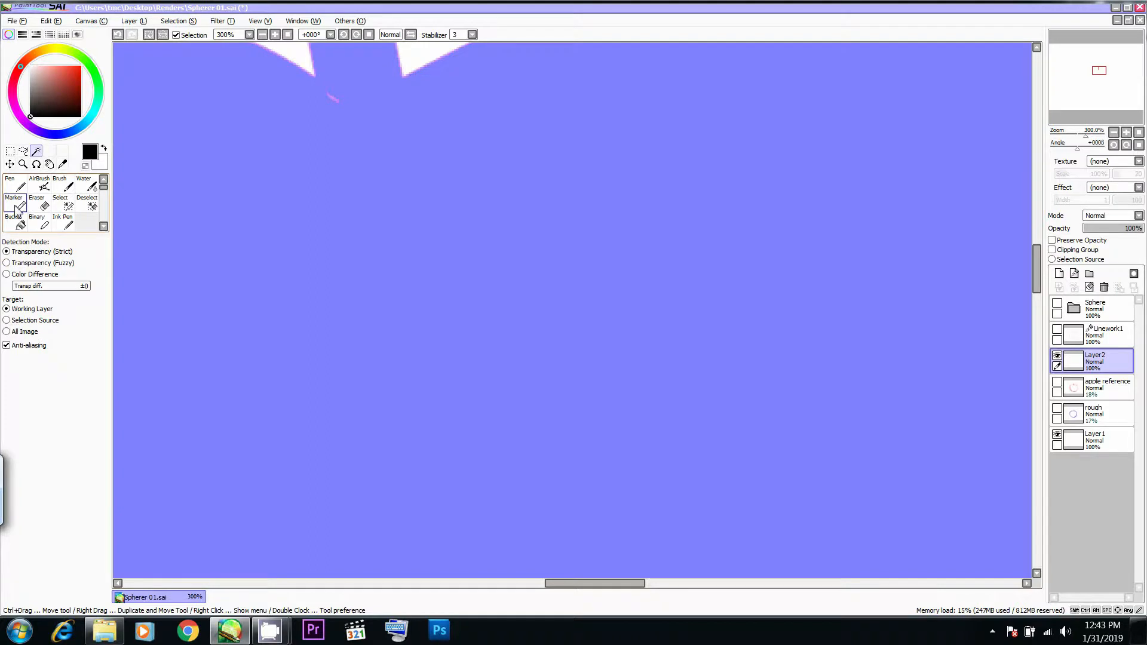
{"action": "left_click", "coordinate": [64, 207]}
{"action": "left_click_drag", "start_coordinate": [417, 163], "coordinate": [465, 296]}
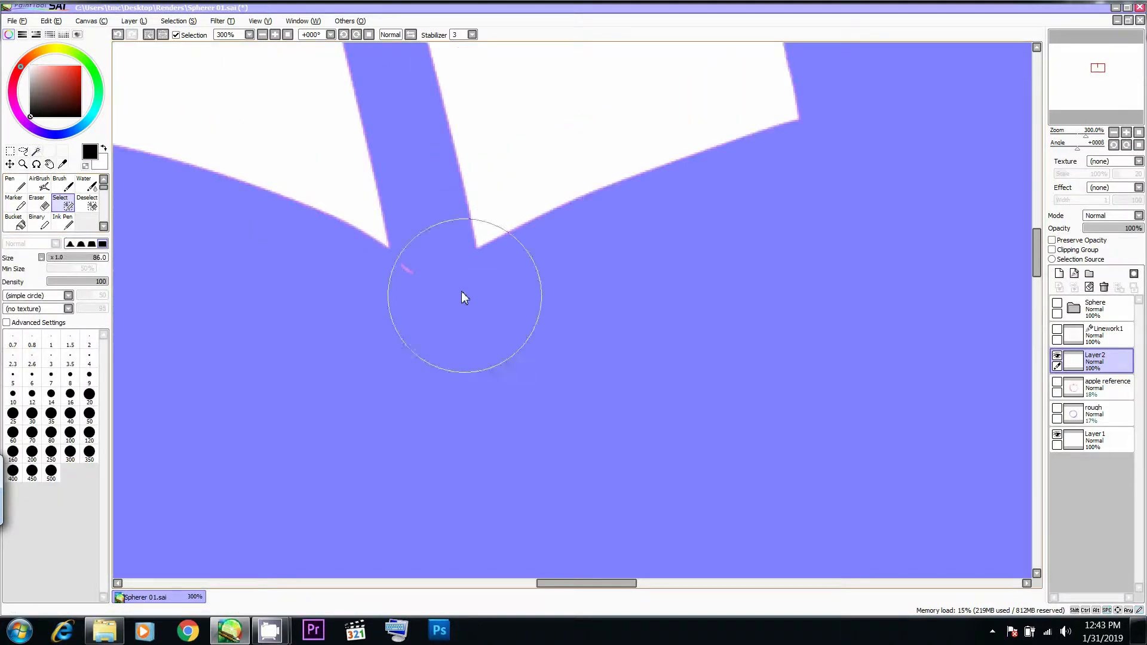
{"action": "scroll", "coordinate": [440, 273], "scroll_direction": "up", "scroll_amount": 3}
{"action": "mouse_move", "coordinate": [363, 240]}
{"action": "left_mouse_down"}
{"action": "mouse_move", "coordinate": [313, 239]}
{"action": "mouse_move", "coordinate": [343, 303]}
{"action": "mouse_move", "coordinate": [346, 269]}
{"action": "left_mouse_up"}
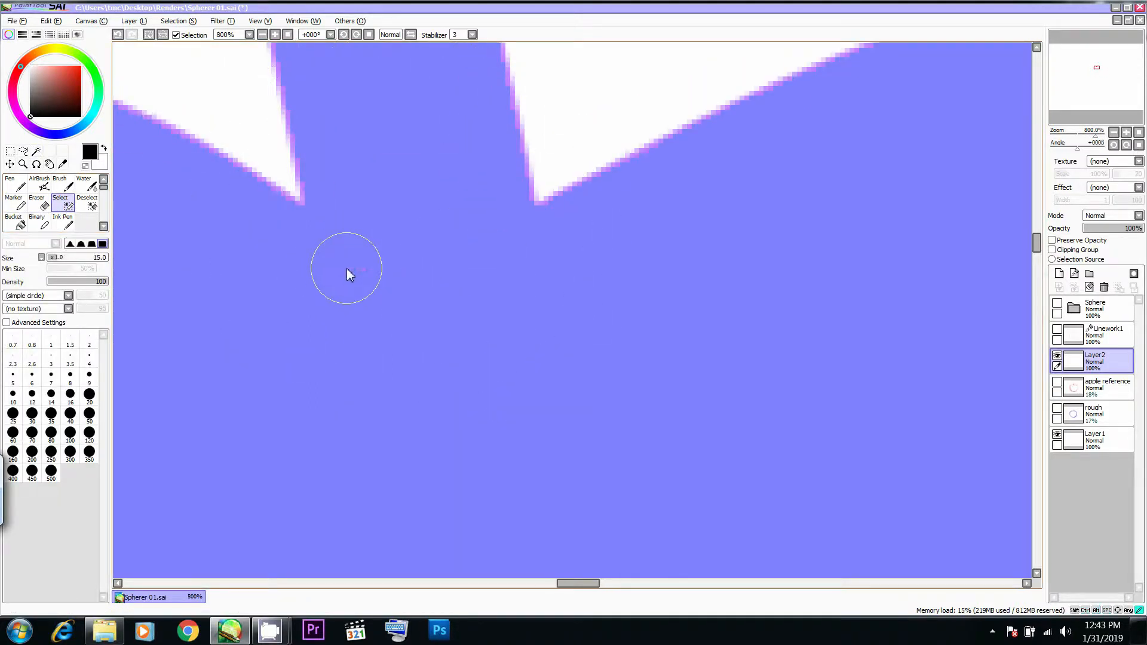
- Examine the selection's edges around the stem, leaf and lower apple for remaining gaps
{"action": "scroll", "coordinate": [405, 295], "scroll_direction": "down", "scroll_amount": 8}
{"action": "left_click_drag", "start_coordinate": [539, 372], "coordinate": [578, 229]}
{"action": "left_click_drag", "start_coordinate": [226, 246], "coordinate": [298, 461]}
{"action": "scroll", "coordinate": [402, 302], "scroll_direction": "down", "scroll_amount": 2}
{"action": "left_click_drag", "start_coordinate": [561, 217], "coordinate": [511, 403]}
{"action": "scroll", "coordinate": [624, 341], "scroll_direction": "up", "scroll_amount": 3}
{"action": "left_click_drag", "start_coordinate": [740, 201], "coordinate": [575, 369]}
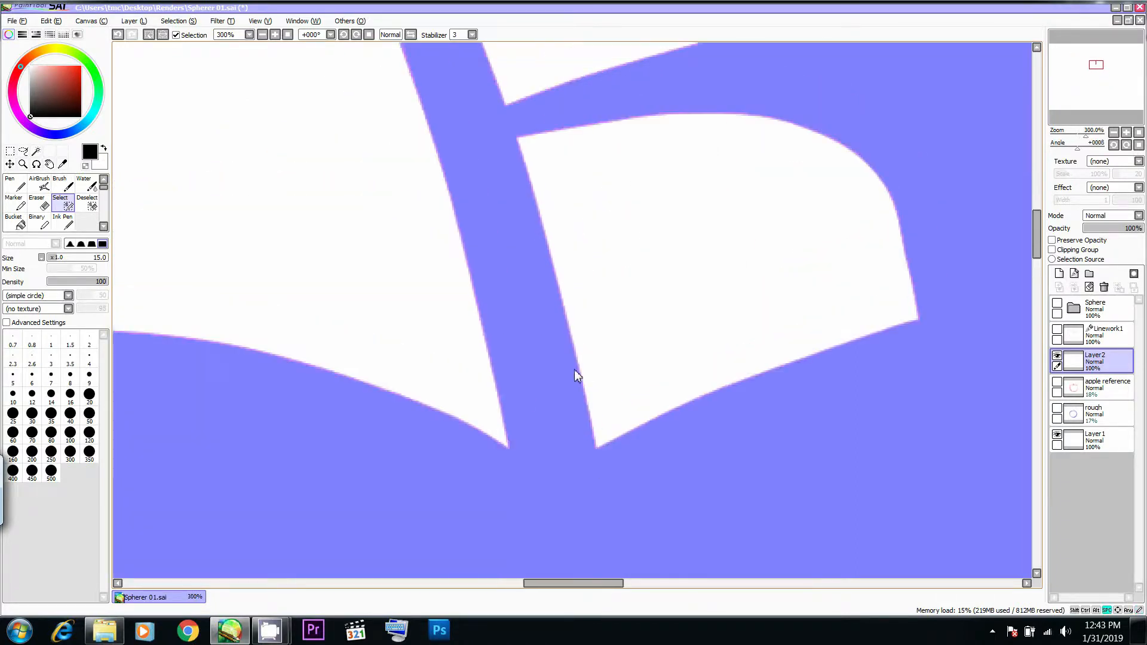
{"action": "left_click_drag", "start_coordinate": [600, 158], "coordinate": [416, 418]}
{"action": "scroll", "coordinate": [572, 346], "scroll_direction": "down", "scroll_amount": 4}
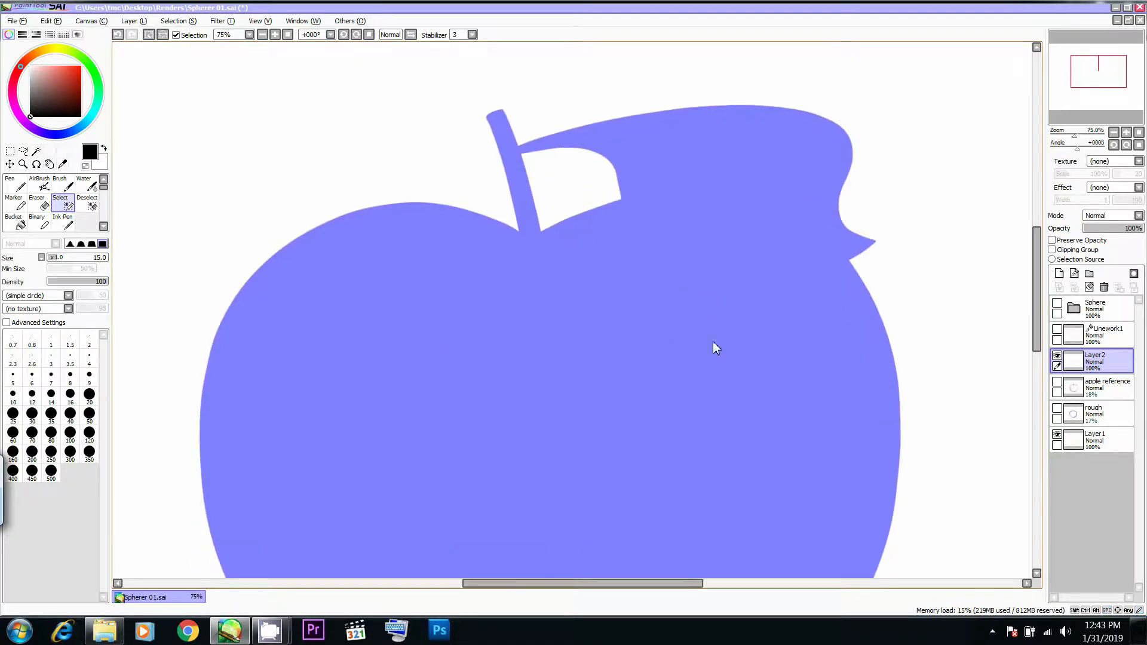
{"action": "left_click_drag", "start_coordinate": [712, 341], "coordinate": [687, 149]}
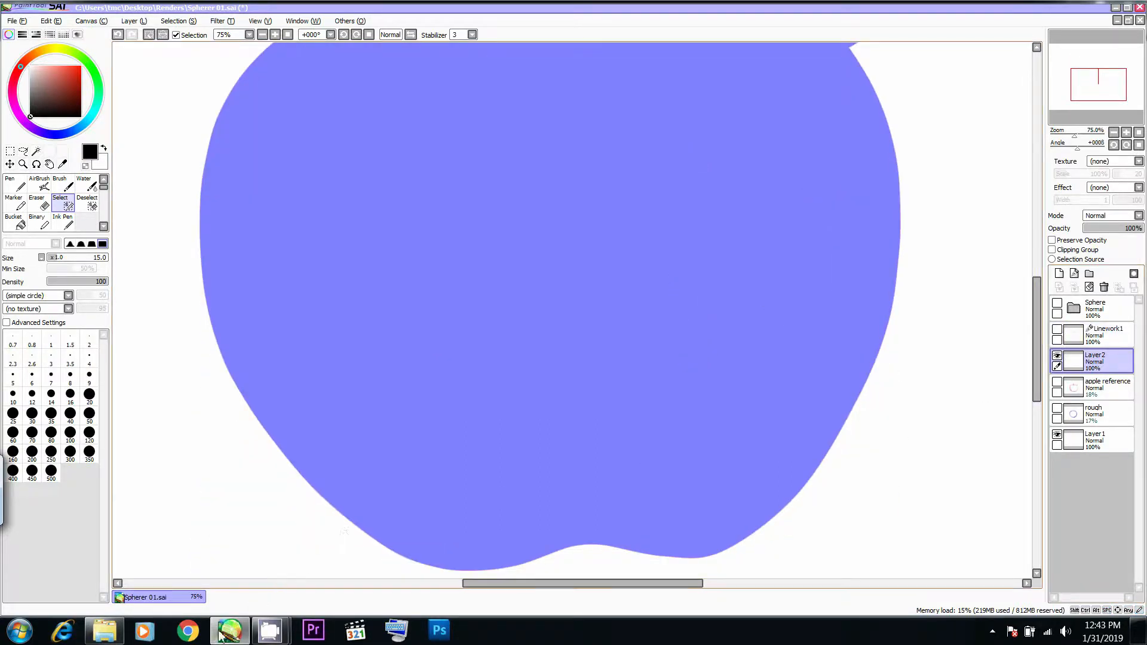
{"action": "mouse_move", "coordinate": [270, 630]}
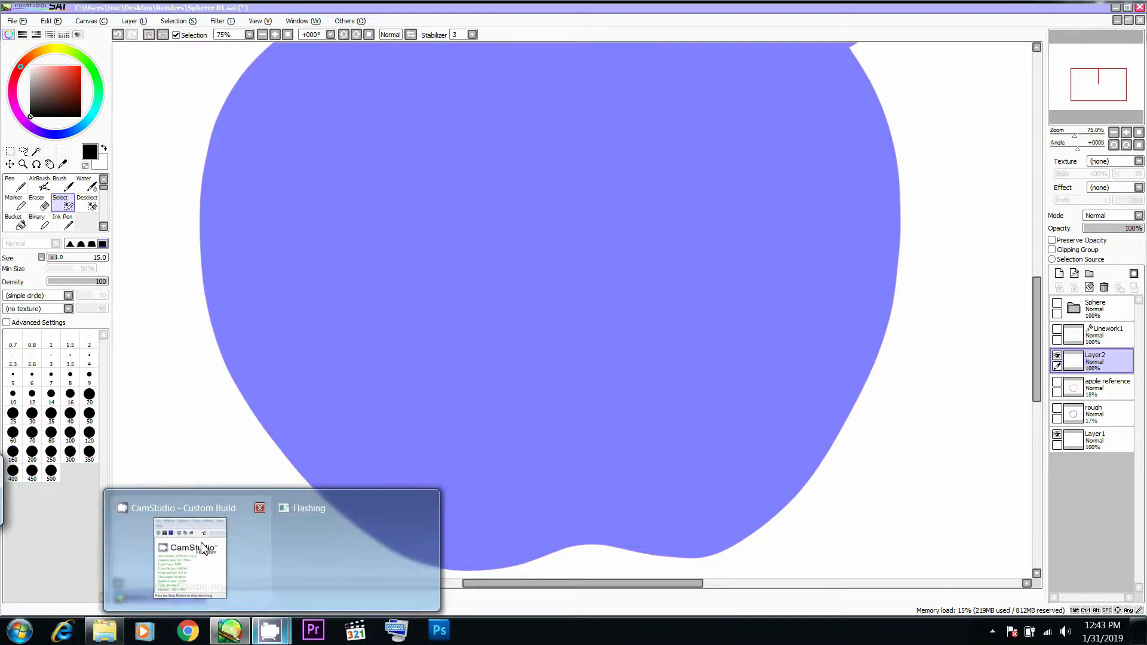
{"action": "left_click", "coordinate": [202, 549]}
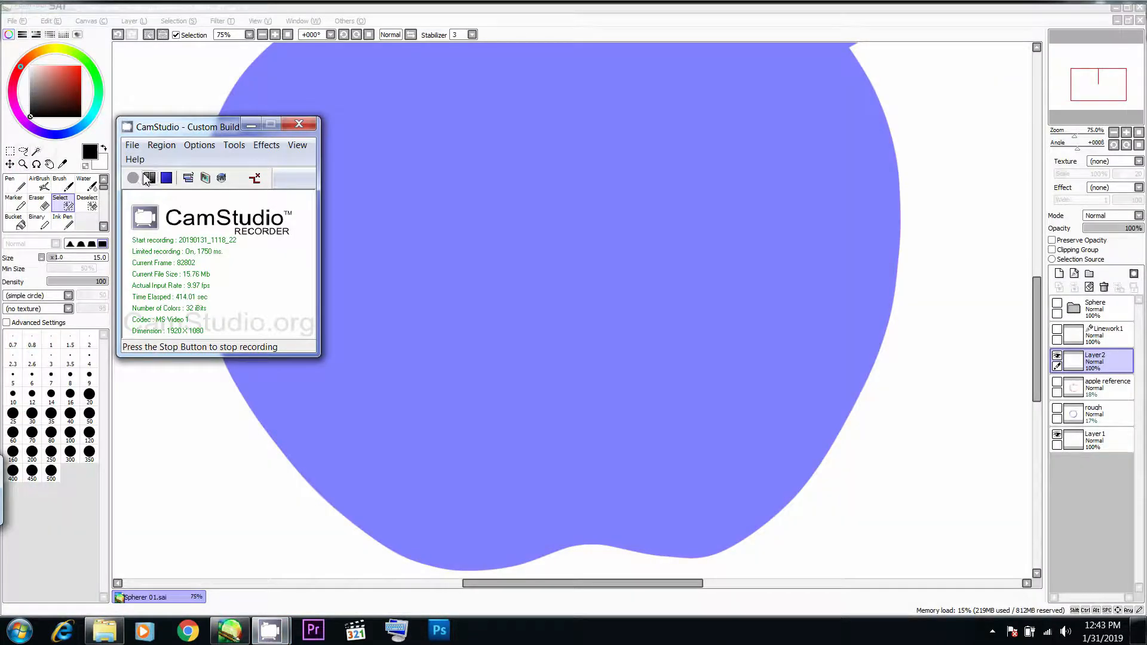
{"action": "left_click", "coordinate": [149, 177]}
{"action": "left_click", "coordinate": [133, 178]}
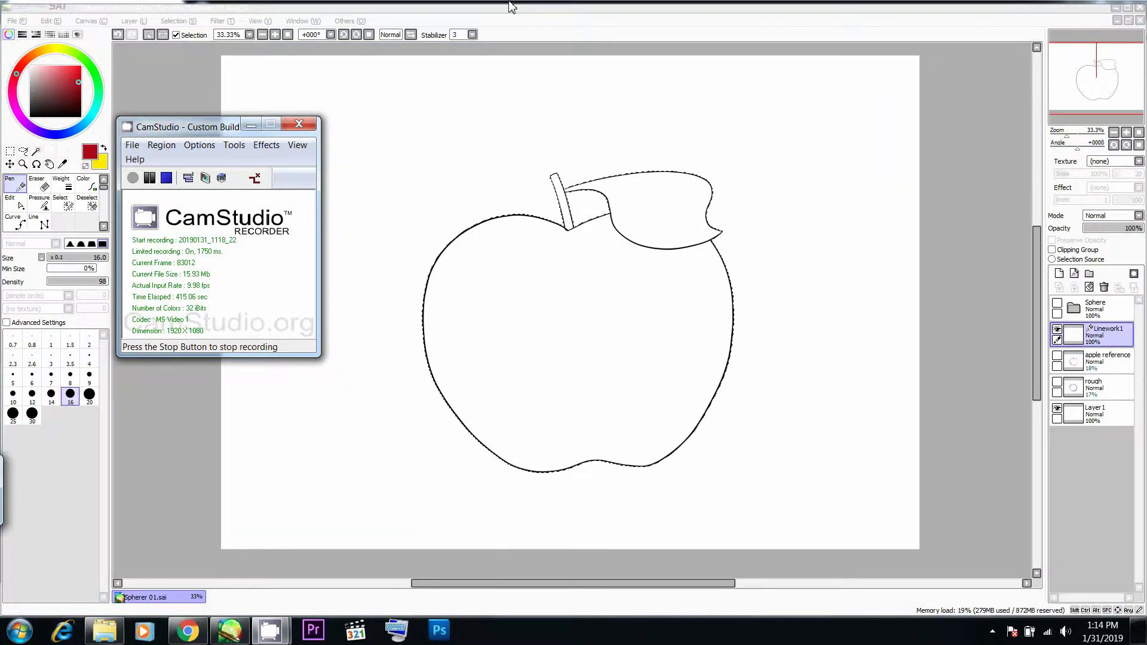
{"action": "left_click", "coordinate": [633, 128]}
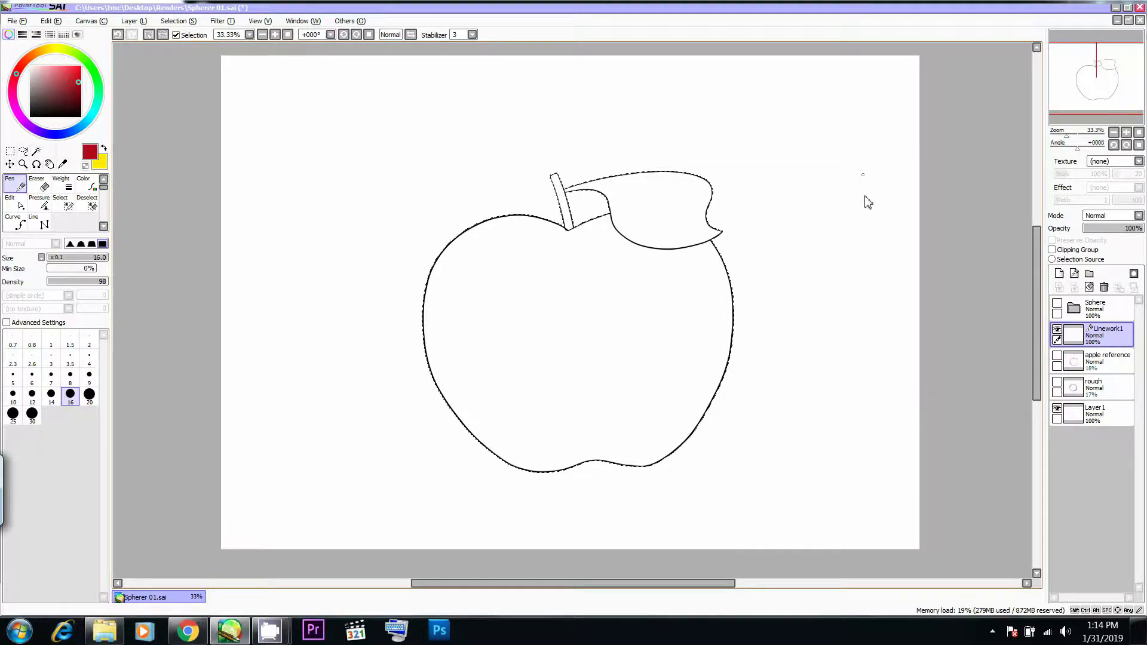
- Add the interiors of the apple, leaf and stem to the linework selection with the Magic Wand
{"action": "left_click", "coordinate": [1057, 330]}
{"action": "left_click", "coordinate": [1058, 330]}
{"action": "left_click", "coordinate": [1057, 330]}
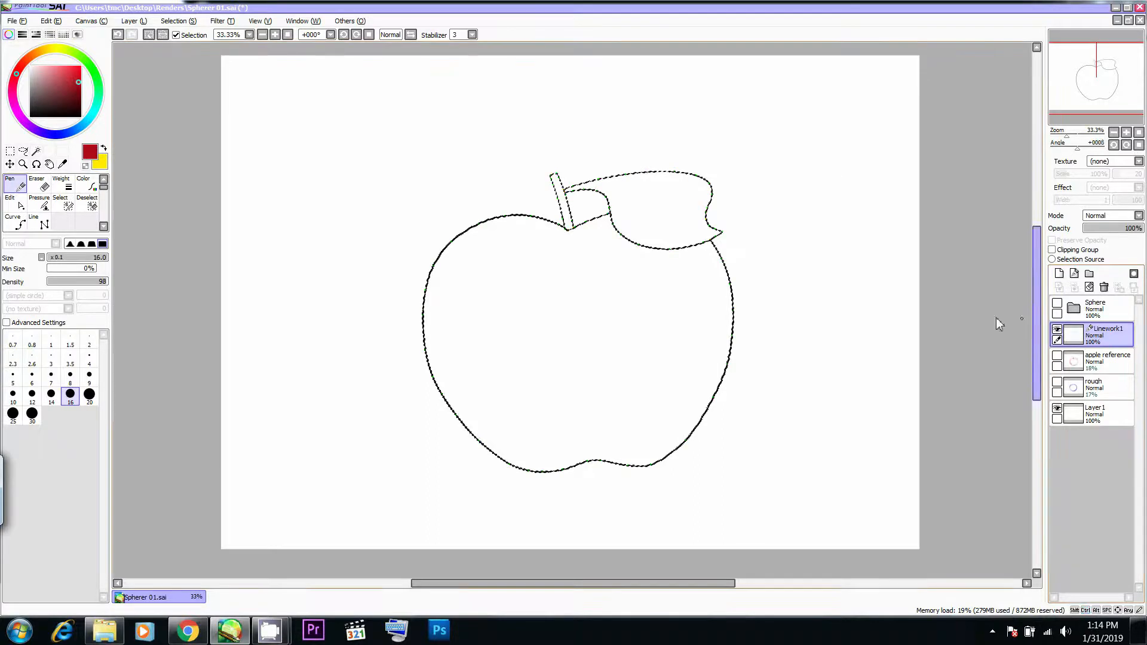
{"action": "left_click", "coordinate": [35, 150]}
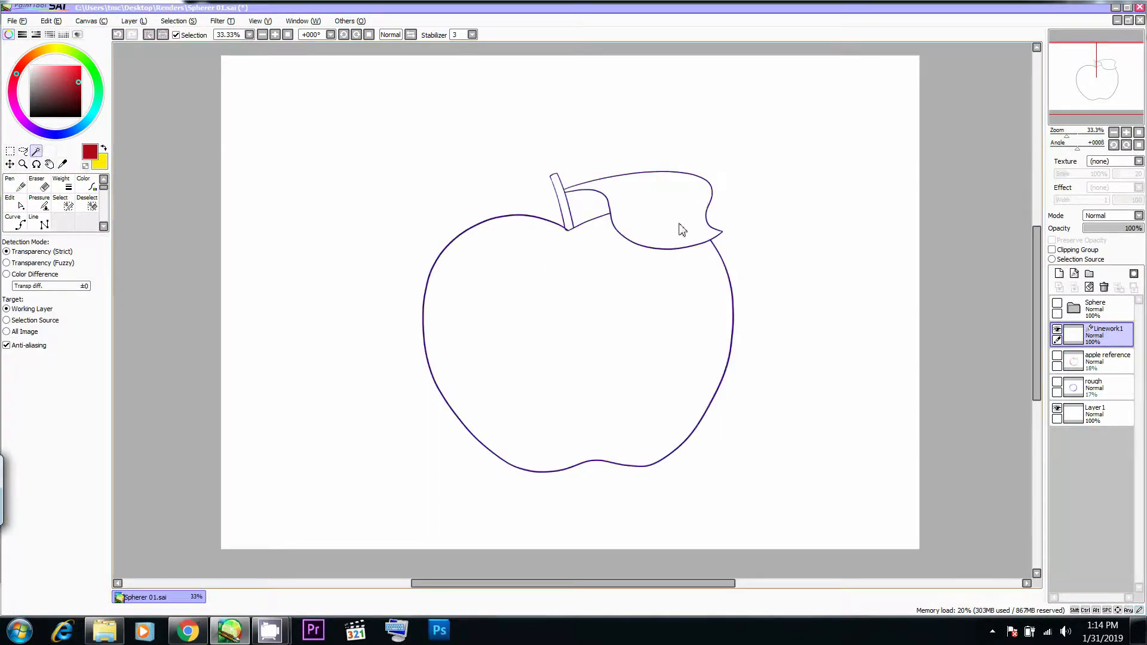
{"action": "left_click", "coordinate": [638, 283]}
{"action": "left_click", "coordinate": [648, 239], "text": "shift"}
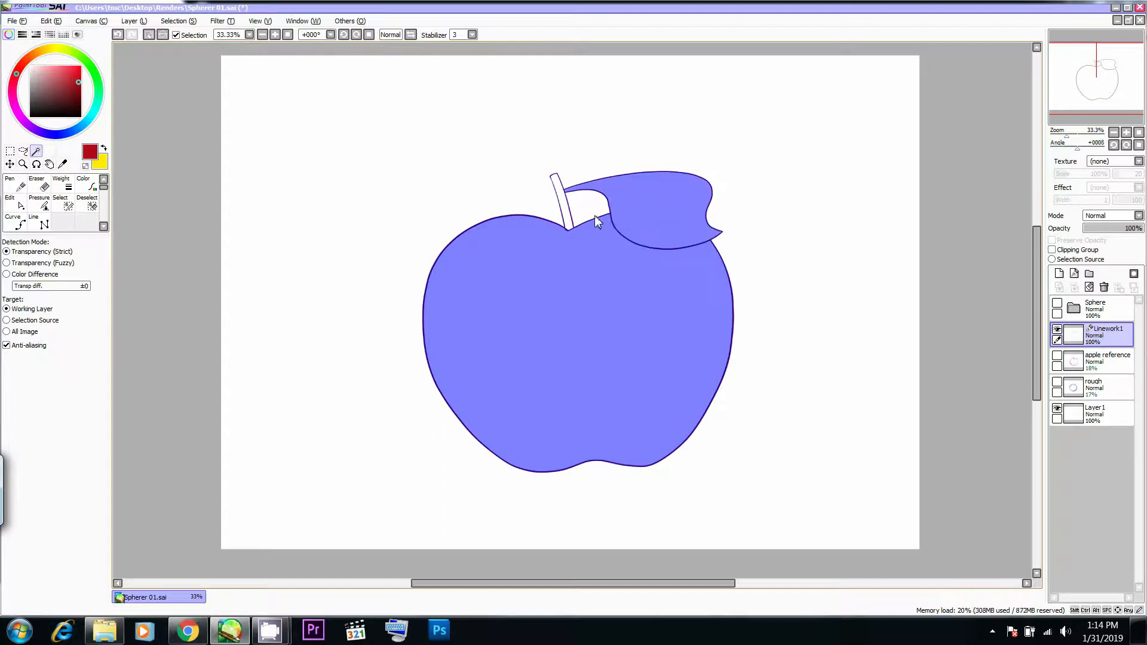
{"action": "left_click", "coordinate": [571, 220], "text": "shift"}
{"action": "scroll", "coordinate": [570, 219], "scroll_direction": "up", "scroll_amount": 5}
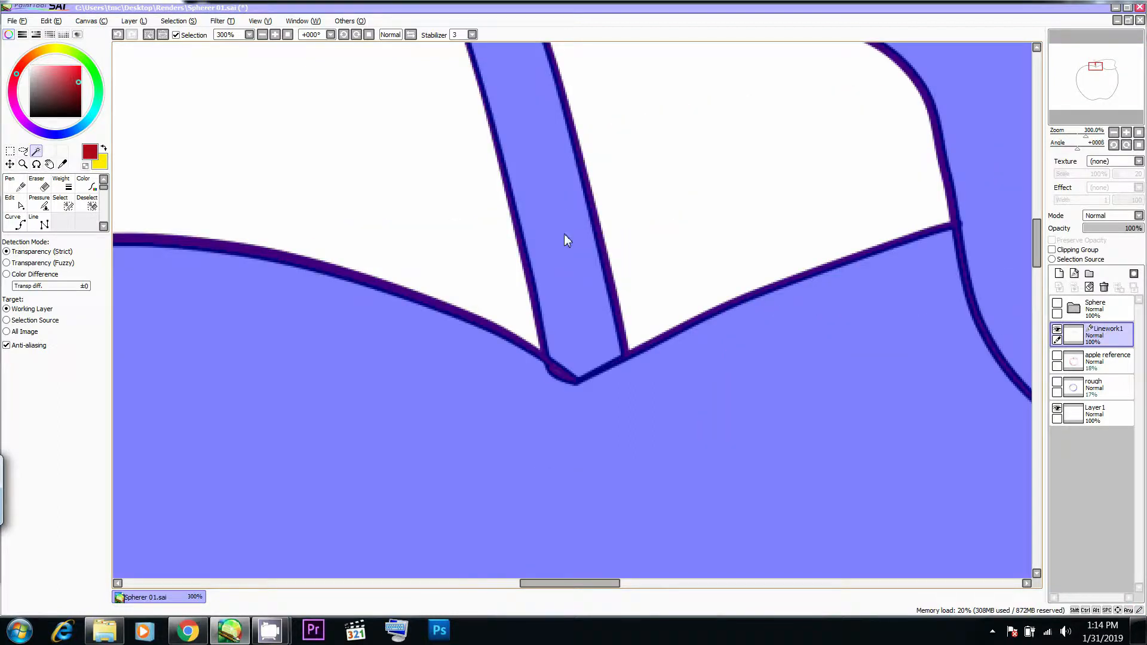
{"action": "scroll", "coordinate": [564, 235], "scroll_direction": "down", "scroll_amount": 3}
{"action": "scroll", "coordinate": [556, 313], "scroll_direction": "down", "scroll_amount": 2}
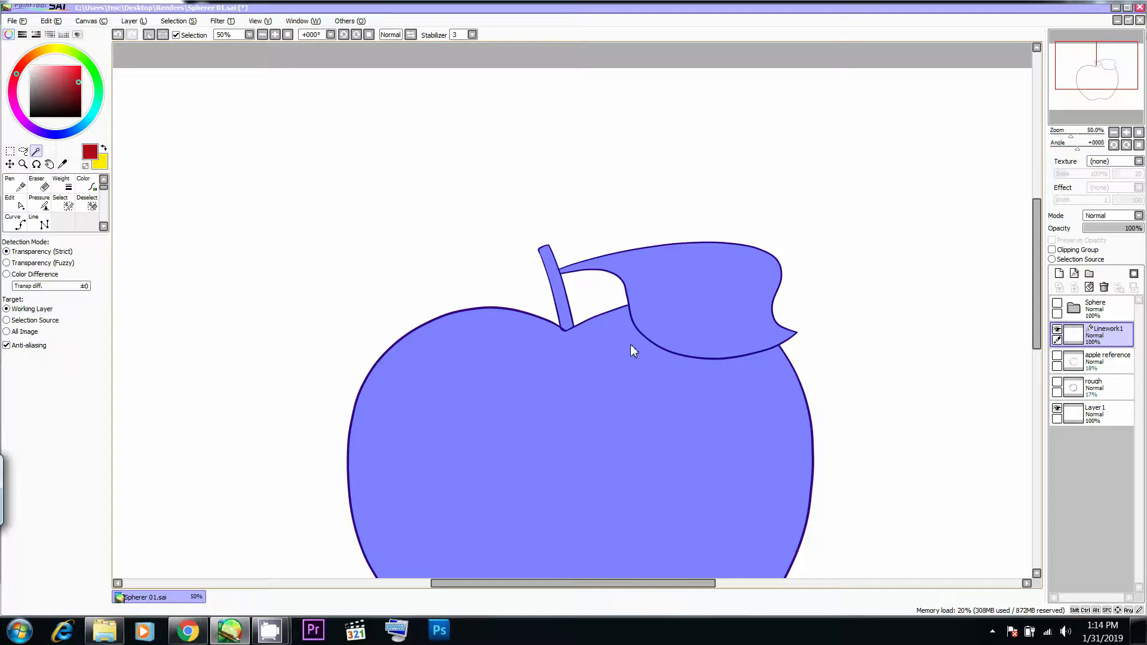
{"action": "left_click_drag", "start_coordinate": [666, 349], "coordinate": [664, 247]}
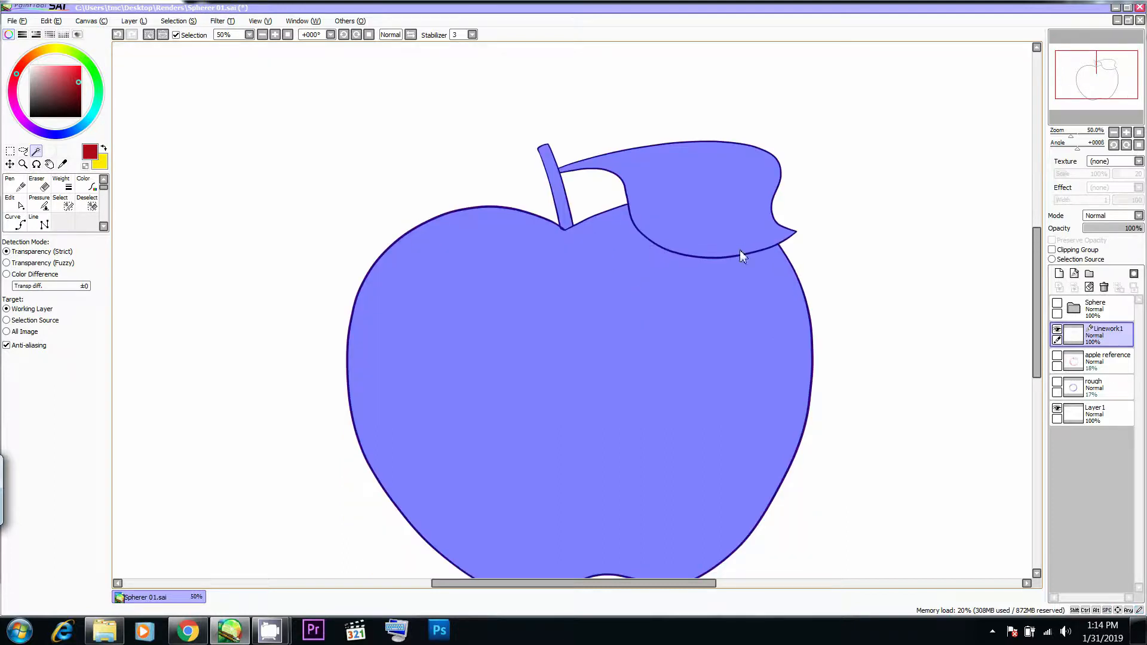
- Hide Linework1 and create a new layer directly beneath it
{"action": "left_click", "coordinate": [1057, 329]}
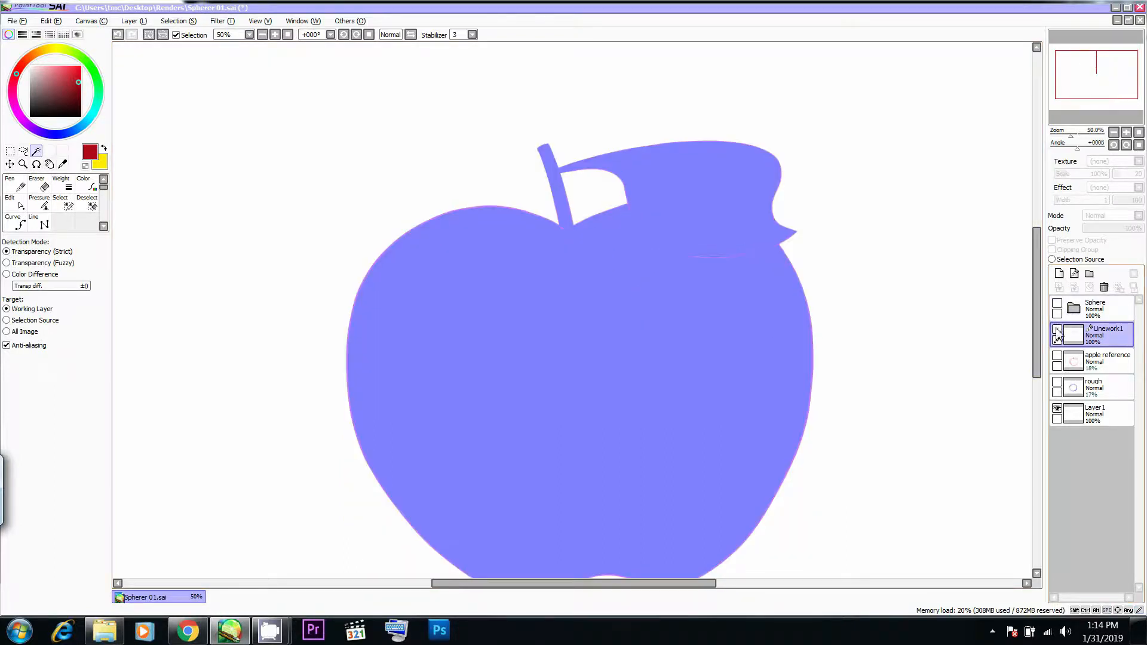
{"action": "left_click", "coordinate": [1059, 273]}
{"action": "left_click_drag", "start_coordinate": [1074, 331], "coordinate": [1074, 374]}
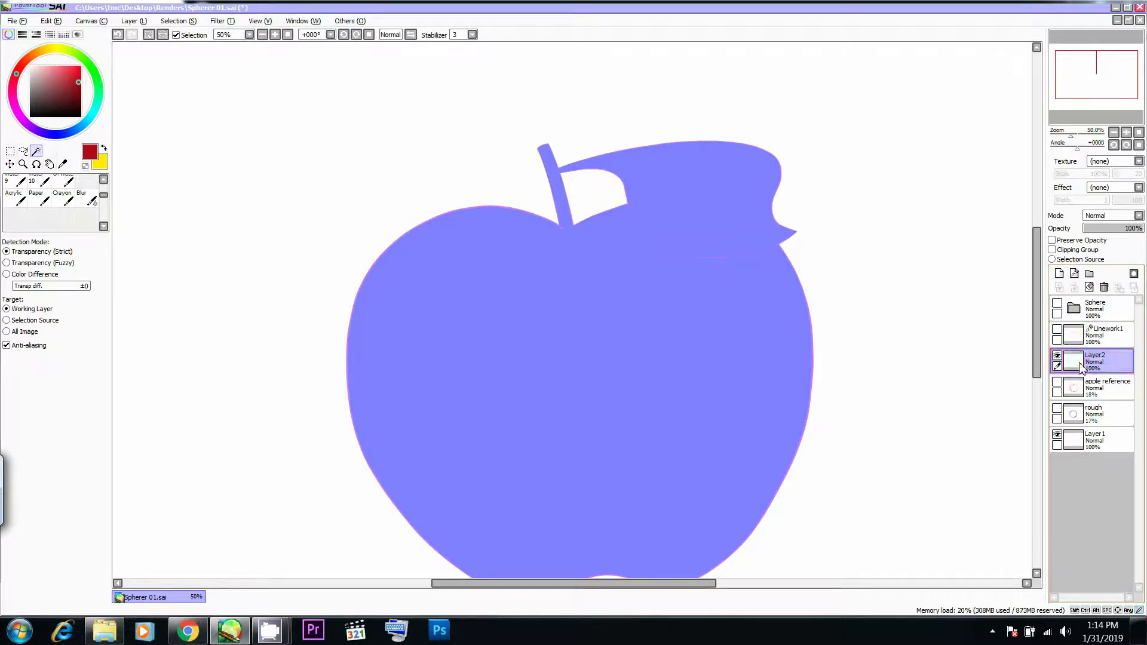
- Fill the partly selected gaps at the stem's base and along the leaf's lower edge with the Select pen at size 50
{"action": "scroll", "coordinate": [592, 228], "scroll_direction": "up", "scroll_amount": 5}
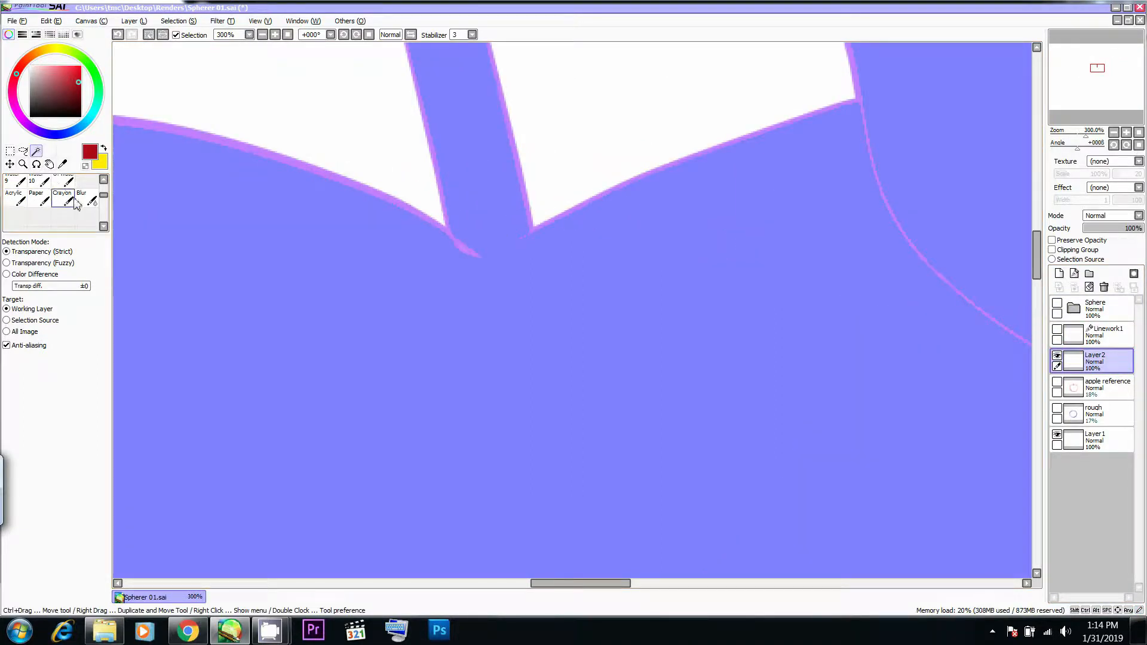
{"action": "scroll", "coordinate": [70, 203], "scroll_direction": "up", "scroll_amount": 3}
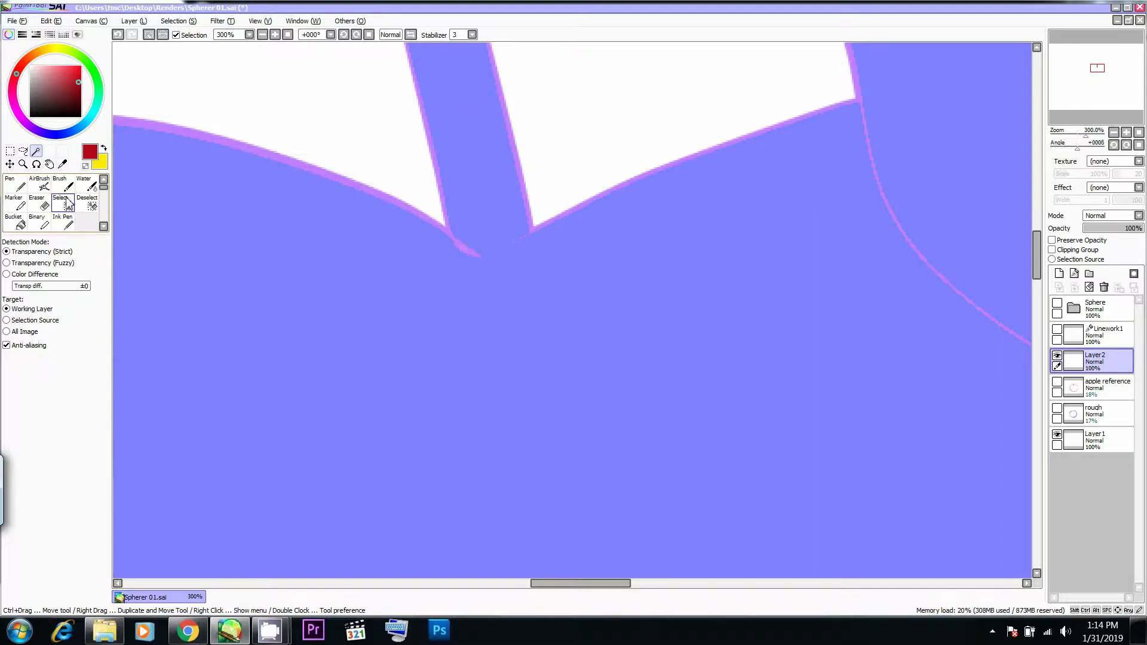
{"action": "left_click", "coordinate": [67, 203]}
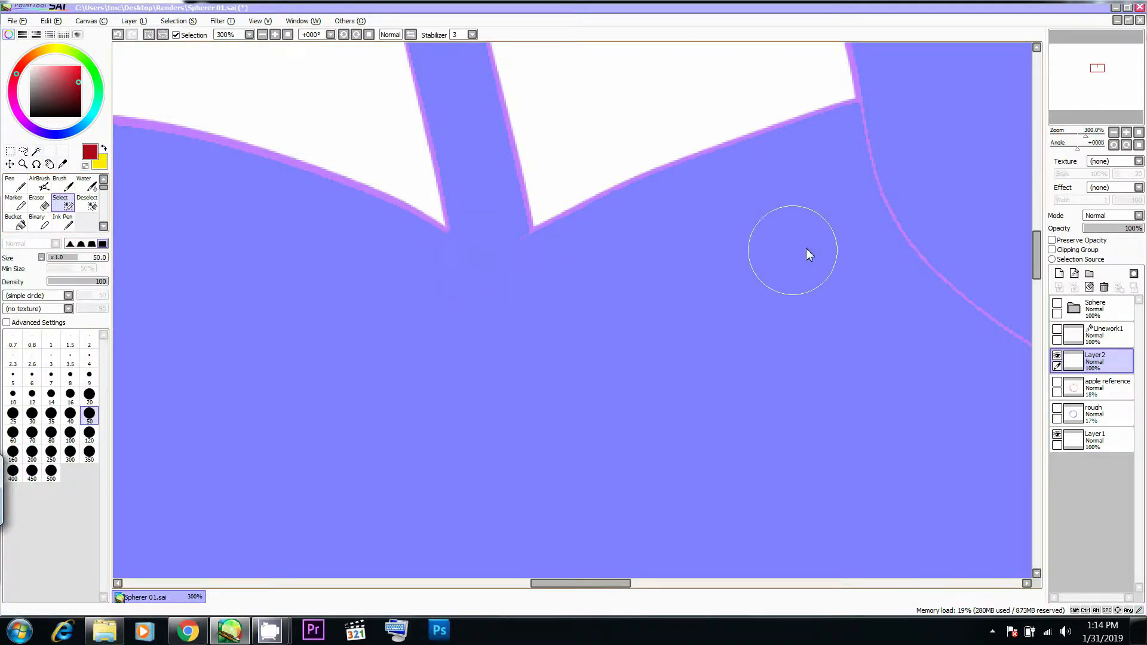
{"action": "mouse_move", "coordinate": [856, 181]}
{"action": "left_mouse_down"}
{"action": "mouse_move", "coordinate": [601, 151]}
{"action": "mouse_move", "coordinate": [742, 317]}
{"action": "mouse_move", "coordinate": [886, 377]}
{"action": "left_mouse_up"}
{"action": "mouse_move", "coordinate": [885, 376]}
{"action": "left_mouse_down"}
{"action": "mouse_move", "coordinate": [502, 337]}
{"action": "mouse_move", "coordinate": [763, 353]}
{"action": "mouse_move", "coordinate": [820, 345]}
{"action": "mouse_move", "coordinate": [464, 374]}
{"action": "mouse_move", "coordinate": [586, 366]}
{"action": "mouse_move", "coordinate": [645, 343]}
{"action": "left_mouse_up"}
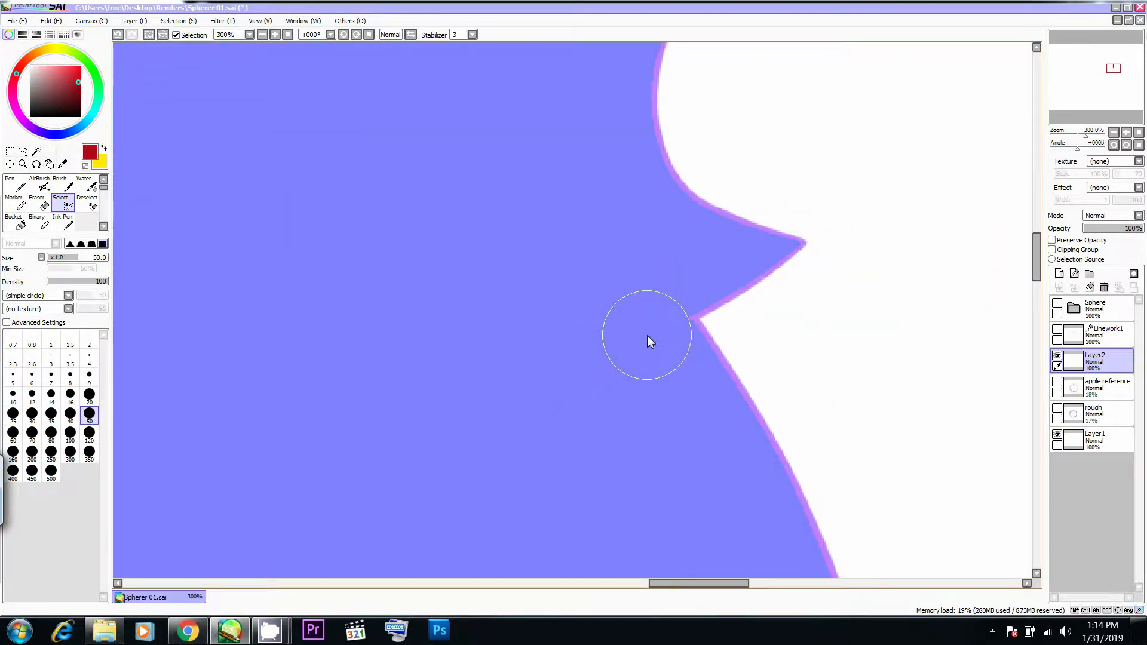
{"action": "scroll", "coordinate": [628, 368], "scroll_direction": "down", "scroll_amount": 4}
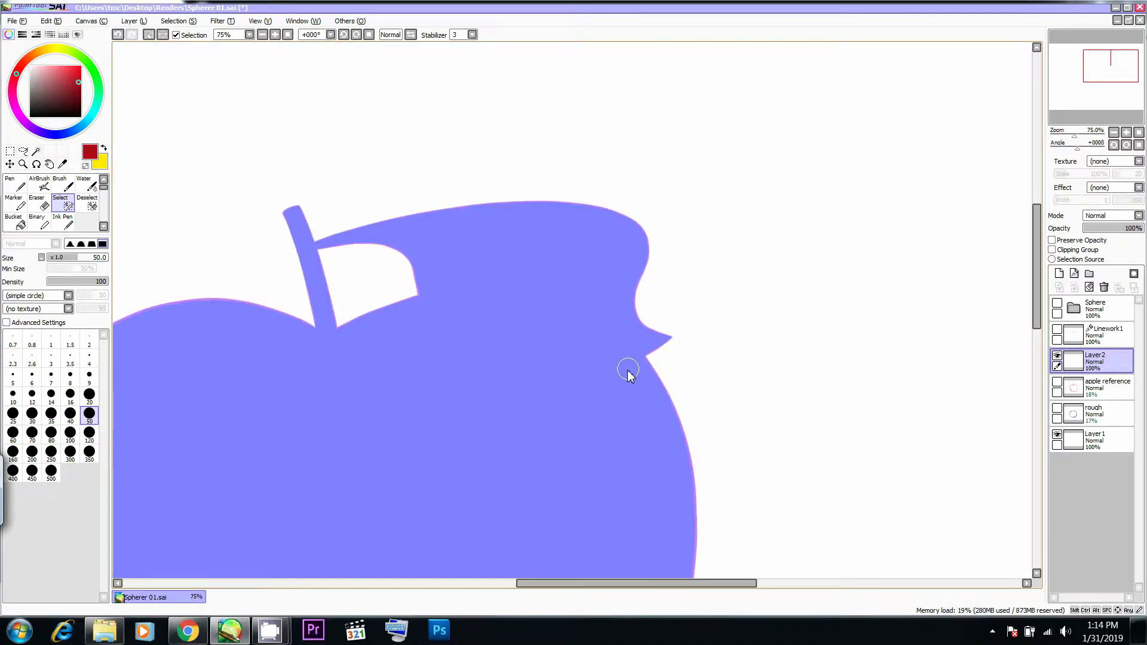
{"action": "scroll", "coordinate": [628, 371], "scroll_direction": "down", "scroll_amount": 2}
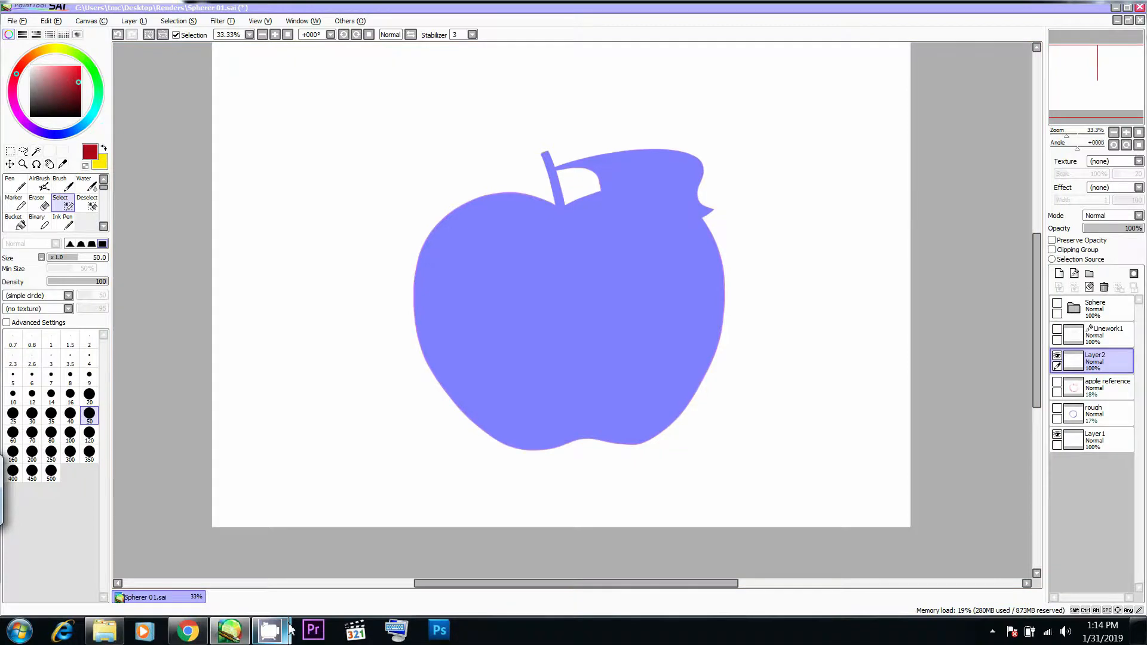
- Switch to the AirBrush on Layer2 and show Linework1 again over the selected apple
{"action": "mouse_move", "coordinate": [270, 630]}
{"action": "mouse_move", "coordinate": [178, 553]}
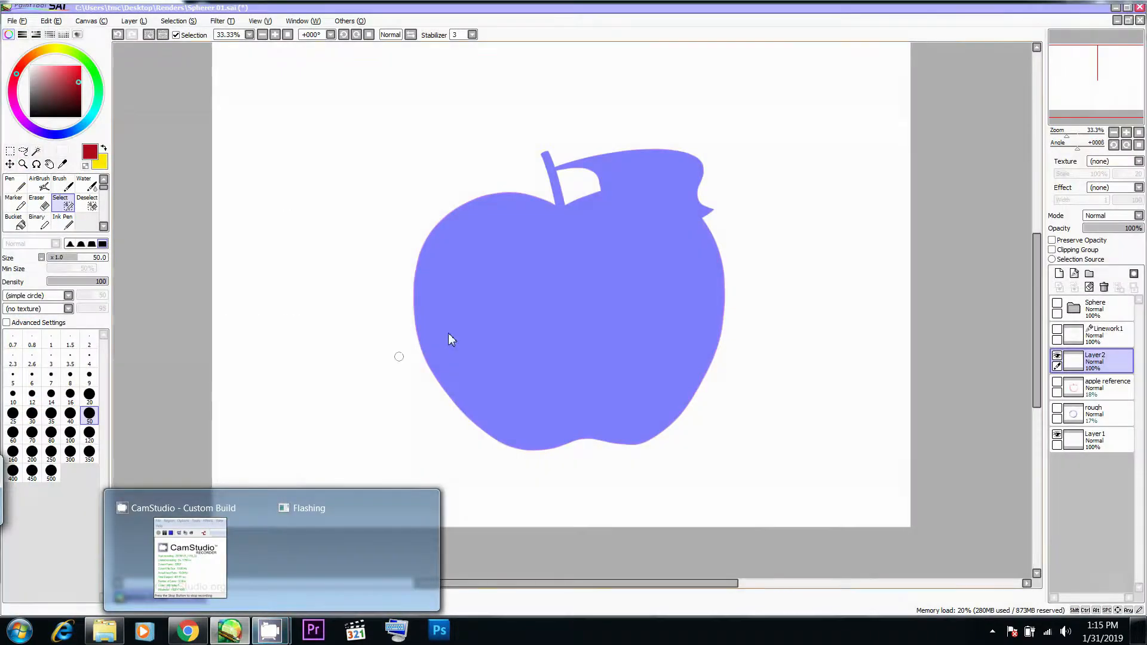
{"action": "key", "text": "a"}
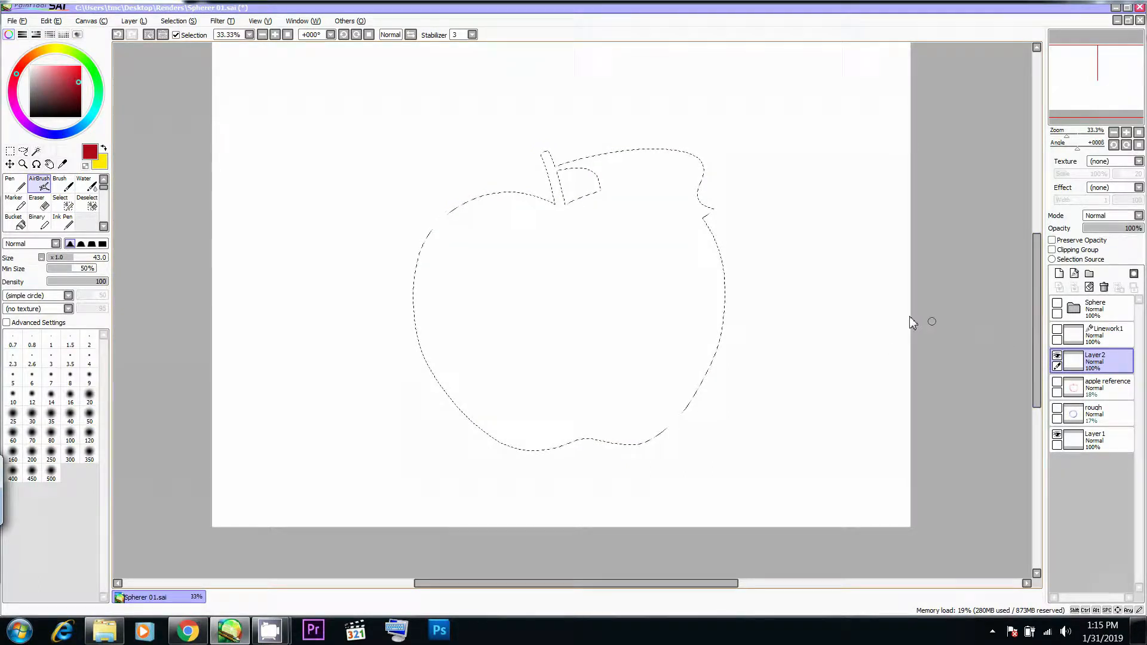
{"action": "scroll", "coordinate": [546, 180], "scroll_direction": "up", "scroll_amount": 5}
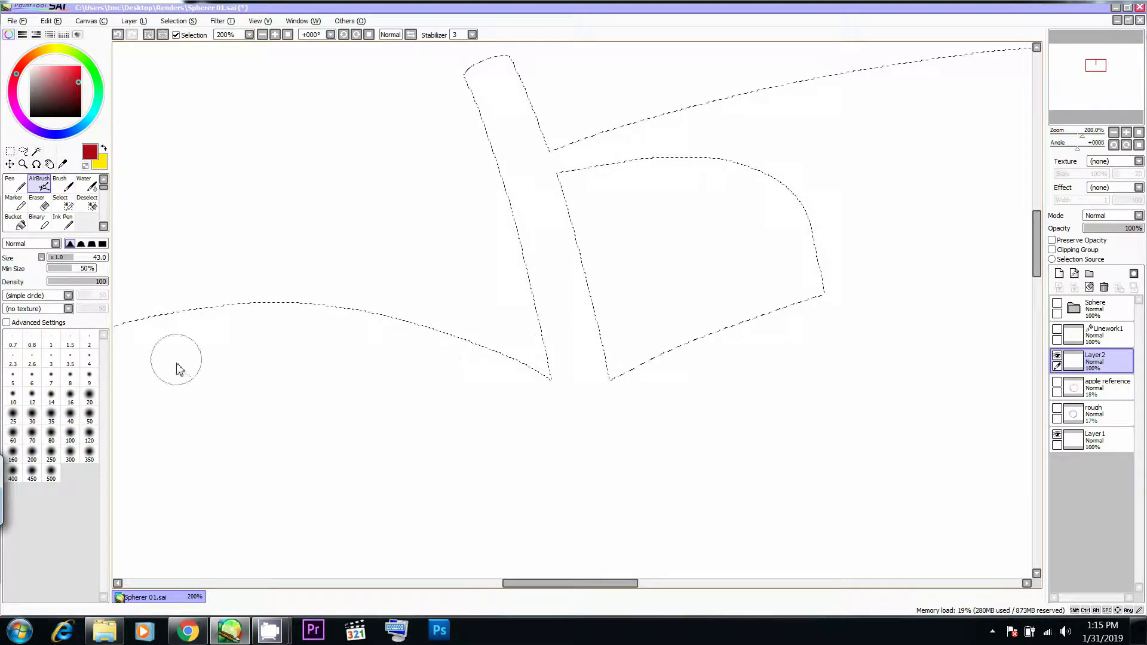
{"action": "left_click", "coordinate": [1058, 329]}
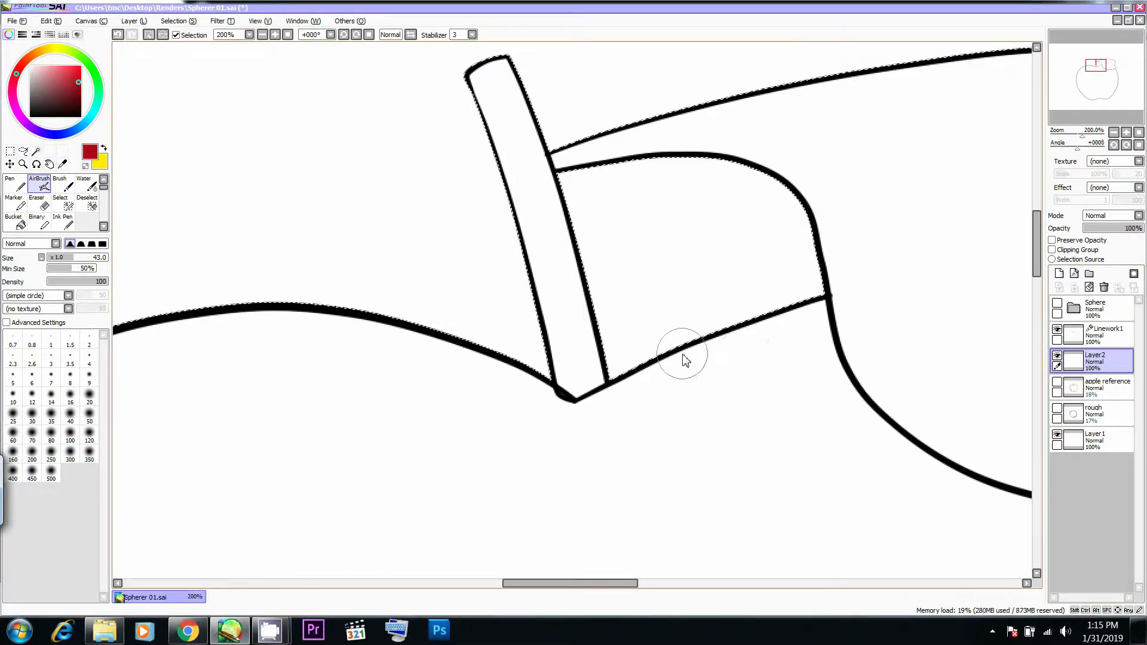
{"action": "scroll", "coordinate": [683, 360], "scroll_direction": "down", "scroll_amount": 3}
{"action": "left_click_drag", "start_coordinate": [661, 437], "coordinate": [619, 200]}
{"action": "scroll", "coordinate": [734, 295], "scroll_direction": "down", "scroll_amount": 2}
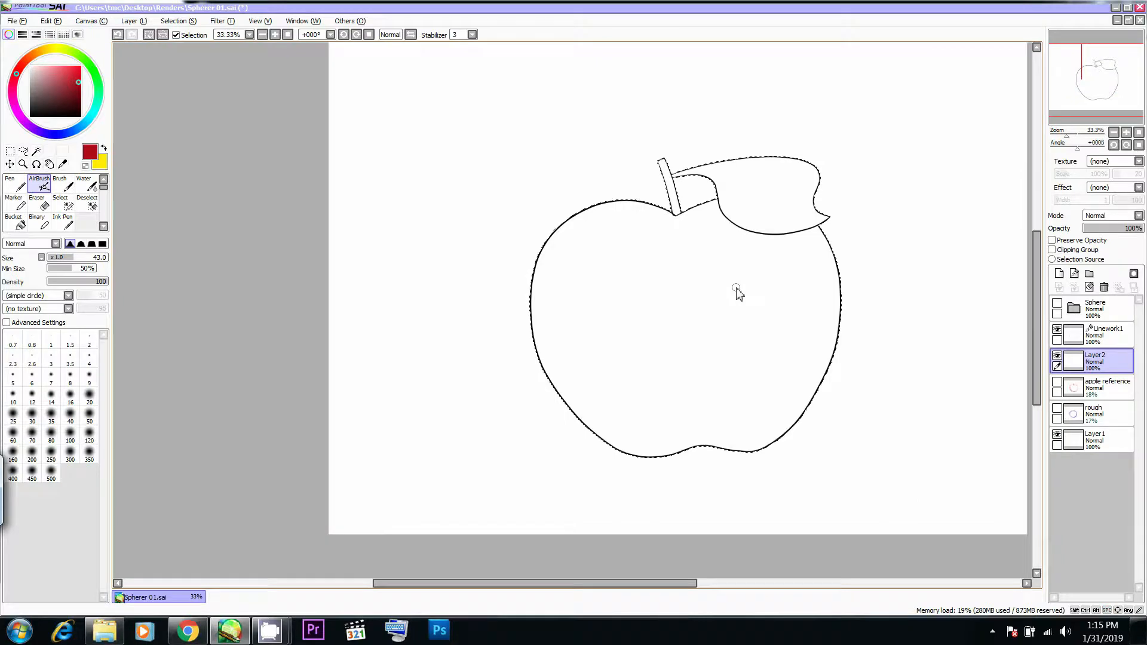
{"action": "scroll", "coordinate": [734, 295], "scroll_direction": "up", "scroll_amount": 1}
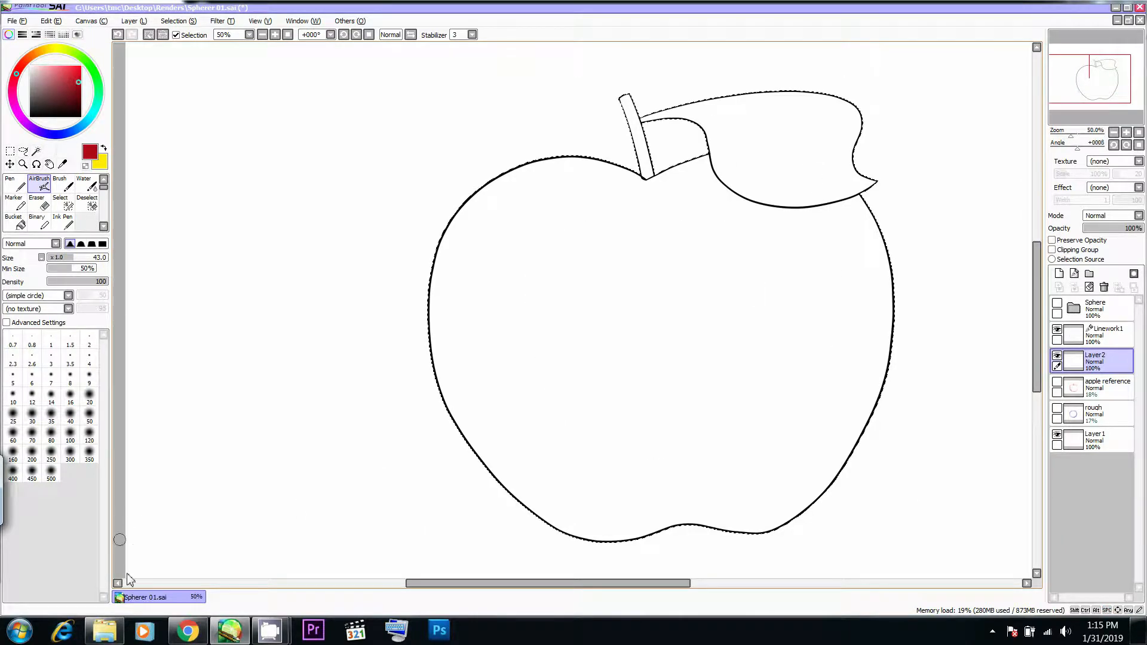
- Consult the red apple reference photo in Chrome and make Linework1 the active layer
{"action": "left_click", "coordinate": [187, 630]}
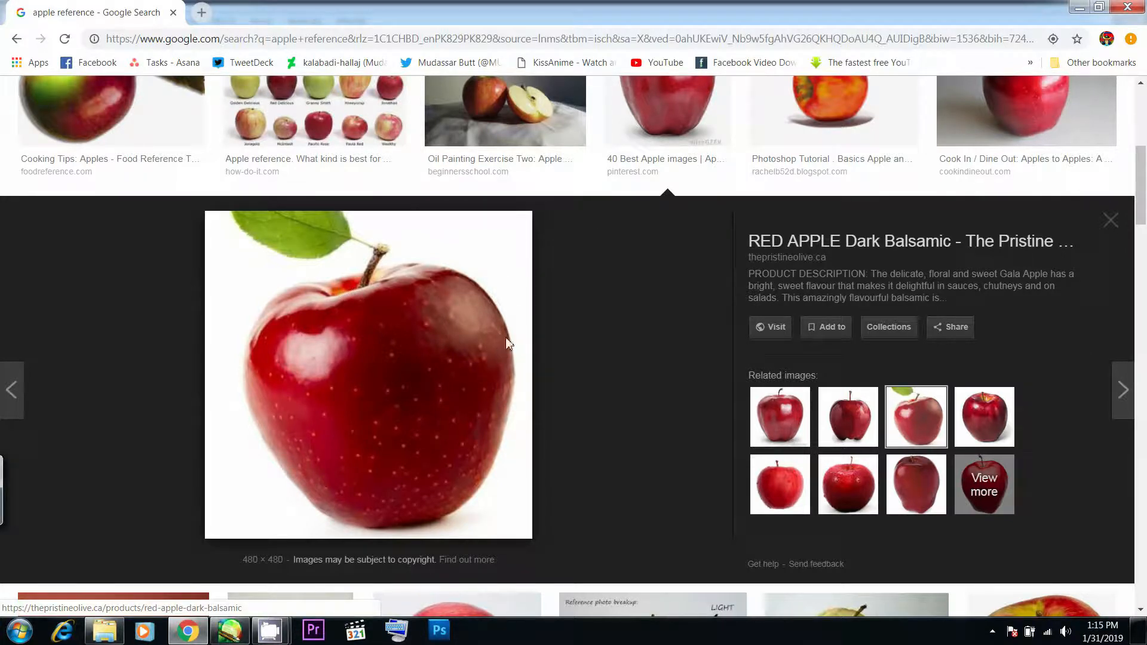
{"action": "key", "text": "alt+Tab"}
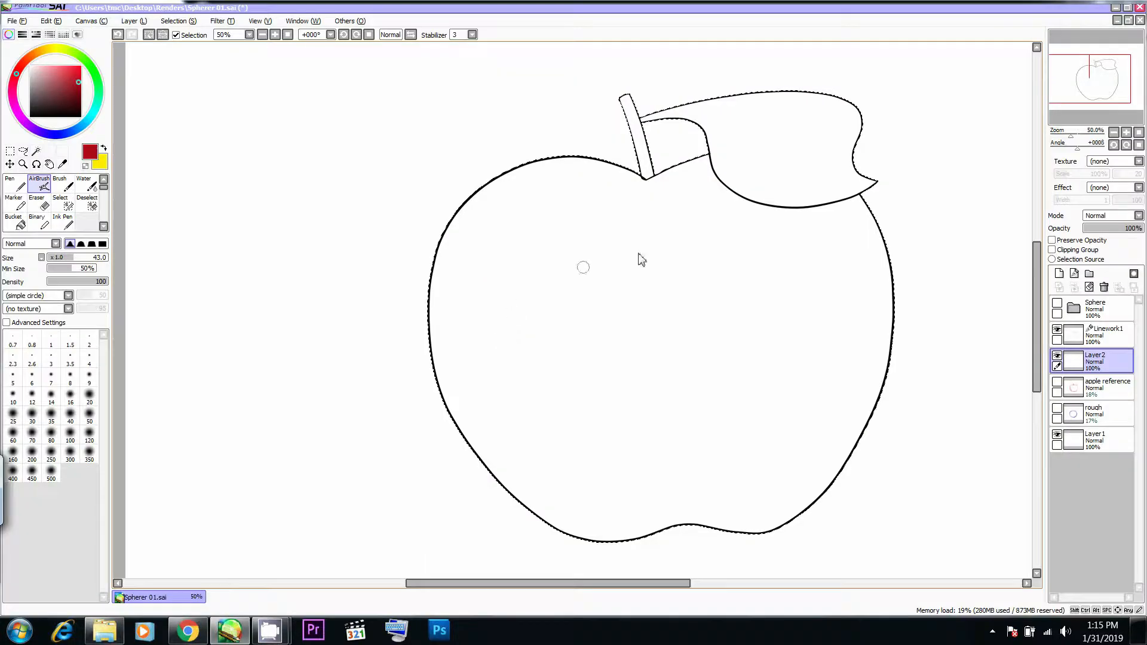
{"action": "key", "text": "alt+Tab"}
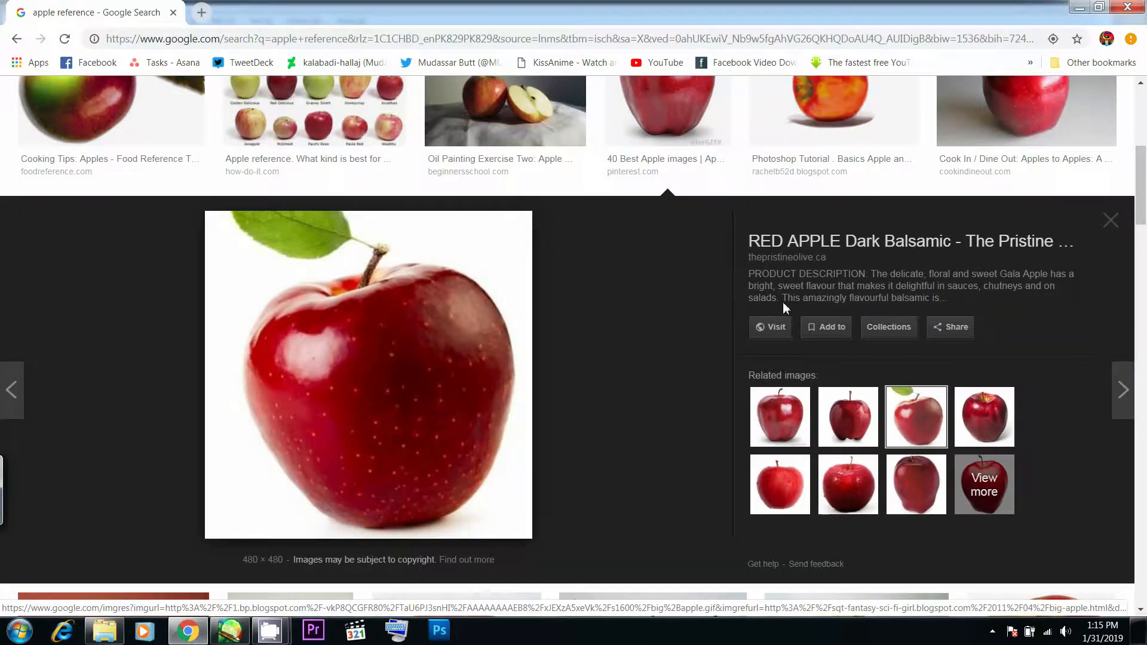
{"action": "key", "text": "alt+Tab"}
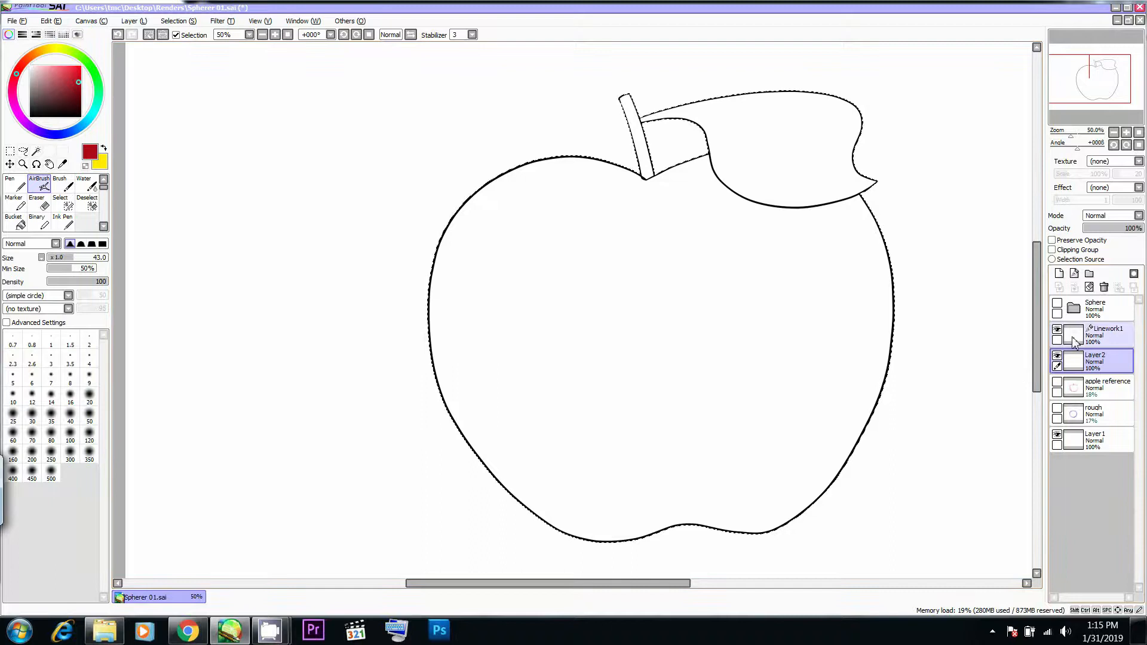
{"action": "left_click", "coordinate": [1094, 334]}
{"action": "scroll", "coordinate": [677, 272], "scroll_direction": "down", "scroll_amount": 1}
{"action": "scroll", "coordinate": [677, 272], "scroll_direction": "down", "scroll_amount": 2}
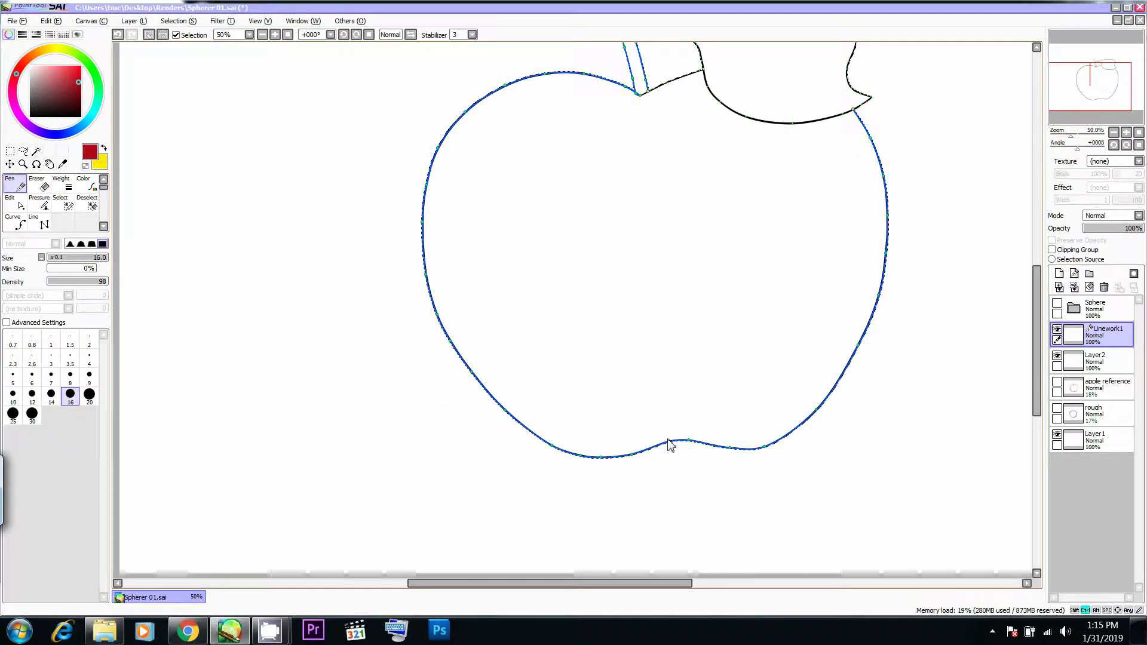
{"action": "key", "text": "ctrl+z"}
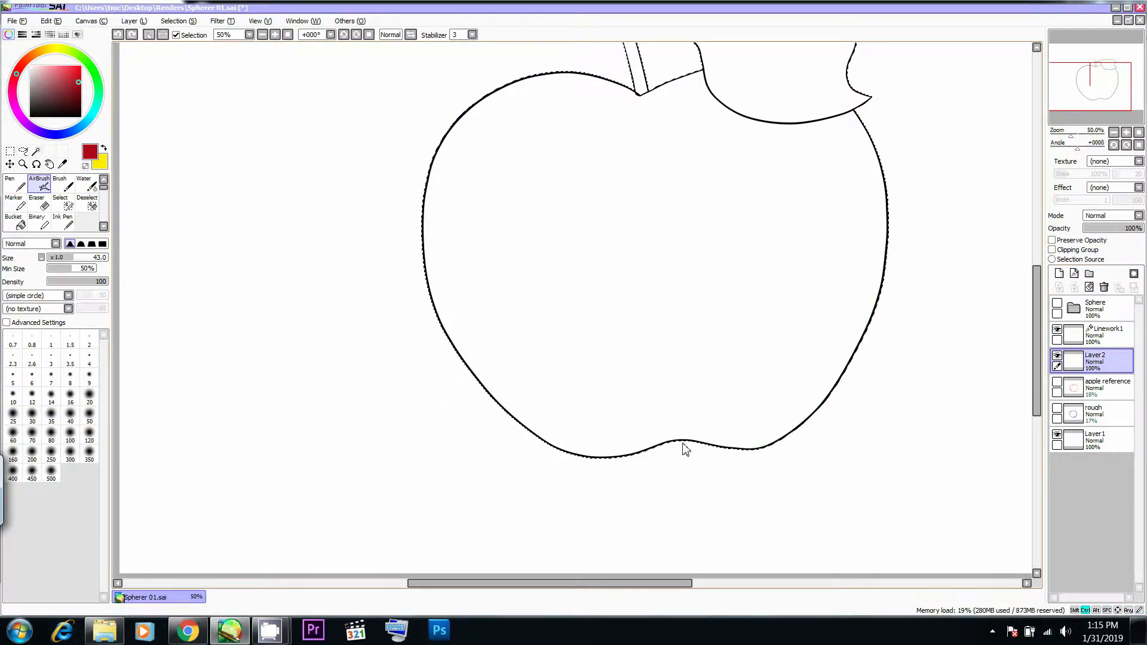
{"action": "key", "text": "ctrl+y"}
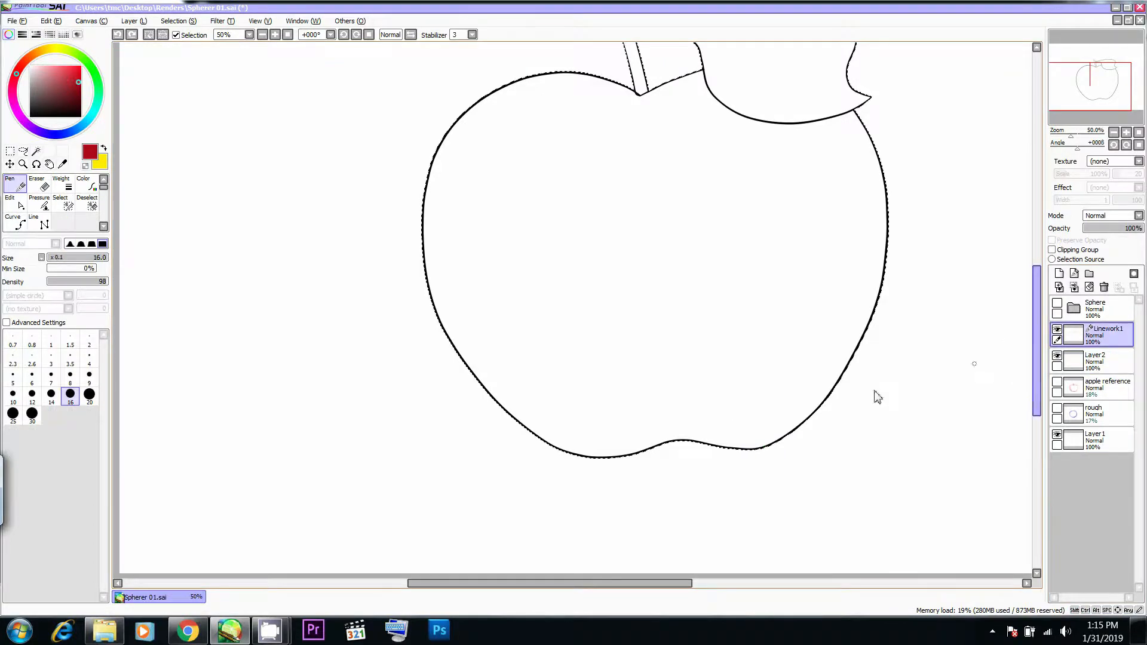
- Compare the red apple photo in Chrome with the shape of the apple linework
{"action": "key", "text": "Tab"}
{"action": "key", "text": "alt+Tab"}
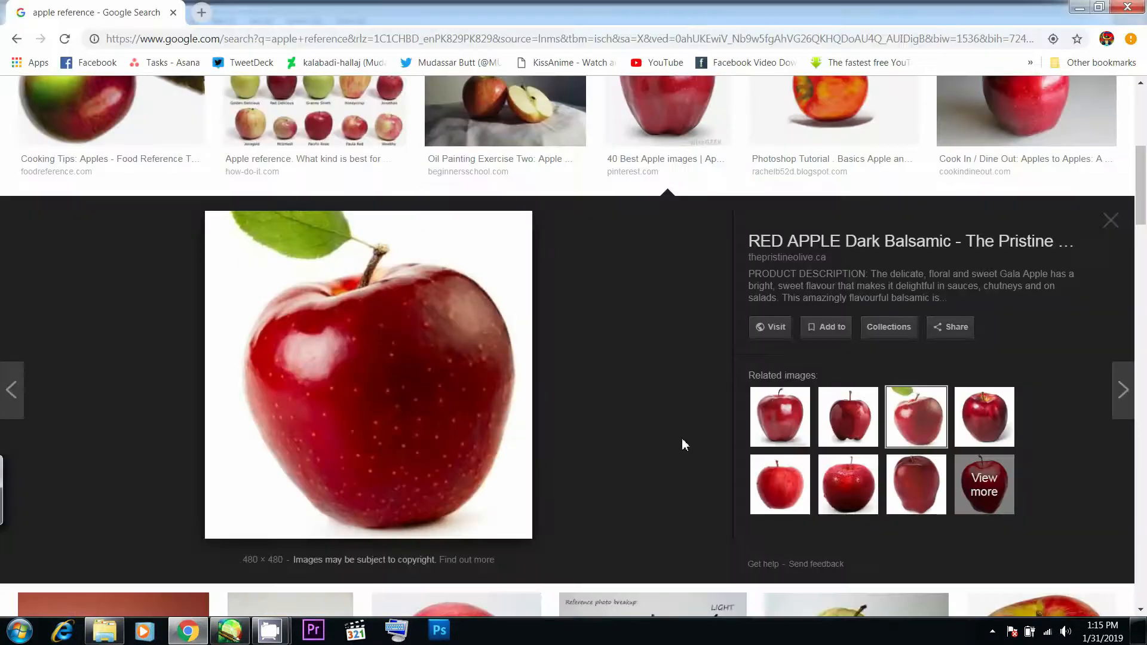
{"action": "key", "text": "alt+Tab"}
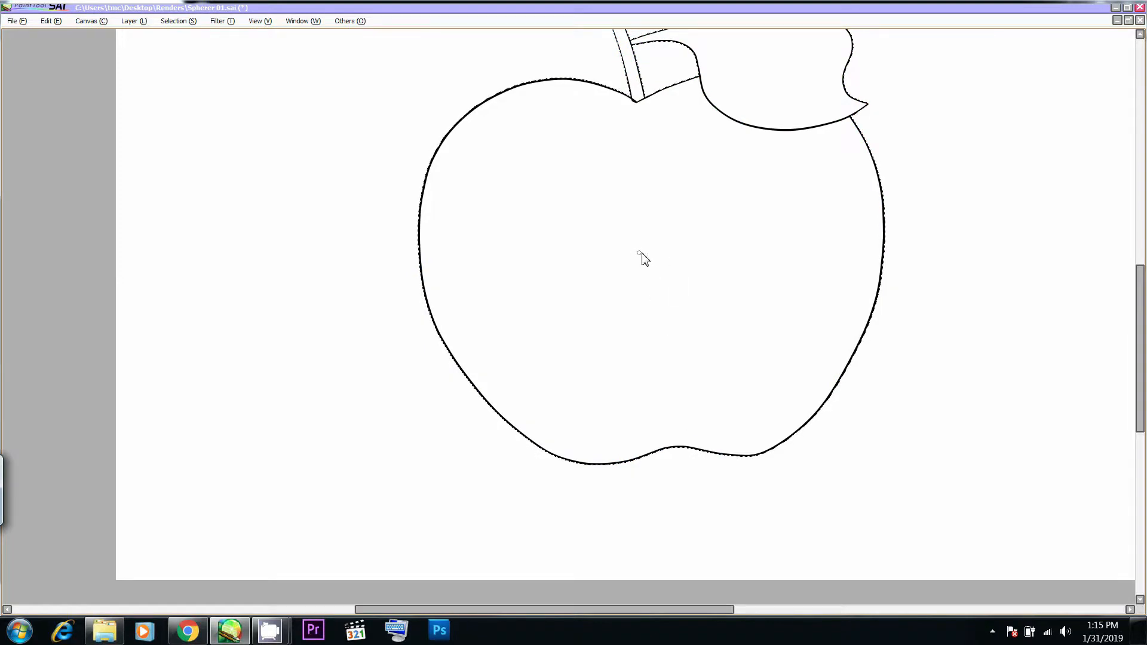
{"action": "key", "text": "Tab"}
{"action": "key", "text": "Tab"}
{"action": "key", "text": "Tab"}
{"action": "key", "text": "alt+Tab"}
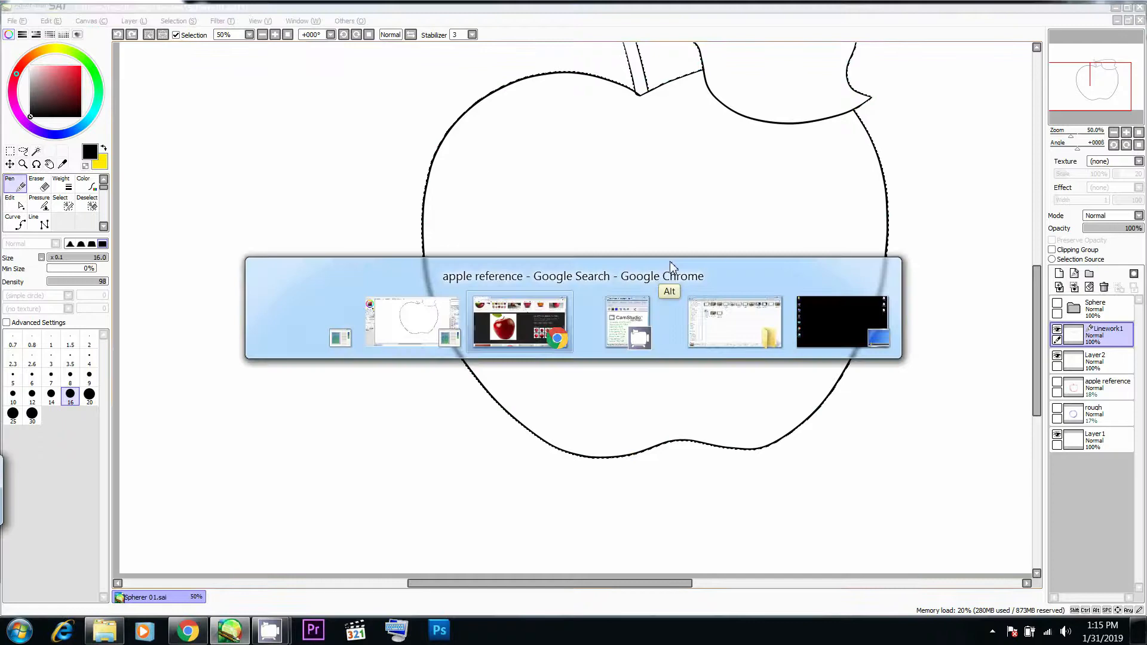
{"action": "key", "text": "alt+Tab"}
- Draw a thin curve on Linework1 across the apple's top through the stem's base, and remove the leaf's outline
{"action": "left_click_drag", "start_coordinate": [643, 193], "coordinate": [639, 211]}
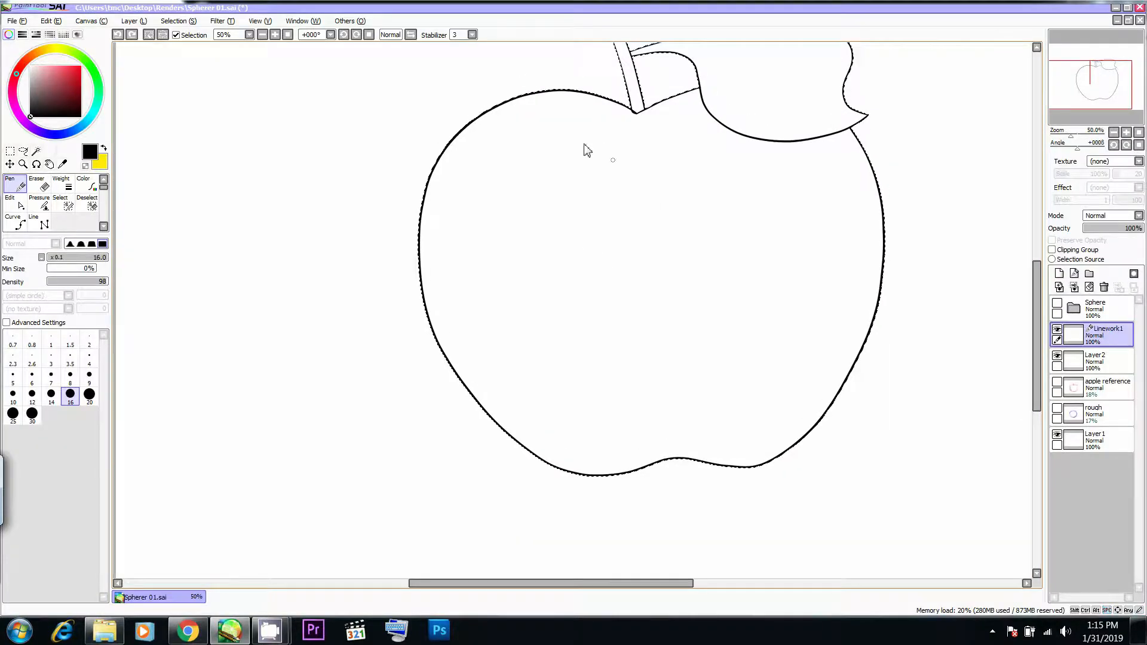
{"action": "left_click_drag", "start_coordinate": [521, 154], "coordinate": [698, 119]}
{"action": "key", "text": "ctrl+z"}
{"action": "left_click_drag", "start_coordinate": [527, 144], "coordinate": [634, 112]}
{"action": "key", "text": "alt+Tab"}
{"action": "key", "text": "alt+Tab"}
{"action": "left_click_drag", "start_coordinate": [713, 106], "coordinate": [671, 226]}
{"action": "left_click", "coordinate": [667, 154], "text": "alt+shift"}
{"action": "key", "text": "alt+Tab"}
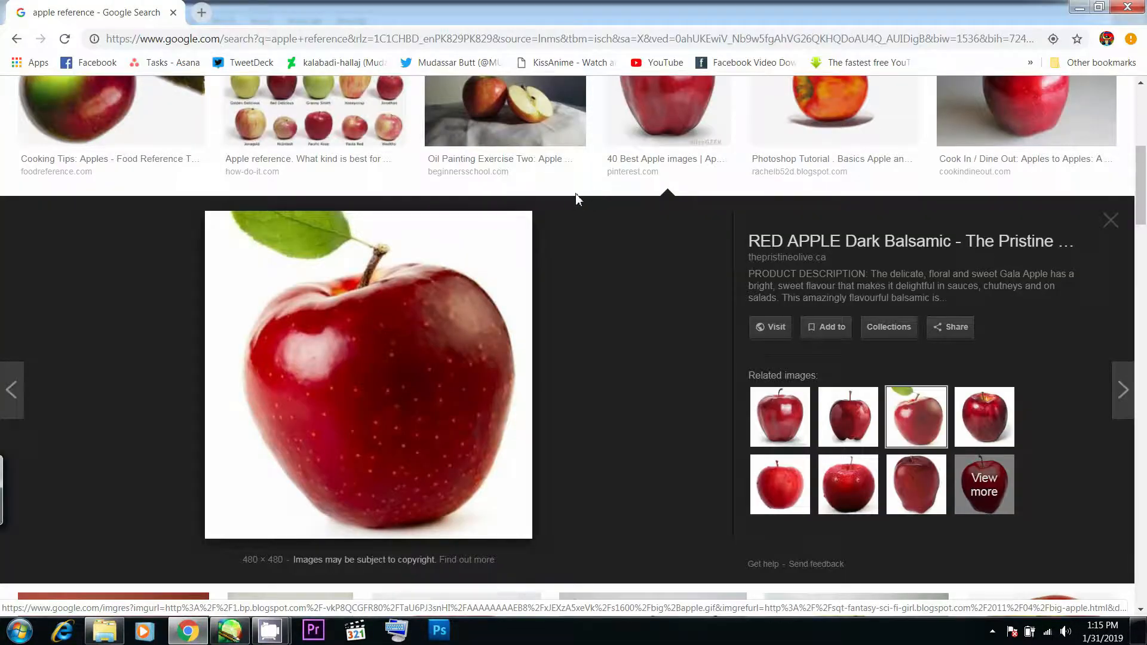
{"action": "key", "text": "alt+Tab"}
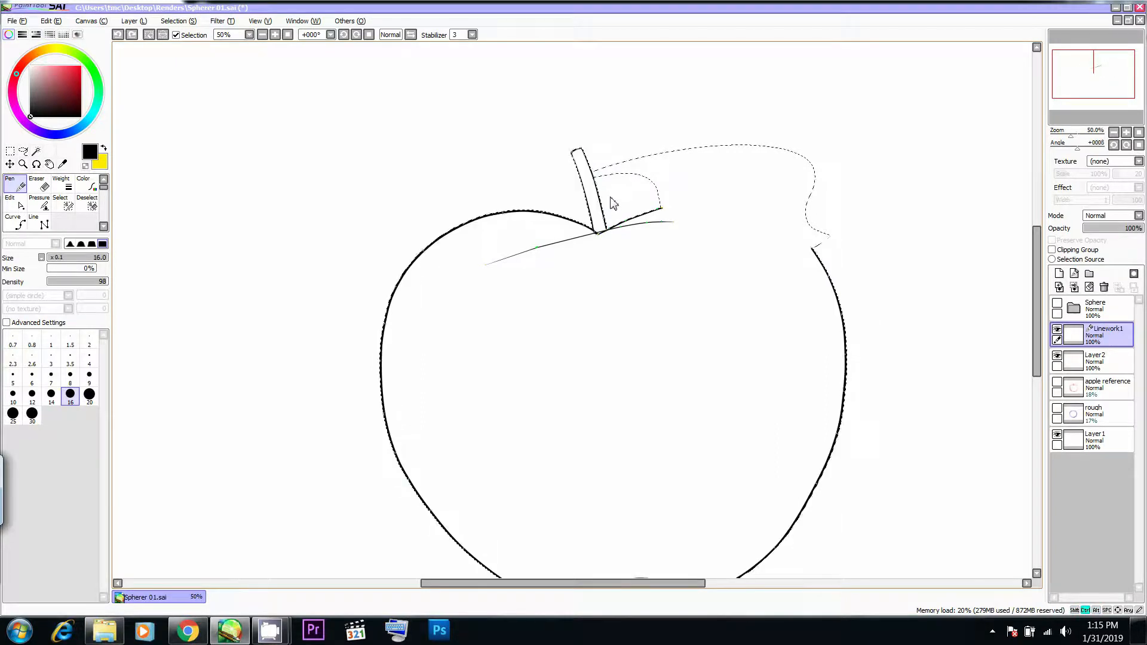
- Erase the stem's outline from Linework1 and check the apple's top against the photo in Chrome
{"action": "key", "text": "e"}
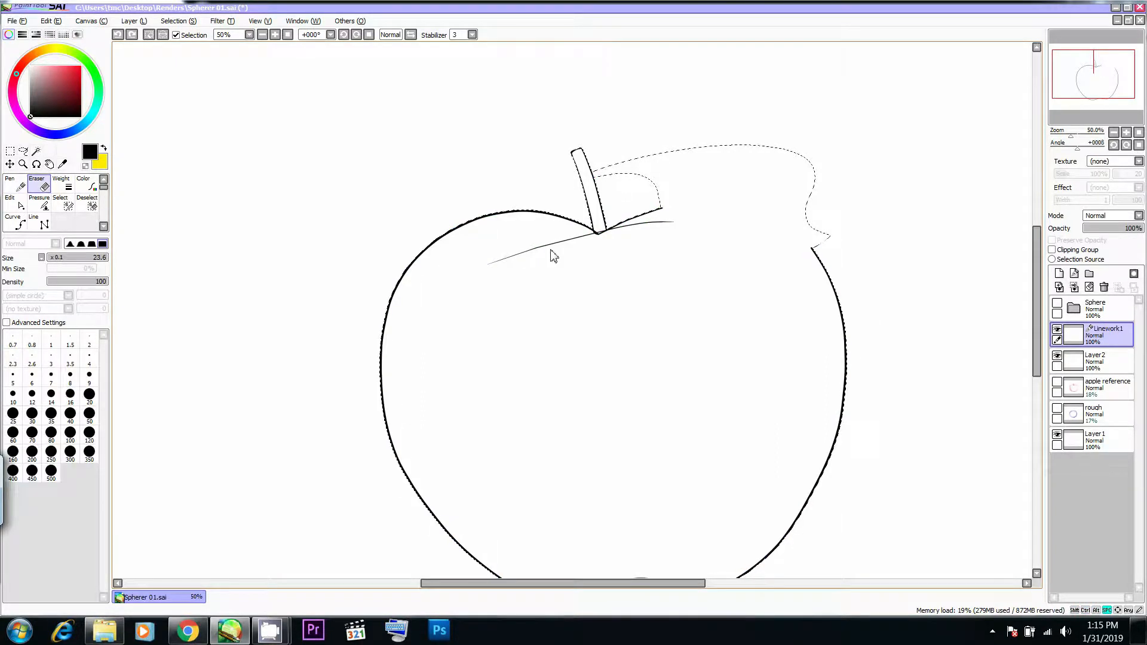
{"action": "left_click_drag", "start_coordinate": [601, 224], "coordinate": [602, 221]}
{"action": "key", "text": "alt+Tab"}
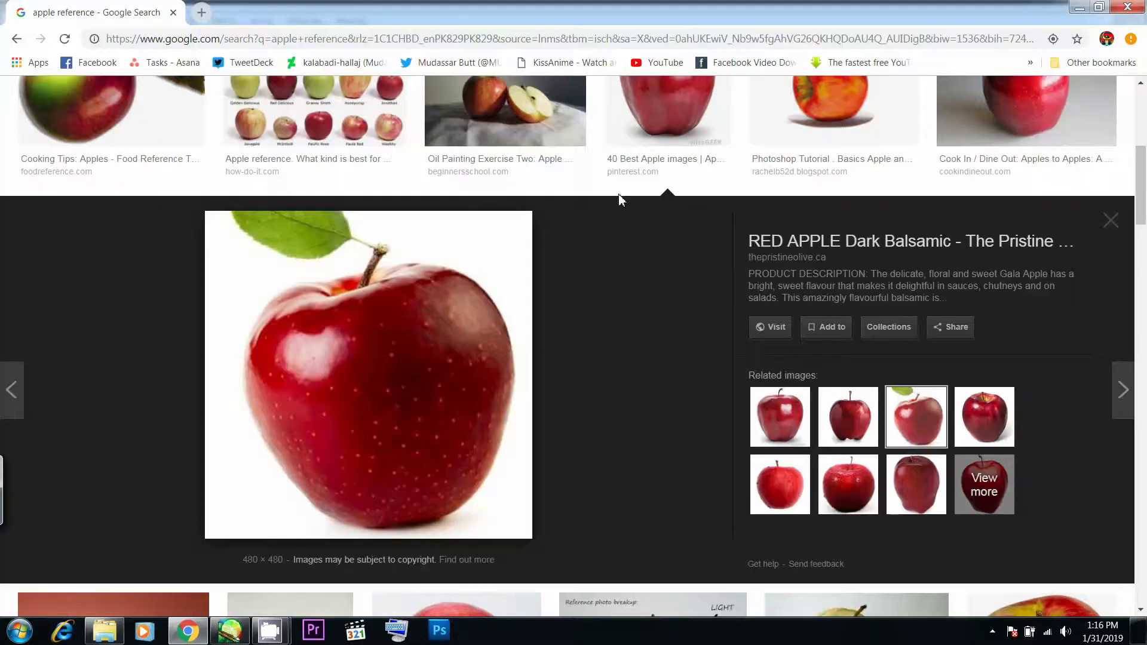
{"action": "key", "text": "alt+Tab"}
- Draw a flat, tilted ellipse around the stem's base with the Pen for the hollow at the apple's top
{"action": "key", "text": "alt+Tab"}
{"action": "key", "text": "alt+Tab"}
{"action": "mouse_move", "coordinate": [594, 194]}
{"action": "left_mouse_down"}
{"action": "mouse_move", "coordinate": [507, 238]}
{"action": "mouse_move", "coordinate": [692, 211]}
{"action": "mouse_move", "coordinate": [519, 228]}
{"action": "left_mouse_up"}
{"action": "key", "text": "alt+Tab"}
{"action": "key", "text": "alt+Tab"}
{"action": "key", "text": "ctrl+z"}
{"action": "key", "text": "ctrl+z"}
{"action": "left_click_drag", "start_coordinate": [602, 197], "coordinate": [519, 243]}
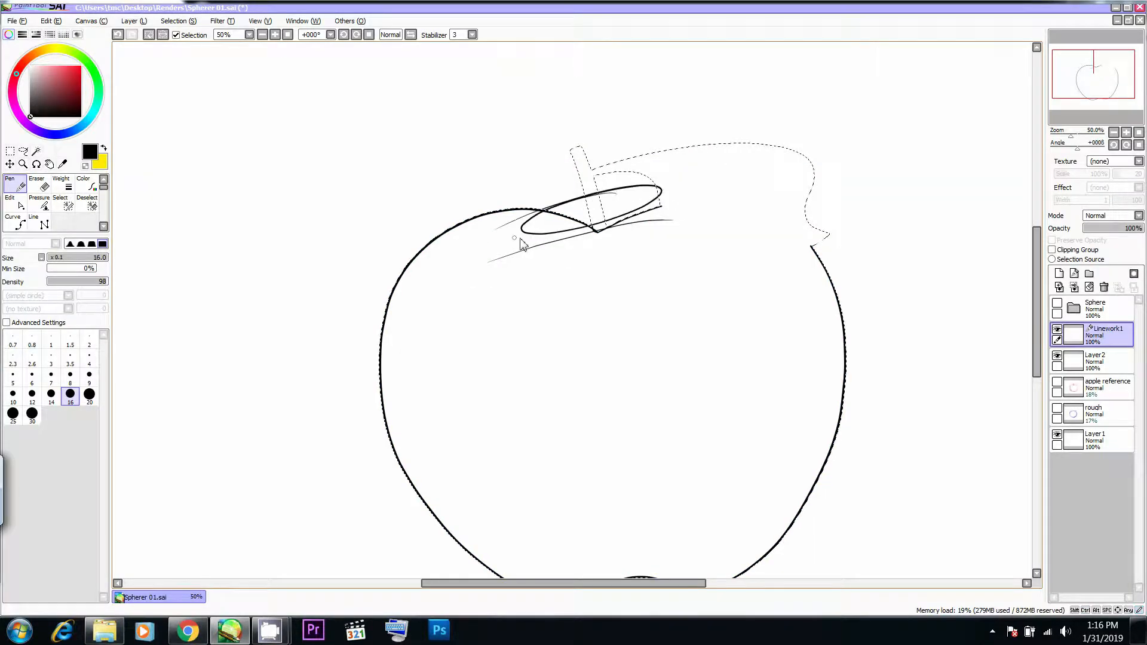
{"action": "key", "text": "alt+Tab"}
{"action": "key", "text": "alt+Tab"}
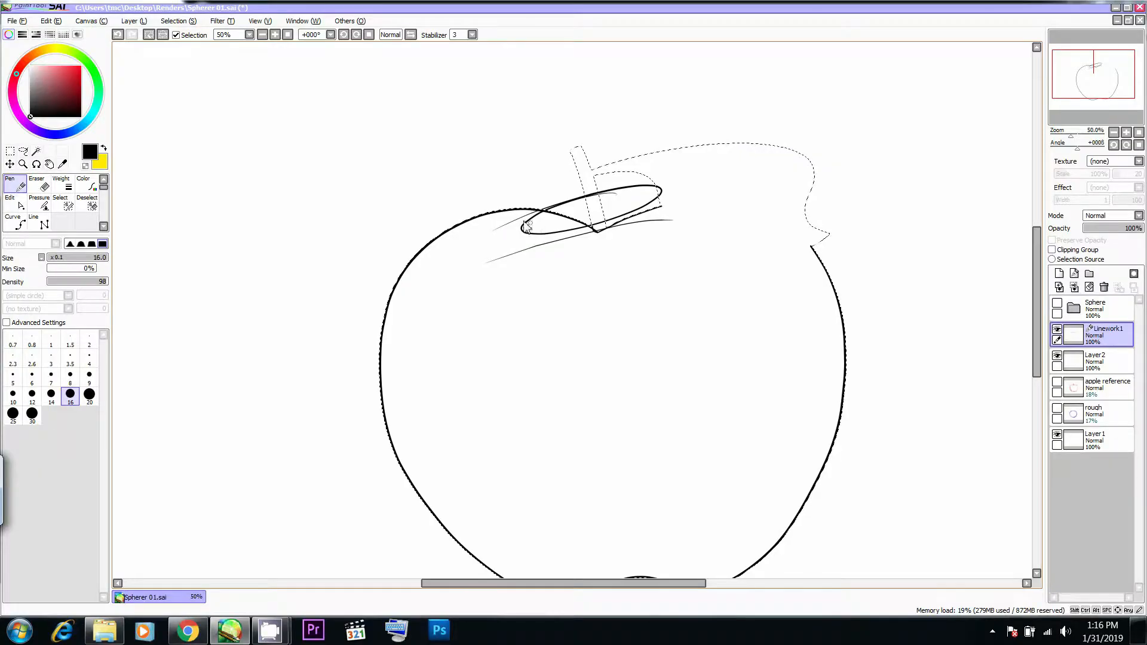
- Open the ellipse's left end and remove the stray thin line along its upper edge by editing the stroke points
{"action": "left_click", "coordinate": [529, 219], "text": "alt"}
{"action": "left_click", "coordinate": [524, 224], "text": "alt"}
{"action": "left_click", "coordinate": [521, 221], "text": "alt"}
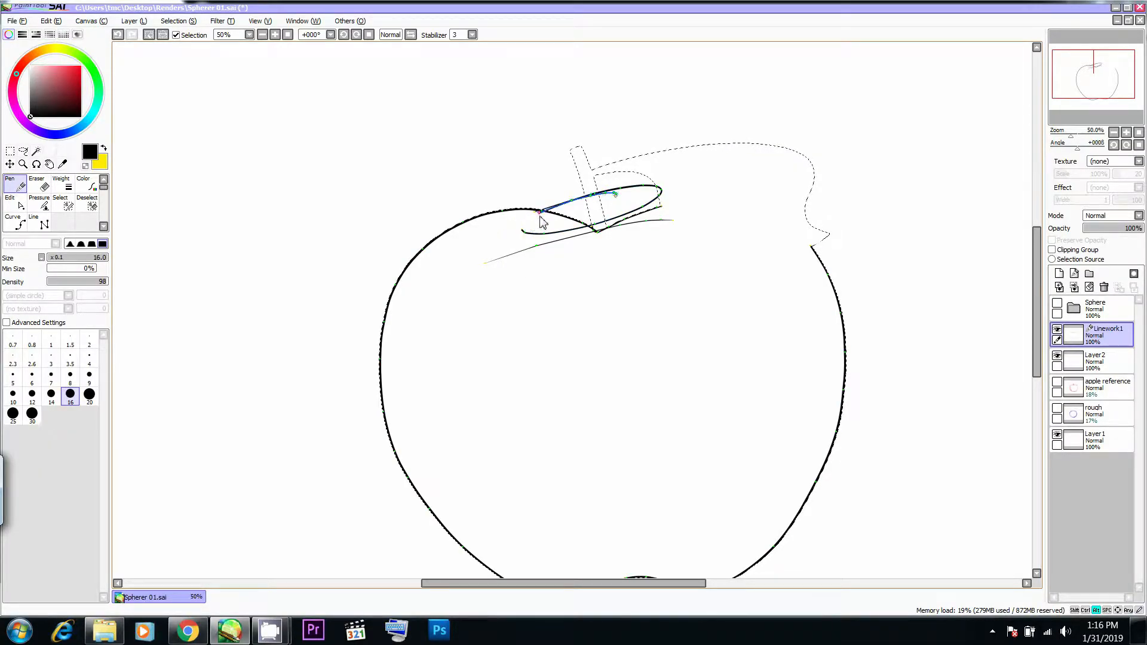
{"action": "key", "text": "ctrl+z"}
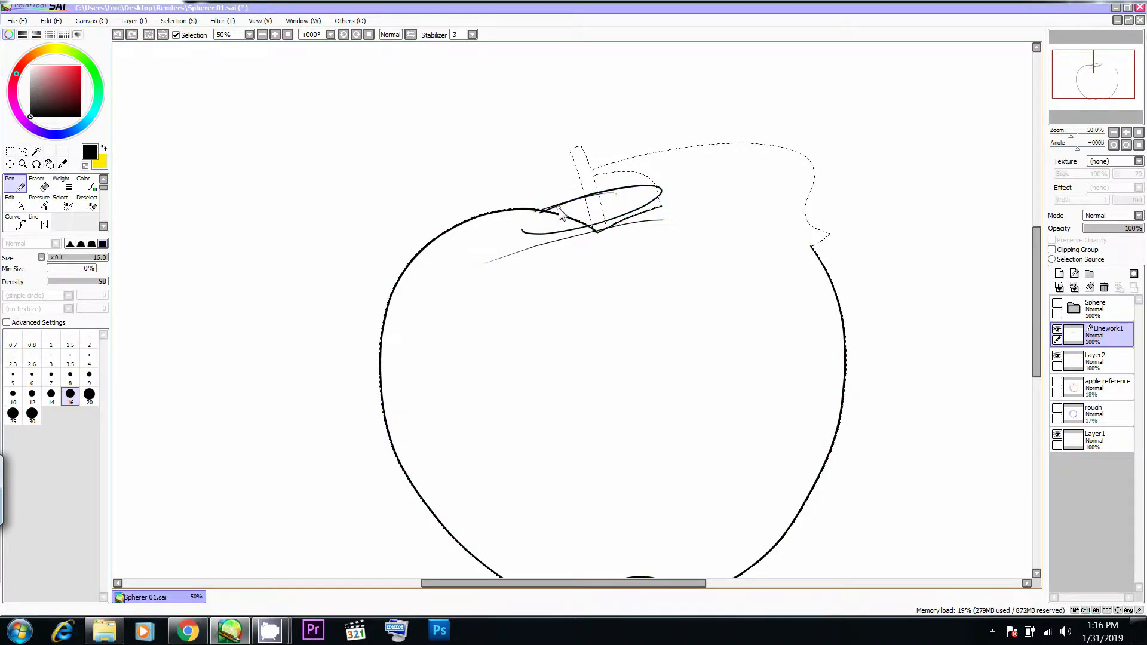
{"action": "left_click", "coordinate": [555, 207], "text": "alt"}
{"action": "key", "text": "ctrl+z"}
{"action": "left_click", "coordinate": [617, 195], "text": "alt"}
{"action": "left_click", "coordinate": [541, 212], "text": "alt"}
{"action": "left_click", "coordinate": [614, 195], "text": "alt"}
{"action": "left_click", "coordinate": [605, 193], "text": "alt"}
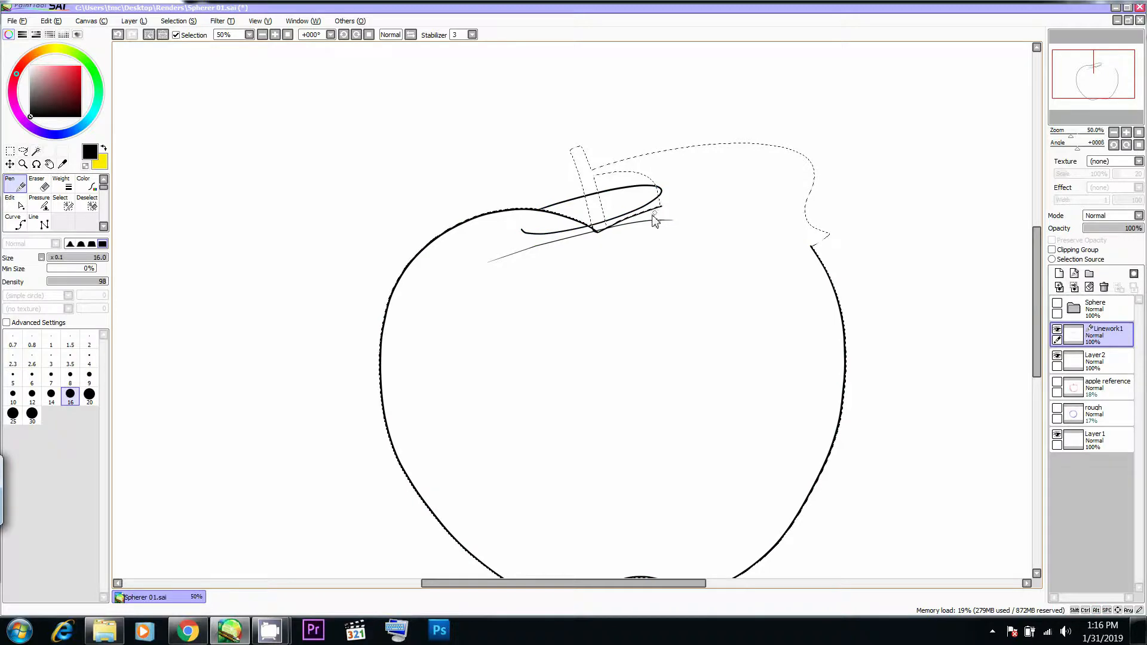
- Extend the ellipse's right end outward by moving its control point, using the apple photo in Chrome as reference
{"action": "key", "text": "alt+Tab"}
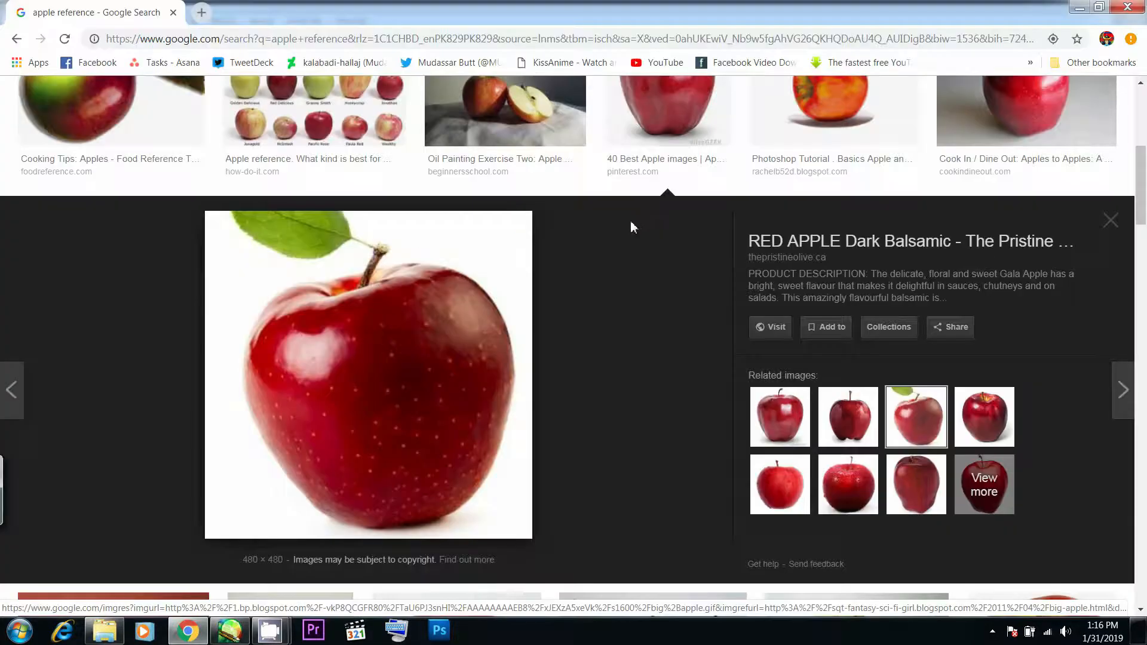
{"action": "key", "text": "alt+Tab"}
{"action": "left_click_drag", "start_coordinate": [663, 191], "coordinate": [674, 191]}
{"action": "key", "text": "ctrl"}
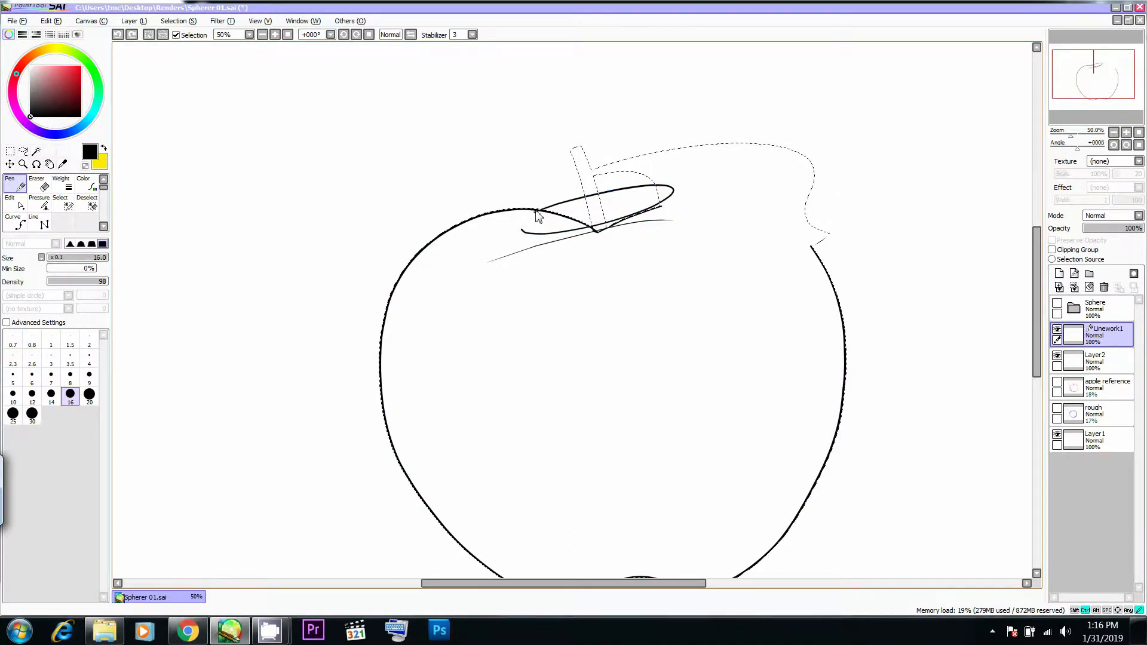
{"action": "key", "text": "ctrl"}
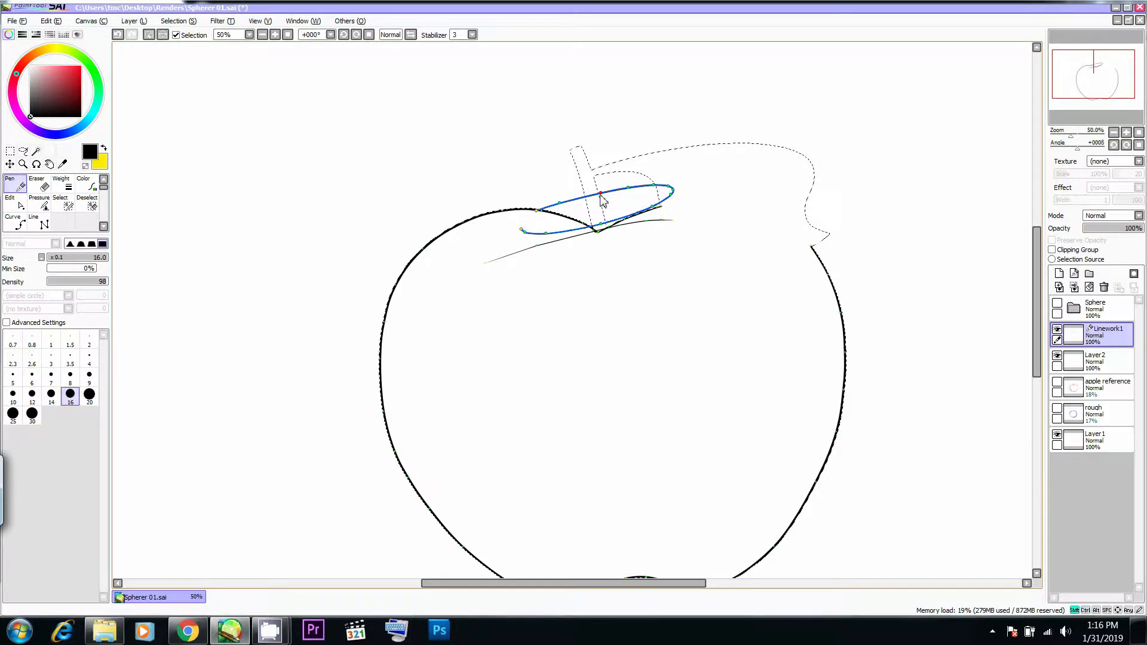
- Close the ellipse's left end with a short curved stroke and adjust where it meets the upper edge
{"action": "key", "text": "alt+Tab"}
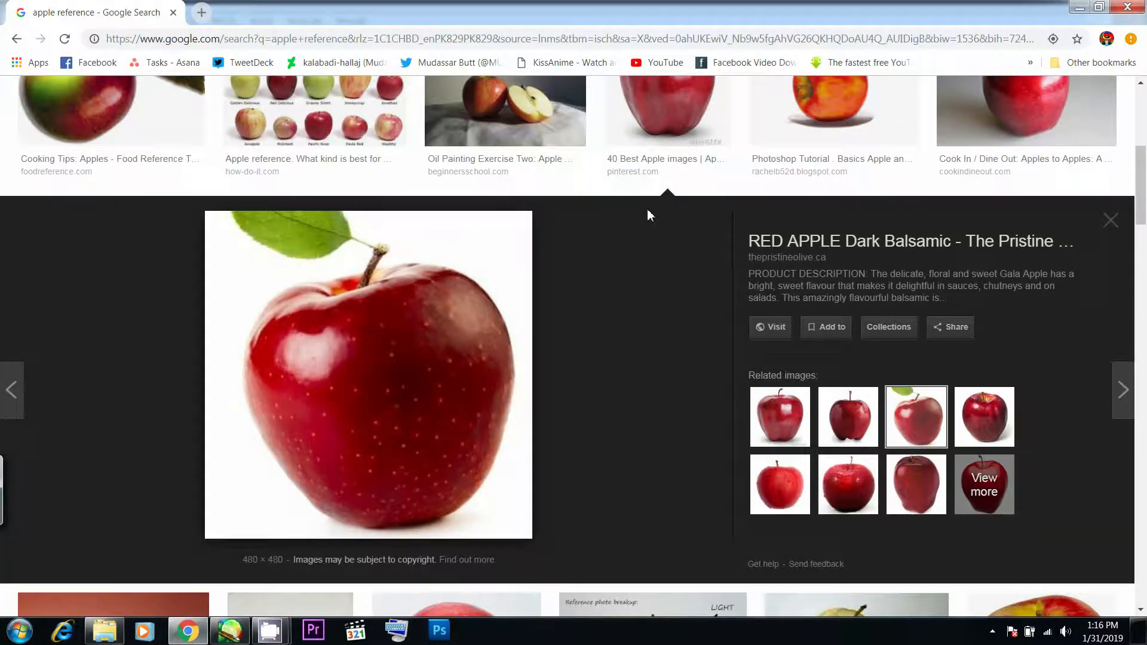
{"action": "key", "text": "alt+Tab"}
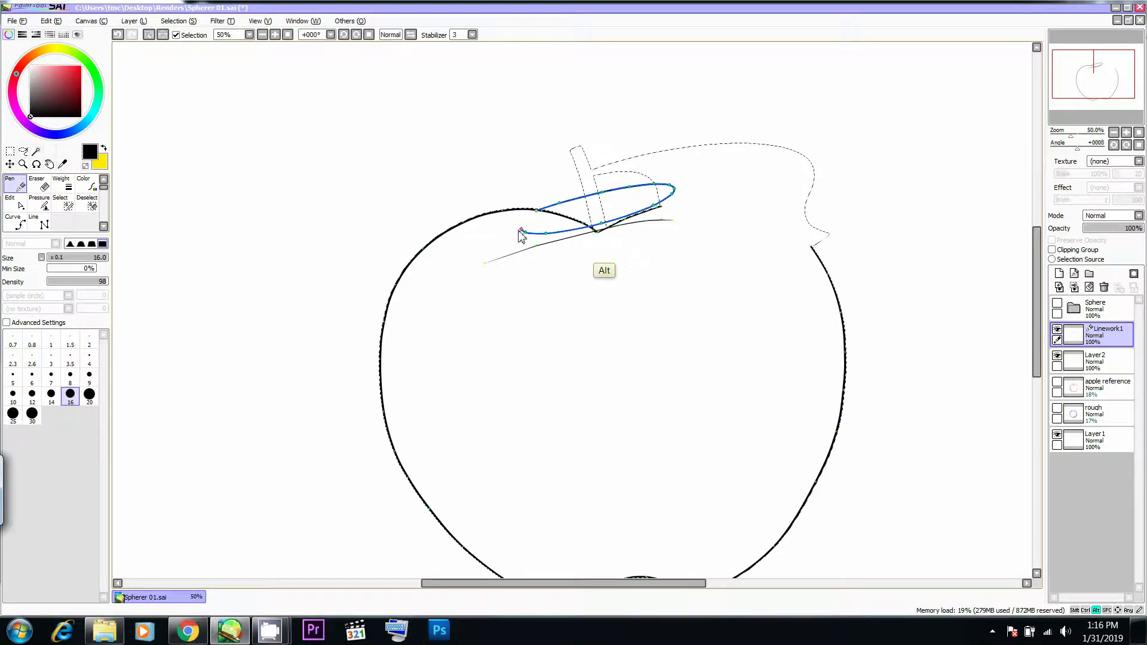
{"action": "key", "text": "alt+Tab"}
{"action": "key", "text": "alt+Tab"}
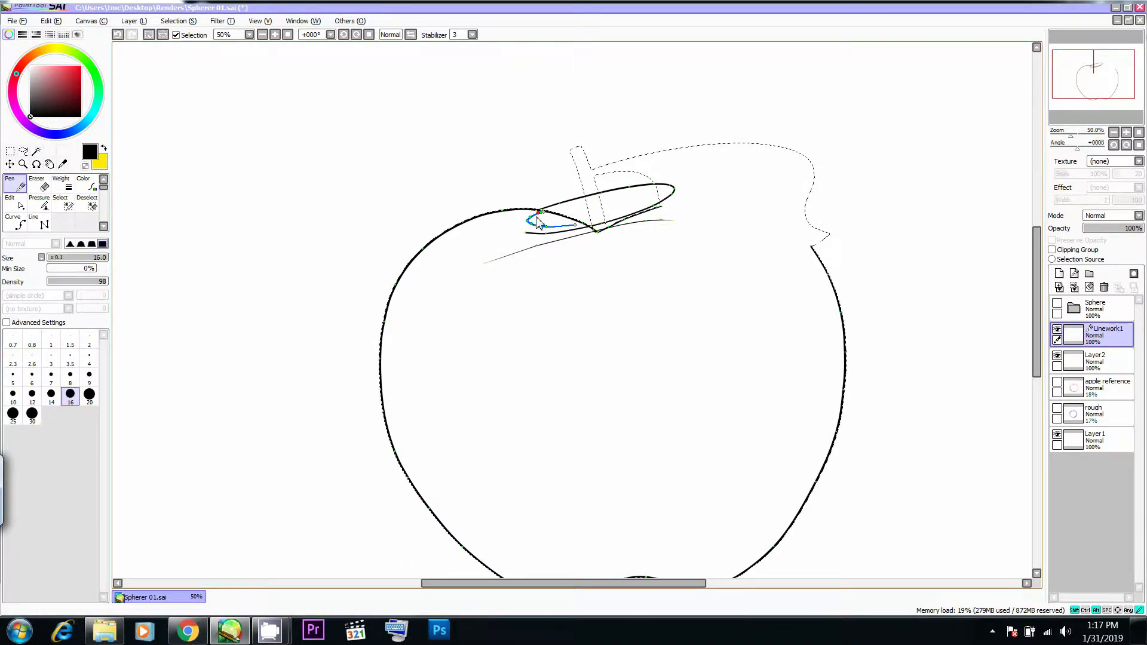
{"action": "left_click_drag", "start_coordinate": [534, 217], "coordinate": [552, 209]}
- Refine the control points at the ellipse's two ends, rounding the left one and stretching the right one farther out
{"action": "key", "text": "alt+Tab"}
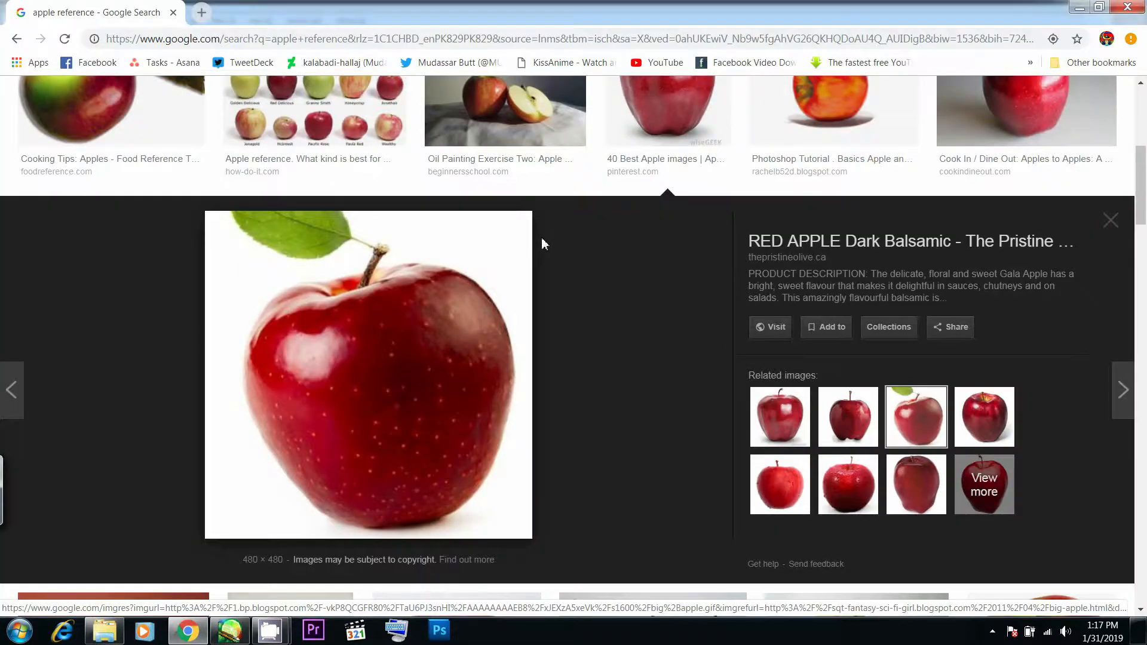
{"action": "key", "text": "alt+Tab"}
{"action": "left_click_drag", "start_coordinate": [537, 212], "coordinate": [530, 213]}
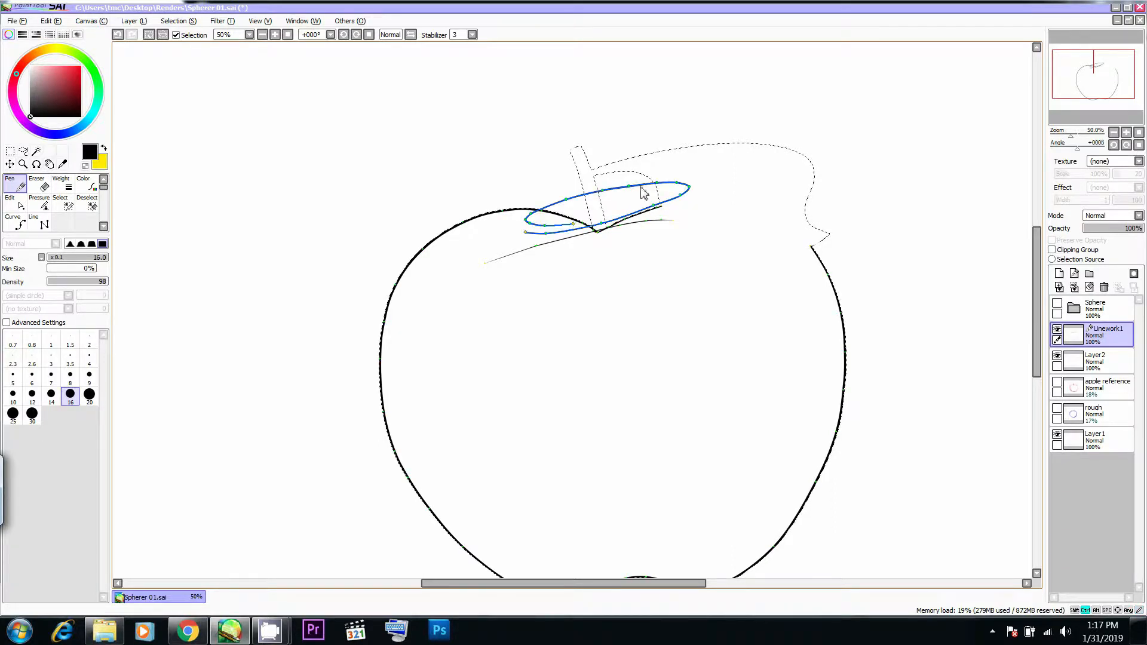
{"action": "left_click_drag", "start_coordinate": [679, 186], "coordinate": [691, 188]}
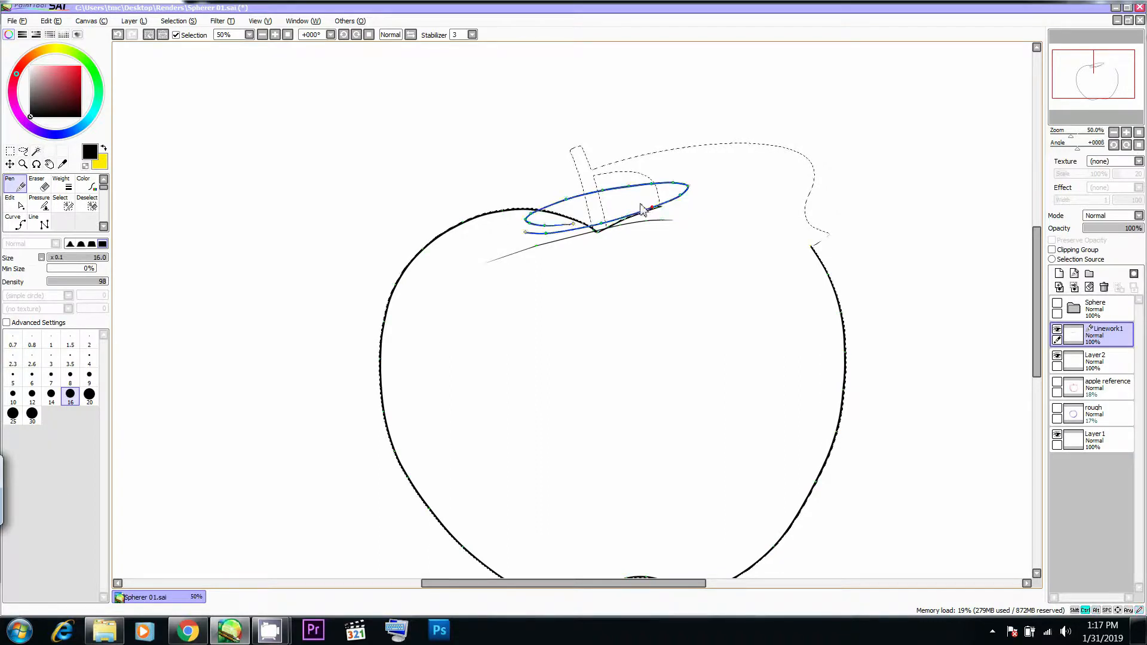
- Remove the inner curl at the ellipse's left end by deleting its control points, comparing with the apple photo in Chrome
{"action": "left_click", "coordinate": [572, 224], "text": "alt"}
{"action": "left_click", "coordinate": [545, 226], "text": "alt"}
{"action": "left_click", "coordinate": [530, 223], "text": "alt"}
{"action": "key", "text": "alt+Tab"}
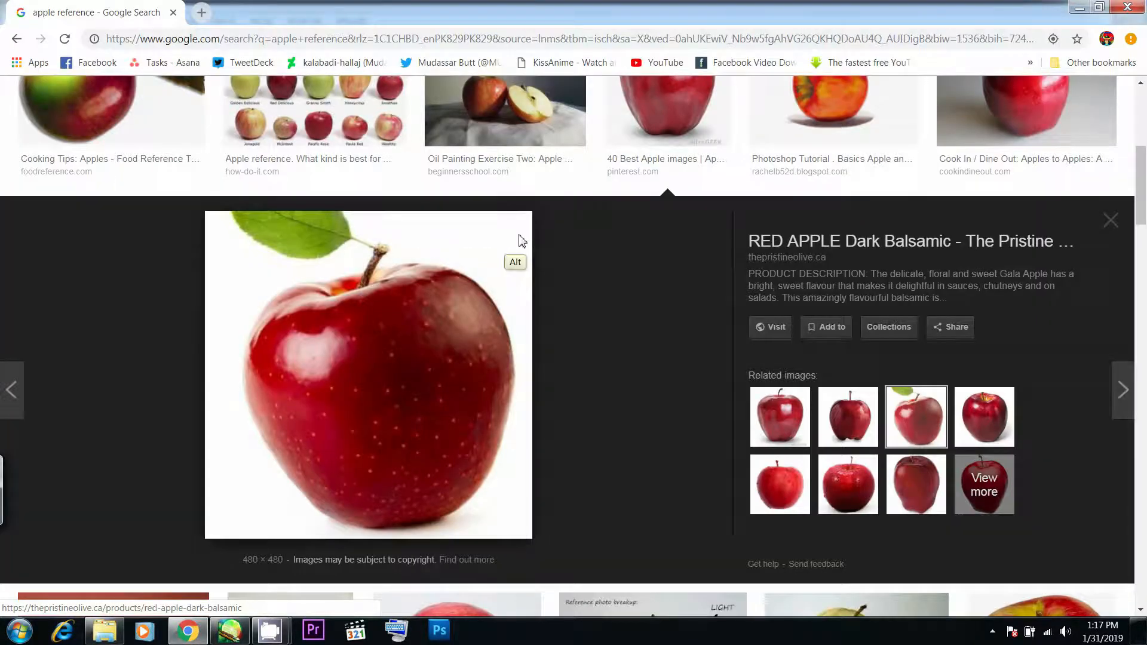
{"action": "key", "text": "alt+Tab"}
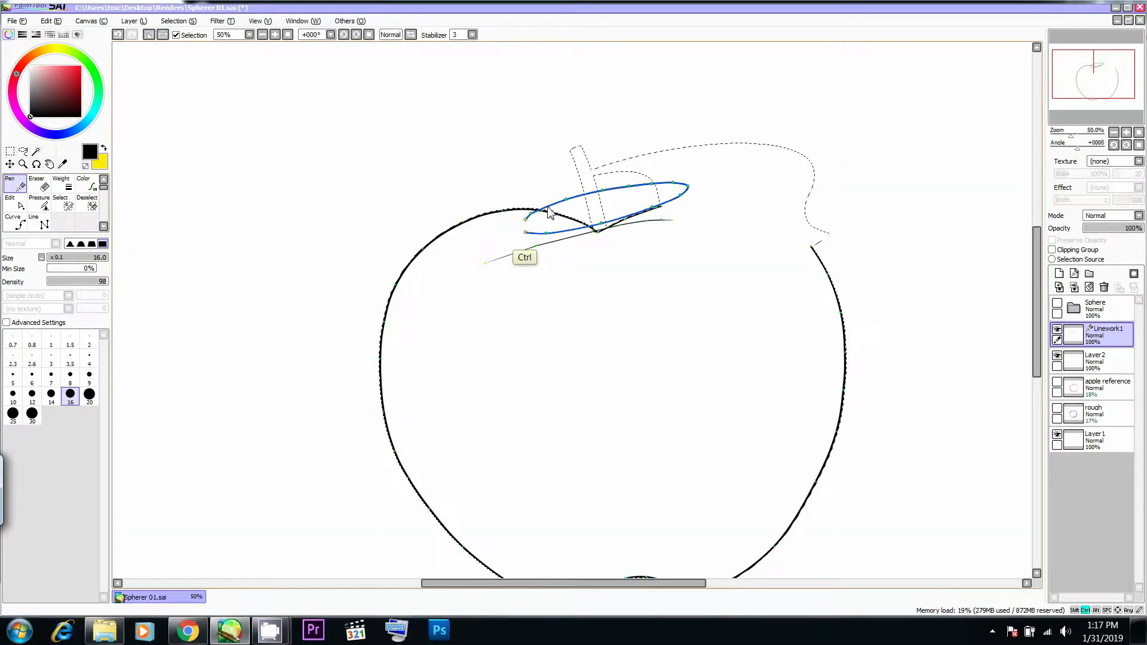
- Remove the apple outline's dip inside the ellipse and close the ellipse's left end with a new curved stroke
{"action": "left_click_drag", "start_coordinate": [507, 212], "coordinate": [536, 214]}
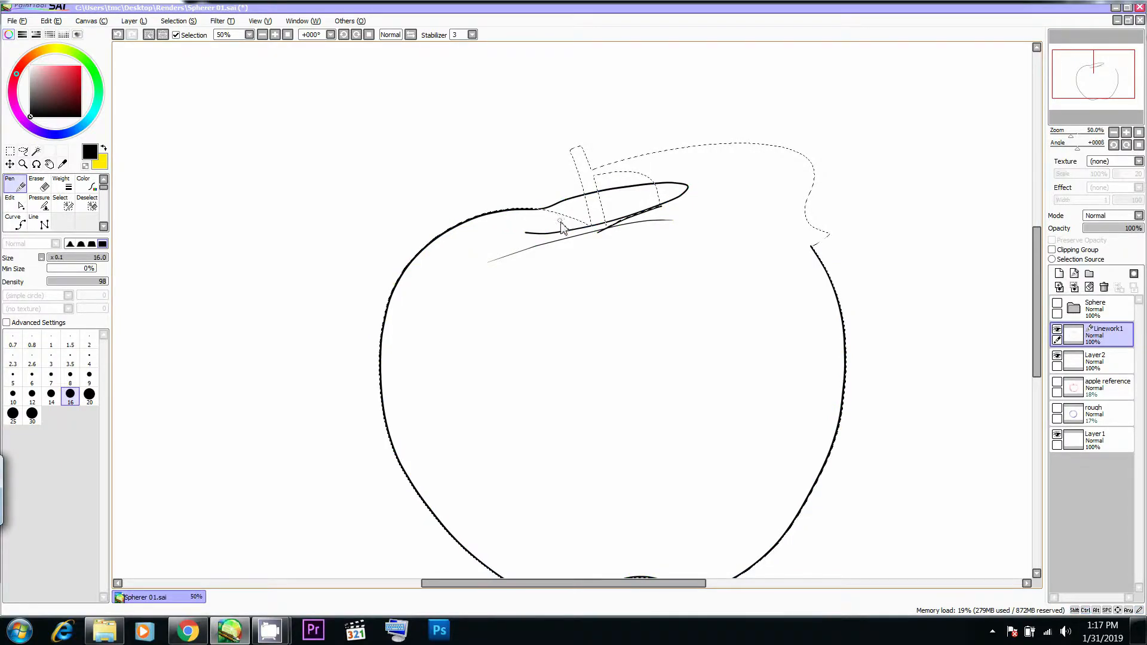
{"action": "key", "text": "alt+Tab"}
{"action": "key", "text": "alt+Tab"}
{"action": "key", "text": "ctrl"}
{"action": "mouse_move", "coordinate": [570, 208]}
{"action": "left_mouse_down"}
{"action": "mouse_move", "coordinate": [540, 235]}
{"action": "mouse_move", "coordinate": [553, 235]}
{"action": "left_mouse_up"}
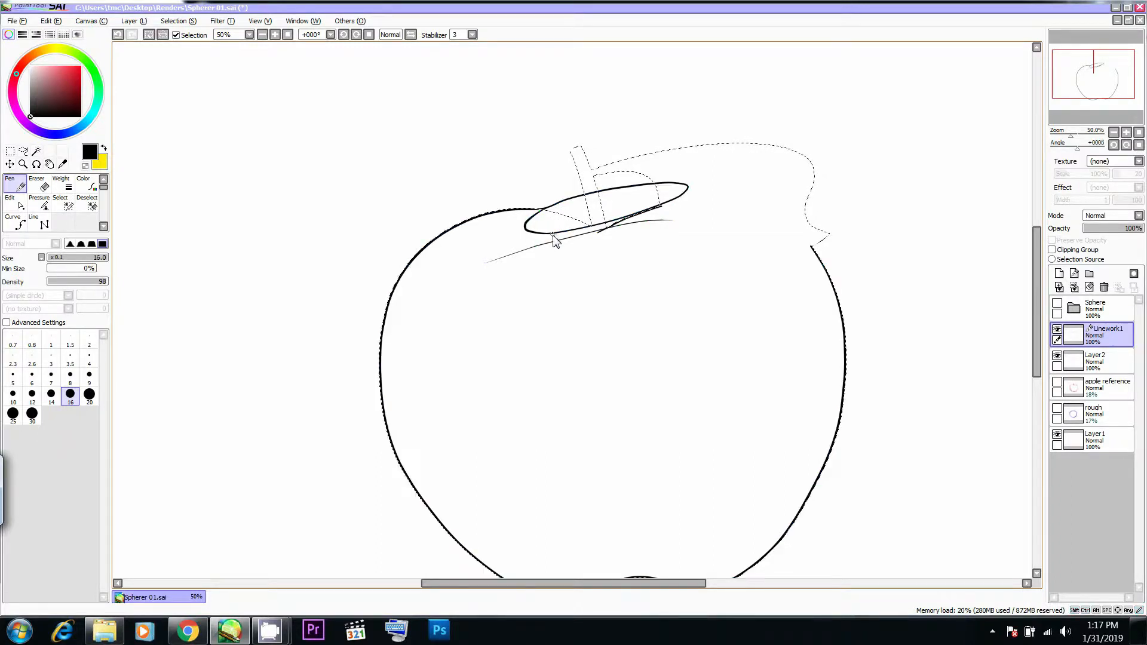
- Smooth the ellipse's upper edge toward its right end by repositioning its control points, using the apple photo in Chrome as reference
{"action": "key", "text": "alt+Tab"}
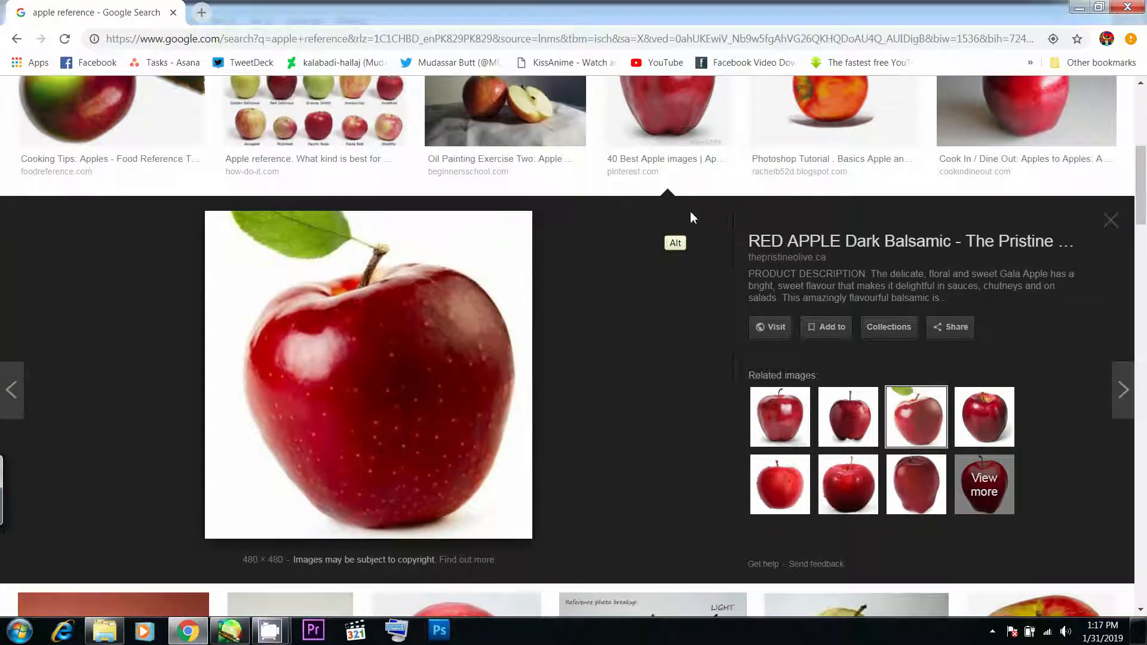
{"action": "key", "text": "alt+Tab"}
{"action": "key", "text": "ctrl"}
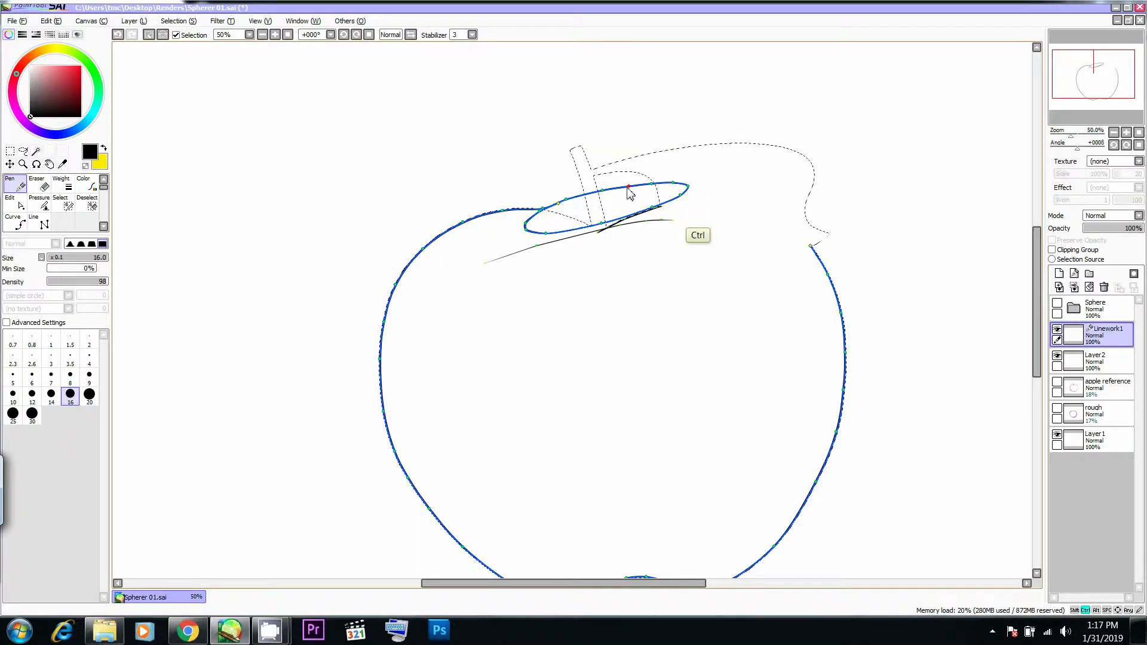
{"action": "key", "text": "ctrl"}
{"action": "key", "text": "ctrl"}
{"action": "key", "text": "ctrl"}
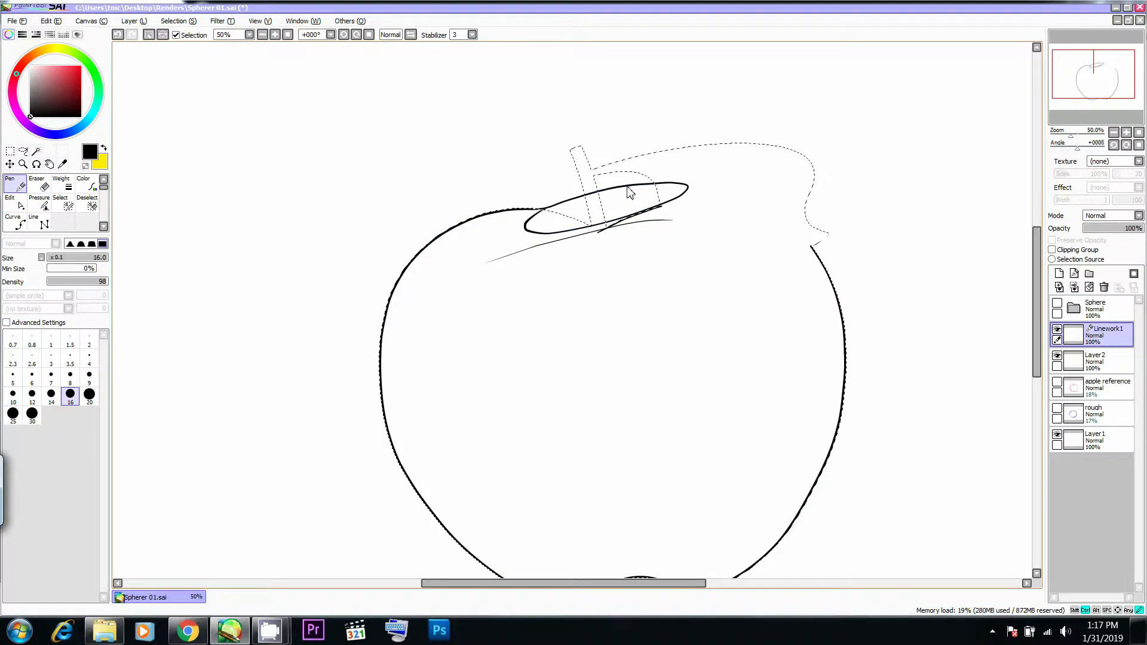
{"action": "key", "text": "ctrl"}
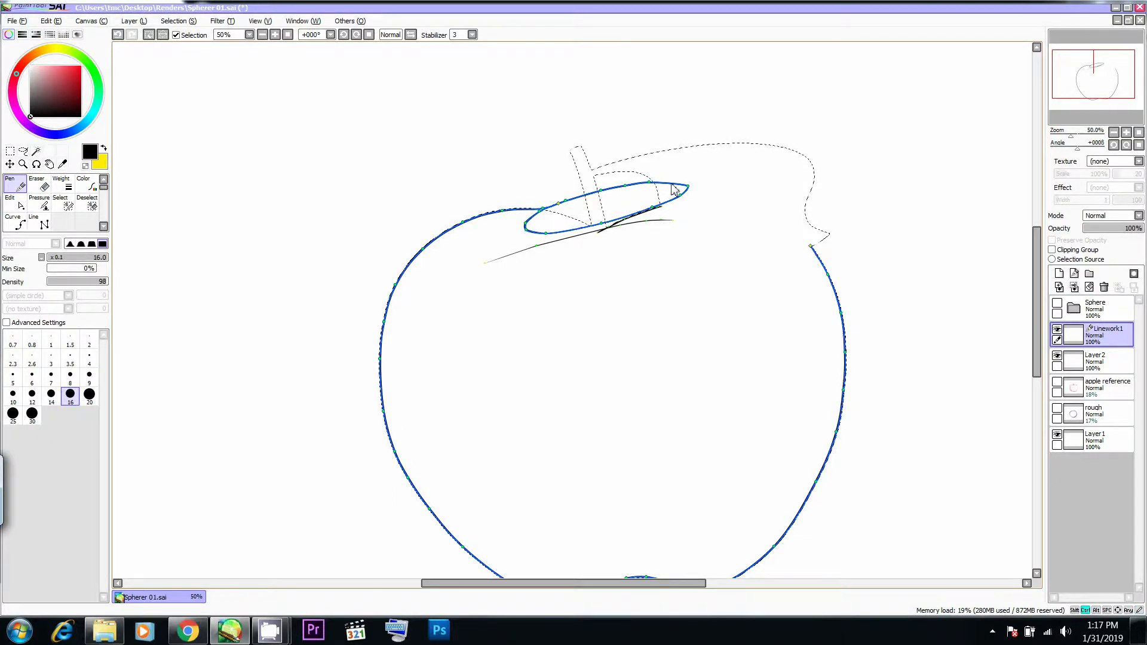
{"action": "key", "text": "ctrl"}
{"action": "key", "text": "ctrl"}
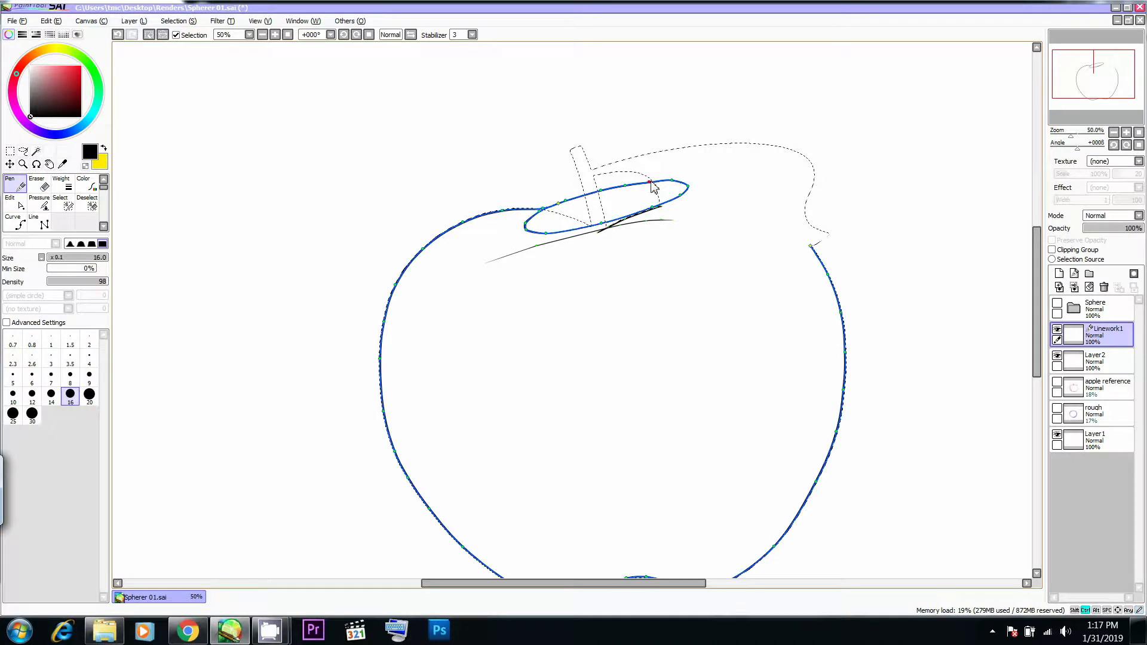
{"action": "key", "text": "ctrl"}
{"action": "key", "text": "ctrl"}
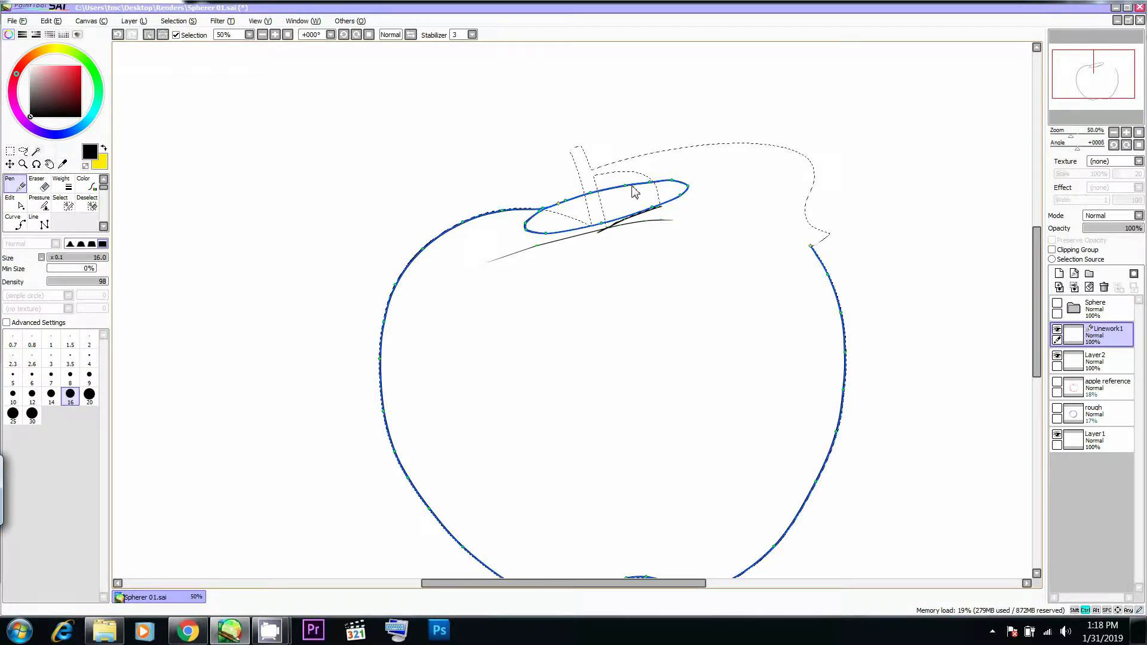
{"action": "key", "text": "ctrl"}
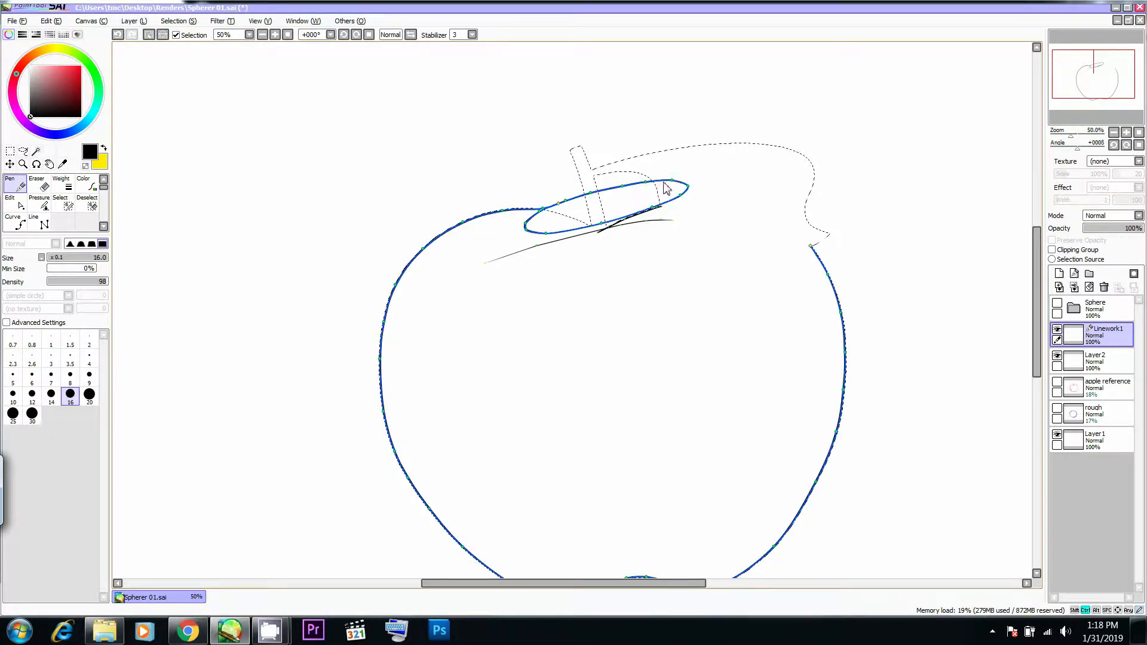
- Adjust the ellipse's right end against the apple photo and delete the stray strokes beneath the ellipse's lower edge
{"action": "key", "text": "alt+Tab"}
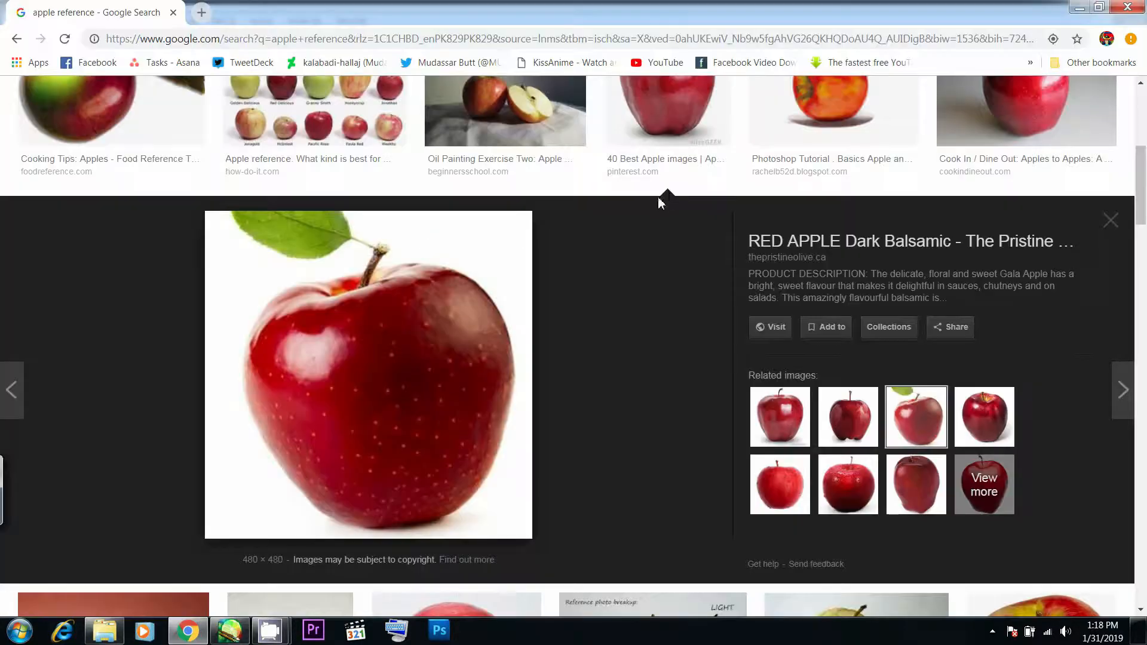
{"action": "key", "text": "alt+Tab"}
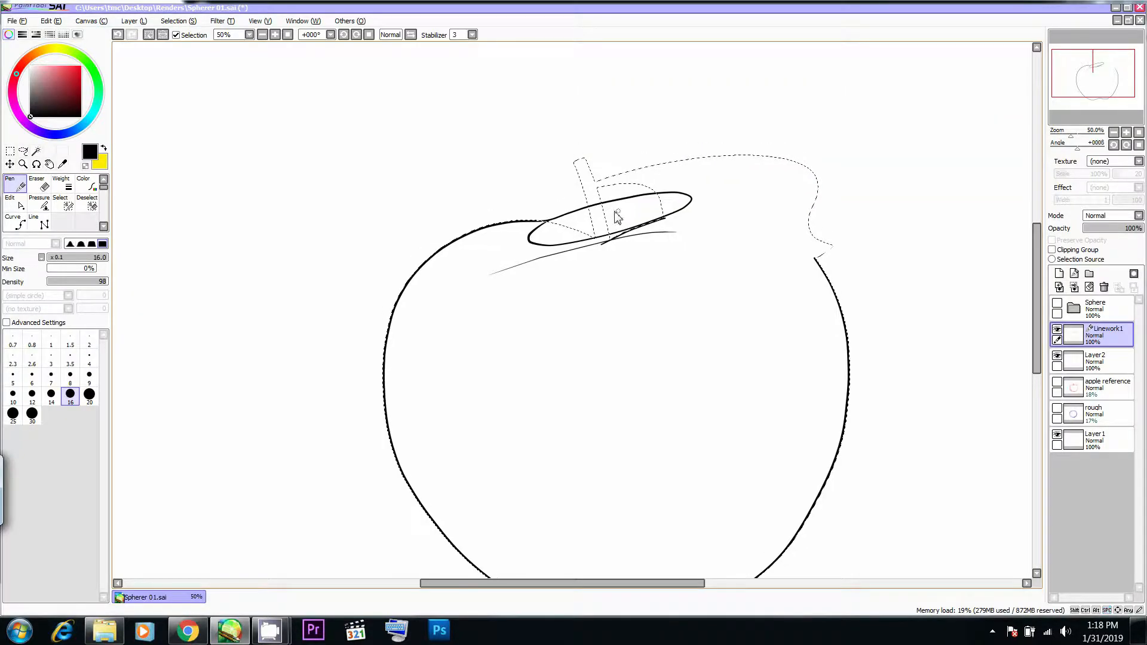
{"action": "key", "text": "alt+Tab"}
{"action": "key", "text": "alt+Tab"}
{"action": "key", "text": "shift"}
{"action": "key", "text": "ctrl"}
{"action": "mouse_move", "coordinate": [679, 194]}
{"action": "left_mouse_down"}
{"action": "mouse_move", "coordinate": [653, 195]}
{"action": "mouse_move", "coordinate": [692, 196]}
{"action": "left_mouse_up"}
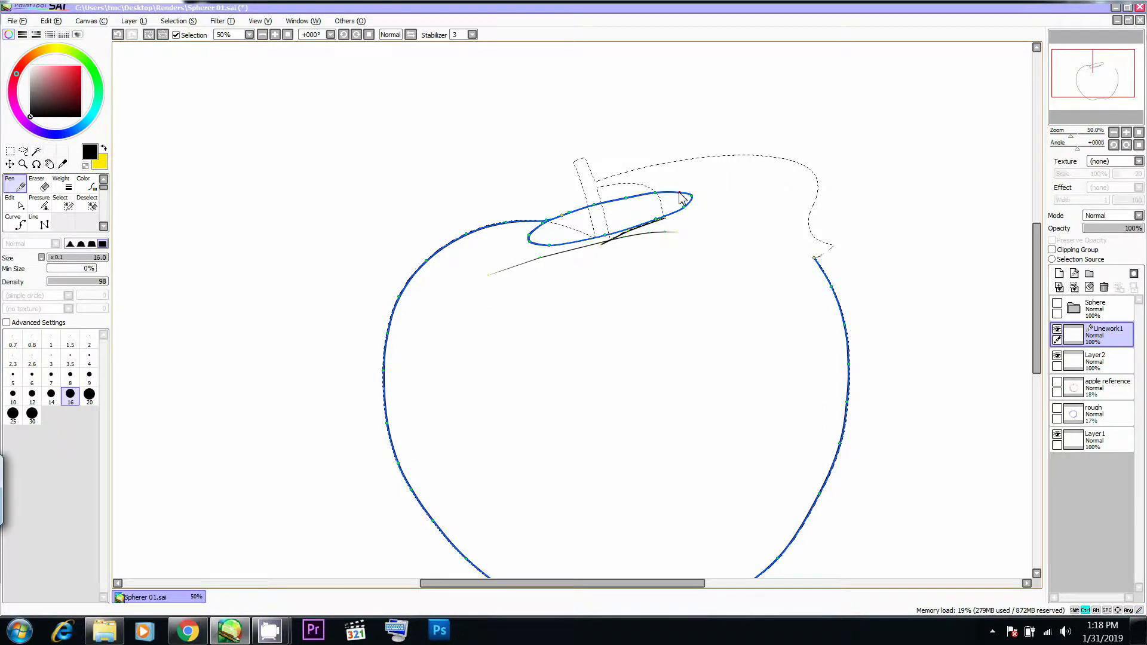
{"action": "left_click", "coordinate": [664, 219], "text": "alt"}
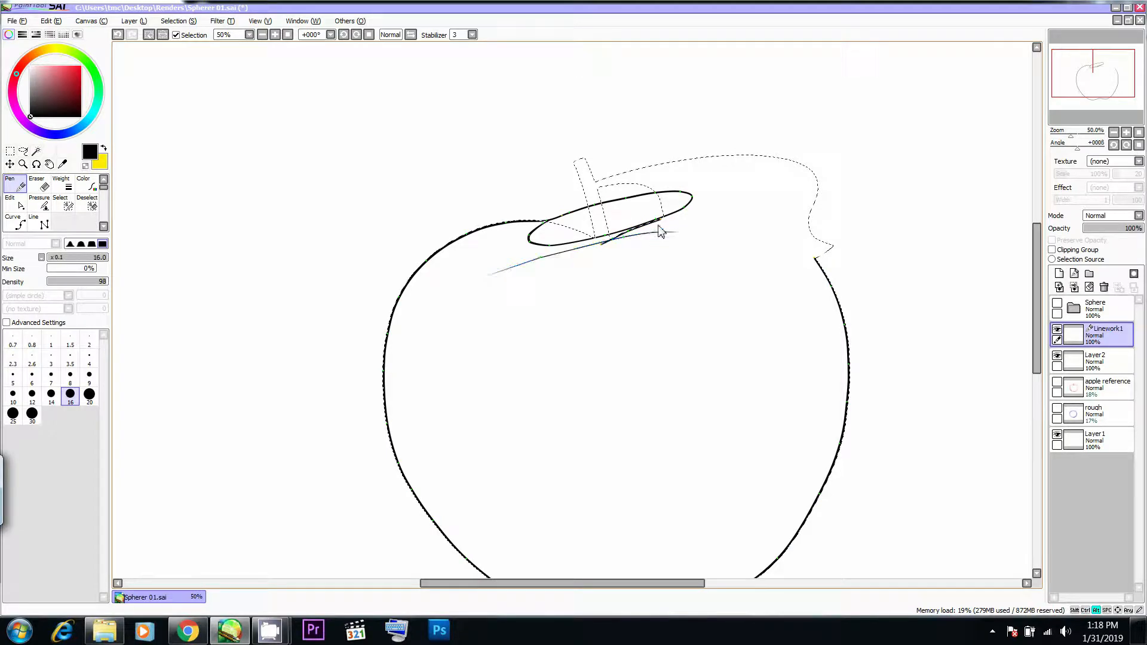
{"action": "left_click", "coordinate": [627, 241], "text": "ctrl+shift"}
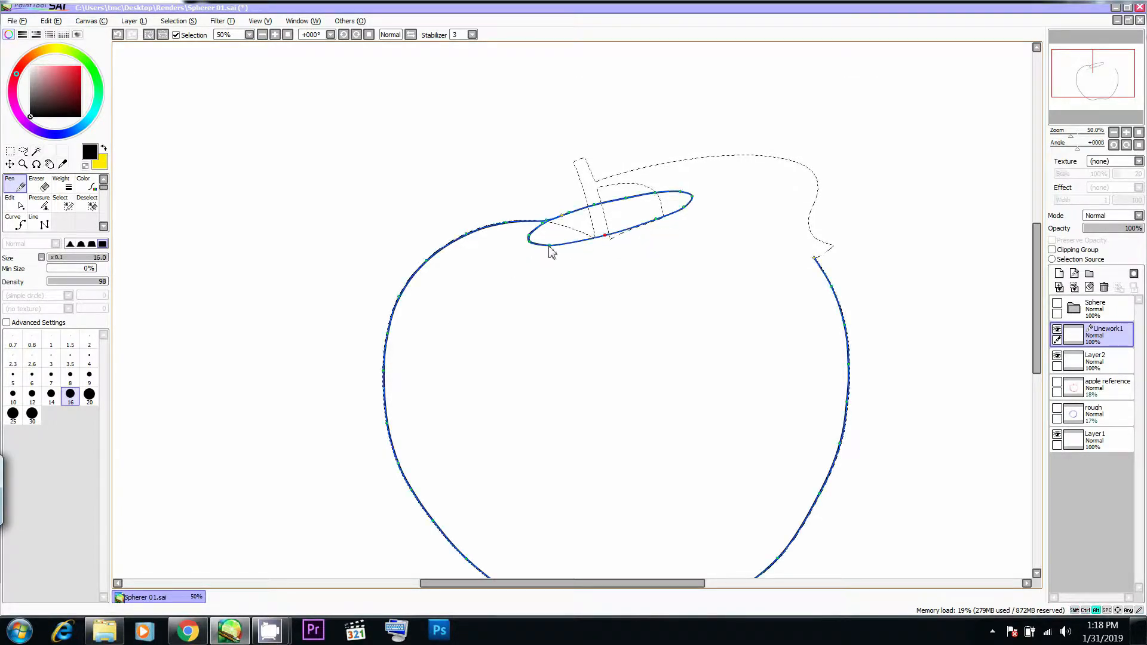
- Delete the curved stroke closing the ellipse's left end after checking the hollow's shape in the apple photo in Chrome
{"action": "key", "text": "alt+Tab"}
{"action": "key", "text": "alt+Tab"}
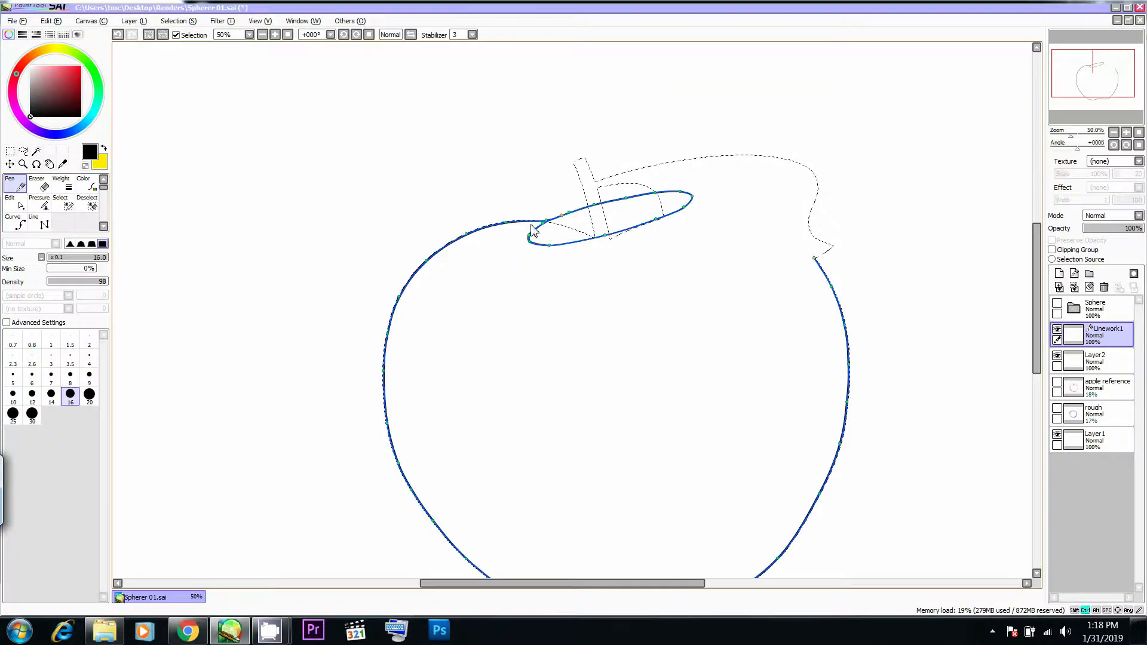
{"action": "key", "text": "alt+Tab"}
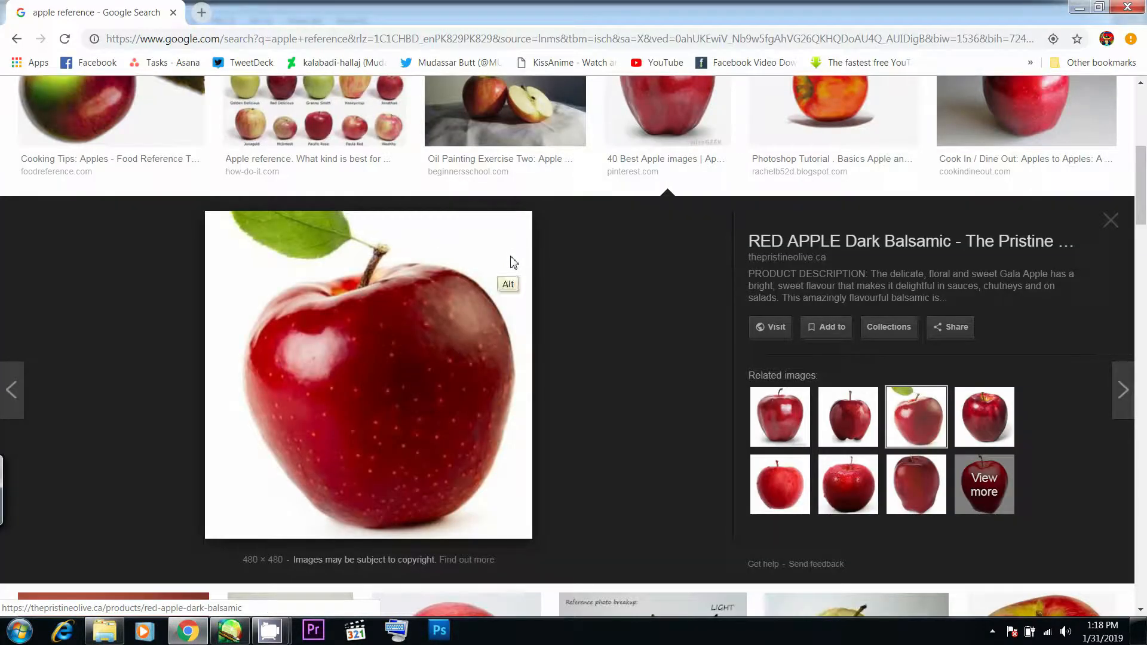
{"action": "key", "text": "alt+Tab"}
{"action": "left_click", "coordinate": [539, 228], "text": "ctrl+alt+shift"}
{"action": "left_click", "coordinate": [529, 238], "text": "ctrl+alt+shift"}
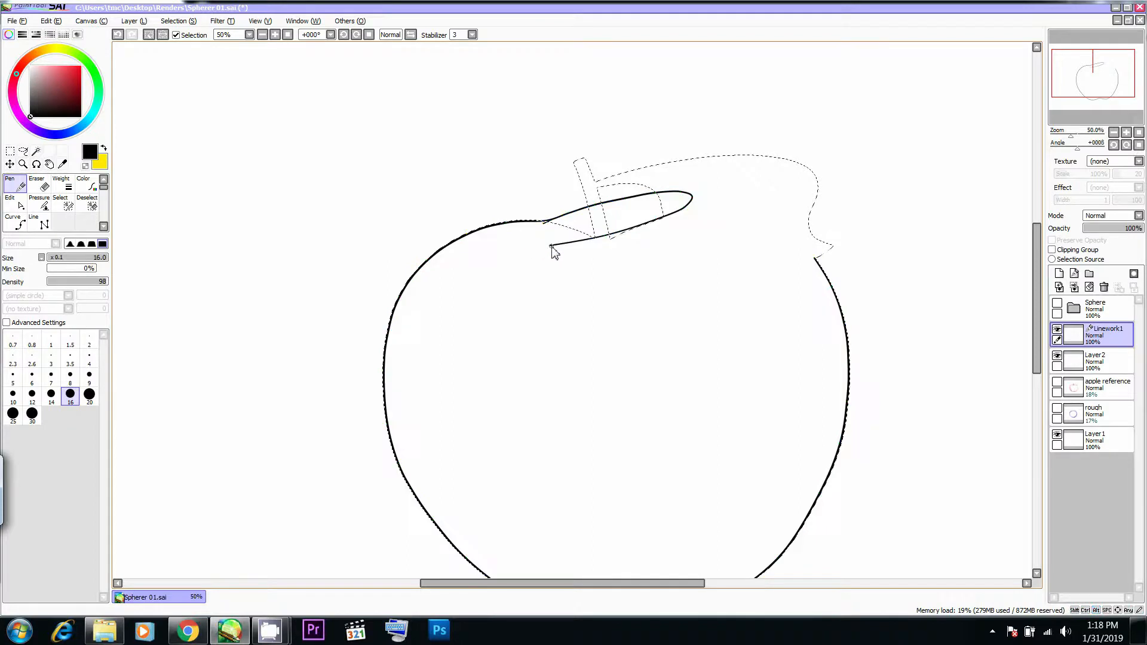
- Redraw the ellipse's left end as a tighter curve starting at the apple outline and blend it into the lower edge
{"action": "left_click_drag", "start_coordinate": [689, 196], "coordinate": [689, 193]}
{"action": "key", "text": "ctrl+z"}
{"action": "key", "text": "alt+Tab"}
{"action": "key", "text": "alt+Tab"}
{"action": "key", "text": "ctrl+z"}
{"action": "mouse_move", "coordinate": [547, 235]}
{"action": "left_mouse_down"}
{"action": "mouse_move", "coordinate": [574, 218]}
{"action": "mouse_move", "coordinate": [579, 235]}
{"action": "mouse_move", "coordinate": [543, 231]}
{"action": "mouse_move", "coordinate": [602, 235]}
{"action": "mouse_move", "coordinate": [566, 245]}
{"action": "left_mouse_up"}
{"action": "key", "text": "ctrl+z"}
{"action": "left_click", "coordinate": [606, 236], "text": "ctrl+shift"}
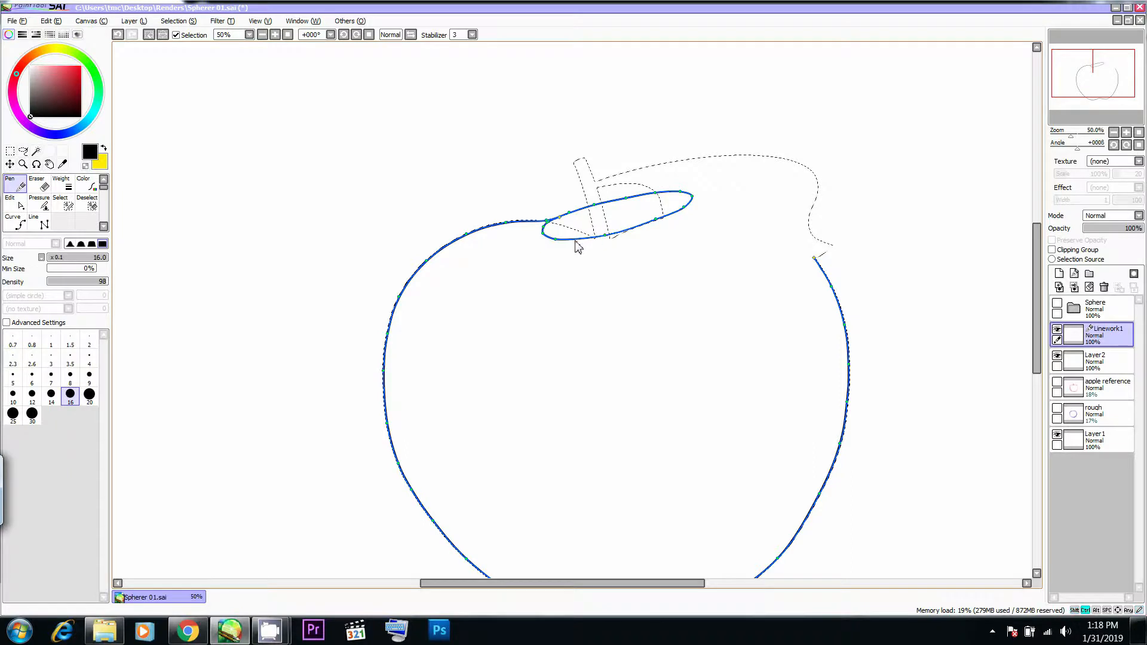
{"action": "left_click", "coordinate": [555, 240], "text": "ctrl"}
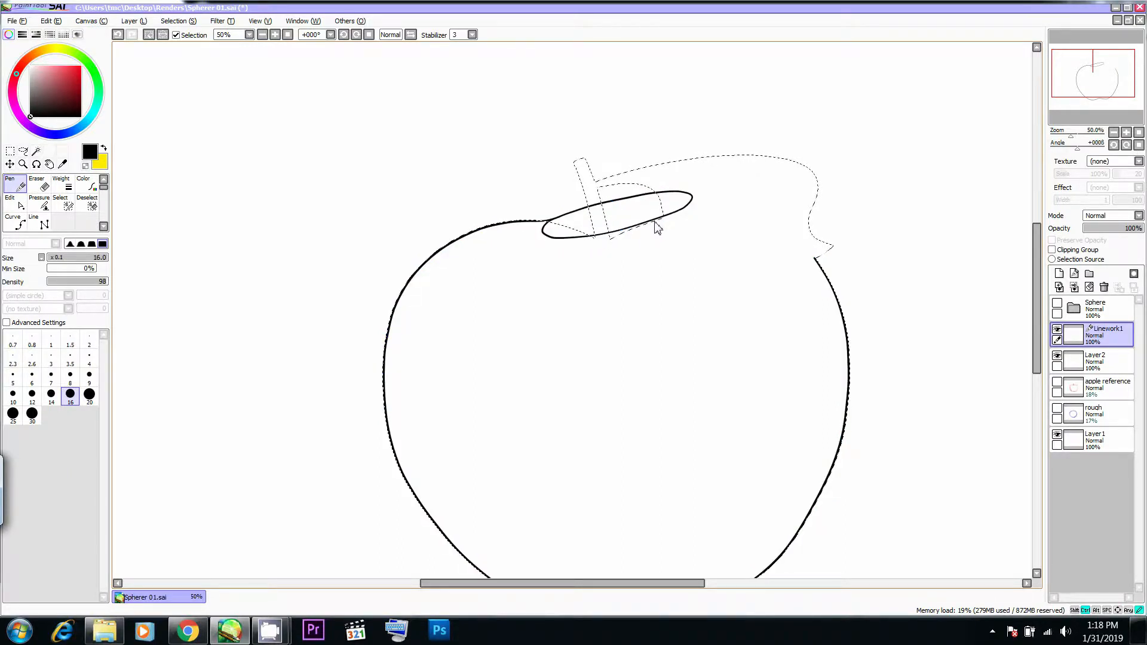
- Try to reposition the control point where the apple outline meets the ellipse's upper-left edge
{"action": "key", "text": "alt+Tab"}
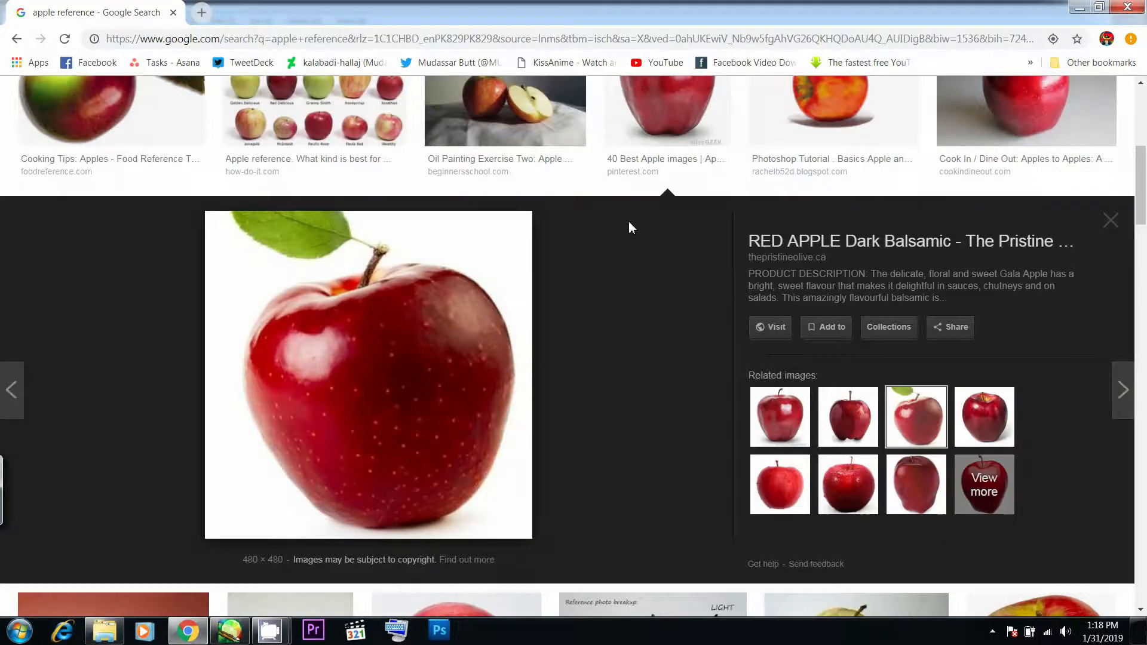
{"action": "key", "text": "alt+Tab"}
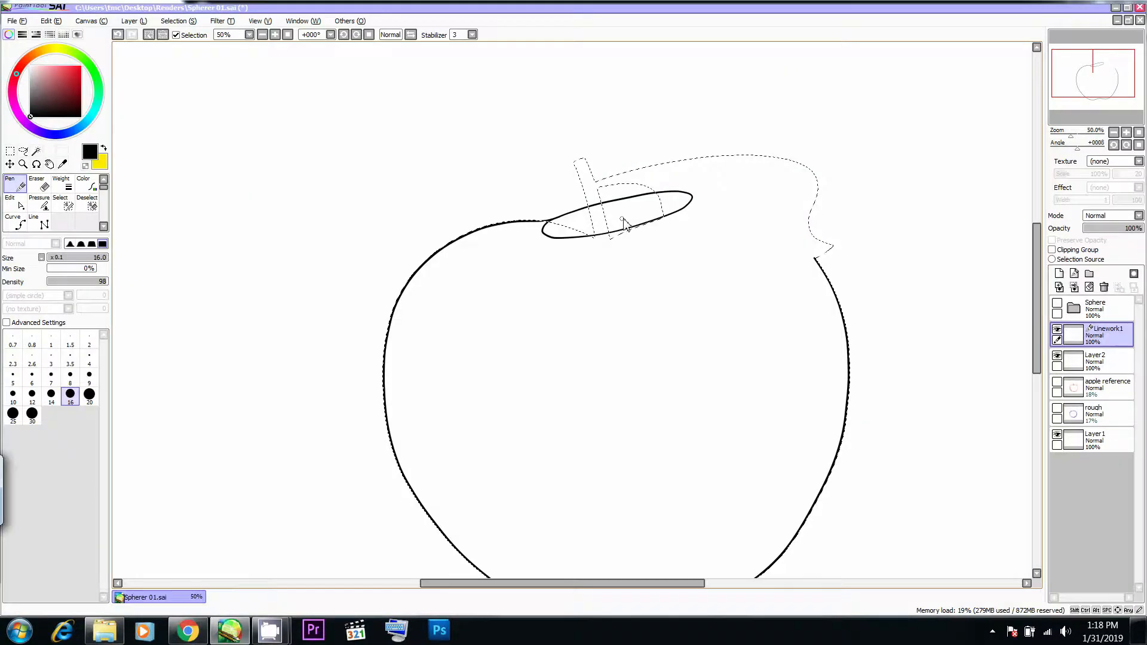
{"action": "left_click", "coordinate": [548, 222], "text": "ctrl"}
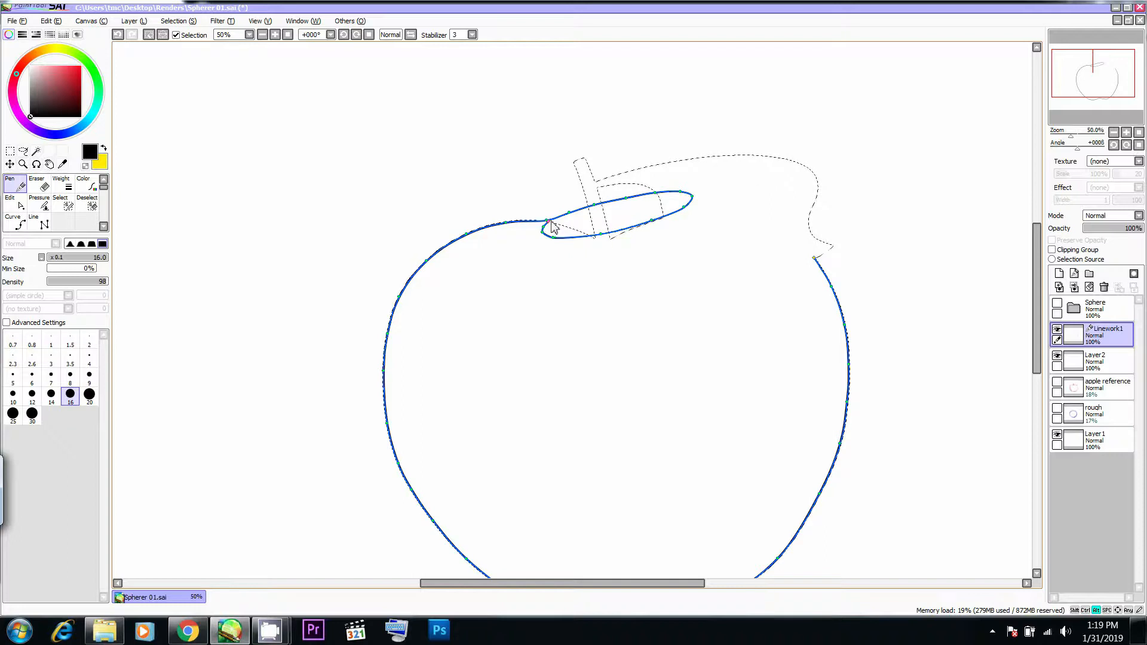
{"action": "left_click", "coordinate": [547, 221], "text": "alt"}
{"action": "key", "text": "ctrl+z"}
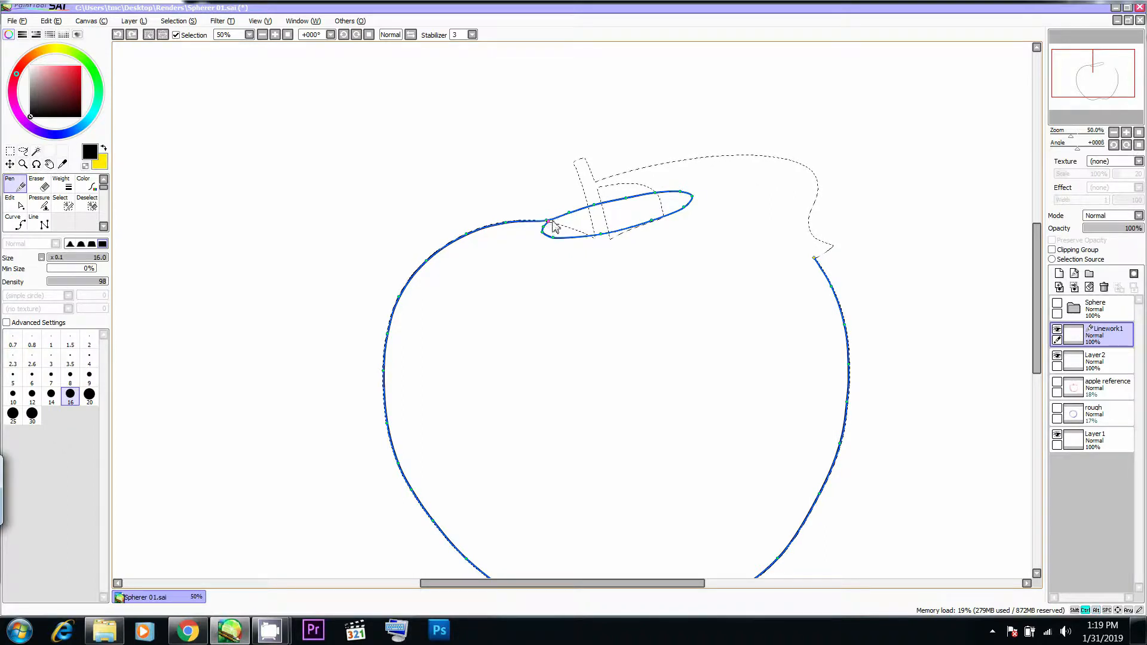
{"action": "left_click_drag", "start_coordinate": [545, 222], "coordinate": [547, 223]}
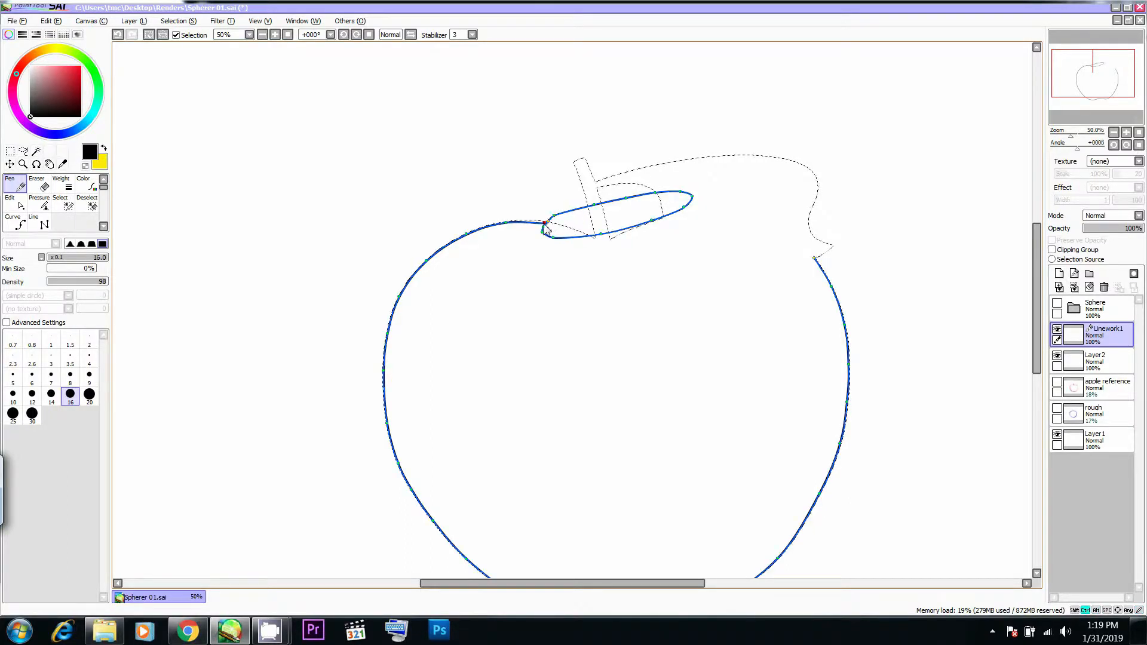
{"action": "key", "text": "ctrl+z"}
{"action": "key", "text": "ctrl+z"}
{"action": "key", "text": "ctrl+z"}
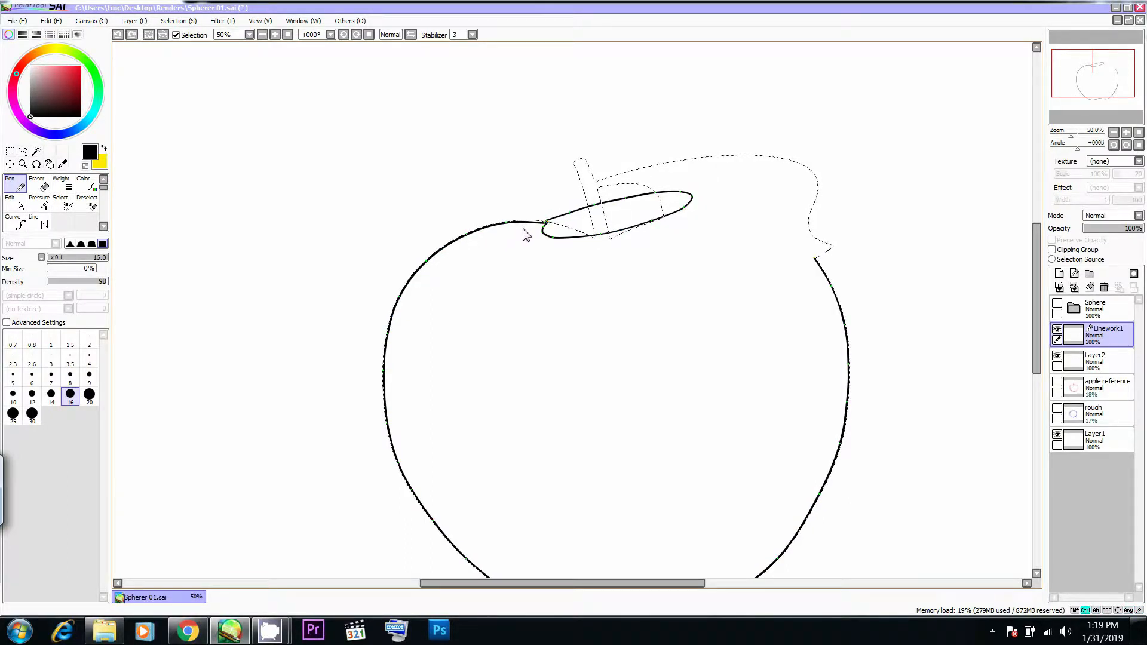
- Nudge the apple outline's end point slightly inward so it meets the ellipse's upper-left edge
{"action": "left_click_drag", "start_coordinate": [596, 219], "coordinate": [597, 224]}
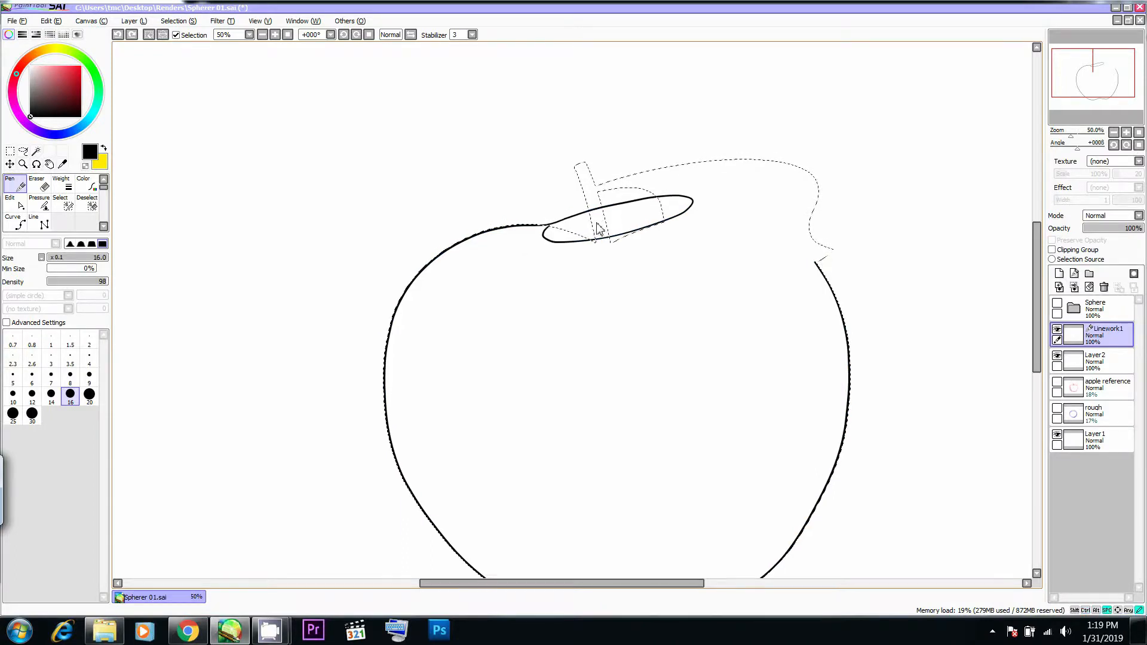
{"action": "key", "text": "v"}
{"action": "left_click", "coordinate": [546, 226], "text": "ctrl+alt"}
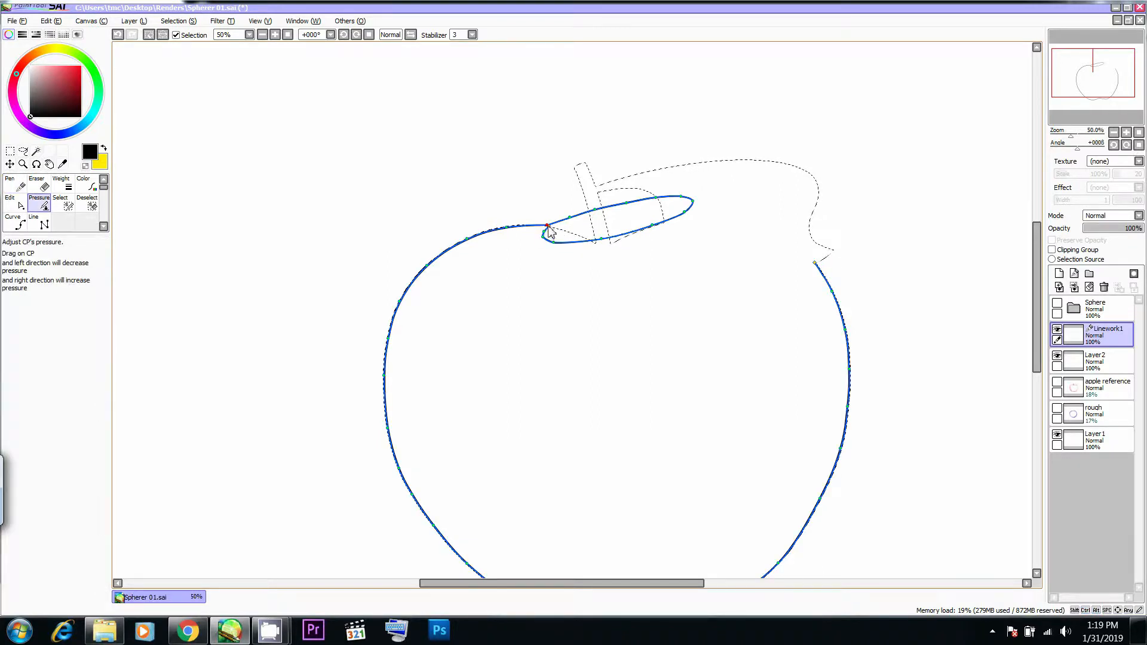
{"action": "key", "text": "ctrl+z"}
{"action": "left_click_drag", "start_coordinate": [547, 225], "coordinate": [550, 227]}
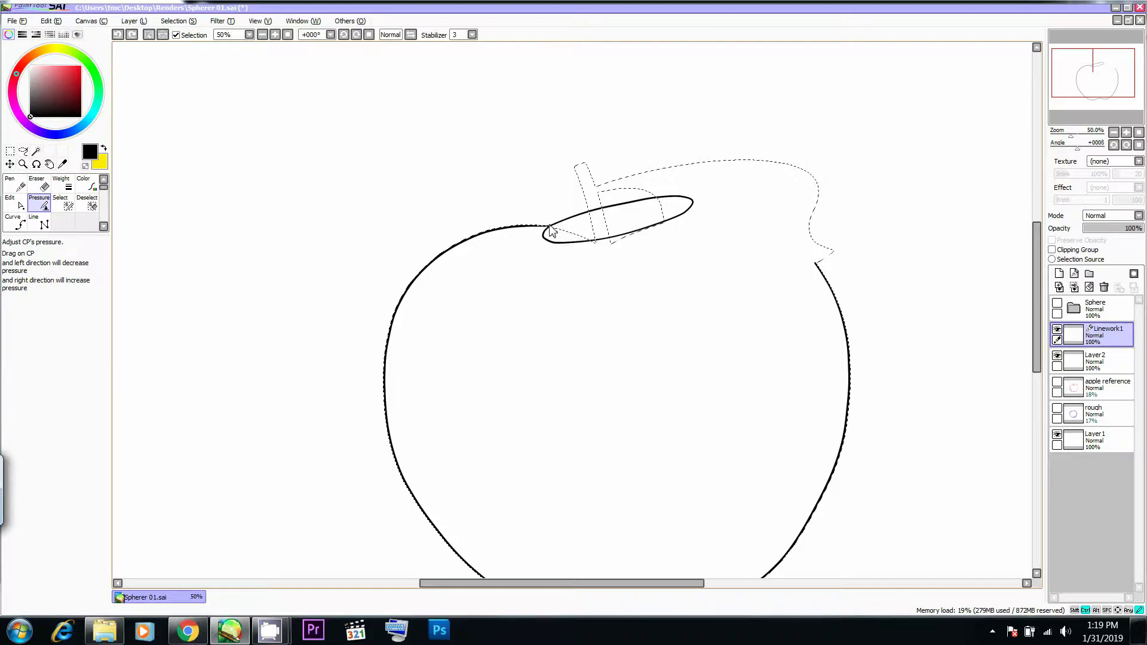
- Reshape the ellipse's upper edge, right end and lower edge by shifting their control points, using the apple photo as reference
{"action": "key", "text": "alt+Tab"}
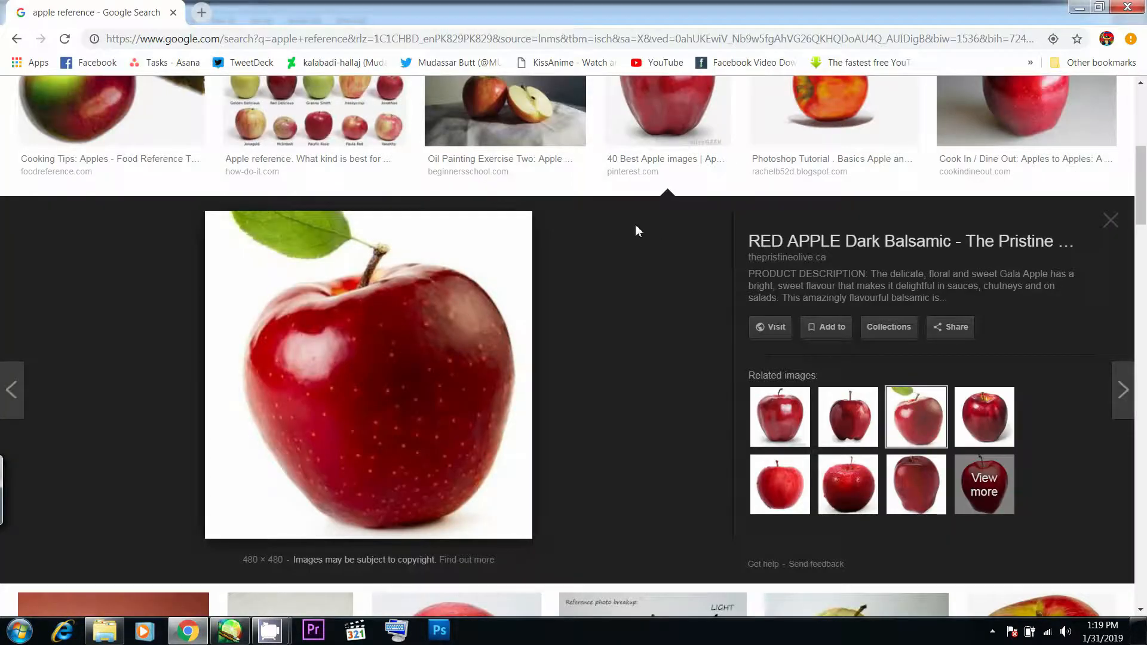
{"action": "key", "text": "alt+Tab"}
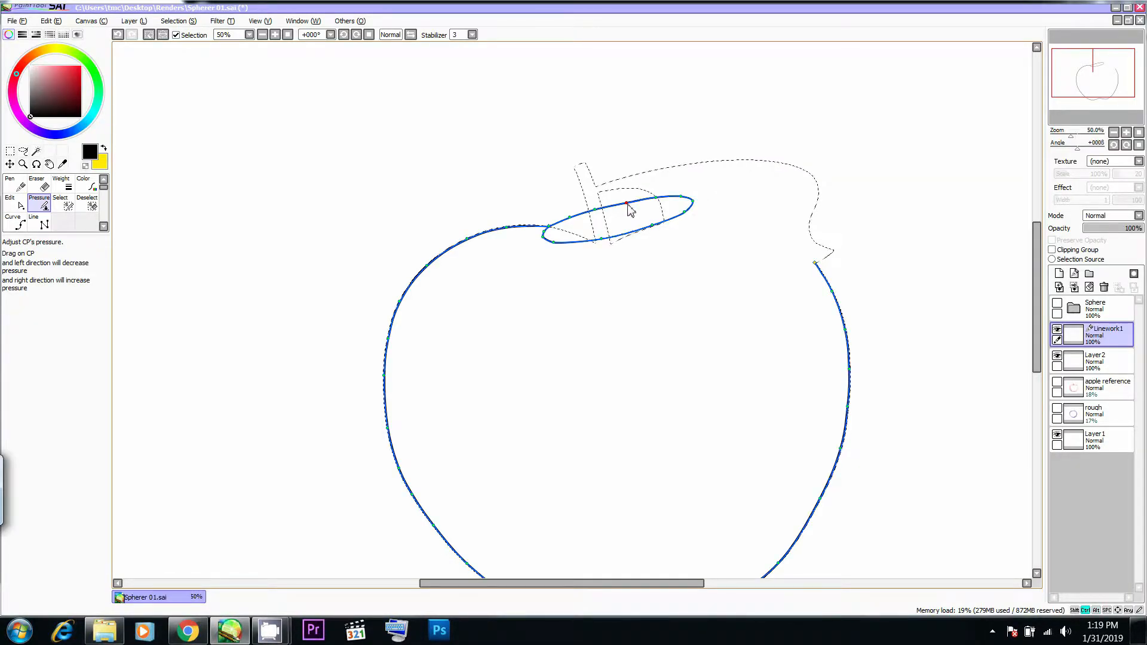
{"action": "left_click_drag", "start_coordinate": [594, 209], "coordinate": [649, 199]}
{"action": "left_click_drag", "start_coordinate": [575, 224], "coordinate": [680, 197]}
{"action": "left_click_drag", "start_coordinate": [652, 199], "coordinate": [682, 197]}
{"action": "left_click_drag", "start_coordinate": [694, 201], "coordinate": [649, 229]}
{"action": "key", "text": "ctrl+z"}
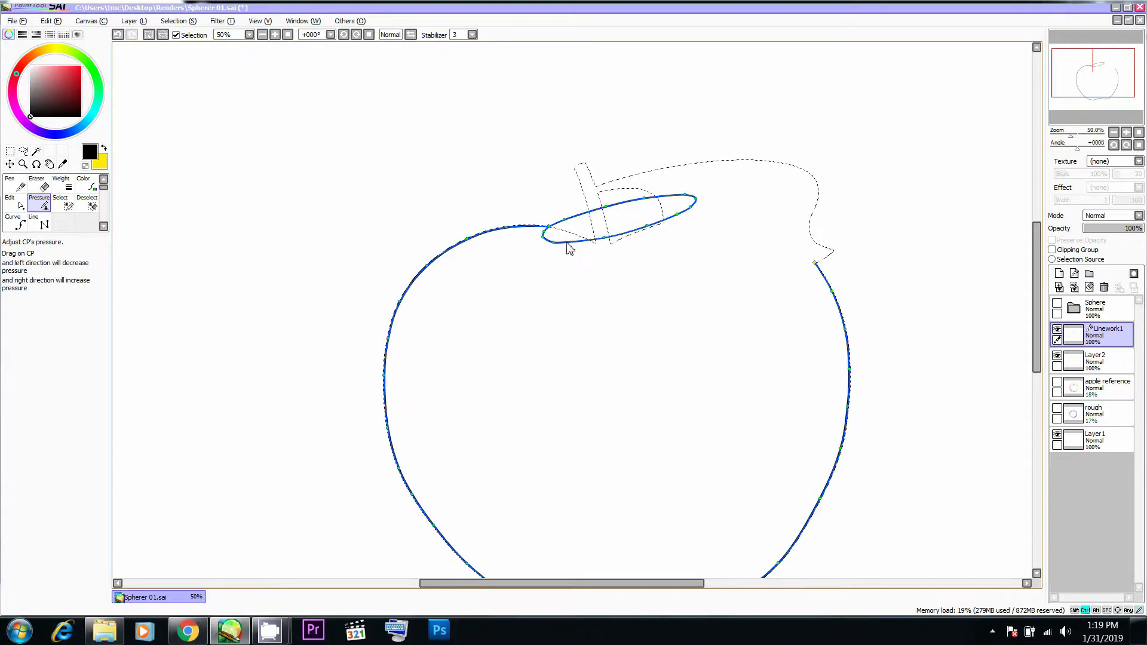
{"action": "left_click_drag", "start_coordinate": [555, 248], "coordinate": [605, 238]}
- Shorten the ellipse by moving its right end inward and even out its lower edge, comparing with the apple photo in Chrome
{"action": "key", "text": "alt+Tab"}
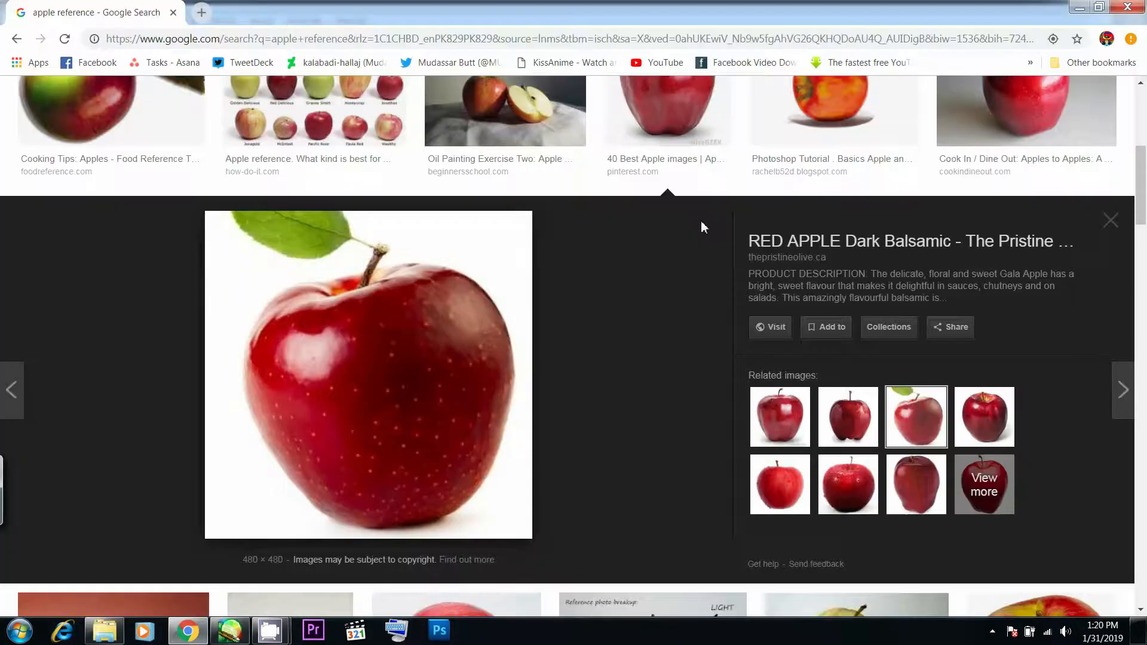
{"action": "key", "text": "alt+Tab"}
{"action": "mouse_move", "coordinate": [719, 186]}
{"action": "left_mouse_down"}
{"action": "mouse_move", "coordinate": [650, 233]}
{"action": "mouse_move", "coordinate": [686, 205]}
{"action": "mouse_move", "coordinate": [672, 206]}
{"action": "left_mouse_up"}
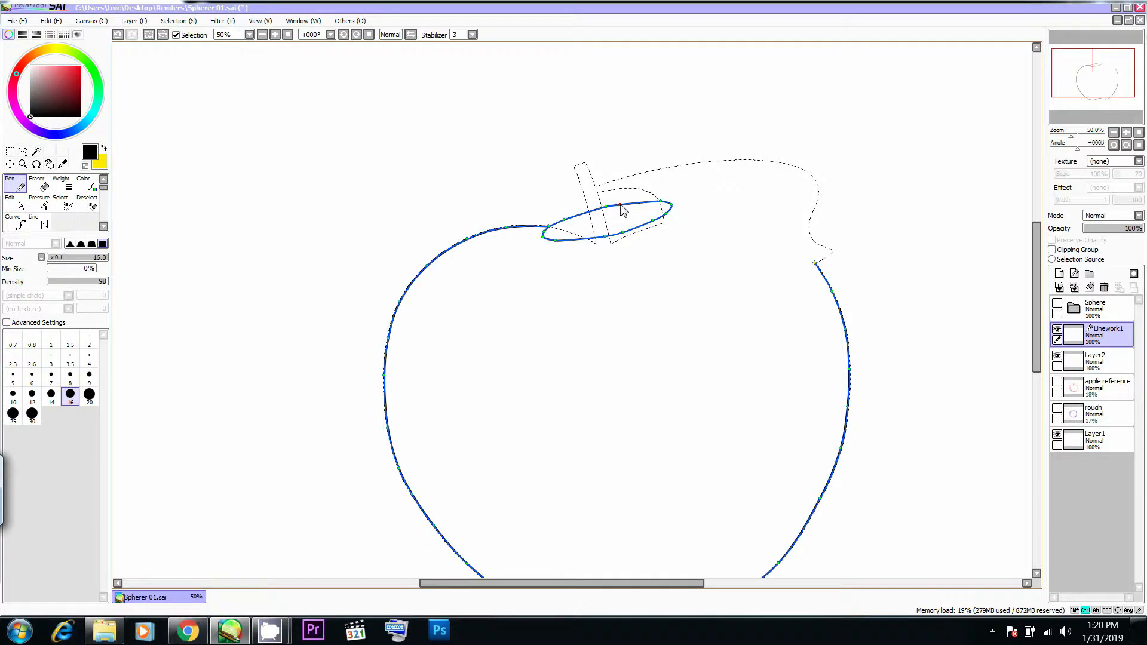
{"action": "left_click_drag", "start_coordinate": [672, 209], "coordinate": [669, 201]}
{"action": "key", "text": "ctrl+z"}
{"action": "left_click_drag", "start_coordinate": [620, 234], "coordinate": [600, 233]}
{"action": "left_click", "coordinate": [605, 236], "text": "ctrl+alt"}
{"action": "left_click", "coordinate": [622, 231], "text": "ctrl+alt"}
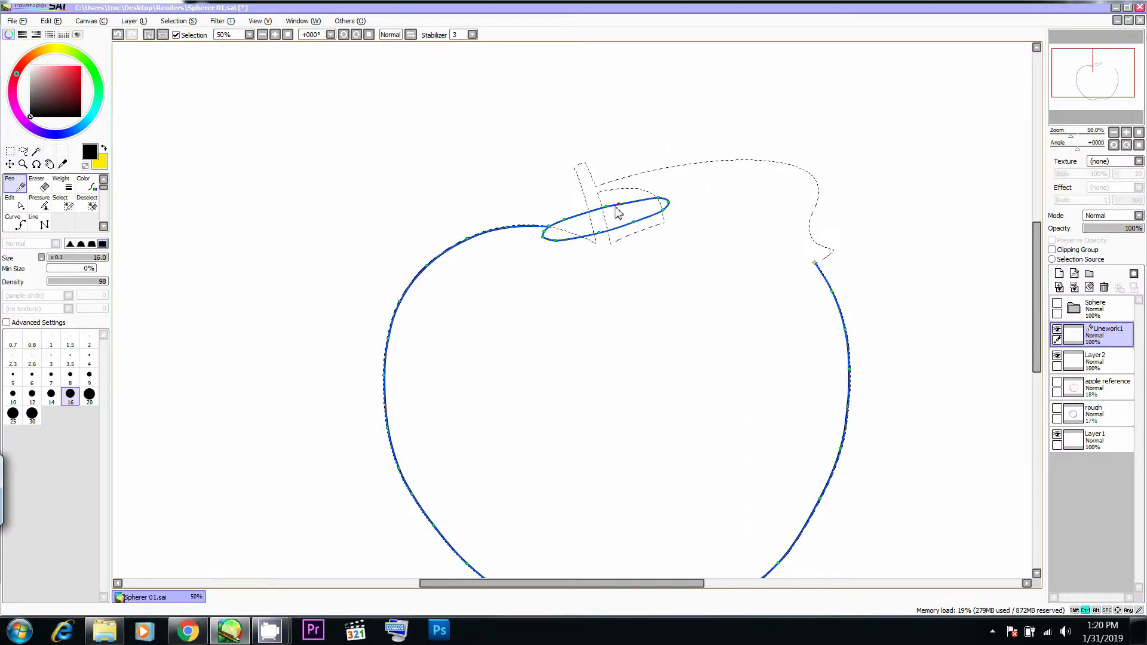
- Even out the ellipse's upper edge and pull its right and lower-left ends slightly inward
{"action": "left_click_drag", "start_coordinate": [609, 213], "coordinate": [622, 210]}
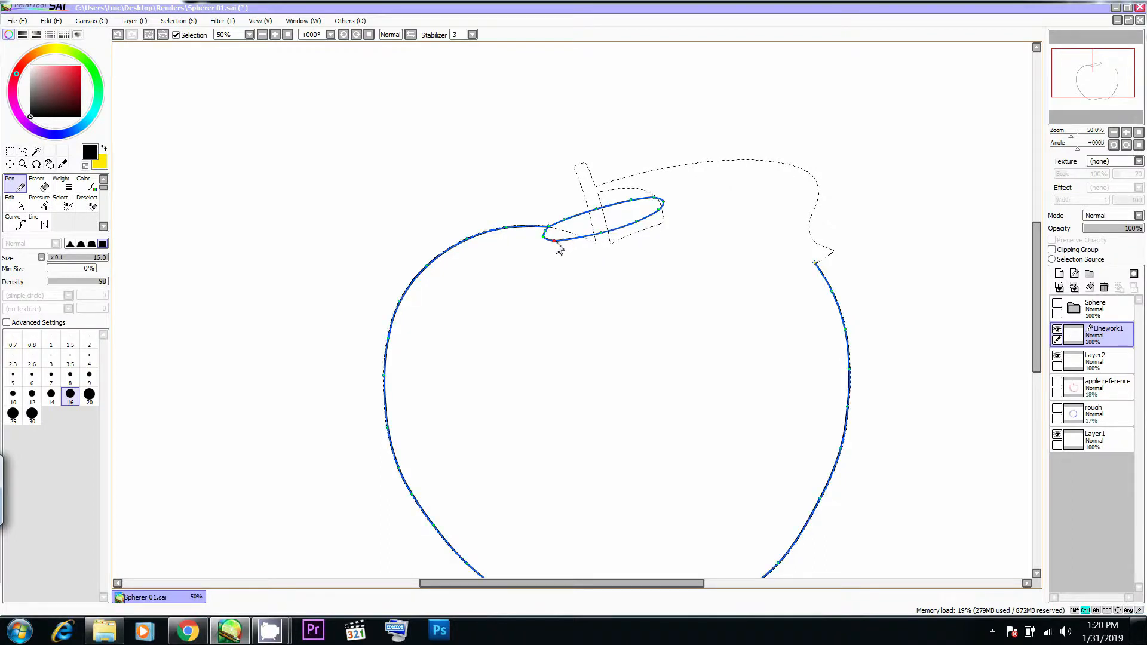
{"action": "key", "text": "ctrl"}
{"action": "key", "text": "ctrl"}
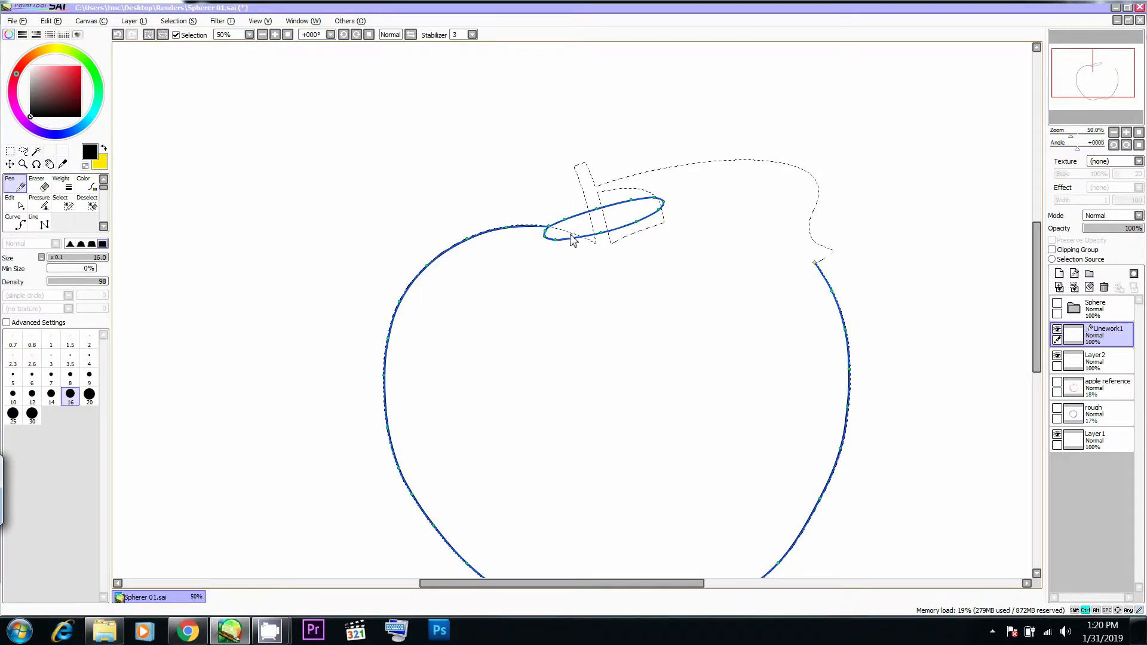
{"action": "key", "text": "ctrl"}
{"action": "key", "text": "ctrl"}
- Nudge the control point at the ellipse's upper-right tip to refine the rounding of that end
{"action": "key", "text": "ctrl"}
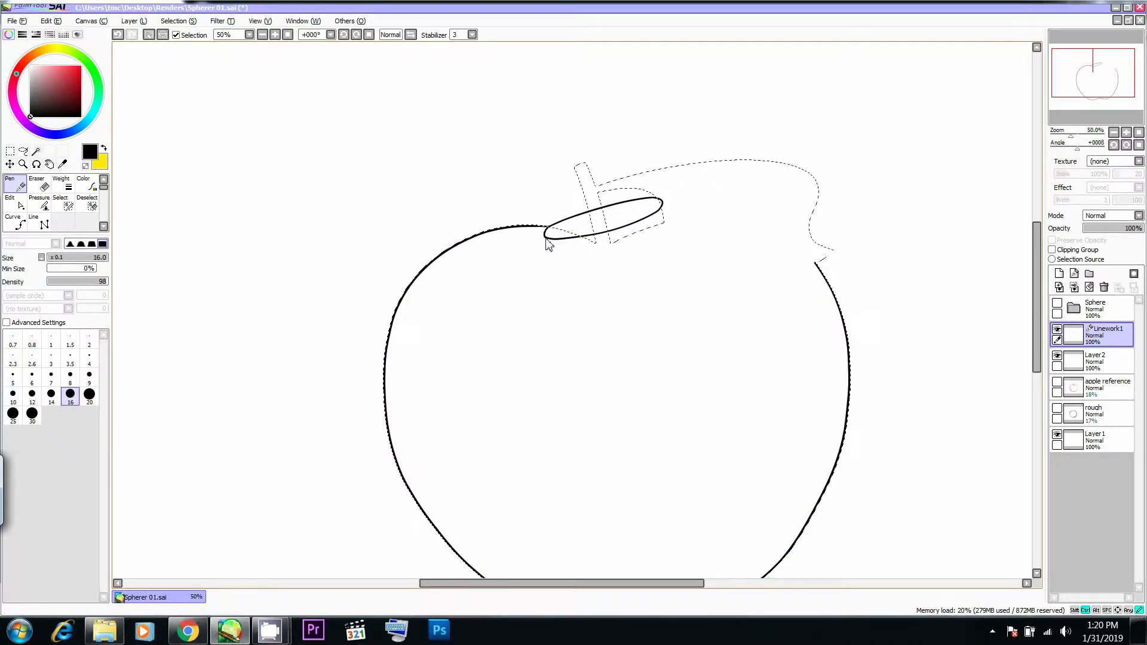
{"action": "key", "text": "ctrl"}
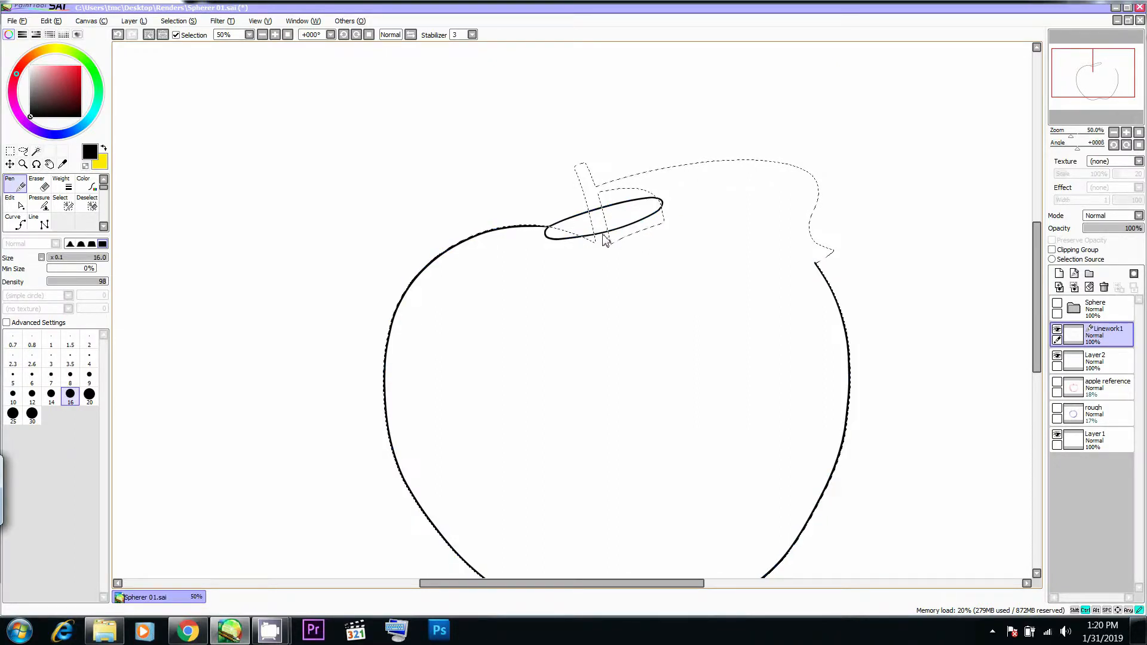
{"action": "key", "text": "ctrl"}
{"action": "key", "text": "ctrl"}
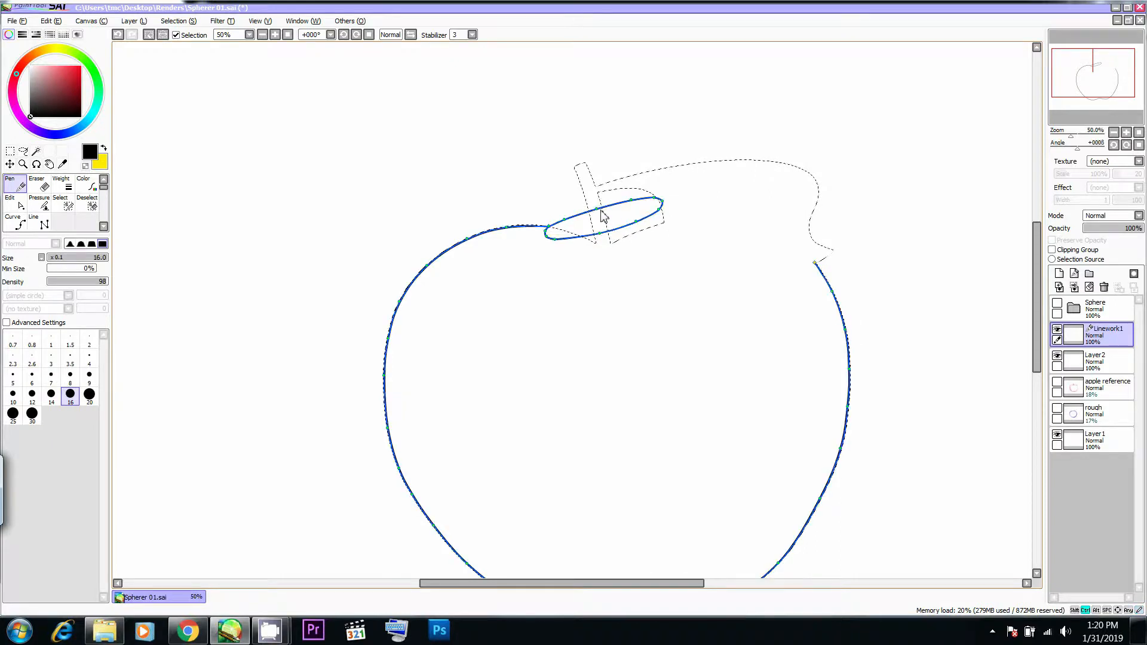
{"action": "key", "text": "ctrl"}
{"action": "key", "text": "ctrl"}
{"action": "left_click_drag", "start_coordinate": [659, 198], "coordinate": [663, 200]}
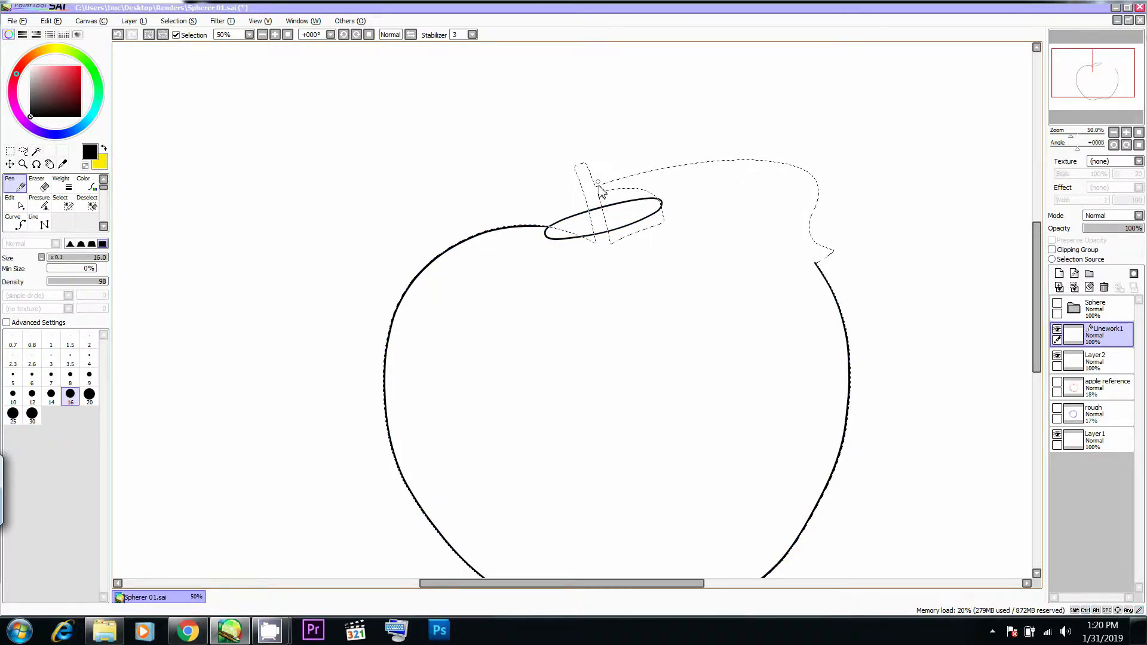
- Adjust the control points along the ellipse's upper edge, comparing the shape with the apple photo in Chrome
{"action": "key", "text": "alt+Tab"}
{"action": "key", "text": "alt+Tab"}
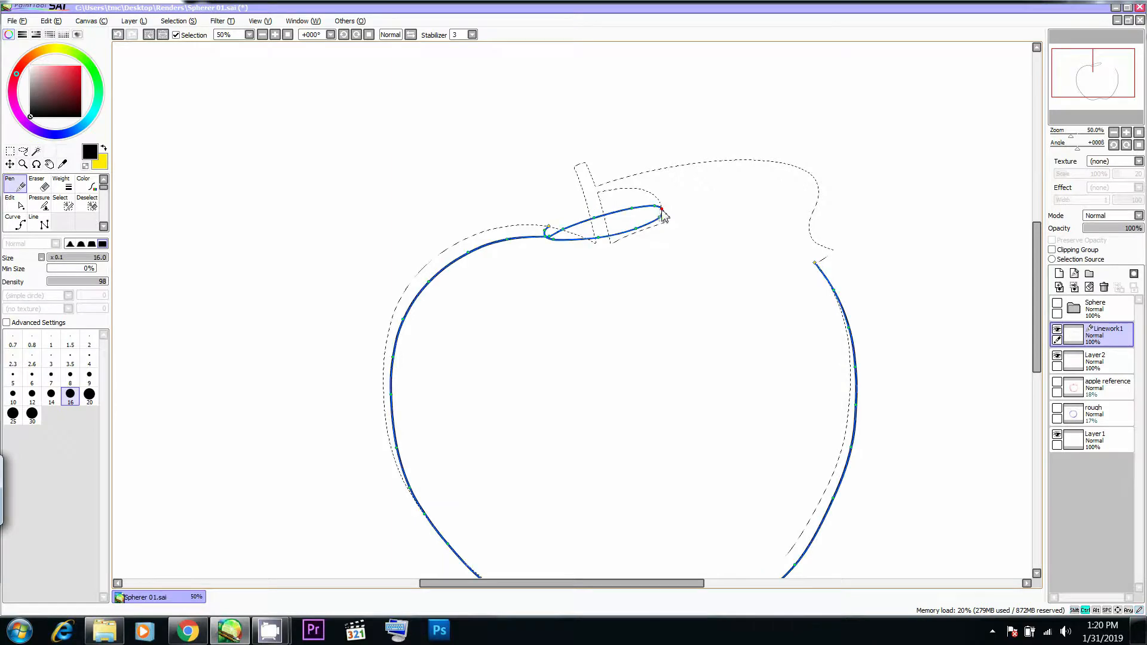
{"action": "key", "text": "alt+Tab"}
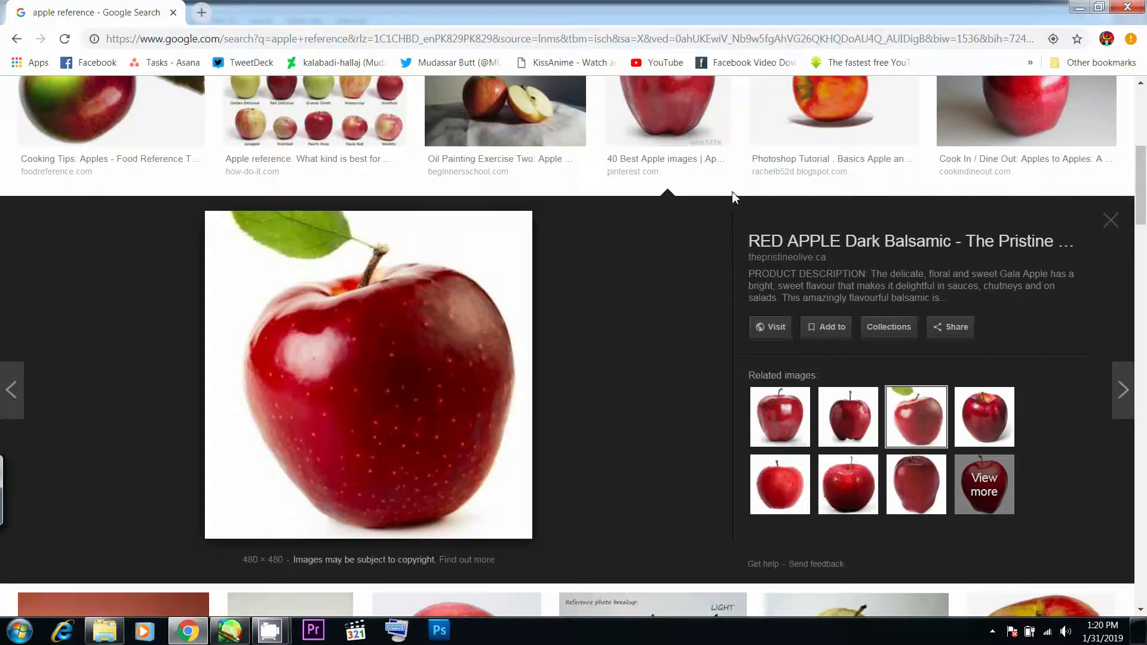
{"action": "key", "text": "alt+Tab"}
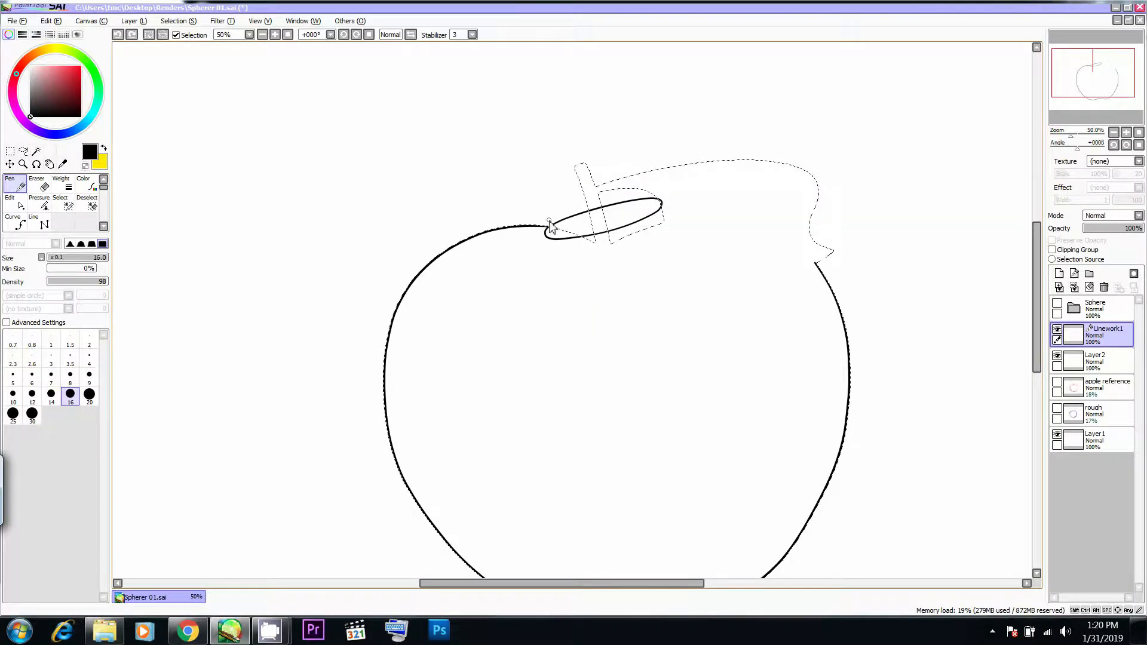
{"action": "key", "text": "alt+Tab"}
- Try drawing the apple's upper-right contour from the ellipse's right end, using the apple photo in Chrome as reference
{"action": "key", "text": "alt+Tab"}
{"action": "left_click", "coordinate": [601, 207], "text": "ctrl"}
{"action": "left_click", "coordinate": [589, 212], "text": "ctrl"}
{"action": "left_click_drag", "start_coordinate": [632, 201], "coordinate": [652, 200]}
{"action": "key", "text": "alt+Tab"}
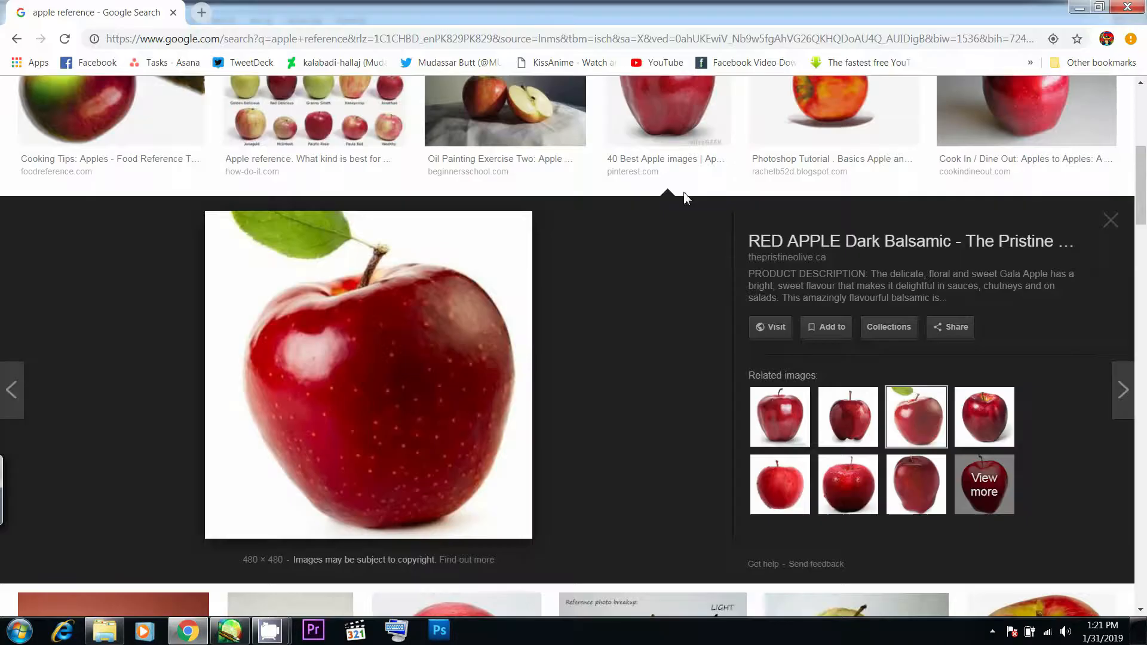
{"action": "key", "text": "alt+Tab"}
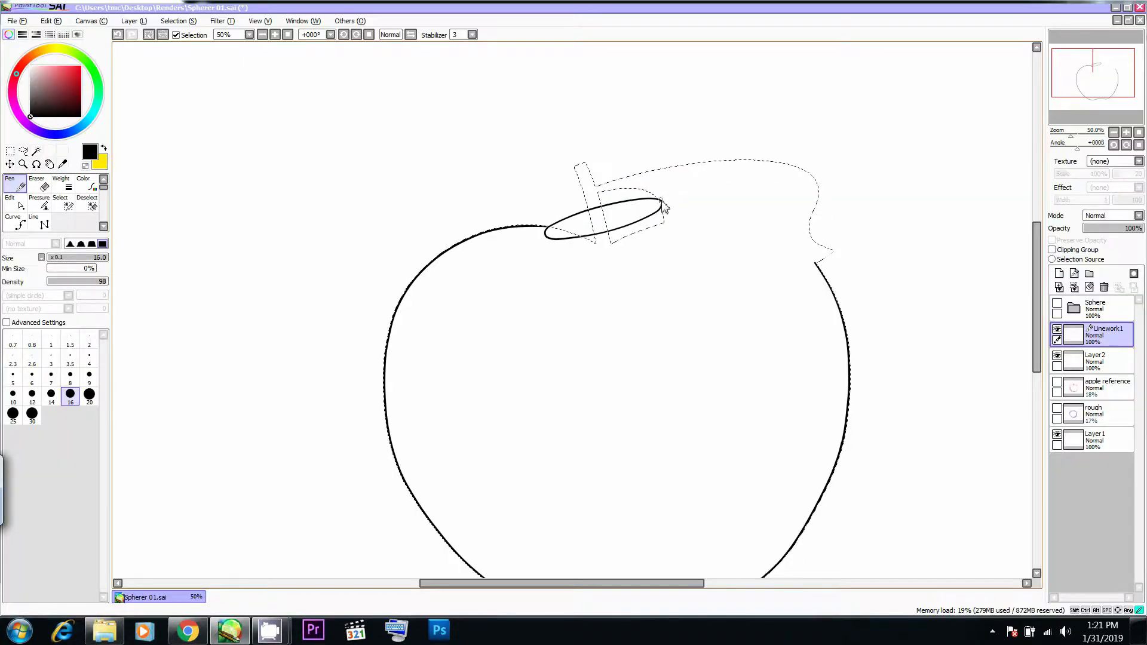
{"action": "key", "text": "alt+Tab"}
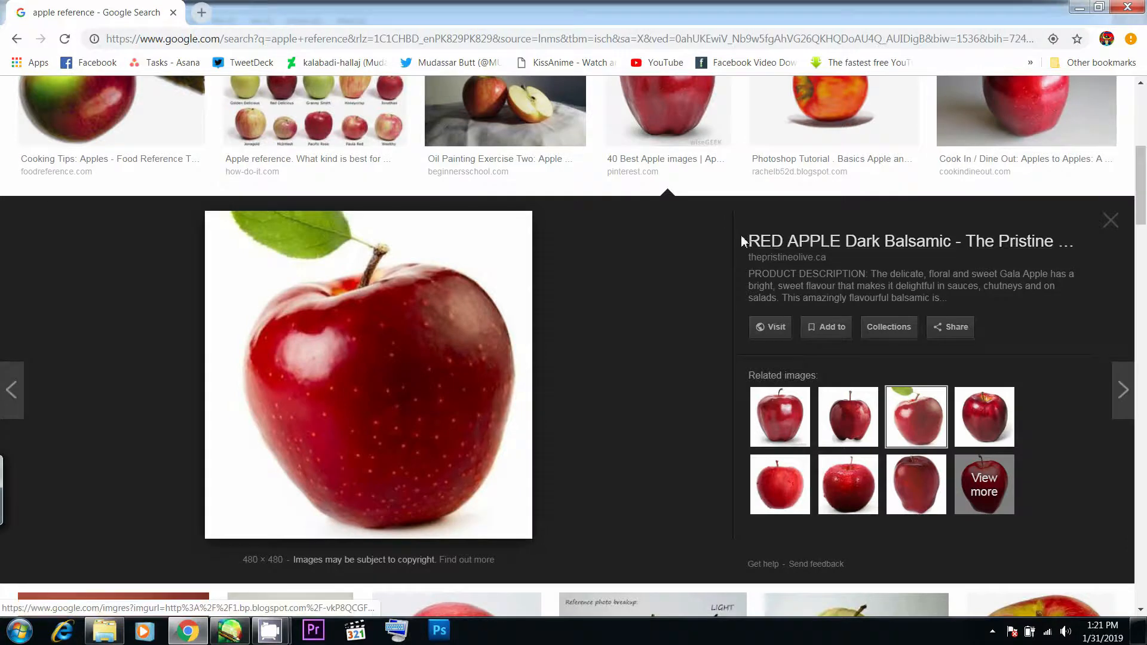
{"action": "key", "text": "alt+Tab"}
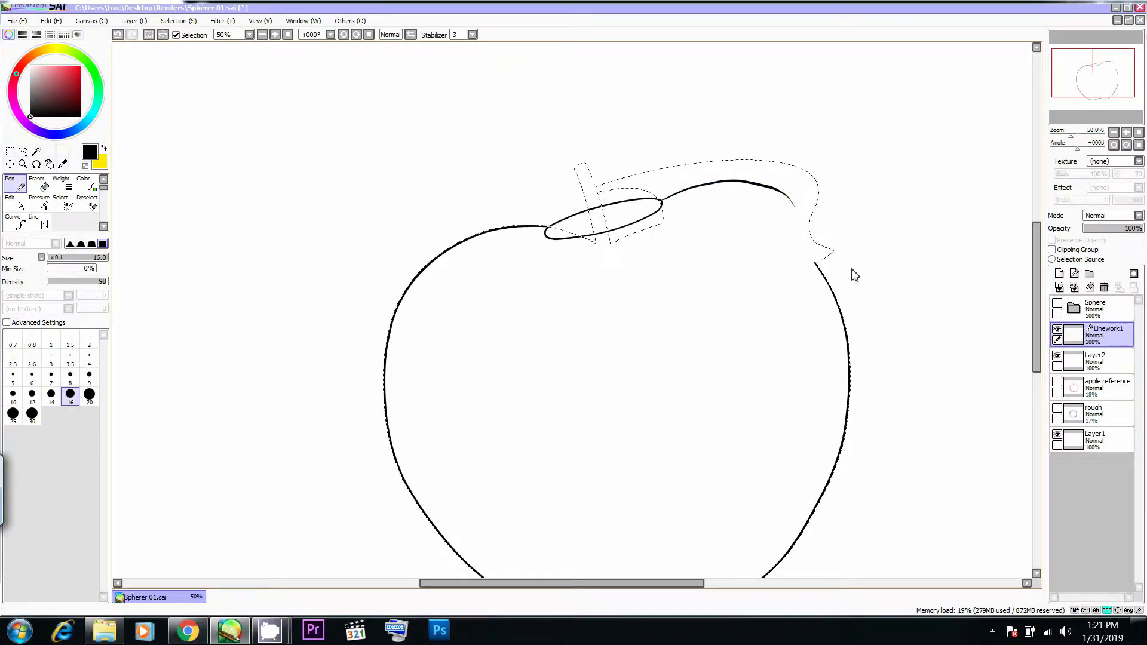
{"action": "left_click_drag", "start_coordinate": [837, 267], "coordinate": [824, 225]}
{"action": "key", "text": "alt+Tab"}
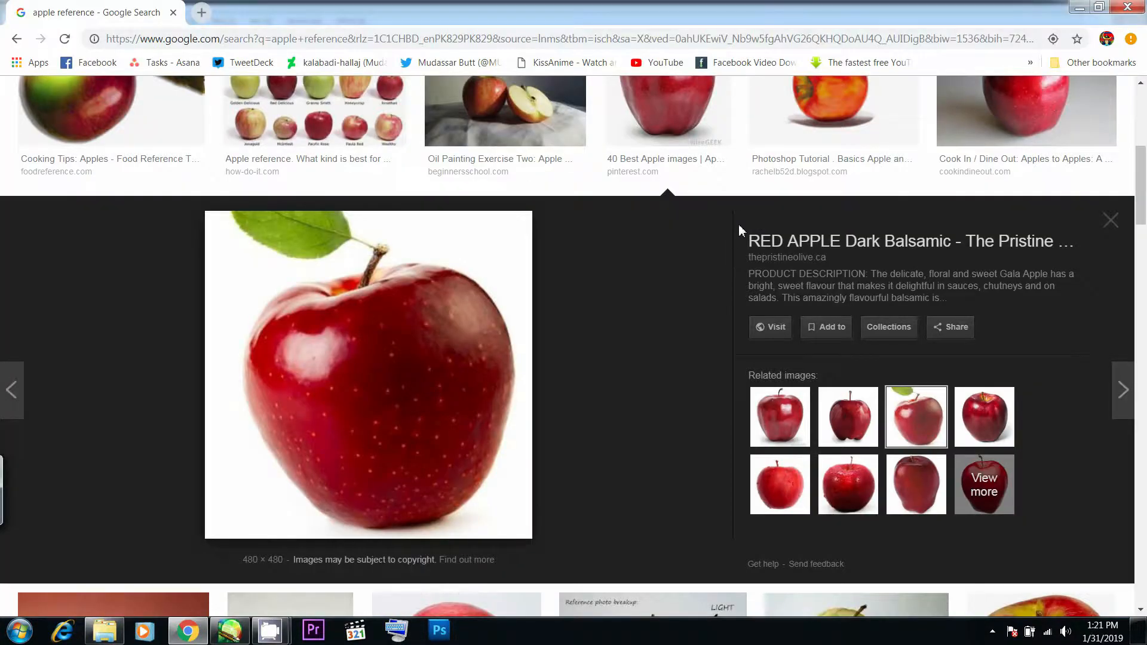
{"action": "key", "text": "alt+Tab"}
- Redraw the apple's upper-right contour as an arch from the ellipse's right end down to the right-side outline
{"action": "key", "text": "ctrl"}
{"action": "left_click", "coordinate": [683, 145], "text": "ctrl+shift"}
{"action": "mouse_move", "coordinate": [683, 143]}
{"action": "left_mouse_down"}
{"action": "mouse_move", "coordinate": [621, 190]}
{"action": "mouse_move", "coordinate": [538, 215]}
{"action": "mouse_move", "coordinate": [540, 188]}
{"action": "mouse_move", "coordinate": [527, 179]}
{"action": "left_mouse_up"}
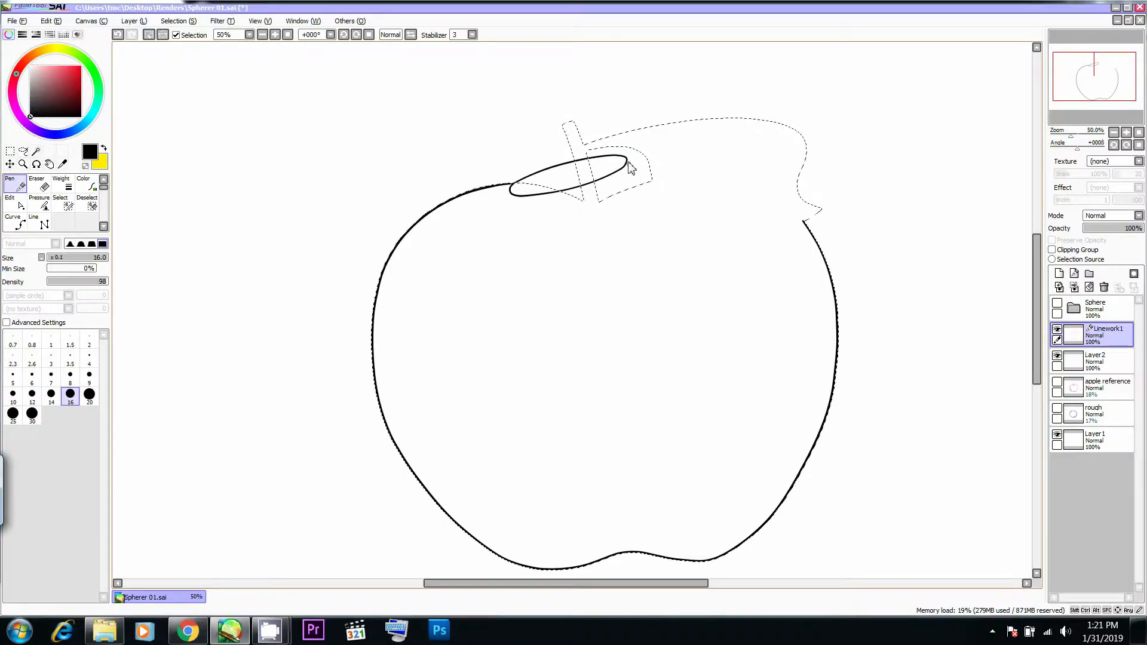
{"action": "key", "text": "ctrl+z"}
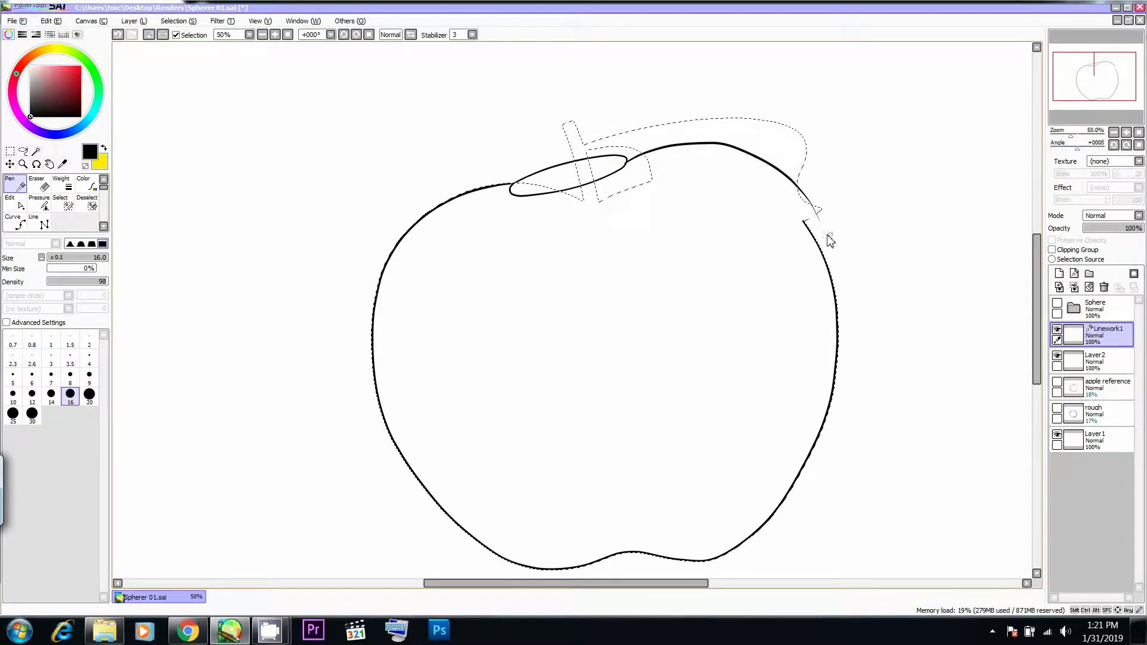
{"action": "key", "text": "alt+Tab"}
{"action": "key", "text": "alt+Tab"}
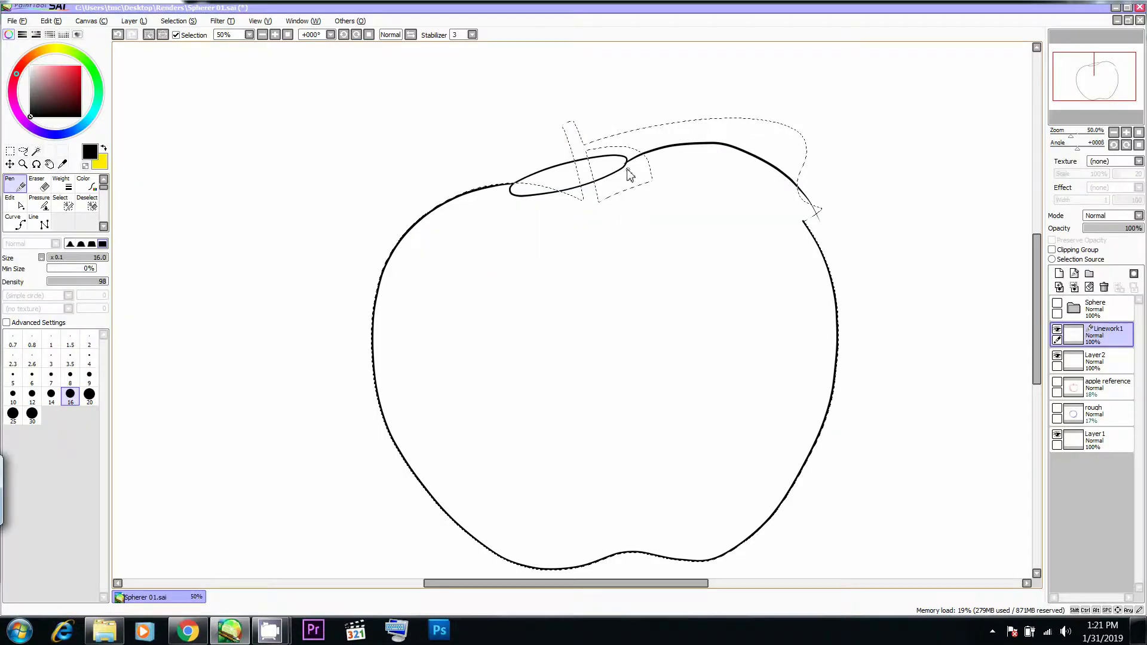
- Join the new contour to the ellipse's right end and the apple's right side, smoothing the curve at the junction
{"action": "left_click_drag", "start_coordinate": [628, 163], "coordinate": [628, 159]}
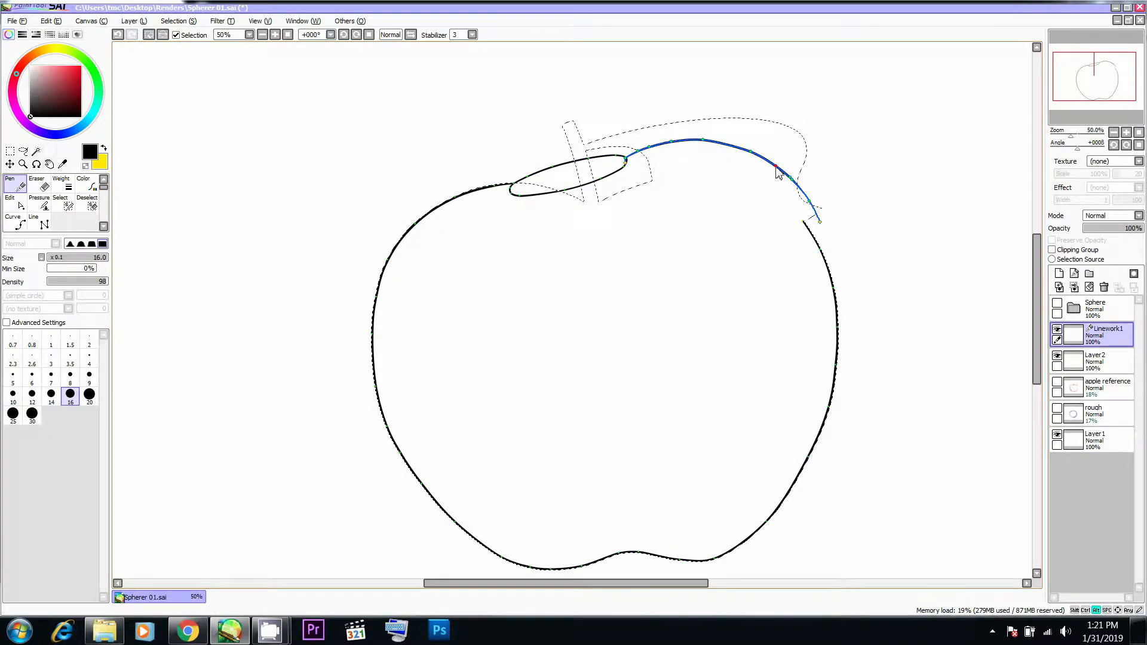
{"action": "mouse_move", "coordinate": [823, 222]}
{"action": "left_mouse_down"}
{"action": "mouse_move", "coordinate": [817, 234]}
{"action": "mouse_move", "coordinate": [808, 229]}
{"action": "left_mouse_up"}
{"action": "left_click_drag", "start_coordinate": [786, 188], "coordinate": [834, 292]}
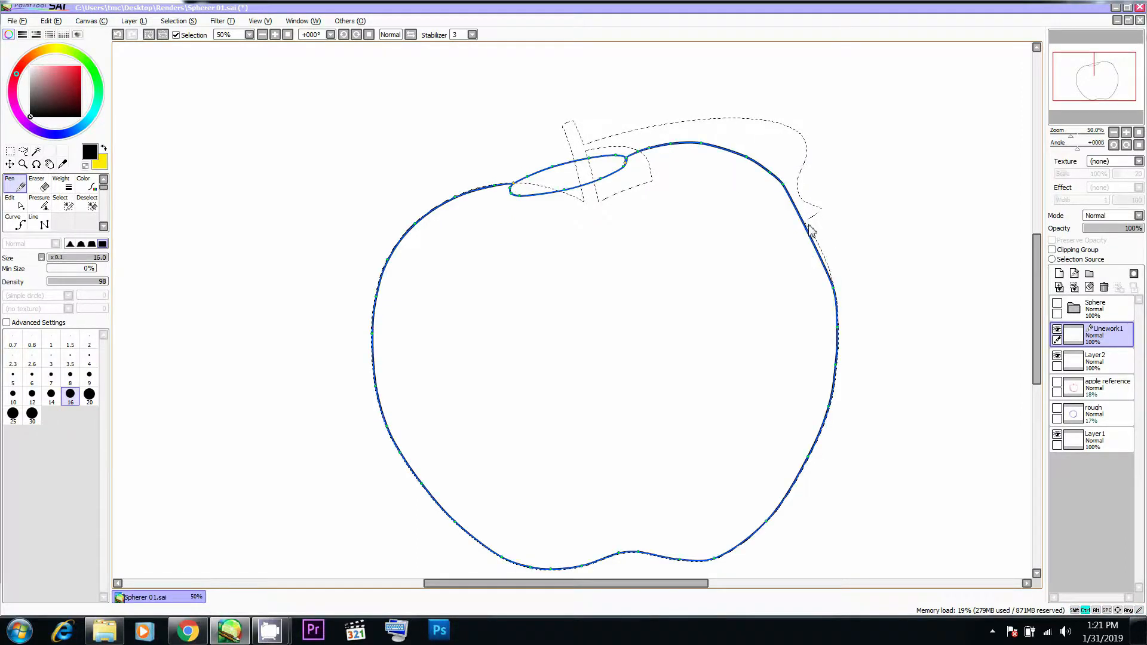
{"action": "left_click_drag", "start_coordinate": [807, 234], "coordinate": [820, 247]}
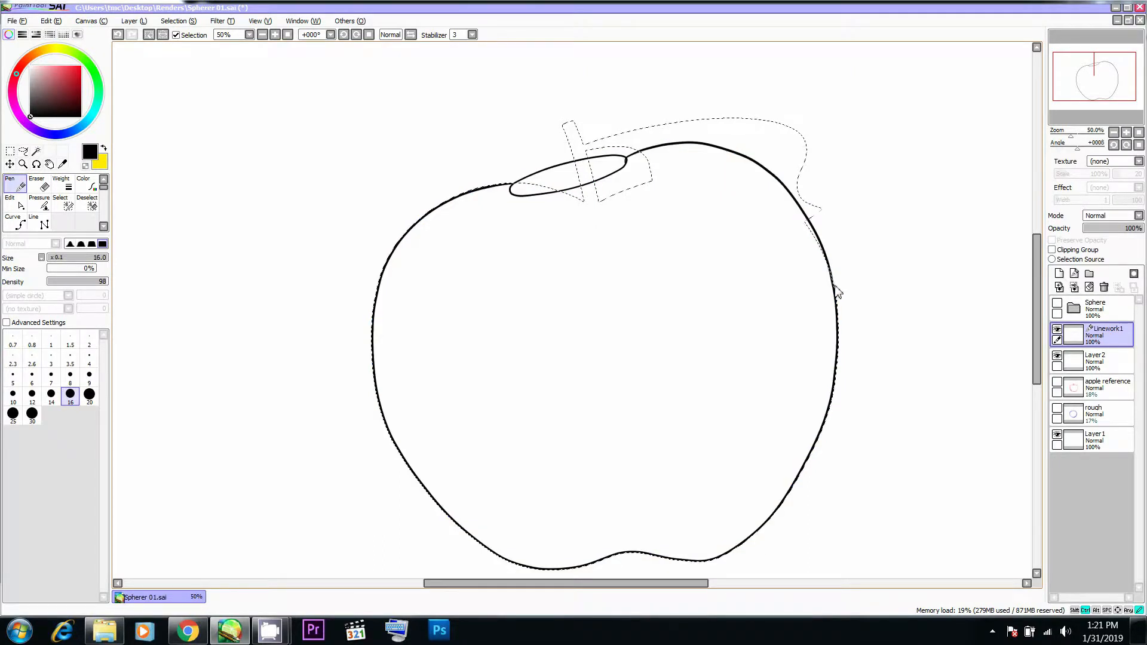
- Shift the dip in the apple's bottom edge slightly right and flatten it, checking against the apple photo in Chrome
{"action": "scroll", "coordinate": [754, 212], "scroll_direction": "up", "scroll_amount": 1}
{"action": "scroll", "coordinate": [721, 203], "scroll_direction": "down", "scroll_amount": 3}
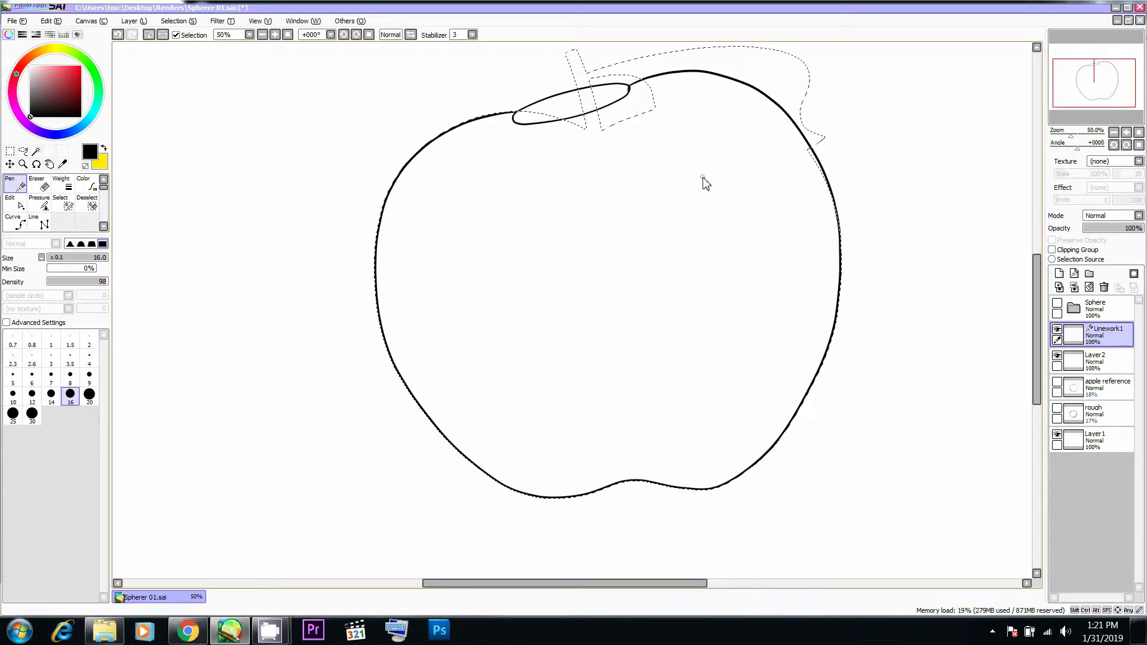
{"action": "key", "text": "alt+Tab"}
{"action": "key", "text": "alt+Tab"}
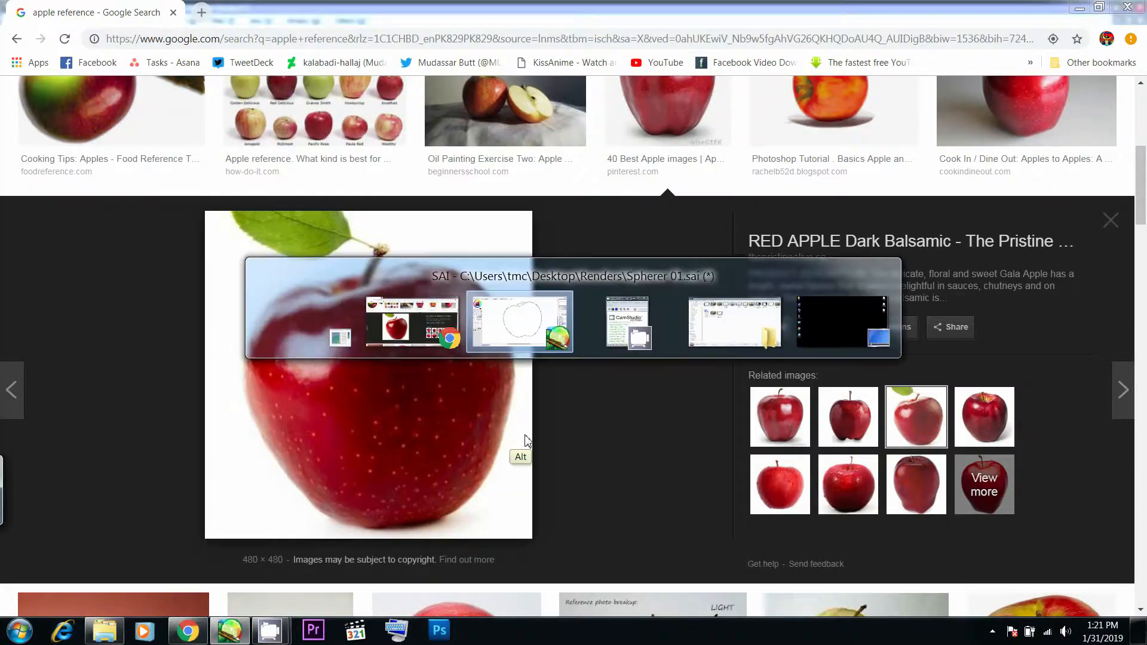
{"action": "scroll", "coordinate": [628, 413], "scroll_direction": "down", "scroll_amount": 1}
{"action": "left_click_drag", "start_coordinate": [621, 429], "coordinate": [650, 435]}
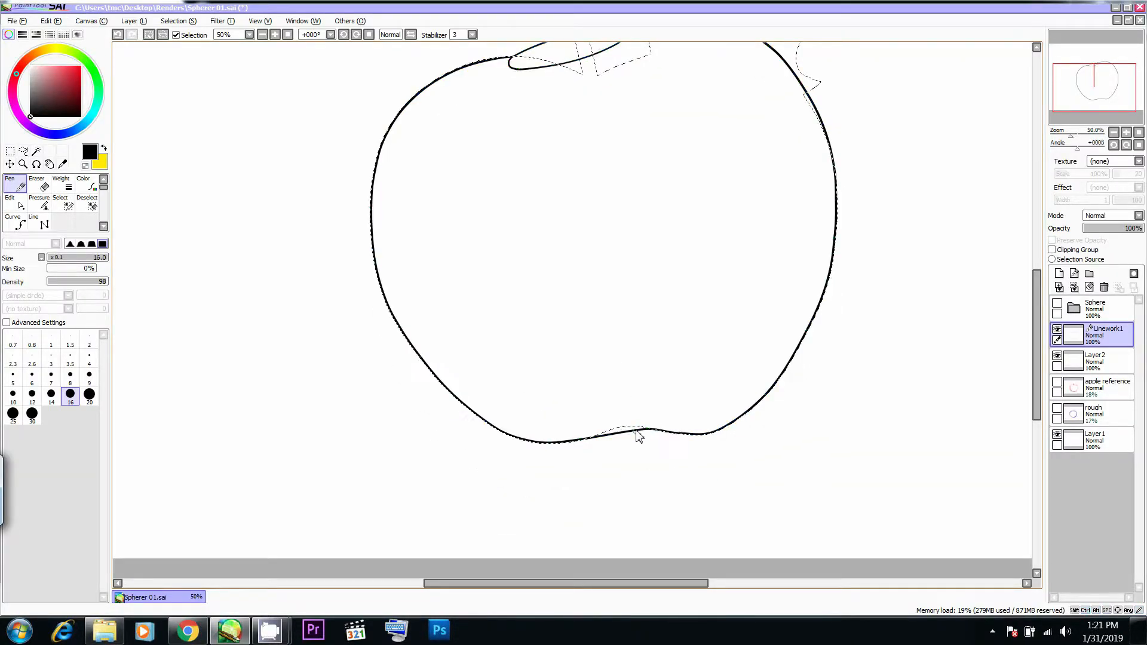
{"action": "key", "text": "alt+Tab"}
{"action": "key", "text": "alt+Tab"}
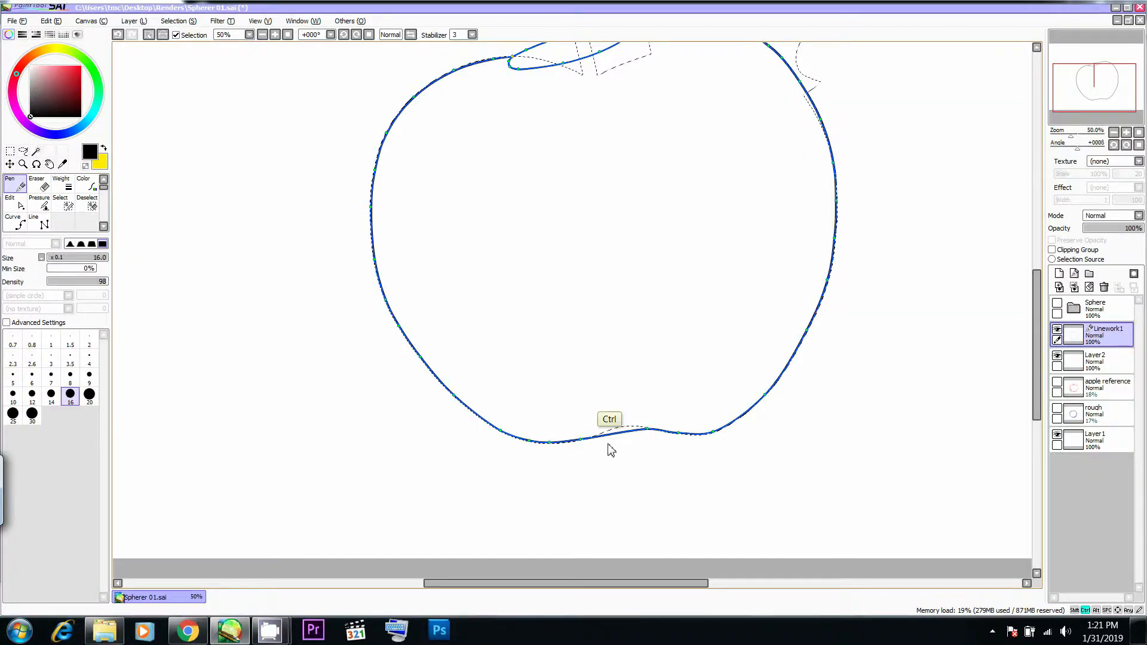
- Thin out the ellipse's lower edge by reducing the pressure at its lower control points, guided by the apple photo in Chrome
{"action": "scroll", "coordinate": [645, 439], "scroll_direction": "up", "scroll_amount": 2}
{"action": "scroll", "coordinate": [643, 406], "scroll_direction": "up", "scroll_amount": 1}
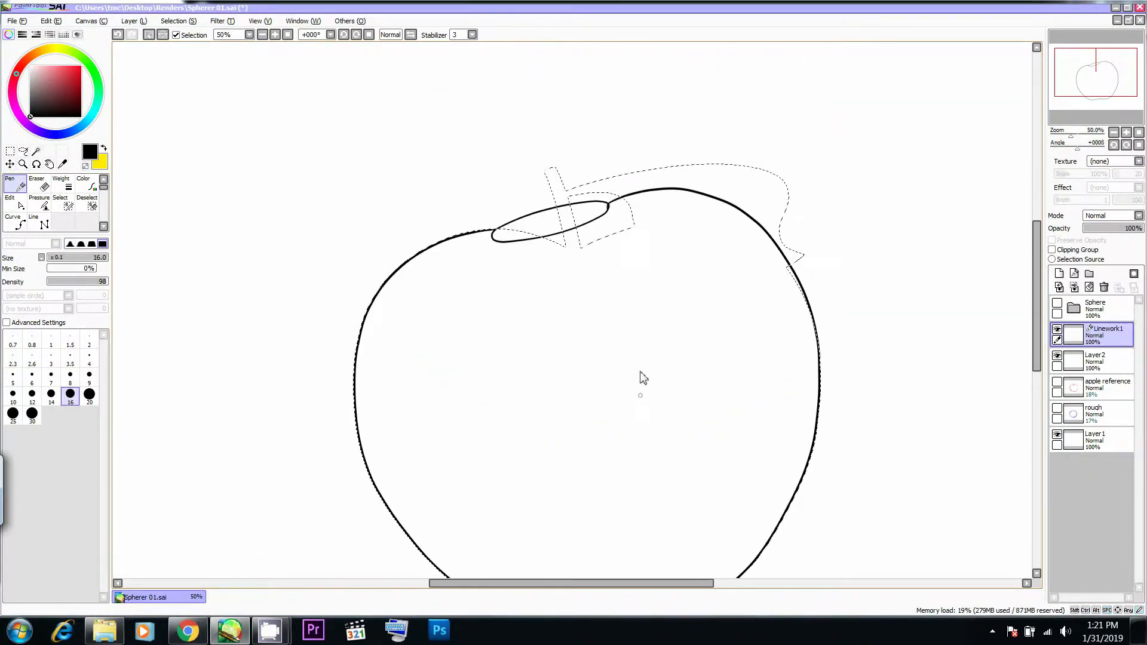
{"action": "key", "text": "alt+Tab"}
{"action": "key", "text": "alt+Tab"}
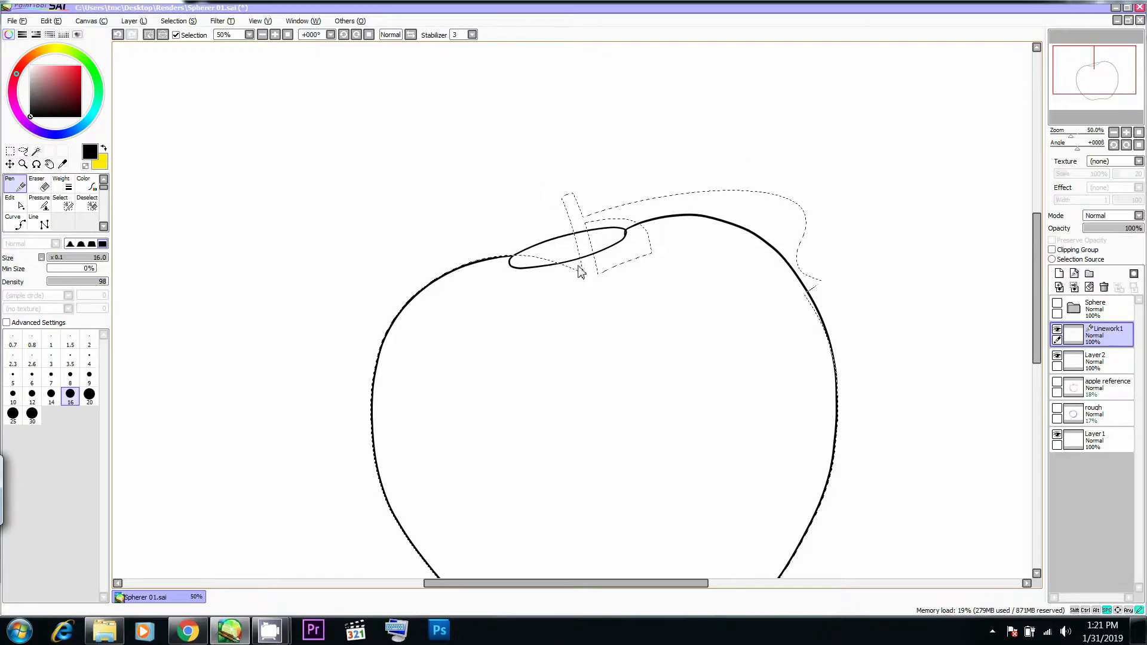
{"action": "key", "text": "alt+Tab"}
{"action": "key", "text": "alt+Tab"}
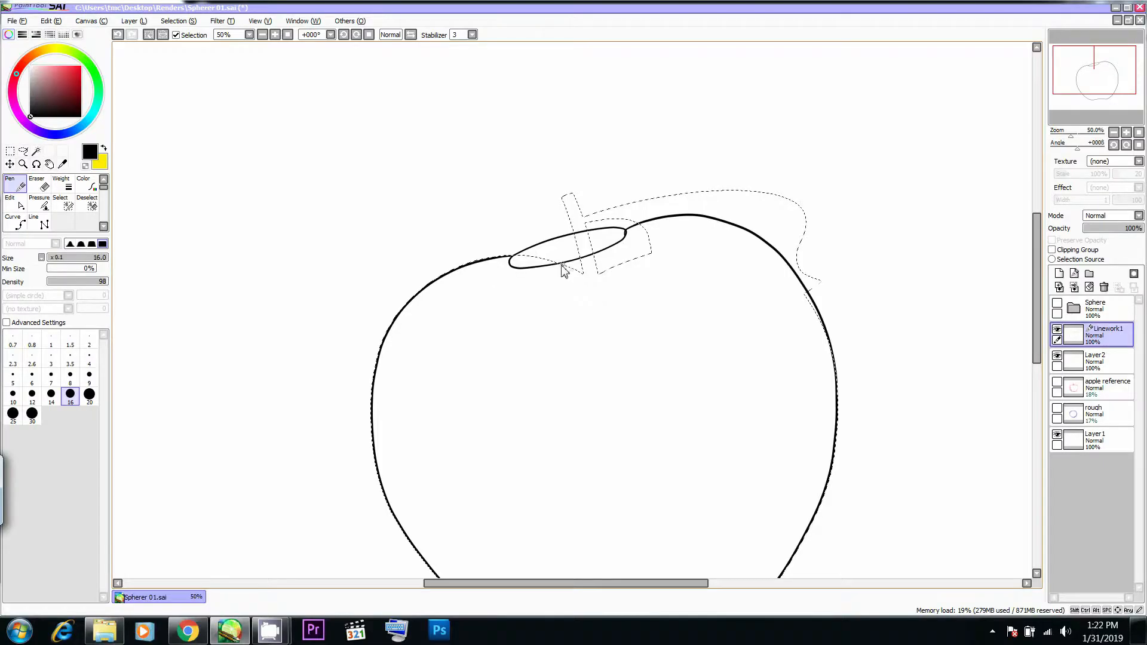
{"action": "key", "text": "v"}
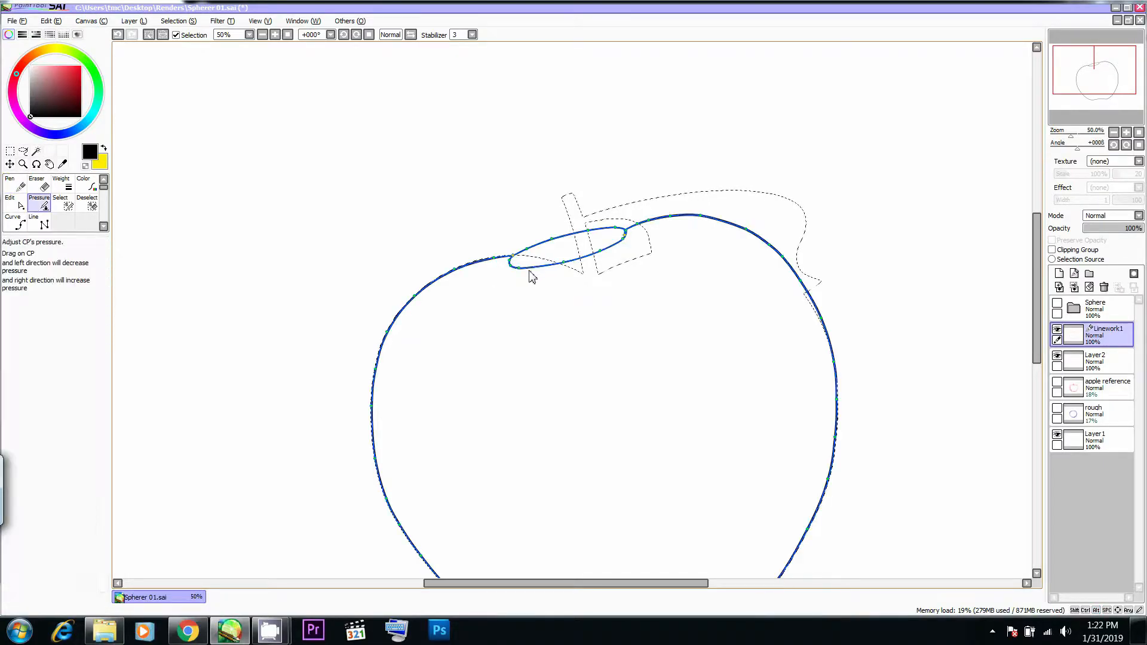
{"action": "left_click_drag", "start_coordinate": [522, 269], "coordinate": [501, 270]}
{"action": "key", "text": "alt+Tab"}
{"action": "key", "text": "alt+Tab"}
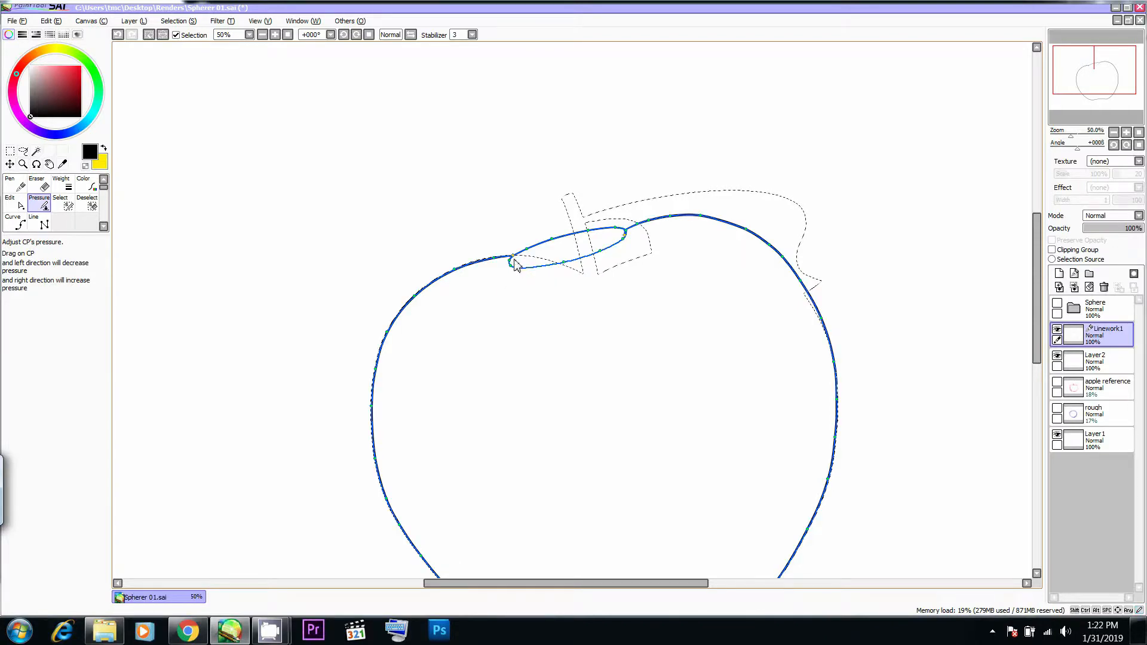
{"action": "key", "text": "alt+Tab"}
{"action": "key", "text": "alt+Tab"}
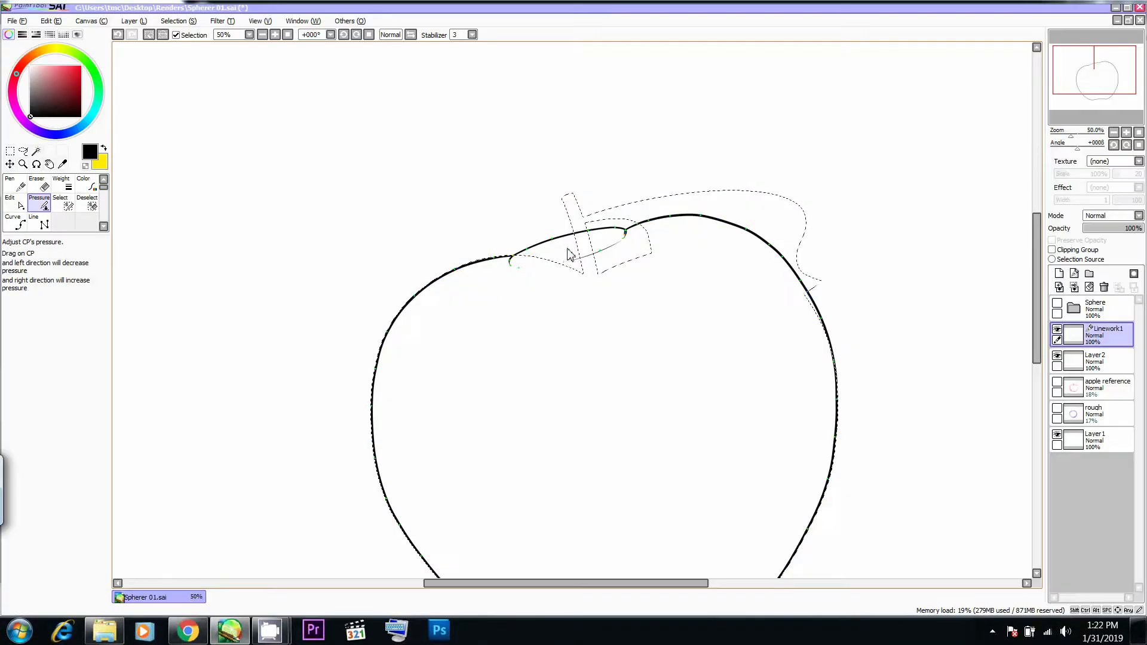
- Replace the old selection with one loaded from the current contents of the Linework1 layer
{"action": "key", "text": "n"}
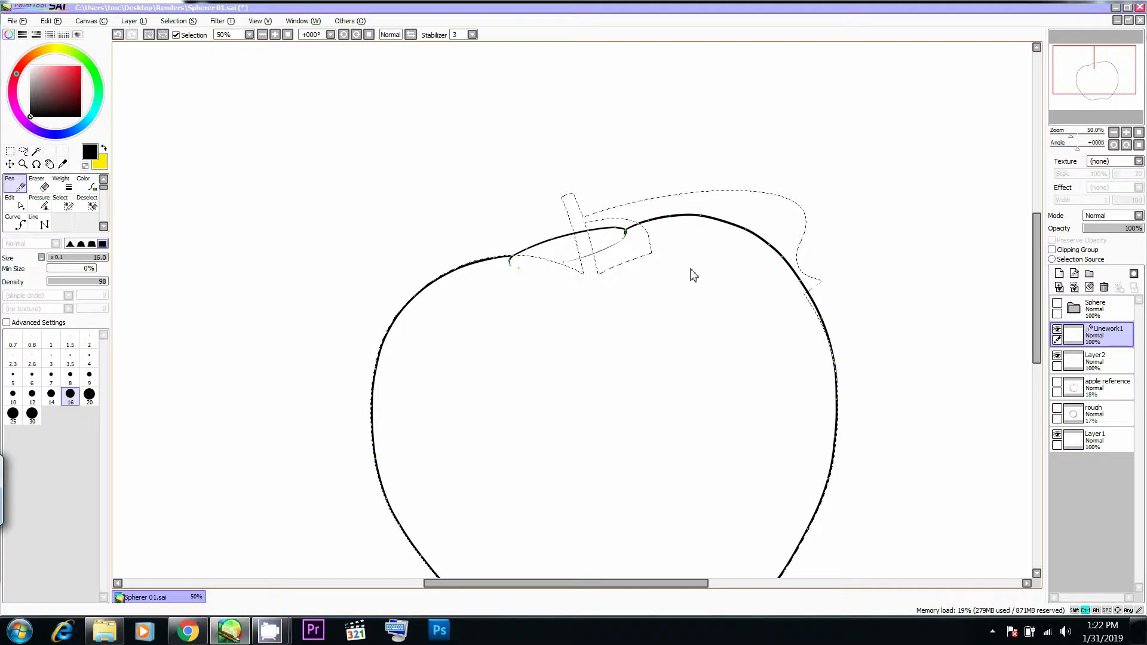
{"action": "left_click_drag", "start_coordinate": [668, 280], "coordinate": [674, 236]}
{"action": "left_click", "coordinate": [1076, 331], "text": "ctrl"}
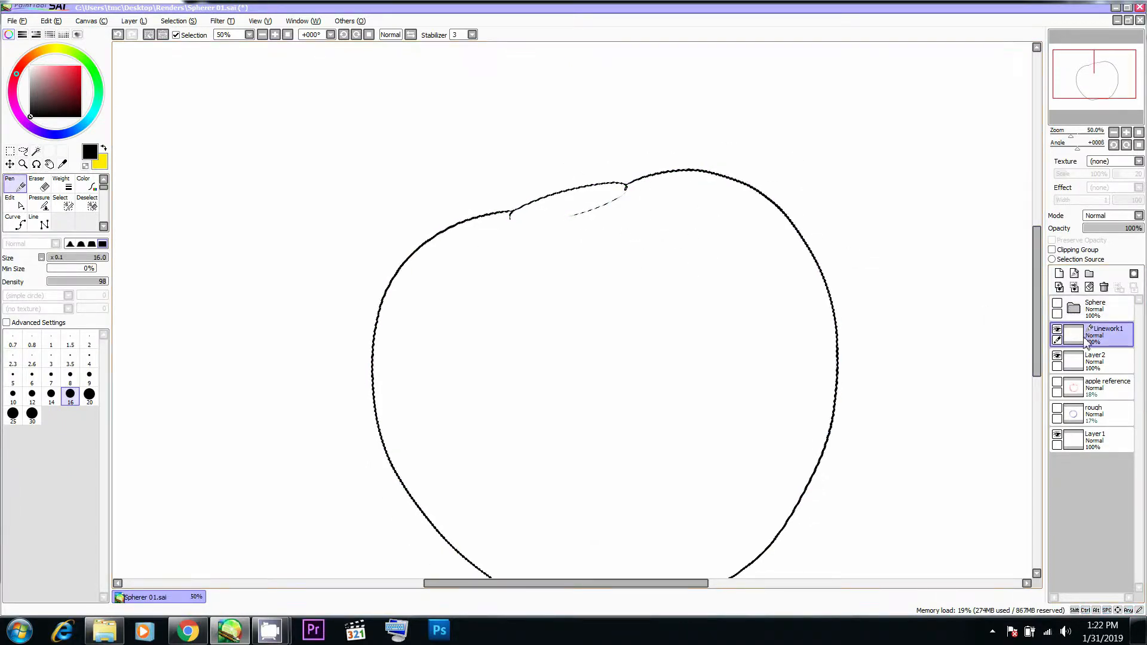
- Draw a curved stem rising from the hollow, with a small oval tip and two sides, following the apple photo in Chrome
{"action": "key", "text": "Tab"}
{"action": "key", "text": "alt+Tab"}
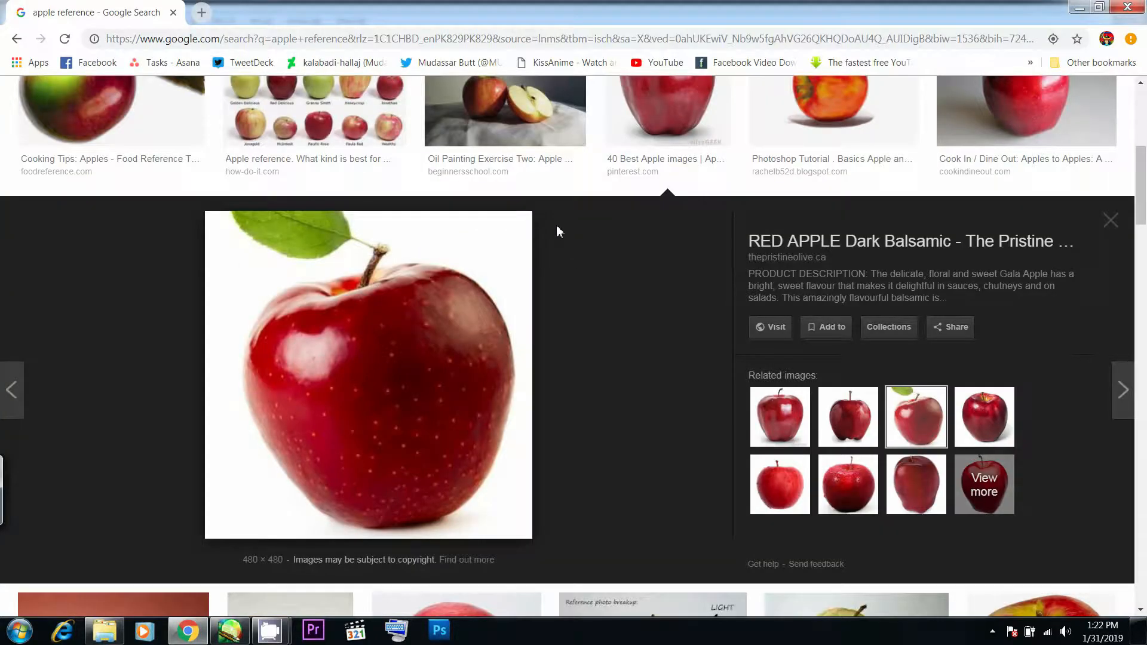
{"action": "key", "text": "alt+Tab"}
{"action": "left_click_drag", "start_coordinate": [583, 215], "coordinate": [571, 281]}
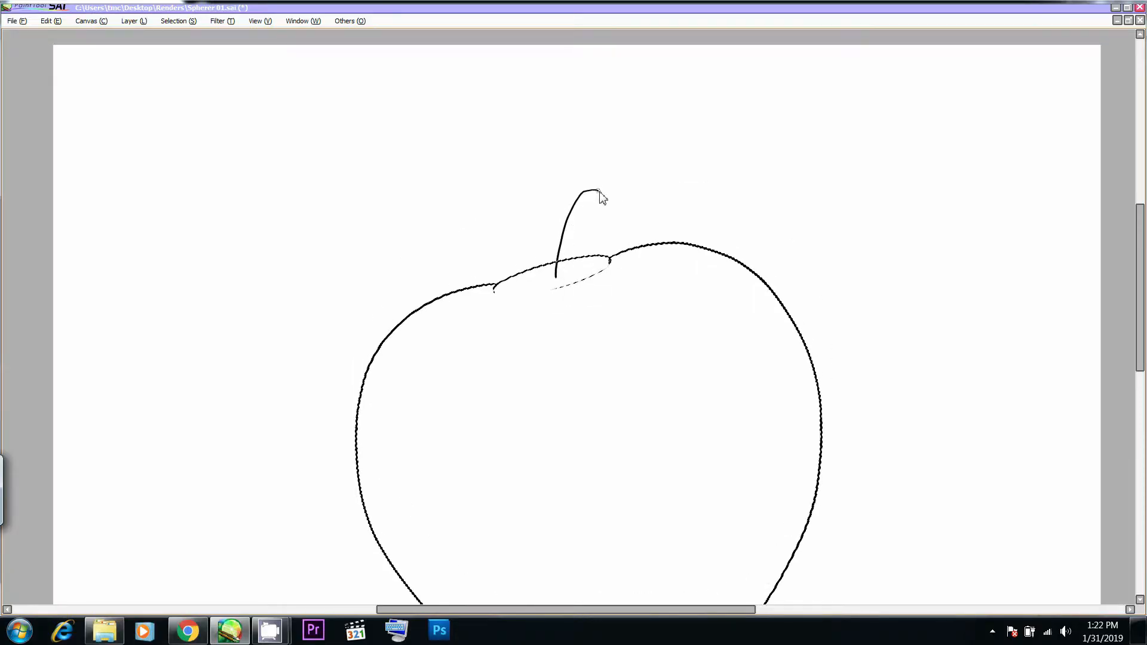
{"action": "key", "text": "ctrl"}
{"action": "left_click_drag", "start_coordinate": [603, 198], "coordinate": [604, 200]}
{"action": "left_click_drag", "start_coordinate": [595, 200], "coordinate": [603, 199]}
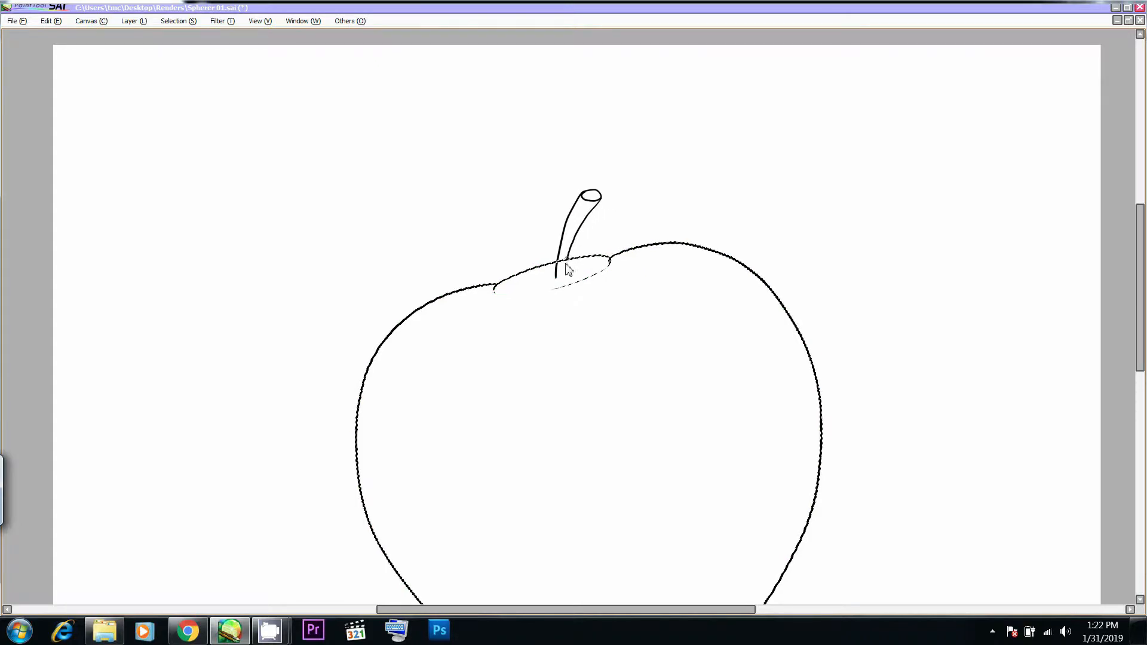
- Extend the lower ends of the stem's two side lines down into the hollow, comparing with the apple photo in Chrome
{"action": "key", "text": "alt+Tab"}
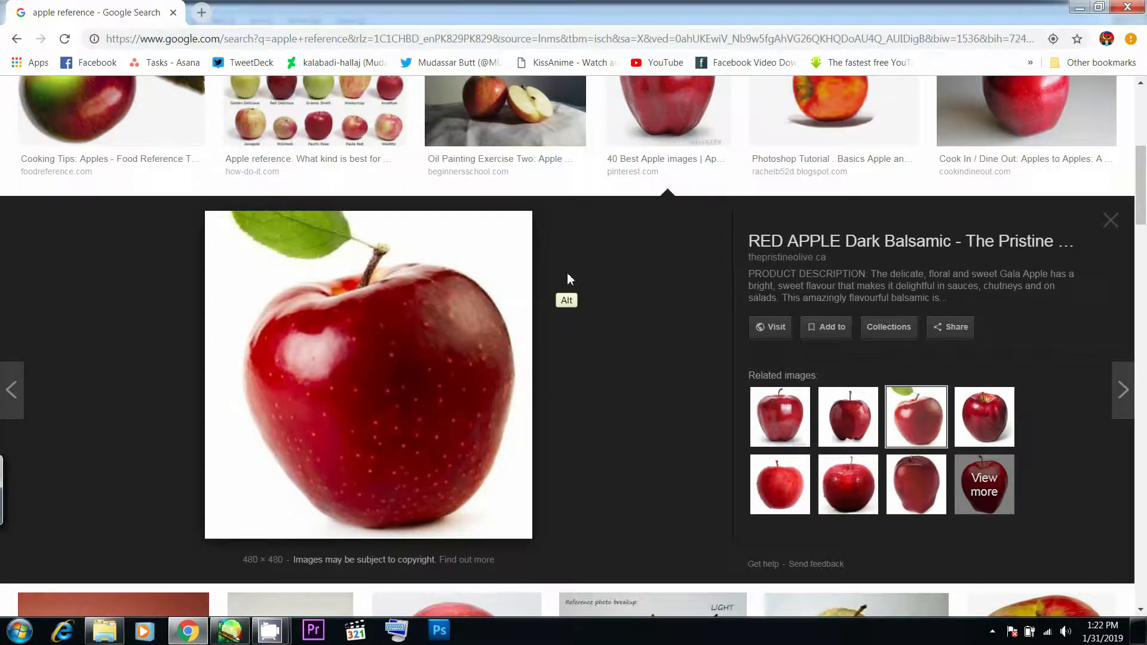
{"action": "key", "text": "alt+Tab"}
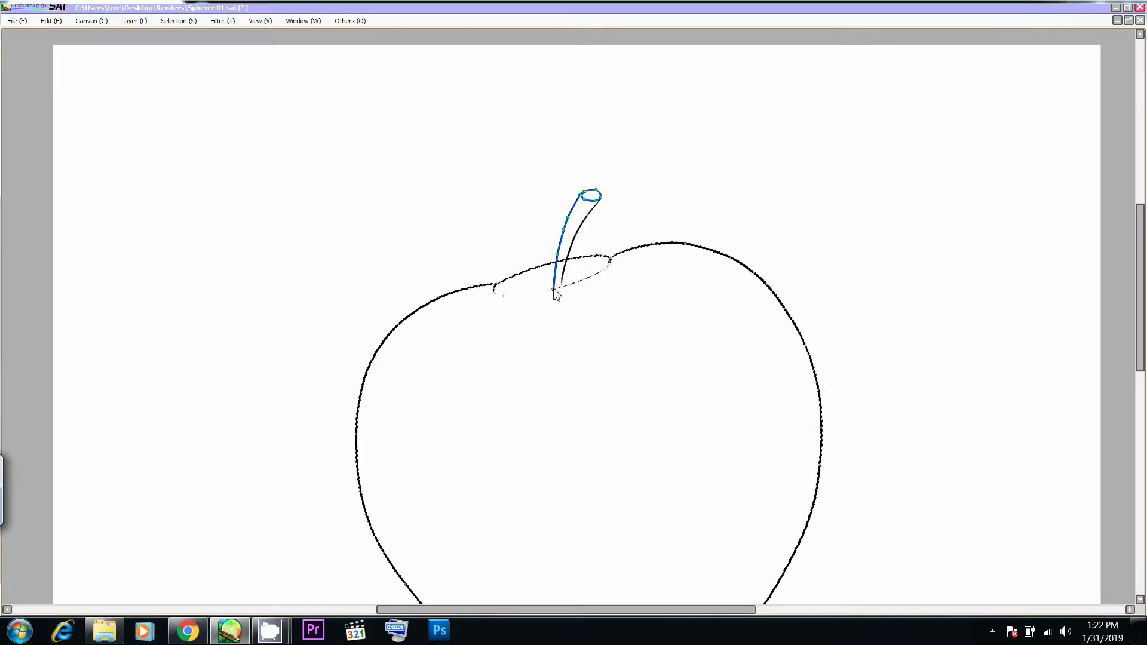
{"action": "key", "text": "alt+Tab"}
{"action": "key", "text": "alt+Tab"}
{"action": "key", "text": "ctrl"}
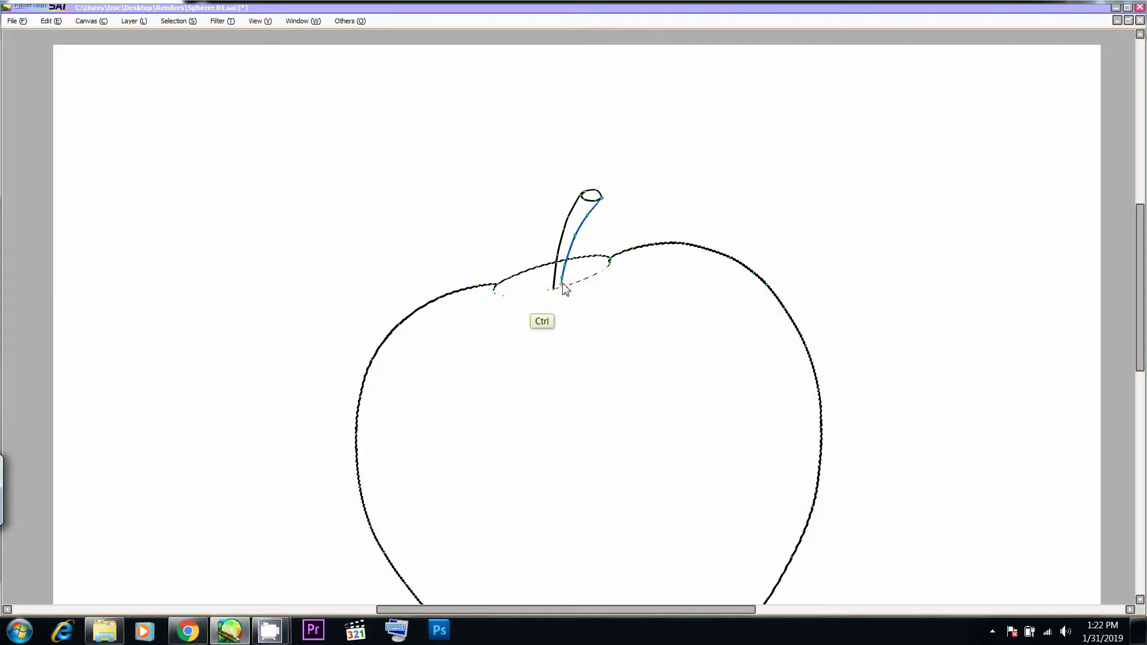
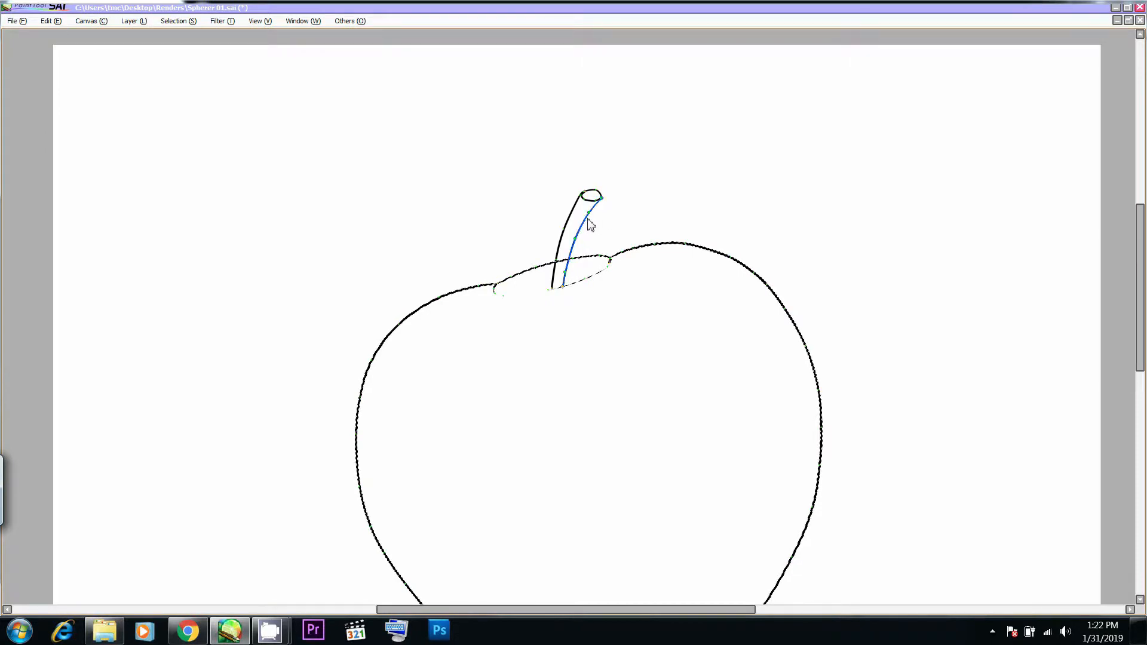
- Refine the stem's right side line and oval tip by moving their control points, checking the apple photo in Chrome
{"action": "mouse_move", "coordinate": [593, 221]}
{"action": "left_mouse_down"}
{"action": "mouse_move", "coordinate": [582, 222]}
{"action": "mouse_move", "coordinate": [621, 208]}
{"action": "mouse_move", "coordinate": [604, 204]}
{"action": "left_mouse_up"}
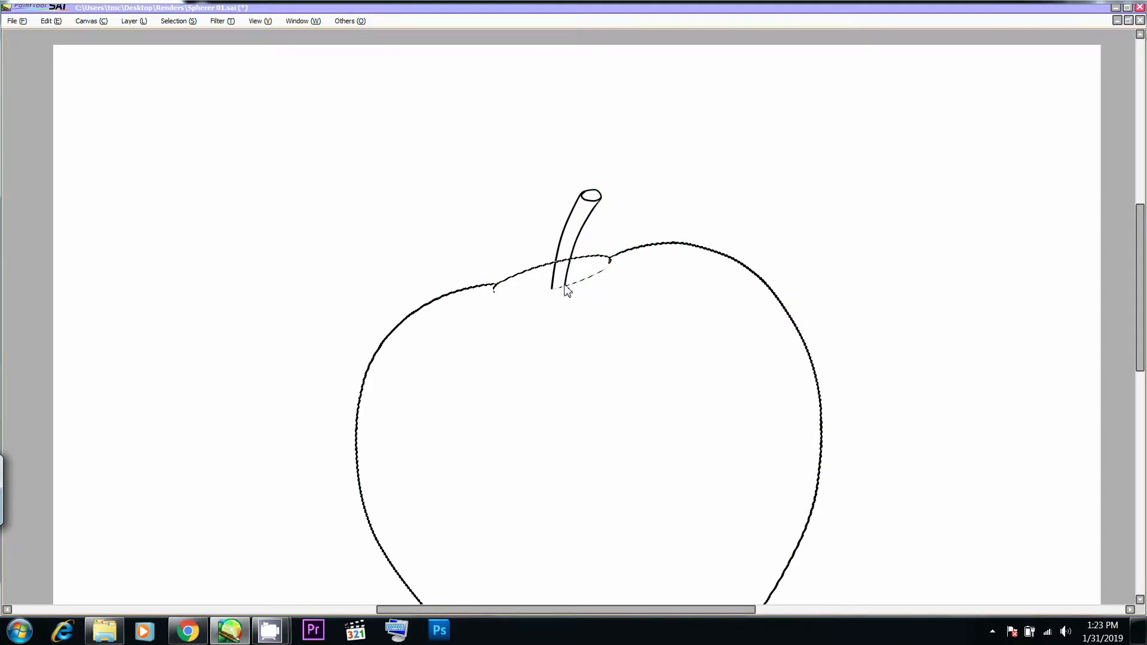
{"action": "left_click_drag", "start_coordinate": [577, 246], "coordinate": [591, 209]}
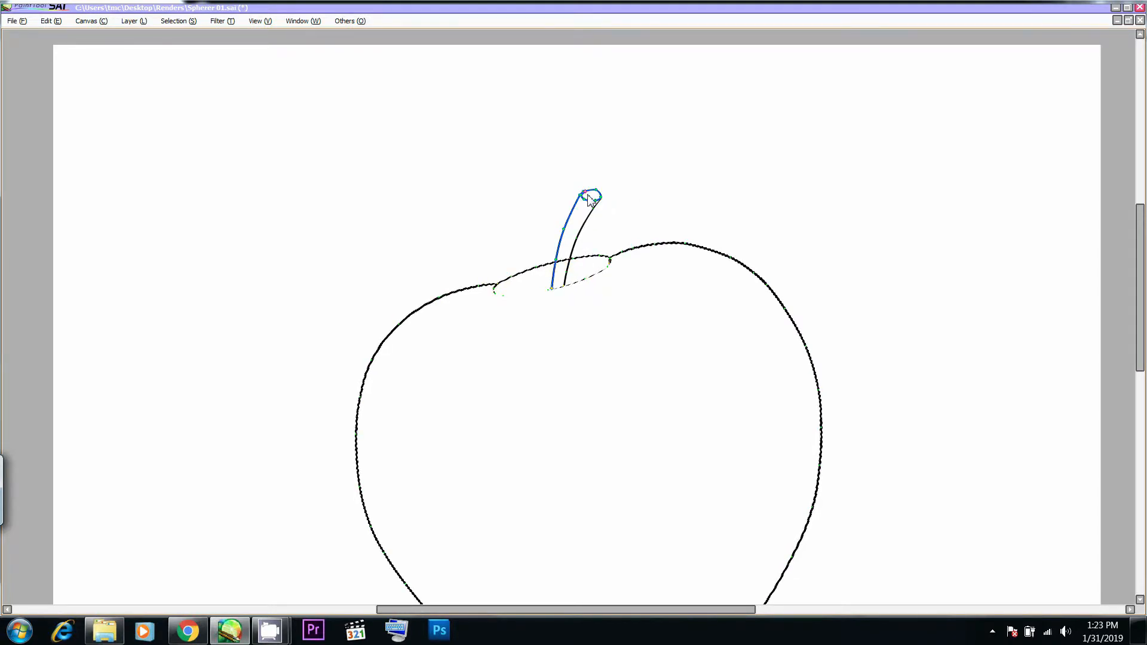
{"action": "left_click_drag", "start_coordinate": [587, 192], "coordinate": [592, 202]}
{"action": "left_click_drag", "start_coordinate": [582, 198], "coordinate": [589, 203]}
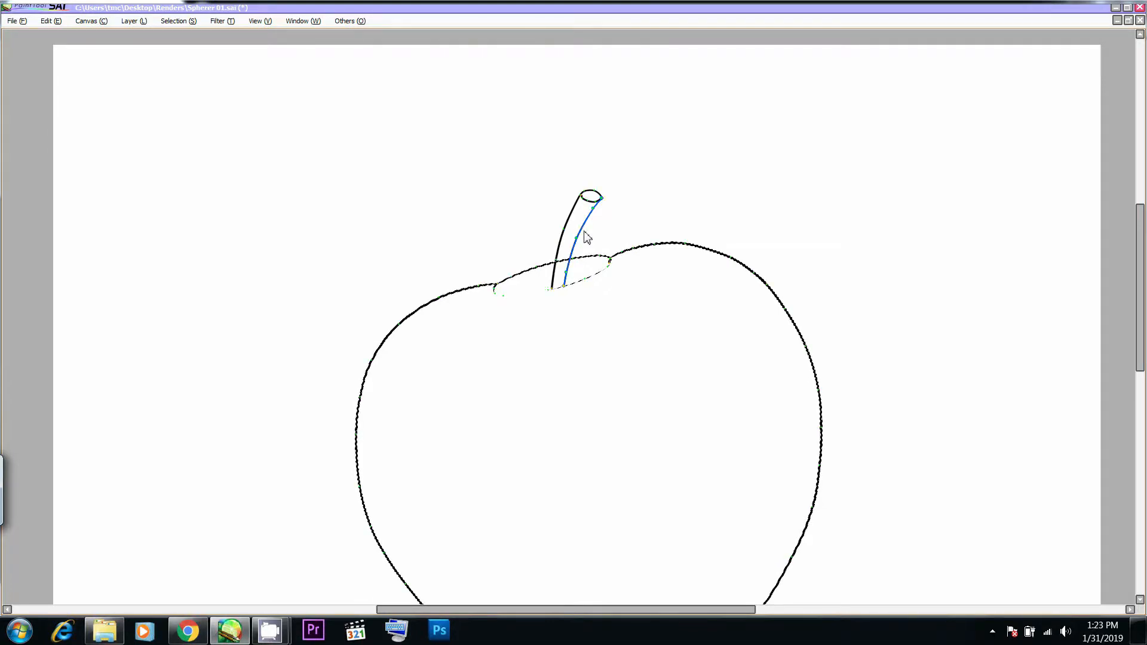
{"action": "key", "text": "alt+Tab"}
- Adjust the bend of the stem's left side line by moving its middle control point, following the apple photo in Chrome
{"action": "key", "text": "alt+Tab"}
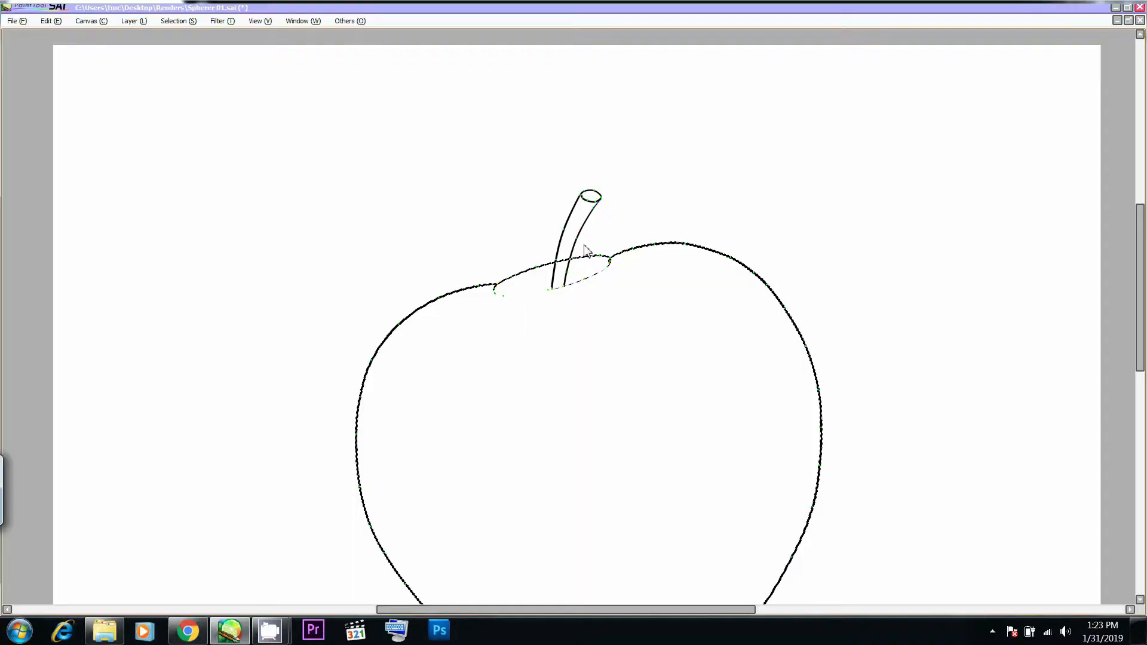
{"action": "key", "text": "alt+Tab"}
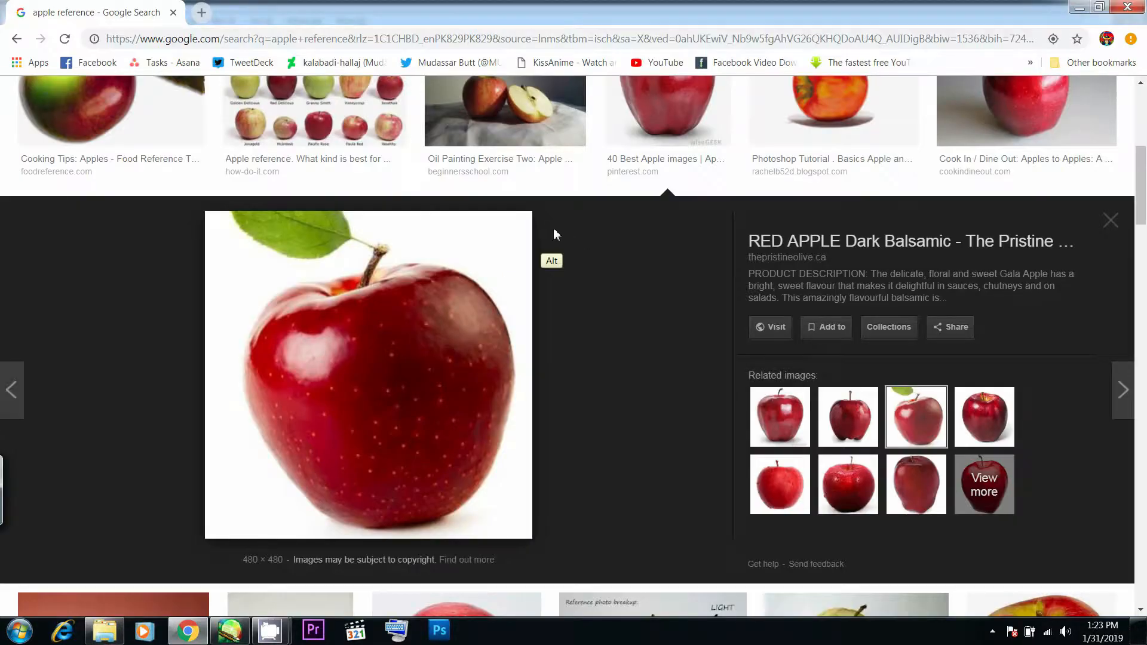
{"action": "key", "text": "alt+Tab"}
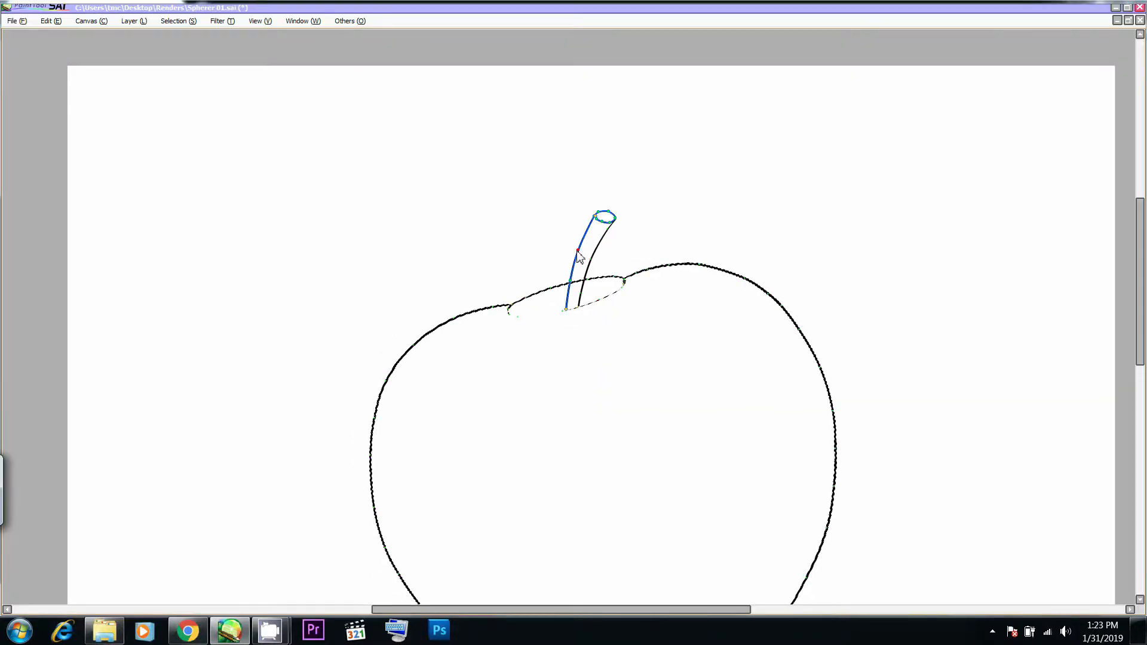
{"action": "key", "text": "alt+Tab"}
{"action": "key", "text": "alt+Tab"}
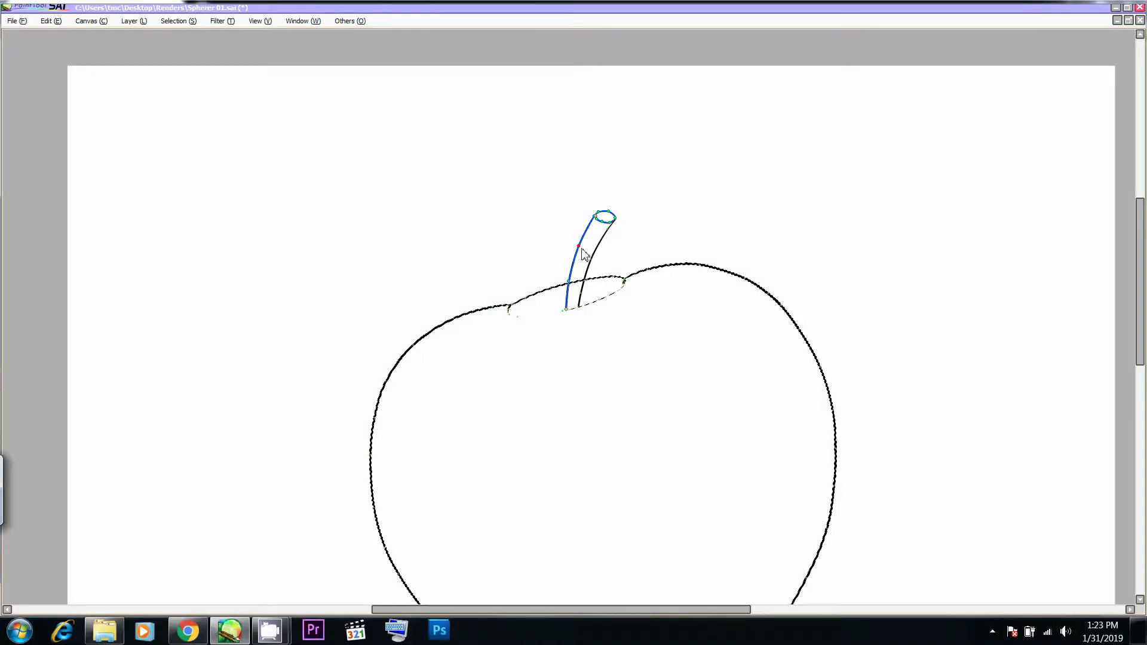
{"action": "key", "text": "alt+Tab"}
{"action": "key", "text": "alt+Tab"}
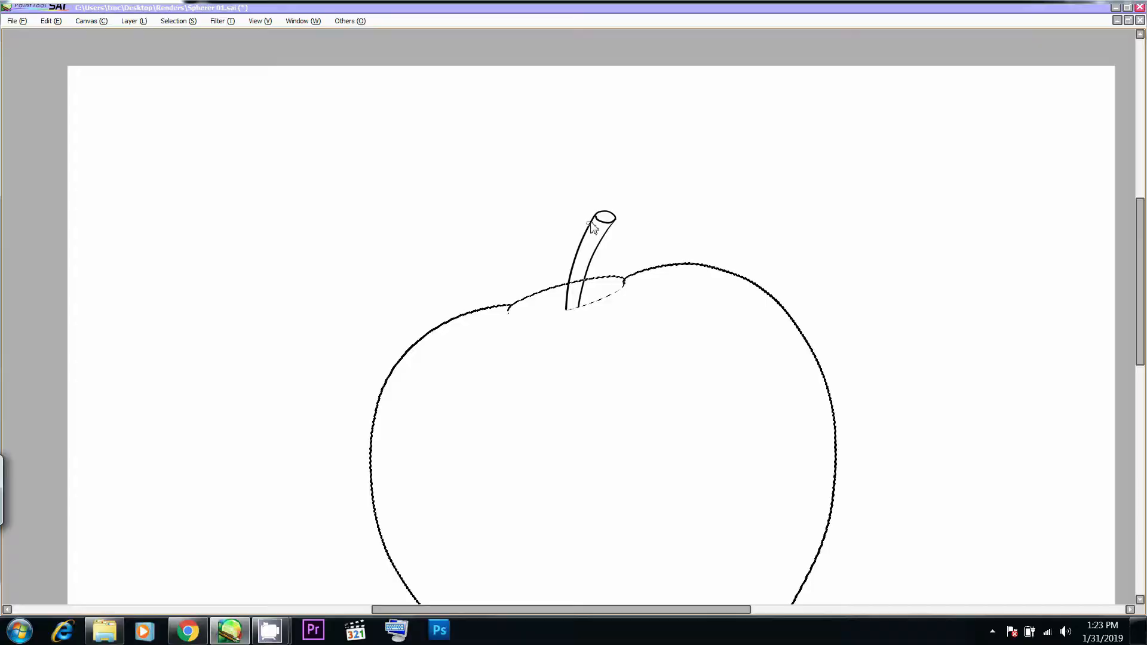
- Draw a short tapering leaf stalk extending left from just below the stem's tip, following the apple photo in Chrome
{"action": "left_click_drag", "start_coordinate": [555, 213], "coordinate": [518, 213]}
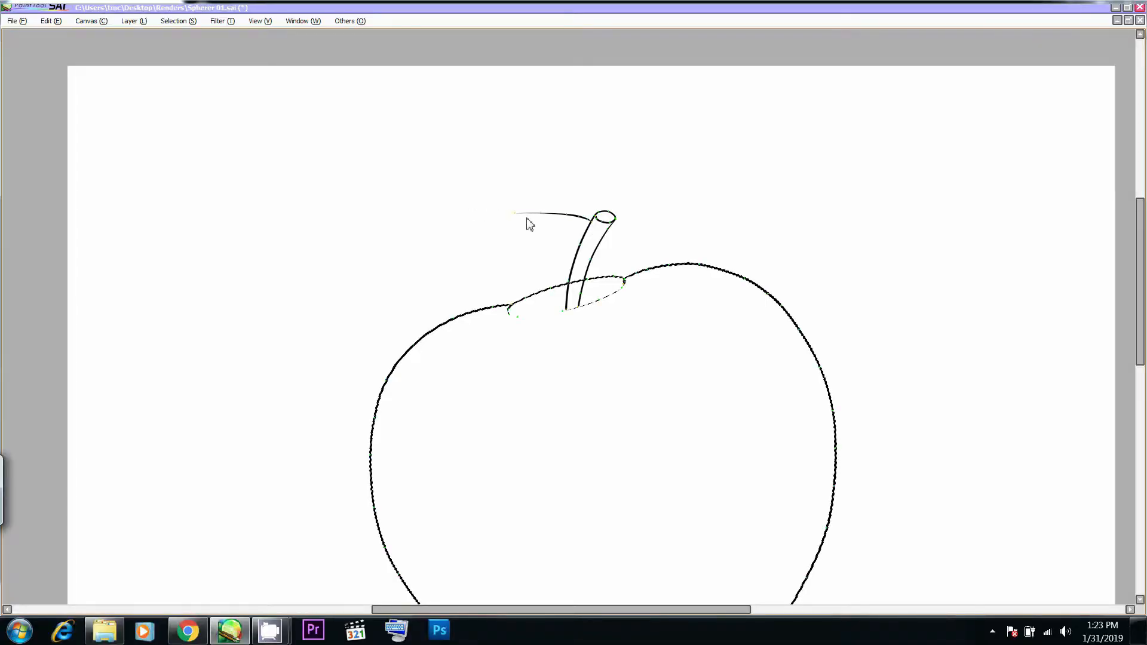
{"action": "key", "text": "alt+Tab"}
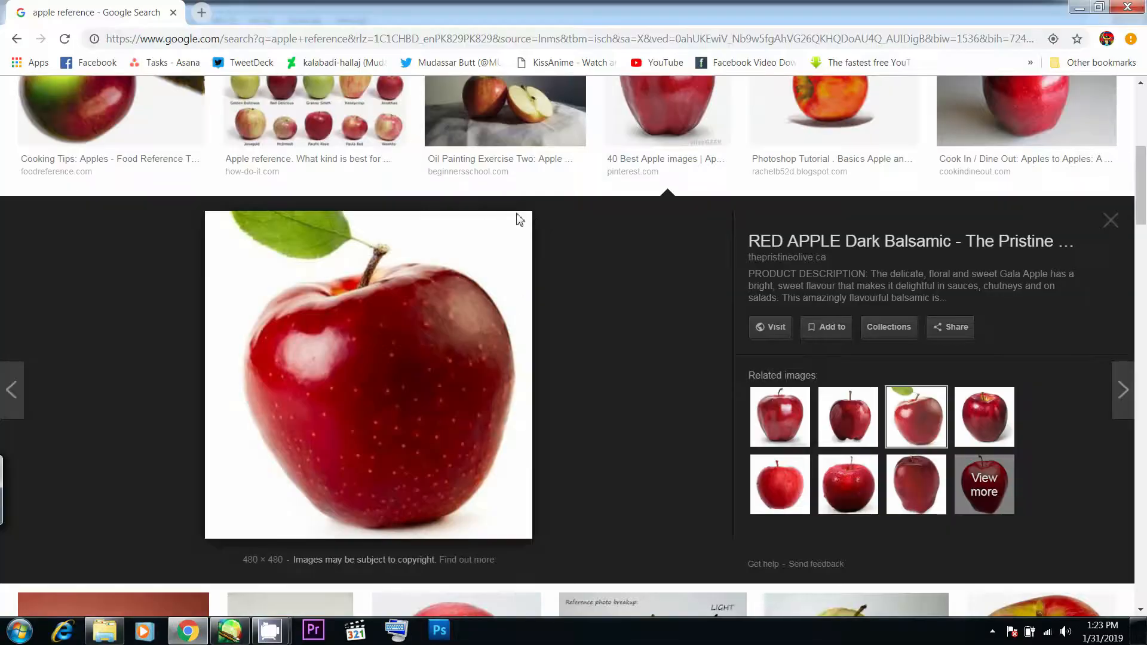
{"action": "key", "text": "alt+Tab"}
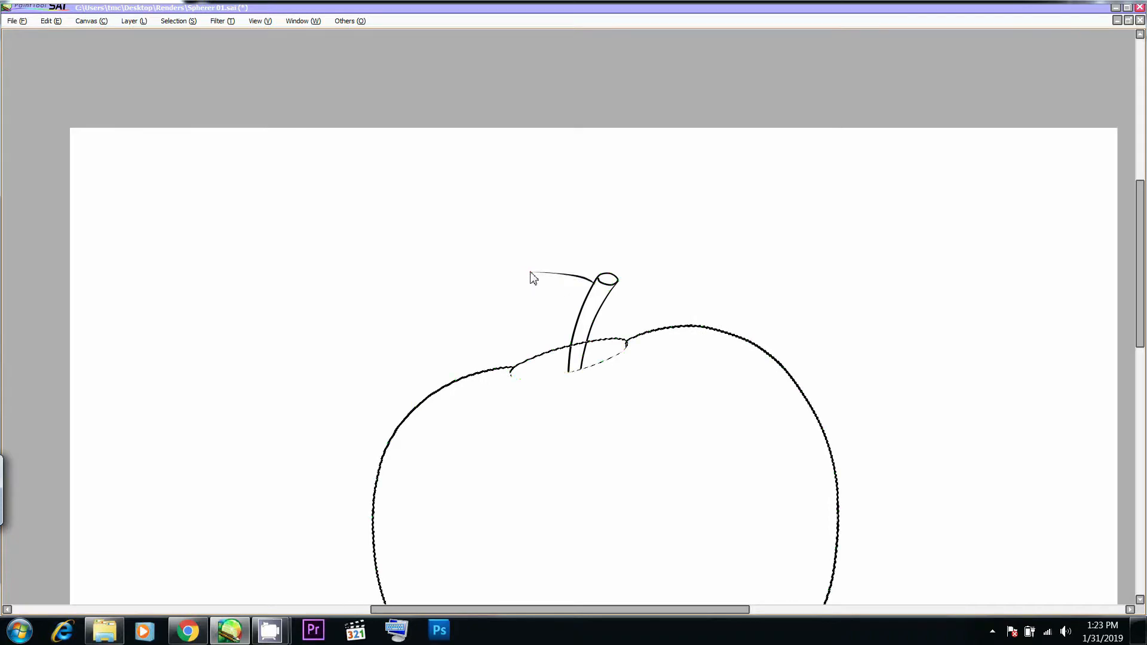
{"action": "left_click_drag", "start_coordinate": [579, 277], "coordinate": [569, 276]}
{"action": "key", "text": "alt+Tab"}
{"action": "key", "text": "alt+Tab"}
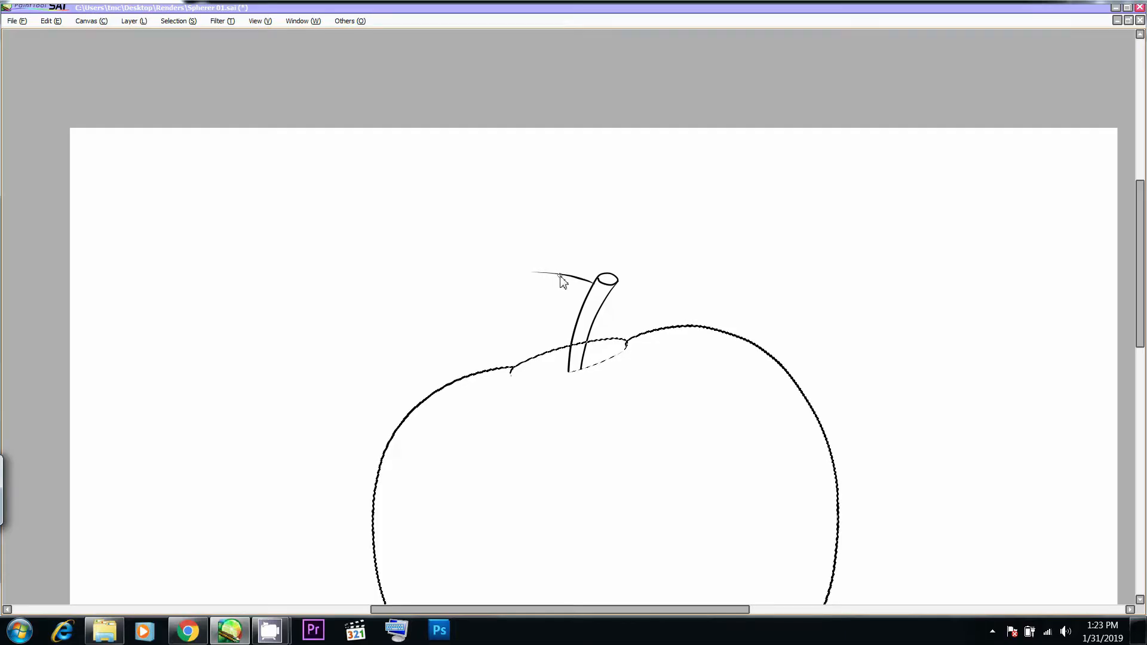
{"action": "key", "text": "ctrl+z"}
- Draw the leaf's upper and lower edges outward from the stalk, comparing the shape with the apple photo in Chrome
{"action": "left_click_drag", "start_coordinate": [570, 275], "coordinate": [558, 257]}
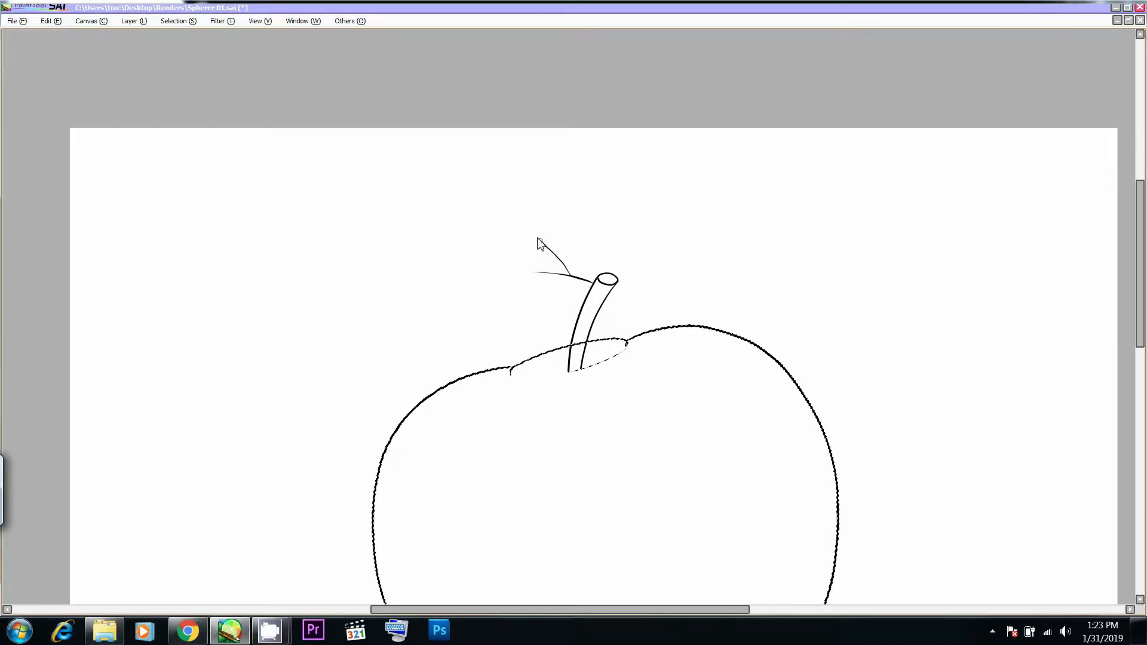
{"action": "left_click_drag", "start_coordinate": [264, 218], "coordinate": [261, 222]}
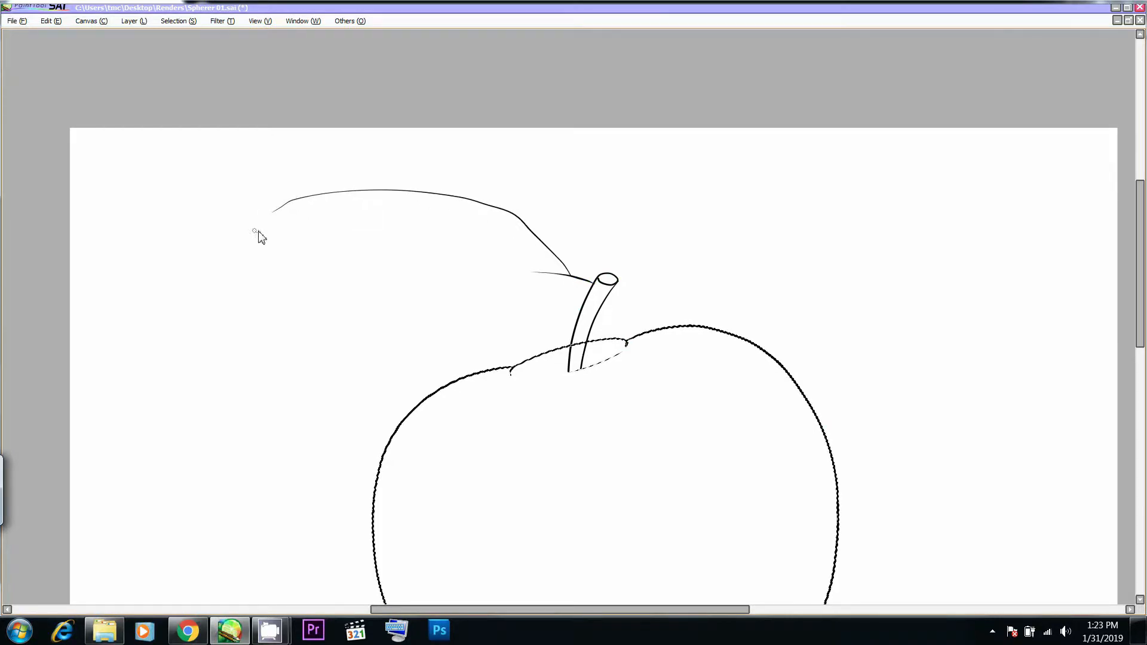
{"action": "left_click_drag", "start_coordinate": [573, 283], "coordinate": [459, 308]}
{"action": "left_click_drag", "start_coordinate": [305, 285], "coordinate": [255, 233]}
{"action": "key", "text": "alt+Tab"}
{"action": "key", "text": "alt+Tab"}
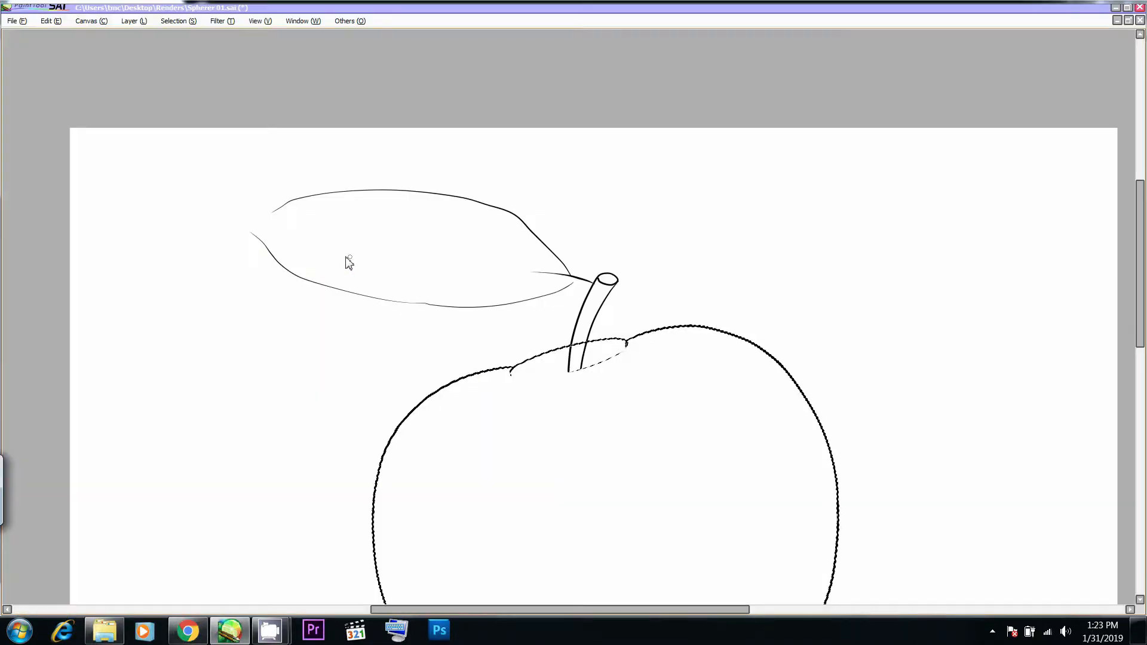
- Shorten the leaf outline, round its upper and lower edges, and join their far ends in a pointed tip
{"action": "mouse_move", "coordinate": [252, 231]}
{"action": "left_mouse_down", "text": "shift"}
{"action": "mouse_move", "coordinate": [325, 206]}
{"action": "mouse_move", "coordinate": [297, 208]}
{"action": "mouse_move", "coordinate": [435, 189]}
{"action": "left_mouse_up", "text": "shift"}
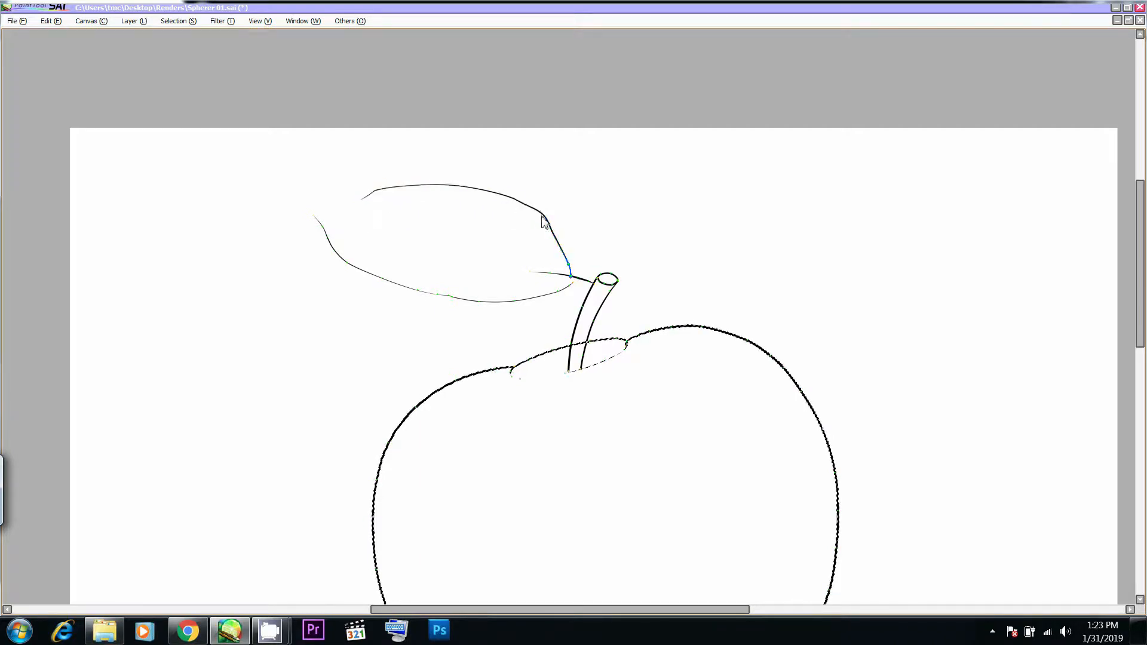
{"action": "left_click_drag", "start_coordinate": [542, 216], "coordinate": [528, 217], "text": "shift"}
{"action": "left_click_drag", "start_coordinate": [449, 297], "coordinate": [449, 304]}
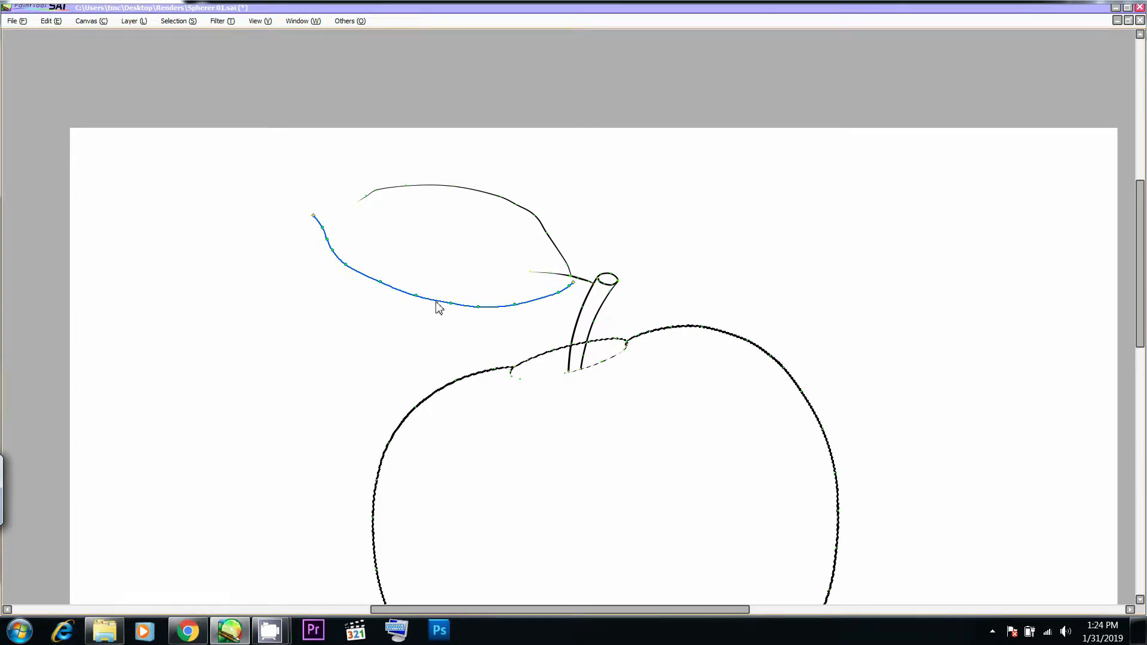
{"action": "left_click_drag", "start_coordinate": [450, 304], "coordinate": [451, 308]}
{"action": "left_click_drag", "start_coordinate": [477, 308], "coordinate": [464, 313]}
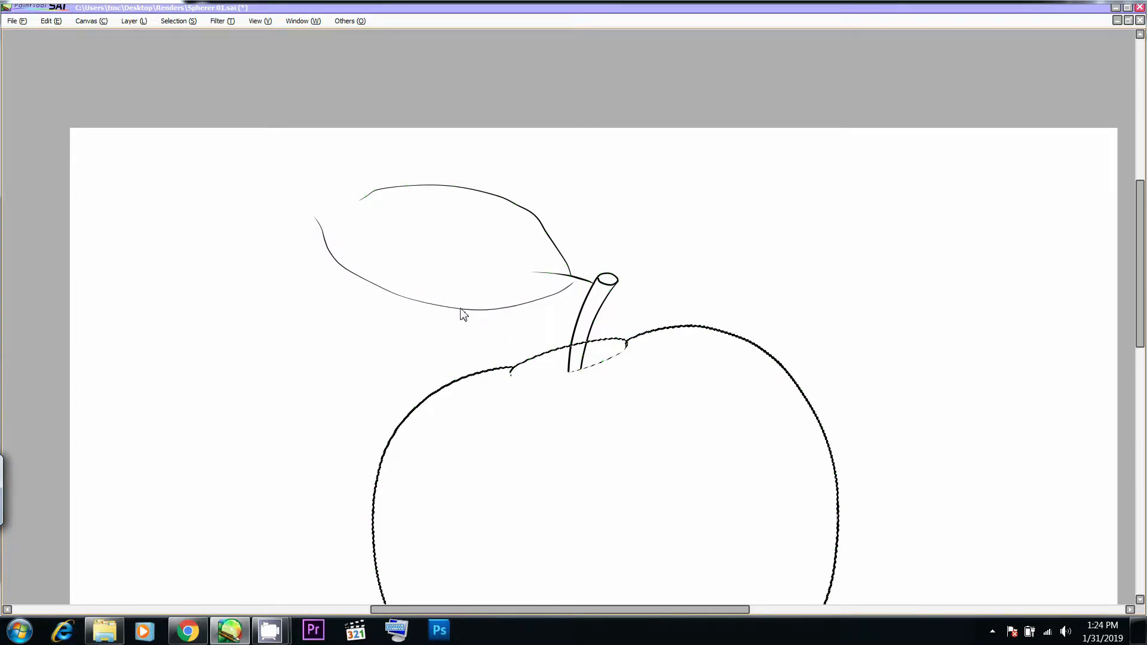
{"action": "left_click_drag", "start_coordinate": [321, 216], "coordinate": [358, 202]}
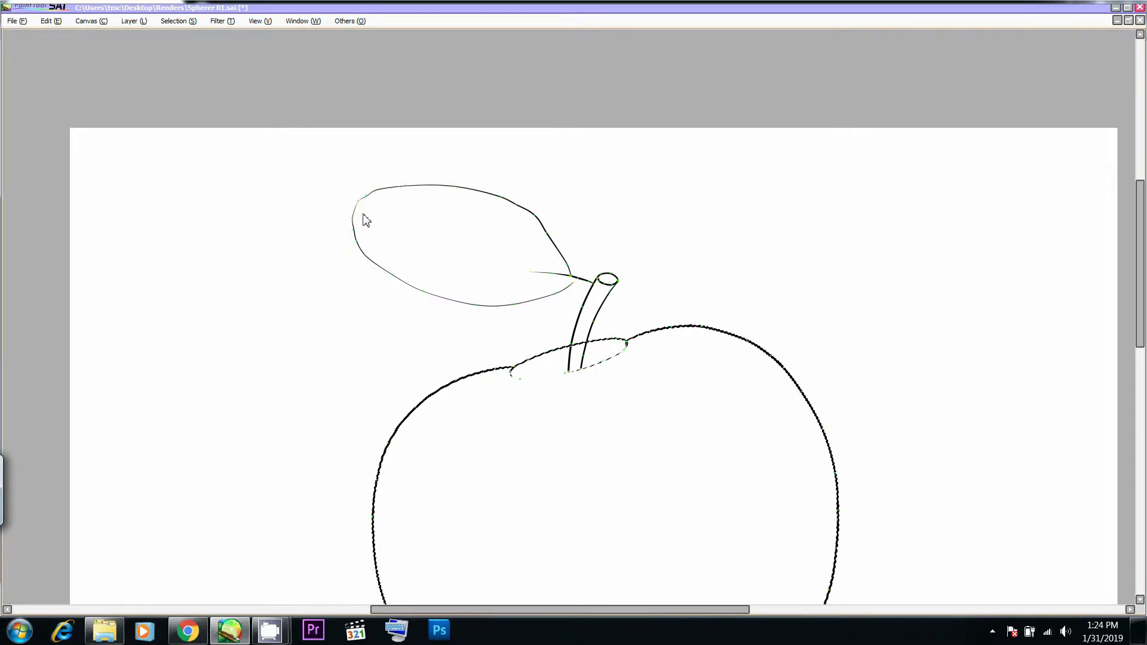
{"action": "left_click_drag", "start_coordinate": [359, 201], "coordinate": [349, 205]}
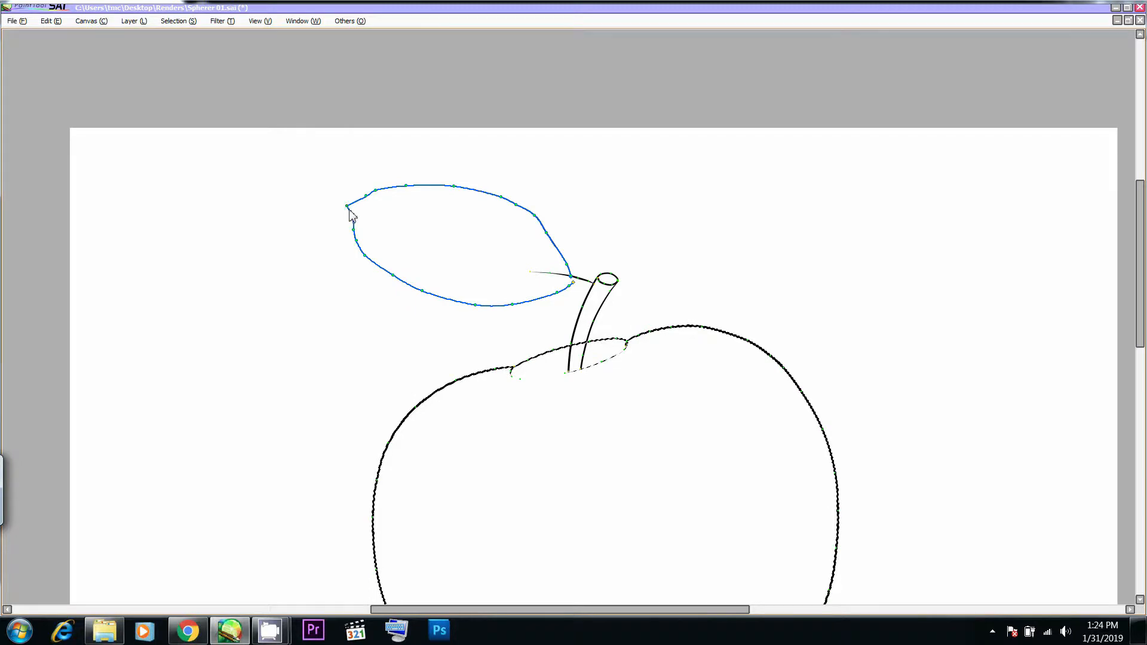
- Smooth the leaf's outline by adjusting control points near the tip and along the upper and lower edges
{"action": "left_click_drag", "start_coordinate": [365, 199], "coordinate": [380, 192]}
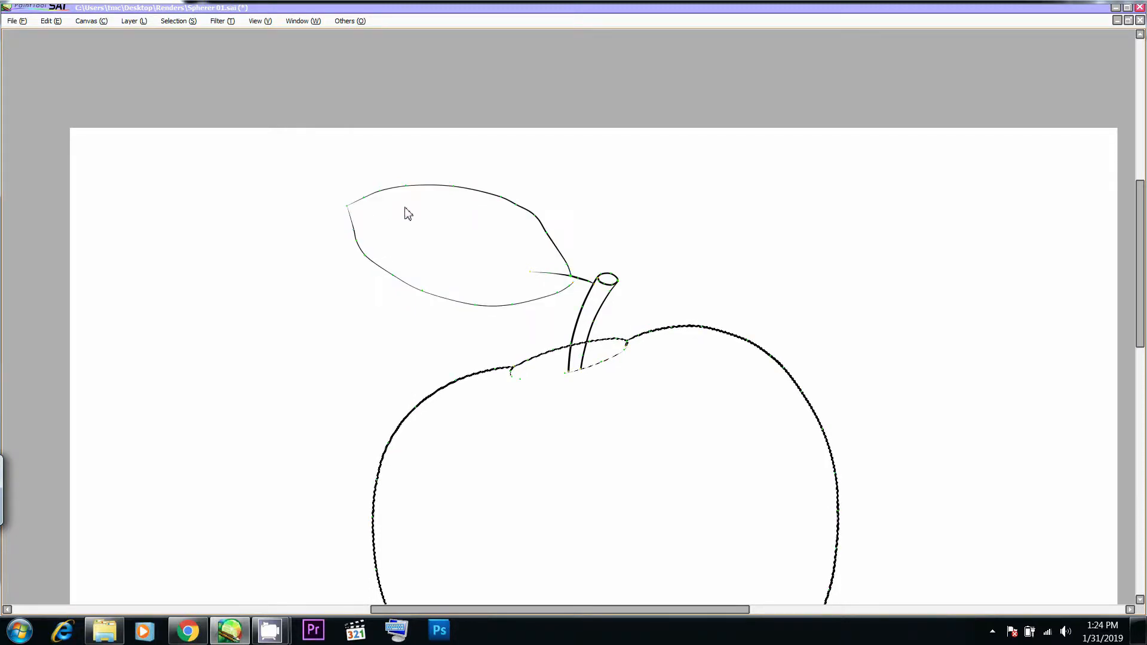
{"action": "left_click", "coordinate": [534, 215], "text": "alt"}
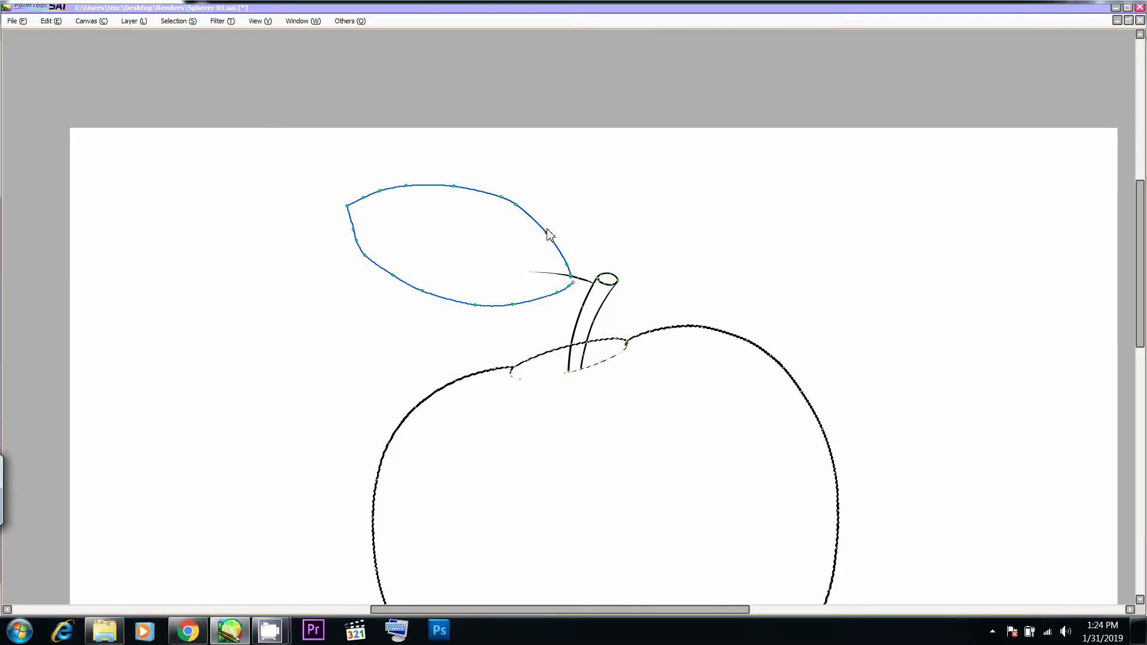
{"action": "left_click_drag", "start_coordinate": [534, 216], "coordinate": [535, 218]}
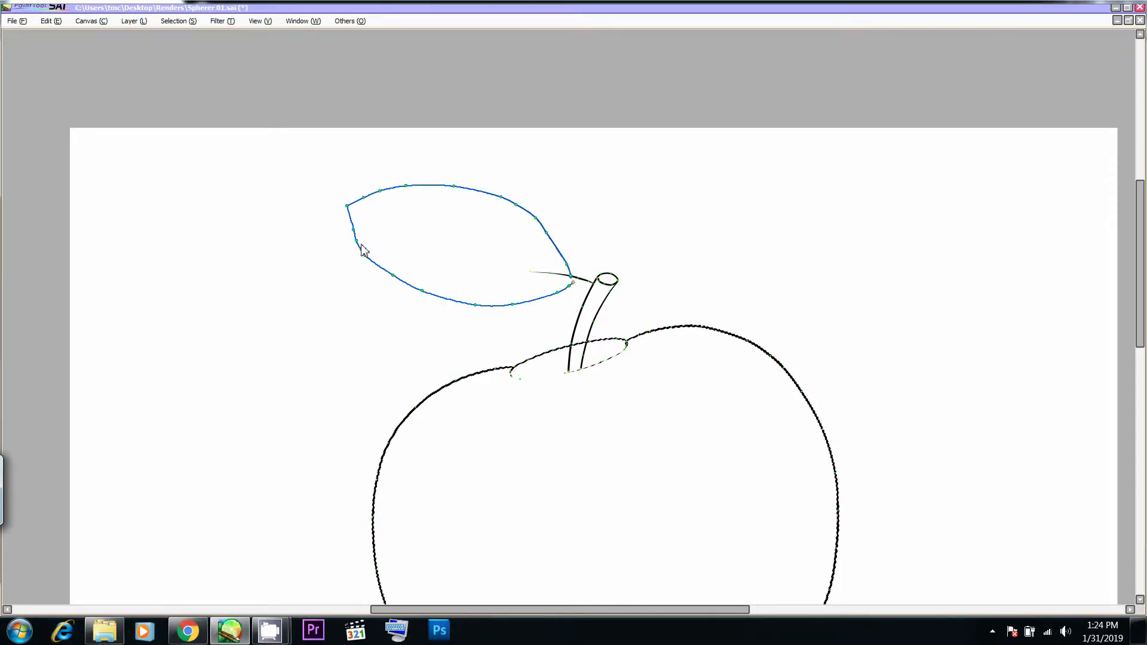
{"action": "left_click_drag", "start_coordinate": [353, 230], "coordinate": [355, 229]}
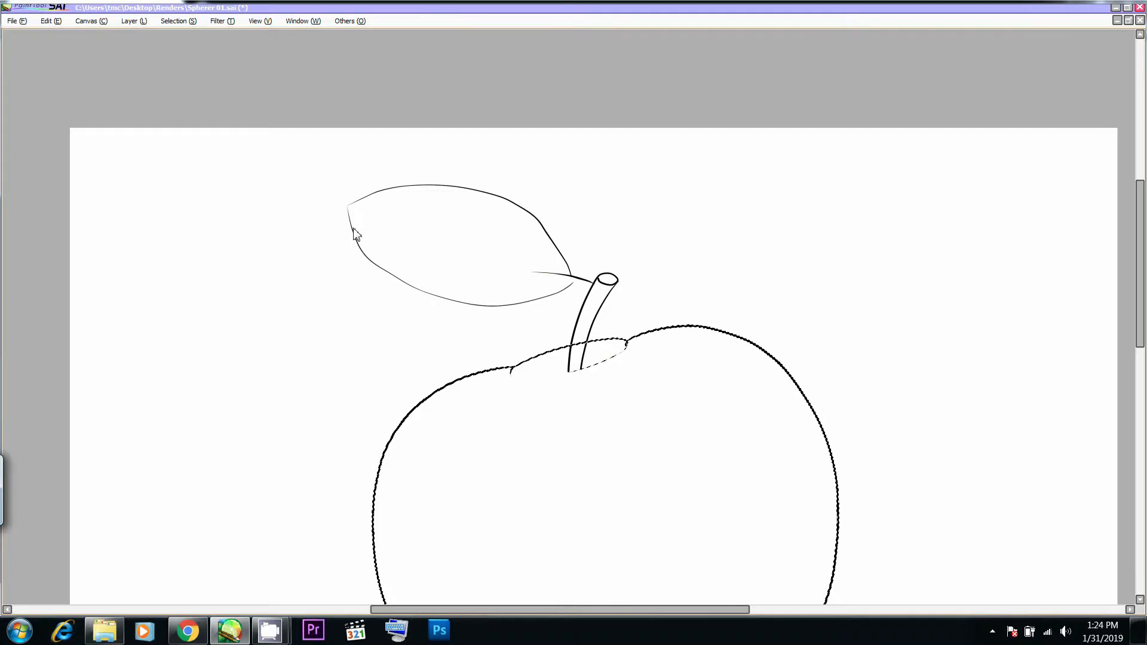
{"action": "left_click_drag", "start_coordinate": [395, 282], "coordinate": [430, 297]}
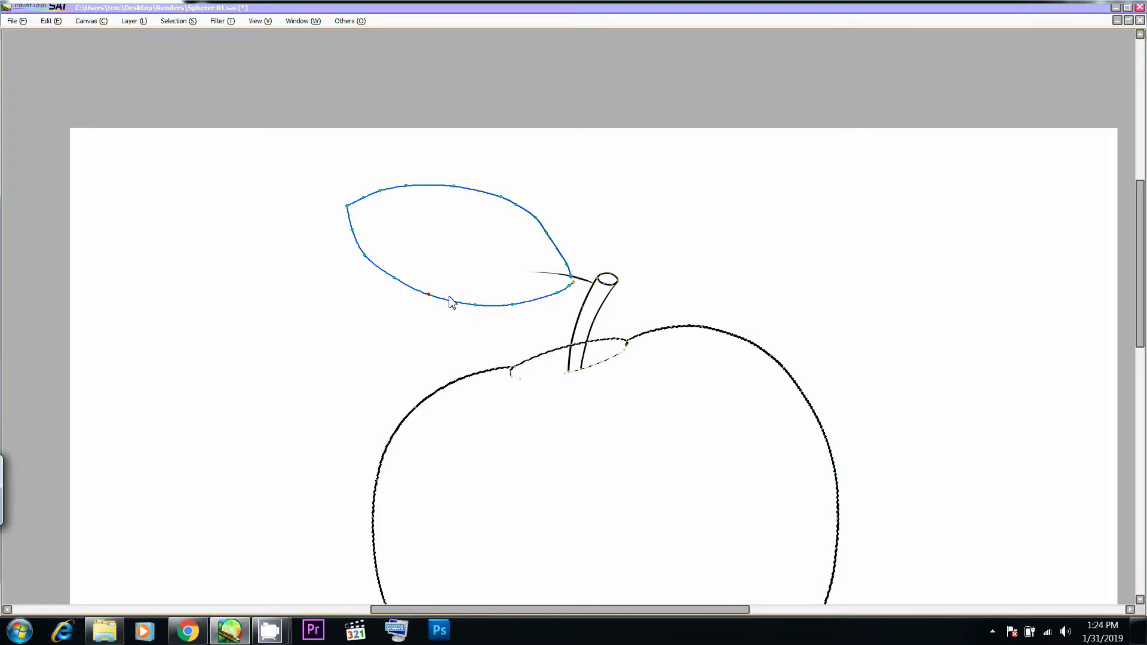
- Close the leaf's base at the stalk and lower its pointed tip, checking the apple photo in Chrome
{"action": "left_click_drag", "start_coordinate": [572, 279], "coordinate": [576, 279]}
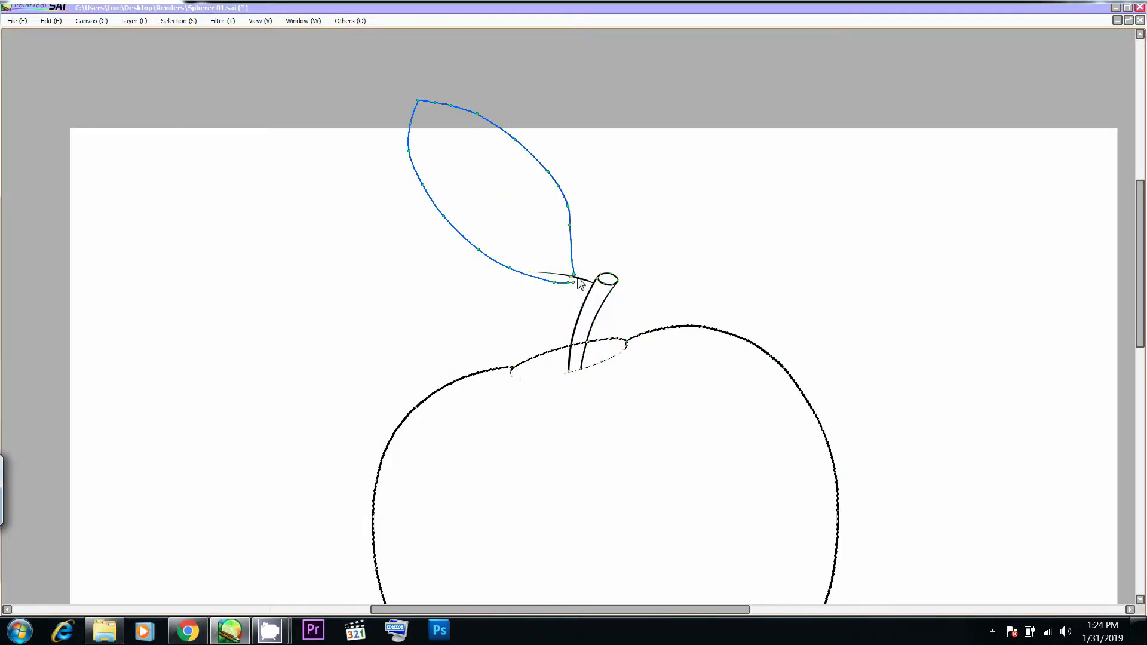
{"action": "key", "text": "ctrl+z"}
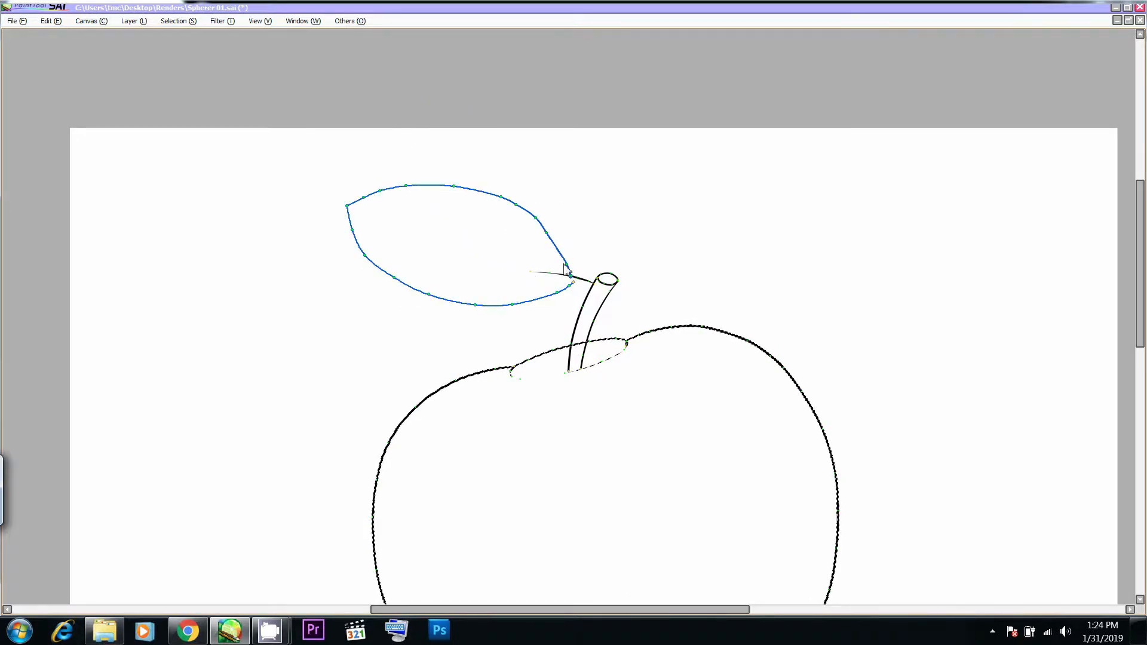
{"action": "left_click_drag", "start_coordinate": [558, 248], "coordinate": [558, 246]}
{"action": "left_click_drag", "start_coordinate": [346, 204], "coordinate": [361, 257]}
{"action": "key", "text": "alt+Tab"}
{"action": "key", "text": "alt+Tab"}
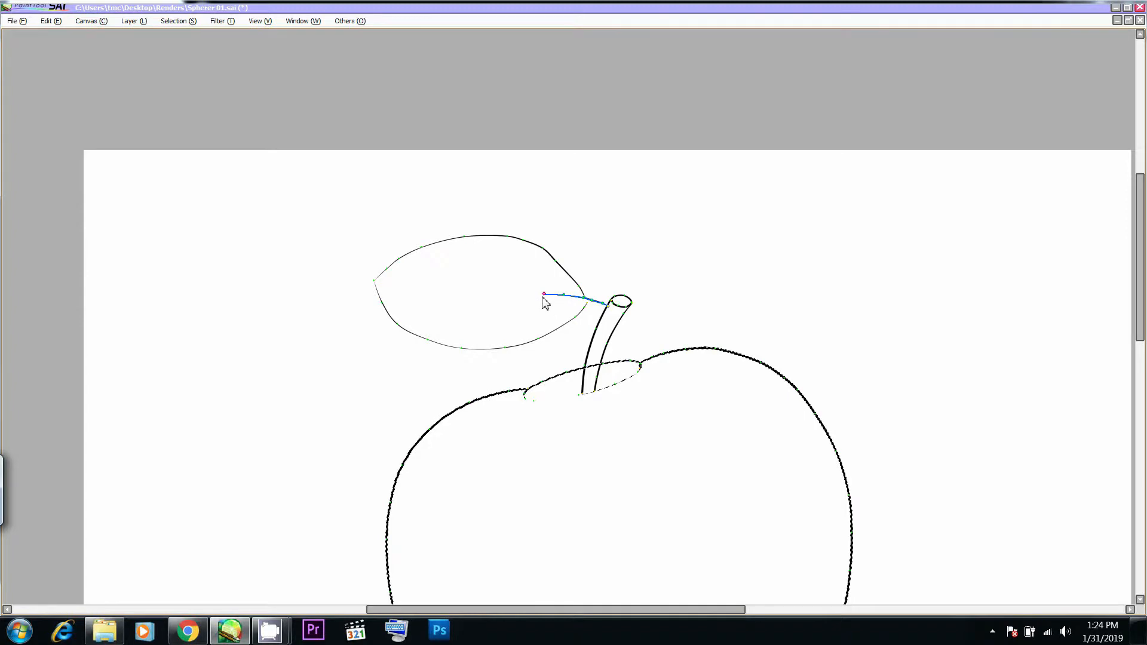
- Tilt the leaf upward and extend the stalk into a central vein that ends short of the leaf's tip
{"action": "left_click_drag", "start_coordinate": [546, 296], "coordinate": [544, 300]}
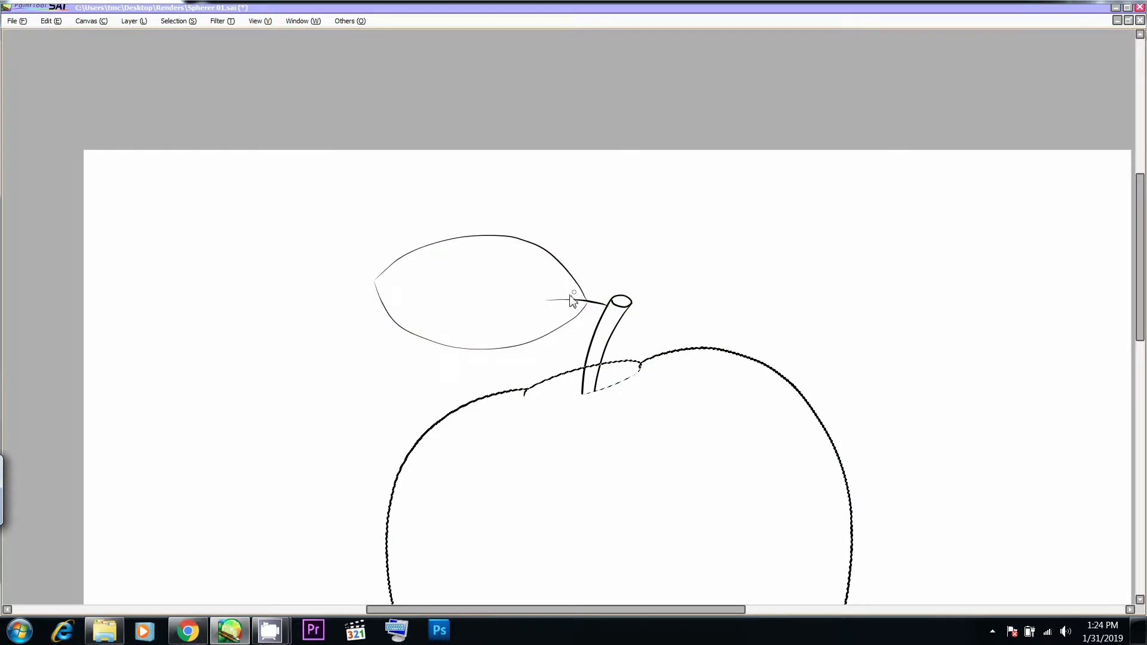
{"action": "left_click_drag", "start_coordinate": [546, 305], "coordinate": [571, 266]}
{"action": "left_click_drag", "start_coordinate": [378, 271], "coordinate": [391, 256]}
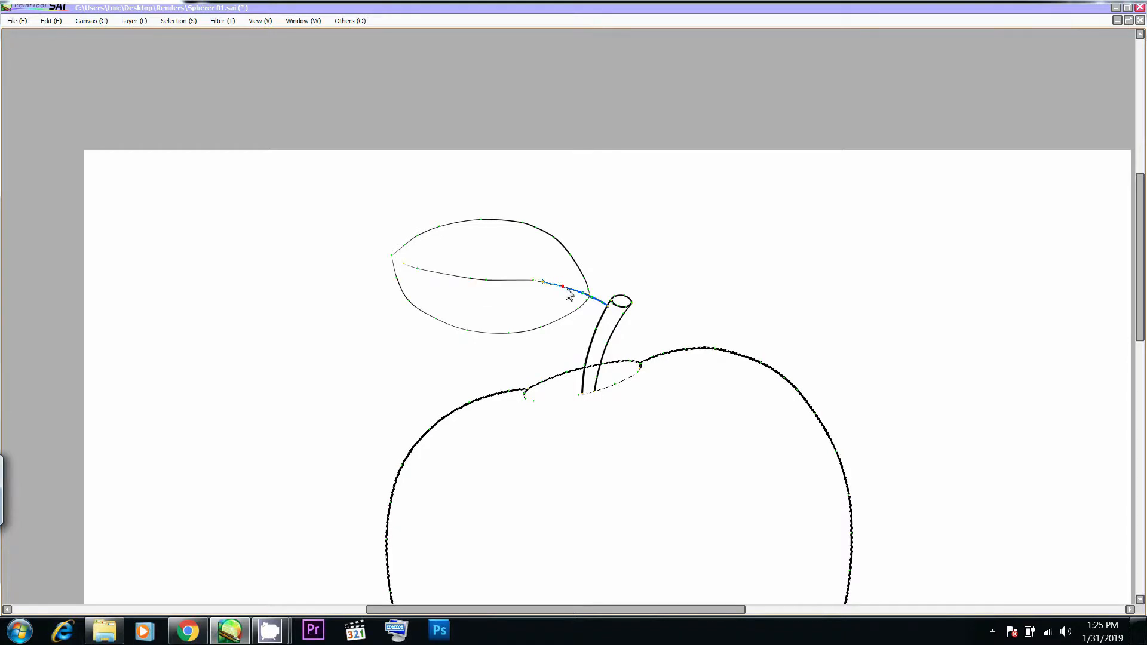
{"action": "left_click_drag", "start_coordinate": [406, 263], "coordinate": [448, 273]}
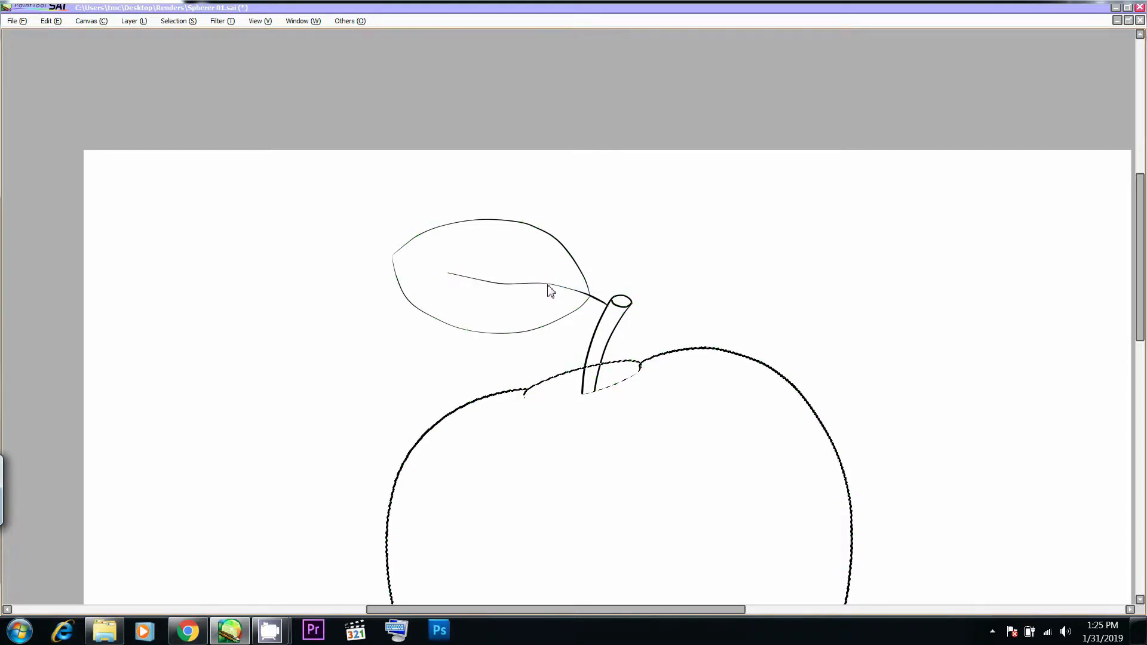
{"action": "mouse_move", "coordinate": [451, 273]}
{"action": "left_mouse_down"}
{"action": "mouse_move", "coordinate": [414, 284]}
{"action": "mouse_move", "coordinate": [438, 274]}
{"action": "left_mouse_up"}
- Compare the whole drawing with the apple photo in Chrome, and load a new selection from the Linework1 layer's contents
{"action": "left_click_drag", "start_coordinate": [538, 284], "coordinate": [592, 157]}
{"action": "left_click_drag", "start_coordinate": [584, 264], "coordinate": [555, 195]}
{"action": "key", "text": "alt+Tab"}
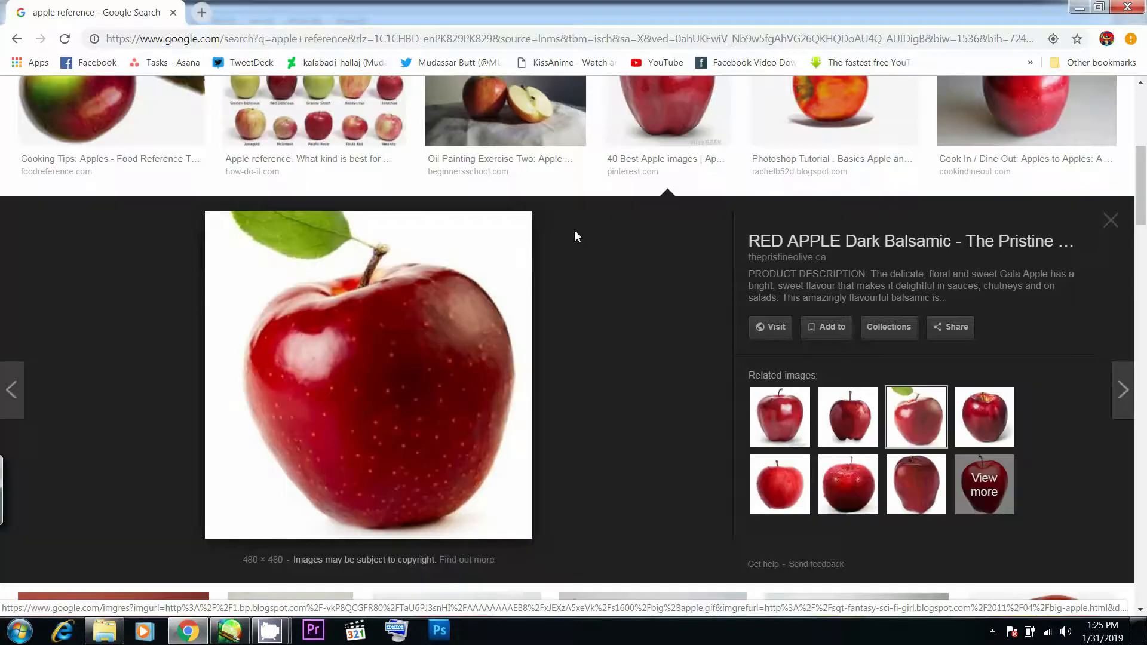
{"action": "key", "text": "alt+Tab"}
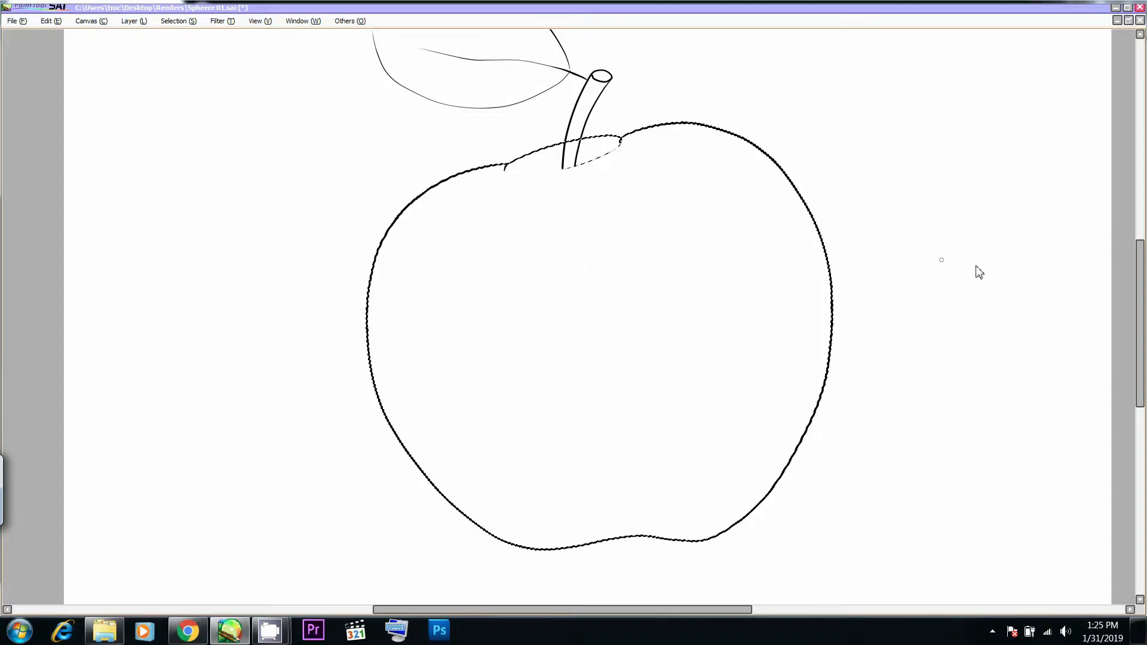
{"action": "key", "text": "alt+Tab"}
{"action": "key", "text": "alt+Tab"}
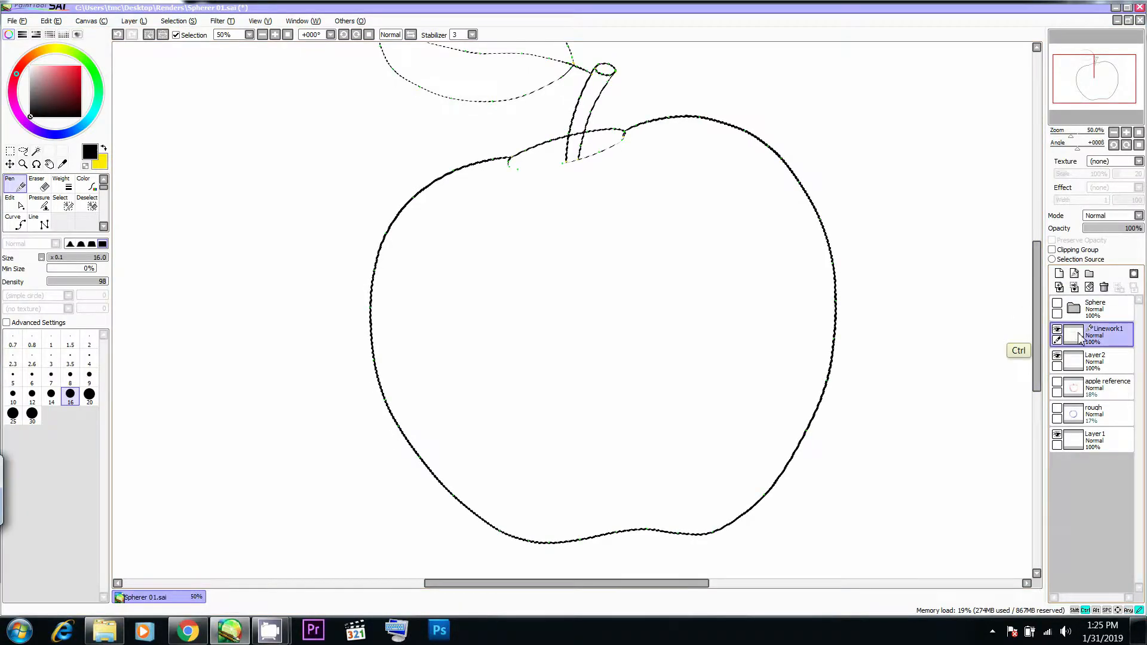
{"action": "left_click_drag", "start_coordinate": [628, 223], "coordinate": [635, 304]}
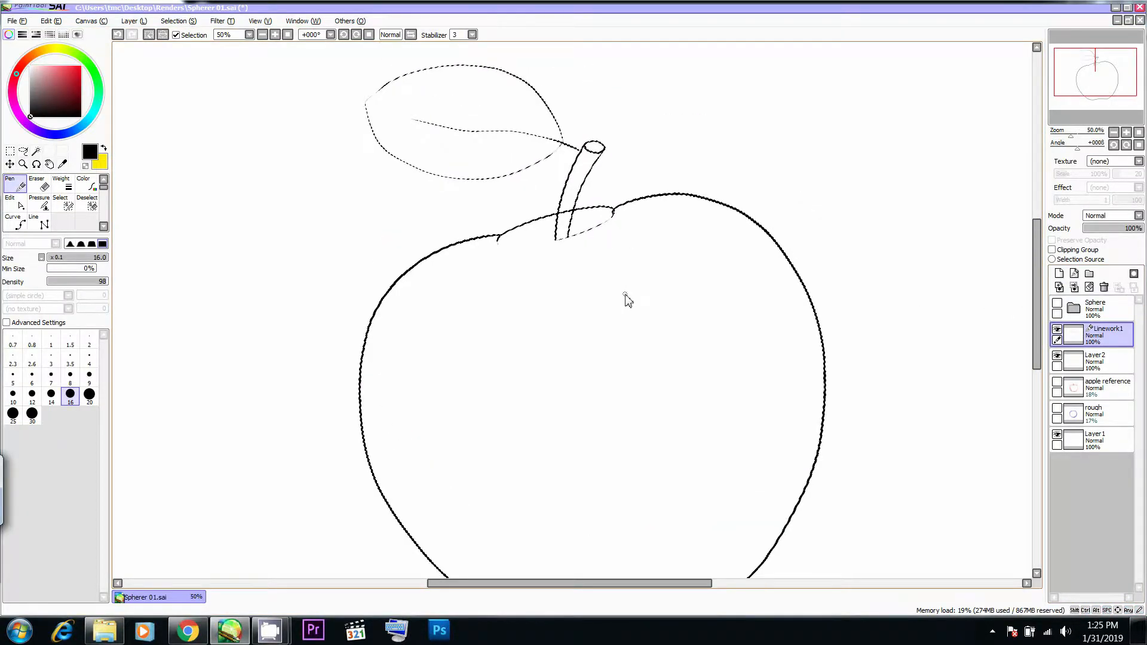
- Assign W as the Magic Wand's shortcut key and test it by switching between the Eraser and the wand
{"action": "double_click", "coordinate": [36, 150]}
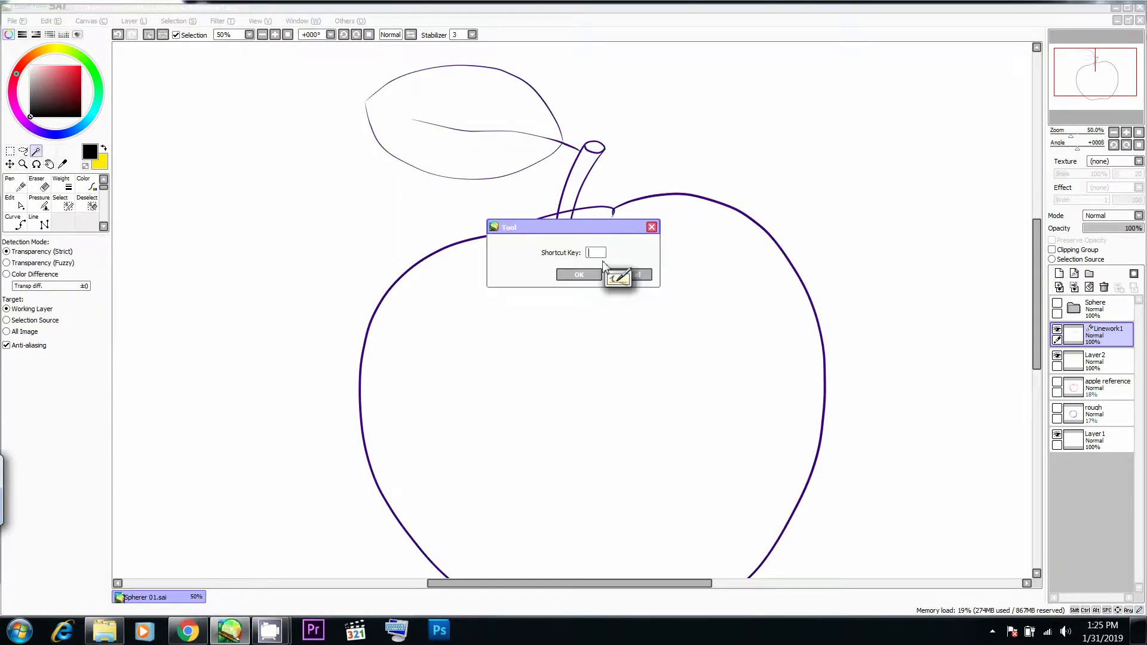
{"action": "type", "text": "w"}
{"action": "key", "text": "Return"}
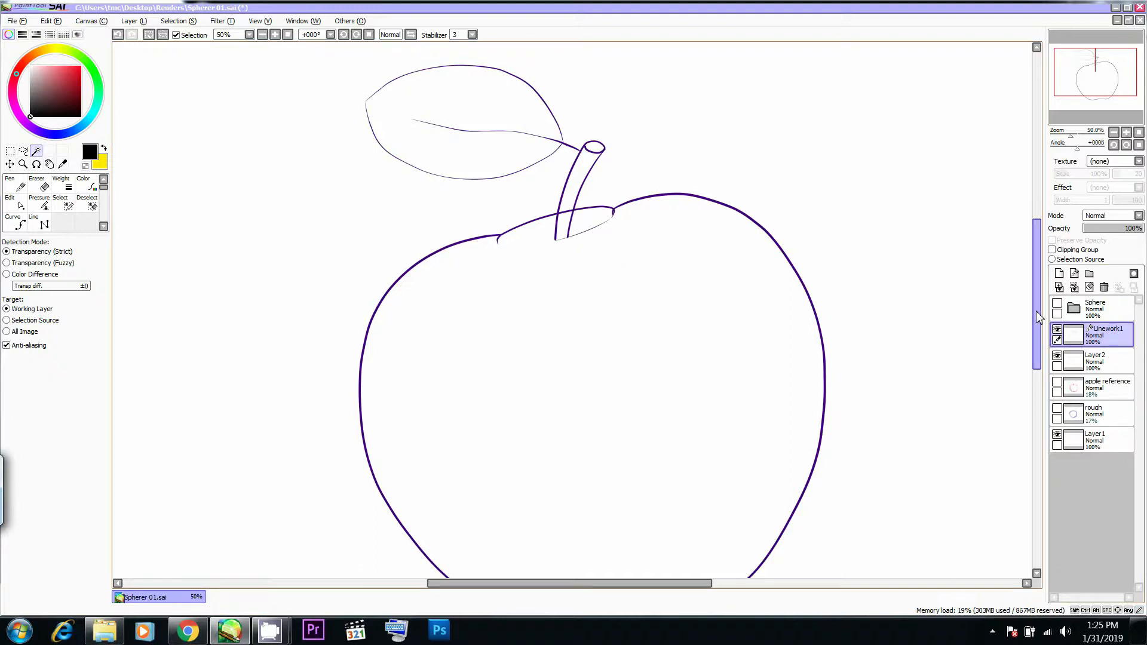
{"action": "key", "text": "e"}
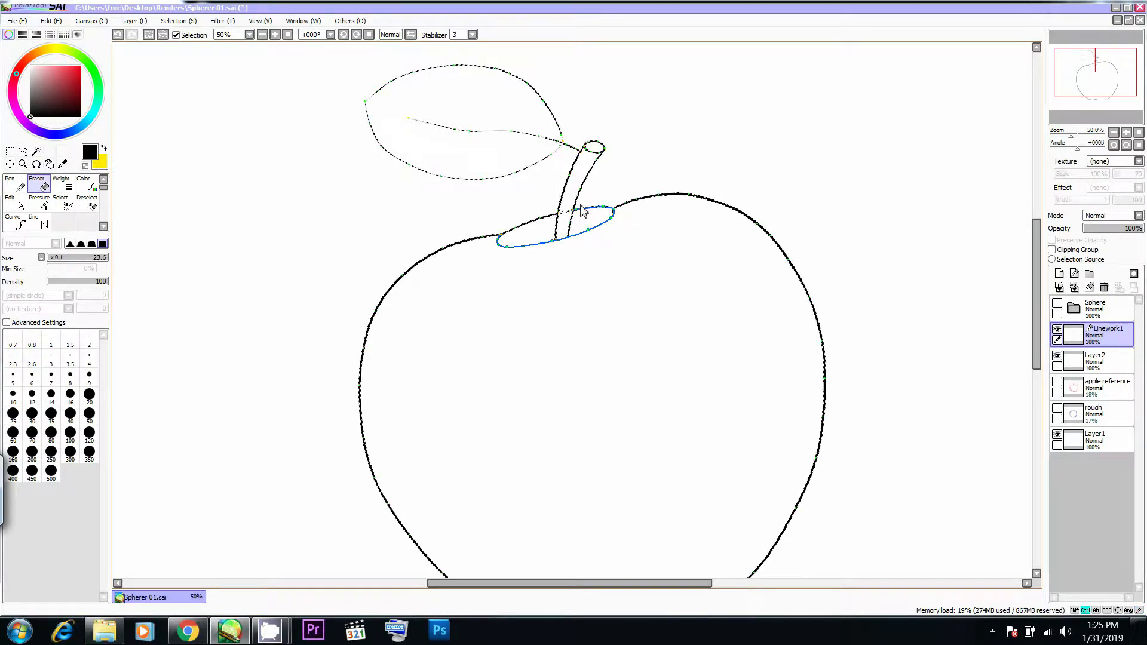
{"action": "key", "text": "w"}
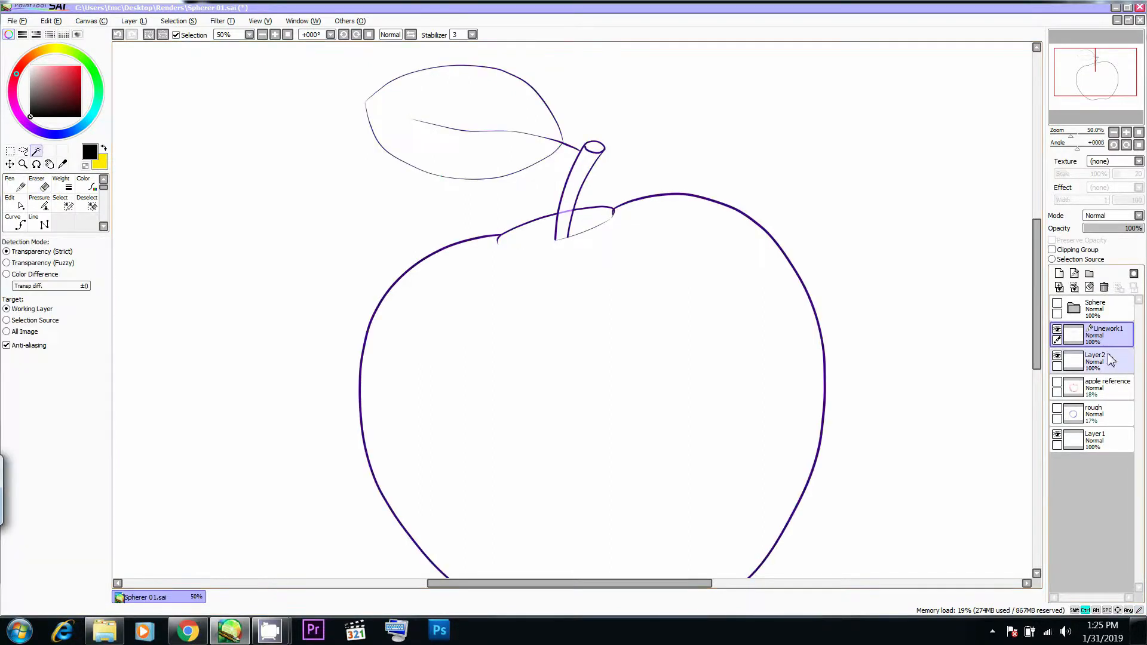
- Try to select the apple body, stem hollow, stem and leaf with the Magic Wand on Linework1
{"action": "left_click", "coordinate": [682, 281]}
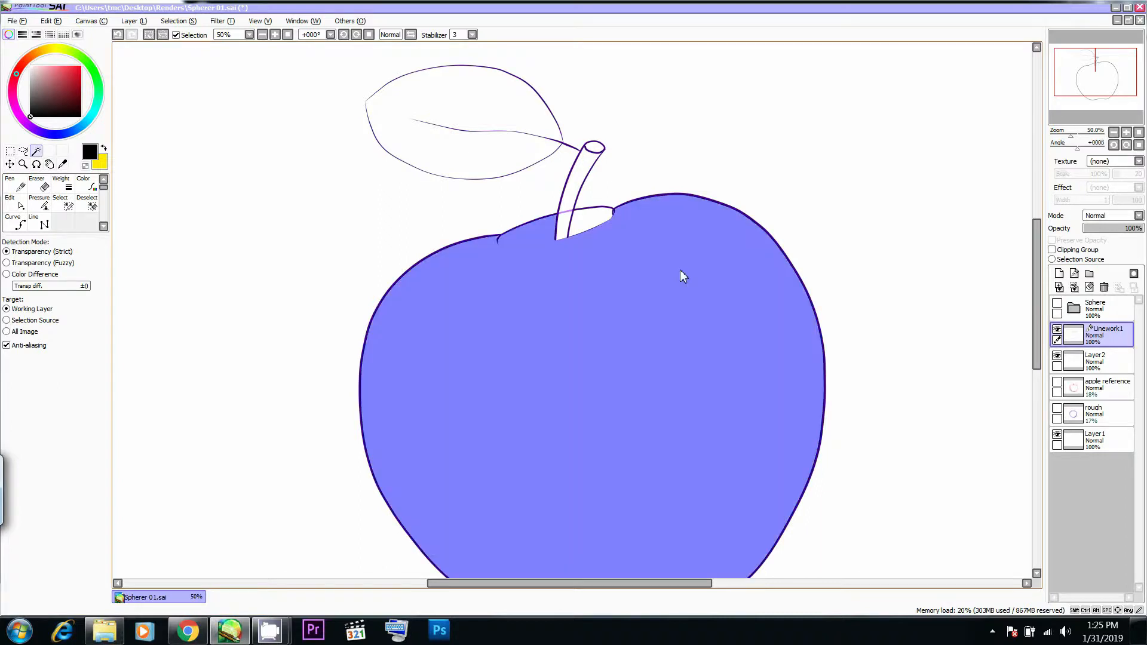
{"action": "left_click", "coordinate": [579, 230]}
{"action": "left_click", "coordinate": [567, 231]}
{"action": "left_click", "coordinate": [576, 206]}
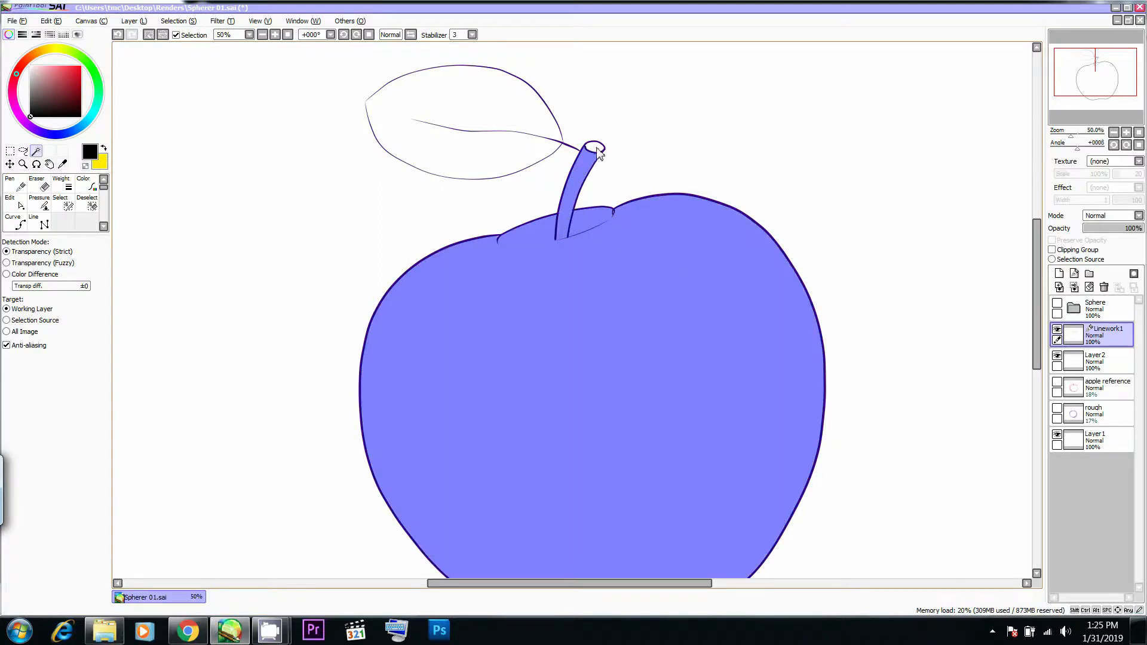
{"action": "left_click", "coordinate": [520, 147]}
{"action": "key", "text": "ctrl+z"}
{"action": "scroll", "coordinate": [534, 154], "scroll_direction": "up", "scroll_amount": 4}
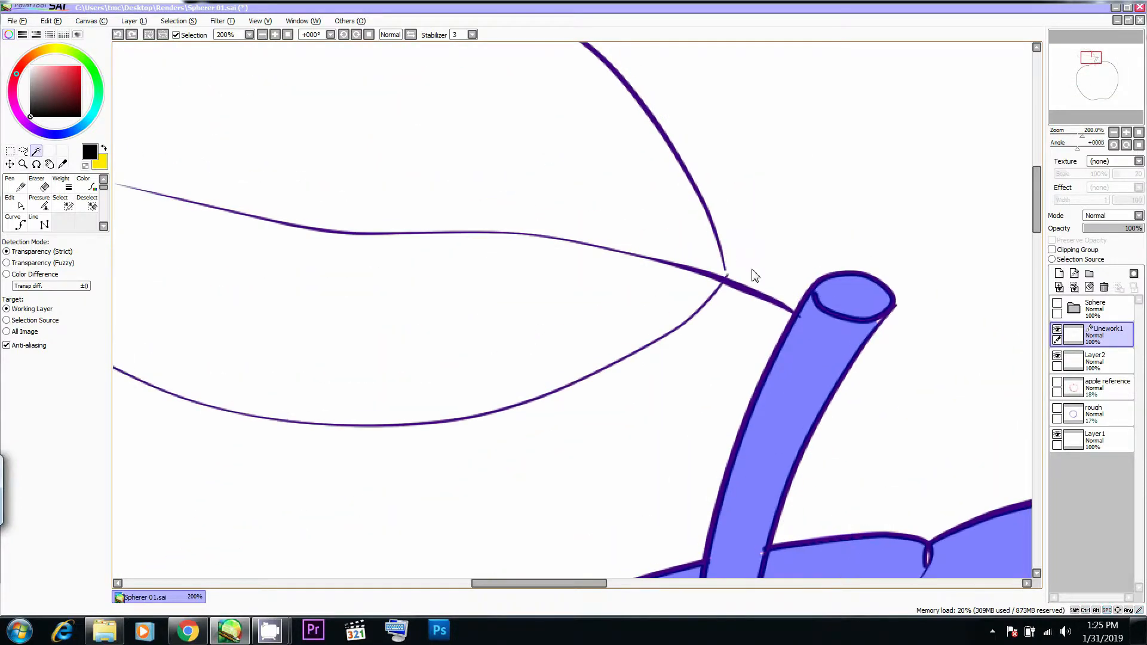
- Close the small gaps in the linework at the leaf's base and at the stem hollow's right edge
{"action": "key", "text": "n"}
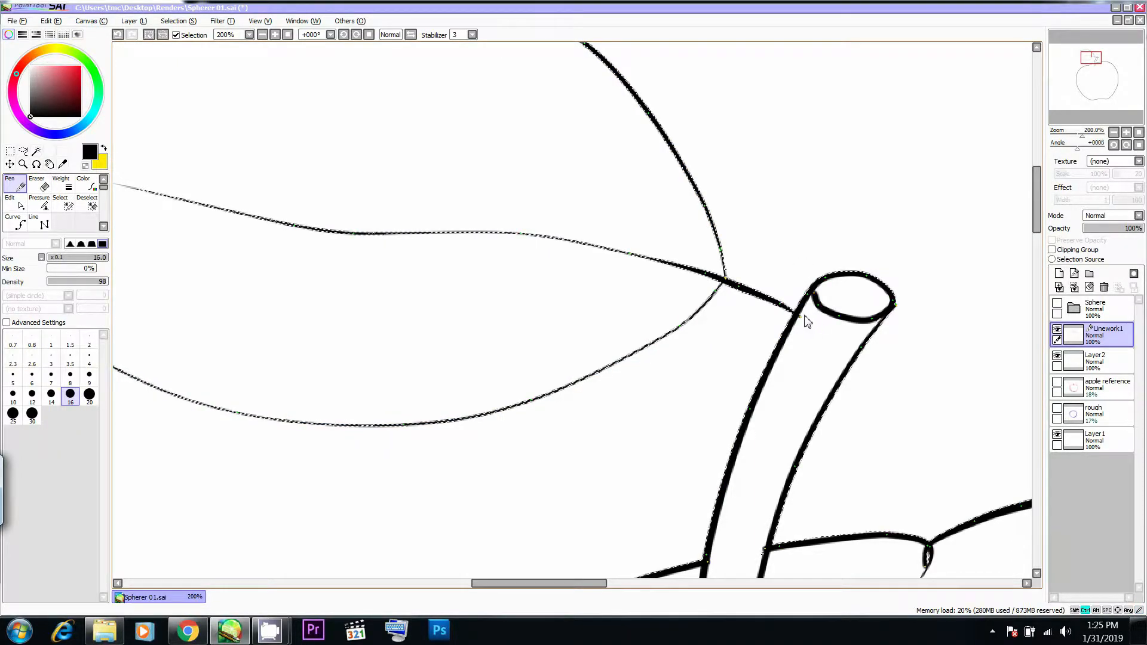
{"action": "scroll", "coordinate": [798, 315], "scroll_direction": "down", "scroll_amount": 2}
{"action": "left_click_drag", "start_coordinate": [814, 403], "coordinate": [826, 328]}
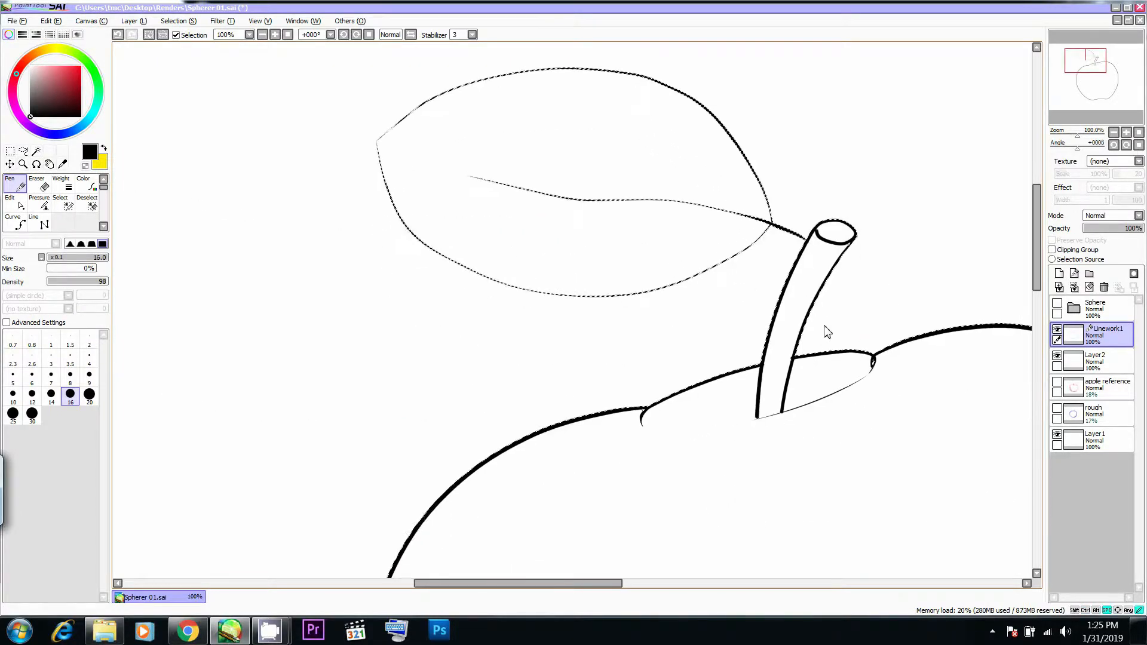
{"action": "scroll", "coordinate": [898, 369], "scroll_direction": "up", "scroll_amount": 3}
{"action": "left_click", "coordinate": [818, 364], "text": "ctrl"}
{"action": "scroll", "coordinate": [829, 409], "scroll_direction": "down", "scroll_amount": 3}
{"action": "left_click_drag", "start_coordinate": [736, 472], "coordinate": [732, 386]}
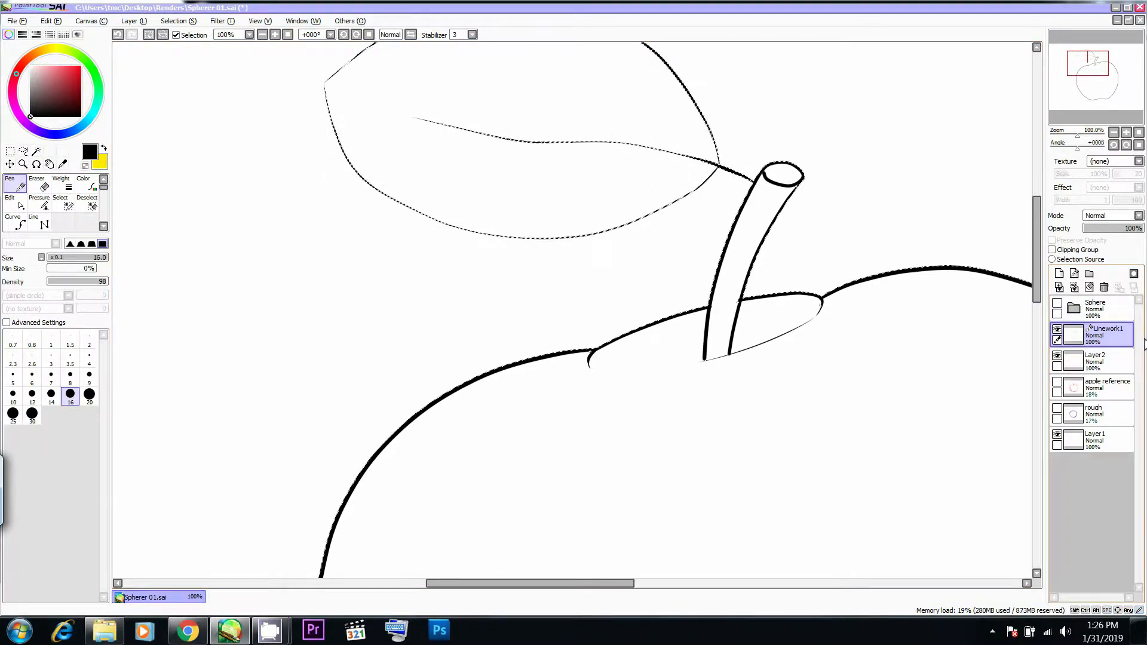
{"action": "key", "text": "ctrl"}
{"action": "scroll", "coordinate": [762, 353], "scroll_direction": "down", "scroll_amount": 3}
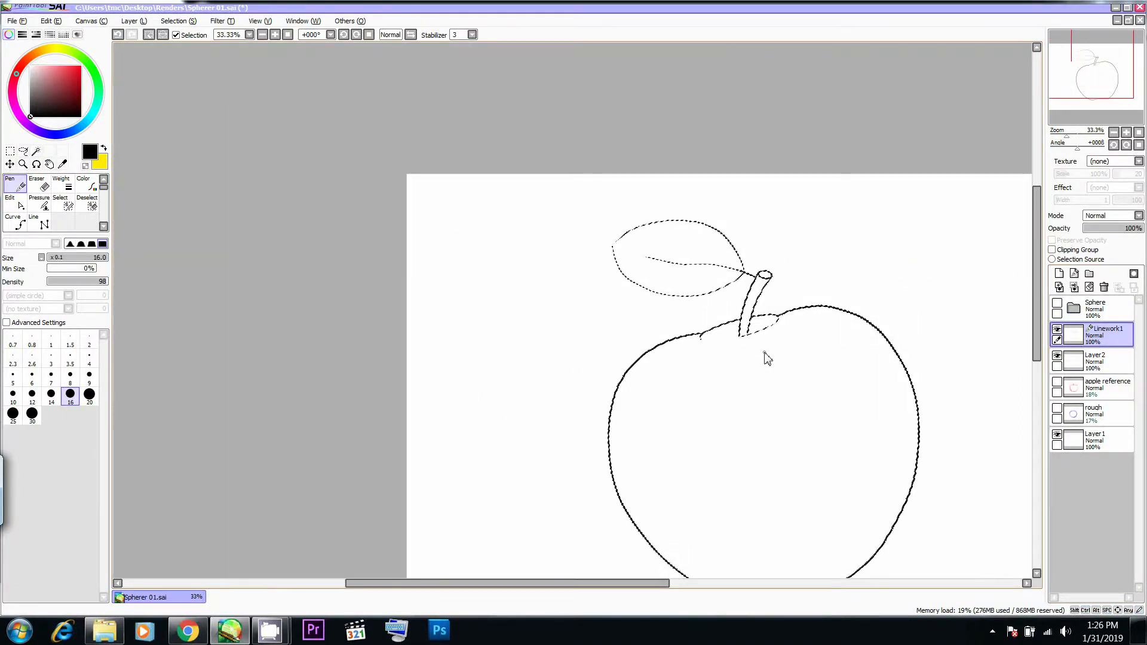
- Select the apple body, stem hollow, leaf, stem and the stem's cut top with the Magic Wand
{"action": "key", "text": "w"}
{"action": "left_click", "coordinate": [800, 361]}
{"action": "scroll", "coordinate": [764, 328], "scroll_direction": "up", "scroll_amount": 4}
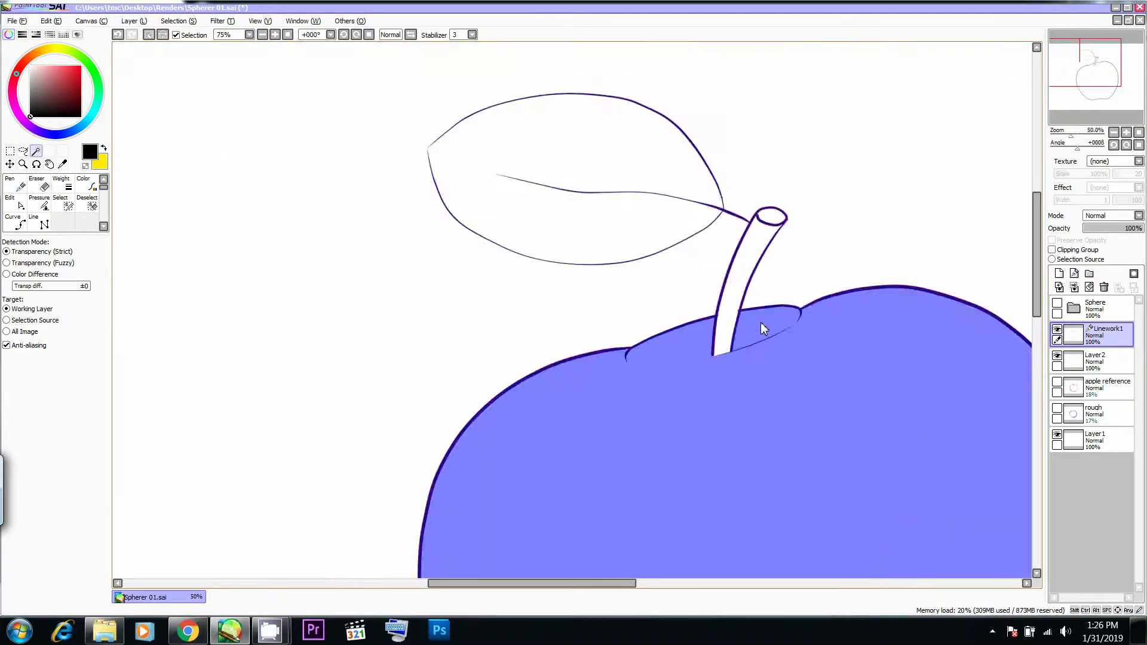
{"action": "left_click", "coordinate": [703, 334]}
{"action": "left_click", "coordinate": [600, 131]}
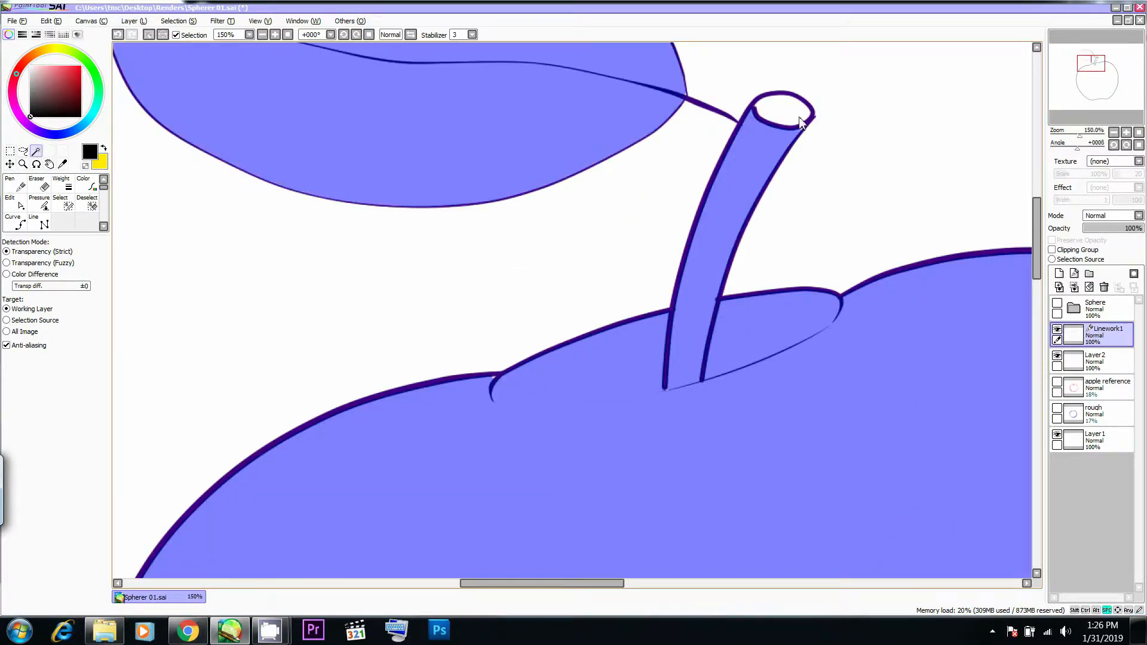
{"action": "left_click_drag", "start_coordinate": [800, 120], "coordinate": [819, 242]}
{"action": "scroll", "coordinate": [741, 224], "scroll_direction": "down", "scroll_amount": 3}
{"action": "scroll", "coordinate": [740, 226], "scroll_direction": "up", "scroll_amount": 2}
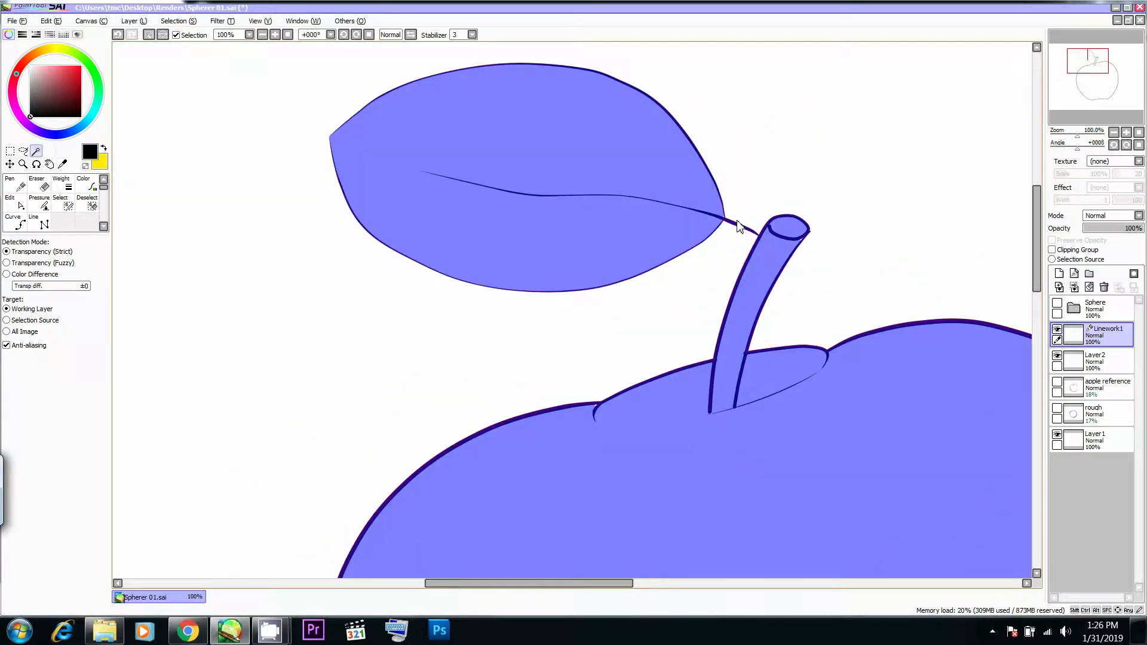
- Examine the selection over the whole apple, stem and leaf for missed spots
{"action": "left_click", "coordinate": [61, 203]}
{"action": "scroll", "coordinate": [741, 346], "scroll_direction": "down", "scroll_amount": 2}
{"action": "key", "text": "Tab"}
{"action": "key", "text": "Tab"}
{"action": "scroll", "coordinate": [701, 371], "scroll_direction": "down", "scroll_amount": 1}
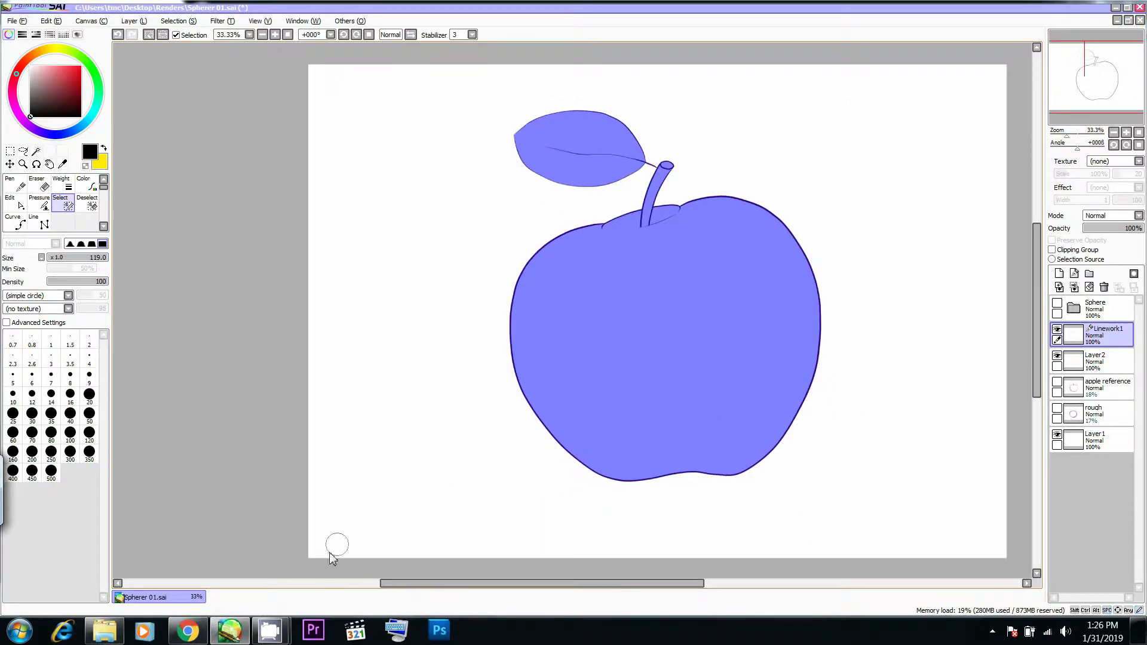
{"action": "scroll", "coordinate": [669, 399], "scroll_direction": "up", "scroll_amount": 1}
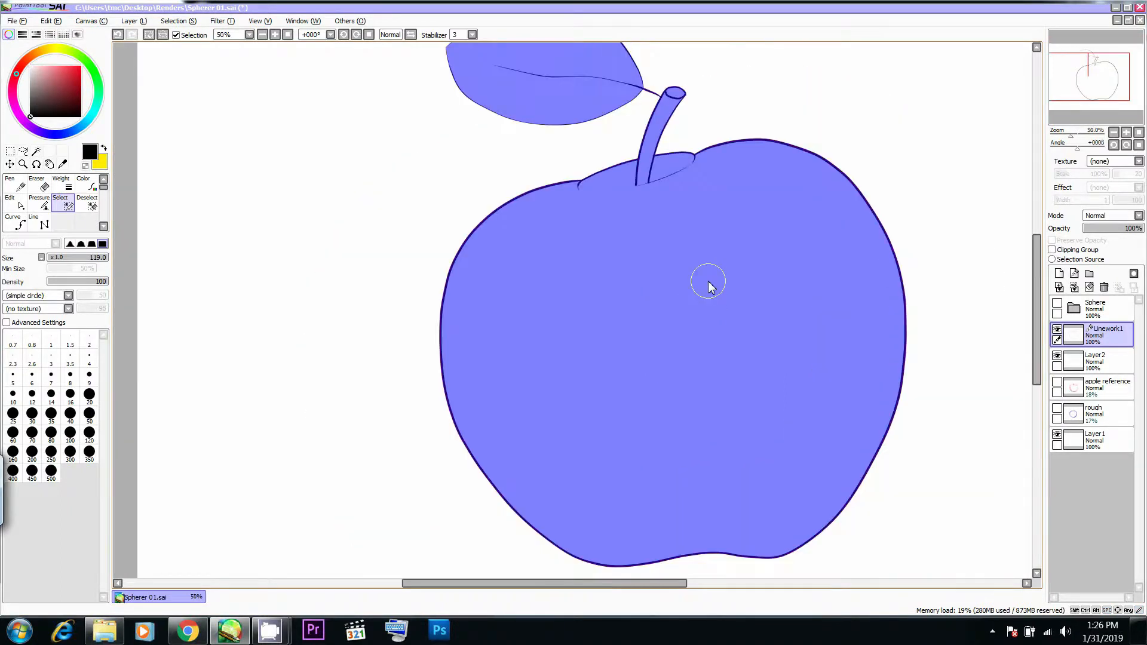
{"action": "key", "text": "n"}
{"action": "left_click_drag", "start_coordinate": [643, 236], "coordinate": [642, 216]}
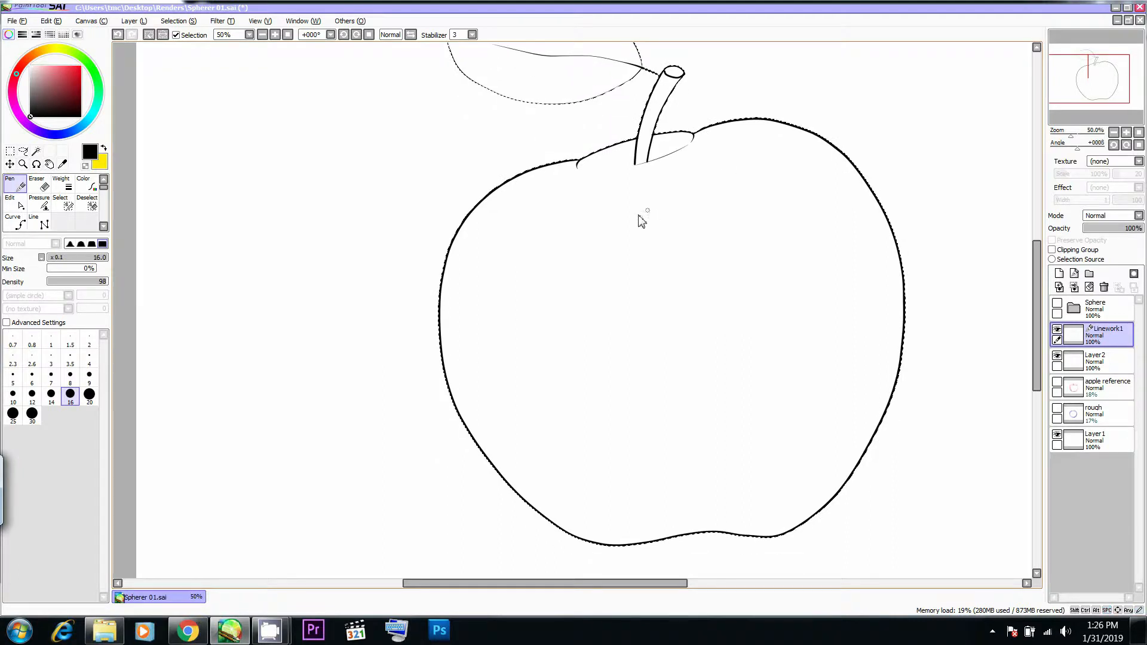
- Make Layer2 the active layer and fill the selected apple body with bright red
{"action": "left_click", "coordinate": [1057, 330]}
{"action": "left_click", "coordinate": [1058, 329]}
{"action": "left_click", "coordinate": [1088, 366]}
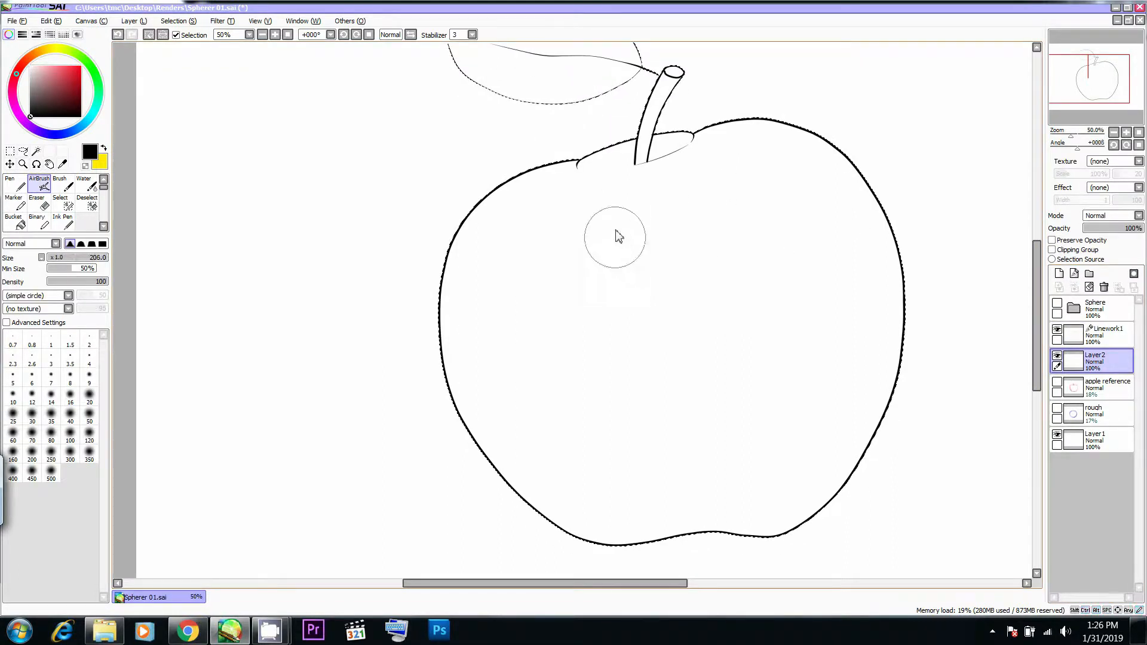
{"action": "left_click_drag", "start_coordinate": [66, 86], "coordinate": [81, 66]}
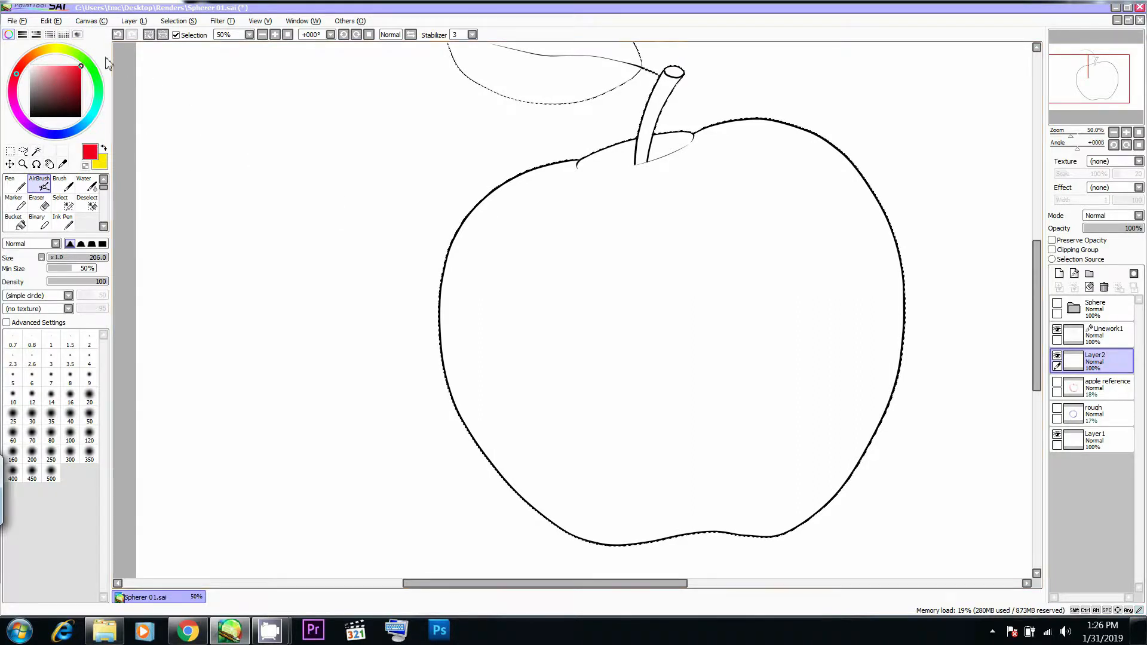
{"action": "key", "text": "Tab"}
{"action": "left_click_drag", "start_coordinate": [683, 170], "coordinate": [662, 245]}
{"action": "left_click_drag", "start_coordinate": [604, 259], "coordinate": [612, 313]}
{"action": "mouse_move", "coordinate": [508, 299]}
{"action": "left_mouse_down"}
{"action": "mouse_move", "coordinate": [616, 246]}
{"action": "mouse_move", "coordinate": [457, 299]}
{"action": "mouse_move", "coordinate": [635, 251]}
{"action": "mouse_move", "coordinate": [615, 266]}
{"action": "mouse_move", "coordinate": [664, 191]}
{"action": "mouse_move", "coordinate": [722, 256]}
{"action": "mouse_move", "coordinate": [658, 172]}
{"action": "mouse_move", "coordinate": [454, 306]}
{"action": "mouse_move", "coordinate": [779, 414]}
{"action": "mouse_move", "coordinate": [428, 359]}
{"action": "left_mouse_up"}
{"action": "scroll", "coordinate": [607, 335], "scroll_direction": "up", "scroll_amount": 3}
{"action": "mouse_move", "coordinate": [607, 335]}
{"action": "left_mouse_down"}
{"action": "mouse_move", "coordinate": [648, 248]}
{"action": "mouse_move", "coordinate": [598, 192]}
{"action": "mouse_move", "coordinate": [426, 211]}
{"action": "mouse_move", "coordinate": [488, 177]}
{"action": "left_mouse_up"}
- Choose a bright green and paint the whole leaf with the Pen at size 500
{"action": "key", "text": "Tab"}
{"action": "left_click", "coordinate": [88, 60]}
{"action": "left_click_drag", "start_coordinate": [376, 179], "coordinate": [556, 197]}
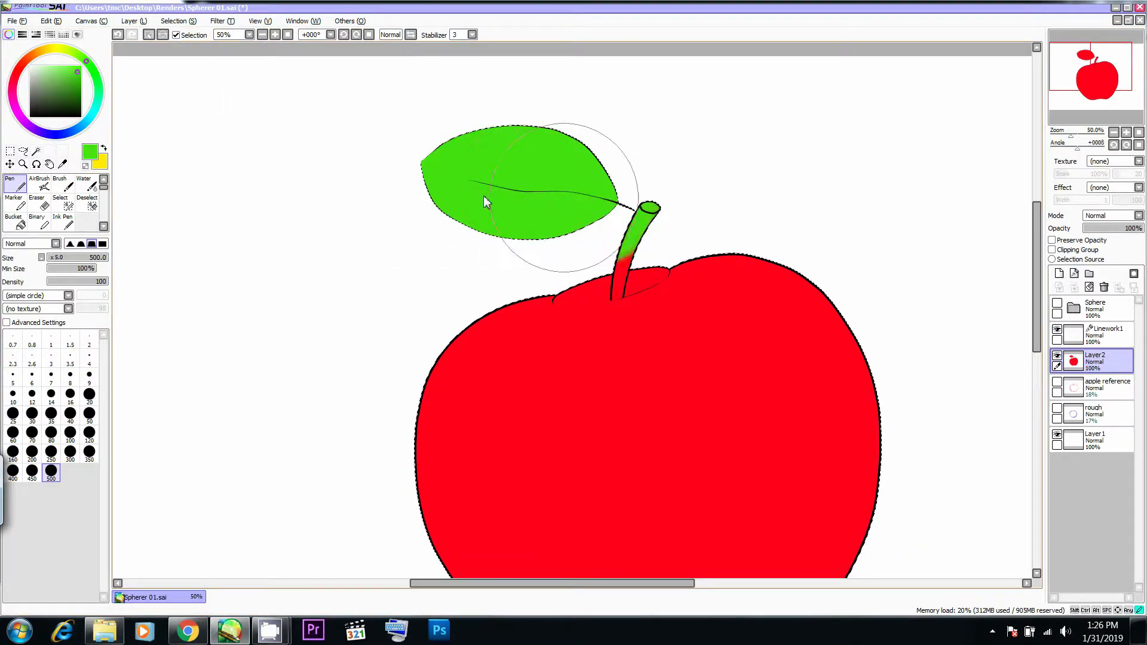
- Choose a dark brown, reduce the Pen size to 48 and paint the upper part of the stem
{"action": "left_click", "coordinate": [22, 64]}
{"action": "left_click", "coordinate": [79, 66]}
{"action": "left_click_drag", "start_coordinate": [512, 147], "coordinate": [241, 145], "text": "ctrl+alt"}
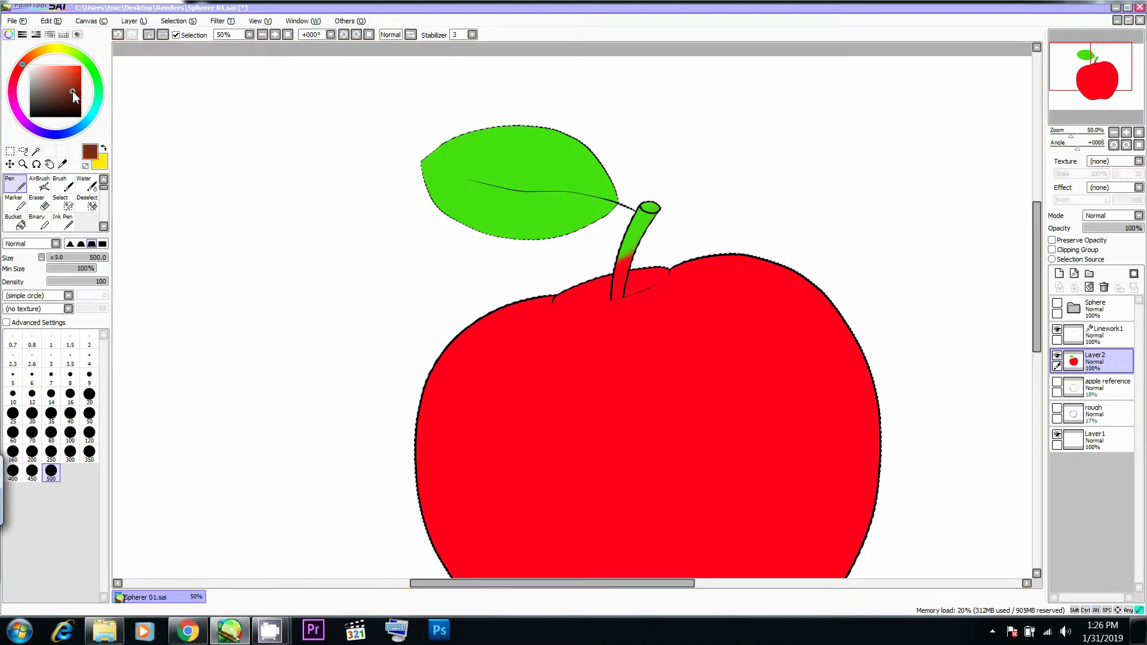
{"action": "left_click_drag", "start_coordinate": [517, 148], "coordinate": [389, 150], "text": "ctrl+alt"}
{"action": "mouse_move", "coordinate": [643, 222]}
{"action": "left_mouse_down"}
{"action": "mouse_move", "coordinate": [653, 204]}
{"action": "mouse_move", "coordinate": [635, 246]}
{"action": "left_mouse_up"}
{"action": "key", "text": "ctrl+z"}
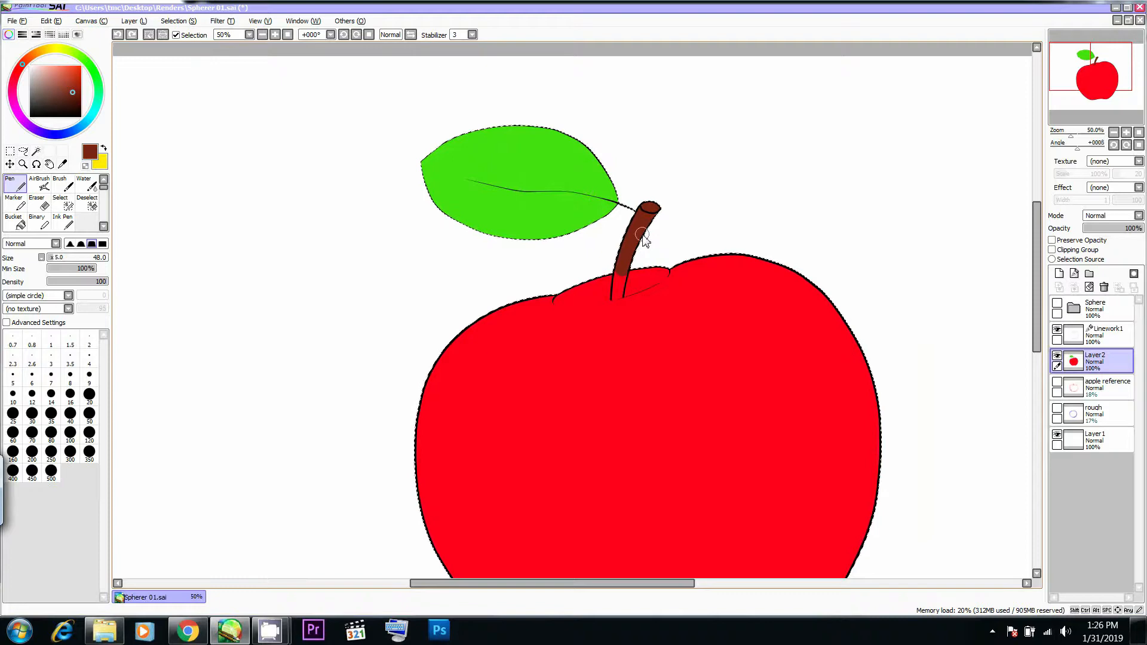
- Paint the stem's lower part dark brown down to its base in the hollow, using Pen size 22
{"action": "scroll", "coordinate": [725, 246], "scroll_direction": "up", "scroll_amount": 3}
{"action": "key", "text": "Tab"}
{"action": "mouse_move", "coordinate": [515, 309]}
{"action": "left_mouse_down"}
{"action": "mouse_move", "coordinate": [655, 279]}
{"action": "mouse_move", "coordinate": [654, 260]}
{"action": "left_mouse_up"}
{"action": "left_click_drag", "start_coordinate": [564, 278], "coordinate": [564, 278], "text": "ctrl+alt"}
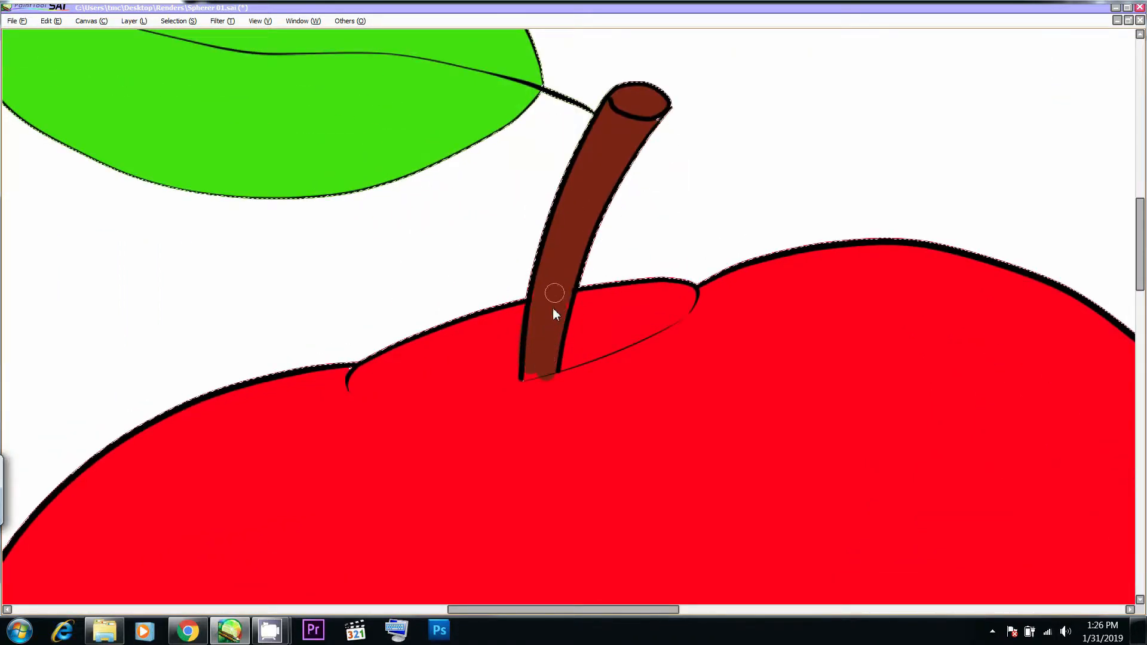
{"action": "left_click_drag", "start_coordinate": [533, 370], "coordinate": [543, 329]}
{"action": "scroll", "coordinate": [552, 314], "scroll_direction": "down", "scroll_amount": 3}
{"action": "scroll", "coordinate": [552, 314], "scroll_direction": "down", "scroll_amount": 1}
{"action": "key", "text": "Tab"}
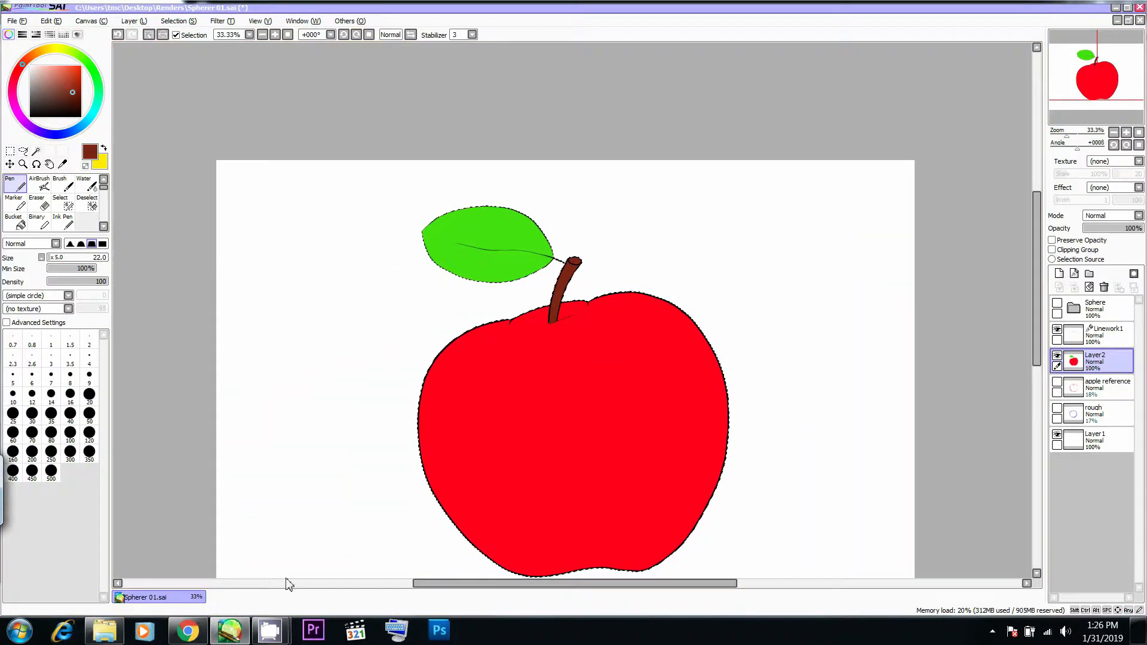
- Check the leaf in Chrome's apple photo and paint darker green shading strokes on the drawn leaf near its stalk
{"action": "left_click", "coordinate": [189, 630]}
{"action": "key", "text": "alt+Tab"}
{"action": "key", "text": "alt+Tab"}
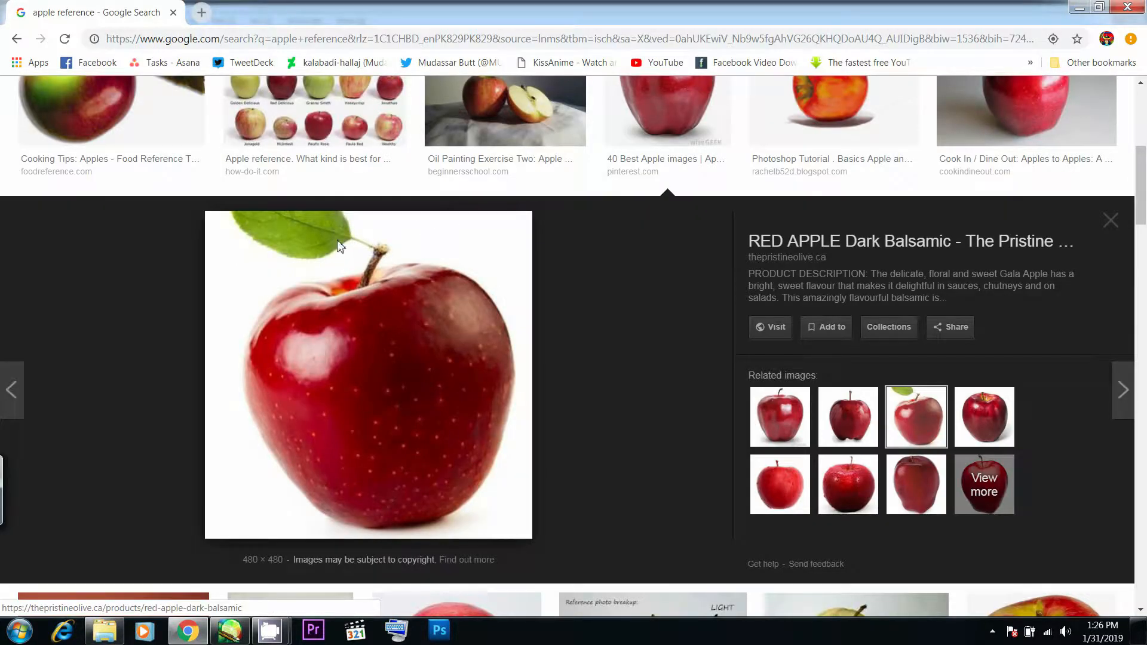
{"action": "key", "text": "alt+Tab"}
{"action": "left_click", "coordinate": [84, 61]}
{"action": "left_click", "coordinate": [78, 79]}
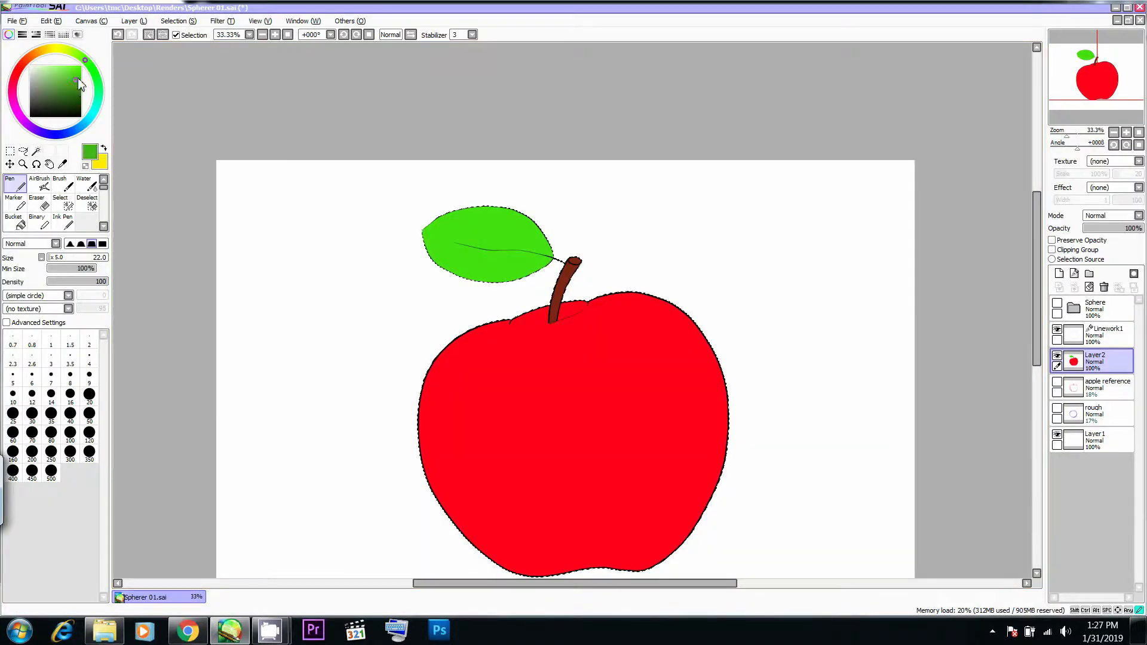
{"action": "key", "text": "Tab"}
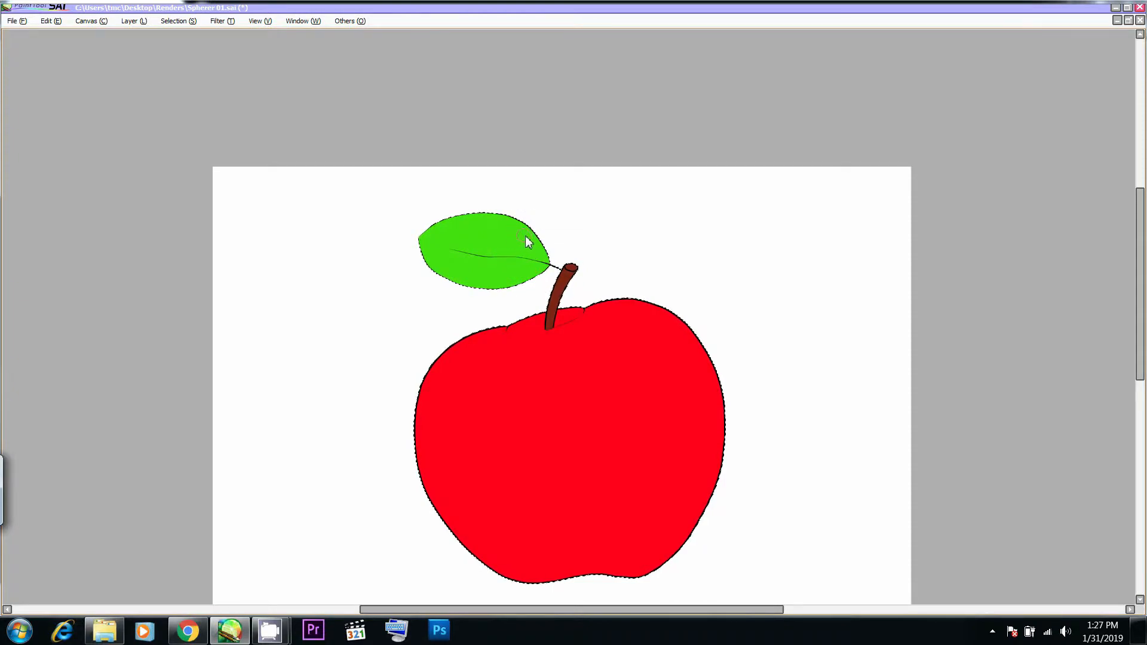
{"action": "key", "text": "alt+Tab"}
{"action": "key", "text": "alt+Tab"}
{"action": "left_click_drag", "start_coordinate": [527, 233], "coordinate": [530, 238]}
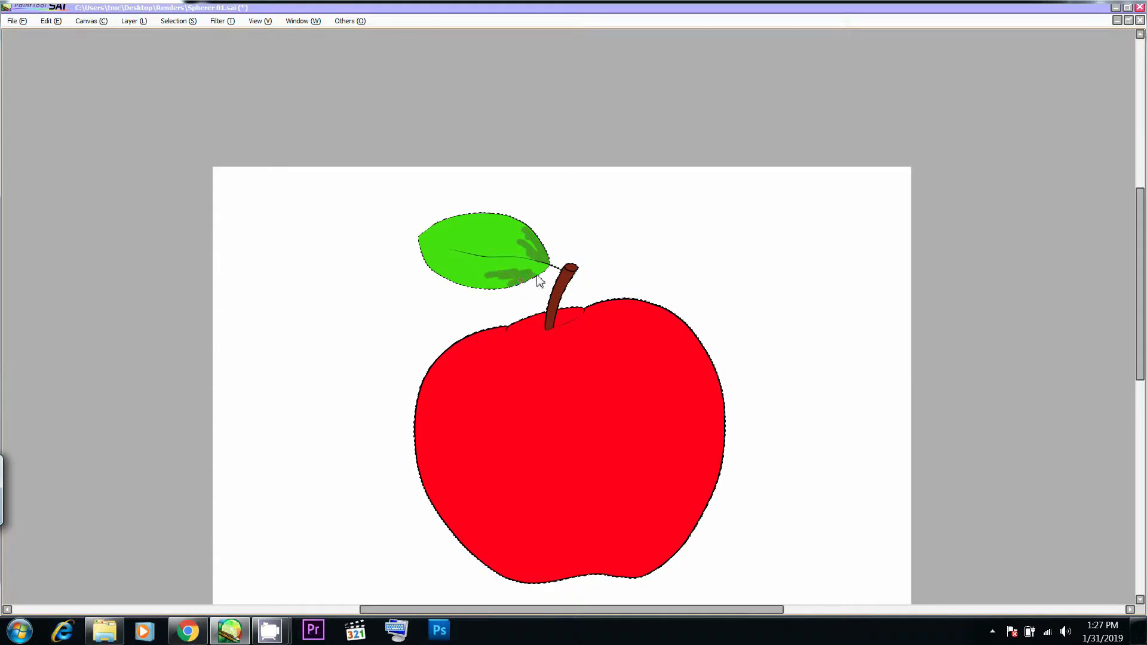
- Add darker green strokes near the leaf's tip and upper edge with Pen size 31, comparing with the photo in Chrome
{"action": "key", "text": "alt+Tab"}
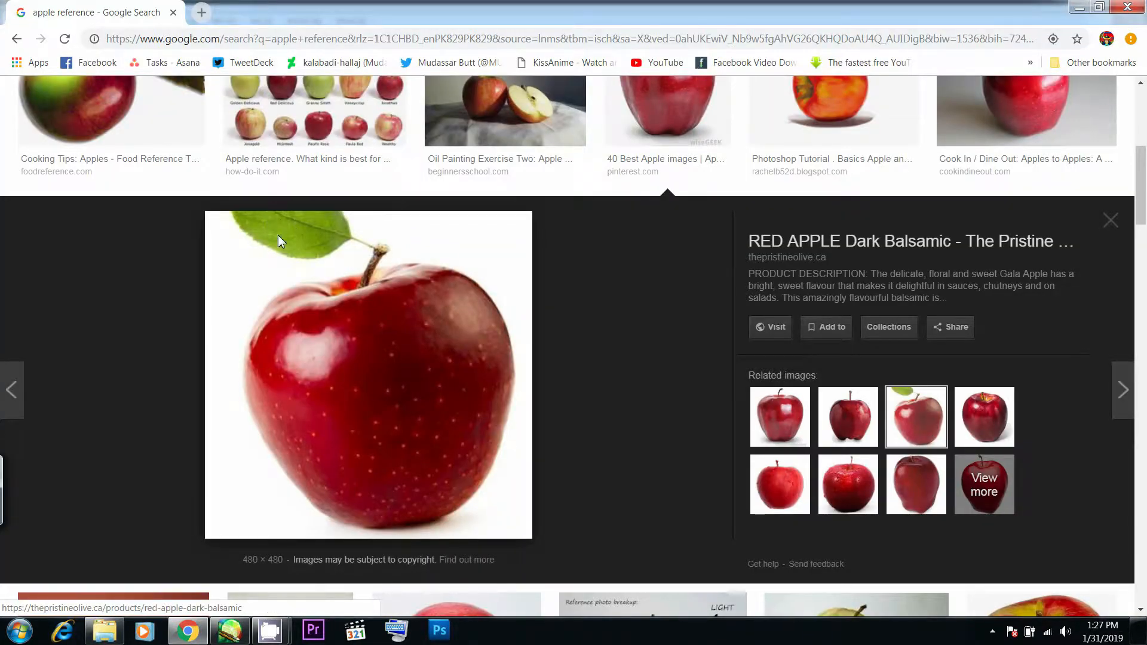
{"action": "key", "text": "alt+Tab"}
{"action": "key", "text": "alt+Tab"}
{"action": "key", "text": "alt+Tab"}
{"action": "key", "text": "alt+Tab"}
{"action": "key", "text": "alt+Tab"}
{"action": "key", "text": "Tab"}
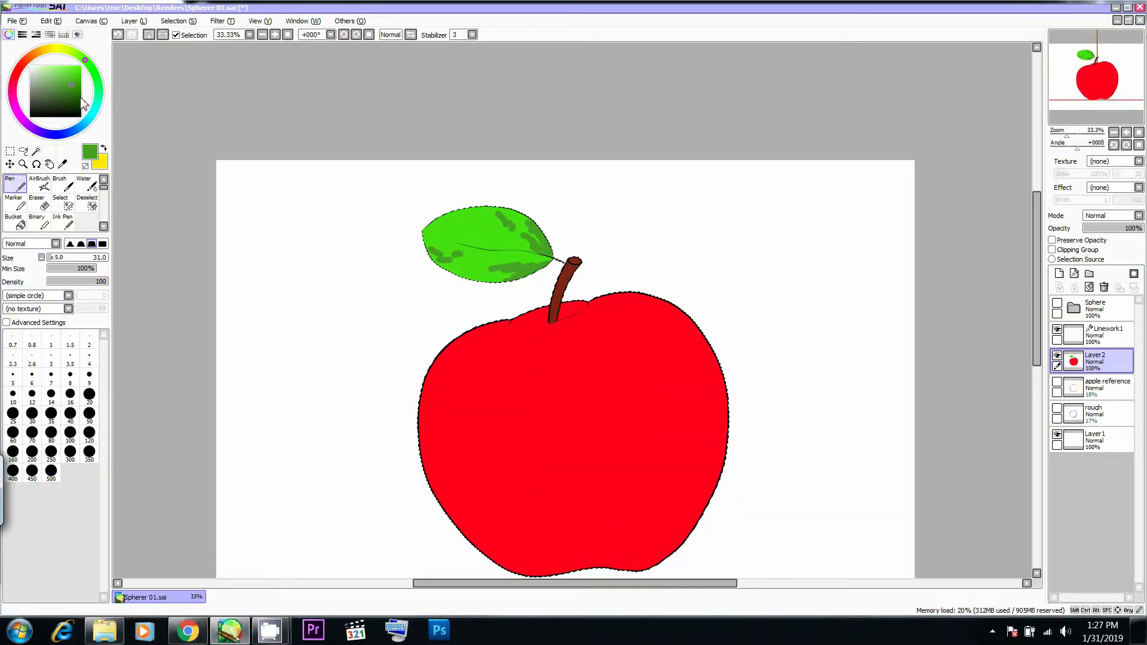
- Choose a light yellow and scatter small highlight flecks over the leaf's middle and lower half with Pen size 11
{"action": "left_click_drag", "start_coordinate": [66, 87], "coordinate": [64, 66]}
{"action": "left_click", "coordinate": [54, 48]}
{"action": "mouse_move", "coordinate": [502, 202]}
{"action": "left_mouse_down"}
{"action": "mouse_move", "coordinate": [479, 223]}
{"action": "mouse_move", "coordinate": [478, 237]}
{"action": "mouse_move", "coordinate": [490, 231]}
{"action": "mouse_move", "coordinate": [451, 234]}
{"action": "left_mouse_up"}
{"action": "key", "text": "ctrl+z"}
{"action": "left_click", "coordinate": [475, 221]}
{"action": "left_click_drag", "start_coordinate": [471, 230], "coordinate": [474, 234]}
{"action": "left_click_drag", "start_coordinate": [478, 242], "coordinate": [508, 231]}
{"action": "mouse_move", "coordinate": [518, 242]}
{"action": "left_mouse_down"}
{"action": "mouse_move", "coordinate": [473, 232]}
{"action": "mouse_move", "coordinate": [498, 247]}
{"action": "left_mouse_up"}
{"action": "left_click_drag", "start_coordinate": [454, 252], "coordinate": [475, 268]}
{"action": "left_click_drag", "start_coordinate": [479, 268], "coordinate": [486, 266]}
{"action": "left_click_drag", "start_coordinate": [493, 263], "coordinate": [499, 261]}
{"action": "left_click_drag", "start_coordinate": [514, 264], "coordinate": [483, 276]}
{"action": "left_click_drag", "start_coordinate": [488, 277], "coordinate": [496, 278]}
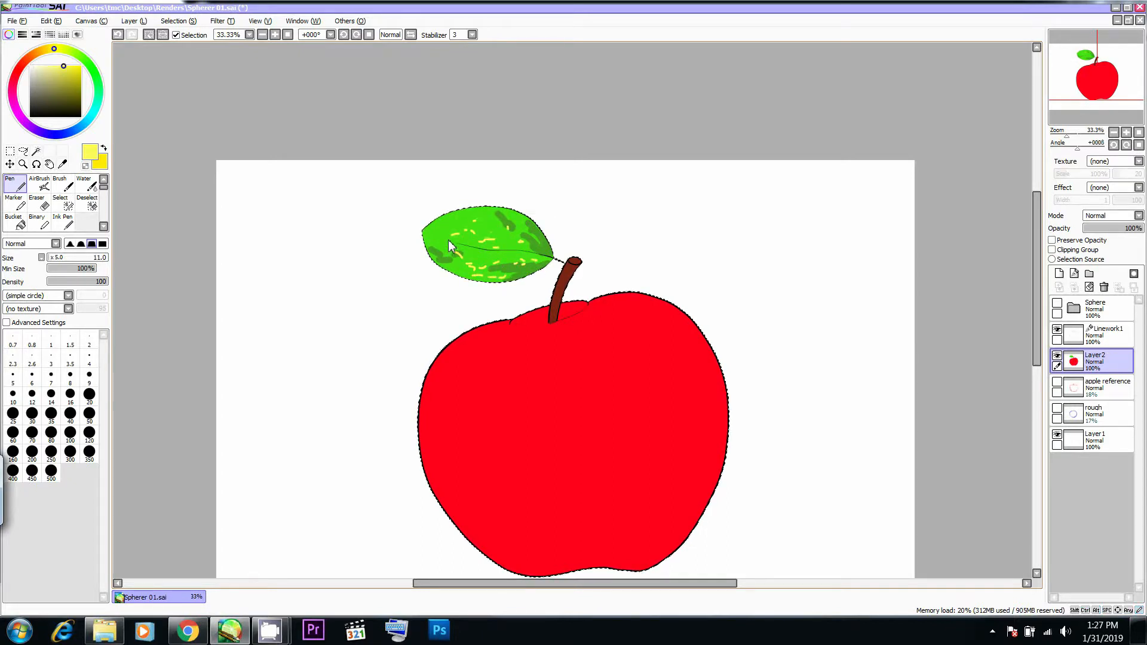
- Study the highlights in Chrome's apple photo and choose a very pale cream as the painting colour
{"action": "key", "text": "alt+Tab"}
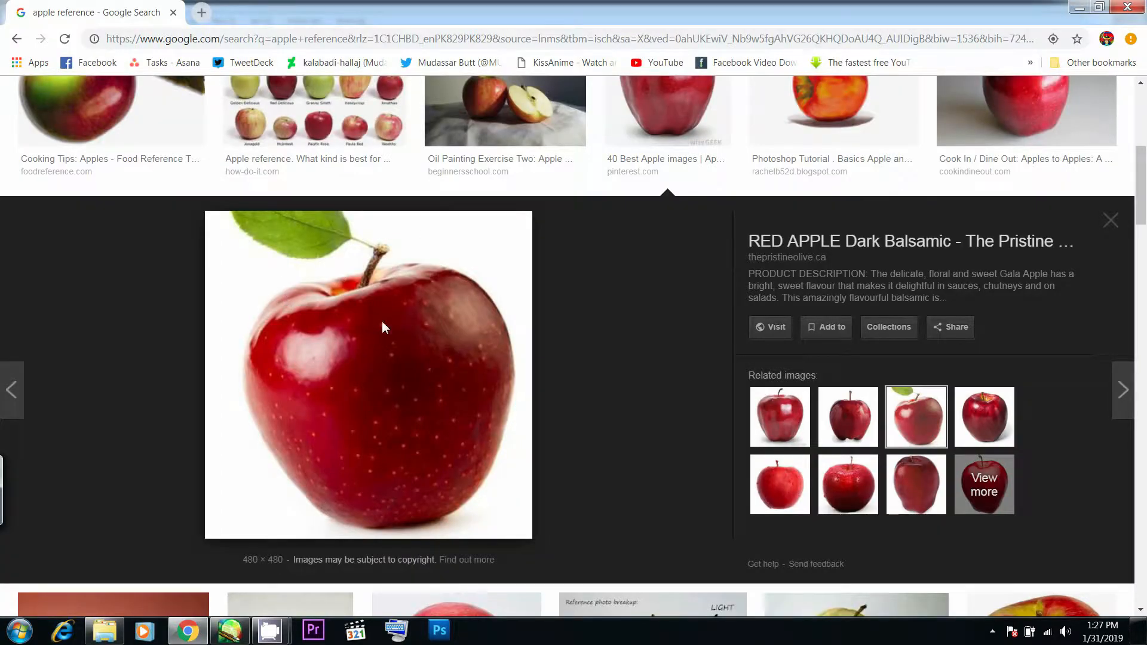
{"action": "key", "text": "alt+Tab"}
{"action": "key", "text": "alt+Tab"}
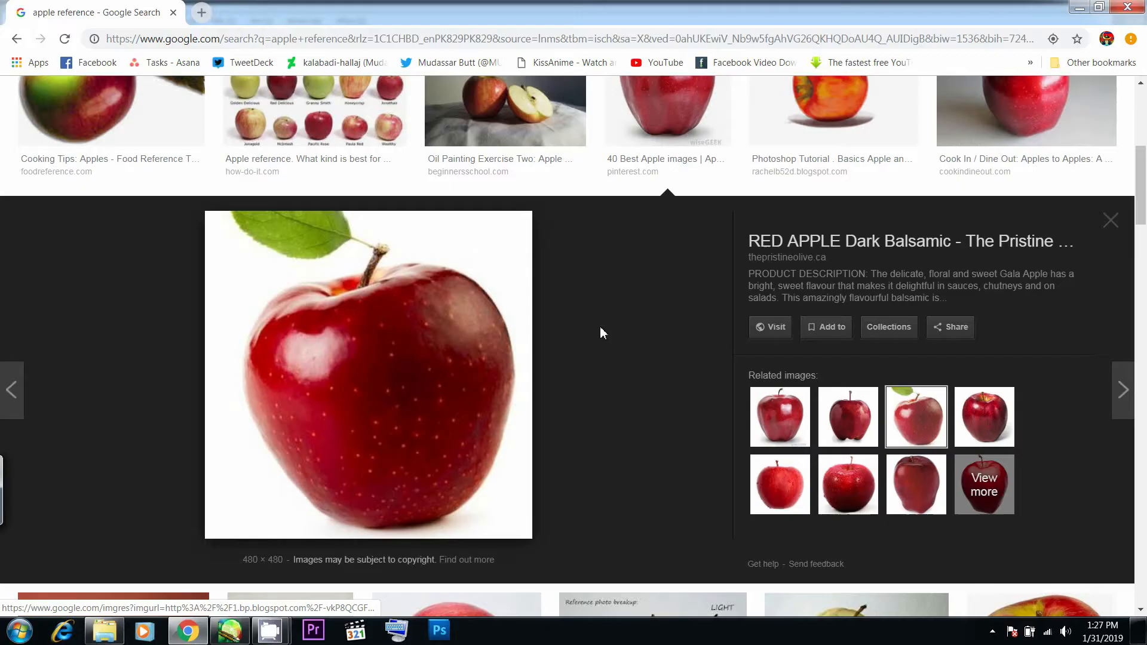
{"action": "key", "text": "alt+Tab"}
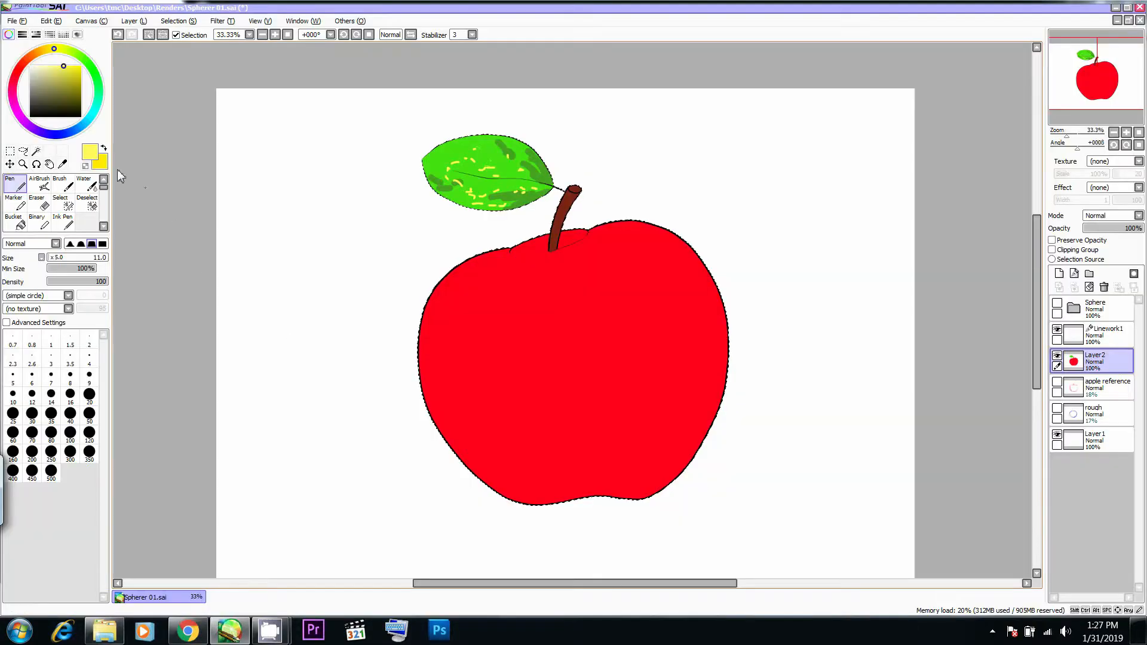
{"action": "left_click", "coordinate": [39, 66]}
{"action": "left_click_drag", "start_coordinate": [39, 67], "coordinate": [47, 50]}
{"action": "left_click", "coordinate": [41, 72]}
{"action": "key", "text": "alt+Tab"}
{"action": "key", "text": "alt+Tab"}
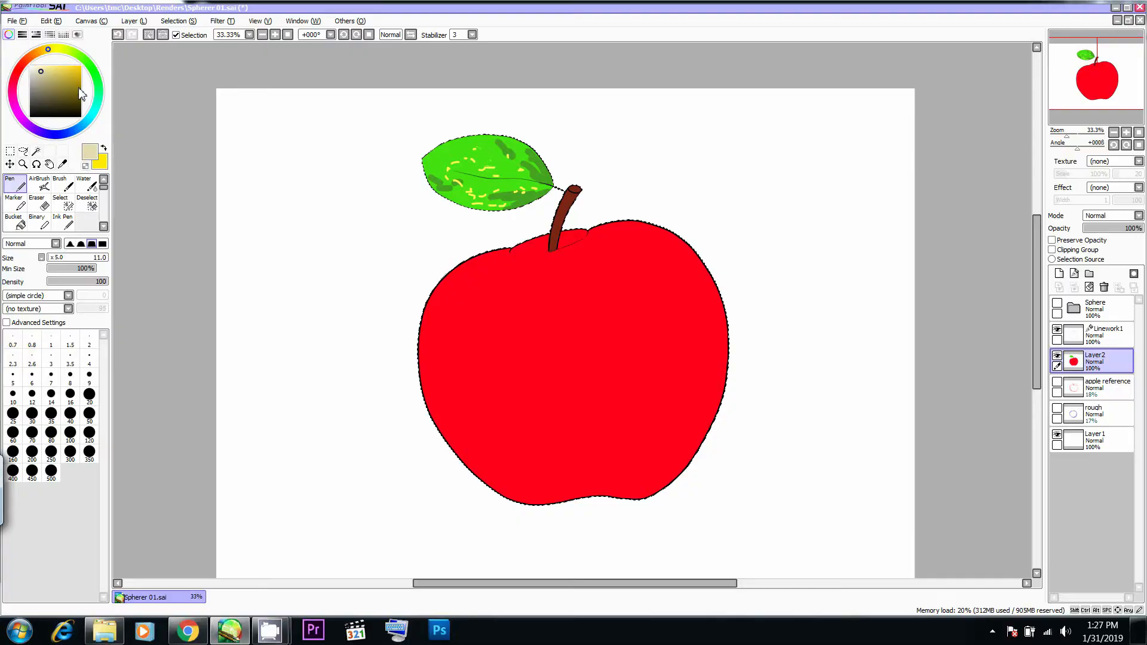
{"action": "left_click", "coordinate": [45, 50]}
{"action": "left_click", "coordinate": [38, 66]}
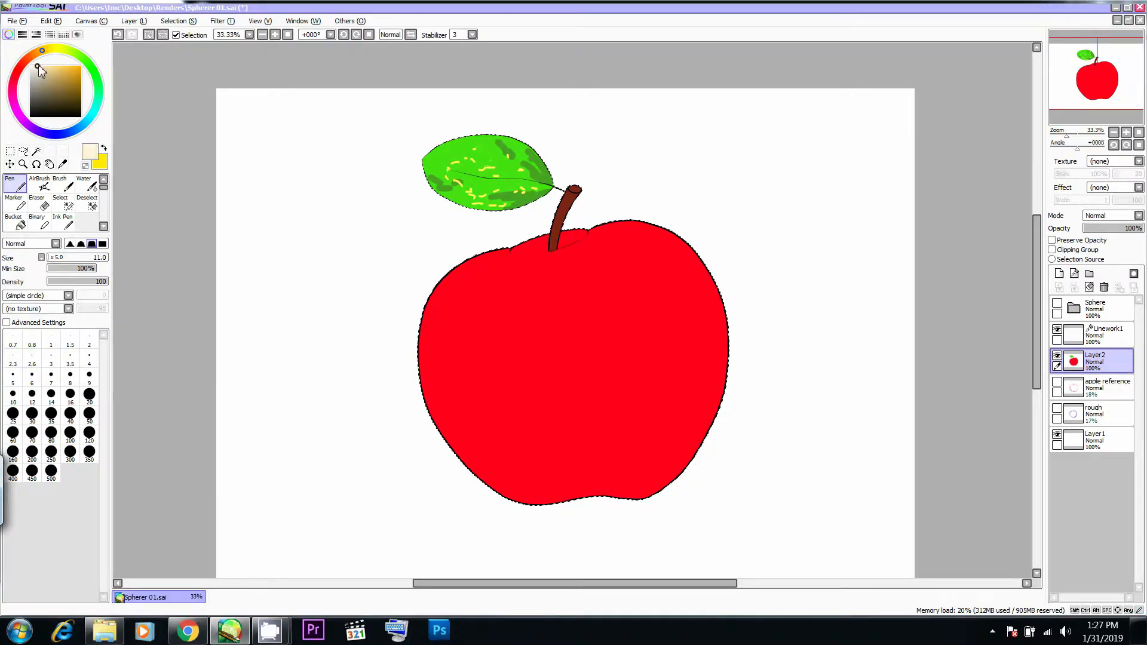
- Airbrush a soft cream highlight patch on the apple's upper left face, following the reference photo
{"action": "key", "text": "alt+Tab"}
- Check the apple's rim in Chrome's photo and airbrush thin pale streaks along the drawn apple's upper left edge
{"action": "key", "text": "alt+Tab"}
{"action": "key", "text": "bracketleft"}
{"action": "key", "text": "bracketleft"}
{"action": "key", "text": "bracketleft"}
{"action": "mouse_move", "coordinate": [496, 308]}
{"action": "left_mouse_down"}
{"action": "mouse_move", "coordinate": [478, 314]}
{"action": "mouse_move", "coordinate": [518, 302]}
{"action": "mouse_move", "coordinate": [487, 312]}
{"action": "mouse_move", "coordinate": [536, 333]}
{"action": "left_mouse_up"}
{"action": "key", "text": "alt+Tab"}
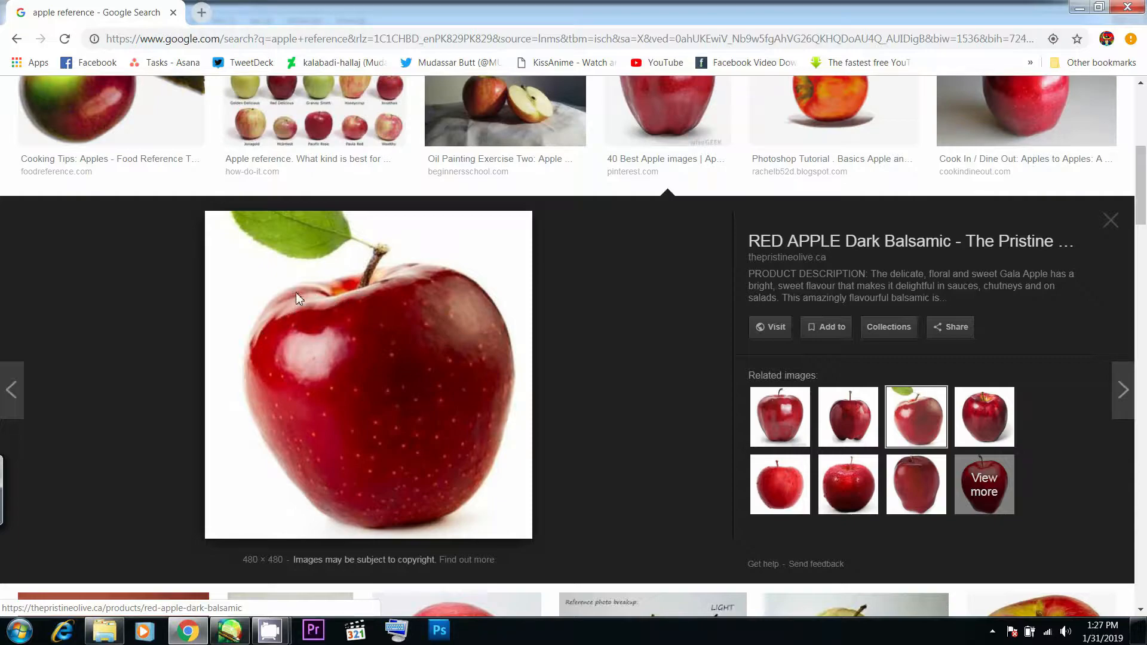
{"action": "key", "text": "alt+Tab"}
{"action": "mouse_move", "coordinate": [497, 252]}
{"action": "left_mouse_down"}
{"action": "mouse_move", "coordinate": [450, 284]}
{"action": "mouse_move", "coordinate": [508, 250]}
{"action": "mouse_move", "coordinate": [446, 282]}
{"action": "left_mouse_up"}
{"action": "left_click_drag", "start_coordinate": [507, 250], "coordinate": [487, 263]}
- Examine the apple's red tones in Chrome's photo and choose a darker red for shading
{"action": "key", "text": "alt+Tab"}
{"action": "key", "text": "alt+Tab"}
{"action": "key", "text": "alt+Tab"}
{"action": "key", "text": "alt+Tab"}
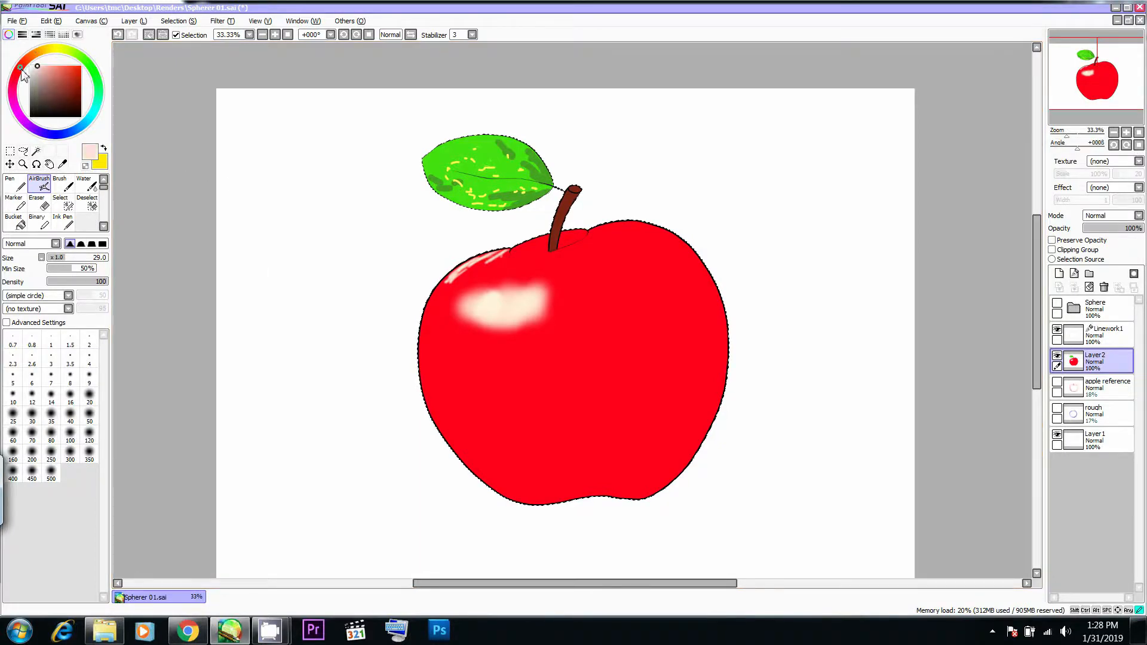
{"action": "key", "text": "alt+Tab"}
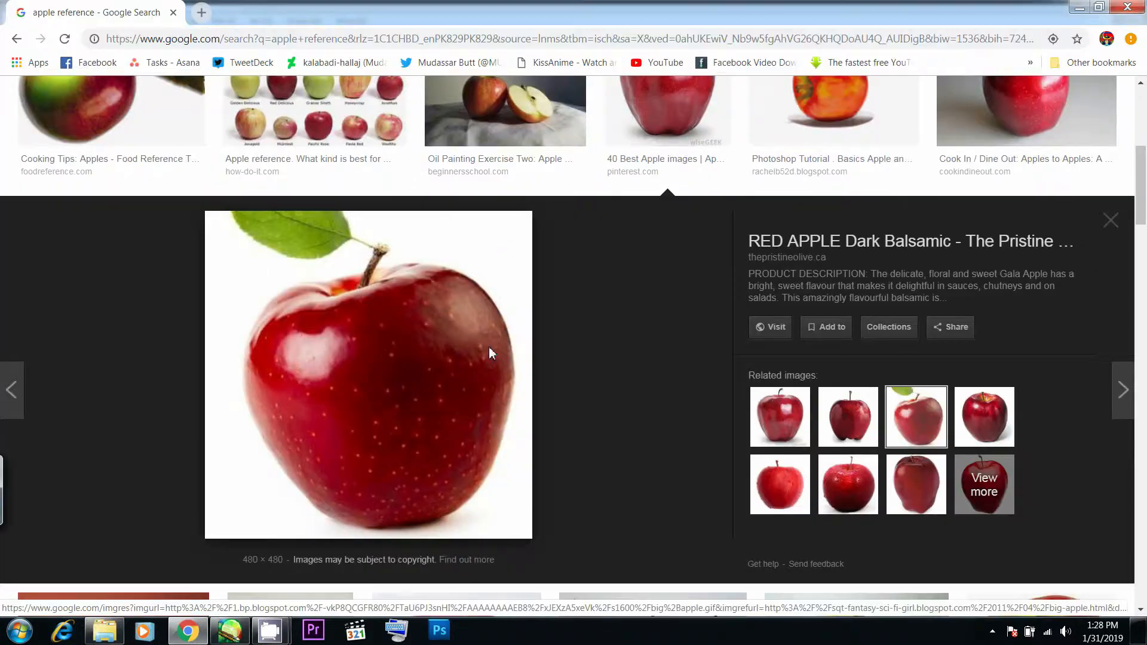
{"action": "key", "text": "alt+Tab"}
{"action": "key", "text": "bracketleft"}
{"action": "left_click_drag", "start_coordinate": [597, 276], "coordinate": [637, 313]}
{"action": "key", "text": "ctrl+z"}
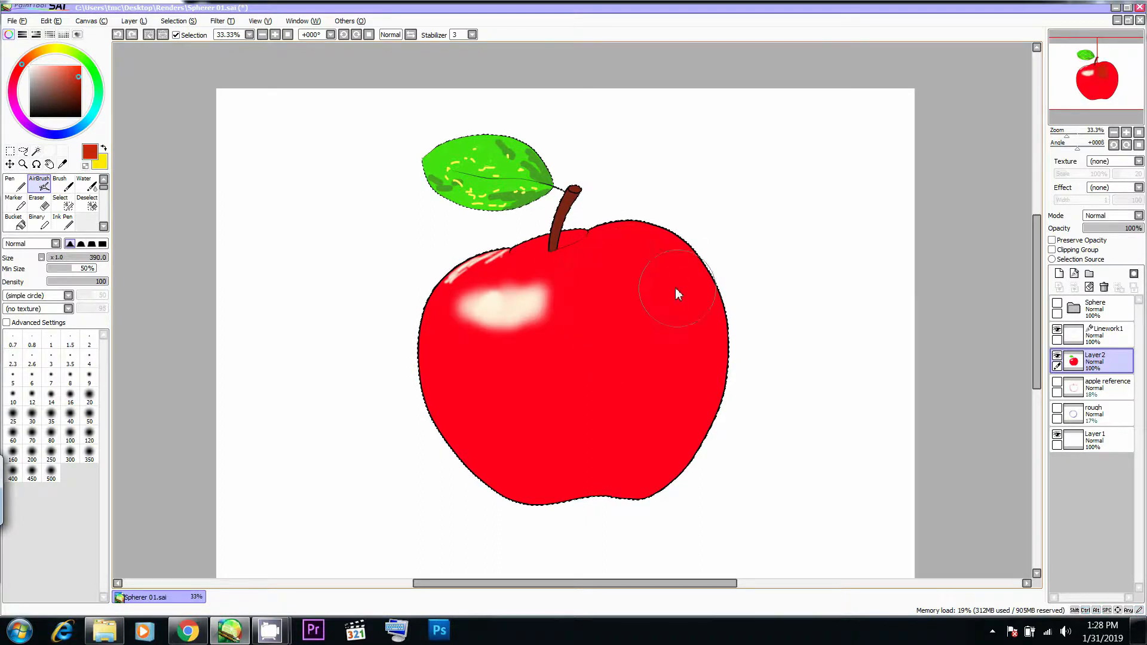
- Airbrush the darker red broadly over the apple's body with Size 500 and Density 50, leaving the cream highlight clear
{"action": "key", "text": "2"}
{"action": "left_click_drag", "start_coordinate": [652, 231], "coordinate": [661, 282]}
{"action": "key", "text": "5"}
{"action": "left_click_drag", "start_coordinate": [646, 243], "coordinate": [699, 245], "text": "ctrl+alt"}
{"action": "mouse_move", "coordinate": [666, 266]}
{"action": "left_mouse_down"}
{"action": "mouse_move", "coordinate": [694, 343]}
{"action": "mouse_move", "coordinate": [583, 252]}
{"action": "mouse_move", "coordinate": [464, 284]}
{"action": "mouse_move", "coordinate": [475, 396]}
{"action": "mouse_move", "coordinate": [556, 310]}
{"action": "mouse_move", "coordinate": [591, 455]}
{"action": "mouse_move", "coordinate": [466, 397]}
{"action": "mouse_move", "coordinate": [607, 409]}
{"action": "mouse_move", "coordinate": [742, 402]}
{"action": "mouse_move", "coordinate": [492, 426]}
{"action": "mouse_move", "coordinate": [661, 404]}
{"action": "mouse_move", "coordinate": [657, 344]}
{"action": "left_mouse_up"}
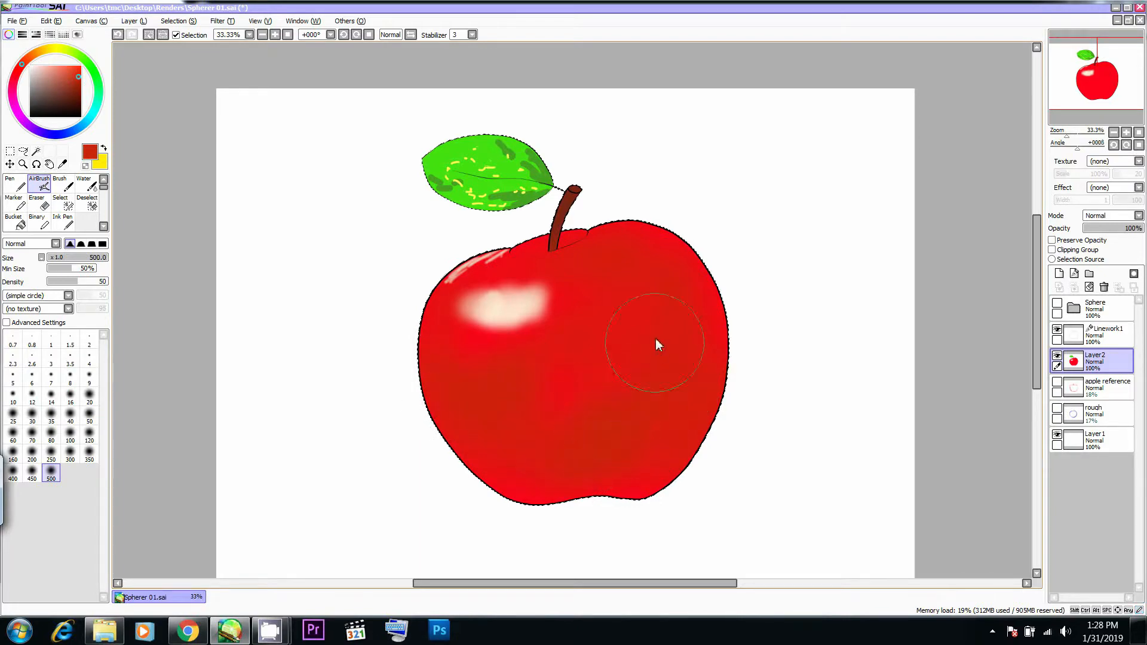
- Compare with Chrome's photo, choose a dark brownish red and airbrush a large soft shadow right of the apple's centre with Size 451
{"action": "key", "text": "alt+Tab"}
{"action": "key", "text": "alt+Tab"}
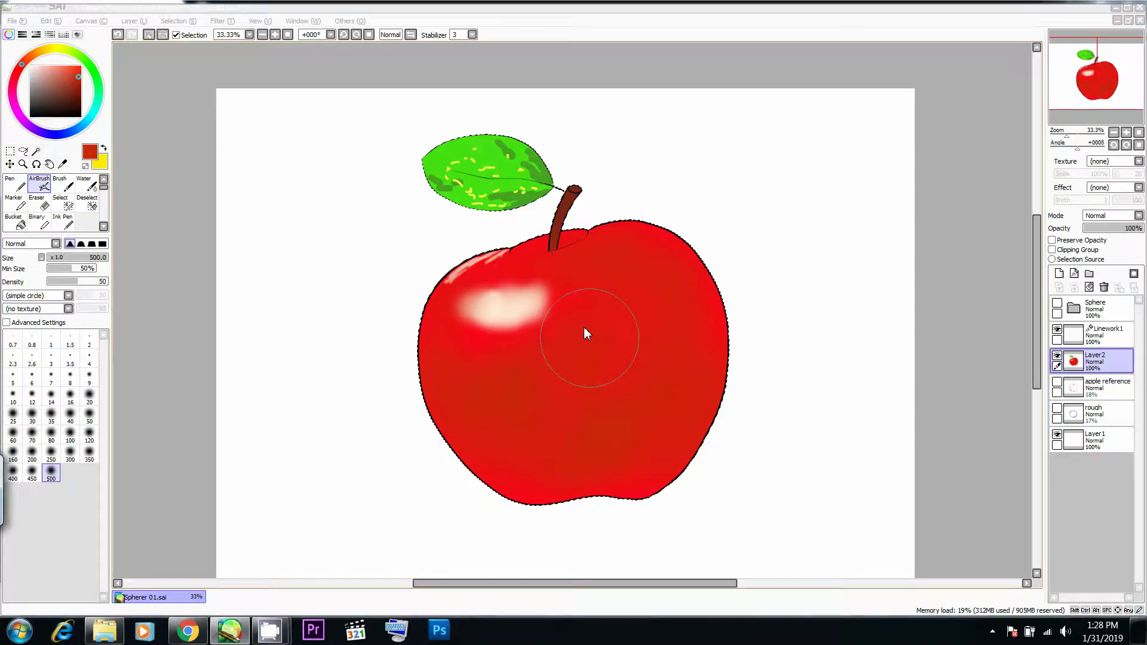
{"action": "key", "text": "alt+Tab"}
{"action": "key", "text": "alt+Tab"}
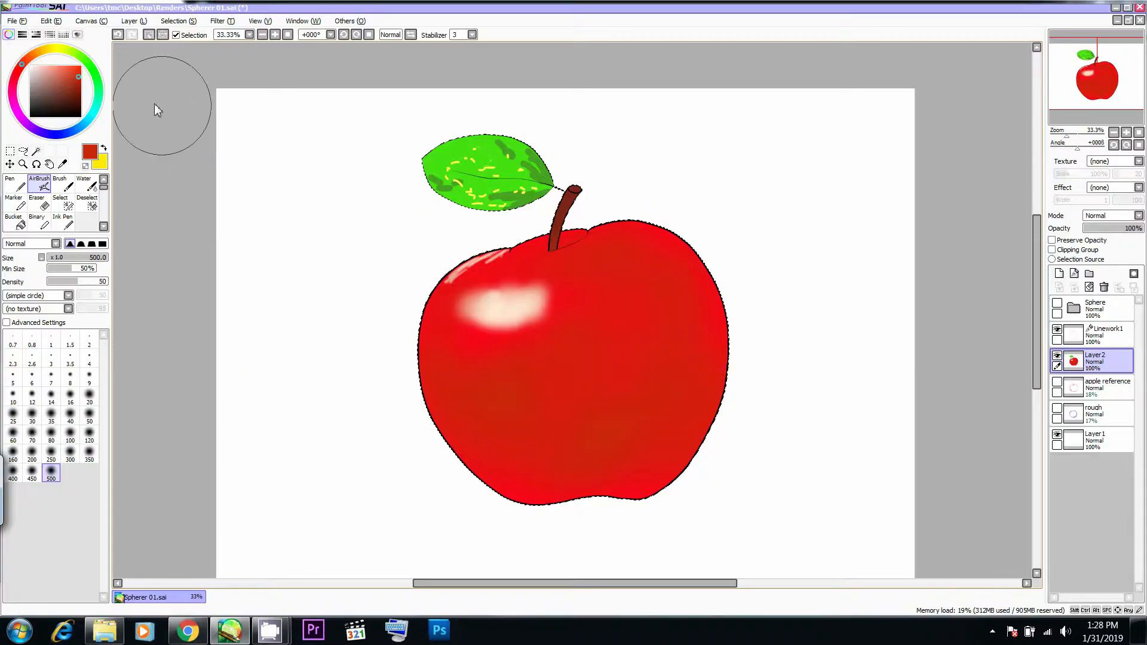
{"action": "key", "text": "alt+Tab"}
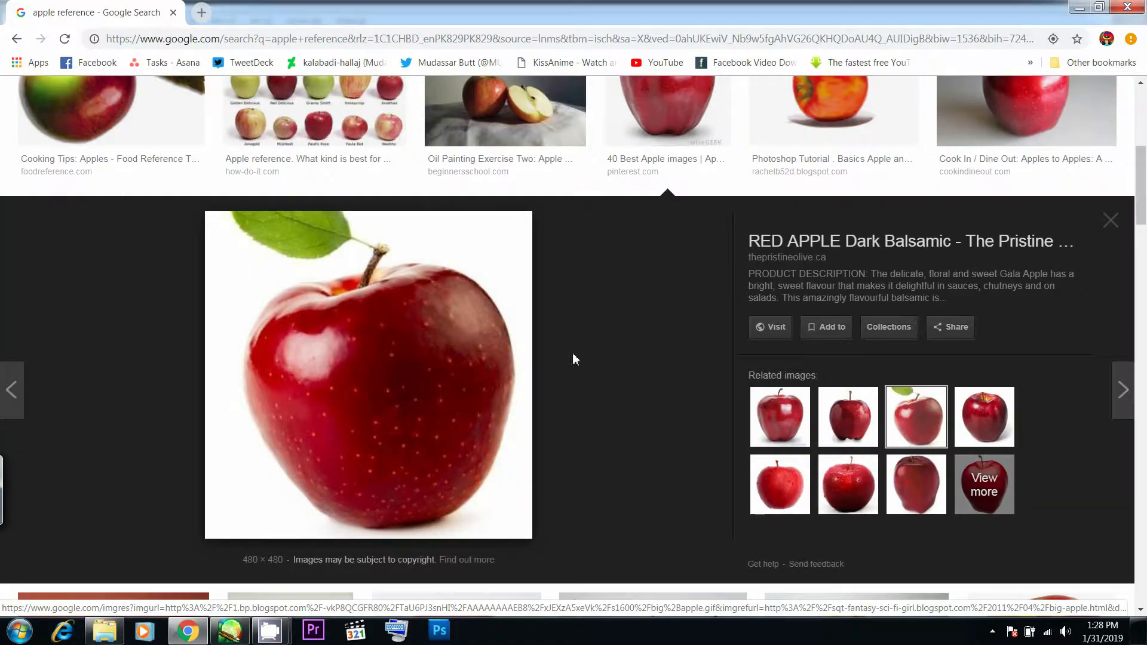
{"action": "key", "text": "alt+Tab"}
{"action": "left_click_drag", "start_coordinate": [601, 322], "coordinate": [591, 323]}
{"action": "mouse_move", "coordinate": [607, 352]}
{"action": "left_mouse_down"}
{"action": "mouse_move", "coordinate": [615, 411]}
{"action": "mouse_move", "coordinate": [646, 354]}
{"action": "mouse_move", "coordinate": [632, 395]}
{"action": "mouse_move", "coordinate": [616, 333]}
{"action": "left_mouse_up"}
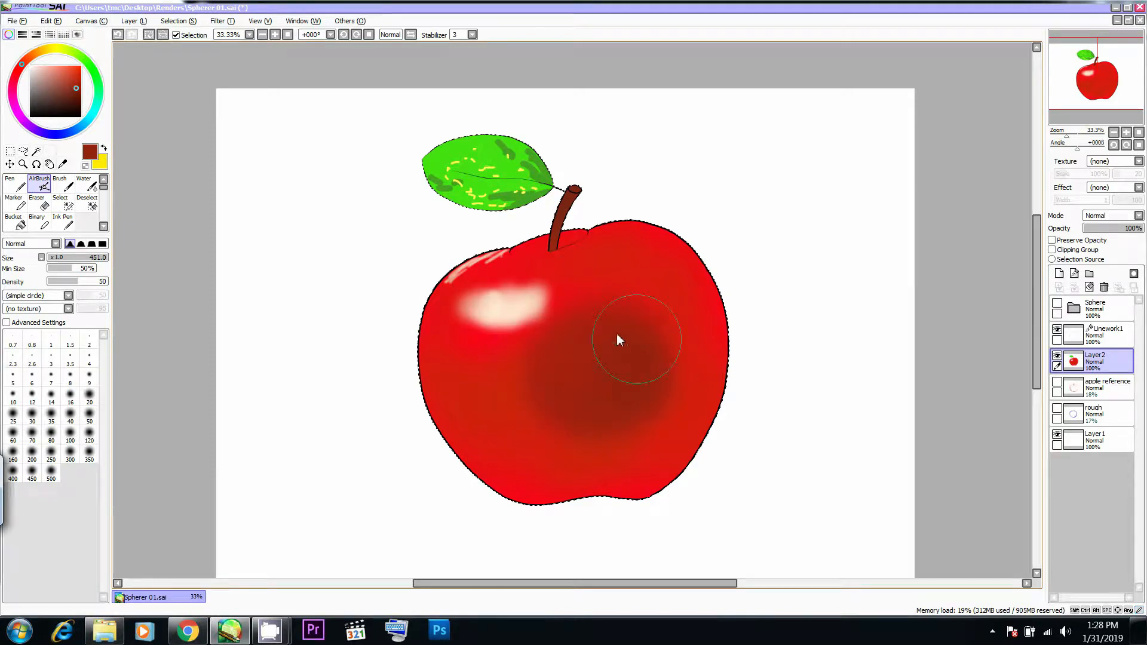
- Choose a pale pink and airbrush a soft rim light along the apple's lower left edge with Size 113
{"action": "key", "text": "alt+Tab"}
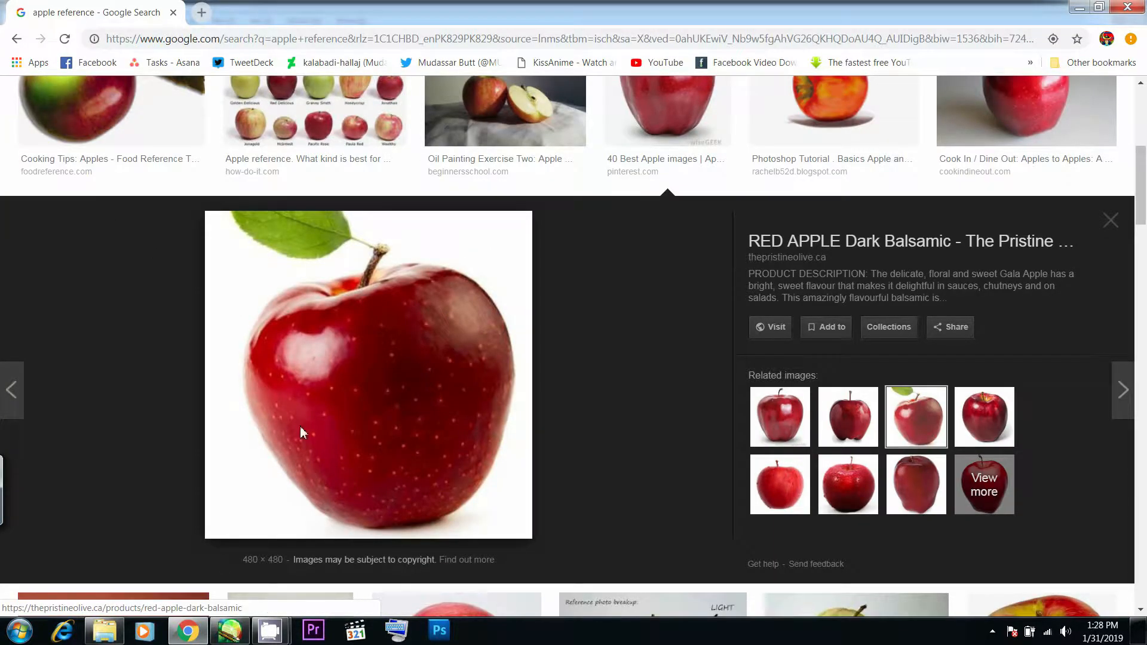
{"action": "key", "text": "alt+Tab"}
{"action": "left_click_drag", "start_coordinate": [72, 103], "coordinate": [38, 67]}
{"action": "left_click_drag", "start_coordinate": [477, 343], "coordinate": [432, 345]}
{"action": "mouse_move", "coordinate": [428, 405]}
{"action": "left_mouse_down"}
{"action": "mouse_move", "coordinate": [421, 320]}
{"action": "mouse_move", "coordinate": [440, 448]}
{"action": "mouse_move", "coordinate": [494, 499]}
{"action": "mouse_move", "coordinate": [448, 440]}
{"action": "left_mouse_up"}
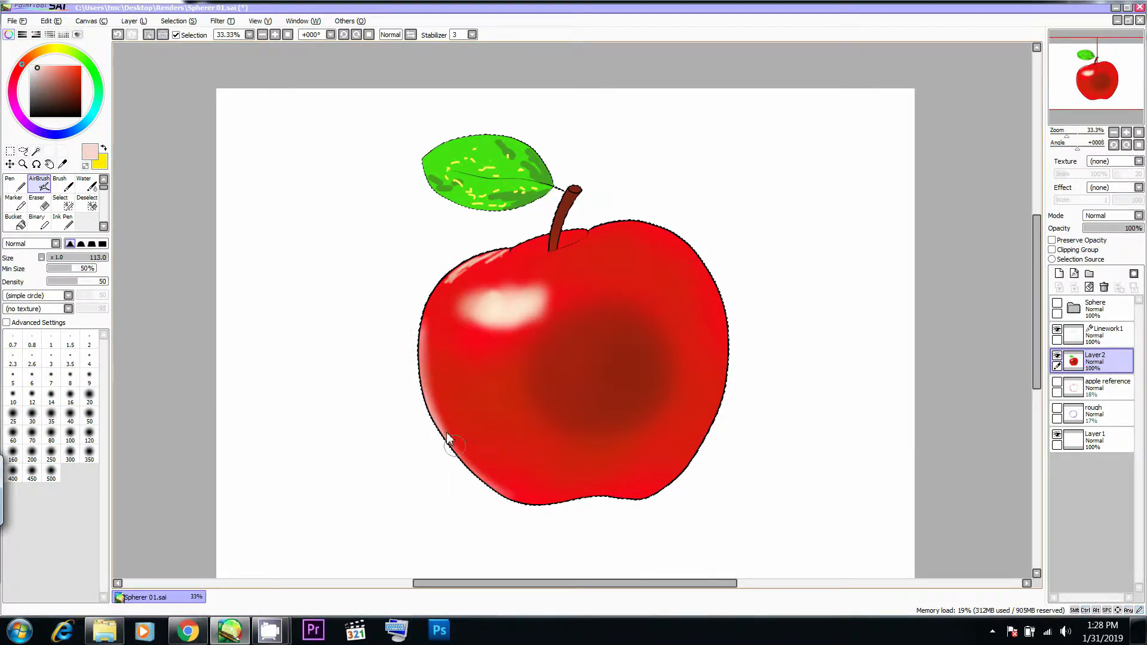
- Lower the AirBrush density to 20 and spread a faint pale glow over the apple's lower left side with Size 368
{"action": "key", "text": "alt+Tab"}
{"action": "key", "text": "alt+Tab"}
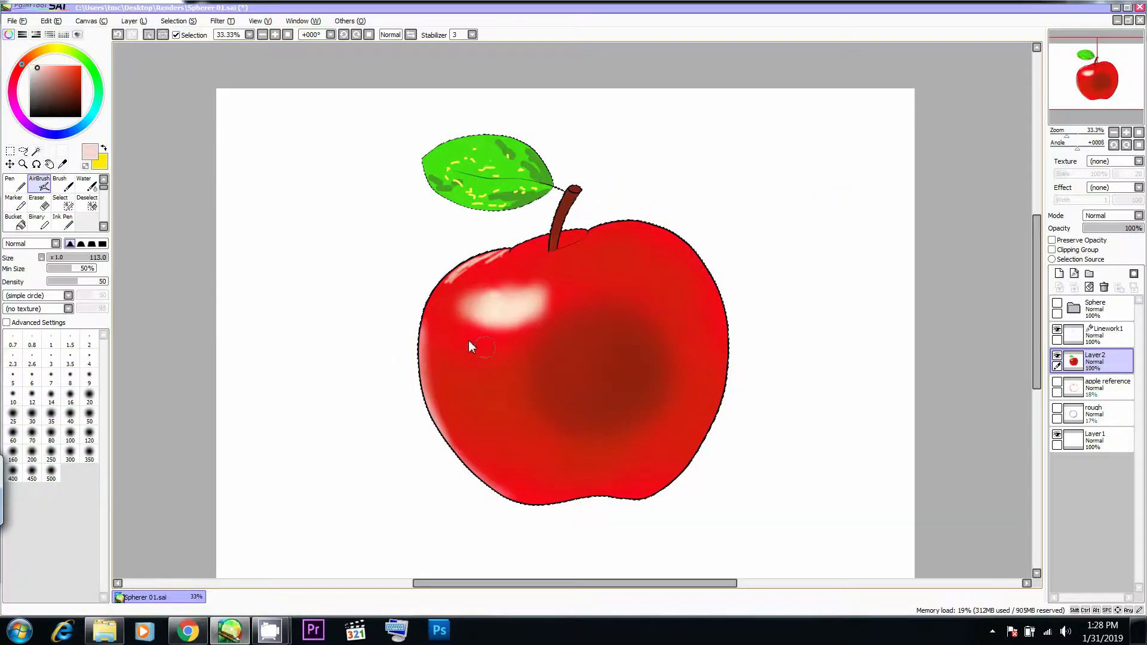
{"action": "key", "text": "ctrl+z"}
{"action": "key", "text": "2"}
{"action": "mouse_move", "coordinate": [439, 321]}
{"action": "left_mouse_down"}
{"action": "mouse_move", "coordinate": [431, 332]}
{"action": "mouse_move", "coordinate": [473, 356]}
{"action": "mouse_move", "coordinate": [463, 451]}
{"action": "mouse_move", "coordinate": [454, 389]}
{"action": "mouse_move", "coordinate": [503, 465]}
{"action": "mouse_move", "coordinate": [483, 466]}
{"action": "mouse_move", "coordinate": [497, 431]}
{"action": "left_mouse_up"}
{"action": "mouse_move", "coordinate": [513, 332]}
{"action": "left_mouse_down"}
{"action": "mouse_move", "coordinate": [446, 331]}
{"action": "mouse_move", "coordinate": [480, 332]}
{"action": "left_mouse_up"}
{"action": "mouse_move", "coordinate": [470, 389]}
{"action": "left_mouse_down"}
{"action": "mouse_move", "coordinate": [423, 385]}
{"action": "mouse_move", "coordinate": [453, 422]}
{"action": "left_mouse_up"}
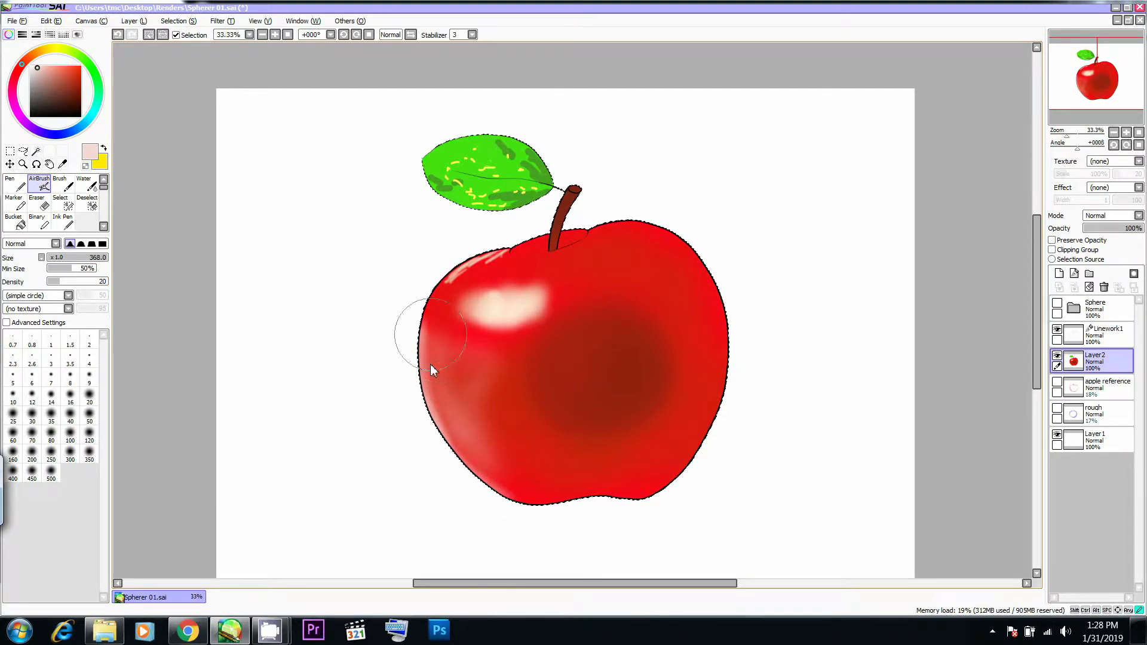
- Refine the pale glow on the apple's left side with smaller AirBrush strokes, undoing unwanted ones and comparing with Chrome's photo
{"action": "left_click_drag", "start_coordinate": [412, 338], "coordinate": [404, 339]}
{"action": "left_click_drag", "start_coordinate": [435, 417], "coordinate": [431, 374]}
{"action": "key", "text": "ctrl+z"}
{"action": "mouse_move", "coordinate": [472, 338]}
{"action": "left_mouse_down"}
{"action": "mouse_move", "coordinate": [456, 372]}
{"action": "mouse_move", "coordinate": [422, 333]}
{"action": "mouse_move", "coordinate": [467, 351]}
{"action": "mouse_move", "coordinate": [472, 406]}
{"action": "left_mouse_up"}
{"action": "key", "text": "ctrl+z"}
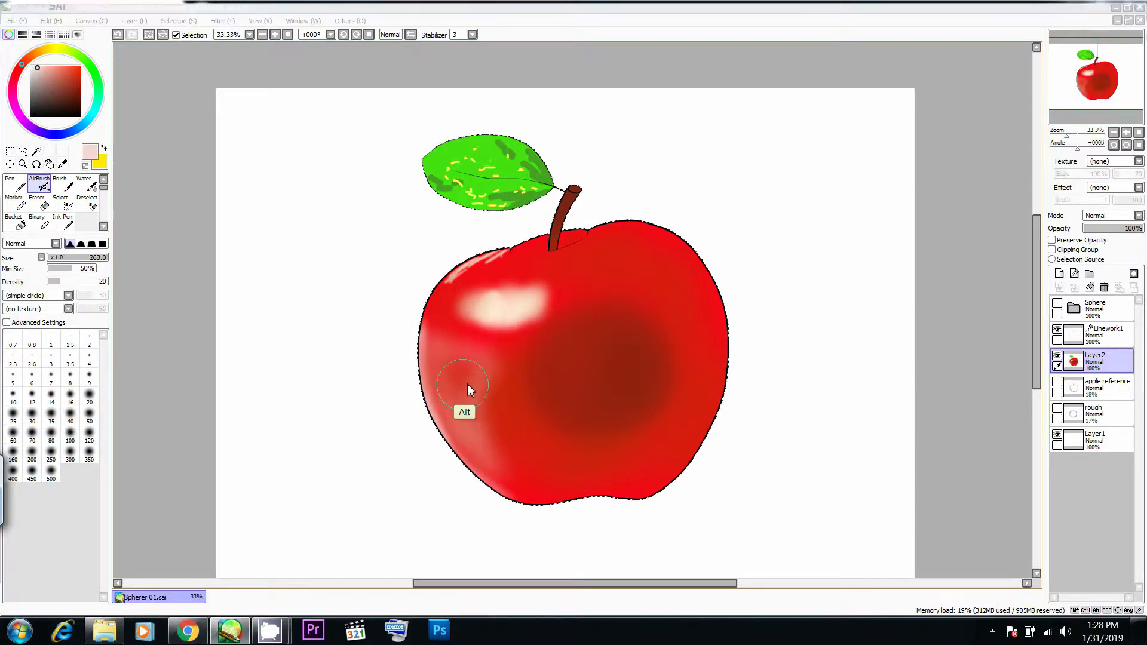
{"action": "key", "text": "alt+Tab"}
- Recheck Chrome's photo and airbrush faint pale pink around the lower edge of the upper left highlight
{"action": "key", "text": "alt+Tab"}
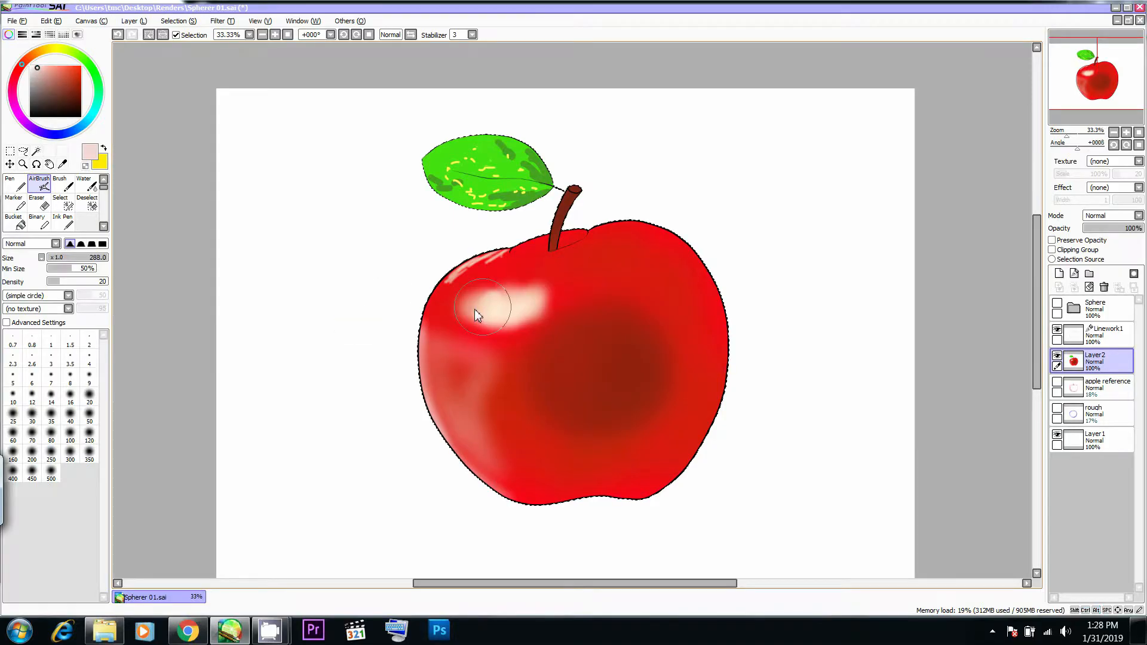
{"action": "key", "text": "alt+Tab"}
{"action": "key", "text": "alt+Tab"}
{"action": "mouse_move", "coordinate": [504, 305]}
{"action": "left_mouse_down"}
{"action": "mouse_move", "coordinate": [479, 323]}
{"action": "mouse_move", "coordinate": [487, 302]}
{"action": "mouse_move", "coordinate": [469, 324]}
{"action": "left_mouse_up"}
{"action": "key", "text": "ctrl+z"}
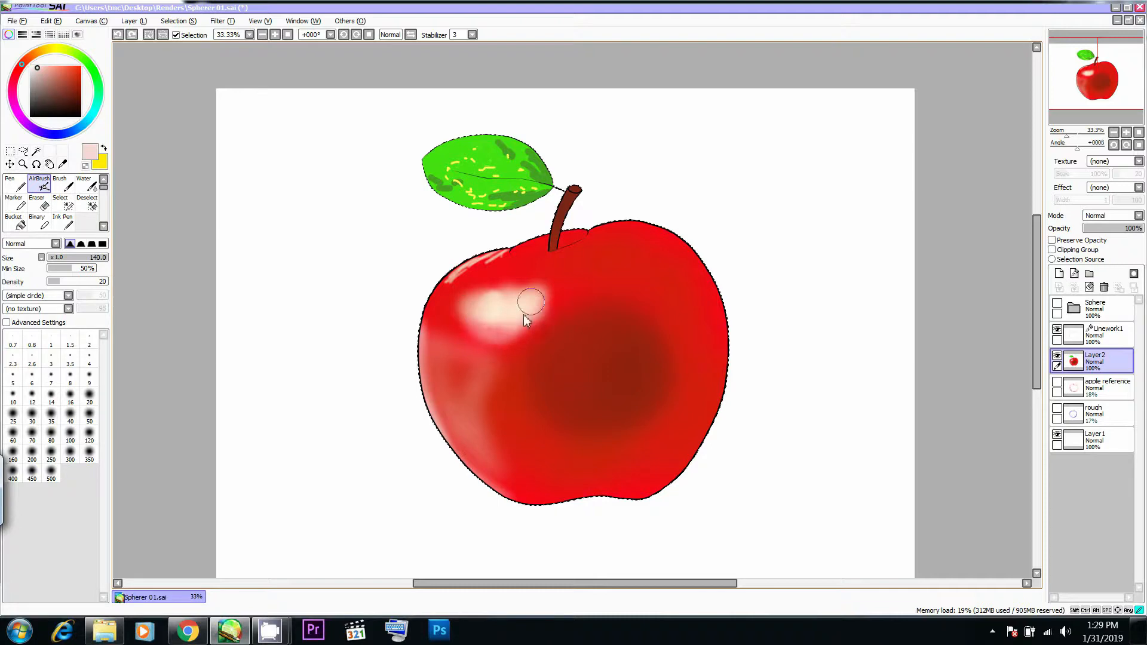
- Choose a dark red after checking Chrome's photo and airbrush soft shading down the apple's right side at Density 20
{"action": "key", "text": "alt+Tab"}
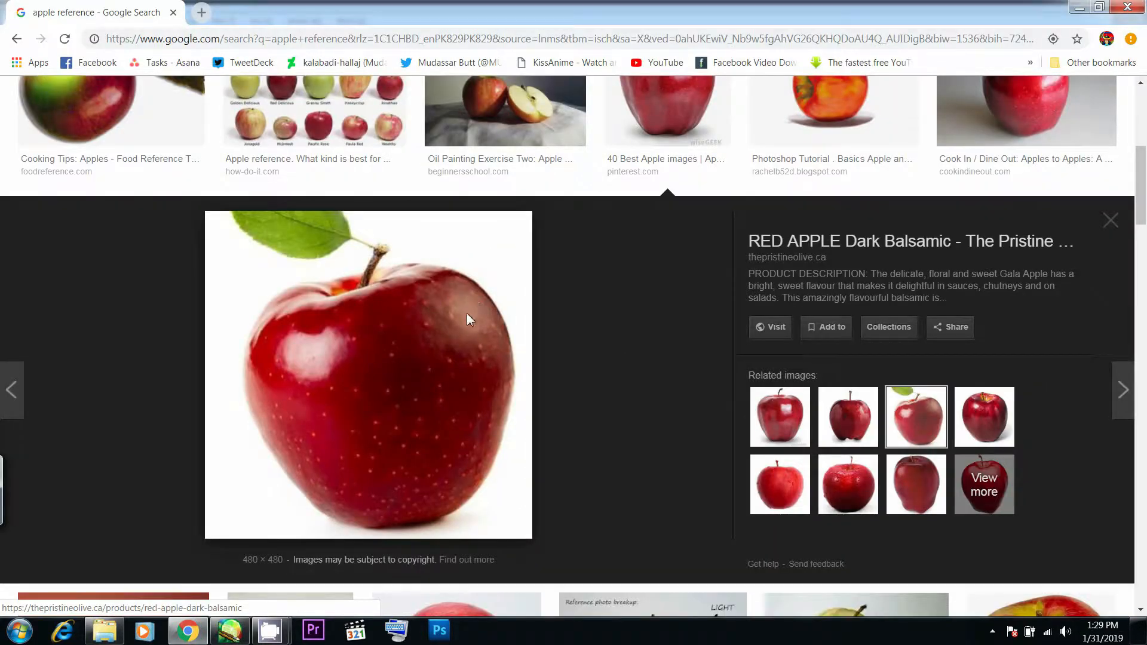
{"action": "key", "text": "alt+Tab"}
{"action": "key", "text": "alt+Tab"}
{"action": "key", "text": "alt+Tab"}
{"action": "left_click_drag", "start_coordinate": [67, 67], "coordinate": [74, 76]}
{"action": "key", "text": "alt+Tab"}
{"action": "key", "text": "alt+Tab"}
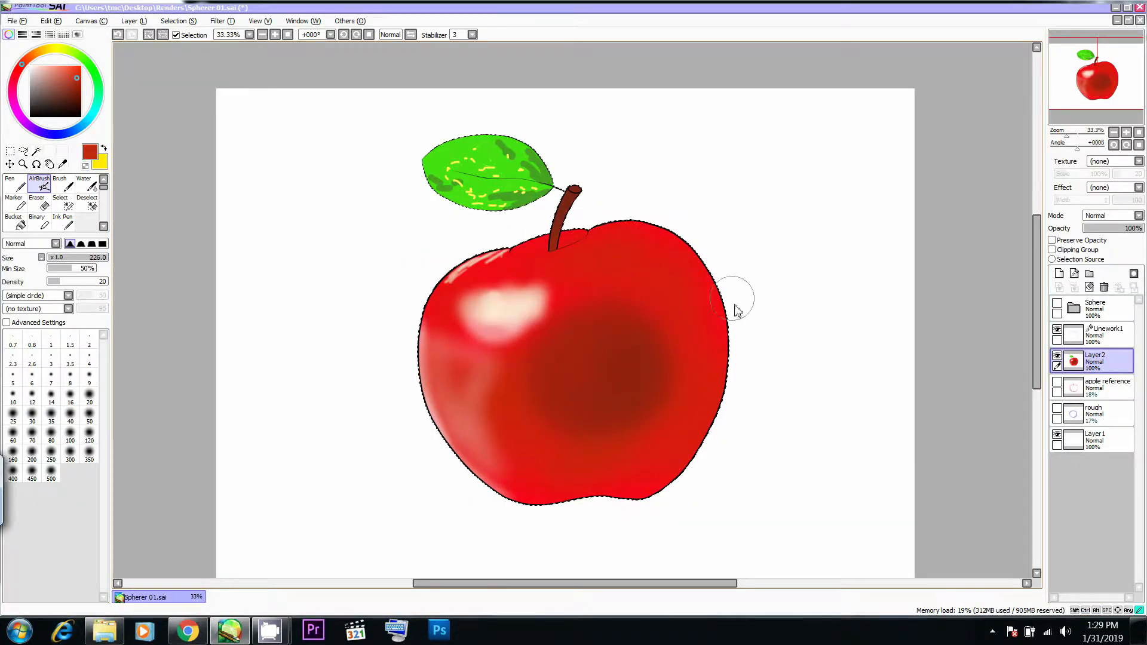
{"action": "left_click_drag", "start_coordinate": [75, 77], "coordinate": [77, 88]}
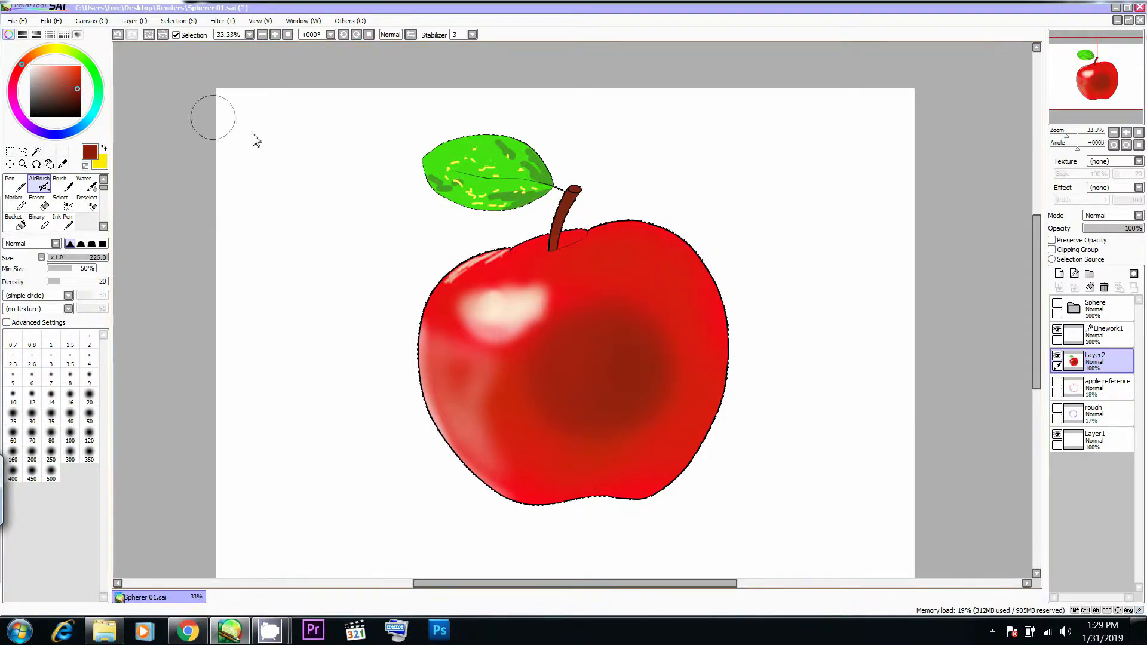
{"action": "mouse_move", "coordinate": [665, 272]}
{"action": "left_mouse_down", "text": "ctrl+alt"}
{"action": "mouse_move", "coordinate": [722, 329]}
{"action": "mouse_move", "coordinate": [690, 433]}
{"action": "left_mouse_up", "text": "ctrl+alt"}
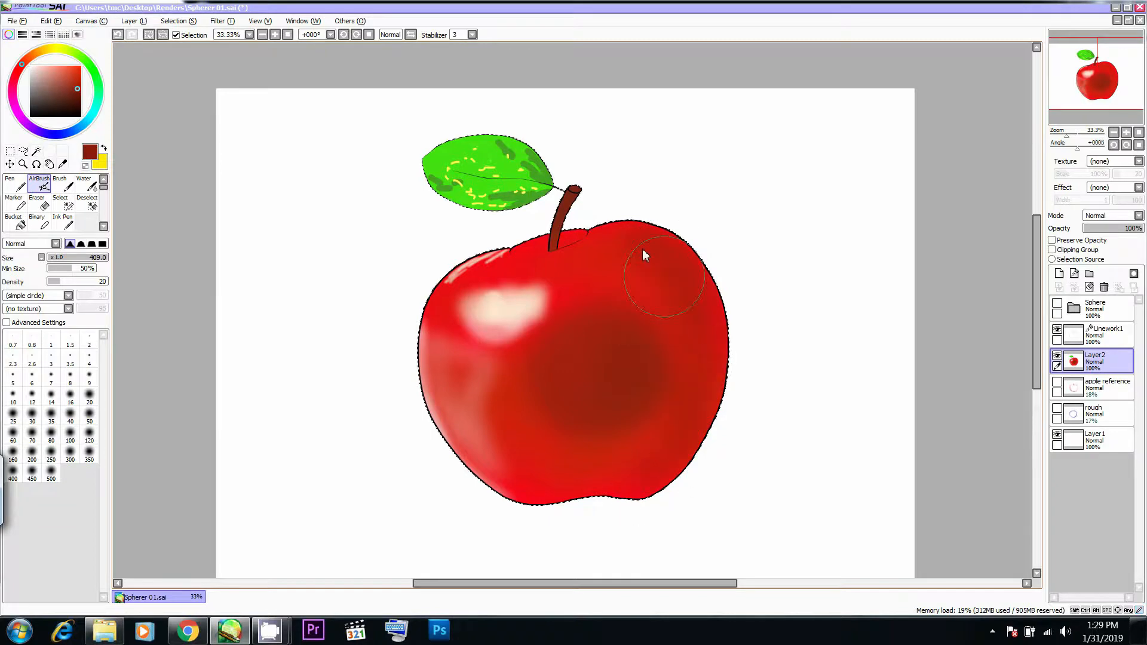
- Sample the light cream from the apple's highlight and airbrush a small touch near the upper left rim with Size 67
{"action": "key", "text": "alt+Tab"}
{"action": "key", "text": "alt+Tab"}
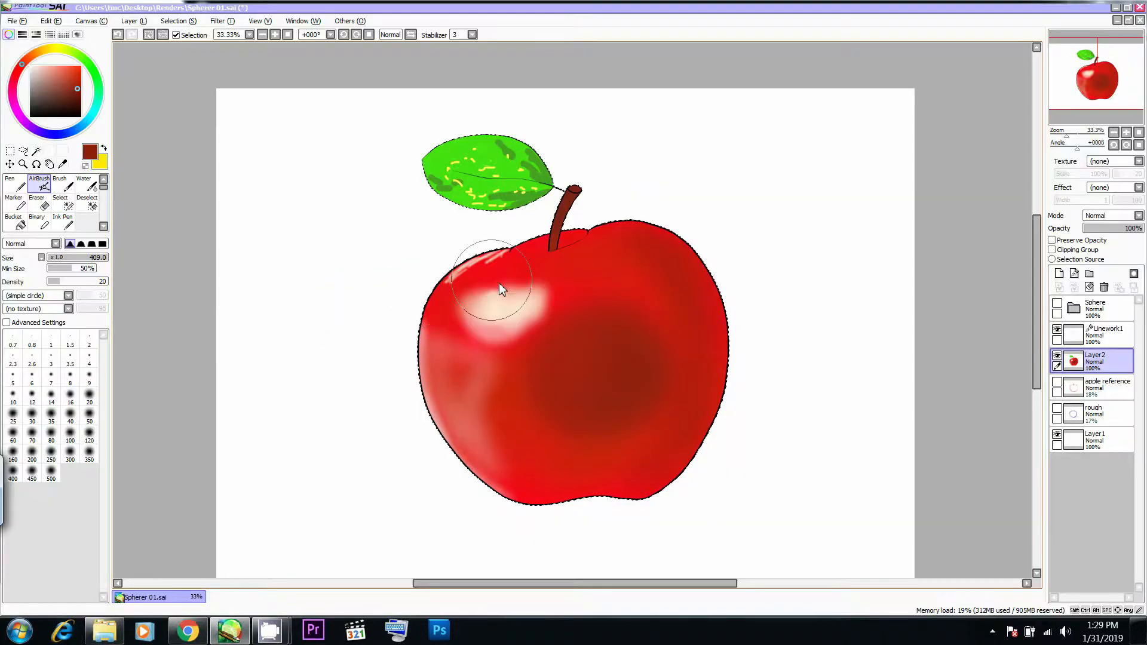
{"action": "left_click", "coordinate": [508, 317], "text": "alt"}
{"action": "key", "text": "alt+Tab"}
{"action": "key", "text": "alt+Tab"}
{"action": "left_click_drag", "start_coordinate": [509, 253], "coordinate": [512, 252], "text": "ctrl+alt"}
{"action": "key", "text": "alt+Tab"}
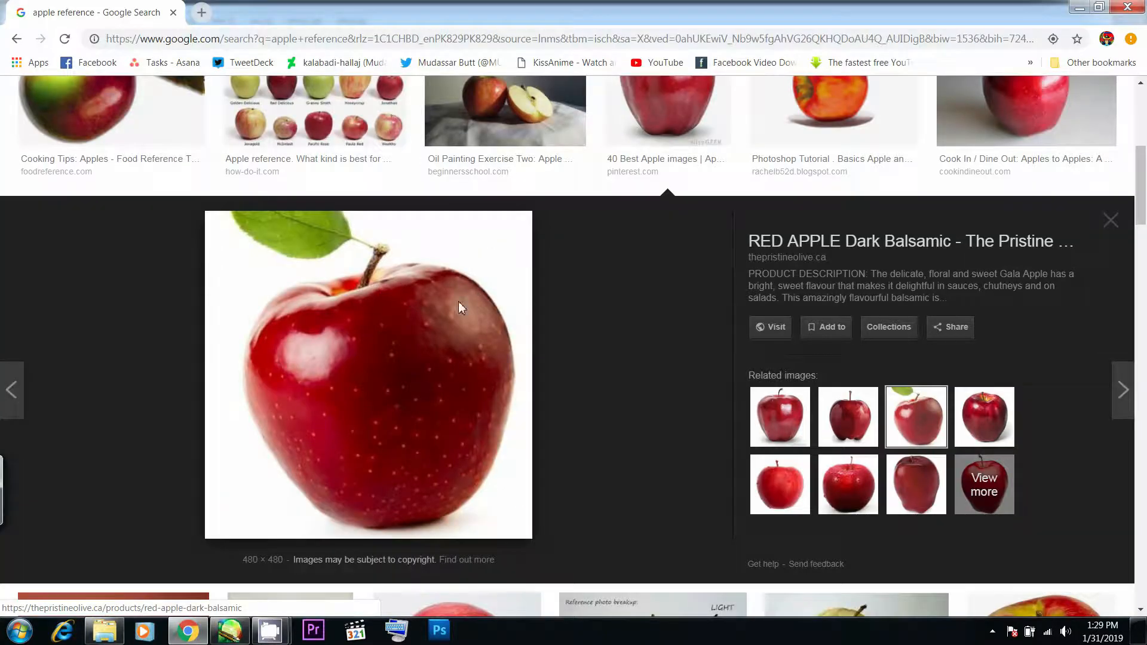
{"action": "key", "text": "alt+Tab"}
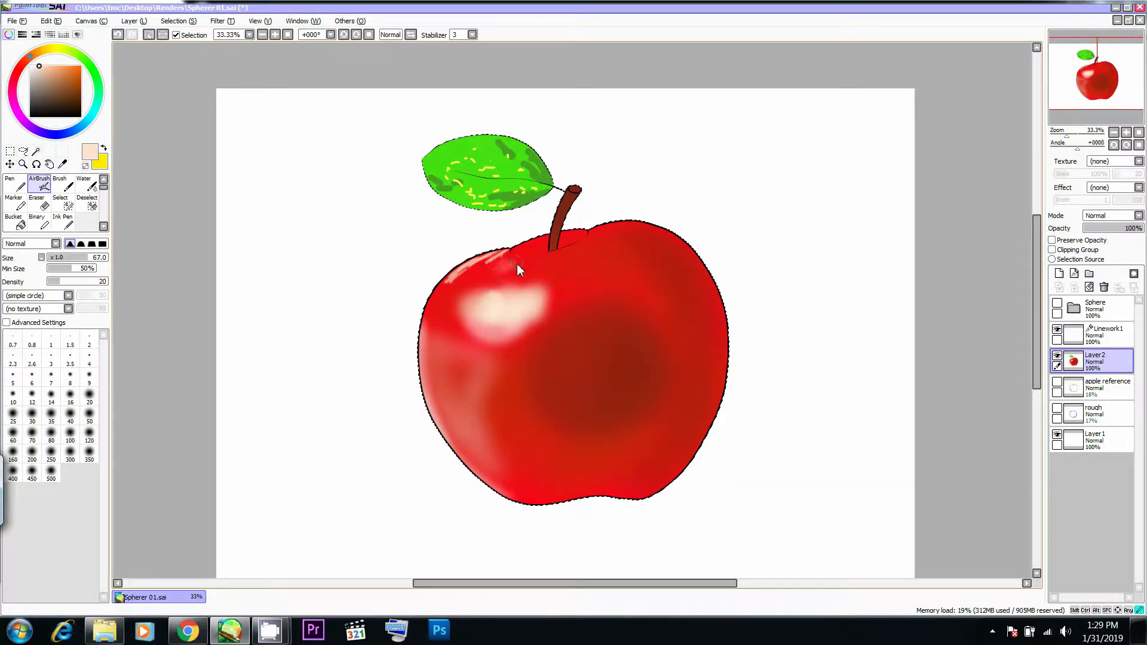
- Switch to the Pen and paint a pale highlight band along the apple's upper left rim, past the stem base
{"action": "key", "text": "n"}
{"action": "mouse_move", "coordinate": [493, 264]}
{"action": "left_mouse_down"}
{"action": "mouse_move", "coordinate": [482, 266]}
{"action": "mouse_move", "coordinate": [498, 254]}
{"action": "left_mouse_up"}
{"action": "key", "text": "ctrl+z"}
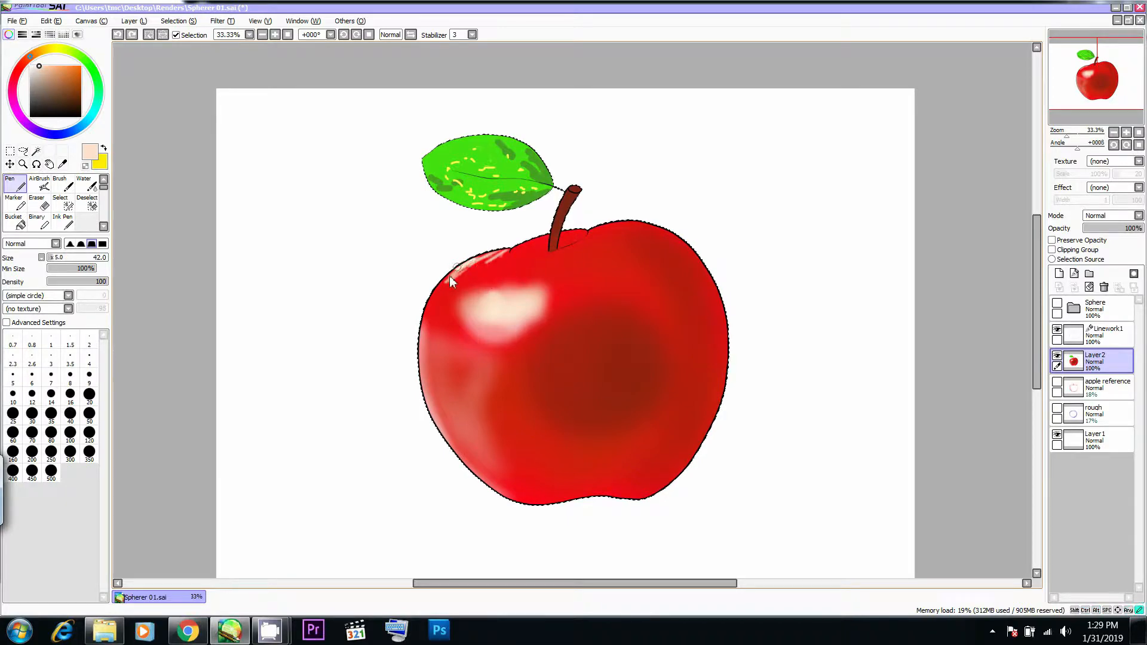
{"action": "key", "text": "alt+Tab"}
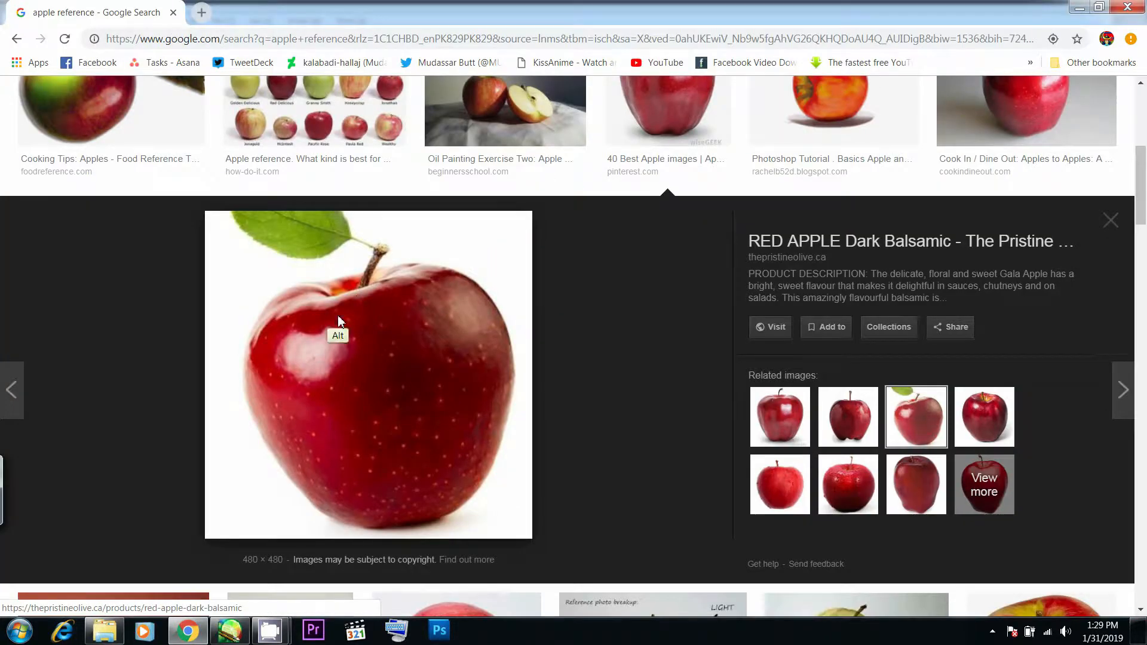
{"action": "key", "text": "alt+Tab"}
{"action": "mouse_move", "coordinate": [488, 265]}
{"action": "left_mouse_down"}
{"action": "mouse_move", "coordinate": [469, 272]}
{"action": "mouse_move", "coordinate": [572, 253]}
{"action": "mouse_move", "coordinate": [603, 231]}
{"action": "left_mouse_up"}
- Extend the pale band onto the apple's right shoulder with Pen size 27, comparing with Chrome's photo
{"action": "key", "text": "alt+Tab"}
{"action": "key", "text": "alt+Tab"}
{"action": "key", "text": "alt+Tab"}
{"action": "key", "text": "alt+Tab"}
{"action": "key", "text": "alt+Tab"}
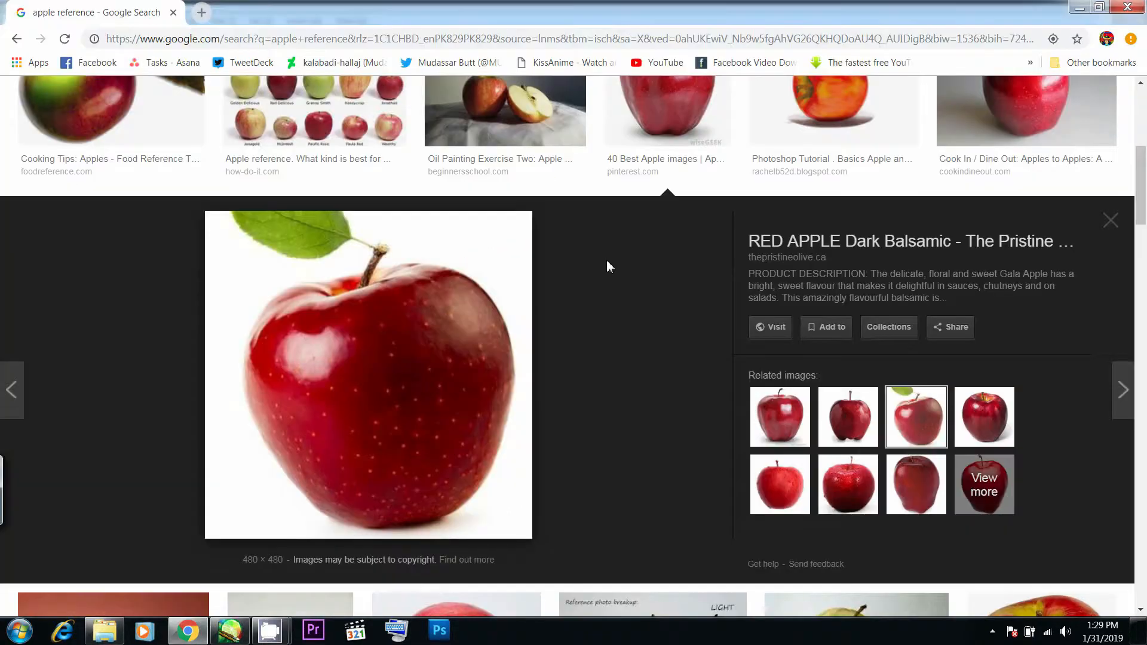
{"action": "key", "text": "alt+Tab"}
{"action": "left_click_drag", "start_coordinate": [611, 232], "coordinate": [637, 227]}
{"action": "key", "text": "alt+Tab"}
- Paint a faint cream highlight along the apple's lower right rim with the Pen at Density 10, comparing with Chrome's photo
{"action": "key", "text": "alt+Tab"}
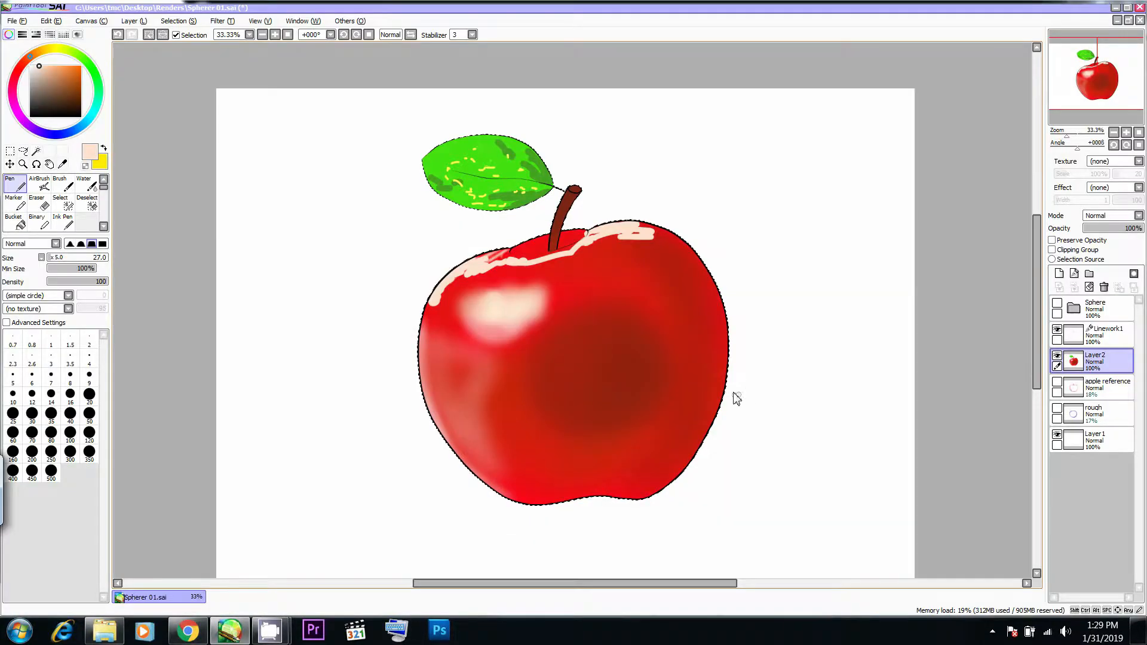
{"action": "key", "text": "1"}
{"action": "mouse_move", "coordinate": [709, 411]}
{"action": "left_mouse_down"}
{"action": "mouse_move", "coordinate": [715, 432]}
{"action": "mouse_move", "coordinate": [727, 378]}
{"action": "mouse_move", "coordinate": [687, 466]}
{"action": "mouse_move", "coordinate": [714, 435]}
{"action": "left_mouse_up"}
{"action": "key", "text": "alt+Tab"}
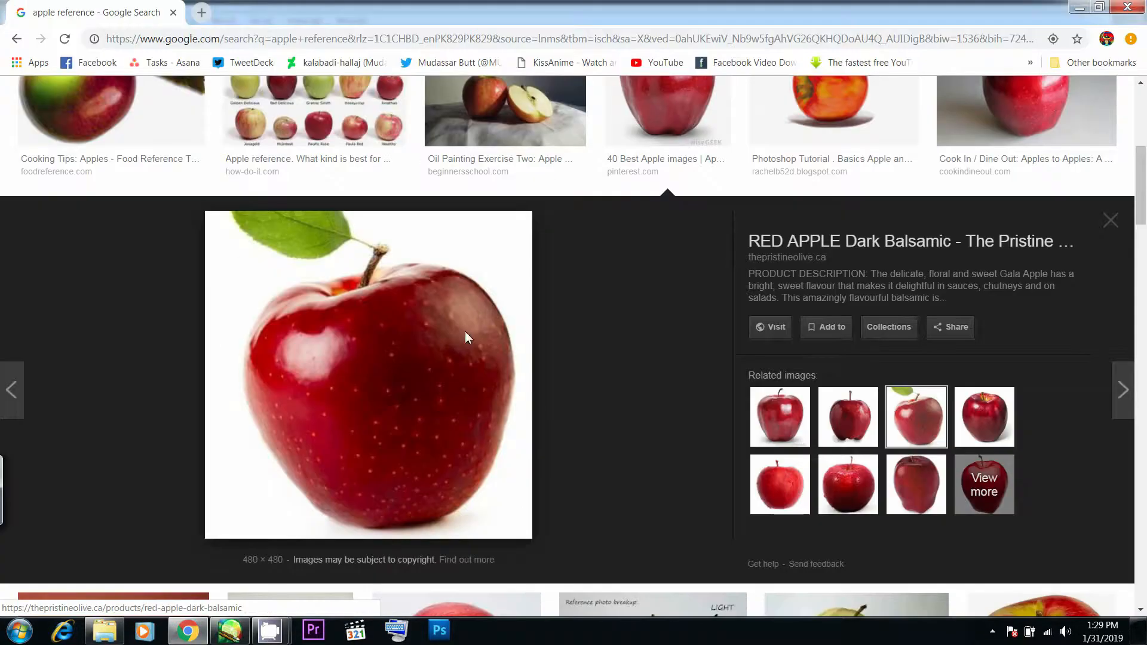
- Check Chrome's reference photo and paint a faint cream highlight along the apple's lower left rim
{"action": "key", "text": "alt+Tab"}
{"action": "left_click_drag", "start_coordinate": [724, 335], "coordinate": [692, 438]}
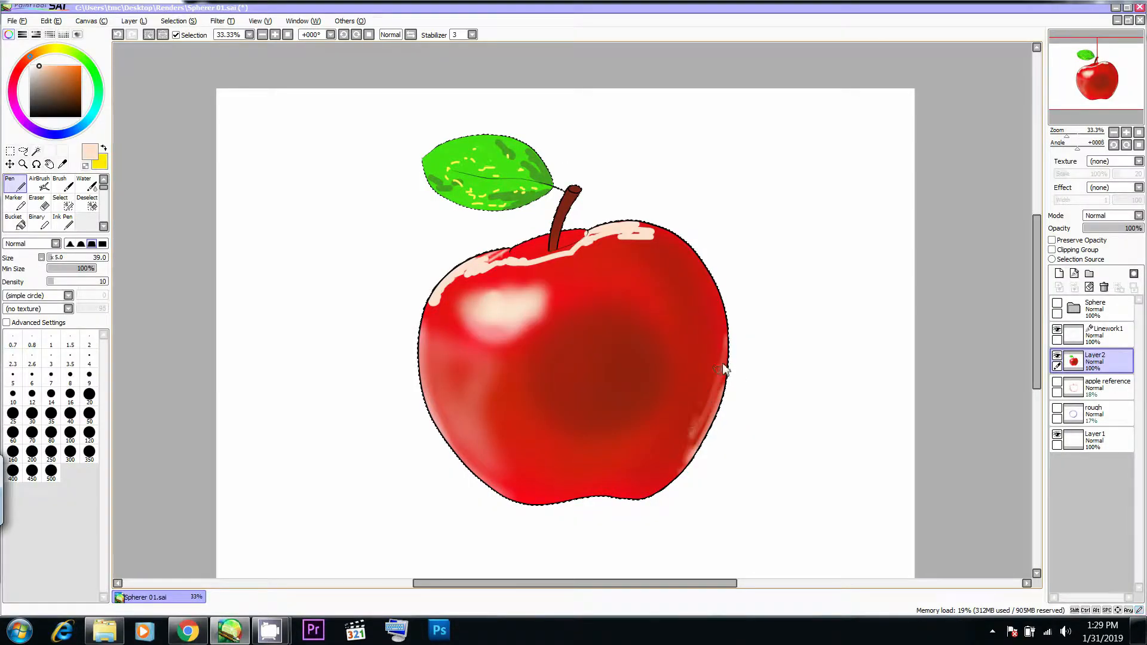
{"action": "key", "text": "ctrl+z"}
{"action": "left_click_drag", "start_coordinate": [728, 367], "coordinate": [734, 359]}
{"action": "mouse_move", "coordinate": [730, 357]}
{"action": "left_mouse_down"}
{"action": "mouse_move", "coordinate": [705, 453]}
{"action": "mouse_move", "coordinate": [732, 362]}
{"action": "mouse_move", "coordinate": [707, 445]}
{"action": "left_mouse_up"}
{"action": "key", "text": "ctrl+z"}
{"action": "key", "text": "alt+Tab"}
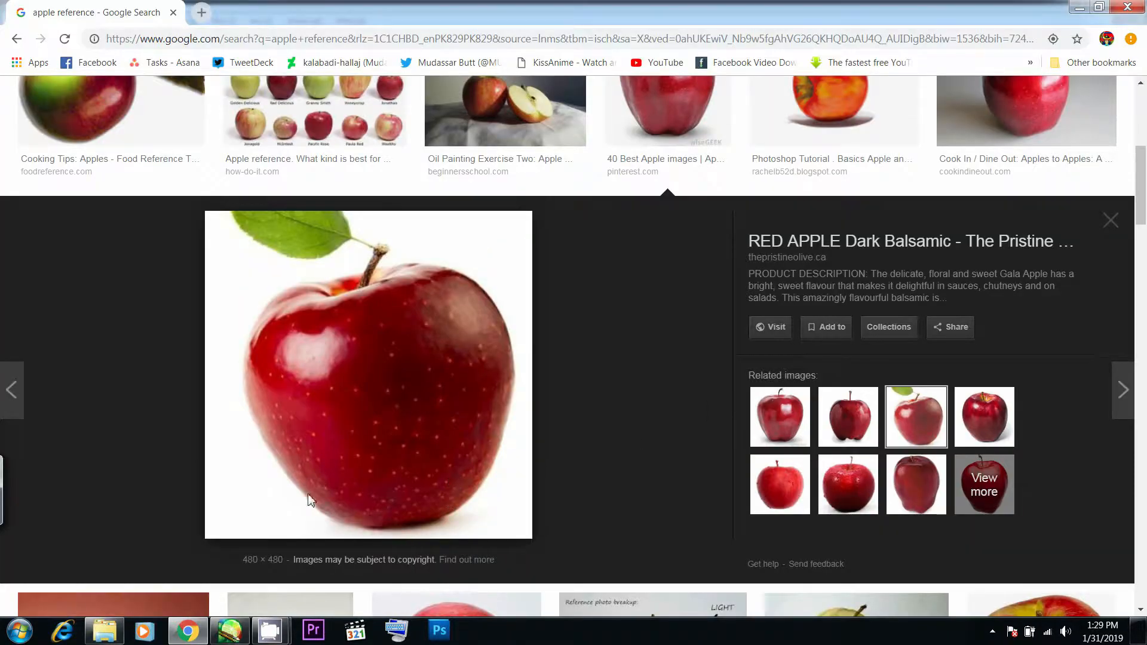
{"action": "key", "text": "alt+Tab"}
{"action": "left_click_drag", "start_coordinate": [420, 354], "coordinate": [507, 512]}
{"action": "left_click_drag", "start_coordinate": [421, 387], "coordinate": [512, 496]}
{"action": "key", "text": "alt+Tab"}
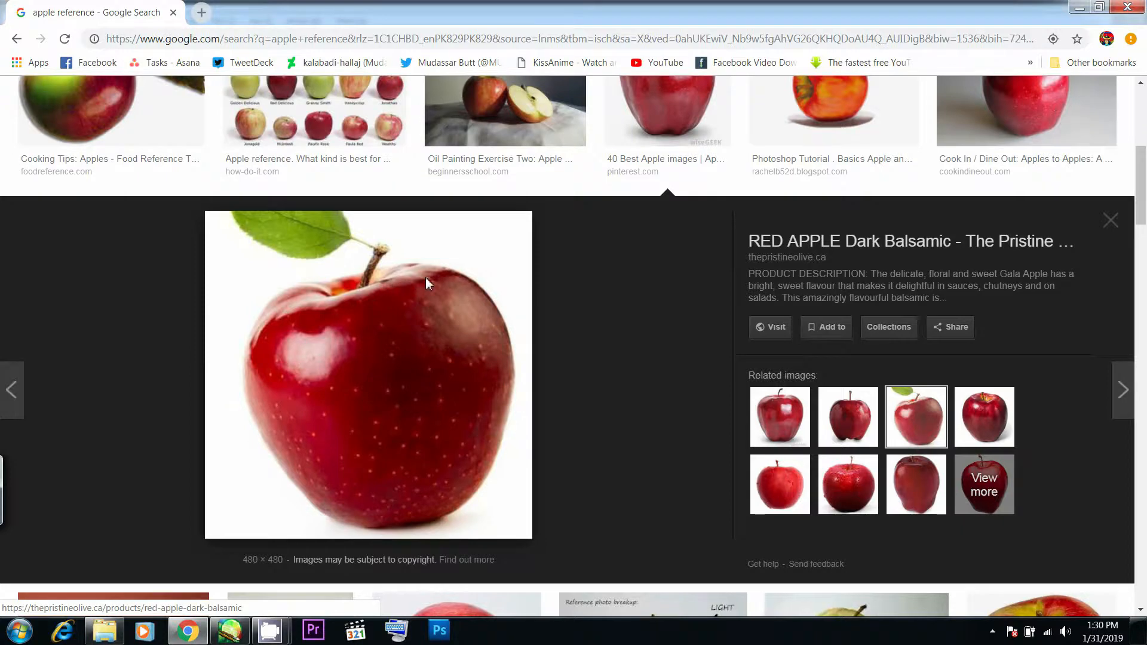
{"action": "key", "text": "alt+Tab"}
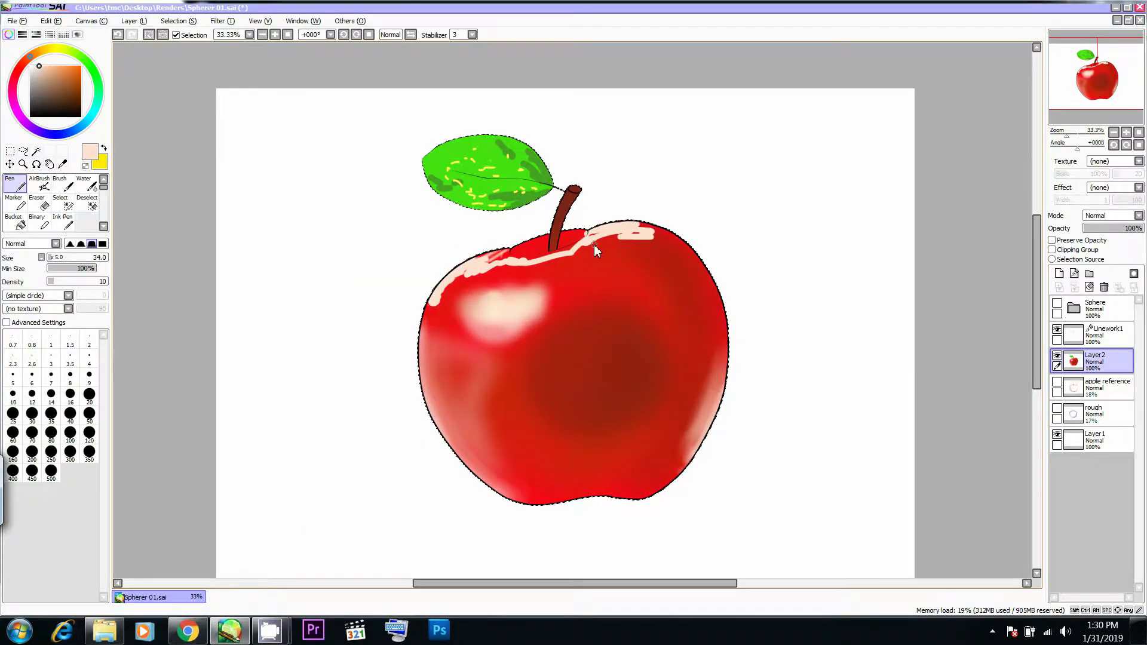
- Set the Pen's Density to 100 and try touching up the pale upper rim band against Chrome's photo
{"action": "key", "text": "0"}
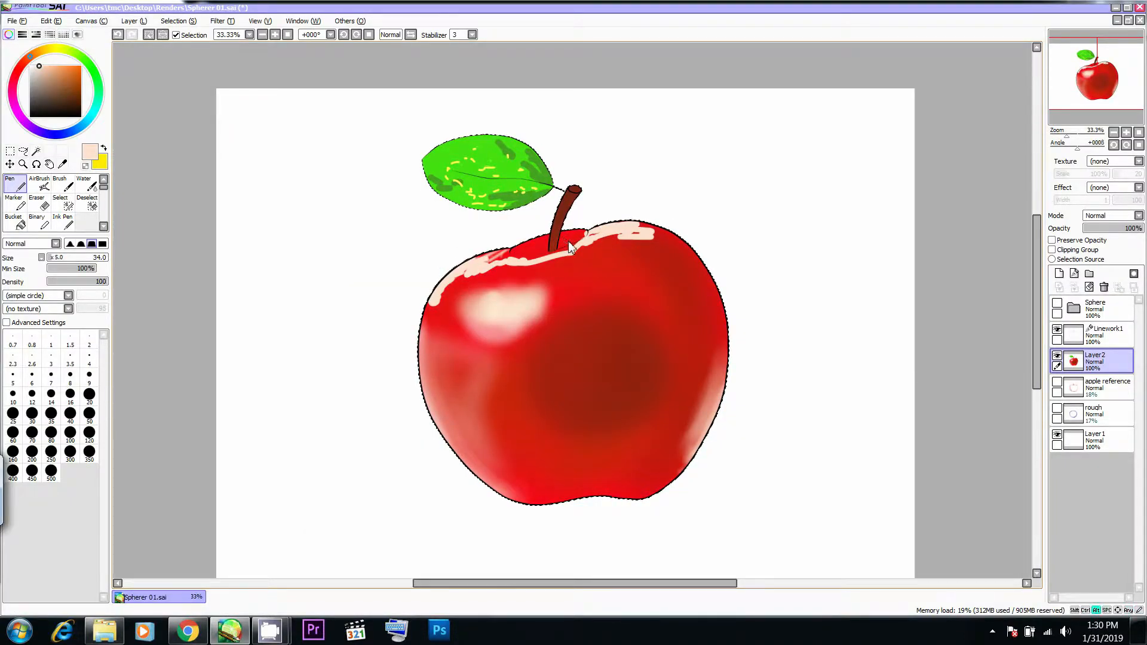
{"action": "key", "text": "alt+Tab"}
{"action": "key", "text": "alt+Tab"}
{"action": "key", "text": "alt+Tab"}
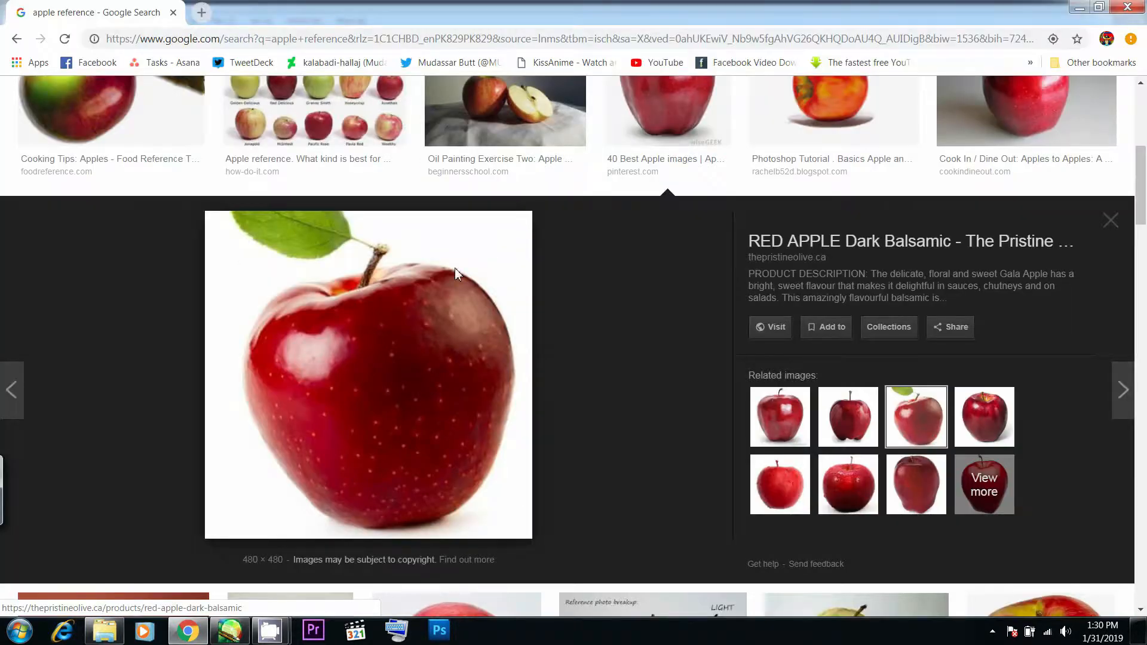
- Choose white and add small Pen touches at Size 22 to the pale band on the upper left rim and beside the stem
{"action": "key", "text": "alt+Tab"}
{"action": "key", "text": "ctrl+z"}
{"action": "mouse_move", "coordinate": [485, 255]}
{"action": "left_mouse_down"}
{"action": "mouse_move", "coordinate": [504, 256]}
{"action": "mouse_move", "coordinate": [461, 259]}
{"action": "mouse_move", "coordinate": [492, 257]}
{"action": "mouse_move", "coordinate": [463, 261]}
{"action": "mouse_move", "coordinate": [492, 267]}
{"action": "left_mouse_up"}
{"action": "key", "text": "ctrl+z"}
{"action": "key", "text": "alt+Tab"}
{"action": "key", "text": "alt+Tab"}
{"action": "left_click_drag", "start_coordinate": [40, 68], "coordinate": [30, 66]}
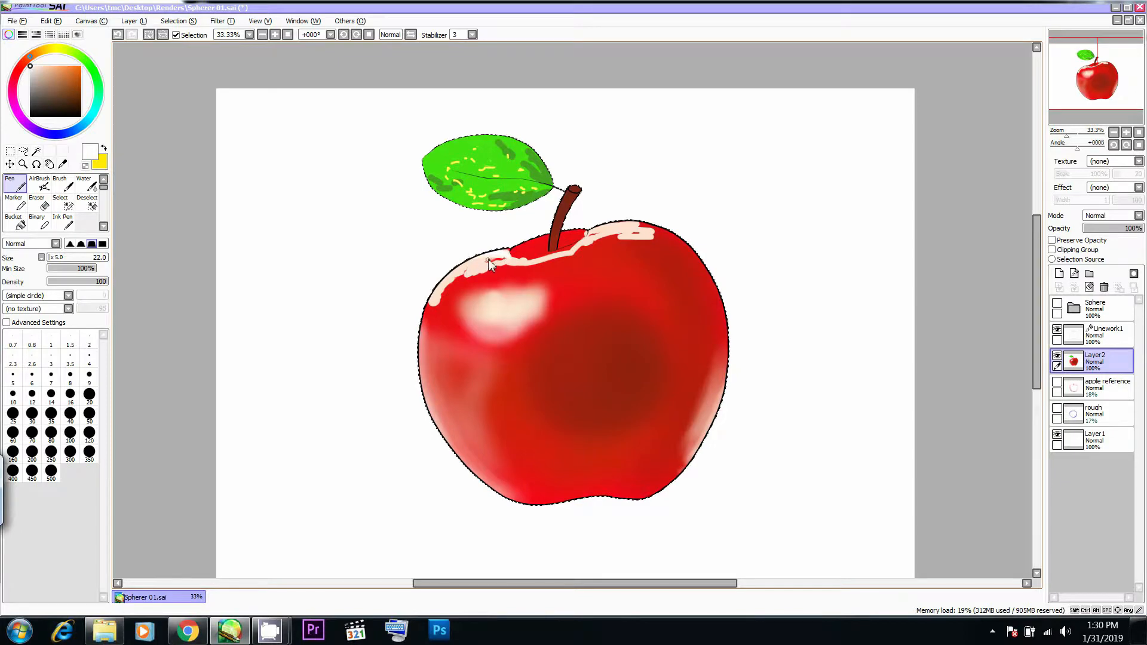
{"action": "key", "text": "alt+Tab"}
{"action": "key", "text": "alt+Tab"}
{"action": "key", "text": "alt+Tab"}
- Paint dark and bright yellow strokes at Size 11 in the hollow on both sides of the stem, following Chrome's photo
{"action": "key", "text": "alt+Tab"}
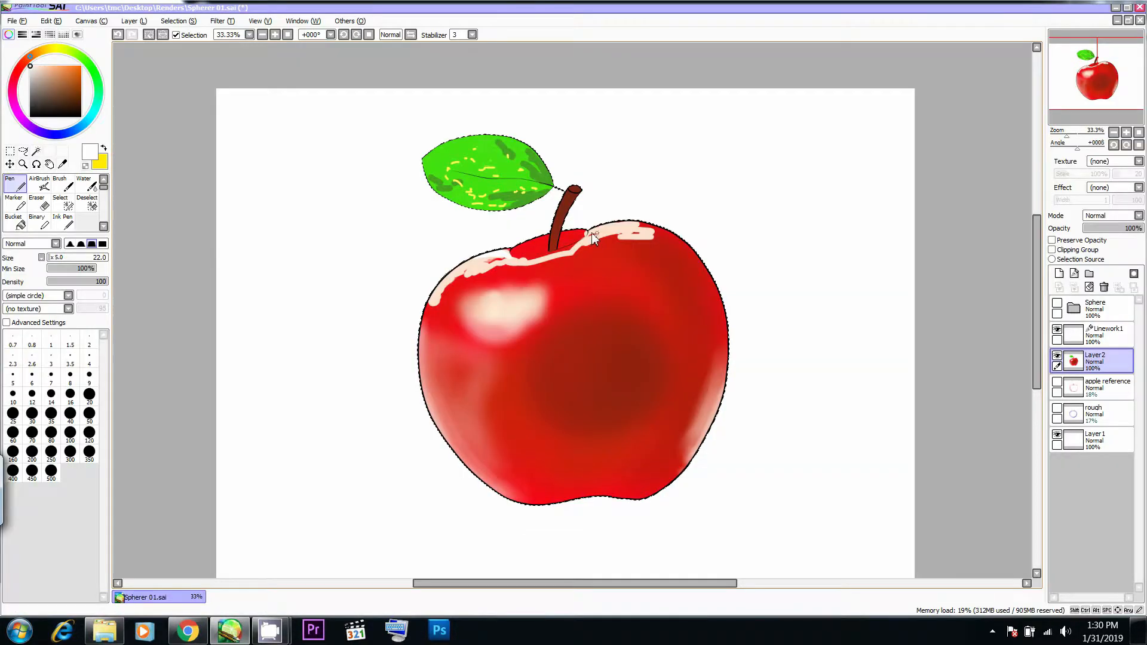
{"action": "key", "text": "alt+Tab"}
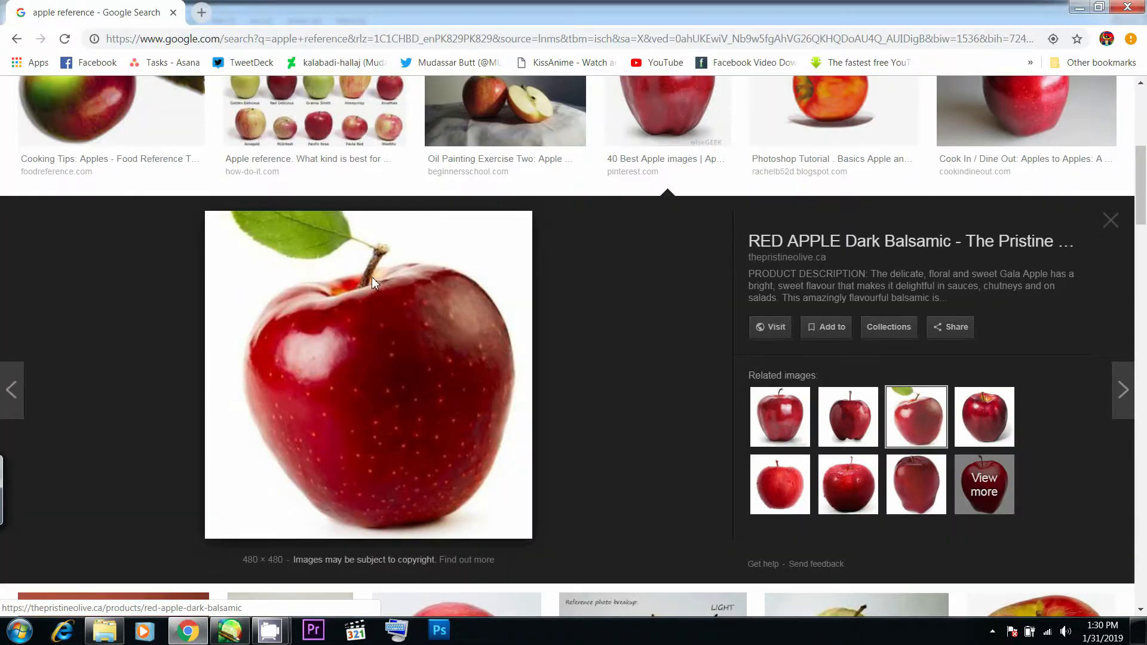
{"action": "key", "text": "alt+Tab"}
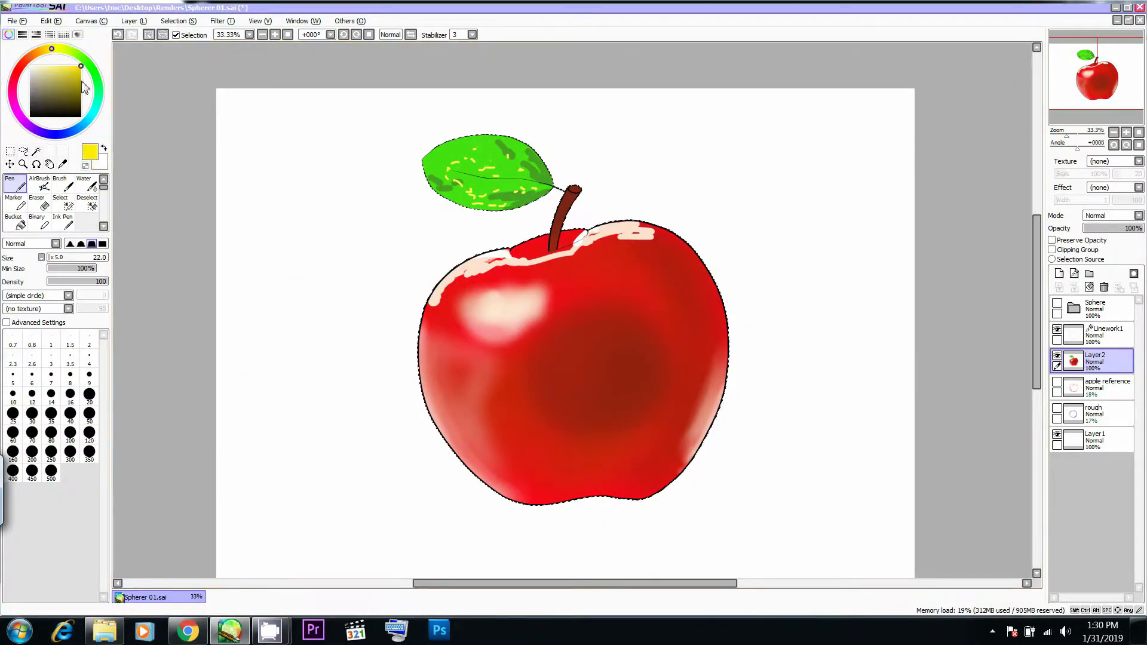
{"action": "key", "text": "alt+Tab"}
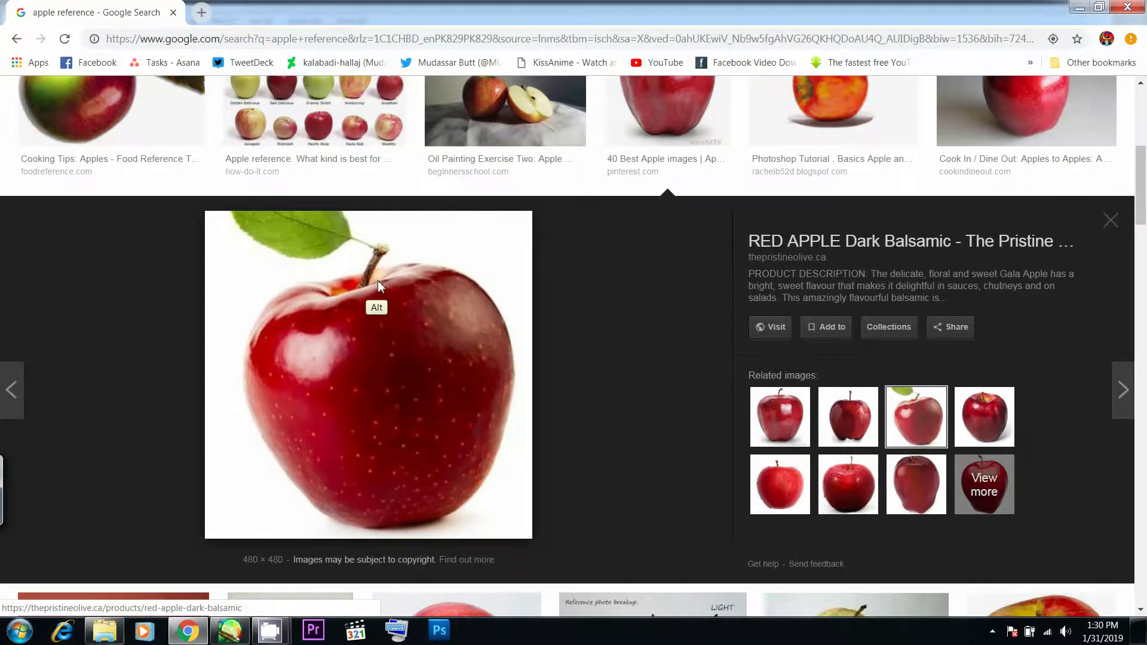
{"action": "key", "text": "alt+Tab"}
{"action": "left_click_drag", "start_coordinate": [570, 241], "coordinate": [581, 234]}
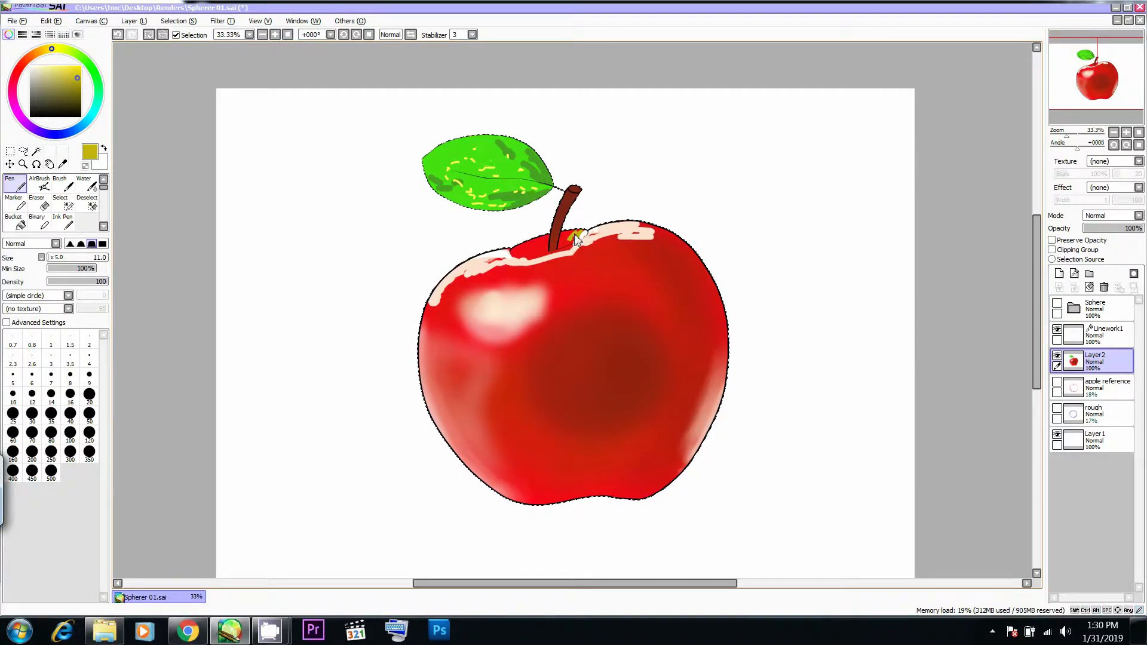
{"action": "left_click", "coordinate": [71, 67]}
{"action": "left_click_drag", "start_coordinate": [571, 235], "coordinate": [564, 239]}
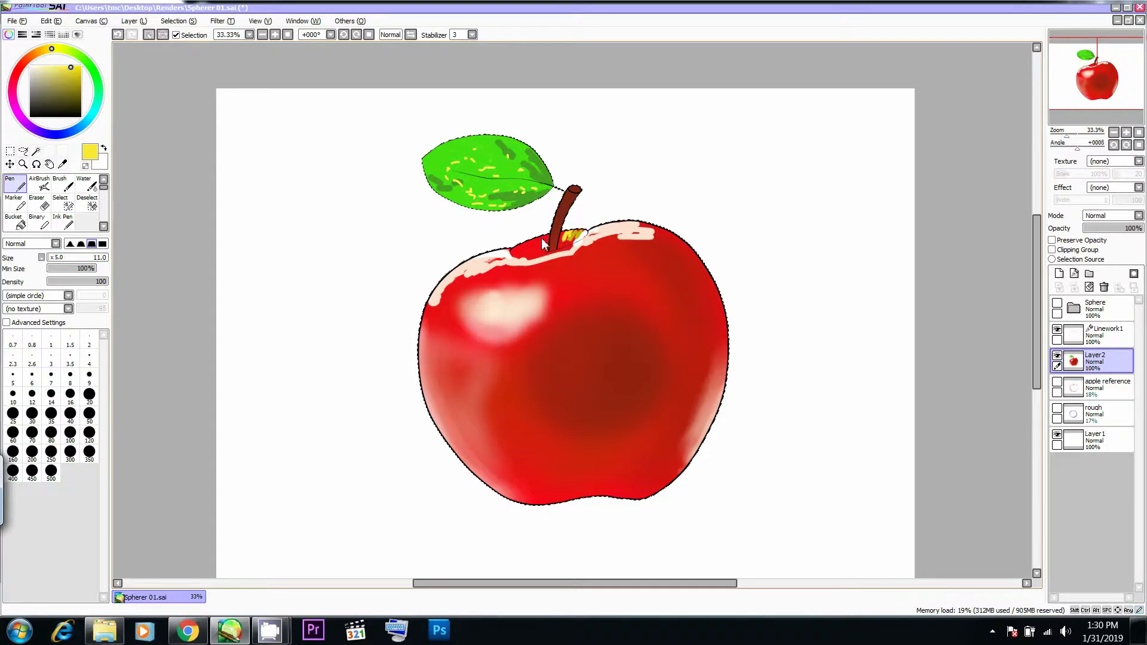
{"action": "key", "text": "alt+Tab"}
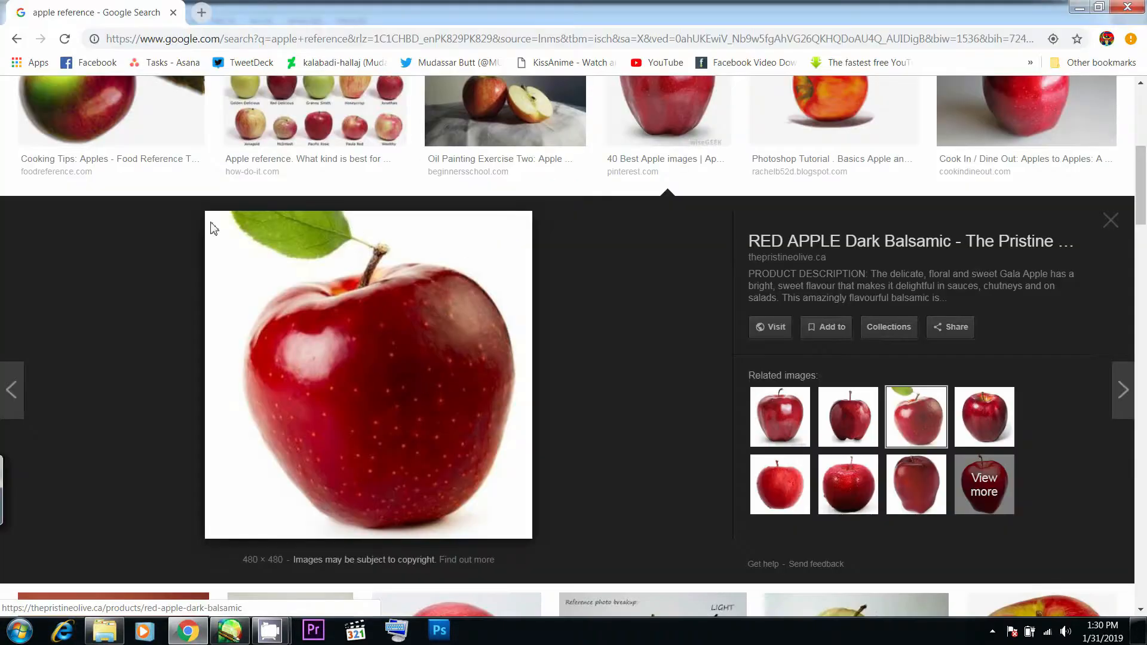
{"action": "key", "text": "alt+Tab"}
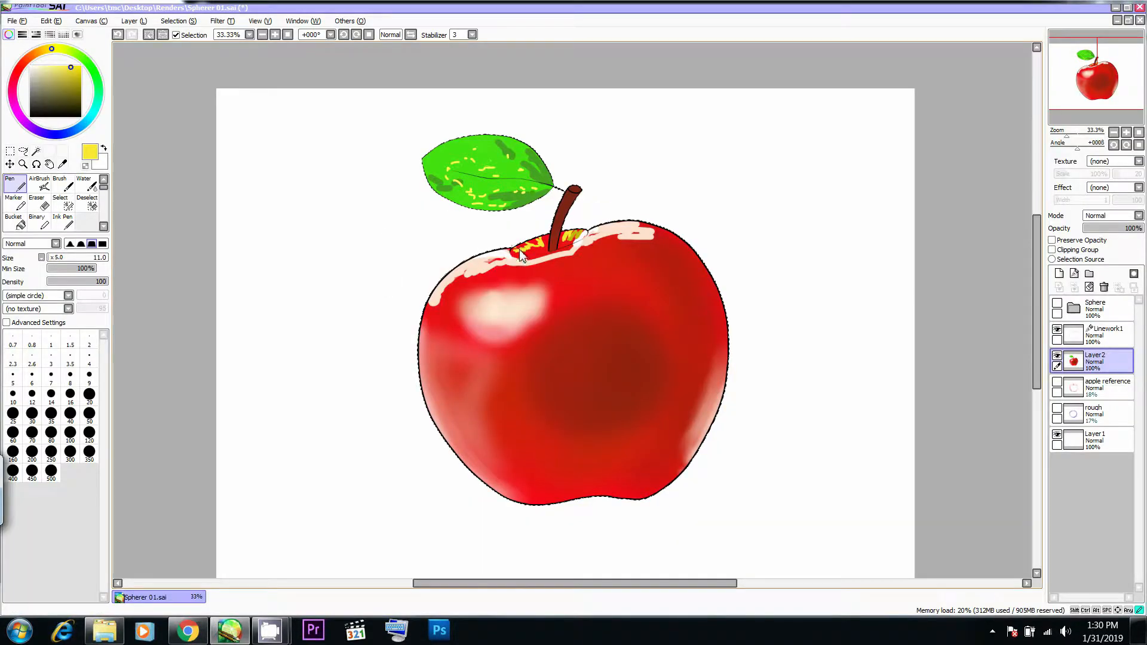
- Add more small yellow flecks to the leaf with the Size 11 Pen, comparing with Chrome's photo
{"action": "key", "text": "alt+Tab"}
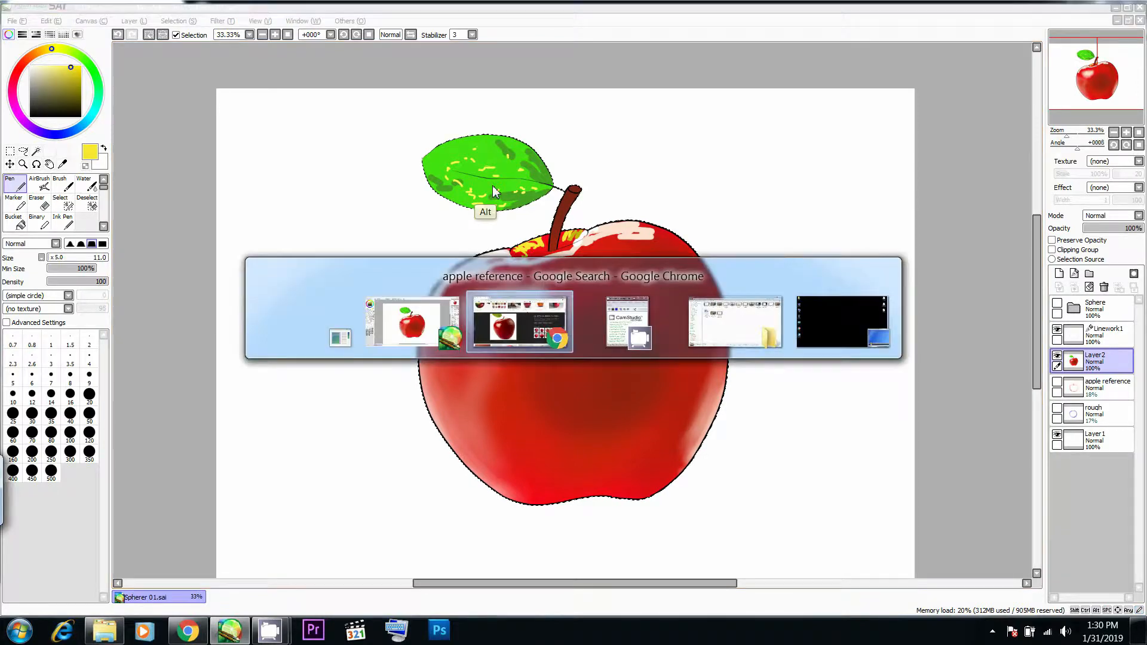
{"action": "key", "text": "alt+Tab"}
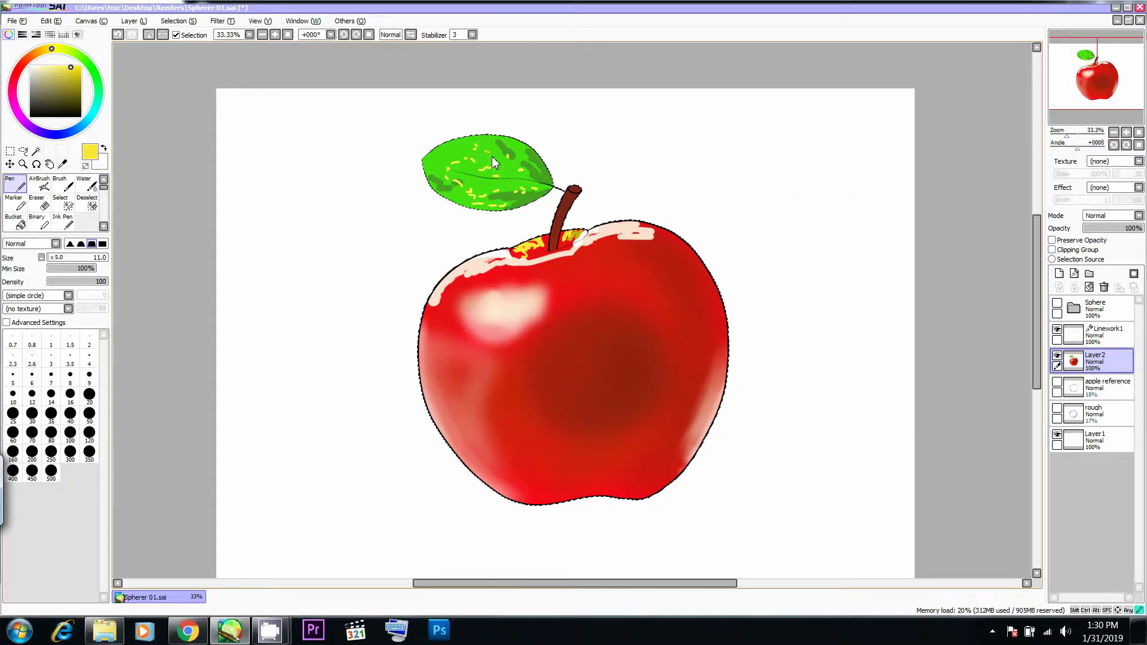
{"action": "key", "text": "alt+Tab"}
{"action": "key", "text": "alt+Tab"}
{"action": "key", "text": "alt+Tab"}
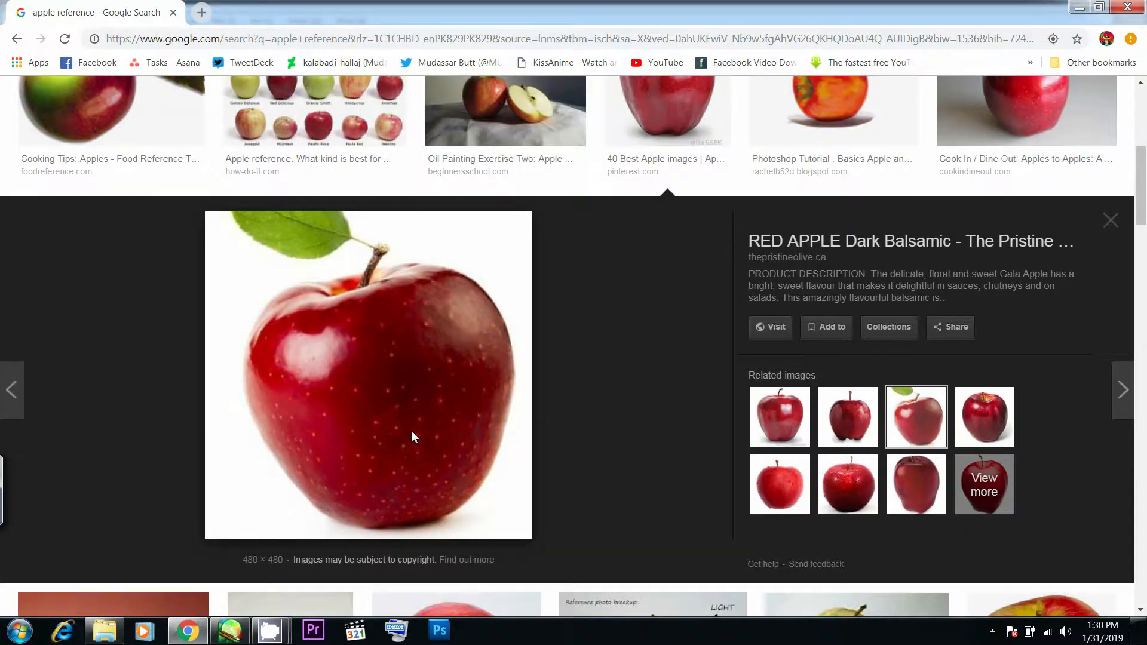
{"action": "key", "text": "alt+Tab"}
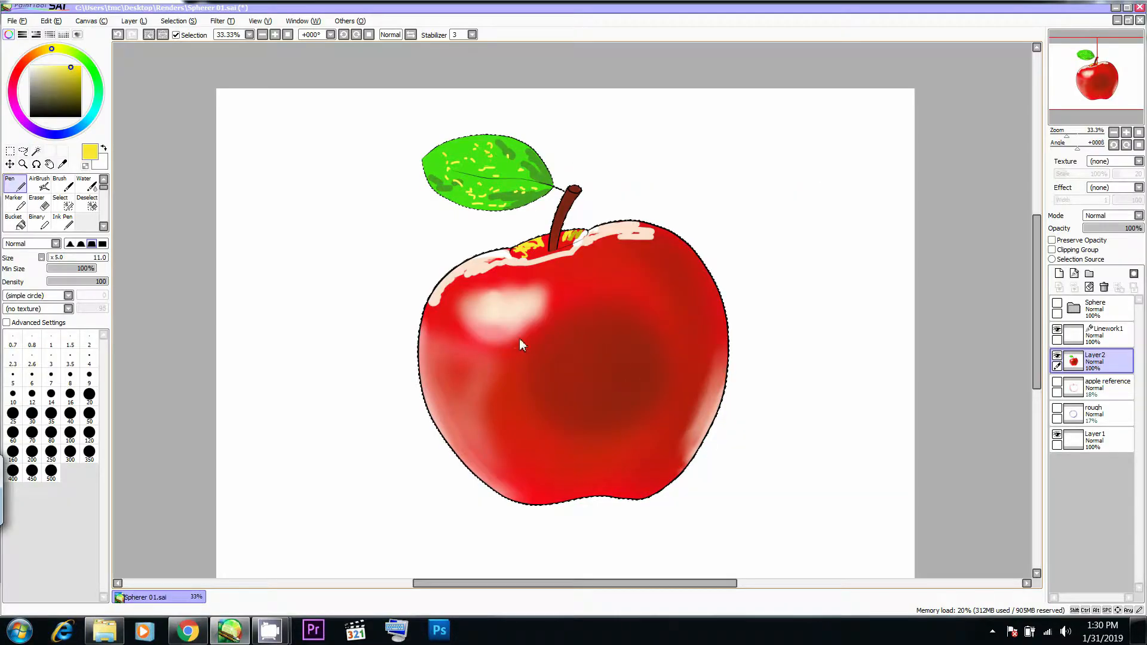
{"action": "key", "text": "alt+Tab"}
{"action": "key", "text": "alt+Tab"}
{"action": "key", "text": "alt+Tab"}
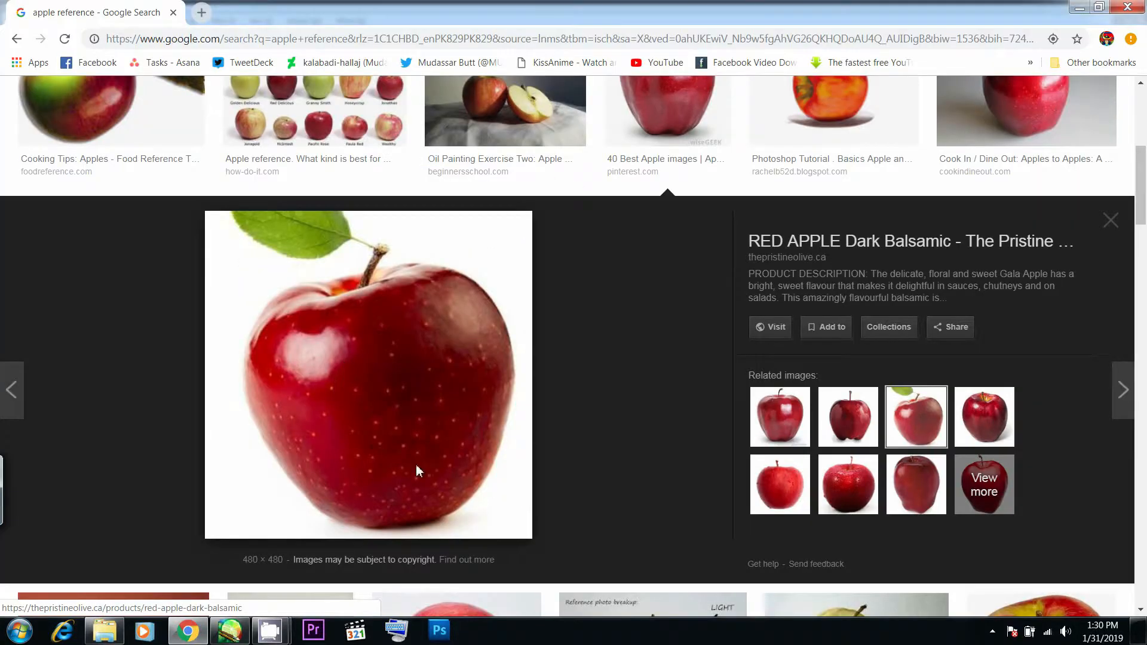
{"action": "key", "text": "alt+Tab"}
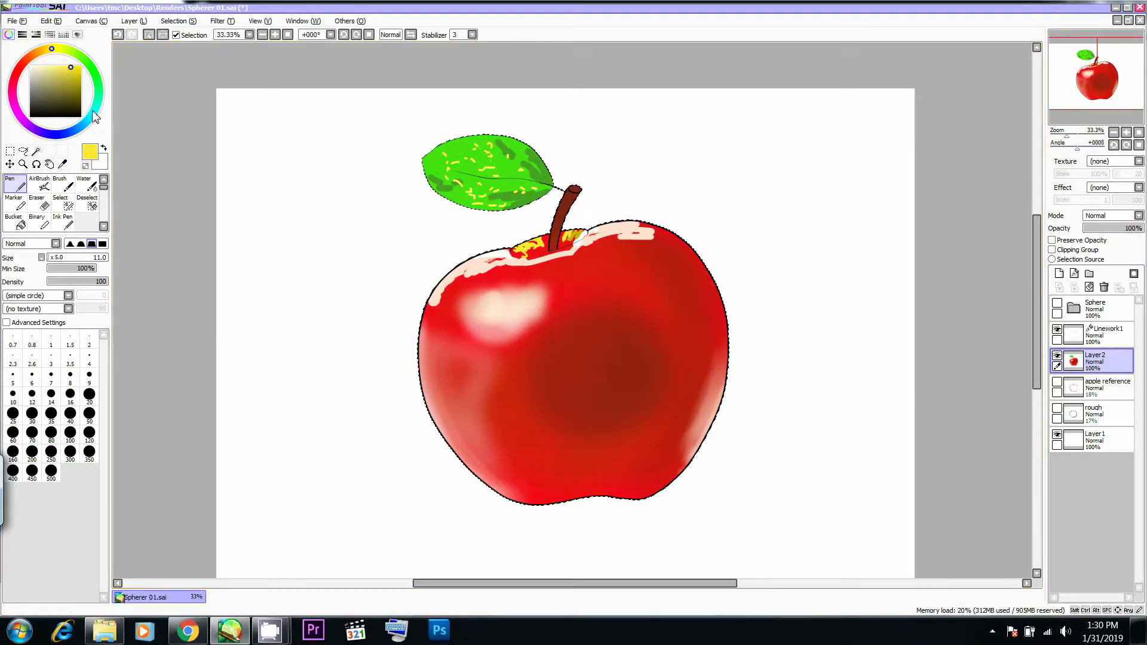
- Choose a dark red and paint a large solid shadow over the apple's central dark area with the Pen at Size 375
{"action": "left_click_drag", "start_coordinate": [44, 59], "coordinate": [22, 63]}
{"action": "left_click", "coordinate": [571, 347], "text": "alt"}
{"action": "left_click_drag", "start_coordinate": [77, 90], "coordinate": [80, 94]}
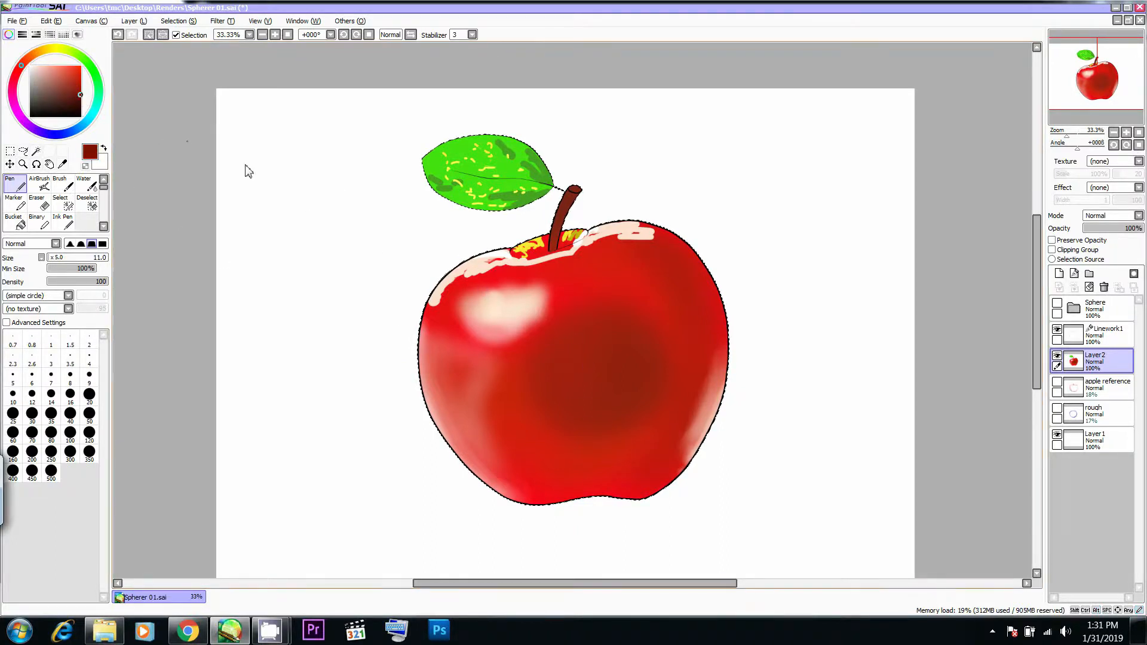
{"action": "key", "text": "v"}
{"action": "key", "text": "n"}
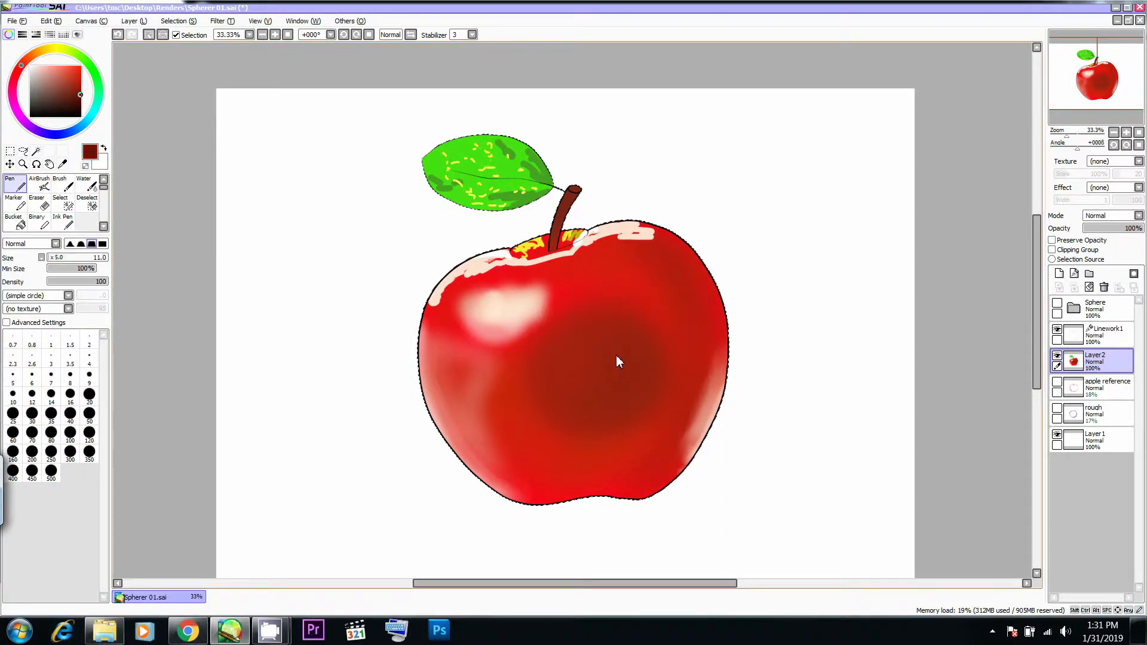
{"action": "mouse_move", "coordinate": [617, 384]}
{"action": "left_mouse_down"}
{"action": "mouse_move", "coordinate": [574, 388]}
{"action": "mouse_move", "coordinate": [596, 403]}
{"action": "mouse_move", "coordinate": [621, 359]}
{"action": "mouse_move", "coordinate": [596, 360]}
{"action": "mouse_move", "coordinate": [600, 407]}
{"action": "mouse_move", "coordinate": [633, 395]}
{"action": "left_mouse_up"}
{"action": "key", "text": "alt+Tab"}
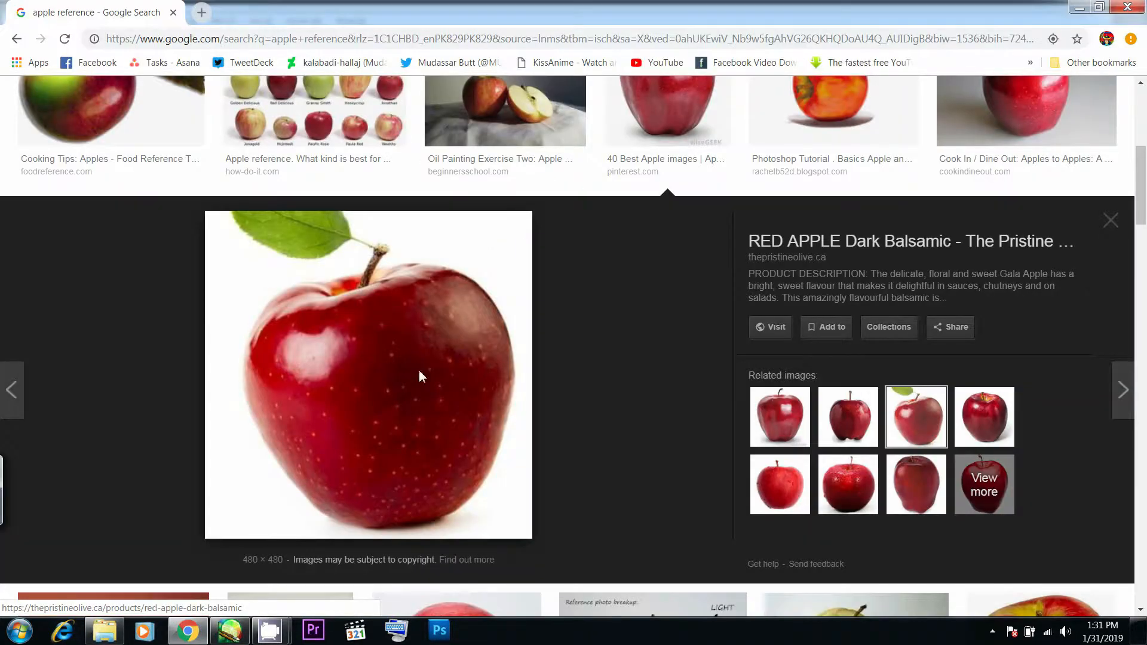
{"action": "key", "text": "alt+Tab"}
{"action": "key", "text": "alt+Tab"}
{"action": "key", "text": "alt+Tab"}
{"action": "key", "text": "alt+Tab"}
{"action": "key", "text": "alt+Tab"}
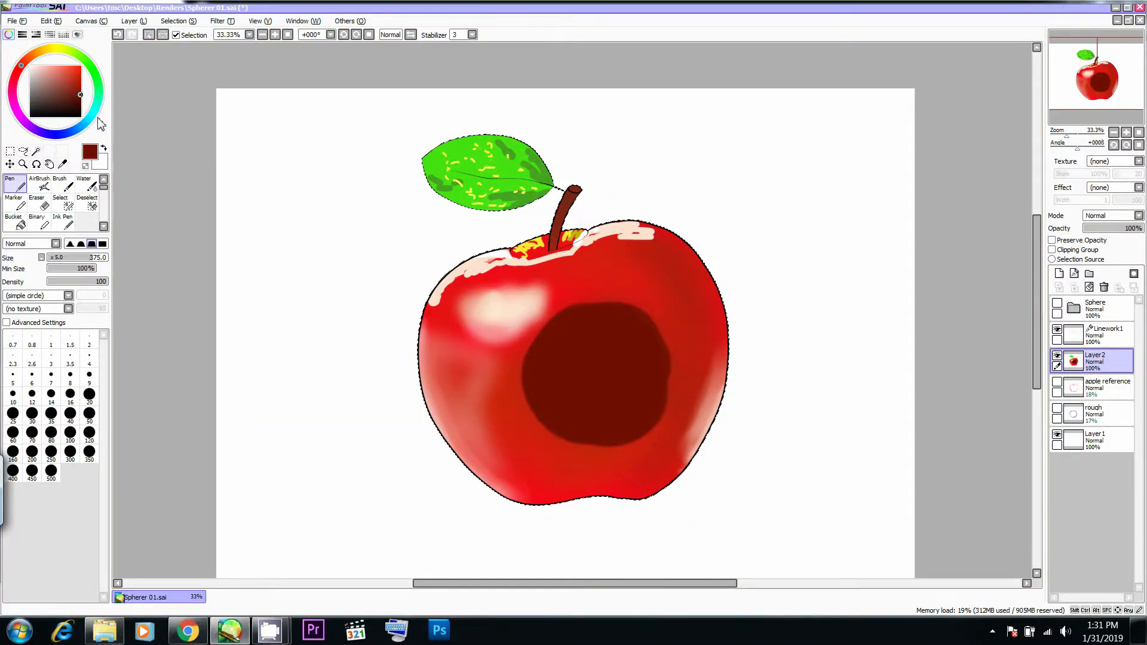
- Swap to white and place one pale round highlight on the apple's right shoulder with the Pen at Size 269
{"action": "key", "text": "x"}
{"action": "key", "text": "alt+Tab"}
{"action": "key", "text": "alt+Tab"}
{"action": "mouse_move", "coordinate": [708, 288]}
{"action": "left_mouse_down"}
{"action": "mouse_move", "coordinate": [651, 286]}
{"action": "mouse_move", "coordinate": [661, 306]}
{"action": "mouse_move", "coordinate": [686, 303]}
{"action": "mouse_move", "coordinate": [659, 299]}
{"action": "left_mouse_up"}
{"action": "left_click", "coordinate": [658, 293]}
{"action": "key", "text": "ctrl+z"}
{"action": "key", "text": "alt+Tab"}
{"action": "key", "text": "alt+Tab"}
{"action": "key", "text": "ctrl+z"}
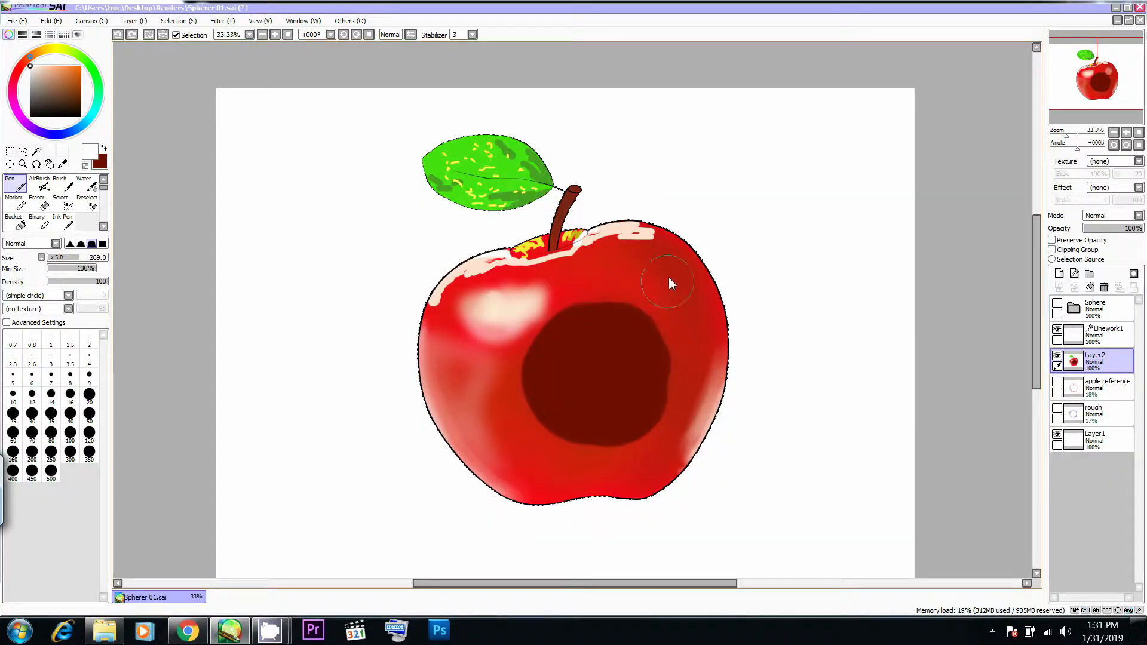
{"action": "left_click", "coordinate": [657, 282]}
- Paint solid white into the apple's upper left highlight with the Pen at Size 79, matching Chrome's photo
{"action": "key", "text": "alt+Tab"}
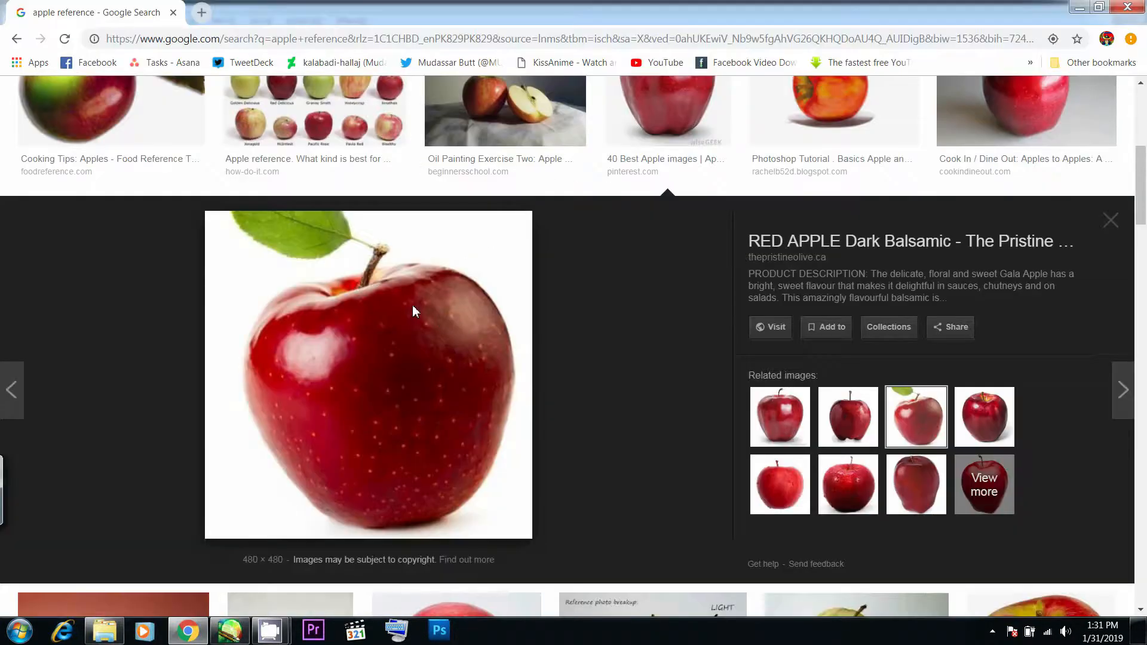
{"action": "key", "text": "alt+Tab"}
{"action": "mouse_move", "coordinate": [531, 306]}
{"action": "left_mouse_down"}
{"action": "mouse_move", "coordinate": [482, 313]}
{"action": "mouse_move", "coordinate": [525, 310]}
{"action": "mouse_move", "coordinate": [505, 322]}
{"action": "left_mouse_up"}
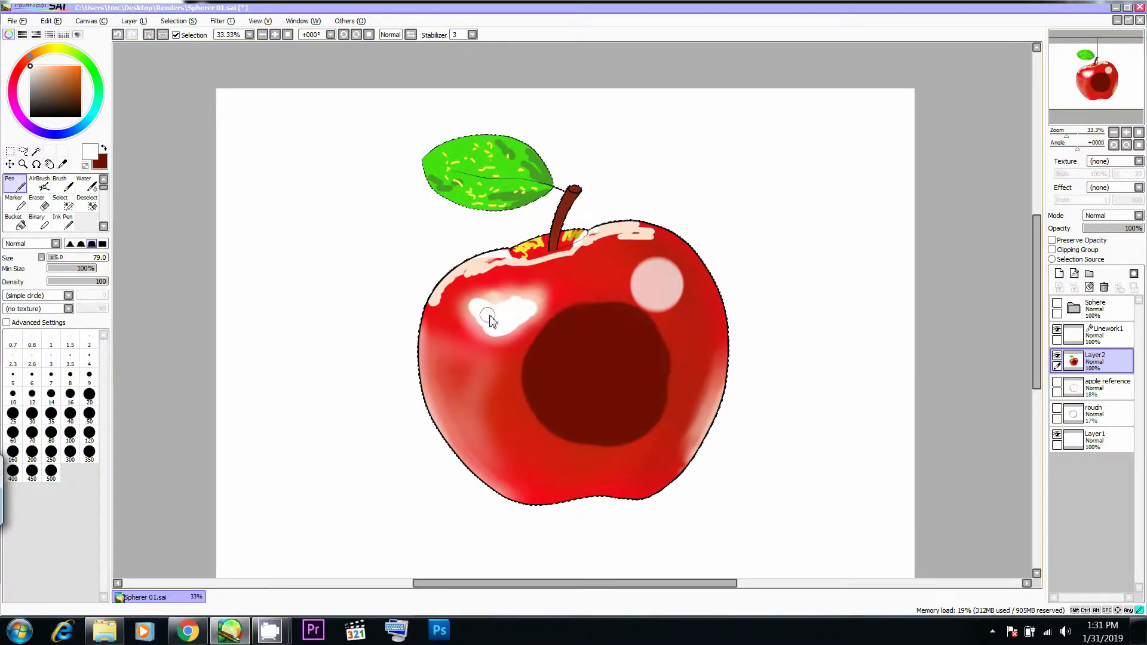
{"action": "key", "text": "alt+Tab"}
{"action": "key", "text": "alt+Tab"}
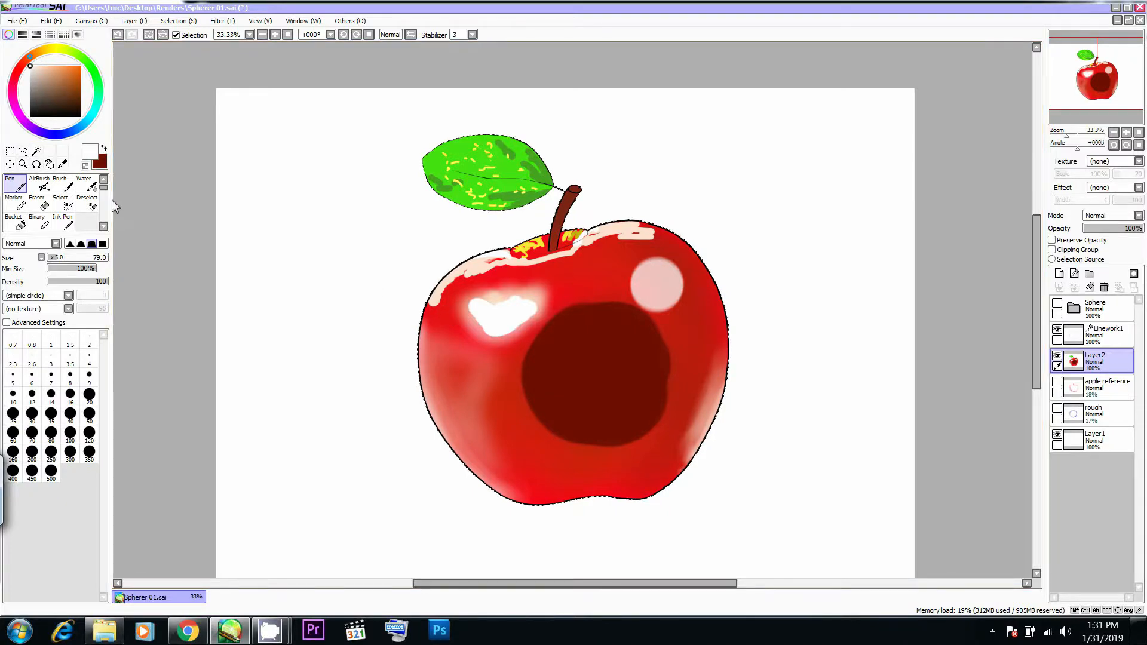
- Soften the upper edge of the white highlight with the Blur brush at Size 159, comparing with Chrome's photo
{"action": "left_click", "coordinate": [104, 226]}
{"action": "left_click", "coordinate": [90, 205]}
{"action": "key", "text": "alt+Tab"}
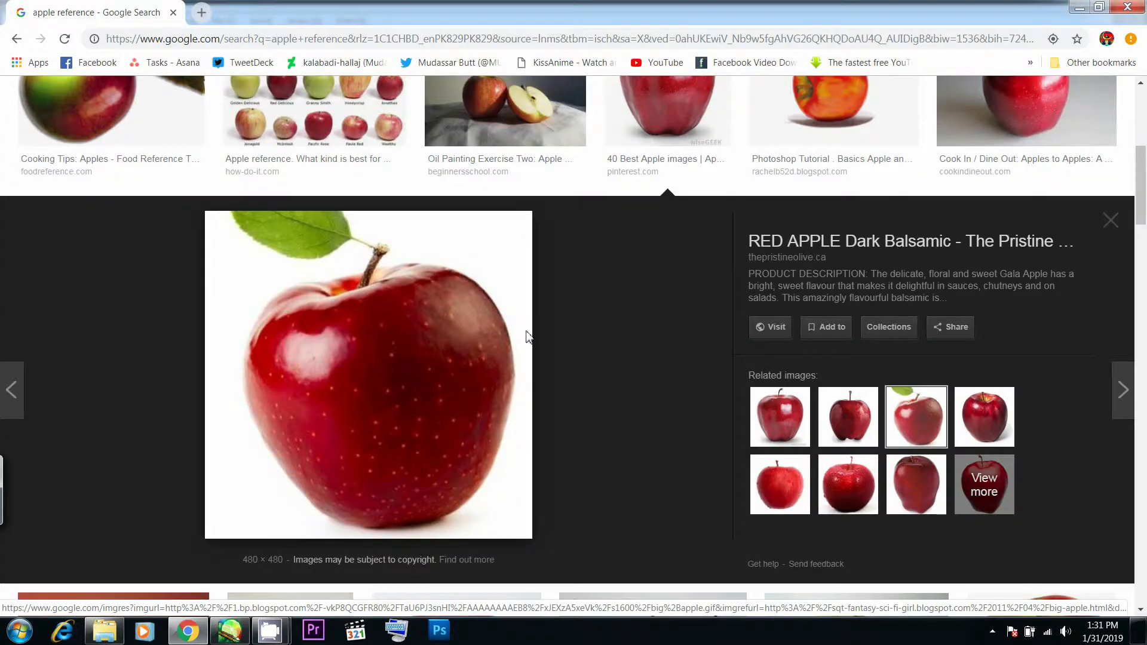
{"action": "key", "text": "alt+Tab"}
{"action": "mouse_move", "coordinate": [539, 292]}
{"action": "left_mouse_down"}
{"action": "mouse_move", "coordinate": [574, 263]}
{"action": "mouse_move", "coordinate": [500, 299]}
{"action": "mouse_move", "coordinate": [518, 304]}
{"action": "left_mouse_up"}
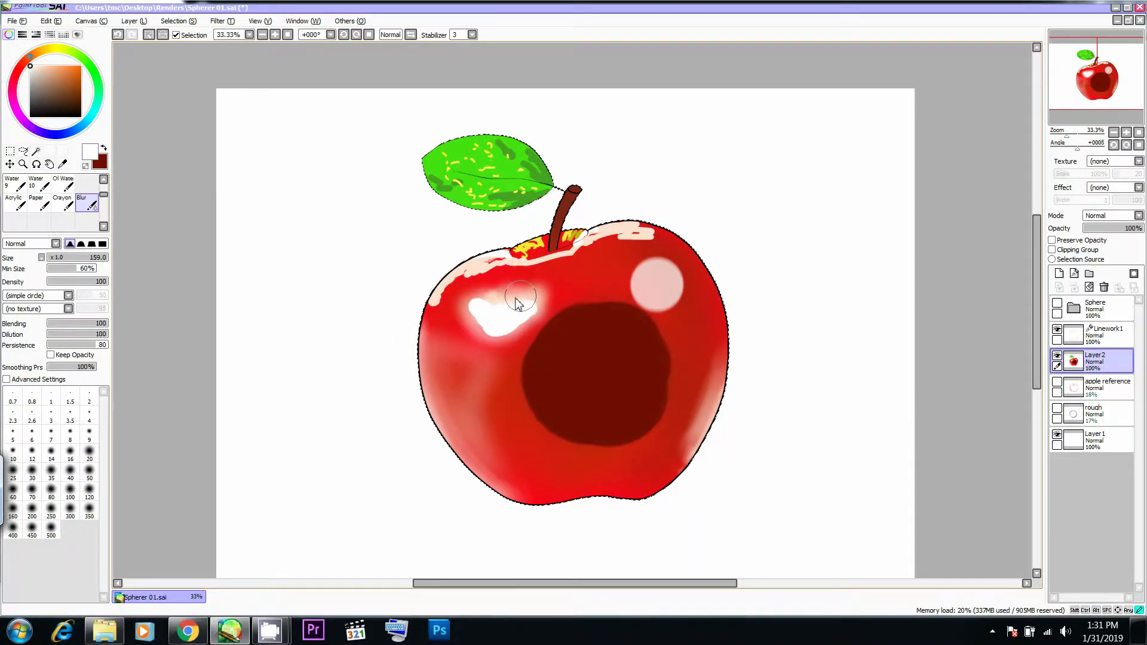
{"action": "key", "text": "alt+Tab"}
{"action": "key", "text": "alt+Tab"}
{"action": "key", "text": "ctrl"}
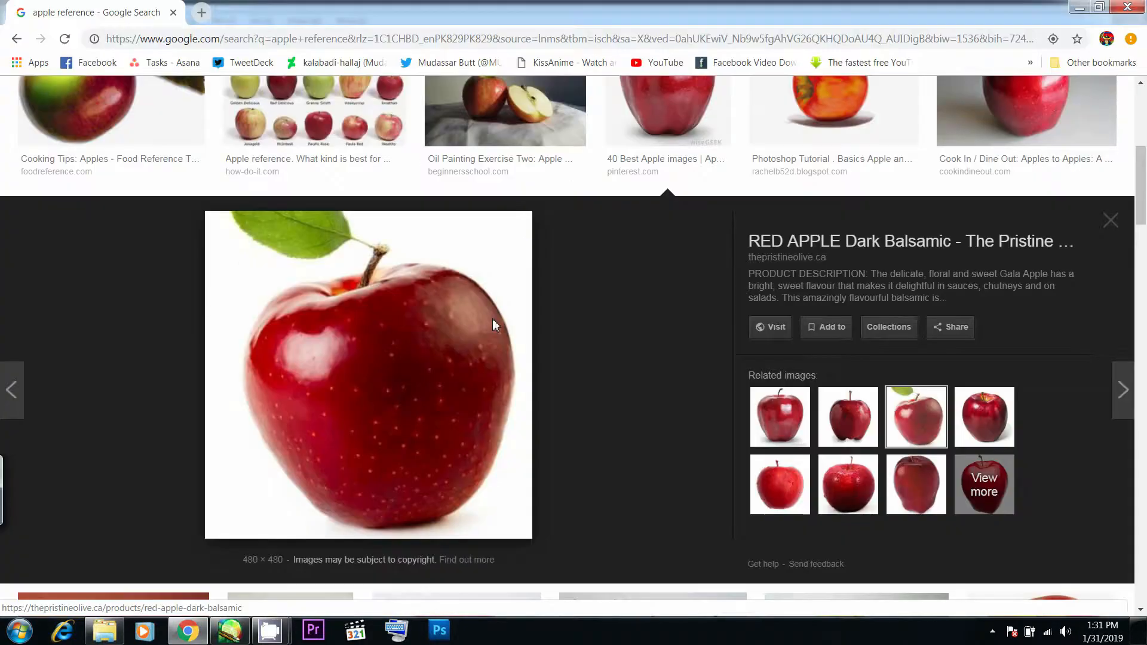
{"action": "key", "text": "alt+Tab"}
{"action": "key", "text": "alt+Tab"}
{"action": "mouse_move", "coordinate": [499, 299]}
{"action": "left_mouse_down"}
{"action": "mouse_move", "coordinate": [484, 291]}
{"action": "mouse_move", "coordinate": [541, 296]}
{"action": "left_mouse_up"}
{"action": "key", "text": "alt+Tab"}
{"action": "key", "text": "alt+Tab"}
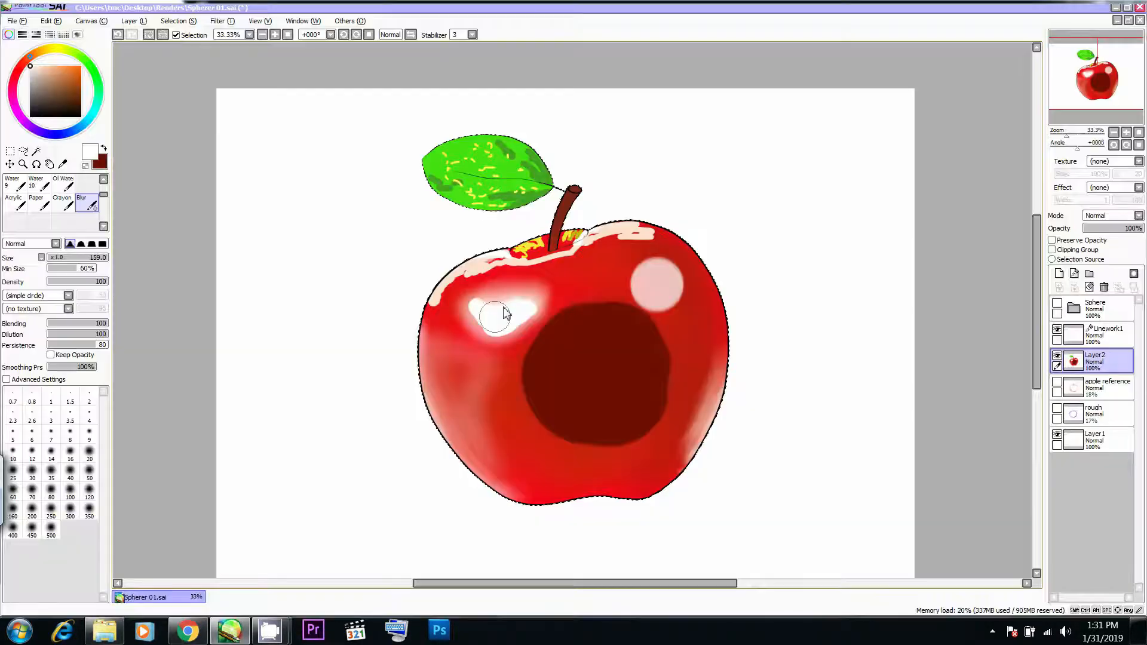
- Sample the red above the white highlight and paint over its upper edge with the Pen at Size 81
{"action": "left_click_drag", "start_coordinate": [479, 284], "coordinate": [526, 288]}
{"action": "key", "text": "ctrl+z"}
{"action": "left_click", "coordinate": [480, 291], "text": "alt"}
{"action": "key", "text": "n"}
{"action": "mouse_move", "coordinate": [497, 293]}
{"action": "left_mouse_down"}
{"action": "mouse_move", "coordinate": [485, 286]}
{"action": "mouse_move", "coordinate": [521, 290]}
{"action": "left_mouse_up"}
{"action": "key", "text": "ctrl+z"}
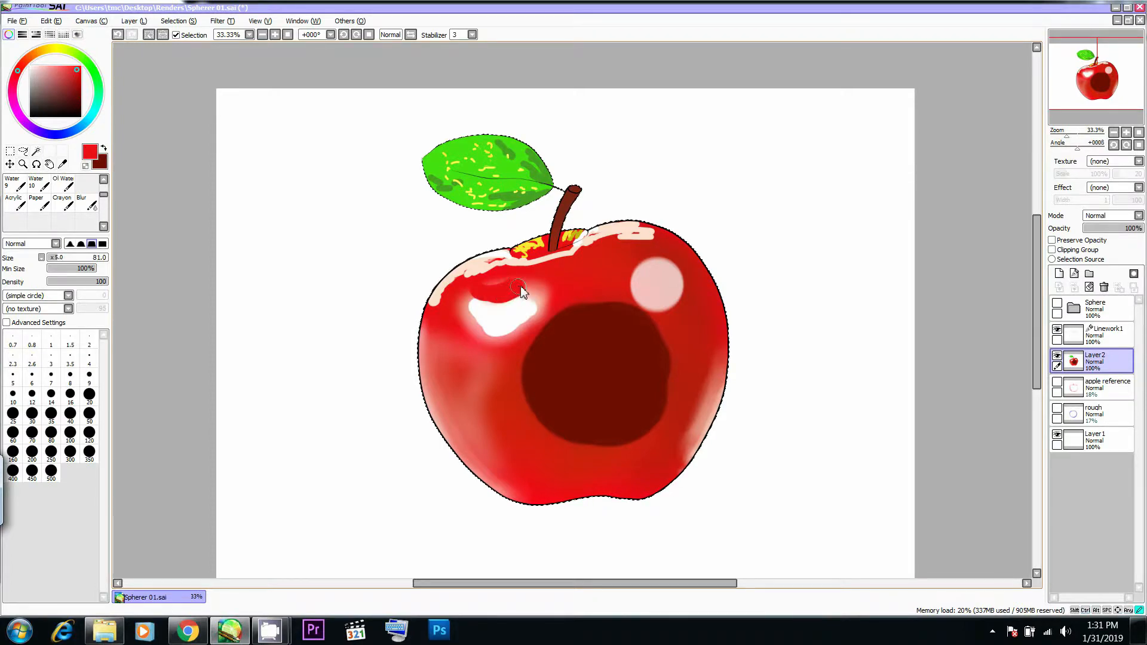
{"action": "key", "text": "alt+Tab"}
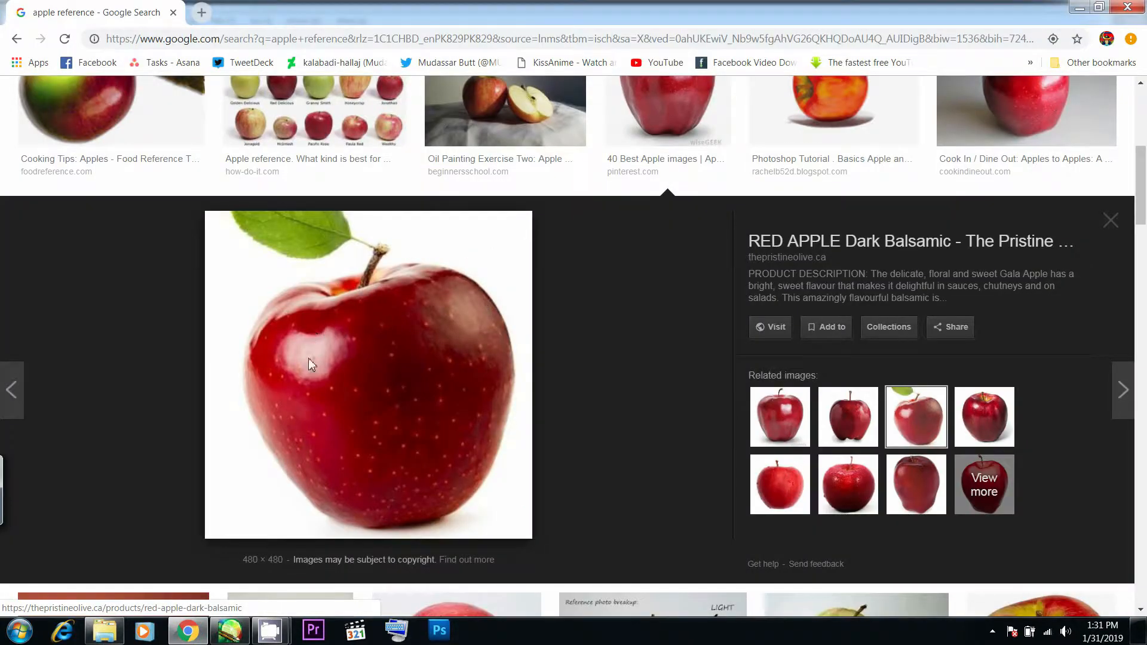
- Paint white along the upper edge of the left highlight with the Pen at Size 22, comparing with Chrome's photo
{"action": "key", "text": "alt+Tab"}
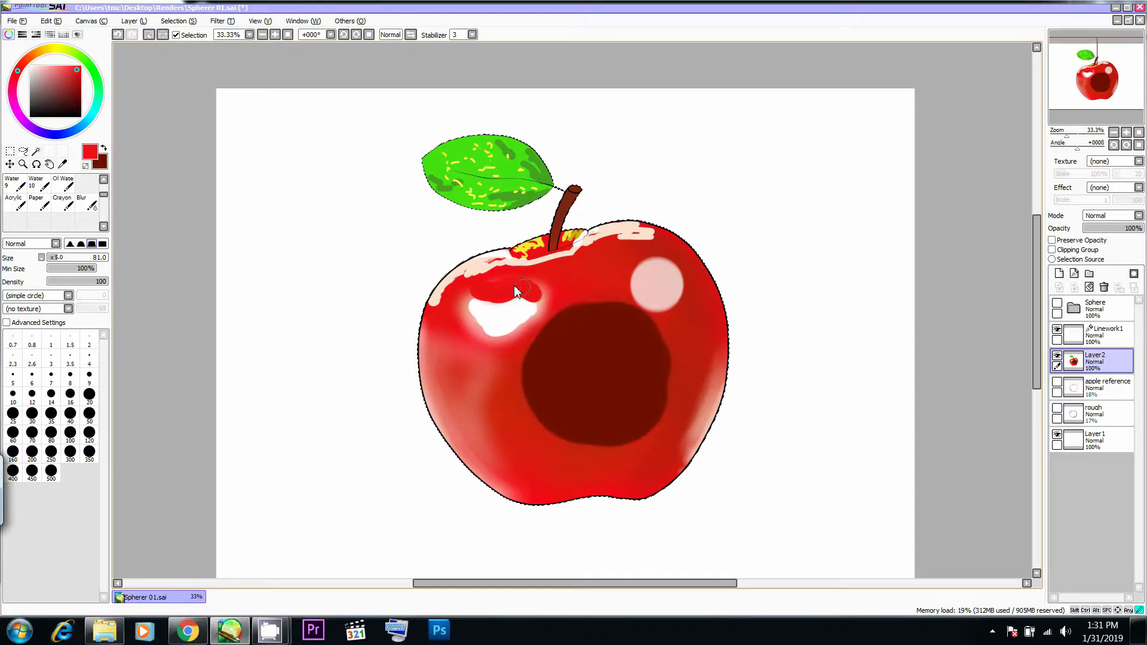
{"action": "key", "text": "b"}
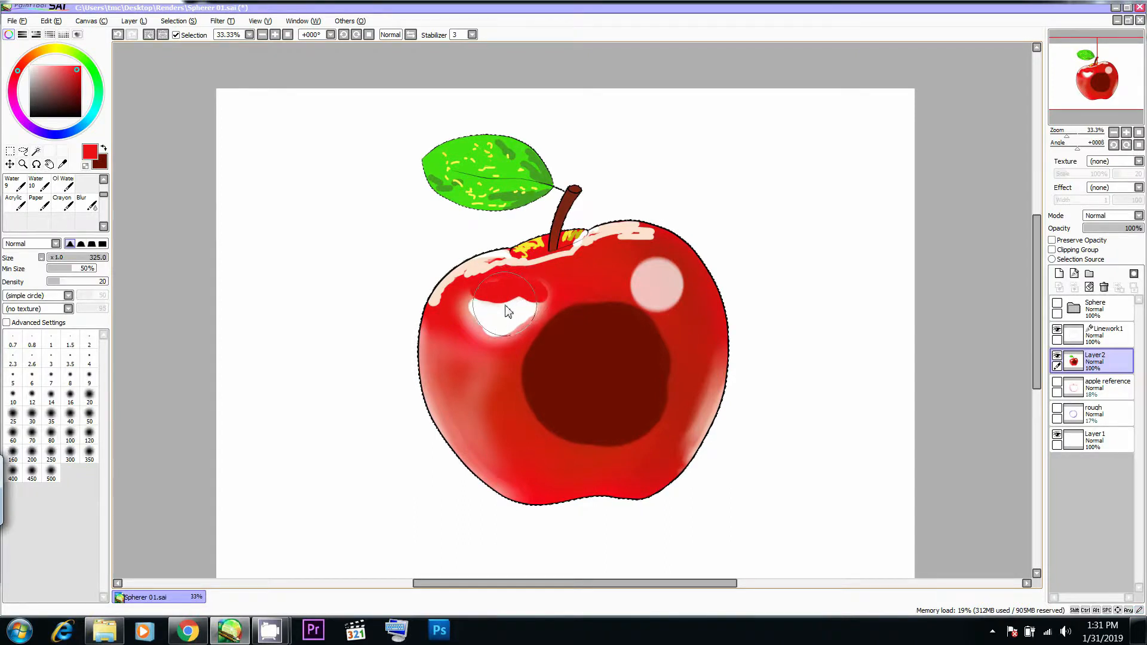
{"action": "key", "text": "c"}
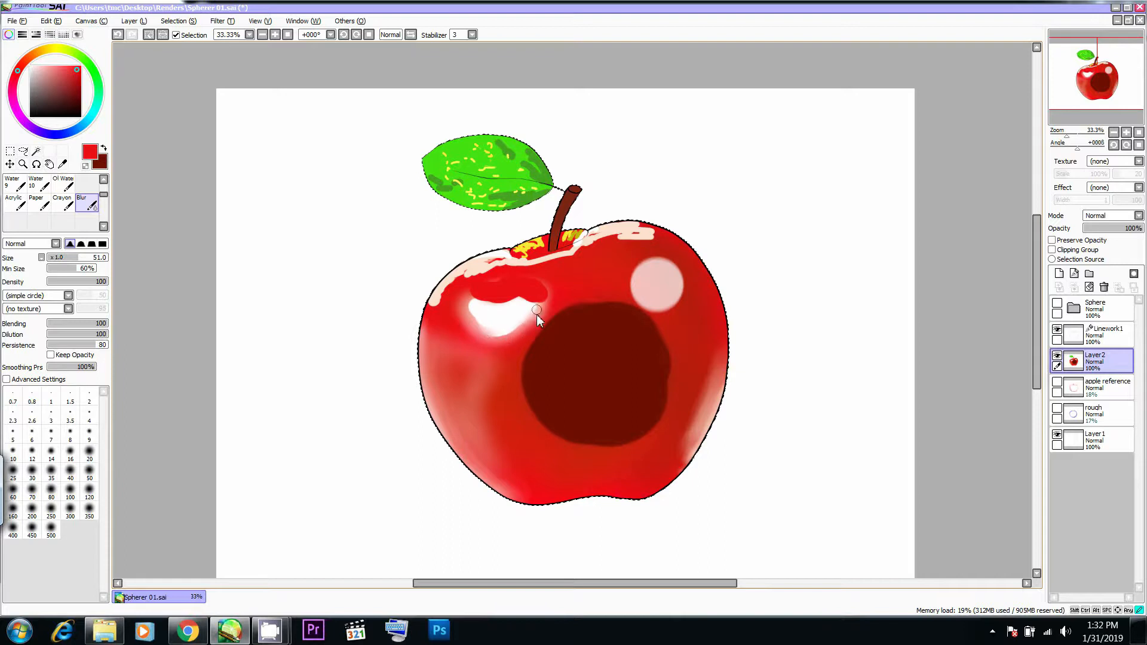
{"action": "key", "text": "e"}
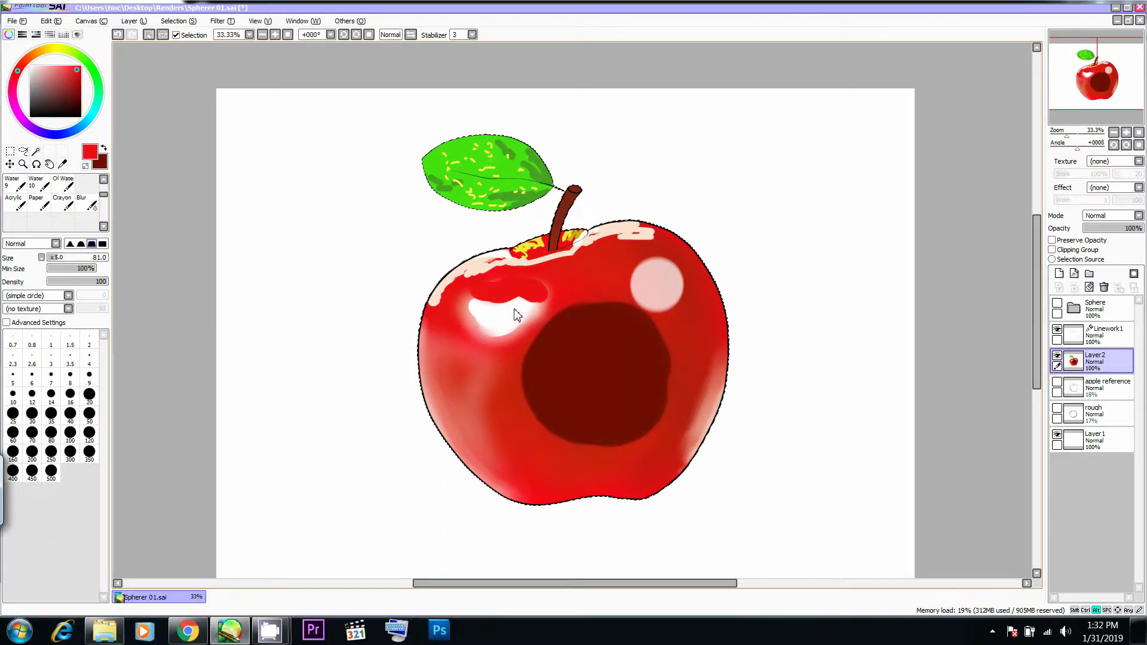
{"action": "key", "text": "alt+Tab"}
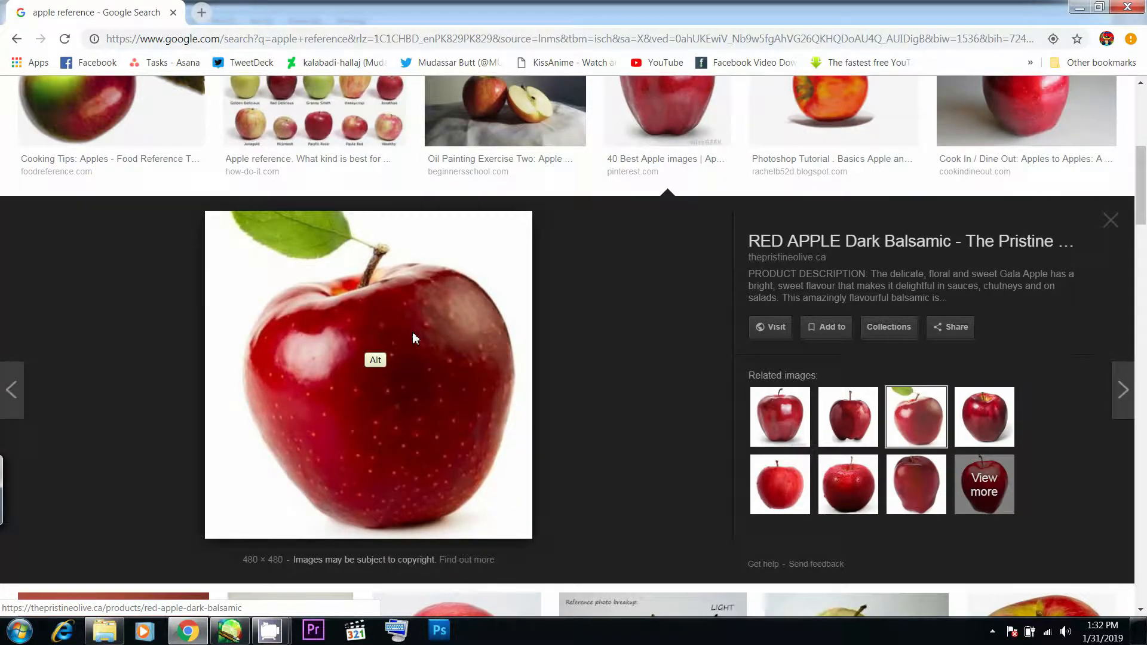
{"action": "key", "text": "alt+Tab"}
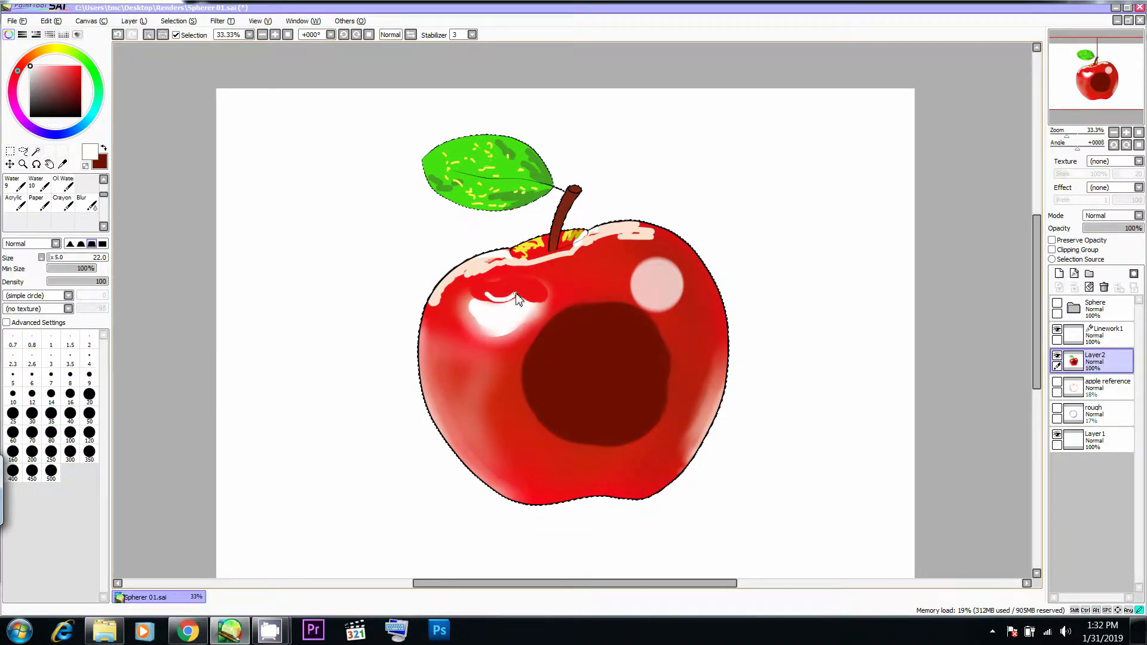
{"action": "key", "text": "alt+Tab"}
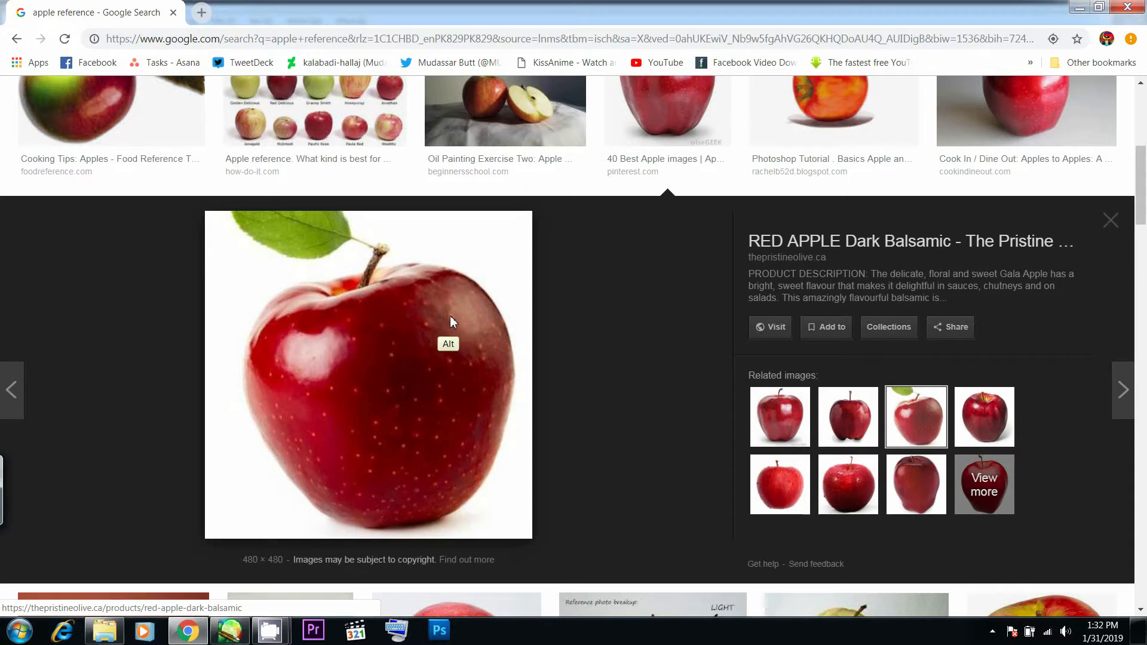
{"action": "key", "text": "alt+Tab"}
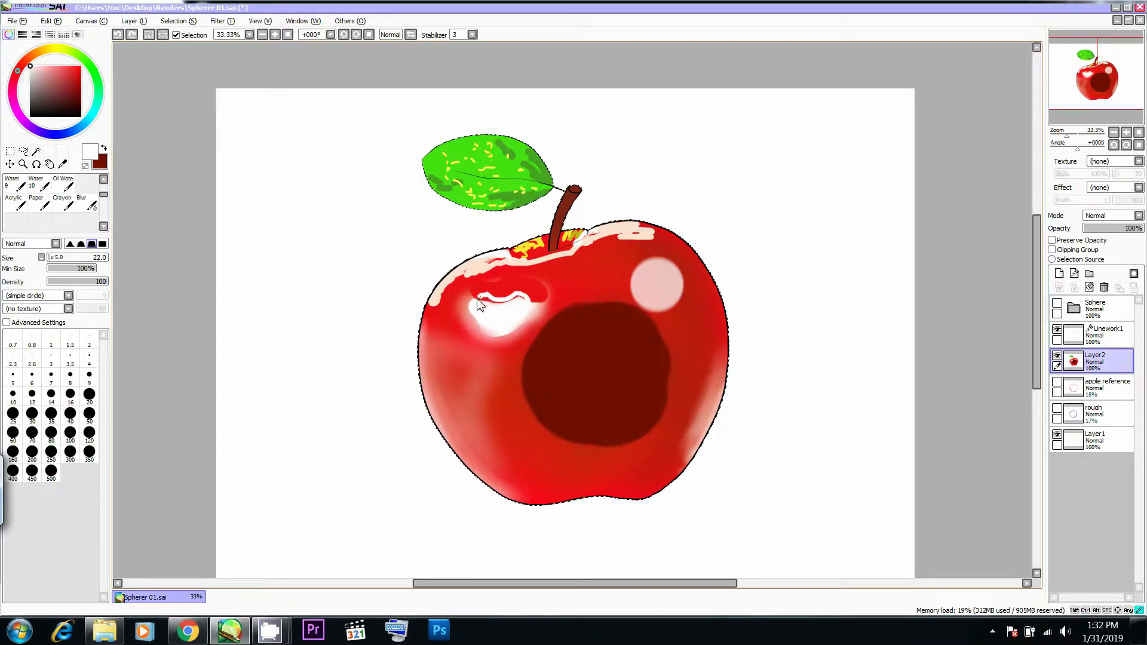
{"action": "left_click_drag", "start_coordinate": [472, 310], "coordinate": [526, 304]}
- Undo the trial blurs and soften the white highlight's left and lower edges with the Blur brush at Size 112
{"action": "key", "text": "alt+Tab"}
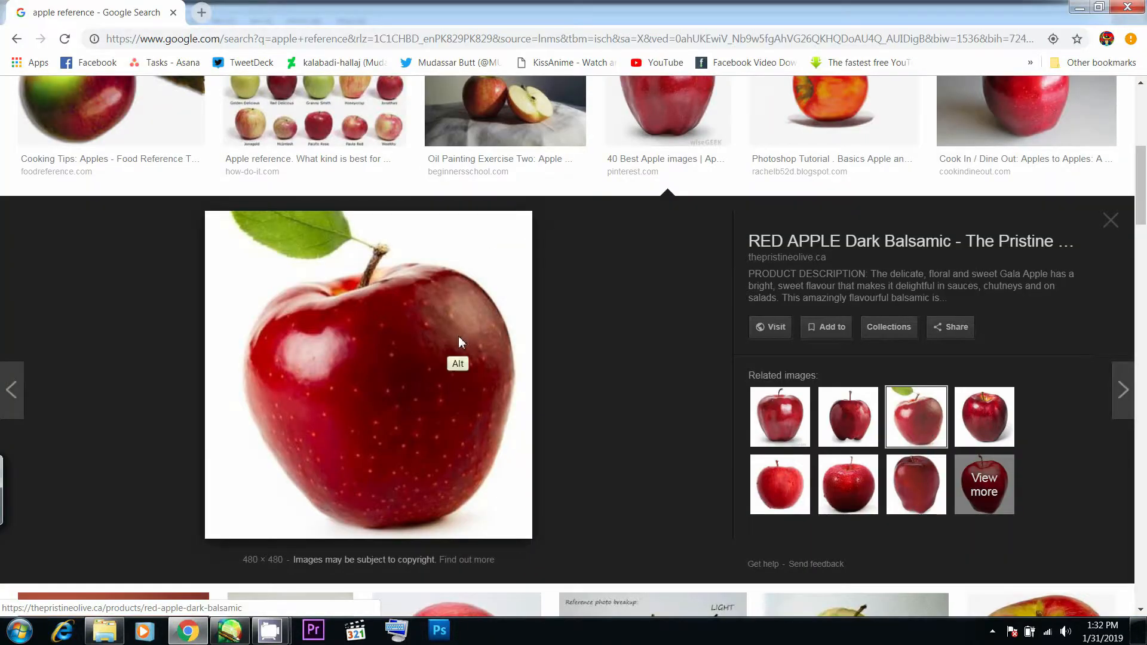
{"action": "key", "text": "alt+Tab"}
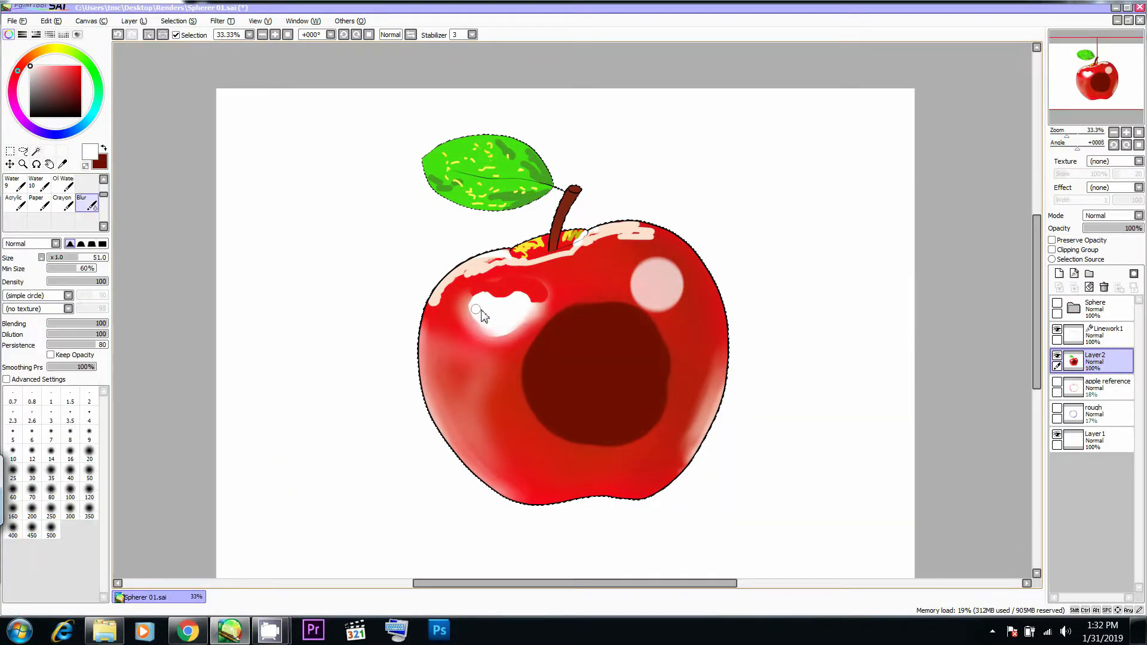
{"action": "key", "text": "alt+Tab"}
{"action": "key", "text": "alt+Tab"}
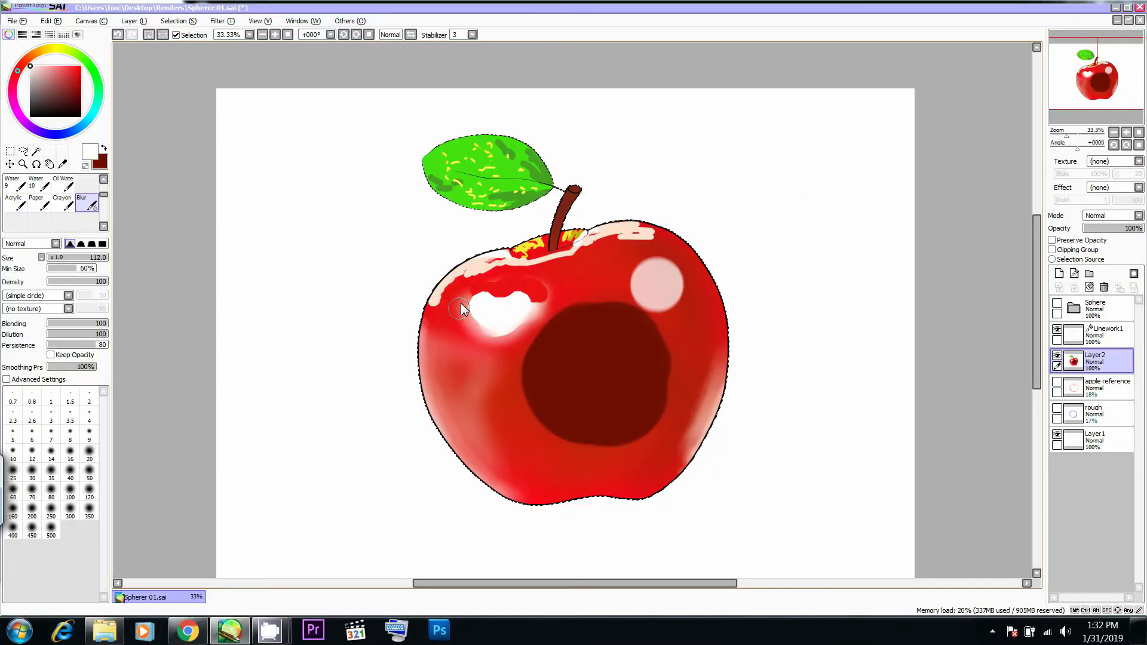
{"action": "key", "text": "ctrl+z"}
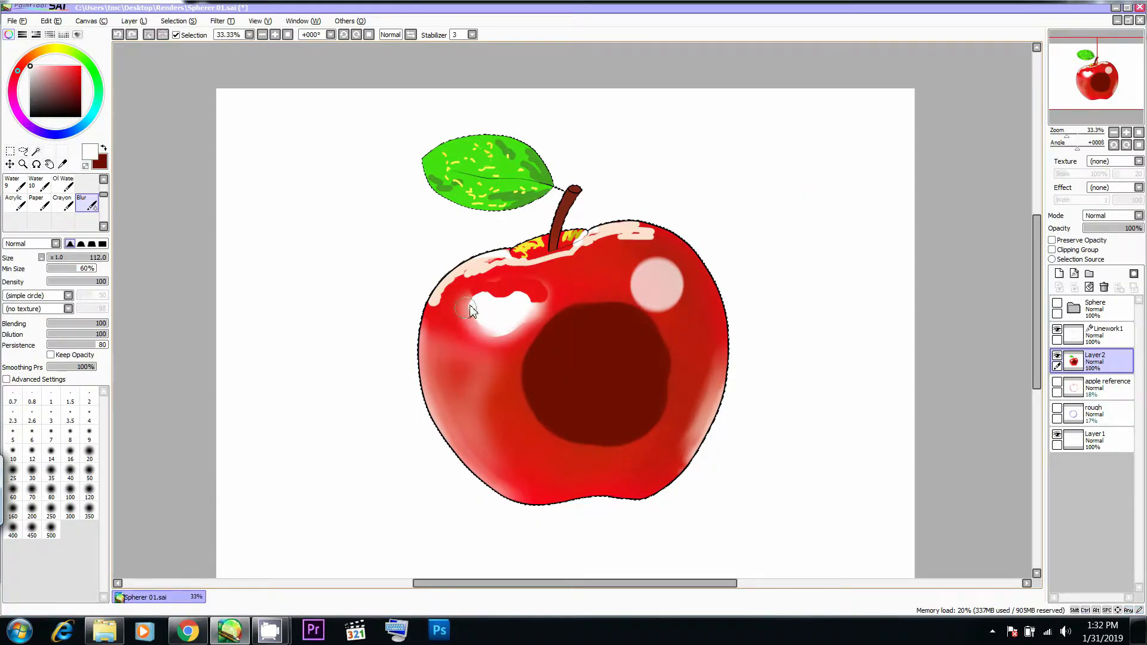
{"action": "key", "text": "ctrl+z"}
{"action": "left_click_drag", "start_coordinate": [470, 305], "coordinate": [487, 334]}
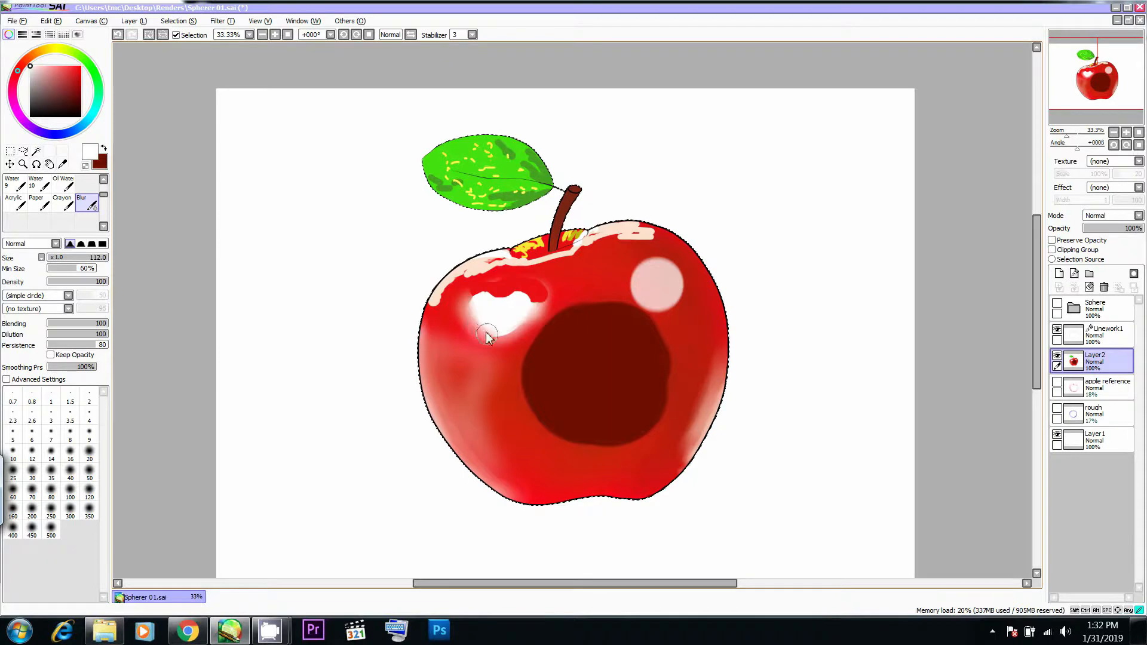
- Soften the white highlight's right edge with the Blur brush at Size 85, comparing with Chrome's photo
{"action": "key", "text": "alt+Tab"}
{"action": "key", "text": "alt+Tab"}
{"action": "key", "text": "bracketleft"}
{"action": "key", "text": "bracketright"}
{"action": "key", "text": "alt+Tab"}
{"action": "key", "text": "alt+Tab"}
{"action": "key", "text": "bracketright"}
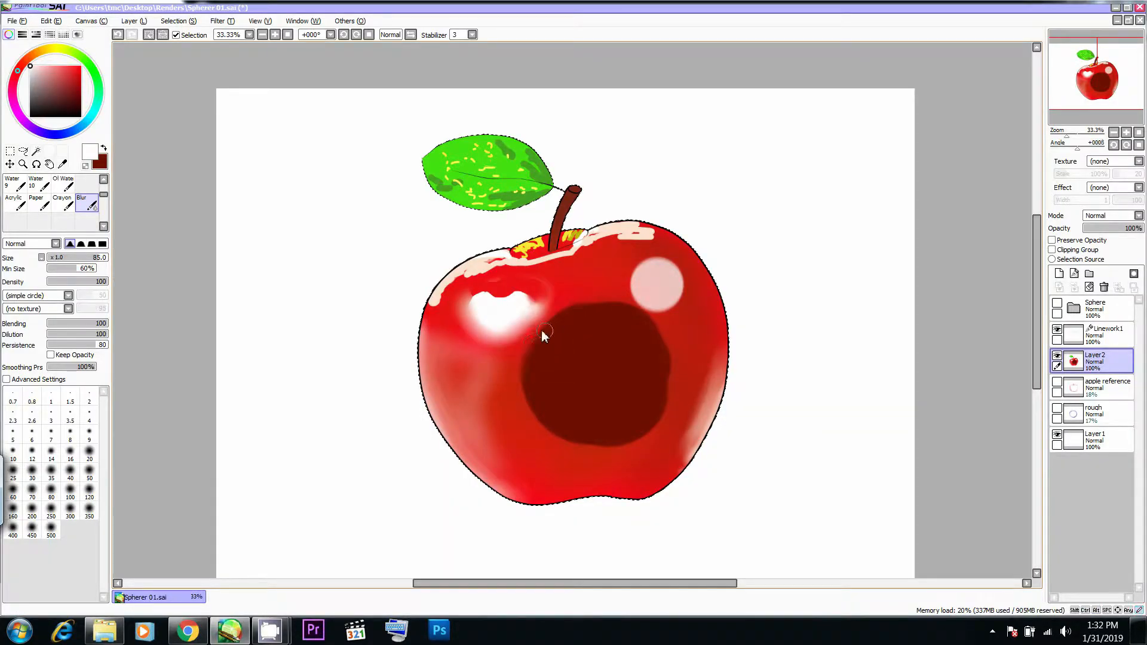
- Soften the outer edge of the apple's central dark spot with the Blur brush at Size 197, checking Chrome's photo
{"action": "key", "text": "alt+Tab"}
{"action": "key", "text": "alt+Tab"}
{"action": "left_click_drag", "start_coordinate": [562, 322], "coordinate": [574, 311]}
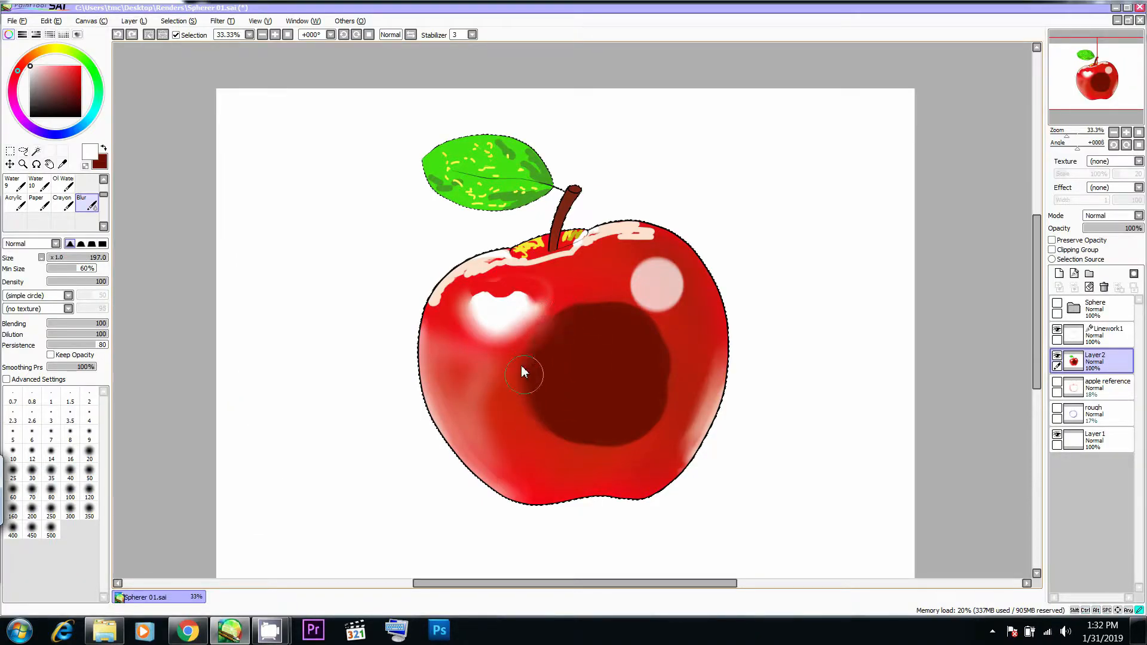
{"action": "left_click_drag", "start_coordinate": [585, 450], "coordinate": [658, 407]}
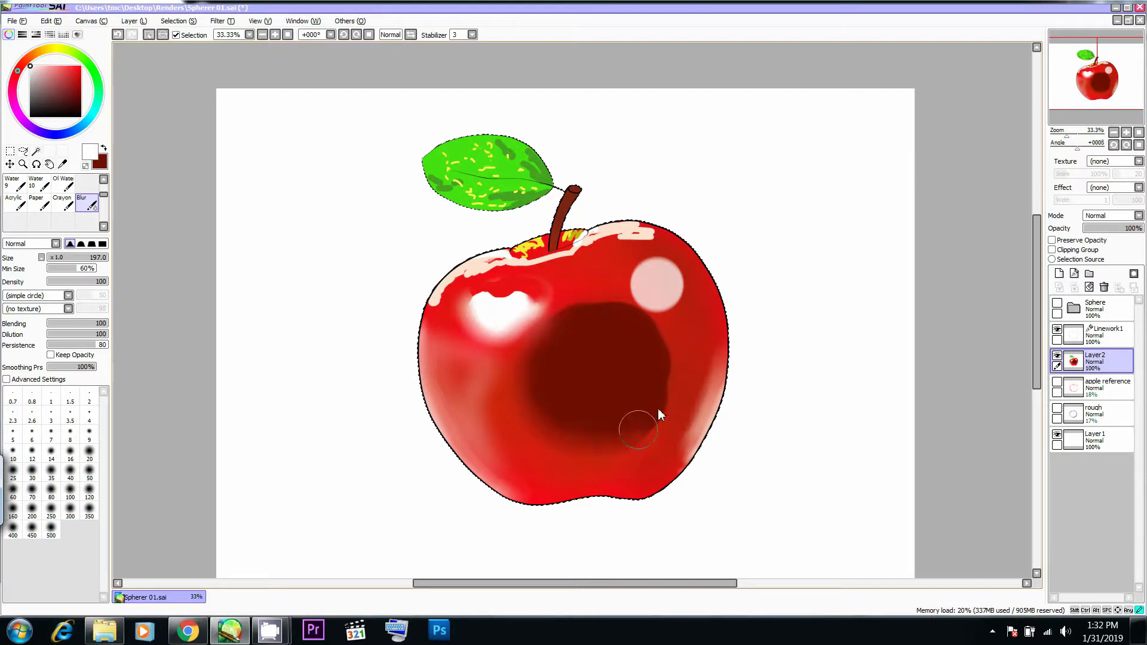
{"action": "key", "text": "alt+Tab"}
- Blend the dark spot's lower and upper edges further into the red with the Blur brush at Size 203
{"action": "key", "text": "alt+Tab"}
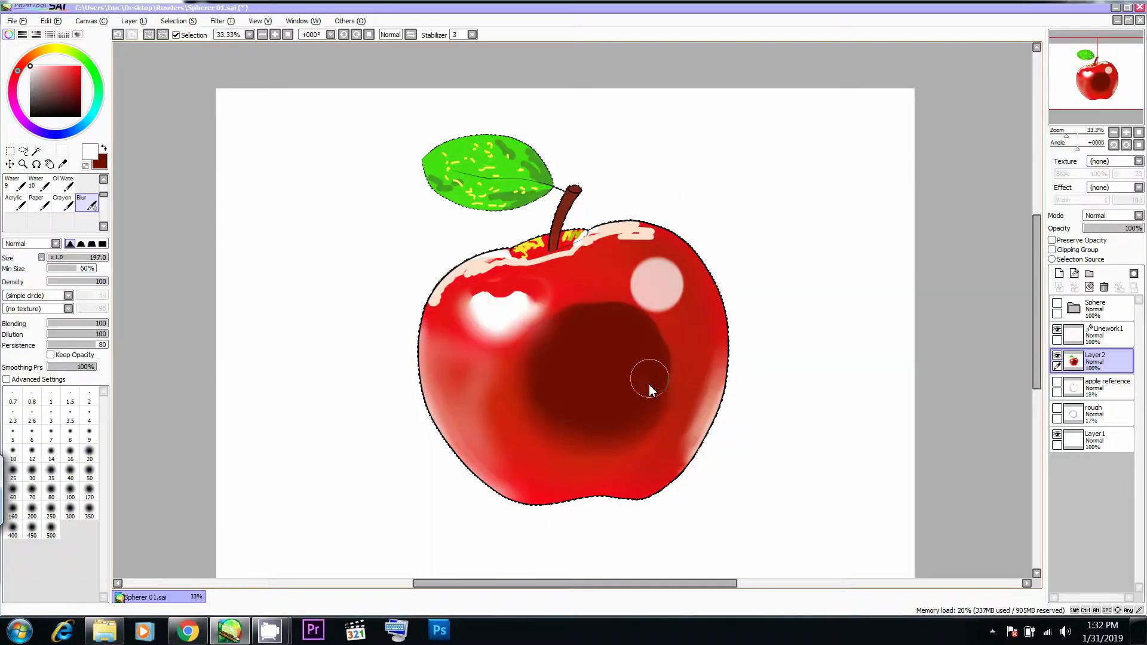
{"action": "mouse_move", "coordinate": [667, 355]}
{"action": "left_mouse_down"}
{"action": "mouse_move", "coordinate": [633, 323]}
{"action": "mouse_move", "coordinate": [576, 306]}
{"action": "mouse_move", "coordinate": [562, 353]}
{"action": "mouse_move", "coordinate": [615, 343]}
{"action": "left_mouse_up"}
{"action": "left_click_drag", "start_coordinate": [584, 395], "coordinate": [538, 387]}
{"action": "key", "text": "alt+Tab"}
{"action": "key", "text": "alt+Tab"}
{"action": "left_click_drag", "start_coordinate": [608, 459], "coordinate": [645, 307]}
{"action": "key", "text": "alt+Tab"}
{"action": "key", "text": "alt+Tab"}
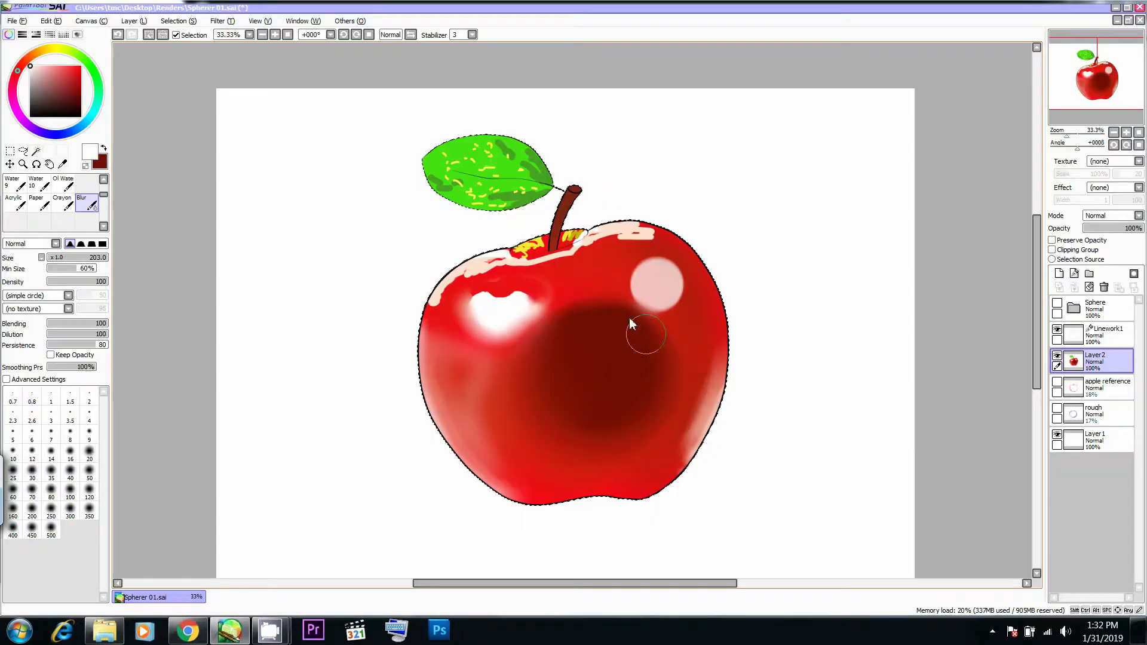
{"action": "key", "text": "alt+Tab"}
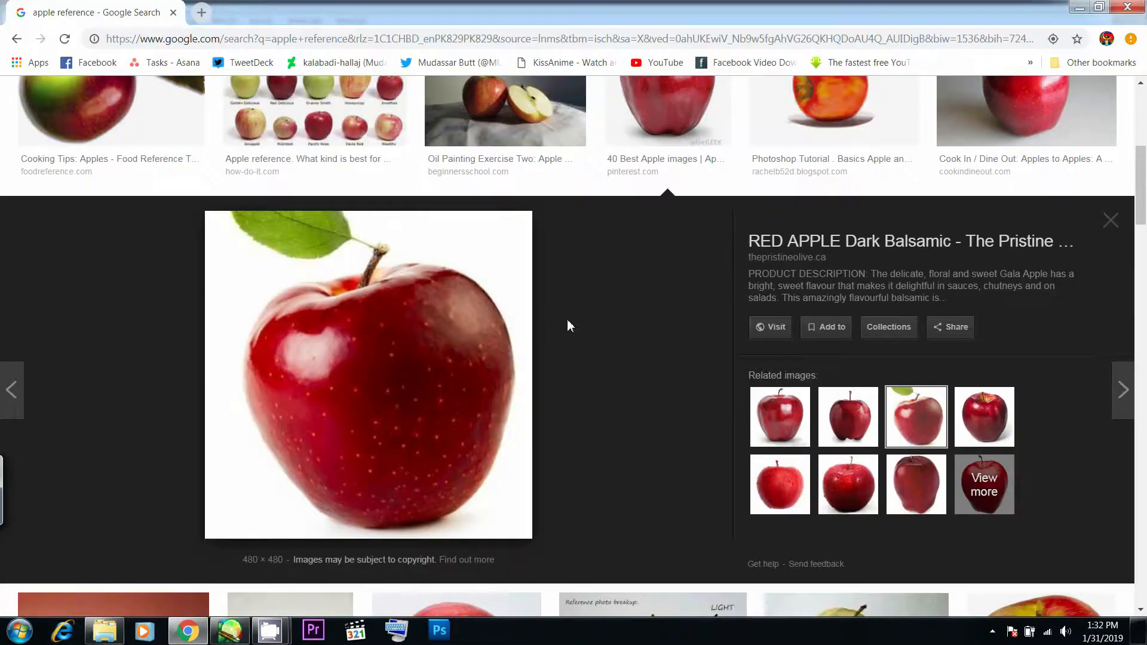
{"action": "key", "text": "alt+Tab"}
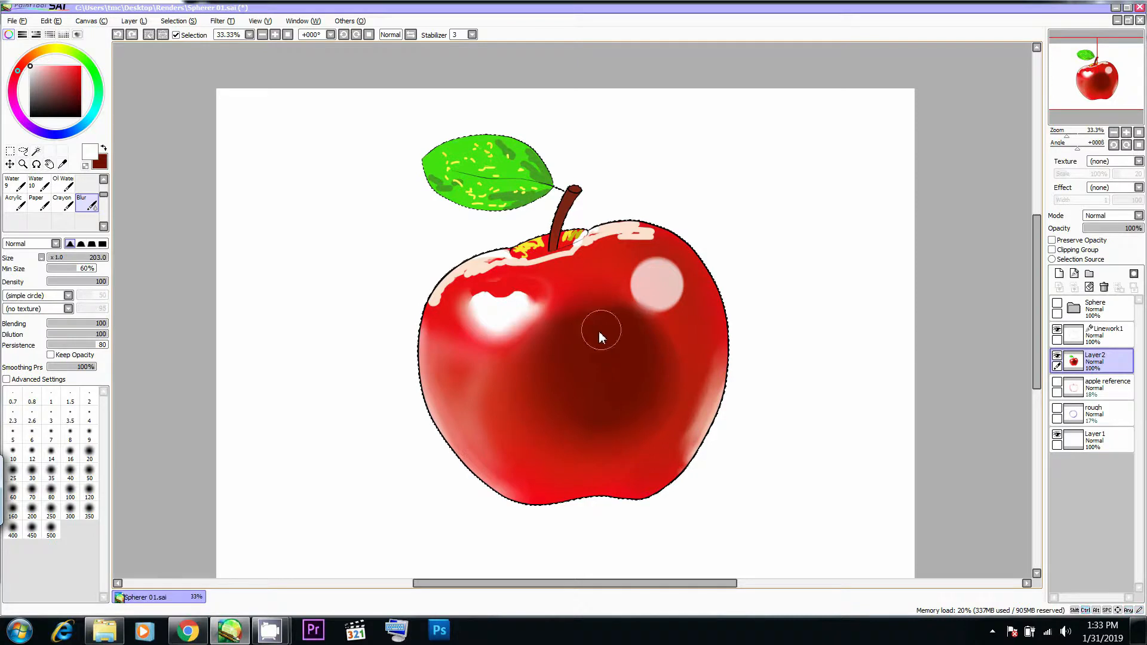
- Sample the dark red from the central shadow and airbrush it just above the shadow, comparing with Chrome's photo
{"action": "key", "text": "e"}
{"action": "key", "text": "b"}
{"action": "left_click", "coordinate": [593, 332], "text": "alt"}
{"action": "mouse_move", "coordinate": [565, 301]}
{"action": "left_mouse_down"}
{"action": "mouse_move", "coordinate": [560, 288]}
{"action": "mouse_move", "coordinate": [586, 278]}
{"action": "mouse_move", "coordinate": [600, 288]}
{"action": "left_mouse_up"}
{"action": "key", "text": "alt+Tab"}
{"action": "key", "text": "alt+Tab"}
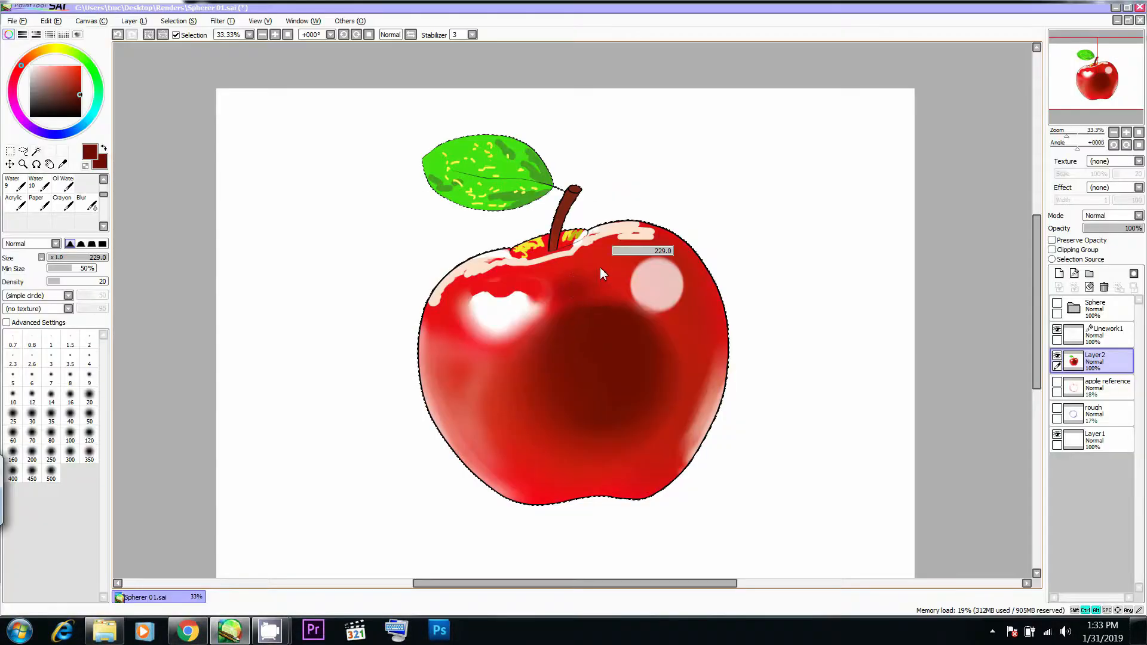
- Undo the stray stroke and extend the dark red shading upward toward the stem with the airbrush at Size 228
{"action": "mouse_move", "coordinate": [611, 305]}
{"action": "left_mouse_down"}
{"action": "mouse_move", "coordinate": [563, 268]}
{"action": "mouse_move", "coordinate": [552, 289]}
{"action": "mouse_move", "coordinate": [563, 323]}
{"action": "mouse_move", "coordinate": [547, 313]}
{"action": "mouse_move", "coordinate": [579, 326]}
{"action": "mouse_move", "coordinate": [612, 310]}
{"action": "left_mouse_up"}
{"action": "key", "text": "ctrl+z"}
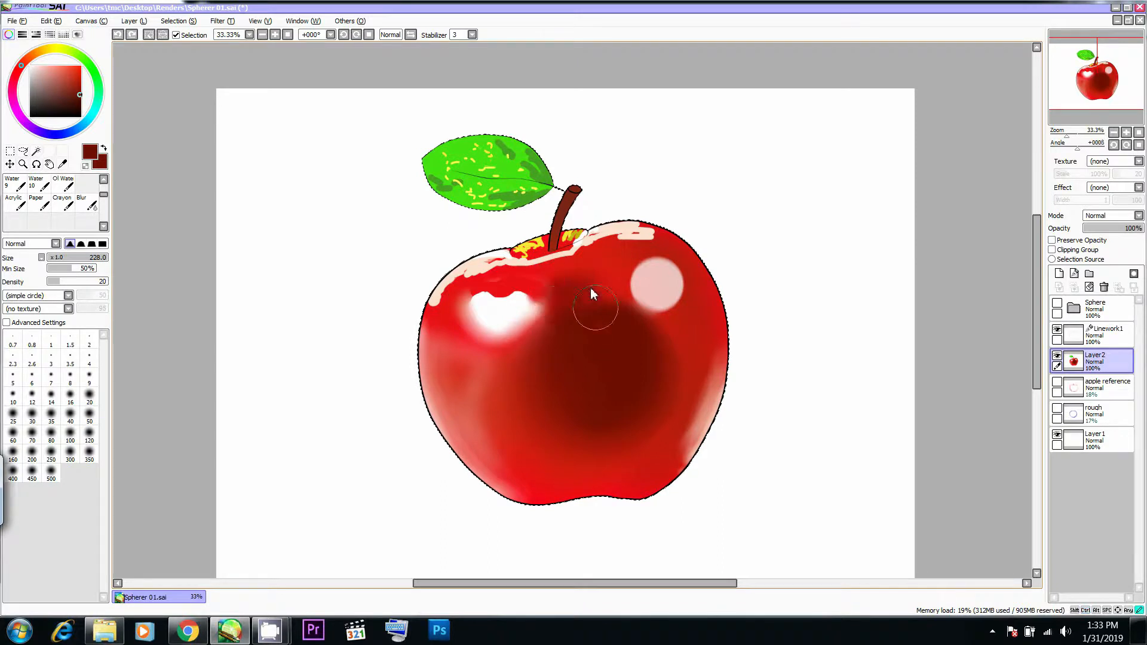
{"action": "mouse_move", "coordinate": [602, 288]}
{"action": "left_mouse_down"}
{"action": "mouse_move", "coordinate": [619, 318]}
{"action": "mouse_move", "coordinate": [582, 314]}
{"action": "mouse_move", "coordinate": [556, 279]}
{"action": "mouse_move", "coordinate": [587, 277]}
{"action": "mouse_move", "coordinate": [588, 265]}
{"action": "mouse_move", "coordinate": [621, 311]}
{"action": "left_mouse_up"}
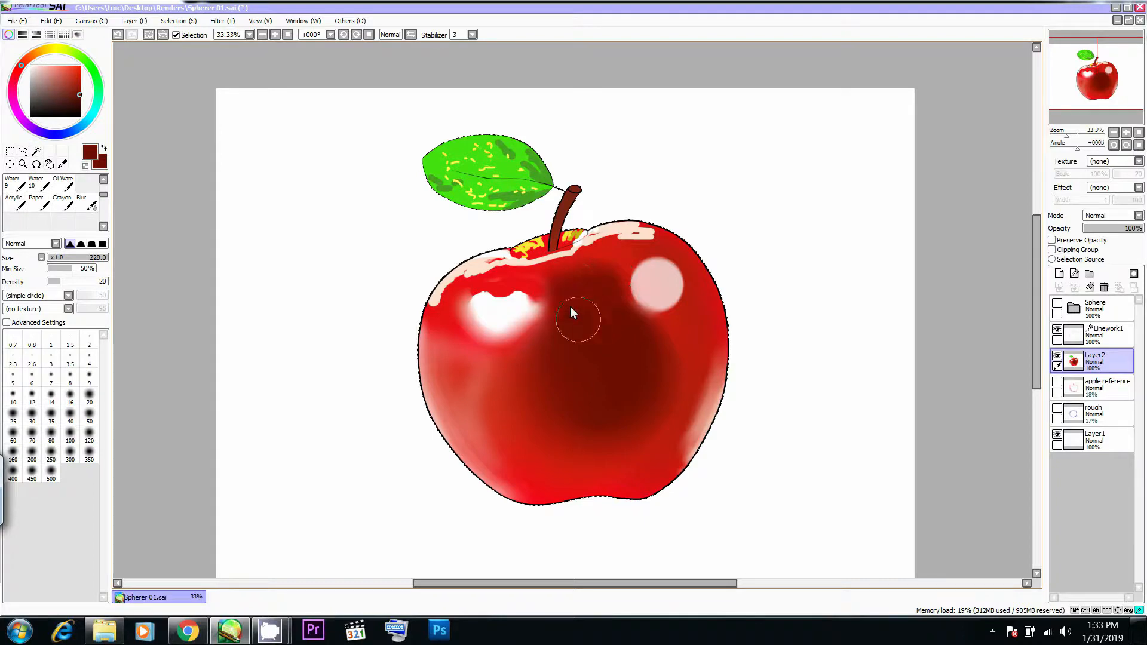
{"action": "key", "text": "alt+Tab"}
{"action": "key", "text": "alt+Tab"}
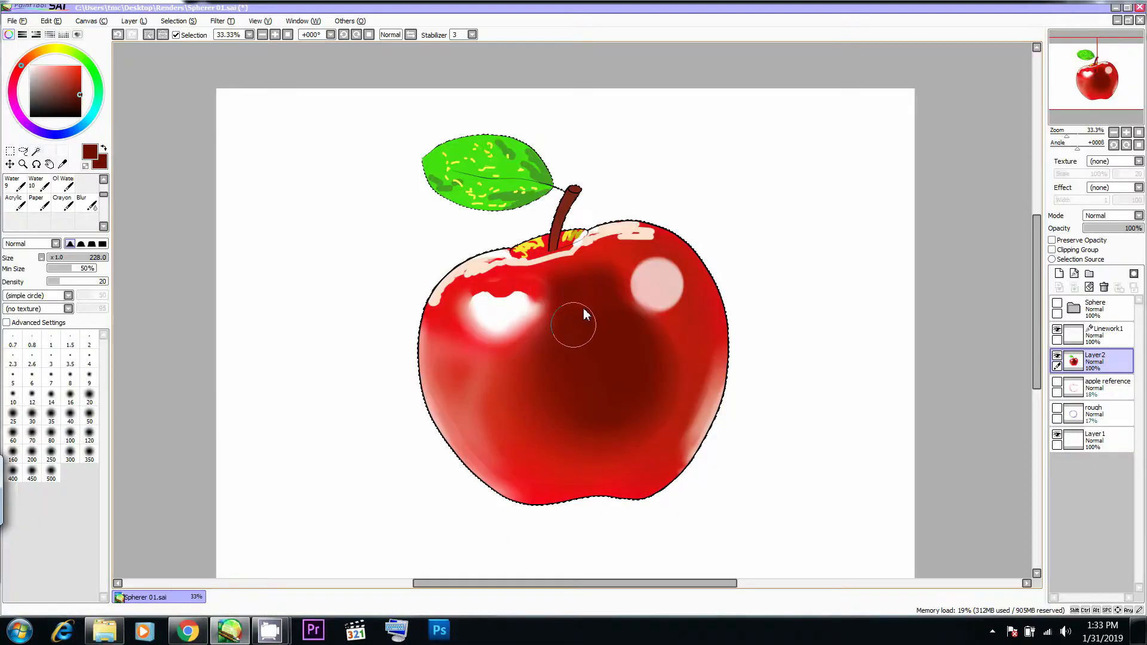
{"action": "key", "text": "alt+Tab"}
{"action": "key", "text": "alt+Tab"}
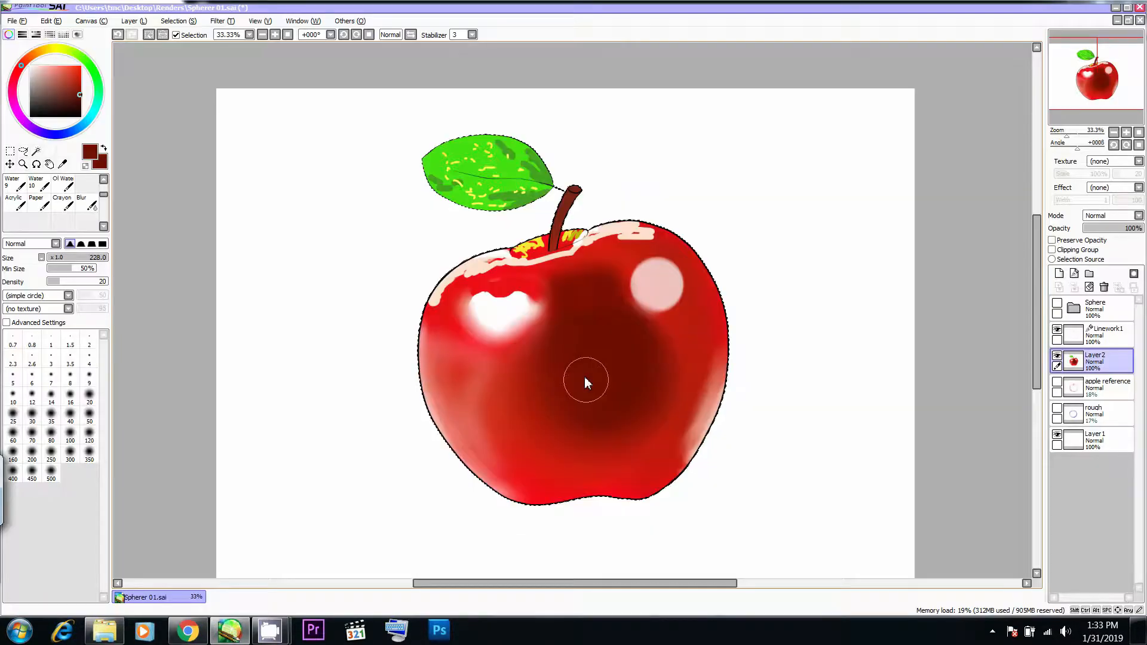
{"action": "key", "text": "alt+Tab"}
{"action": "key", "text": "alt+Tab"}
{"action": "key", "text": "alt+Tab"}
{"action": "key", "text": "alt+Tab"}
{"action": "left_click_drag", "start_coordinate": [544, 500], "coordinate": [590, 497]}
{"action": "key", "text": "ctrl+z"}
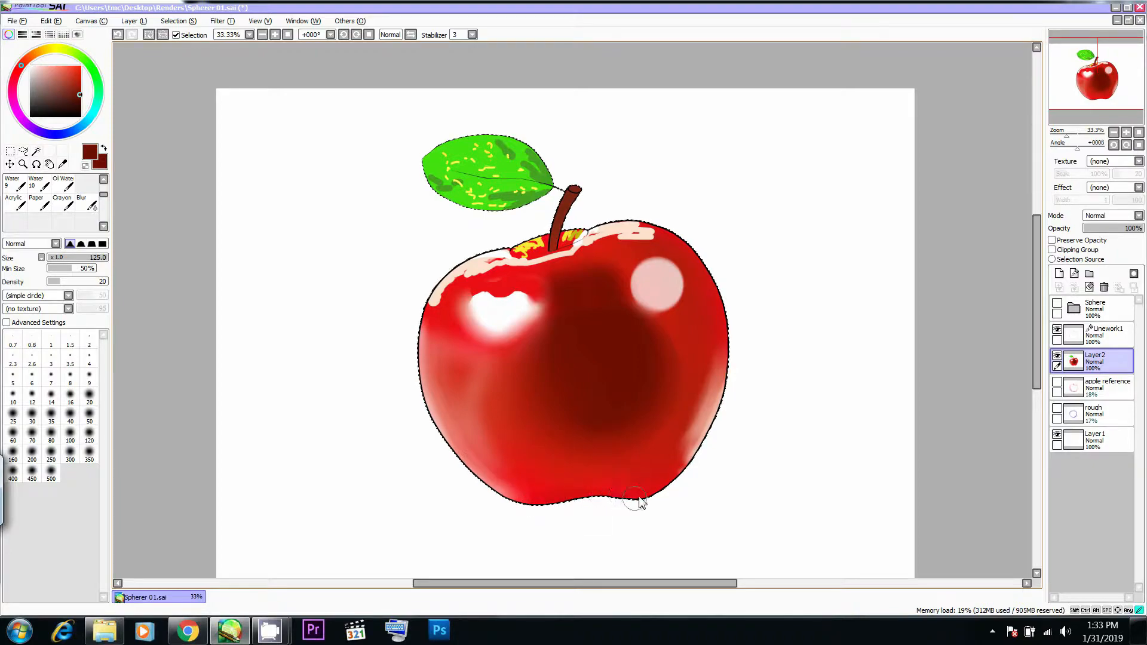
- Airbrush soft dark red shading along the apple's bottom edge and lower right side at Size 308
{"action": "key", "text": "alt+Tab"}
{"action": "key", "text": "alt+Tab"}
{"action": "mouse_move", "coordinate": [638, 480]}
{"action": "left_mouse_down"}
{"action": "mouse_move", "coordinate": [580, 479]}
{"action": "mouse_move", "coordinate": [574, 500]}
{"action": "mouse_move", "coordinate": [636, 502]}
{"action": "mouse_move", "coordinate": [531, 516]}
{"action": "mouse_move", "coordinate": [541, 505]}
{"action": "mouse_move", "coordinate": [495, 504]}
{"action": "left_mouse_up"}
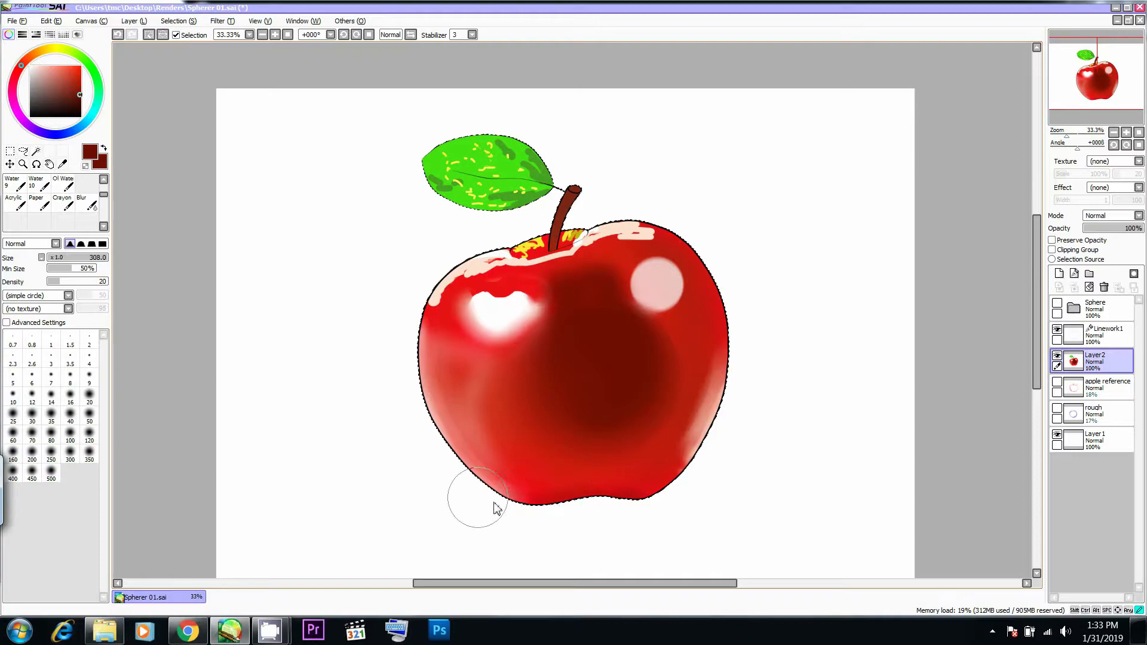
{"action": "key", "text": "alt+Tab"}
{"action": "key", "text": "alt+Tab"}
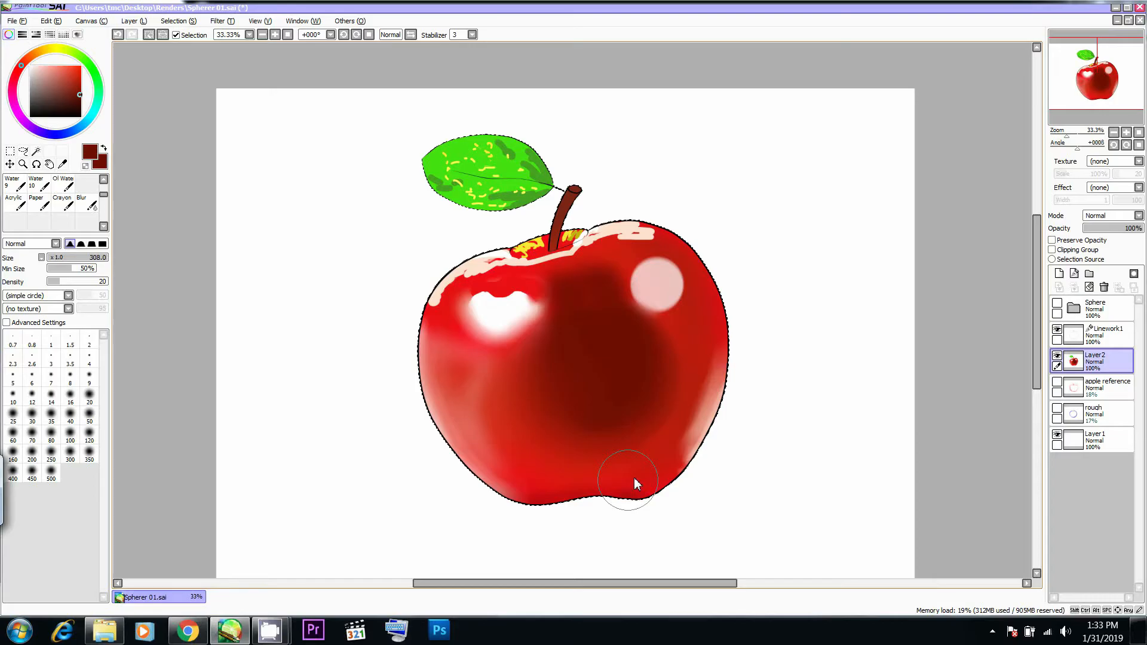
{"action": "mouse_move", "coordinate": [687, 384]}
{"action": "left_mouse_down"}
{"action": "mouse_move", "coordinate": [649, 426]}
{"action": "mouse_move", "coordinate": [676, 415]}
{"action": "mouse_move", "coordinate": [687, 378]}
{"action": "mouse_move", "coordinate": [637, 437]}
{"action": "mouse_move", "coordinate": [694, 359]}
{"action": "left_mouse_up"}
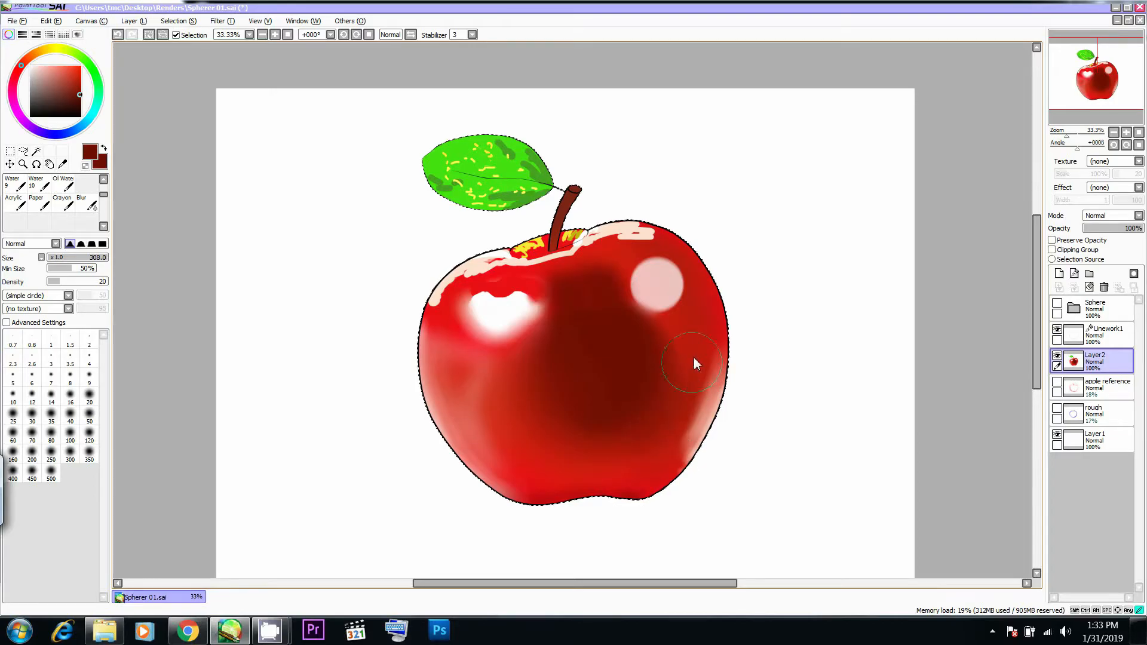
{"action": "key", "text": "alt+Tab"}
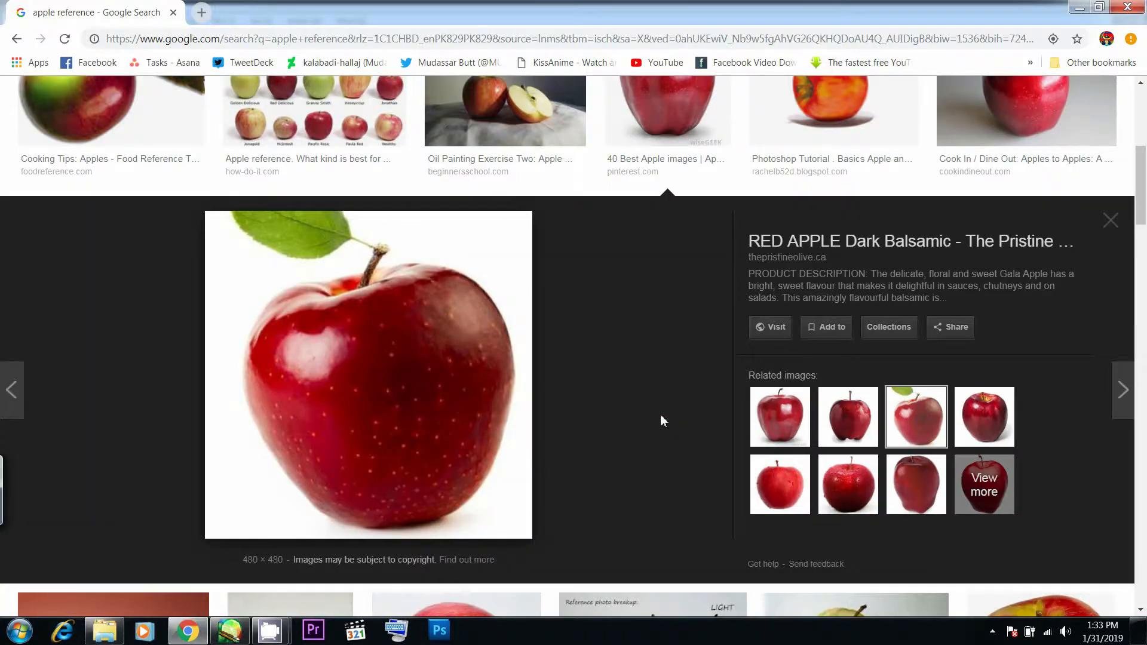
{"action": "key", "text": "alt+Tab"}
{"action": "key", "text": "alt+Tab"}
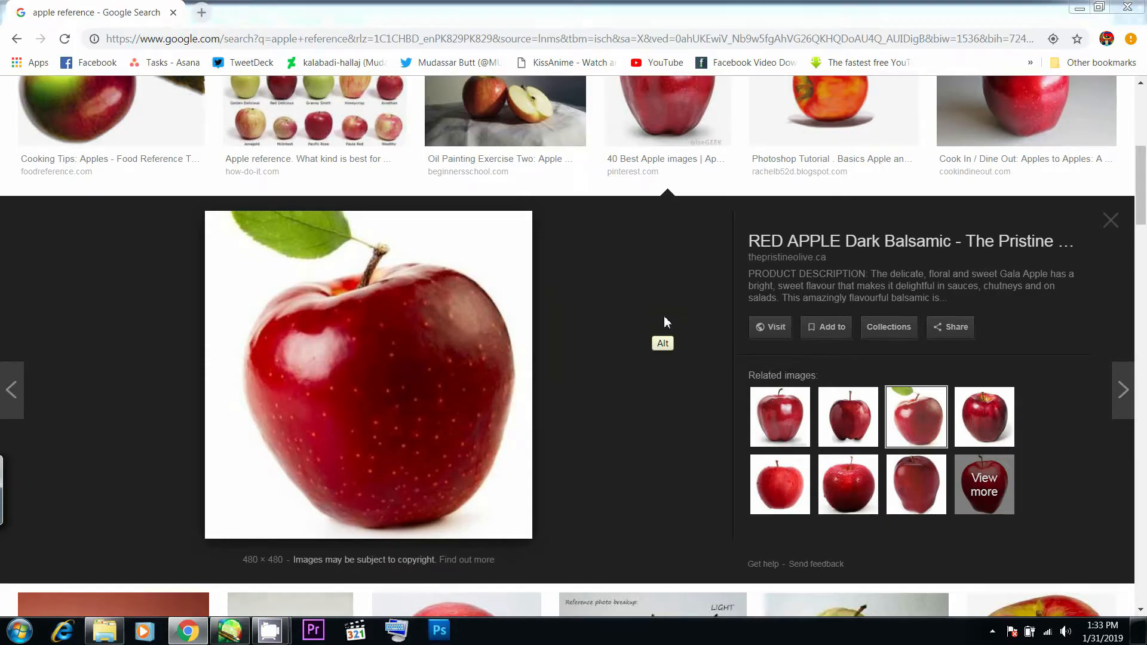
{"action": "key", "text": "alt+Tab"}
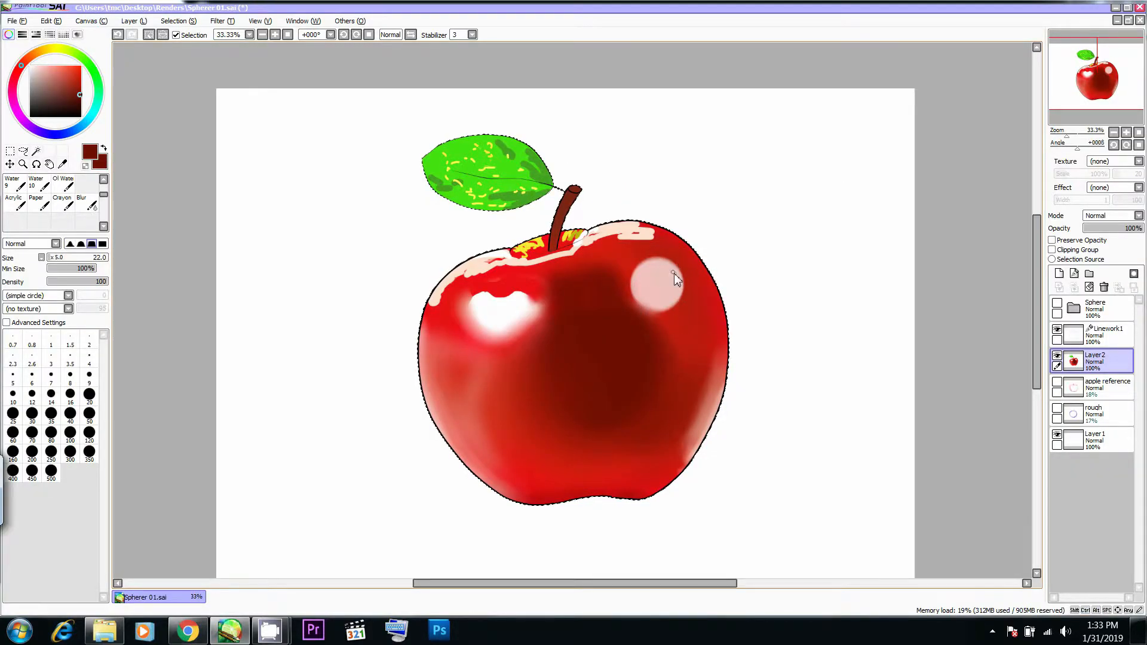
{"action": "key", "text": "b"}
{"action": "mouse_move", "coordinate": [676, 267]}
{"action": "left_mouse_down"}
{"action": "mouse_move", "coordinate": [678, 292]}
{"action": "mouse_move", "coordinate": [689, 283]}
{"action": "mouse_move", "coordinate": [675, 302]}
{"action": "mouse_move", "coordinate": [638, 304]}
{"action": "mouse_move", "coordinate": [669, 310]}
{"action": "left_mouse_up"}
{"action": "key", "text": "ctrl+z"}
{"action": "key", "text": "ctrl+z"}
- Soften the edges of the pale round highlight on the right shoulder with the Blur brush at Size 173
{"action": "key", "text": "]"}
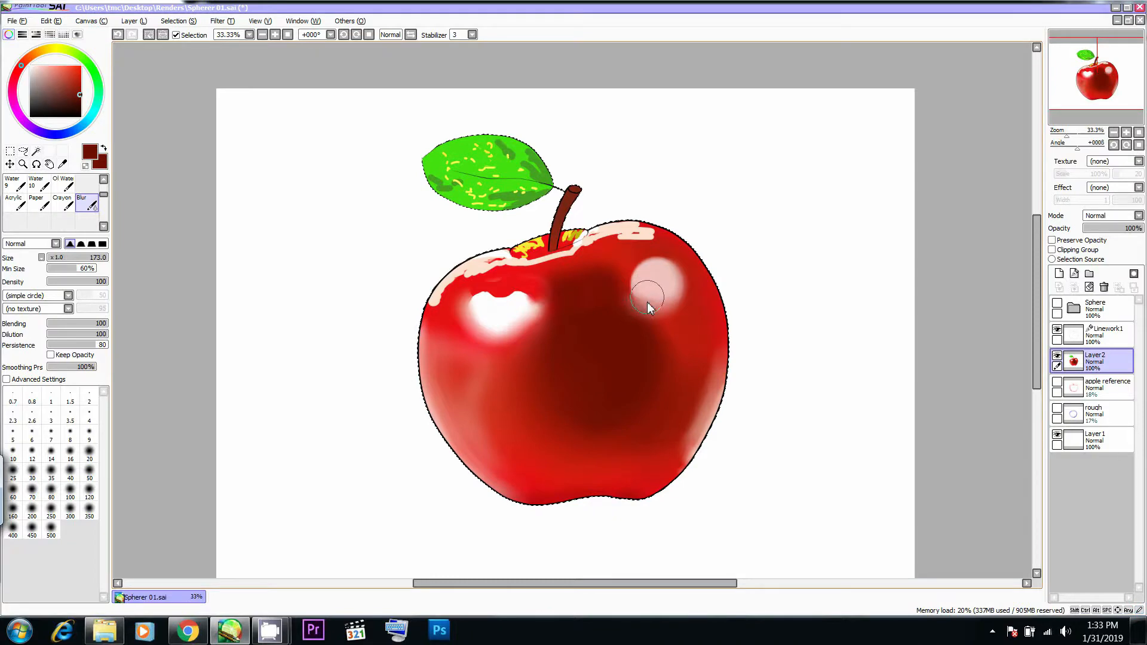
{"action": "key", "text": "alt+Tab"}
{"action": "key", "text": "alt+Tab"}
{"action": "mouse_move", "coordinate": [607, 308]}
{"action": "left_mouse_down"}
{"action": "mouse_move", "coordinate": [639, 273]}
{"action": "mouse_move", "coordinate": [642, 310]}
{"action": "mouse_move", "coordinate": [621, 282]}
{"action": "mouse_move", "coordinate": [636, 309]}
{"action": "left_mouse_up"}
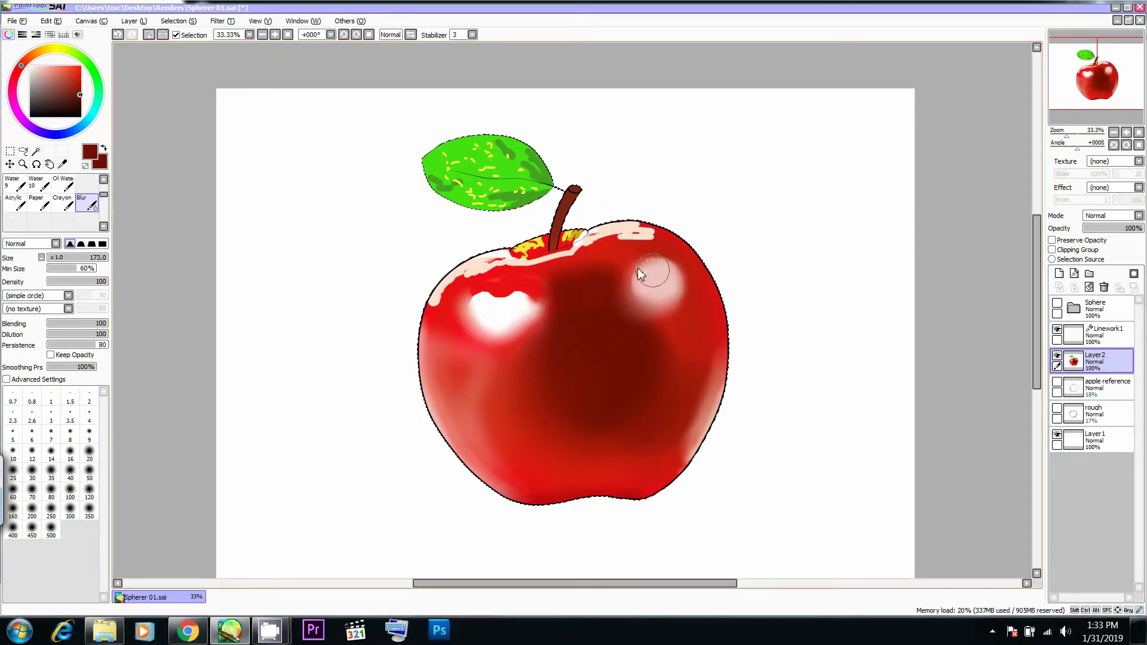
{"action": "mouse_move", "coordinate": [638, 270]}
{"action": "left_mouse_down"}
{"action": "mouse_move", "coordinate": [664, 261]}
{"action": "mouse_move", "coordinate": [644, 267]}
{"action": "mouse_move", "coordinate": [657, 320]}
{"action": "mouse_move", "coordinate": [682, 277]}
{"action": "mouse_move", "coordinate": [666, 308]}
{"action": "mouse_move", "coordinate": [665, 256]}
{"action": "mouse_move", "coordinate": [659, 282]}
{"action": "mouse_move", "coordinate": [678, 294]}
{"action": "mouse_move", "coordinate": [659, 273]}
{"action": "mouse_move", "coordinate": [656, 311]}
{"action": "left_mouse_up"}
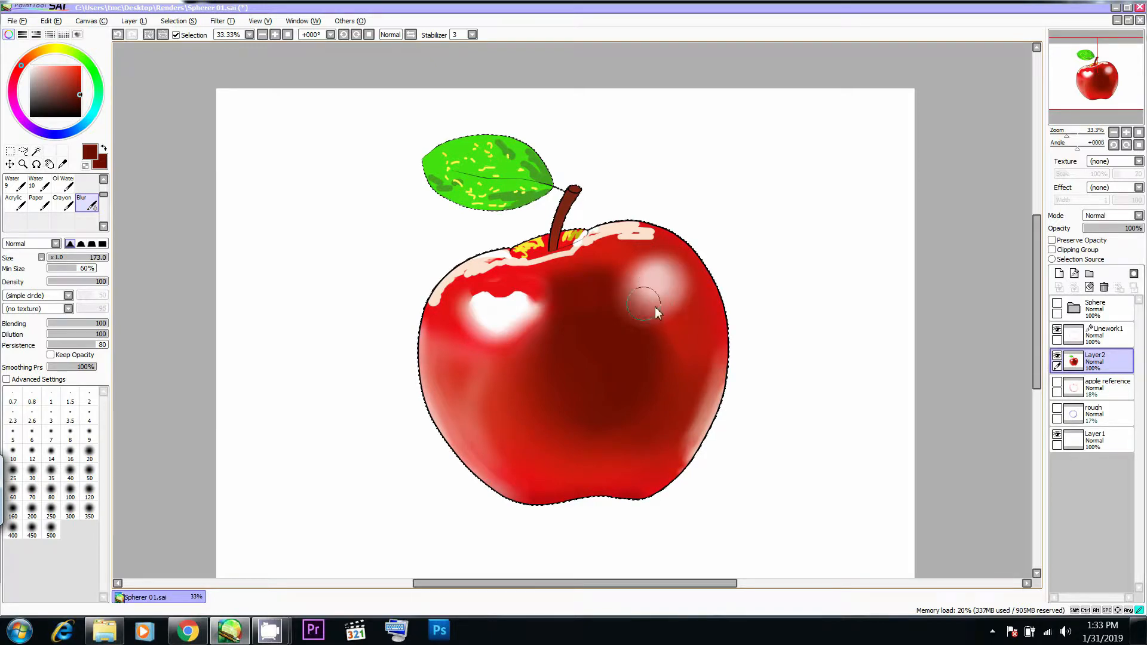
- Blend the red below and beside the white left-shoulder highlight with the Blur brush at Size 162, comparing with Chrome's photo
{"action": "key", "text": "alt+Tab"}
{"action": "key", "text": "alt+Tab"}
{"action": "mouse_move", "coordinate": [558, 310]}
{"action": "left_mouse_down"}
{"action": "mouse_move", "coordinate": [525, 296]}
{"action": "mouse_move", "coordinate": [507, 323]}
{"action": "mouse_move", "coordinate": [521, 323]}
{"action": "mouse_move", "coordinate": [484, 338]}
{"action": "mouse_move", "coordinate": [468, 321]}
{"action": "mouse_move", "coordinate": [476, 290]}
{"action": "mouse_move", "coordinate": [467, 306]}
{"action": "mouse_move", "coordinate": [481, 331]}
{"action": "mouse_move", "coordinate": [470, 311]}
{"action": "mouse_move", "coordinate": [478, 295]}
{"action": "mouse_move", "coordinate": [513, 297]}
{"action": "mouse_move", "coordinate": [520, 310]}
{"action": "mouse_move", "coordinate": [481, 301]}
{"action": "left_mouse_up"}
{"action": "key", "text": "["}
{"action": "key", "text": "["}
{"action": "key", "text": "["}
{"action": "key", "text": "["}
{"action": "left_click", "coordinate": [468, 310], "text": "alt"}
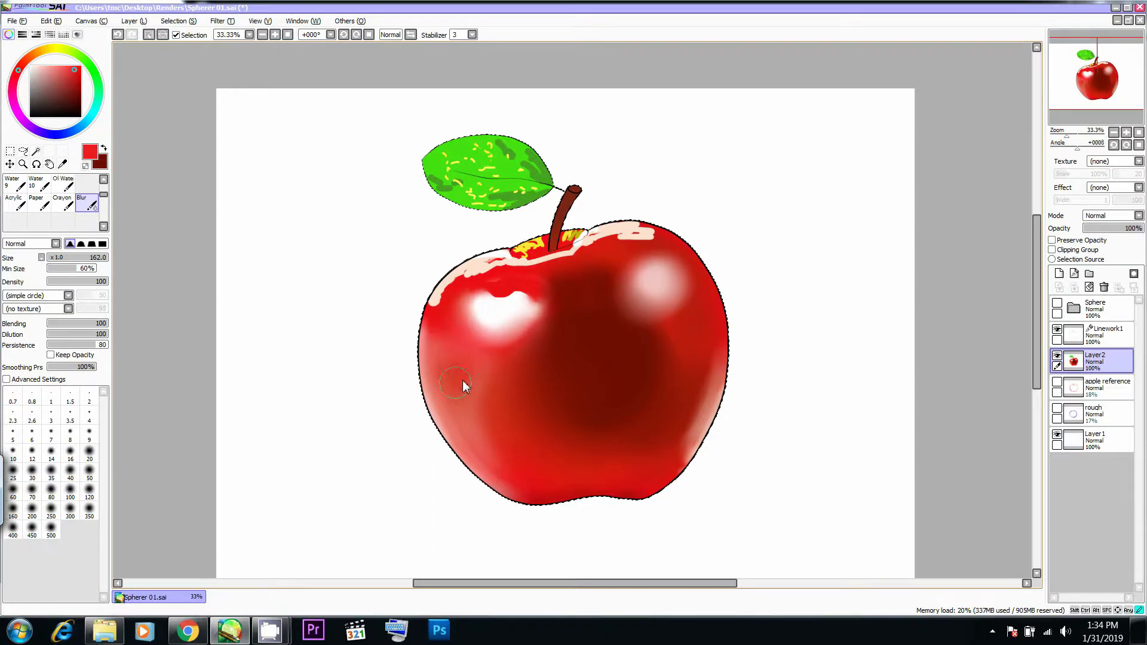
- Blur the pale rim strokes along the apple's upper left edge and the yellow patch left of the stem base
{"action": "left_click_drag", "start_coordinate": [468, 278], "coordinate": [458, 278]}
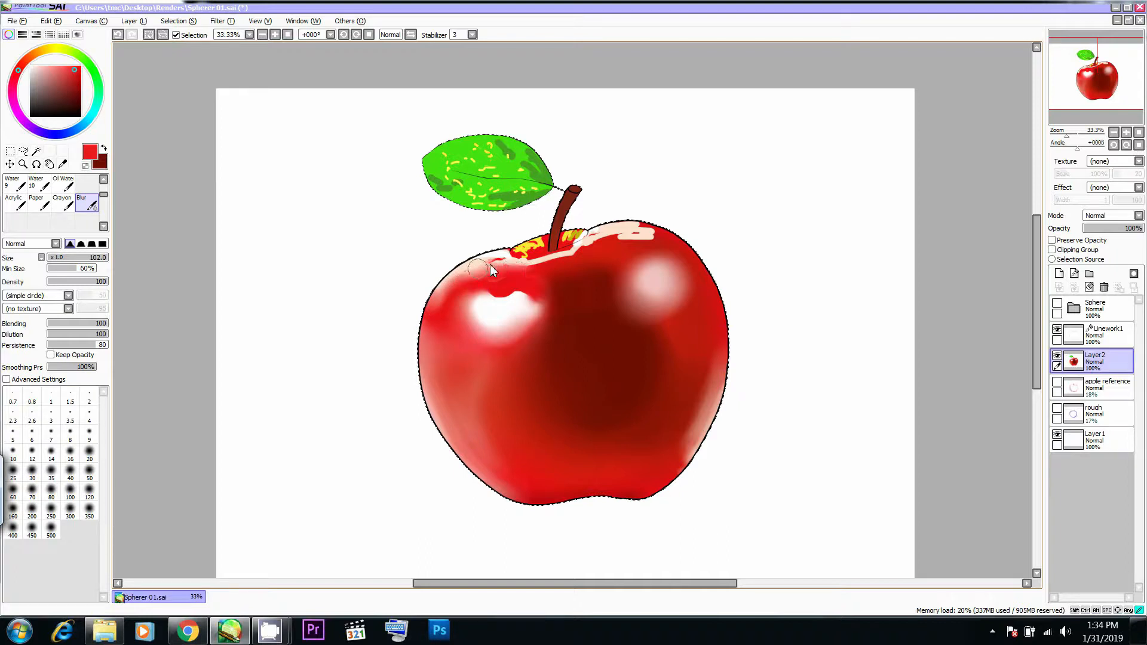
{"action": "left_click_drag", "start_coordinate": [545, 246], "coordinate": [536, 244]}
{"action": "mouse_move", "coordinate": [532, 243]}
{"action": "left_mouse_down"}
{"action": "mouse_move", "coordinate": [540, 261]}
{"action": "mouse_move", "coordinate": [520, 251]}
{"action": "mouse_move", "coordinate": [528, 259]}
{"action": "left_mouse_up"}
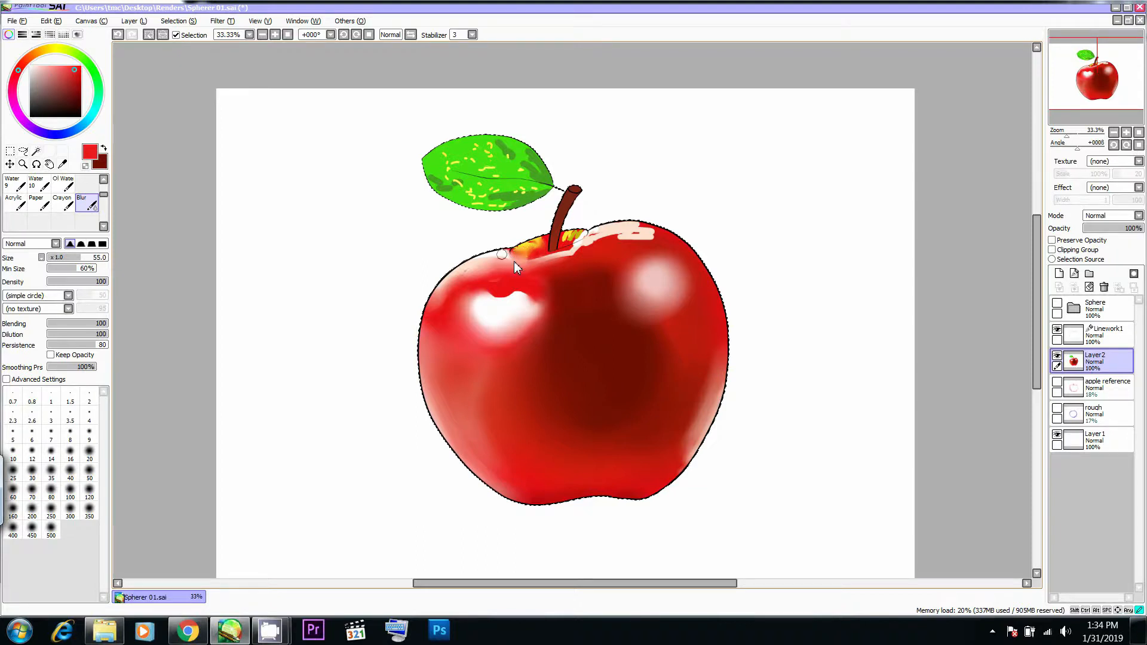
{"action": "left_click_drag", "start_coordinate": [443, 288], "coordinate": [435, 301]}
{"action": "left_click_drag", "start_coordinate": [514, 258], "coordinate": [536, 257]}
{"action": "left_click_drag", "start_coordinate": [469, 266], "coordinate": [423, 338]}
{"action": "mouse_move", "coordinate": [432, 306]}
{"action": "left_mouse_down"}
{"action": "mouse_move", "coordinate": [425, 348]}
{"action": "mouse_move", "coordinate": [436, 307]}
{"action": "left_mouse_up"}
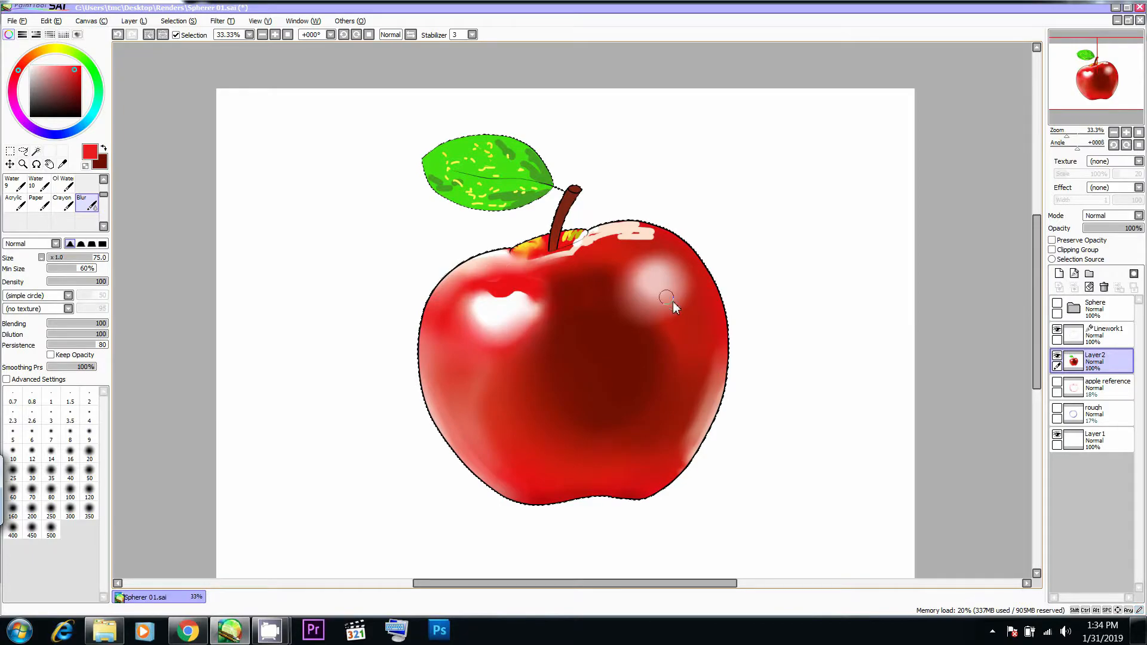
- Fade the pale right-shoulder highlight into the surrounding red with the Blur brush at Size 205, checking the reference photo
{"action": "key", "text": "alt+Tab"}
{"action": "key", "text": "alt+Tab"}
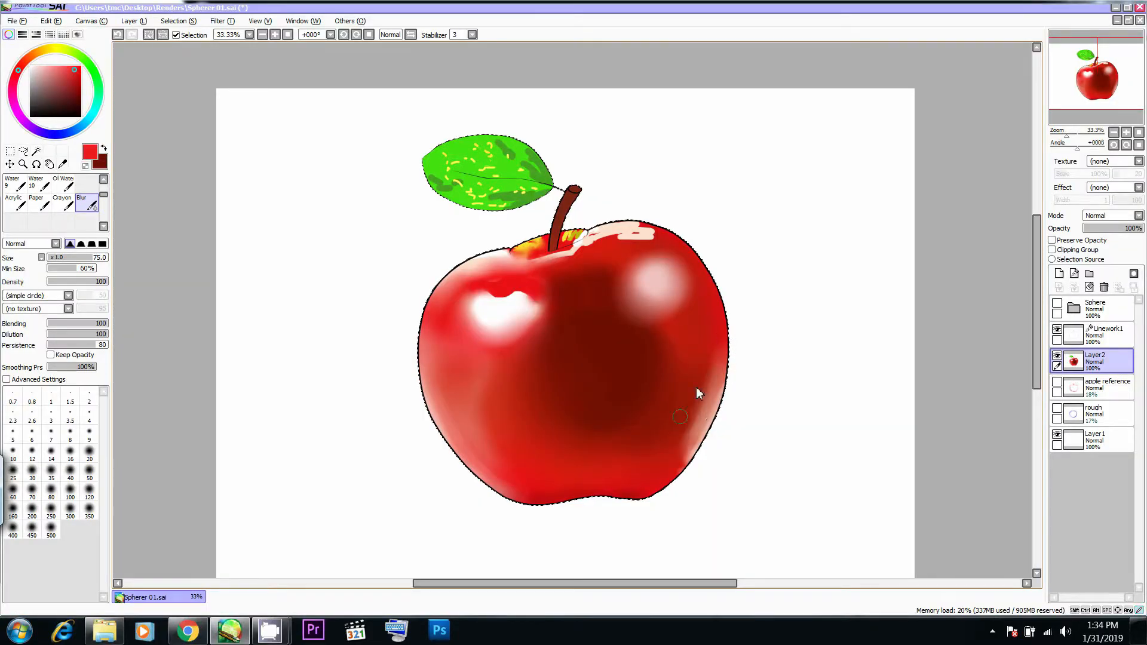
{"action": "mouse_move", "coordinate": [675, 347]}
{"action": "left_mouse_down", "text": "ctrl+alt"}
{"action": "mouse_move", "coordinate": [728, 345]}
{"action": "mouse_move", "coordinate": [657, 372]}
{"action": "mouse_move", "coordinate": [687, 304]}
{"action": "mouse_move", "coordinate": [673, 285]}
{"action": "mouse_move", "coordinate": [651, 297]}
{"action": "mouse_move", "coordinate": [671, 269]}
{"action": "mouse_move", "coordinate": [633, 279]}
{"action": "mouse_move", "coordinate": [671, 277]}
{"action": "mouse_move", "coordinate": [660, 308]}
{"action": "mouse_move", "coordinate": [619, 323]}
{"action": "left_mouse_up", "text": "ctrl+alt"}
{"action": "key", "text": "alt+Tab"}
{"action": "key", "text": "alt+Tab"}
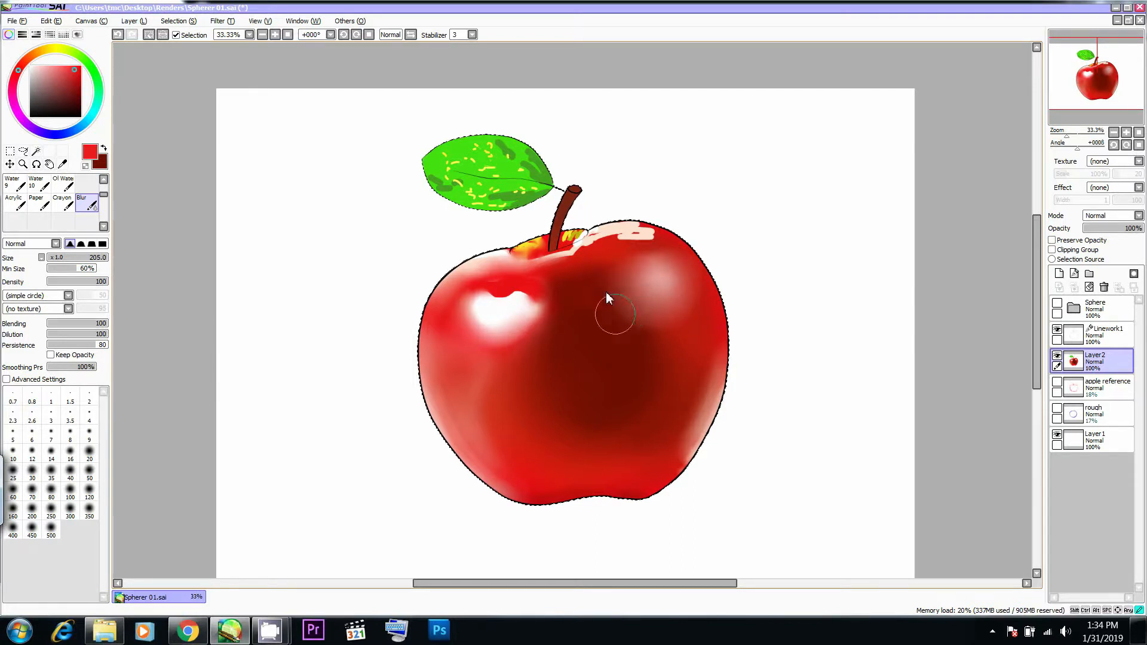
- Blend the edges of the central dark shadow into the surrounding red with the Blur brush at about Size 200
{"action": "left_click_drag", "start_coordinate": [625, 439], "coordinate": [614, 449]}
{"action": "left_click_drag", "start_coordinate": [622, 338], "coordinate": [657, 352]}
{"action": "mouse_move", "coordinate": [584, 322]}
{"action": "left_mouse_down"}
{"action": "mouse_move", "coordinate": [526, 384]}
{"action": "mouse_move", "coordinate": [481, 396]}
{"action": "mouse_move", "coordinate": [538, 425]}
{"action": "left_mouse_up"}
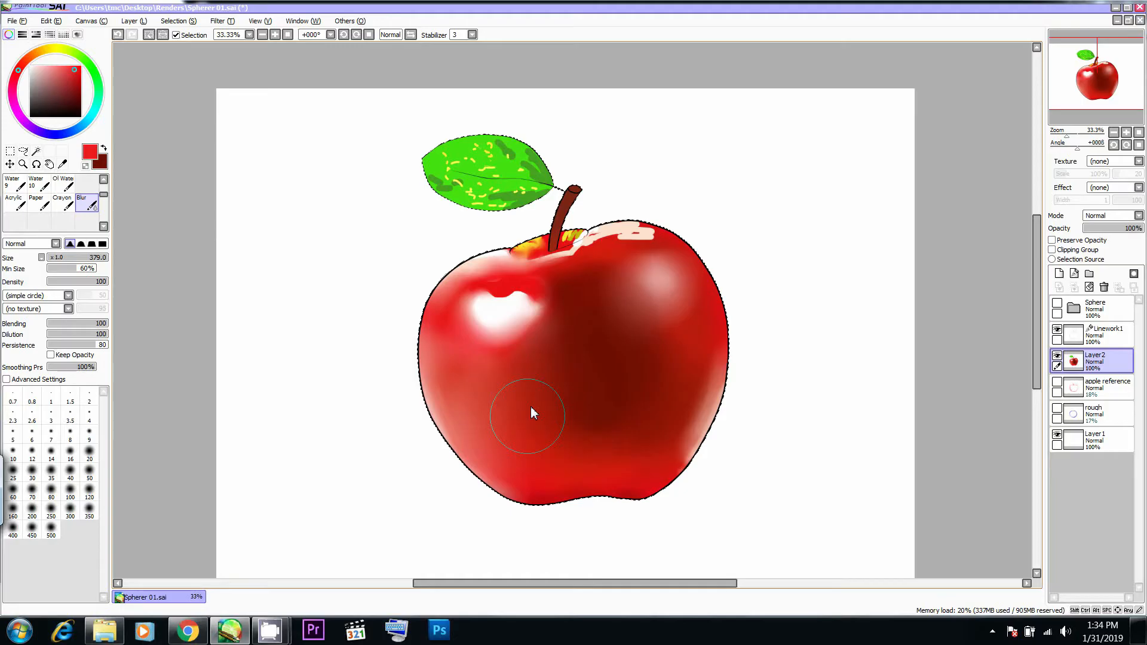
{"action": "mouse_move", "coordinate": [531, 408]}
{"action": "left_mouse_down"}
{"action": "mouse_move", "coordinate": [547, 442]}
{"action": "mouse_move", "coordinate": [604, 437]}
{"action": "mouse_move", "coordinate": [588, 457]}
{"action": "left_mouse_up"}
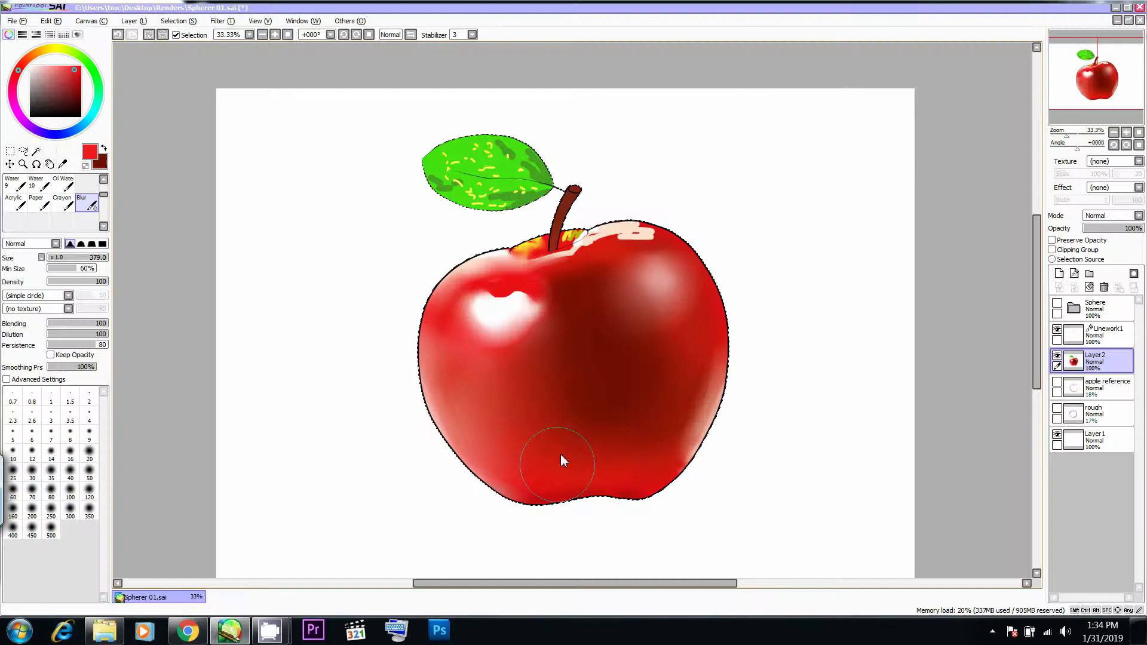
{"action": "mouse_move", "coordinate": [558, 460]}
{"action": "left_mouse_down"}
{"action": "mouse_move", "coordinate": [600, 481]}
{"action": "mouse_move", "coordinate": [632, 463]}
{"action": "mouse_move", "coordinate": [610, 450]}
{"action": "mouse_move", "coordinate": [608, 411]}
{"action": "mouse_move", "coordinate": [568, 423]}
{"action": "left_mouse_up"}
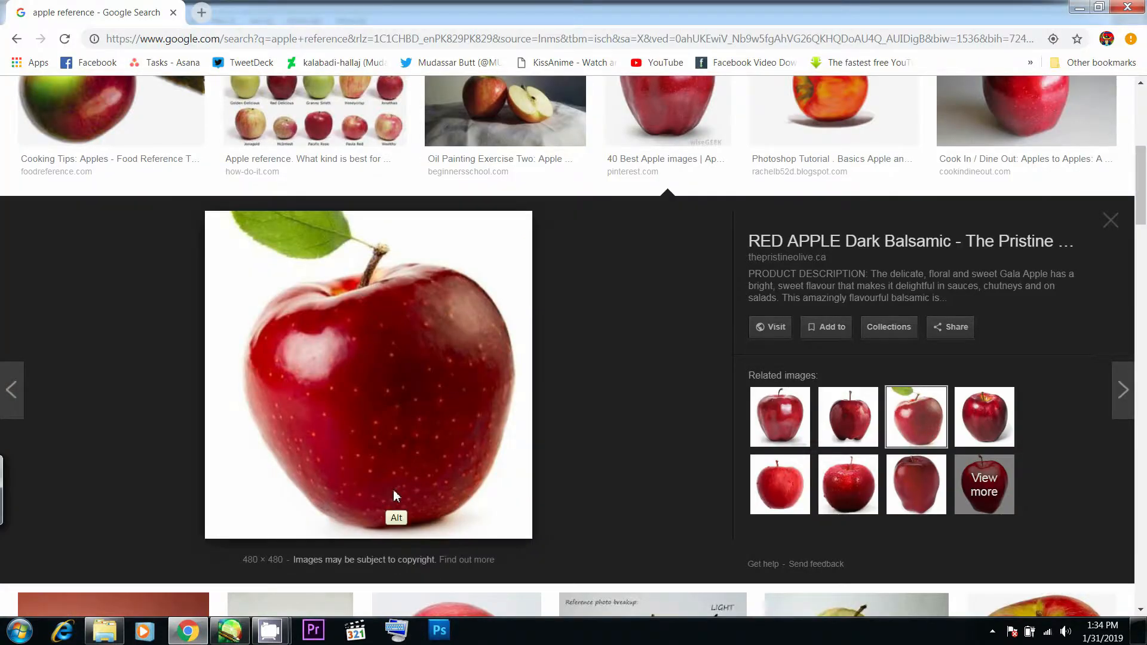
{"action": "key", "text": "alt+Tab"}
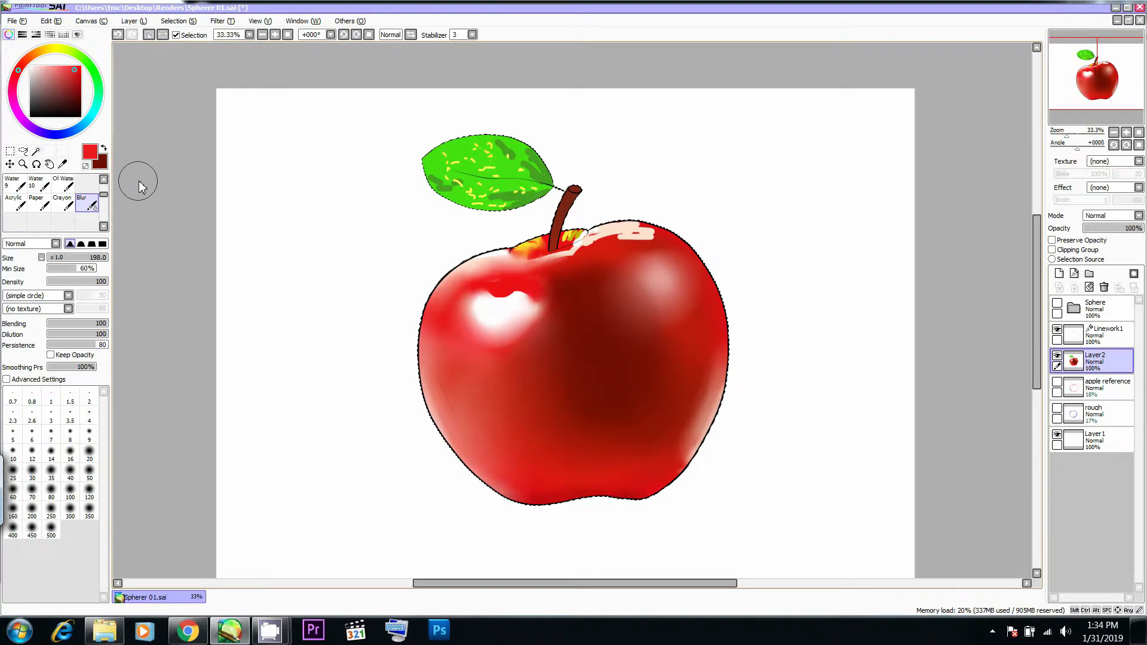
- Sample the dark red from the central shadow and airbrush it along the apple's bottom and right side at Size 204
{"action": "key", "text": "b"}
{"action": "right_click", "coordinate": [611, 347]}
{"action": "left_click_drag", "start_coordinate": [529, 492], "coordinate": [582, 469]}
{"action": "key", "text": "bracketright"}
{"action": "key", "text": "bracketright"}
{"action": "key", "text": "bracketright"}
{"action": "key", "text": "bracketright"}
{"action": "left_click_drag", "start_coordinate": [552, 490], "coordinate": [642, 487]}
{"action": "left_click_drag", "start_coordinate": [662, 449], "coordinate": [709, 370]}
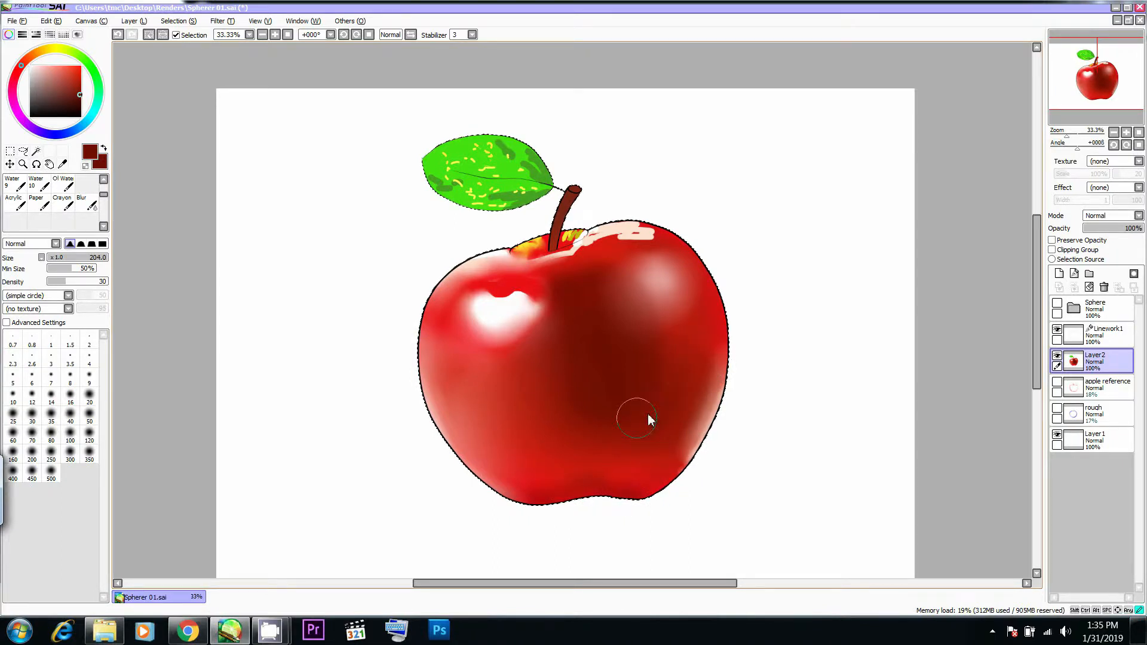
- Airbrush soft dark red shading over the apple's lower left side at Size 298, comparing with the reference photo
{"action": "key", "text": "alt+Tab"}
{"action": "key", "text": "alt+Tab"}
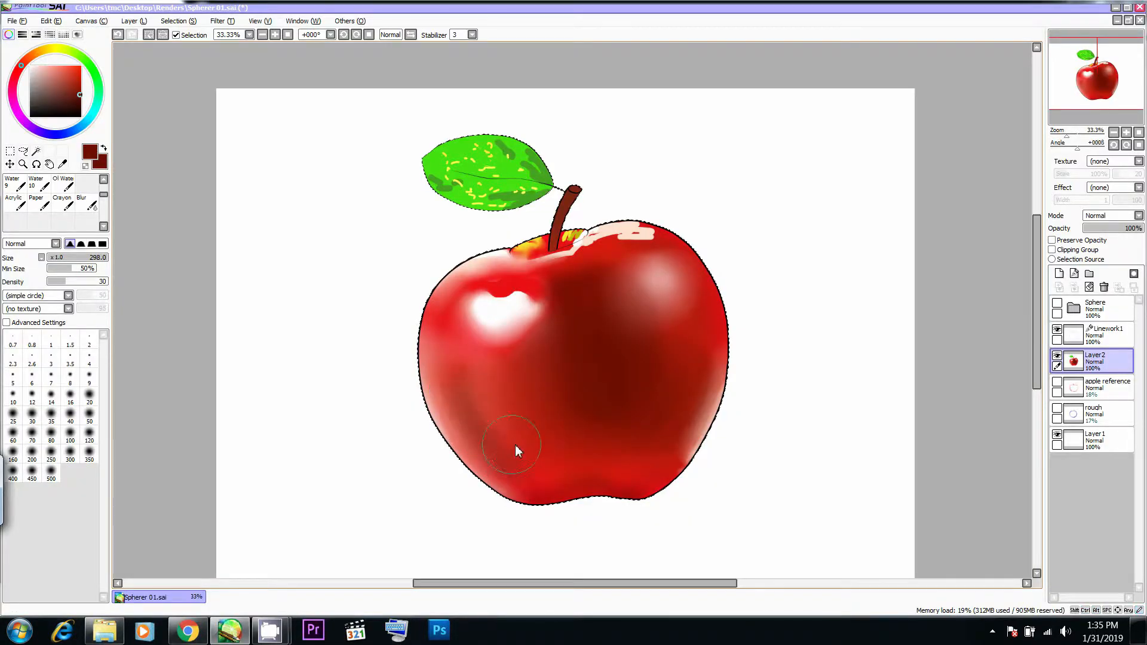
{"action": "key", "text": "alt+Tab"}
{"action": "key", "text": "alt+Tab"}
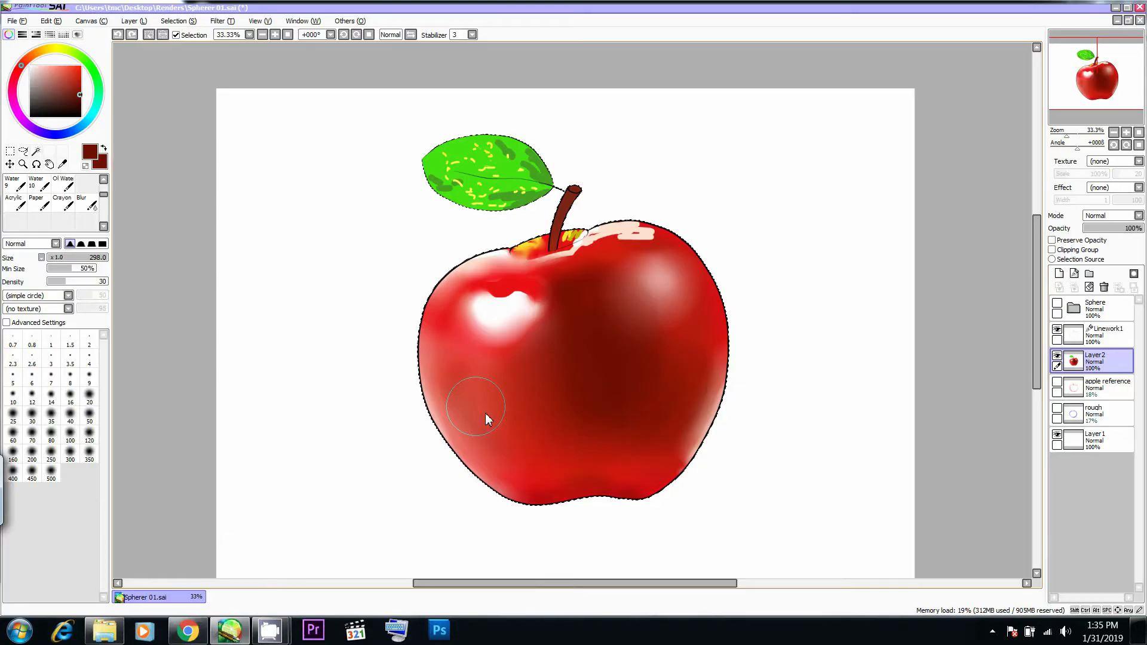
{"action": "key", "text": "alt+Tab"}
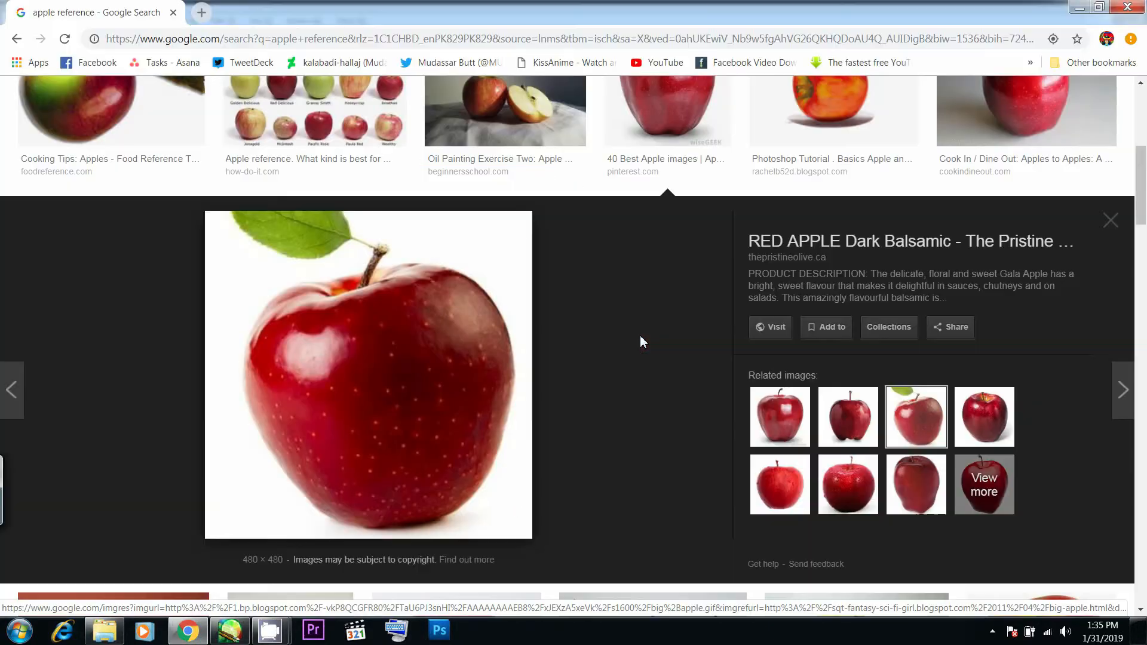
{"action": "key", "text": "alt+Tab"}
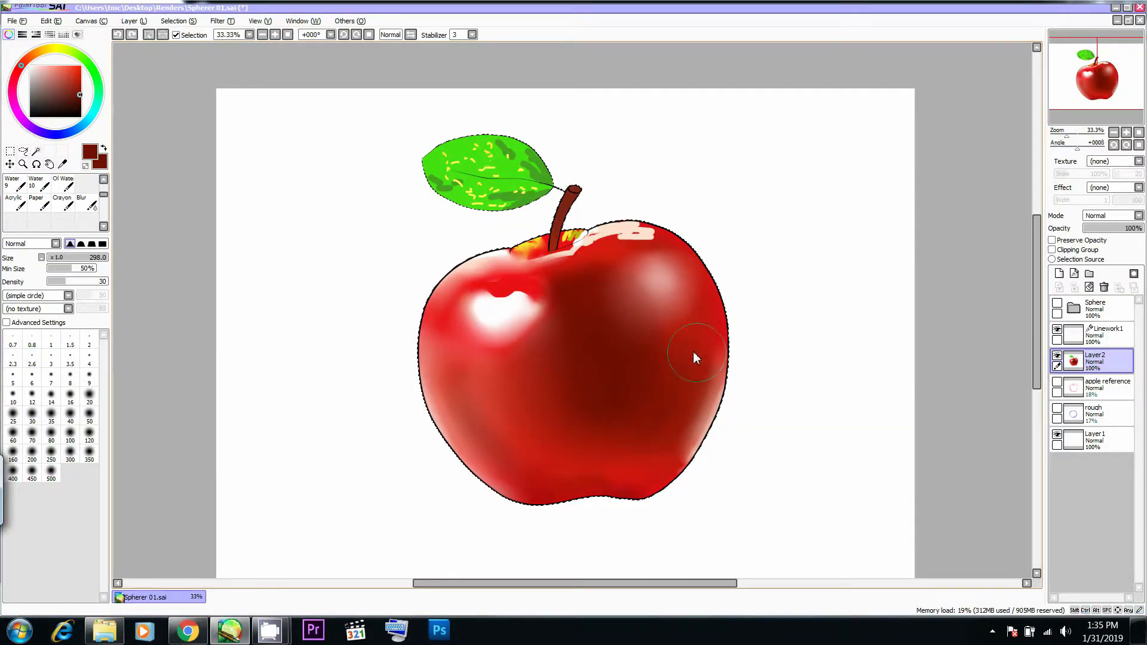
{"action": "key", "text": "alt+Tab"}
{"action": "key", "text": "alt+Tab"}
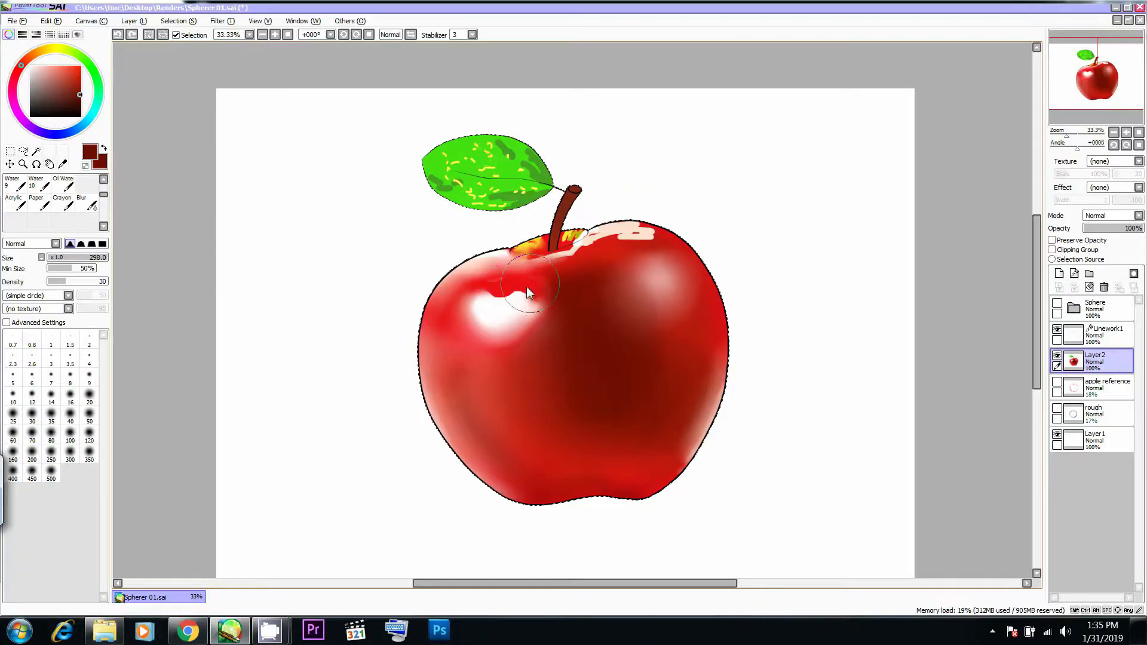
- Soften the white highlight's top edge with the Blur brush at Size 84, and blend the central shadow and right rim at Size 345
{"action": "key", "text": "b"}
{"action": "mouse_move", "coordinate": [506, 287]}
{"action": "left_mouse_down"}
{"action": "mouse_move", "coordinate": [475, 266]}
{"action": "mouse_move", "coordinate": [493, 285]}
{"action": "left_mouse_up"}
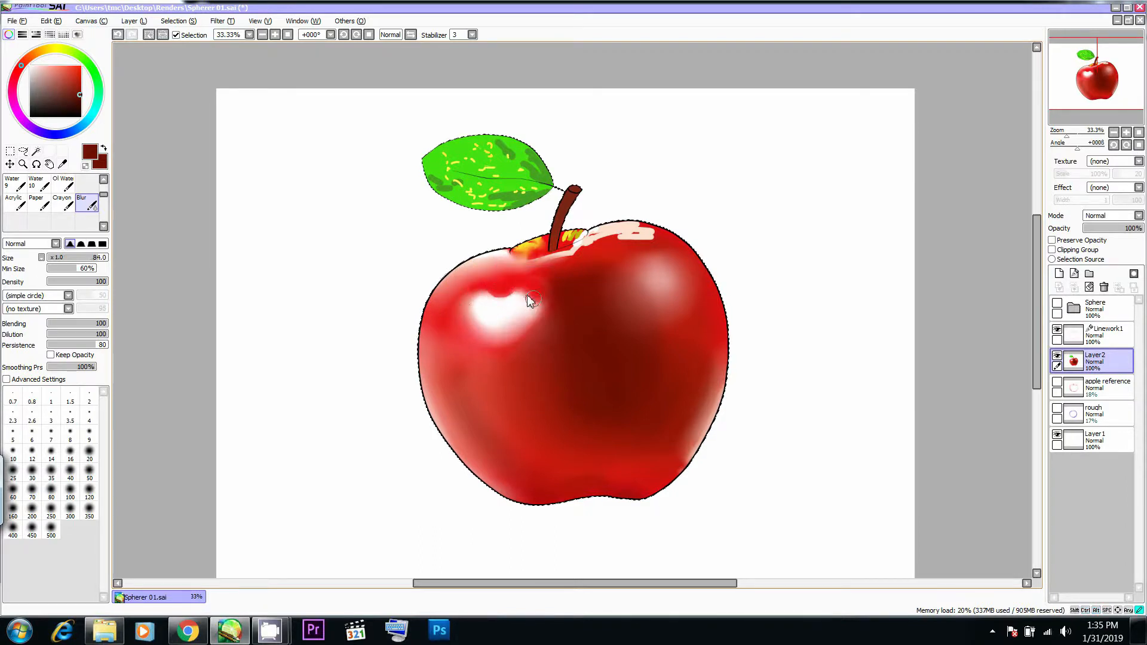
{"action": "mouse_move", "coordinate": [508, 354]}
{"action": "left_mouse_down"}
{"action": "mouse_move", "coordinate": [535, 312]}
{"action": "mouse_move", "coordinate": [592, 314]}
{"action": "mouse_move", "coordinate": [563, 427]}
{"action": "left_mouse_up"}
{"action": "left_click_drag", "start_coordinate": [634, 313], "coordinate": [665, 315]}
{"action": "mouse_move", "coordinate": [667, 385]}
{"action": "left_mouse_down"}
{"action": "mouse_move", "coordinate": [681, 378]}
{"action": "mouse_move", "coordinate": [693, 396]}
{"action": "mouse_move", "coordinate": [737, 377]}
{"action": "left_mouse_up"}
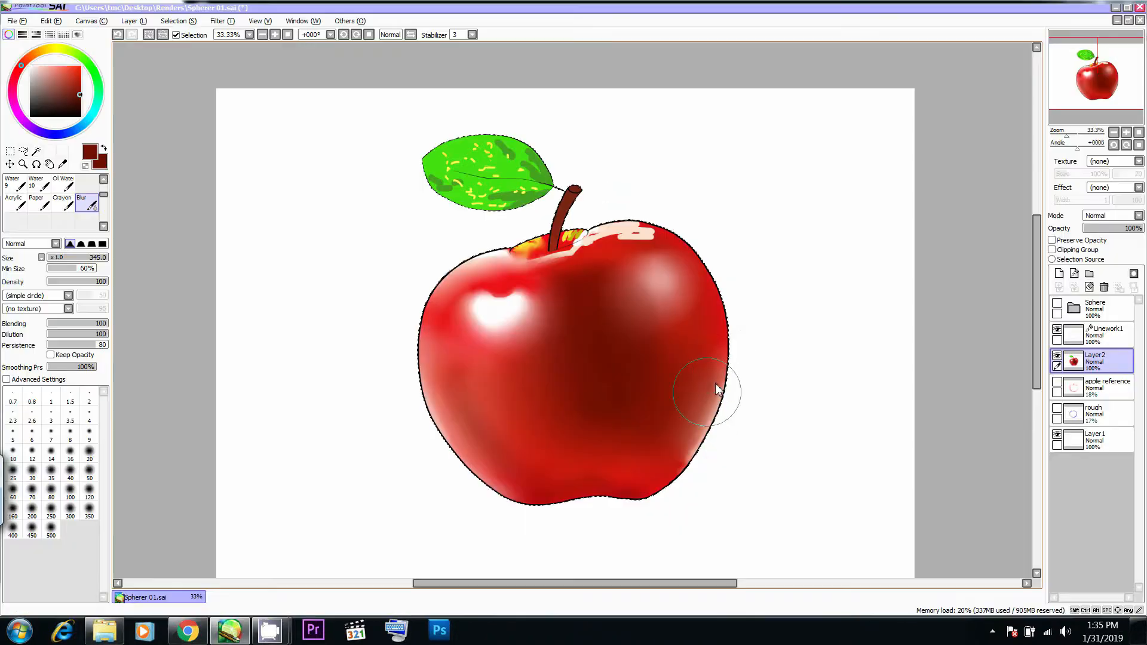
{"action": "left_click_drag", "start_coordinate": [715, 383], "coordinate": [700, 394]}
{"action": "left_click_drag", "start_coordinate": [703, 395], "coordinate": [672, 450]}
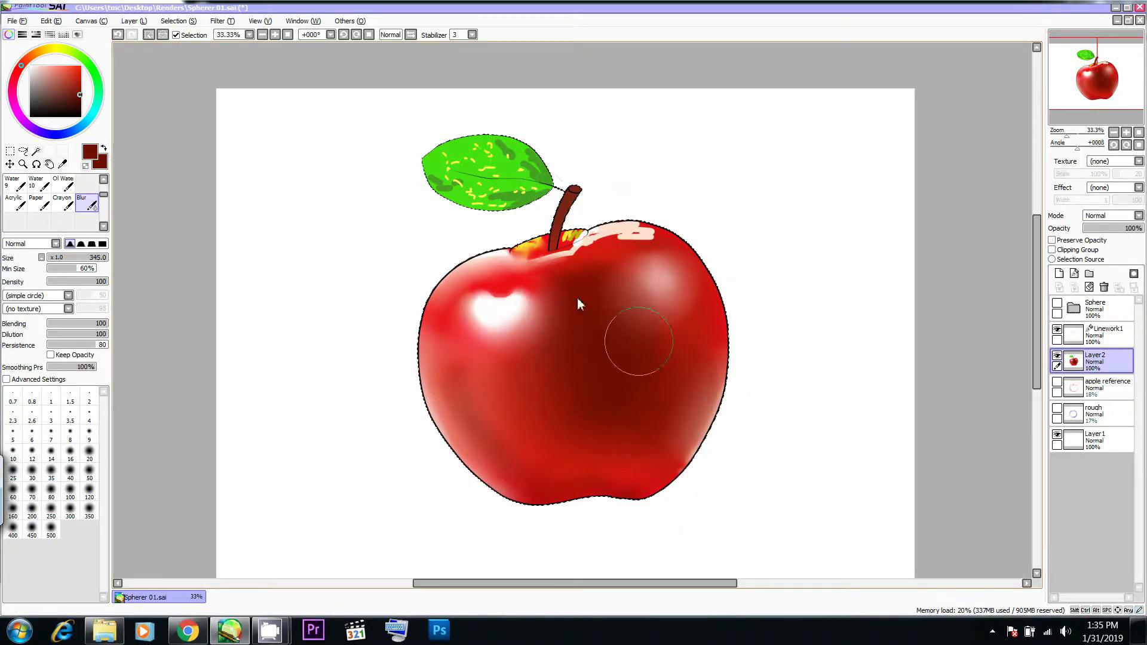
- Blur the dark green patches and nearby yellow marks on the leaf at Sizes 48 and 66, checking the reference photo
{"action": "key", "text": "alt+Tab"}
{"action": "key", "text": "alt+Tab"}
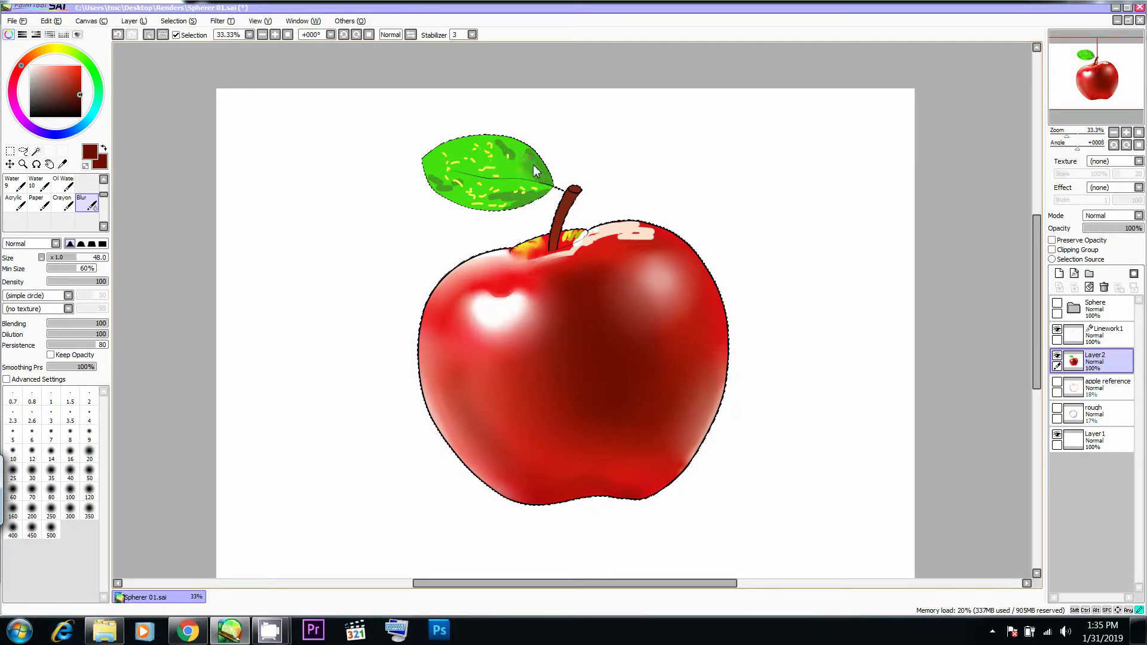
{"action": "key", "text": "alt+Tab"}
{"action": "key", "text": "alt+Tab"}
{"action": "mouse_move", "coordinate": [528, 172]}
{"action": "left_mouse_down", "text": "ctrl+alt"}
{"action": "mouse_move", "coordinate": [542, 172]}
{"action": "mouse_move", "coordinate": [525, 158]}
{"action": "mouse_move", "coordinate": [528, 195]}
{"action": "mouse_move", "coordinate": [517, 191]}
{"action": "mouse_move", "coordinate": [536, 193]}
{"action": "mouse_move", "coordinate": [483, 202]}
{"action": "mouse_move", "coordinate": [541, 200]}
{"action": "left_mouse_up", "text": "ctrl+alt"}
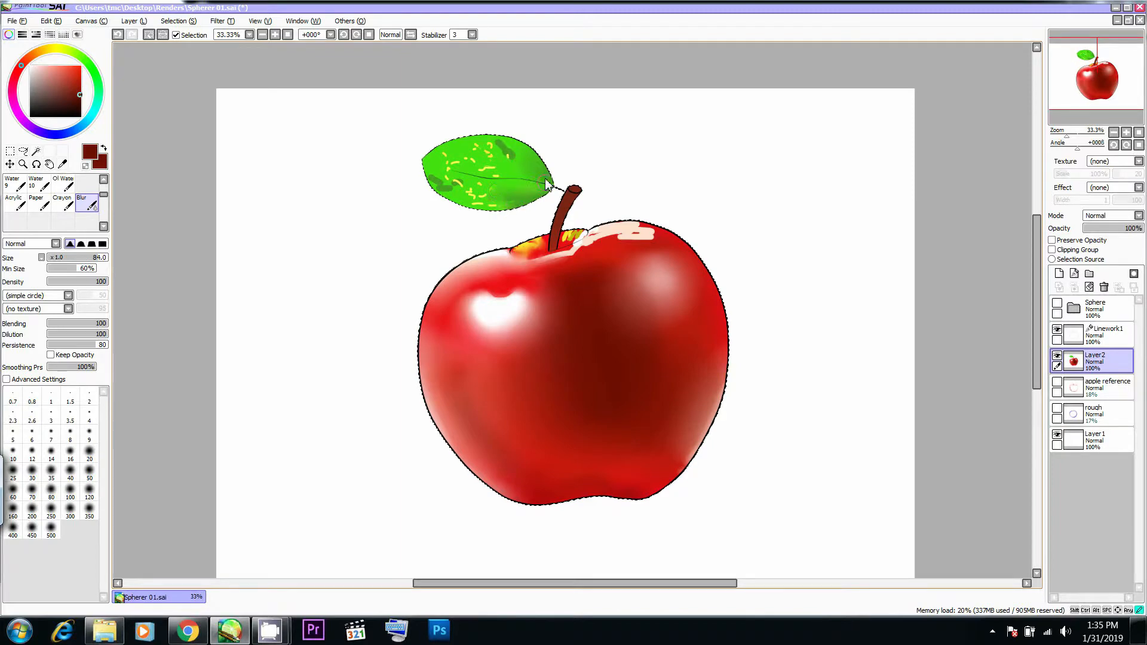
{"action": "mouse_move", "coordinate": [545, 179]}
{"action": "left_mouse_down"}
{"action": "mouse_move", "coordinate": [522, 150]}
{"action": "mouse_move", "coordinate": [532, 174]}
{"action": "mouse_move", "coordinate": [494, 176]}
{"action": "mouse_move", "coordinate": [508, 153]}
{"action": "left_mouse_up"}
{"action": "left_click_drag", "start_coordinate": [443, 186], "coordinate": [474, 196]}
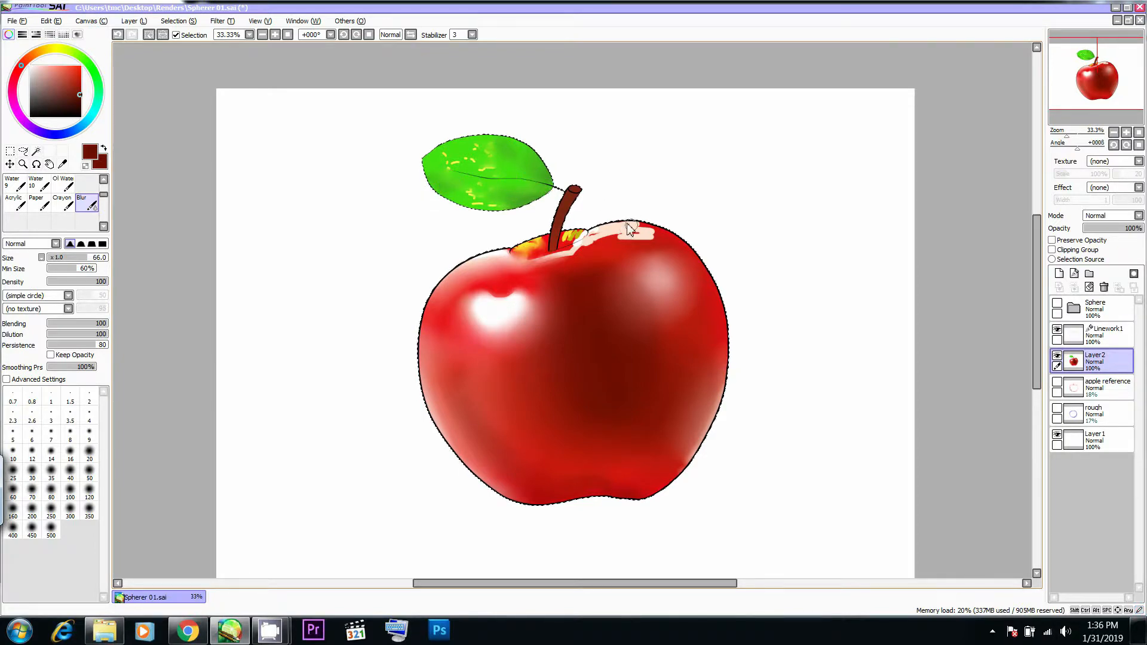
- Smooth the pale highlight streak along the top of the right shoulder with the Blur brush at Sizes 51 and 87
{"action": "key", "text": "alt+Tab"}
{"action": "key", "text": "alt+Tab"}
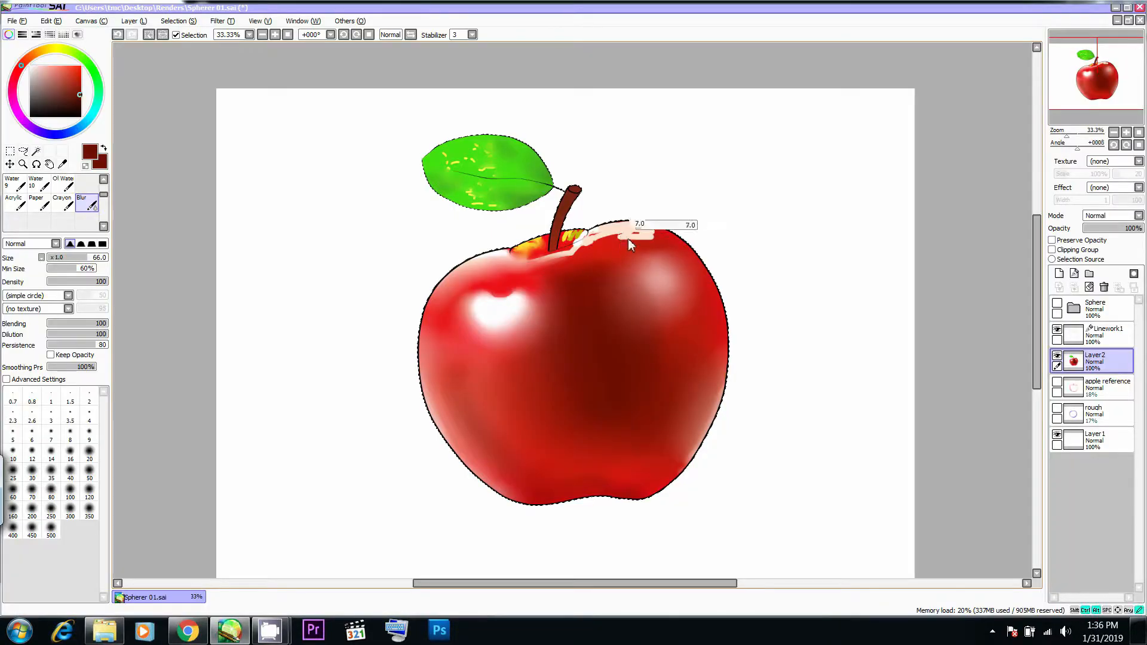
{"action": "mouse_move", "coordinate": [650, 229]}
{"action": "left_mouse_down"}
{"action": "mouse_move", "coordinate": [632, 220]}
{"action": "mouse_move", "coordinate": [568, 250]}
{"action": "mouse_move", "coordinate": [576, 239]}
{"action": "left_mouse_up"}
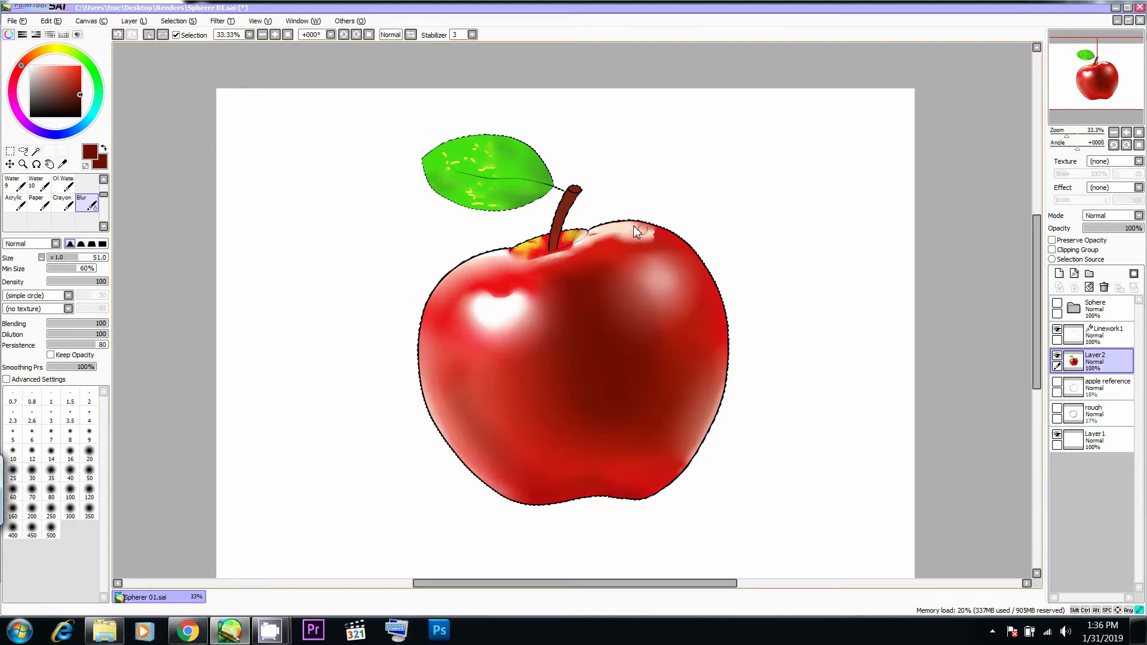
{"action": "left_click_drag", "start_coordinate": [611, 238], "coordinate": [626, 238], "text": "ctrl+alt"}
{"action": "mouse_move", "coordinate": [597, 240]}
{"action": "left_mouse_down"}
{"action": "mouse_move", "coordinate": [574, 249]}
{"action": "mouse_move", "coordinate": [618, 249]}
{"action": "mouse_move", "coordinate": [600, 244]}
{"action": "left_mouse_up"}
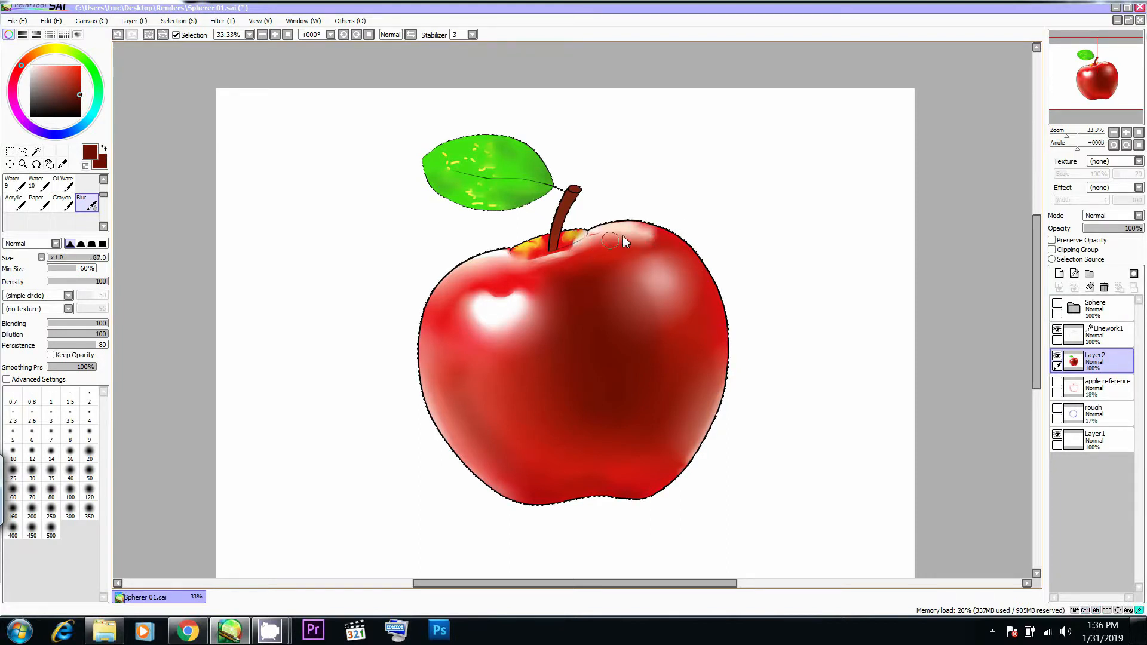
- Blend the central shadow from stem base to bottom with the Blur brush at Size 224, and touch up the pale rim at Size 72
{"action": "left_click_drag", "start_coordinate": [614, 272], "coordinate": [565, 283], "text": "ctrl+alt"}
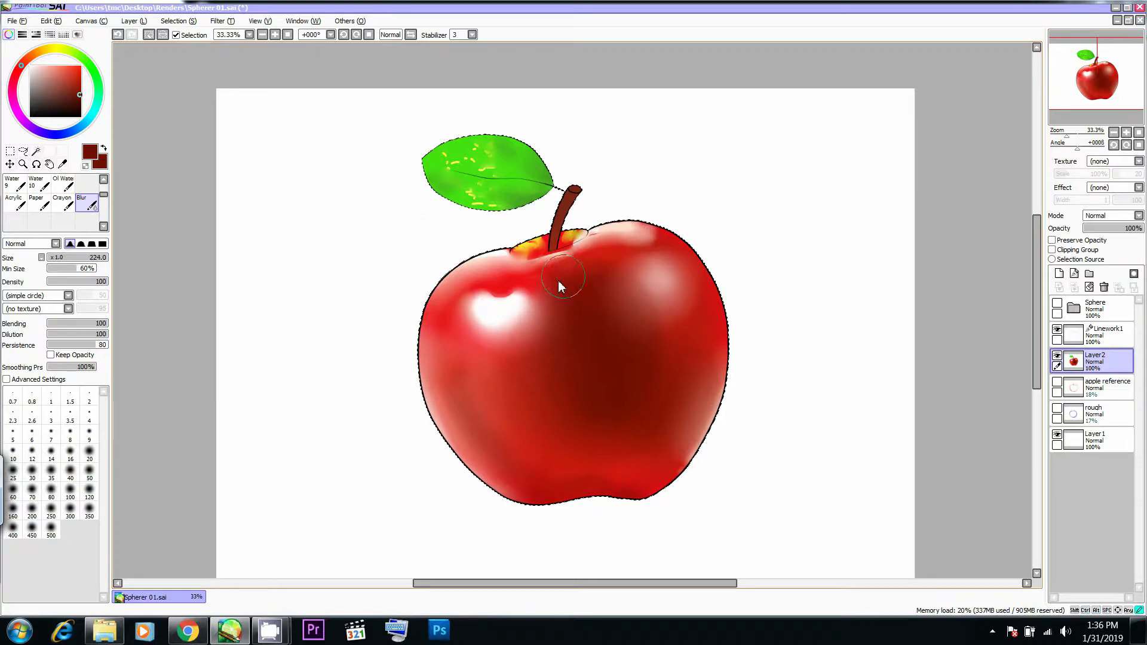
{"action": "left_click_drag", "start_coordinate": [568, 444], "coordinate": [629, 466]}
{"action": "left_click_drag", "start_coordinate": [554, 439], "coordinate": [625, 267], "text": "ctrl+alt"}
{"action": "left_click_drag", "start_coordinate": [519, 266], "coordinate": [493, 261]}
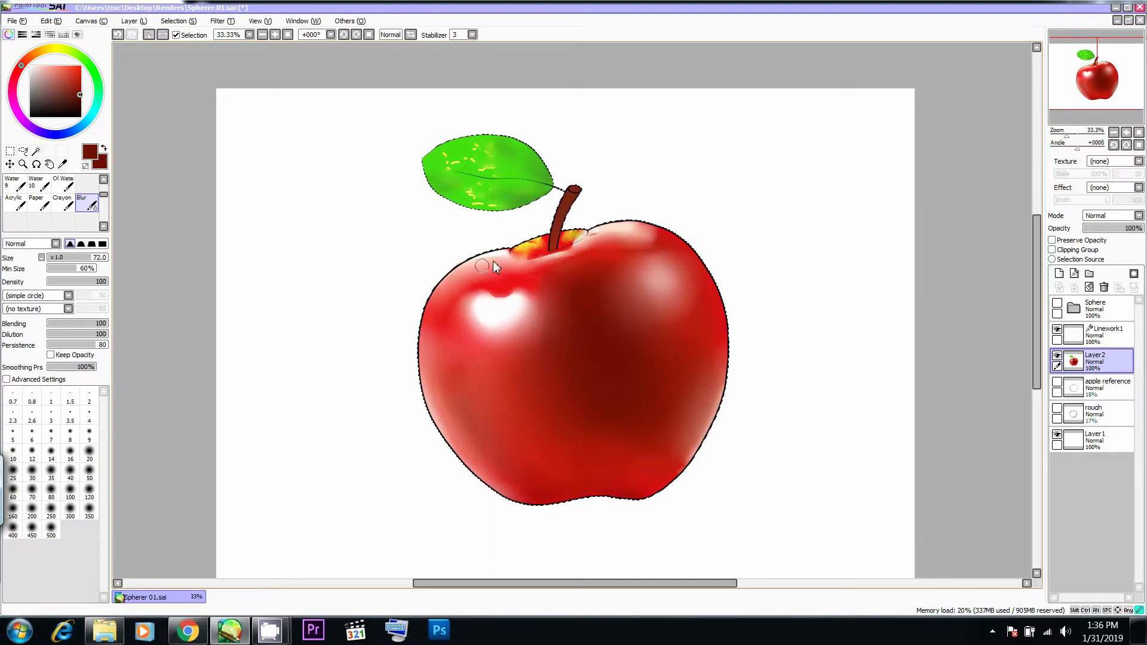
{"action": "left_click_drag", "start_coordinate": [548, 262], "coordinate": [563, 250]}
- Blur the remaining yellow marks on the leaf with the Blur brush at Size 82
{"action": "key", "text": "]"}
{"action": "left_click_drag", "start_coordinate": [518, 192], "coordinate": [503, 196]}
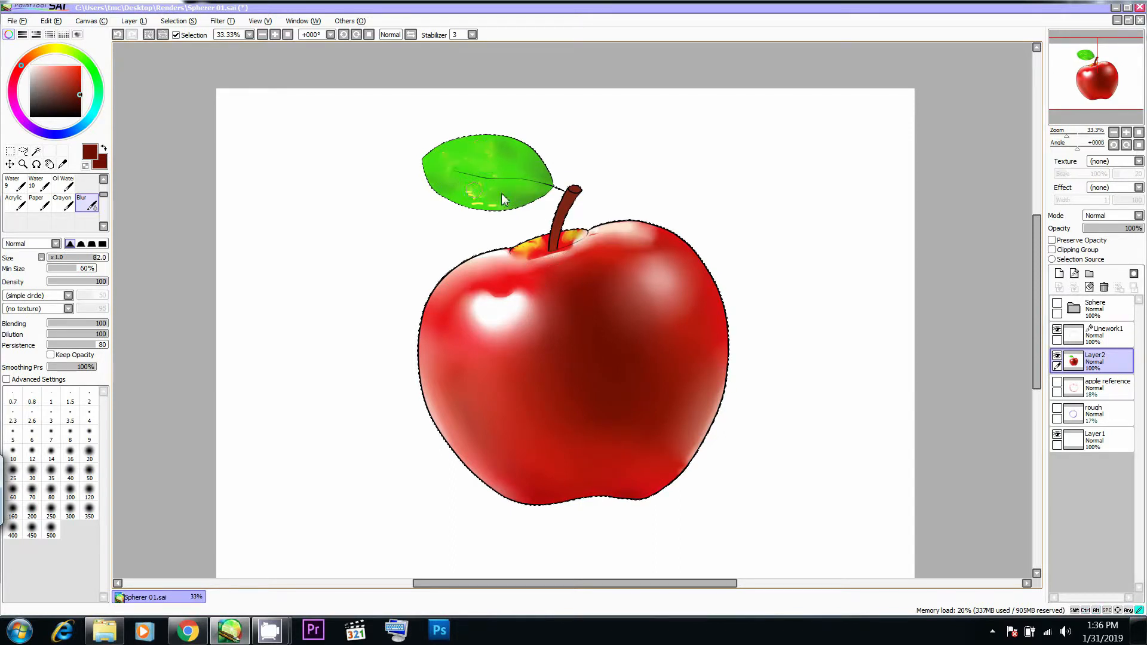
{"action": "mouse_move", "coordinate": [506, 209]}
{"action": "left_mouse_down"}
{"action": "mouse_move", "coordinate": [464, 201]}
{"action": "mouse_move", "coordinate": [520, 211]}
{"action": "left_mouse_up"}
- Pick a bright yellow as the foreground colour and select the airbrush, checking the speckles in the reference photo
{"action": "key", "text": "e"}
{"action": "left_click_drag", "start_coordinate": [58, 50], "coordinate": [53, 49]}
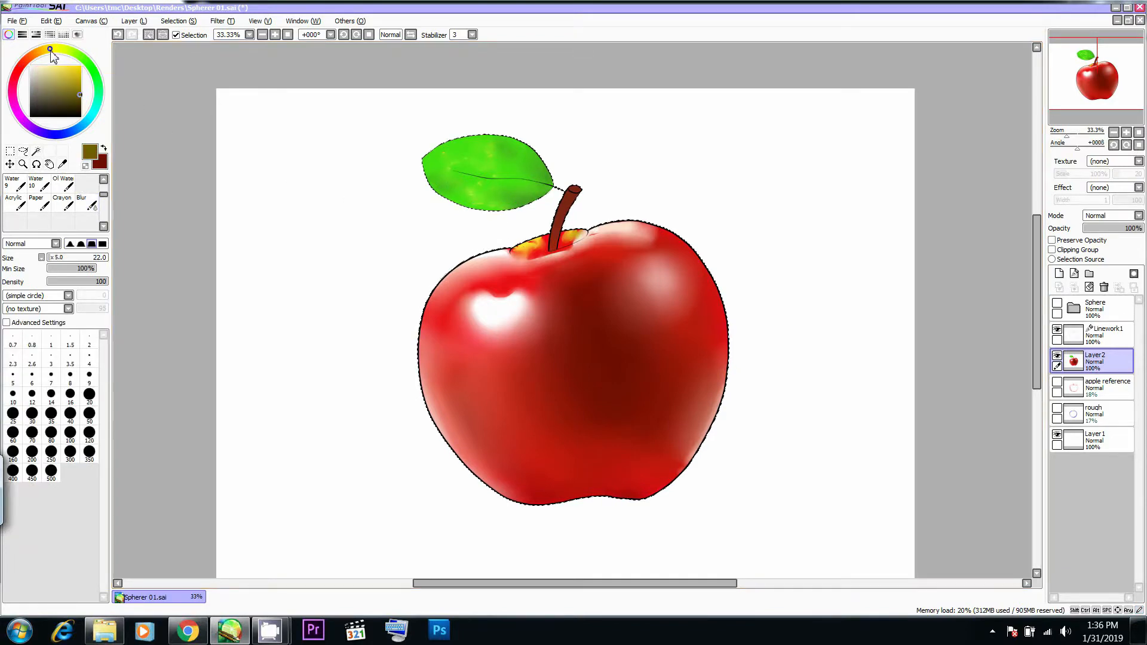
{"action": "left_click", "coordinate": [74, 66]}
{"action": "key", "text": "alt+Tab"}
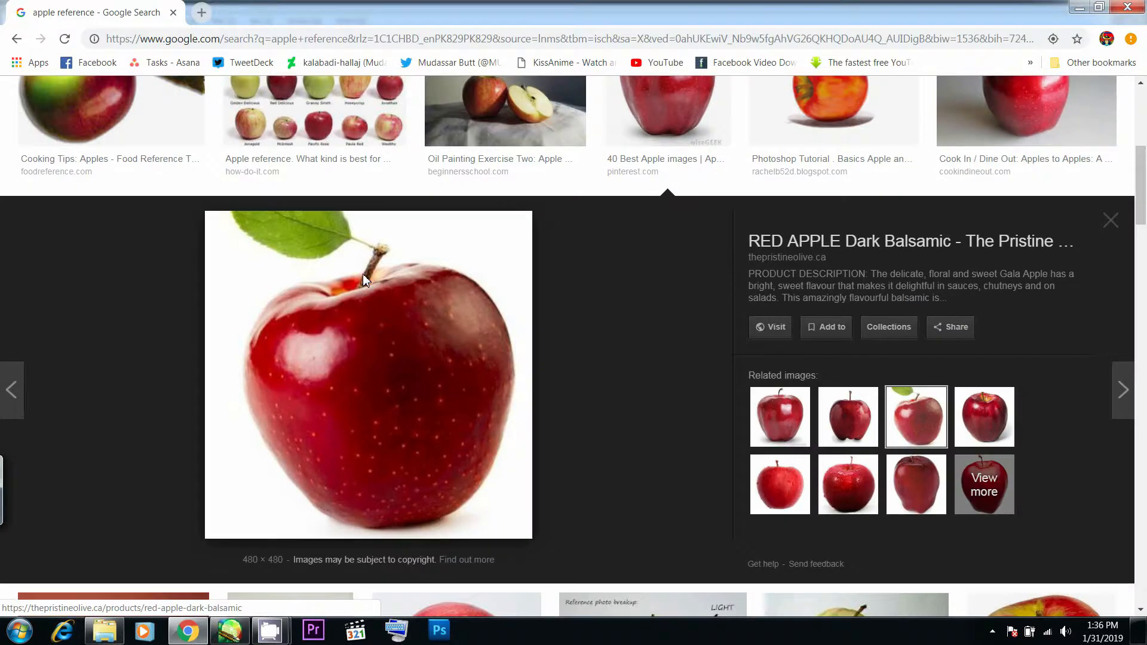
{"action": "key", "text": "alt+Tab"}
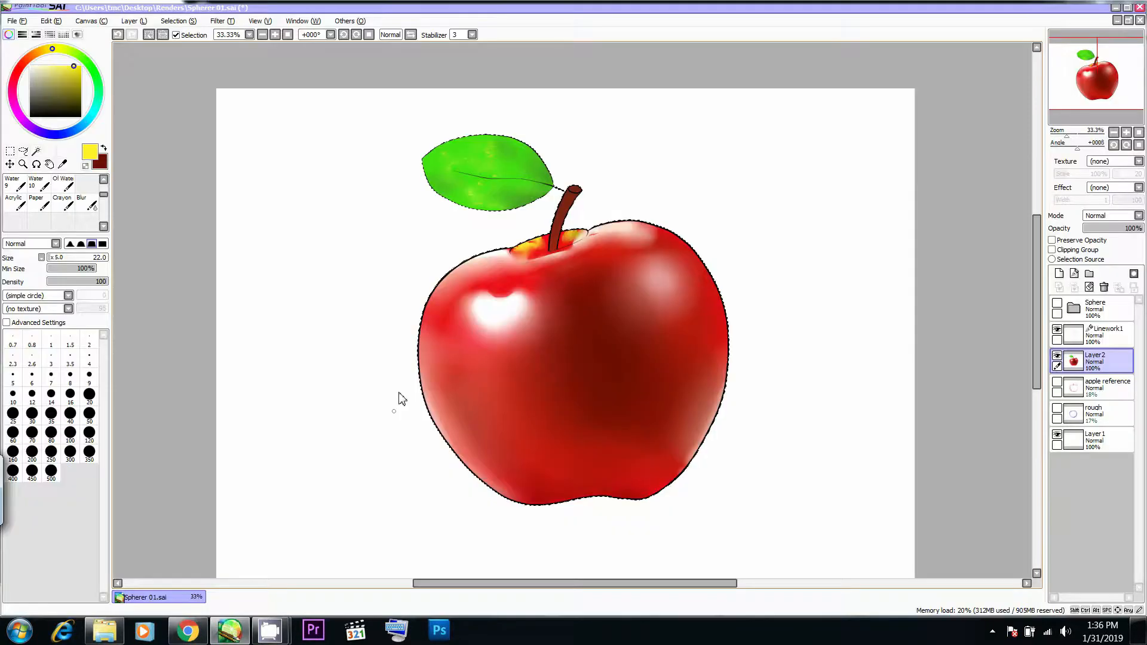
{"action": "key", "text": "b"}
- Try small yellow speckles on the apple's upper body with the airbrush at Size 21 and Density 100
{"action": "mouse_move", "coordinate": [615, 267]}
{"action": "left_mouse_down", "text": "ctrl+alt"}
{"action": "mouse_move", "coordinate": [579, 280]}
{"action": "mouse_move", "coordinate": [594, 271]}
{"action": "left_mouse_up", "text": "ctrl+alt"}
{"action": "key", "text": "0"}
{"action": "left_click_drag", "start_coordinate": [596, 270], "coordinate": [594, 275], "text": "ctrl+alt"}
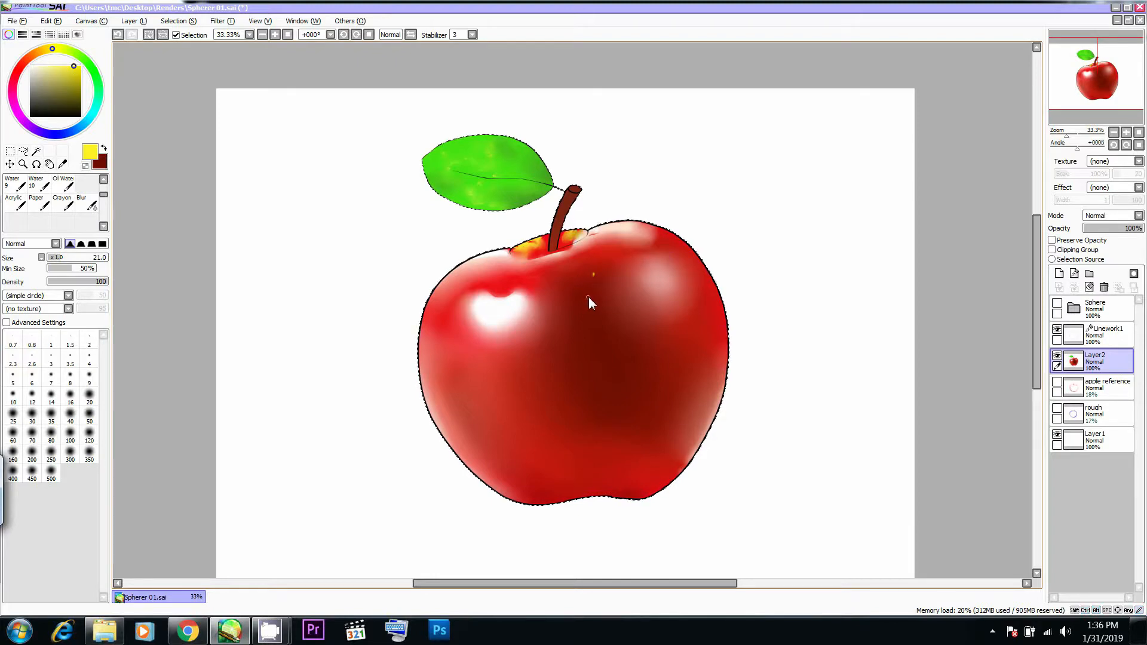
{"action": "key", "text": "alt+Tab"}
{"action": "key", "text": "alt+Tab"}
- Try a larger yellow speckle near the right highlight with the airbrush at Size 60 and Density 80
{"action": "key", "text": "bracketright"}
{"action": "key", "text": "8"}
{"action": "key", "text": "bracketright"}
{"action": "key", "text": "bracketright"}
{"action": "key", "text": "bracketright"}
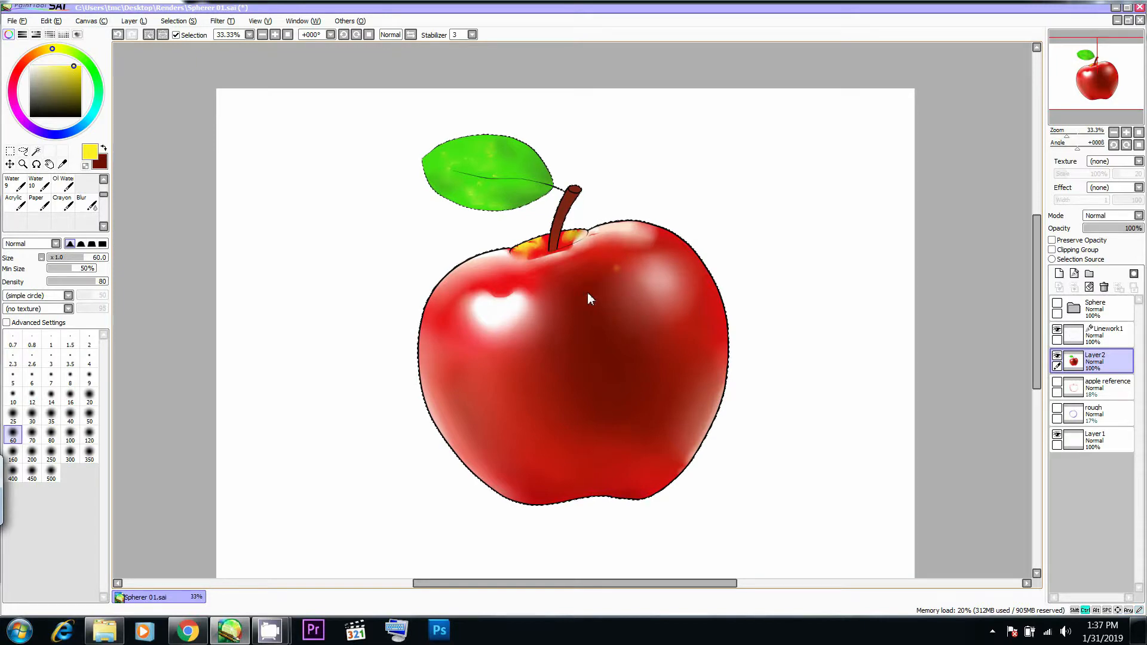
{"action": "key", "text": "alt+Tab"}
{"action": "key", "text": "alt+Tab"}
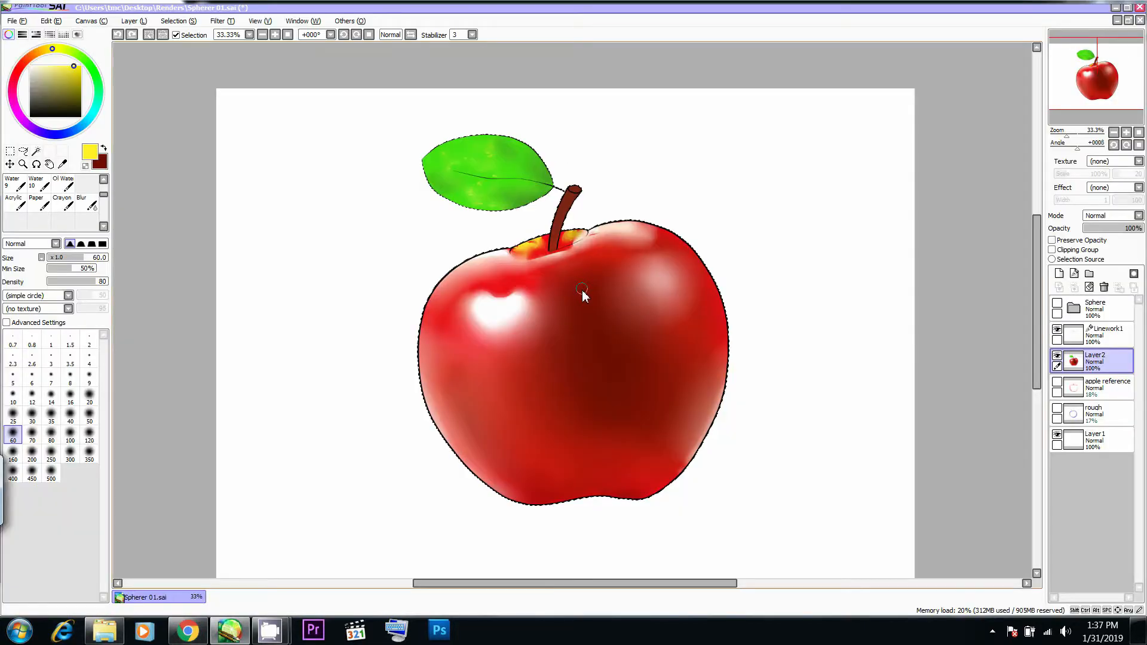
- Dot yellow speckles on the apple's upper middle with the airbrush at Density 90, reducing the brush to Size 40
{"action": "key", "text": "9"}
{"action": "left_click", "coordinate": [605, 276]}
{"action": "key", "text": "bracketleft"}
{"action": "key", "text": "bracketleft"}
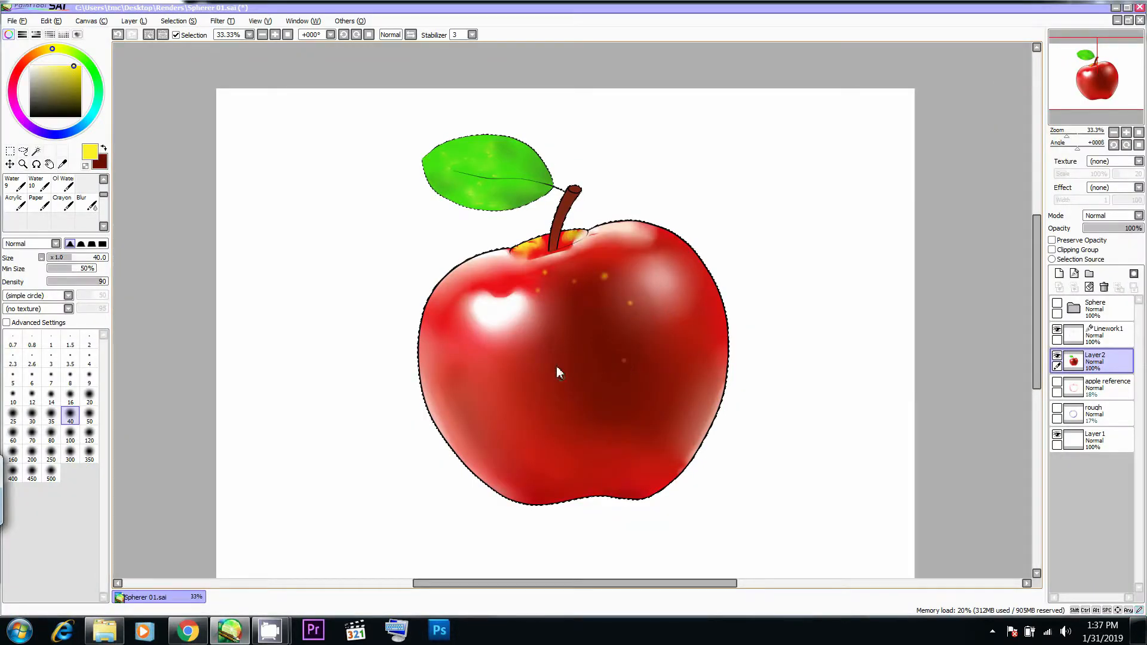
- Check the speckles in the reference photo and dot small yellow speckles down the apple's left side
{"action": "key", "text": "alt+Tab"}
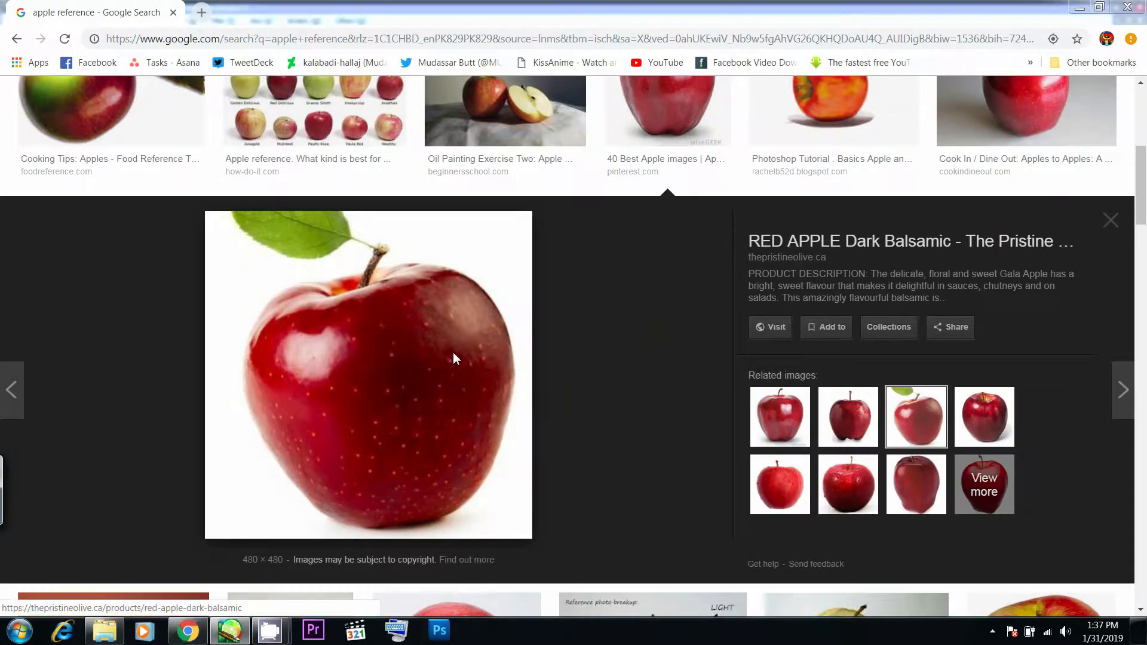
{"action": "key", "text": "alt+Tab"}
{"action": "mouse_move", "coordinate": [476, 367]}
{"action": "left_mouse_down"}
{"action": "mouse_move", "coordinate": [445, 374]}
{"action": "mouse_move", "coordinate": [442, 354]}
{"action": "mouse_move", "coordinate": [457, 346]}
{"action": "mouse_move", "coordinate": [458, 368]}
{"action": "mouse_move", "coordinate": [470, 364]}
{"action": "mouse_move", "coordinate": [445, 377]}
{"action": "left_mouse_up"}
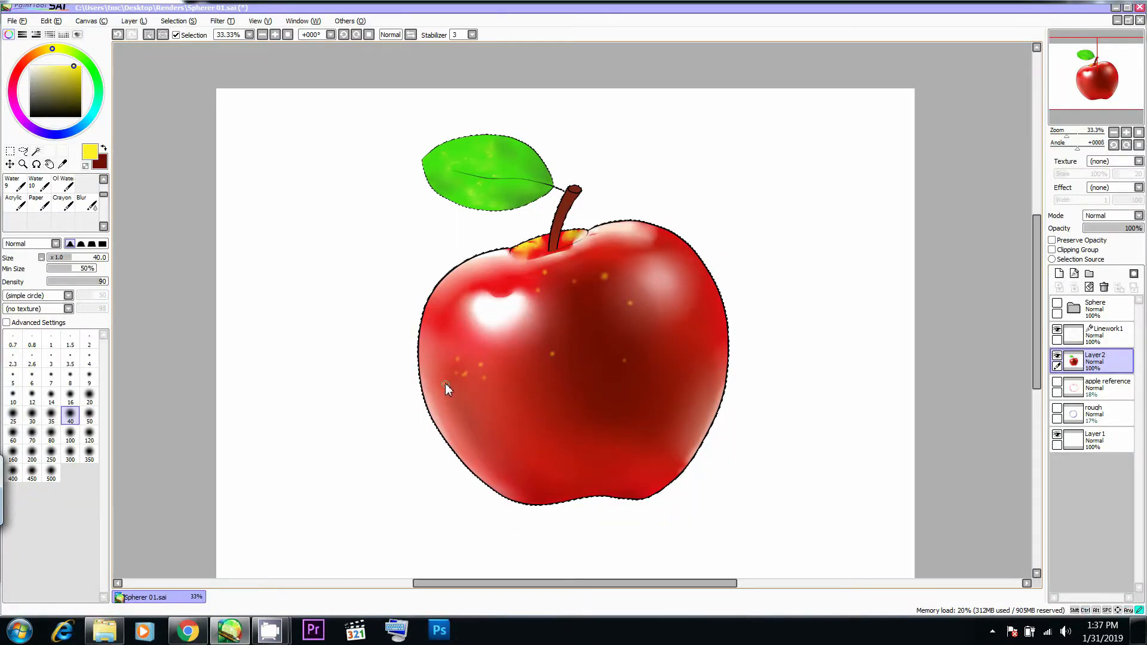
{"action": "left_click", "coordinate": [449, 406]}
{"action": "left_click", "coordinate": [462, 412]}
{"action": "left_click", "coordinate": [462, 433]}
{"action": "left_click", "coordinate": [477, 442]}
- Compare with the reference photo and add yellow speckles beside the left highlight and on the upper centre of the apple
{"action": "key", "text": "alt+Tab"}
{"action": "key", "text": "alt+Tab"}
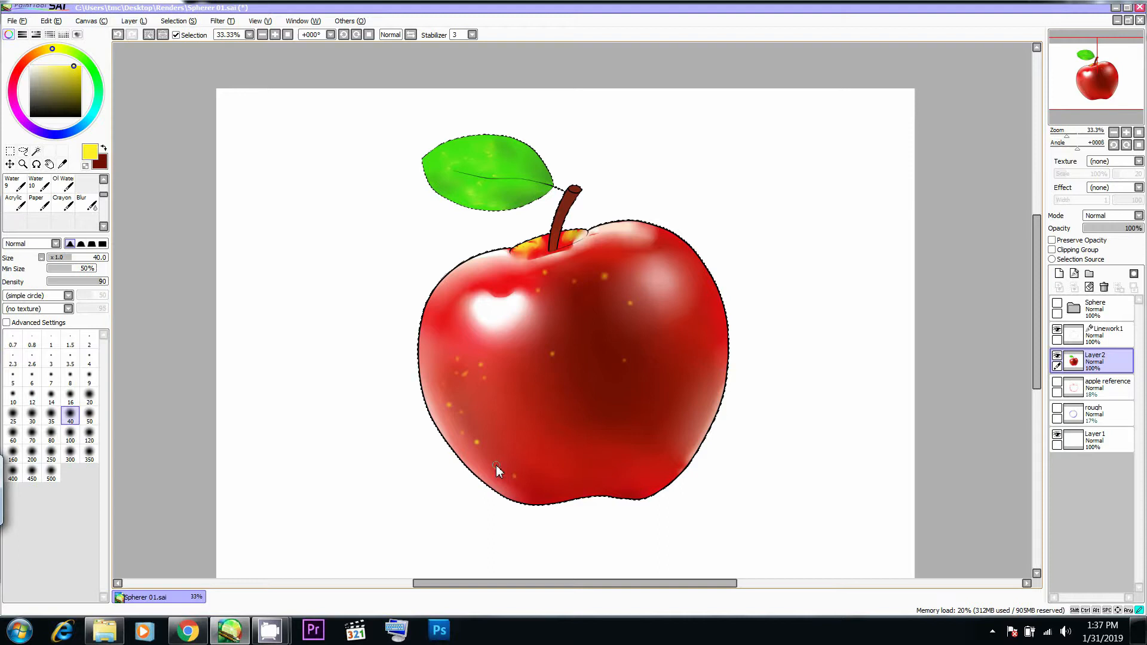
{"action": "left_click", "coordinate": [439, 307]}
{"action": "left_click", "coordinate": [447, 329]}
{"action": "left_click", "coordinate": [586, 306]}
{"action": "left_click", "coordinate": [554, 331]}
- Recheck the reference photo and scatter yellow speckles over the middle and lower part of the apple
{"action": "key", "text": "alt+Tab"}
{"action": "key", "text": "alt+Tab"}
{"action": "left_click", "coordinate": [592, 428]}
{"action": "left_click", "coordinate": [597, 361]}
{"action": "left_click", "coordinate": [568, 394]}
{"action": "left_click", "coordinate": [630, 431]}
{"action": "left_click", "coordinate": [609, 463]}
{"action": "left_click", "coordinate": [531, 448]}
- Dot yellow speckles around the apple's upper right shoulder and along its right edge
{"action": "left_click", "coordinate": [682, 260]}
{"action": "left_click", "coordinate": [665, 237]}
{"action": "left_click", "coordinate": [702, 263]}
{"action": "left_click", "coordinate": [714, 298]}
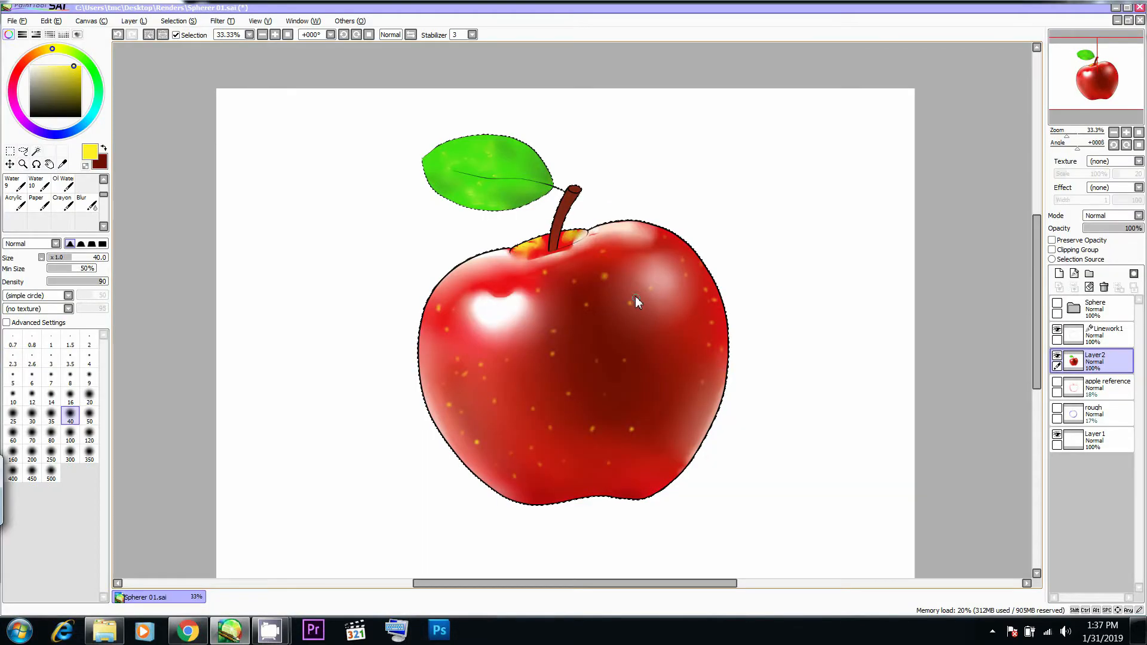
- Fill in more yellow speckles through the dark central shading, from below the stem hollow down to the apple's base
{"action": "left_click", "coordinate": [611, 254]}
{"action": "left_click", "coordinate": [623, 260]}
{"action": "left_click", "coordinate": [629, 282]}
{"action": "left_click", "coordinate": [614, 328]}
{"action": "left_click", "coordinate": [588, 347]}
{"action": "left_click", "coordinate": [631, 351]}
{"action": "left_click", "coordinate": [630, 393]}
{"action": "left_click", "coordinate": [622, 428]}
{"action": "left_click", "coordinate": [615, 451]}
{"action": "left_click", "coordinate": [578, 456]}
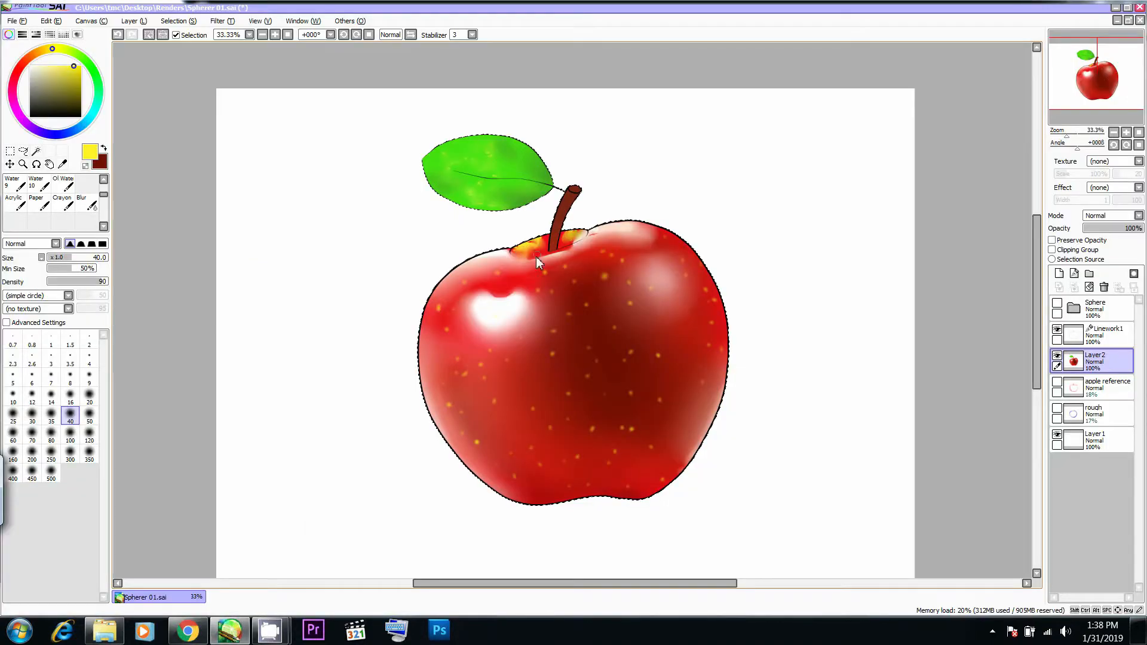
- Touch up the hollow around the stem with red and orange tones sampled from the painting
{"action": "left_click_drag", "start_coordinate": [537, 256], "coordinate": [543, 238]}
{"action": "left_click", "coordinate": [532, 253], "text": "alt"}
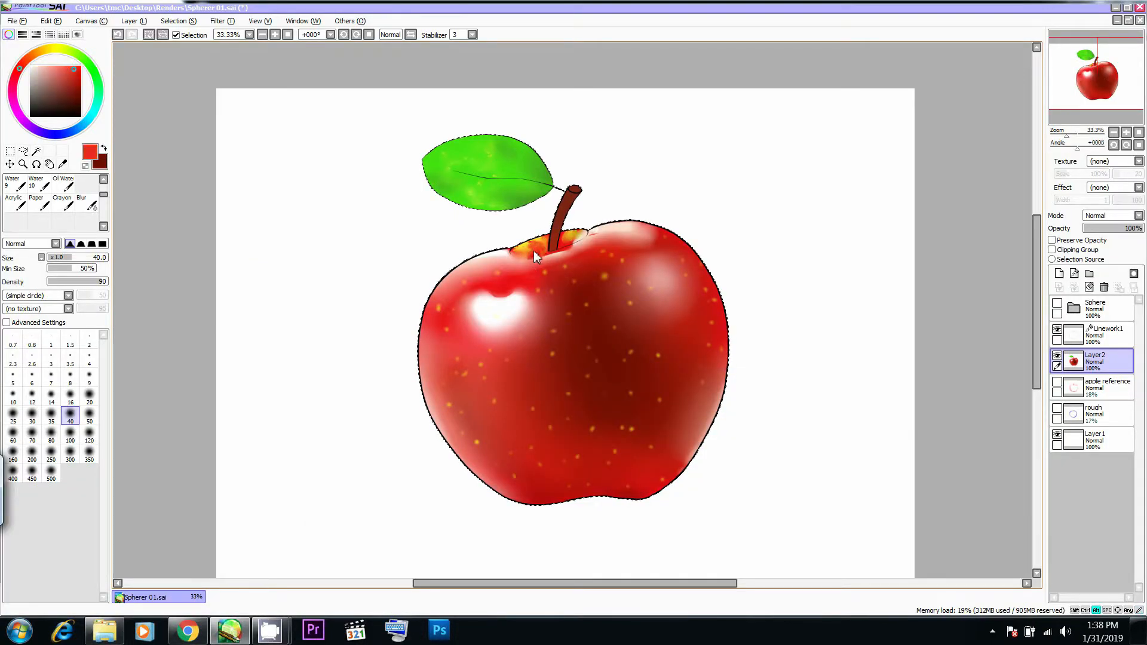
{"action": "left_click", "coordinate": [524, 246], "text": "alt"}
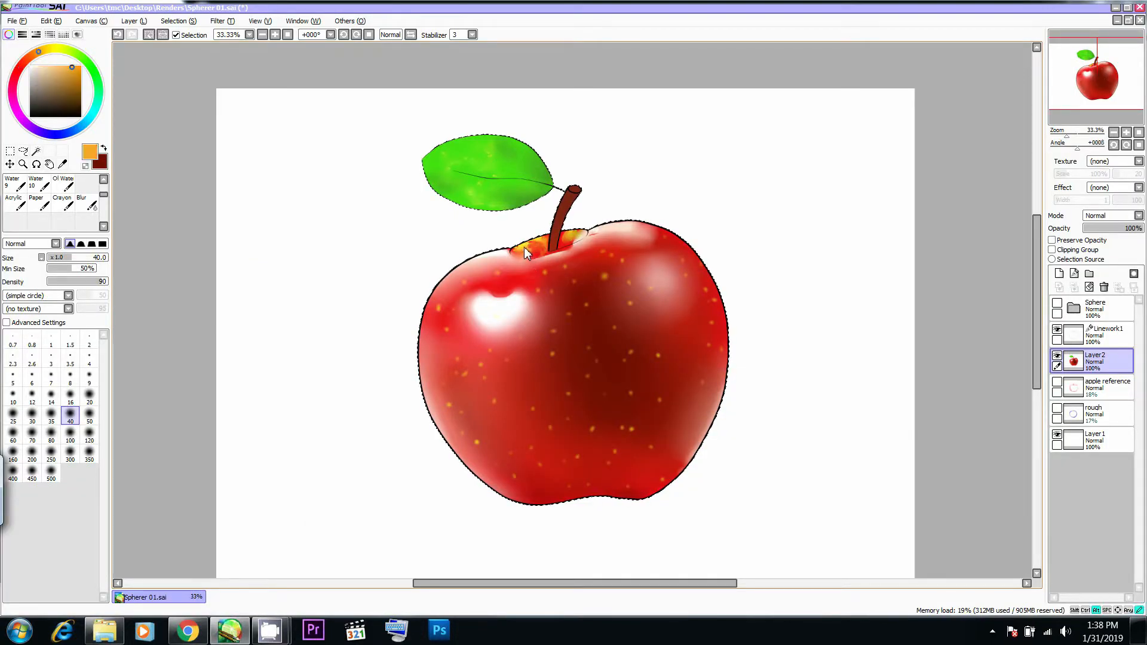
- Sample a speckle on the apple and adjust the foreground colour to a bright yellow
{"action": "left_click", "coordinate": [553, 354], "text": "alt"}
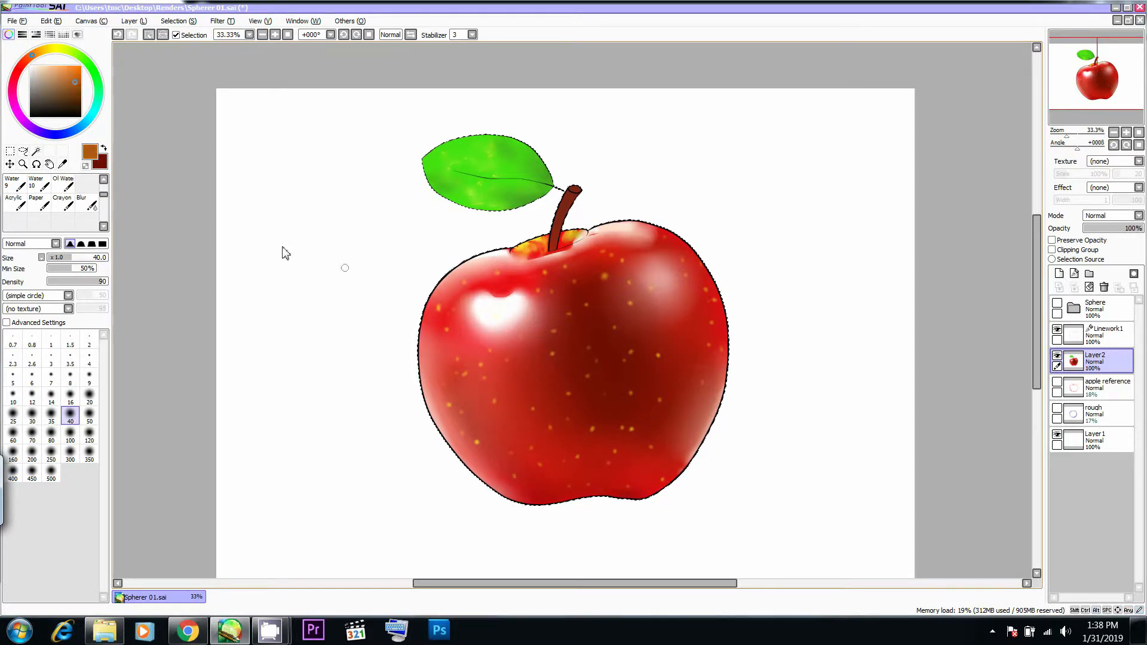
{"action": "left_click", "coordinate": [53, 48]}
{"action": "mouse_move", "coordinate": [74, 72]}
{"action": "left_mouse_down"}
{"action": "mouse_move", "coordinate": [66, 67]}
{"action": "mouse_move", "coordinate": [77, 70]}
{"action": "left_mouse_up"}
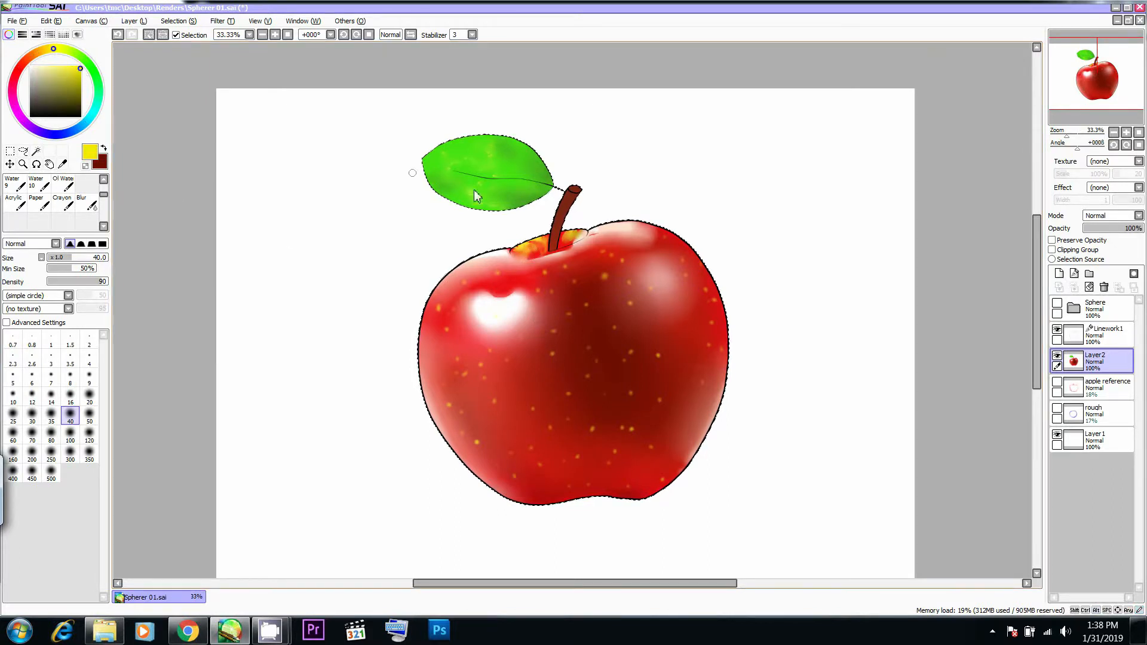
- Check the leaf in the reference photo and dot small yellow speckles on the leaf at Size 21, undoing a stray mark
{"action": "key", "text": "alt+Tab"}
{"action": "key", "text": "alt+Tab"}
{"action": "left_click", "coordinate": [466, 157]}
{"action": "left_click_drag", "start_coordinate": [450, 158], "coordinate": [459, 160], "text": "ctrl+alt"}
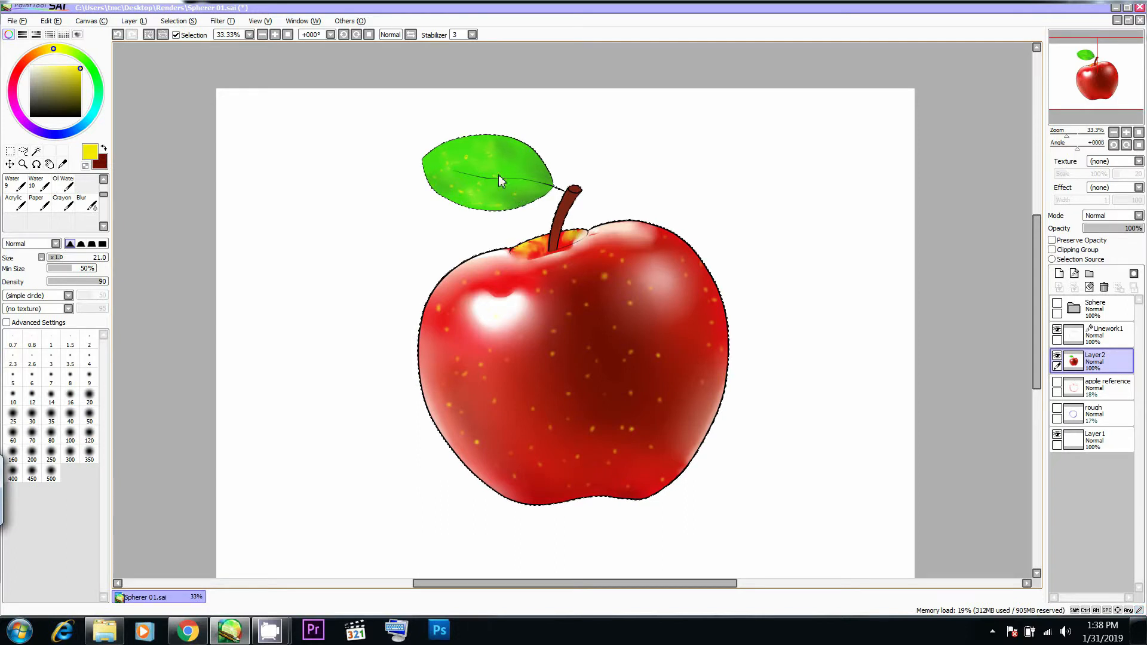
{"action": "key", "text": "ctrl+z"}
{"action": "left_click", "coordinate": [489, 201]}
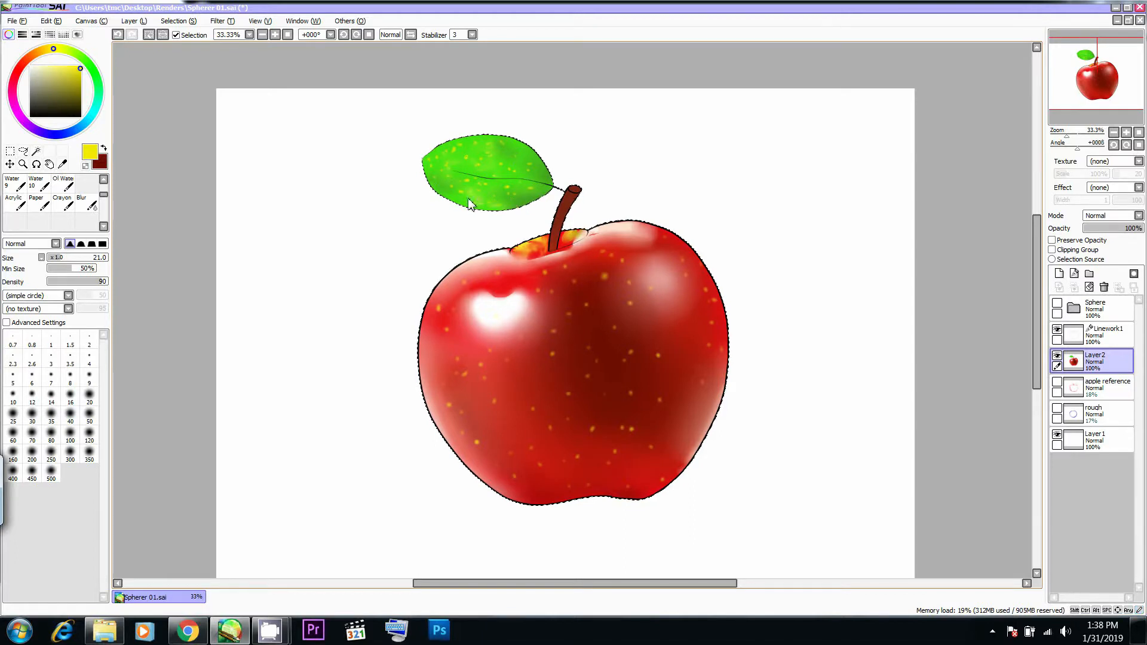
- Dot a few more yellow speckles on the apple's skin, adjusting the brush size to suit the marks
{"action": "key", "text": "space"}
{"action": "left_click_drag", "start_coordinate": [520, 168], "coordinate": [519, 160]}
{"action": "mouse_move", "coordinate": [559, 240]}
{"action": "left_mouse_down", "text": "ctrl+alt"}
{"action": "mouse_move", "coordinate": [478, 248]}
{"action": "mouse_move", "coordinate": [461, 273]}
{"action": "left_mouse_up", "text": "ctrl+alt"}
{"action": "left_click", "coordinate": [479, 272]}
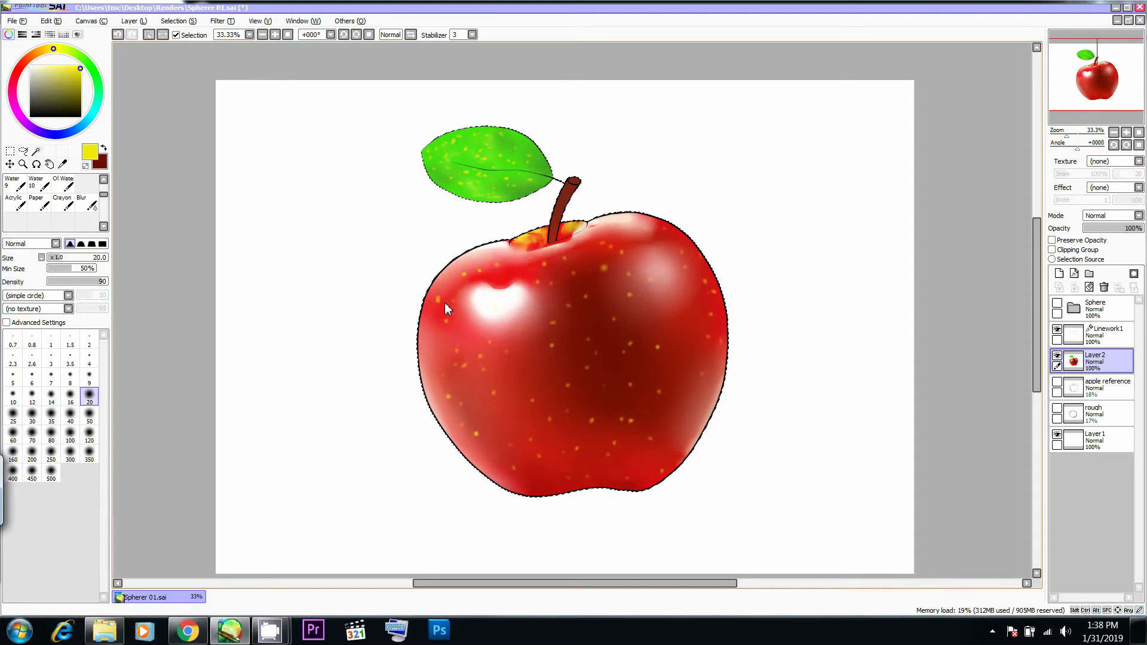
{"action": "key", "text": "bracketright"}
{"action": "key", "text": "bracketright"}
{"action": "key", "text": "bracketright"}
{"action": "left_click_drag", "start_coordinate": [440, 371], "coordinate": [433, 375], "text": "ctrl+alt"}
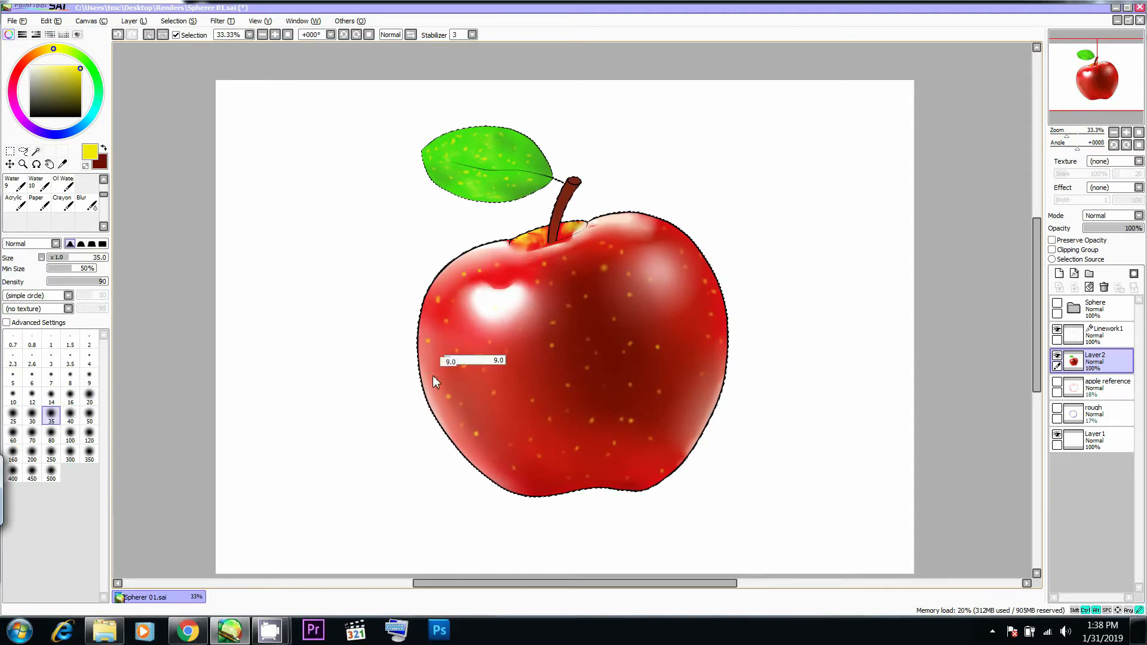
{"action": "left_click_drag", "start_coordinate": [521, 442], "coordinate": [532, 440], "text": "ctrl+alt"}
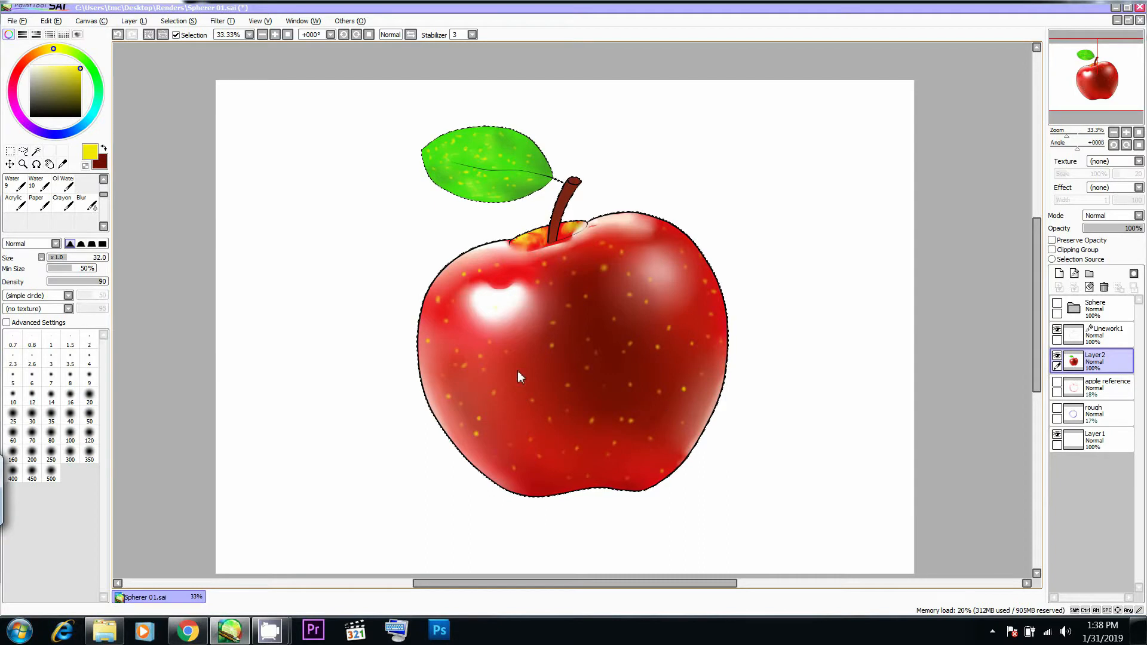
- Create a new layer, move it below Layer2, and check the apple's base in the reference photo
{"action": "scroll", "coordinate": [737, 305], "scroll_direction": "down", "scroll_amount": 1}
{"action": "mouse_move", "coordinate": [737, 305]}
{"action": "left_mouse_down"}
{"action": "mouse_move", "coordinate": [722, 335]}
{"action": "mouse_move", "coordinate": [718, 305]}
{"action": "left_mouse_up"}
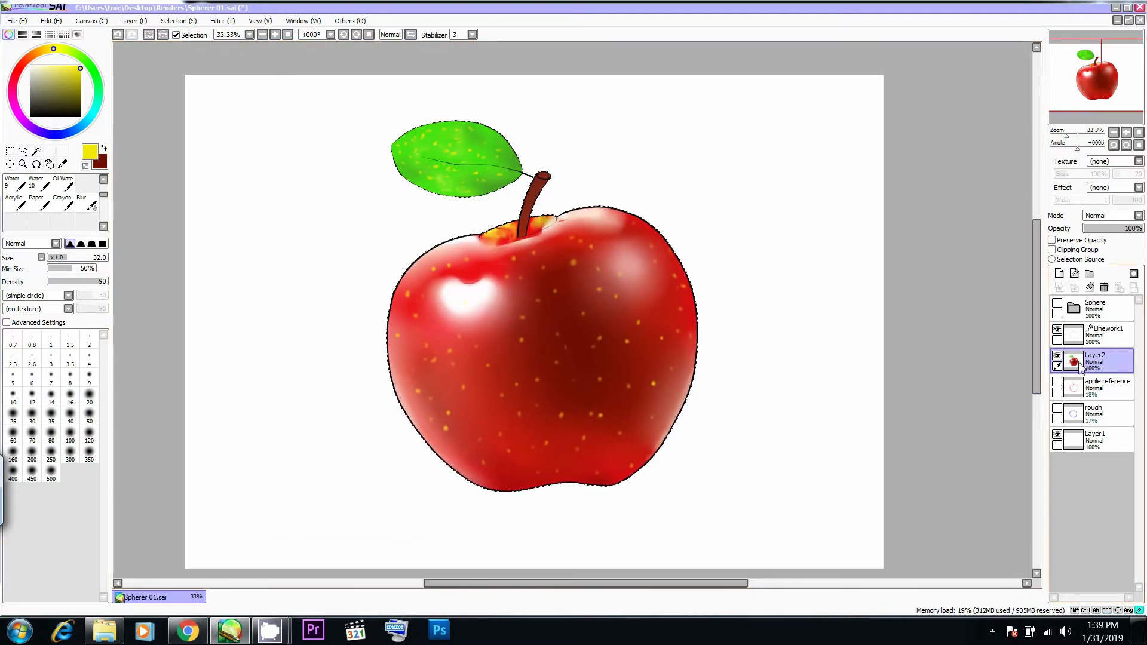
{"action": "left_click", "coordinate": [1056, 272]}
{"action": "left_click_drag", "start_coordinate": [1086, 373], "coordinate": [1079, 400]}
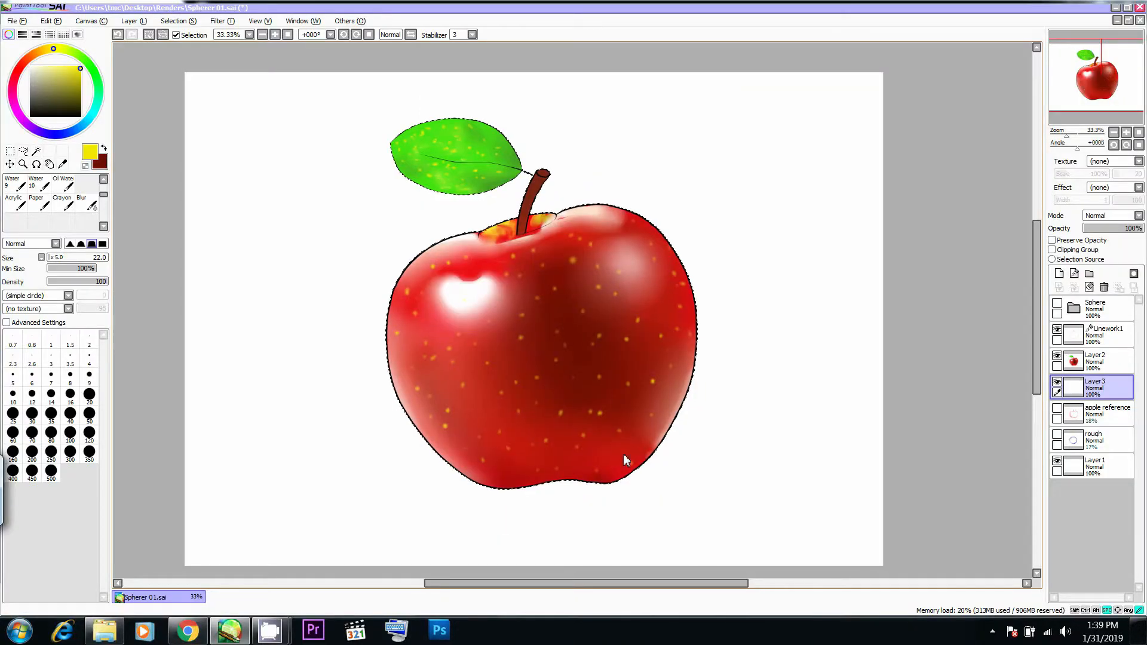
{"action": "scroll", "coordinate": [625, 456], "scroll_direction": "down", "scroll_amount": 2}
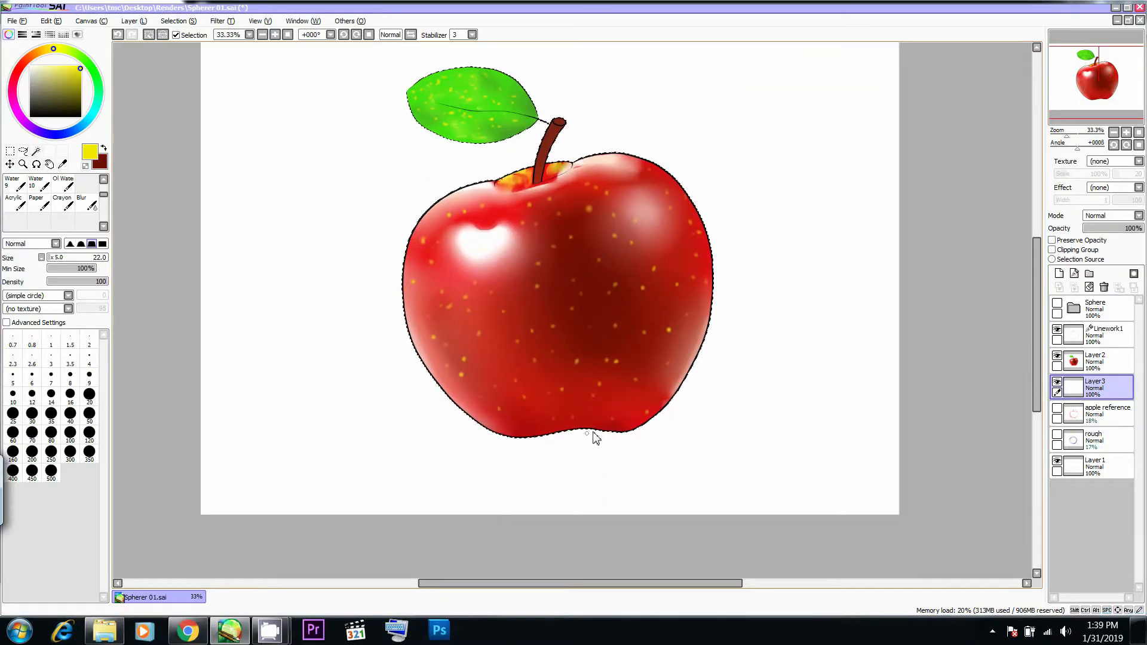
- Set the foreground colour to a dark brown and clear the selection around the apple and leaf
{"action": "key", "text": "x"}
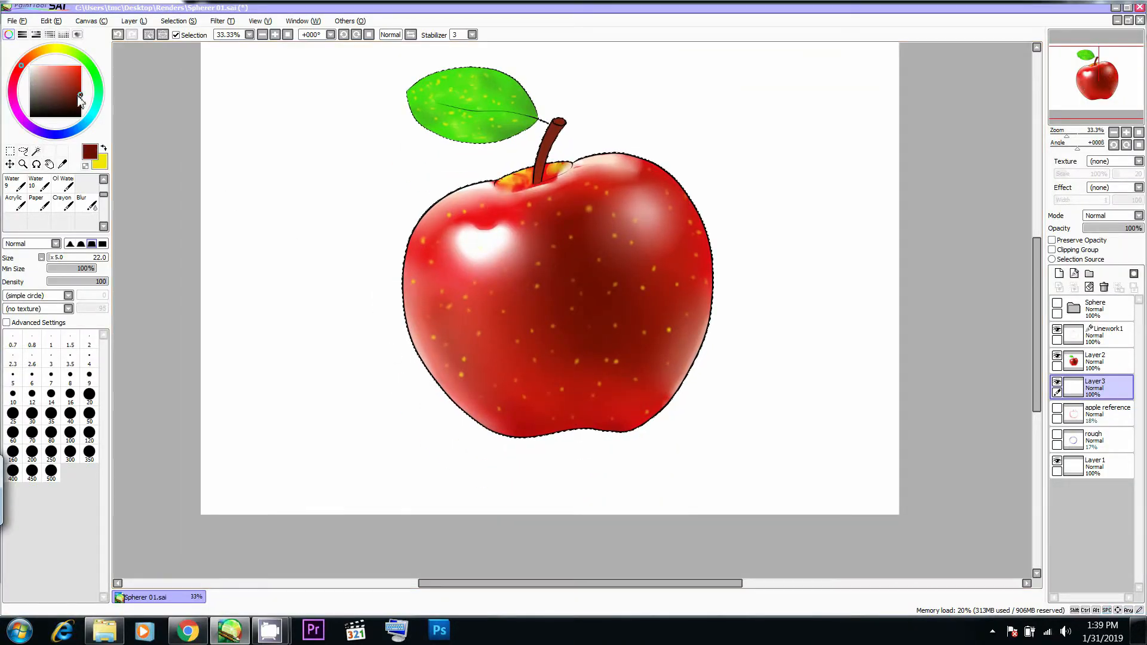
{"action": "key", "text": "Tab"}
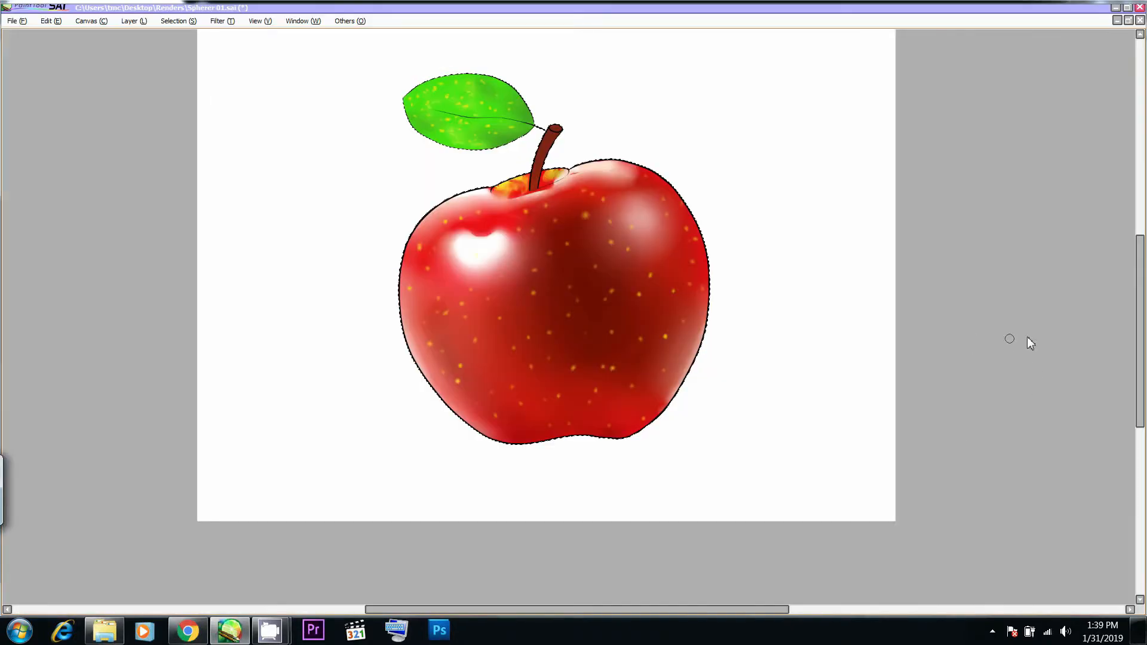
{"action": "key", "text": "Tab"}
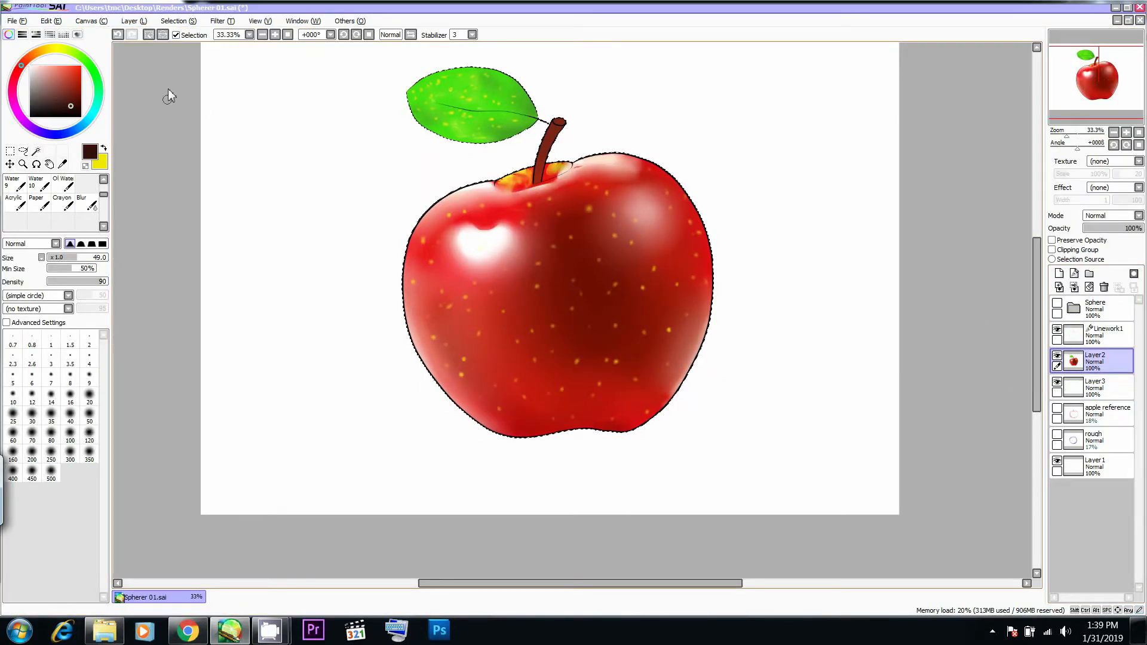
{"action": "left_click", "coordinate": [149, 35]}
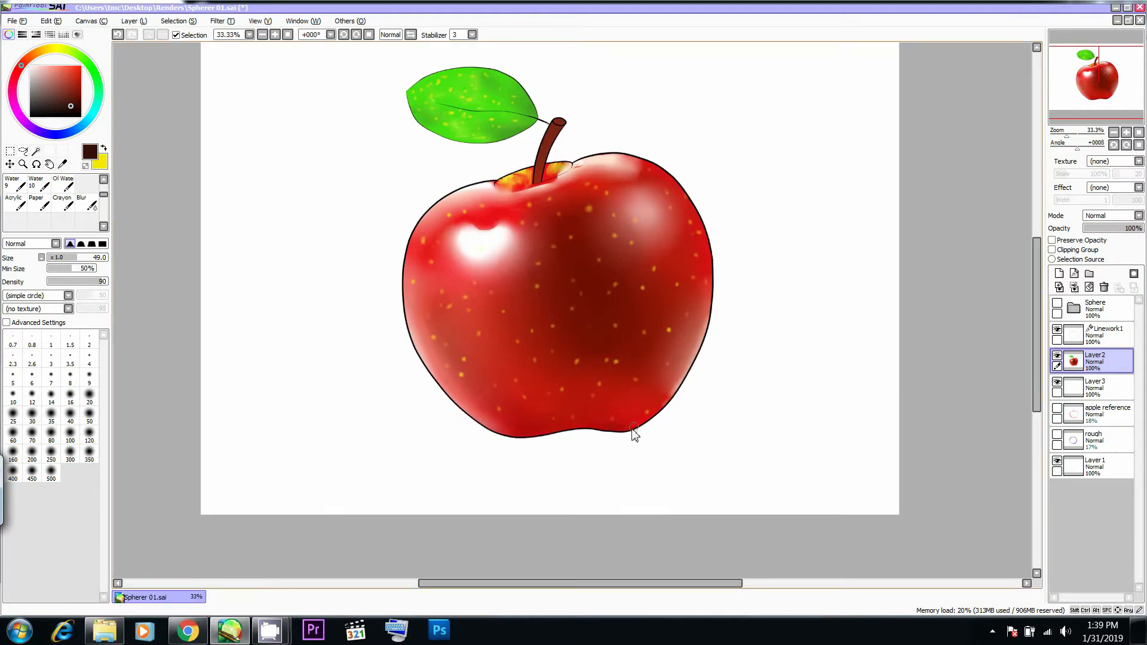
{"action": "key", "text": "alt+Tab"}
{"action": "key", "text": "alt+Tab"}
- Undo a trial stroke beneath the apple's base and make Layer3 the active layer
{"action": "mouse_move", "coordinate": [723, 418]}
{"action": "left_mouse_down", "text": "ctrl+alt"}
{"action": "mouse_move", "coordinate": [597, 447]}
{"action": "mouse_move", "coordinate": [582, 437]}
{"action": "mouse_move", "coordinate": [613, 438]}
{"action": "left_mouse_up", "text": "ctrl+alt"}
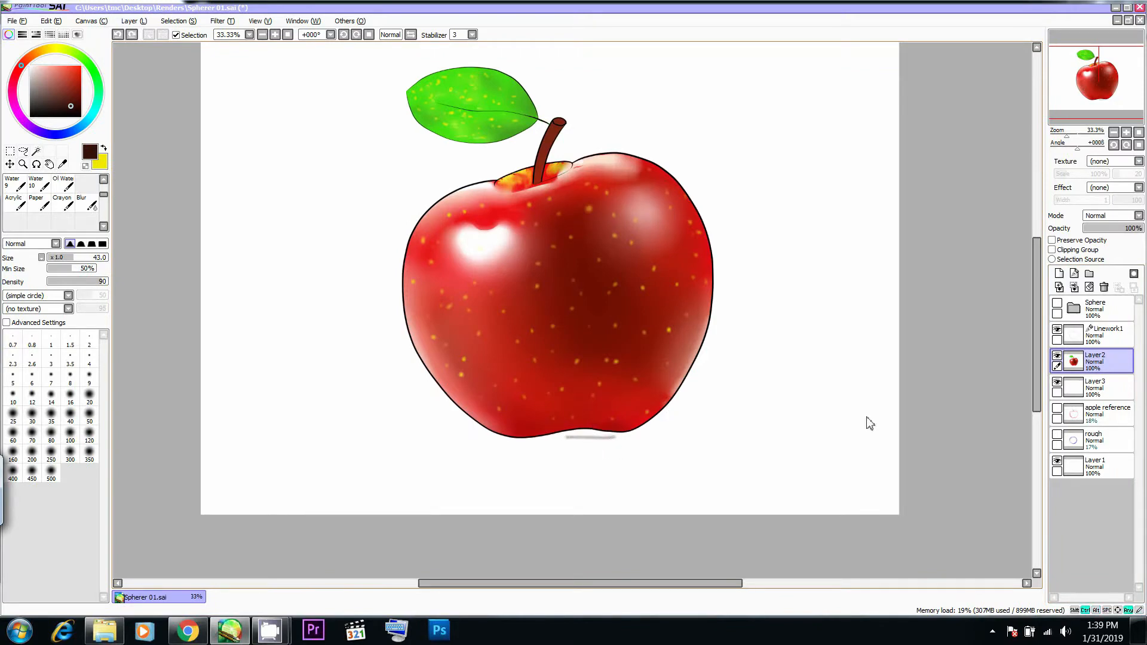
{"action": "key", "text": "ctrl+z"}
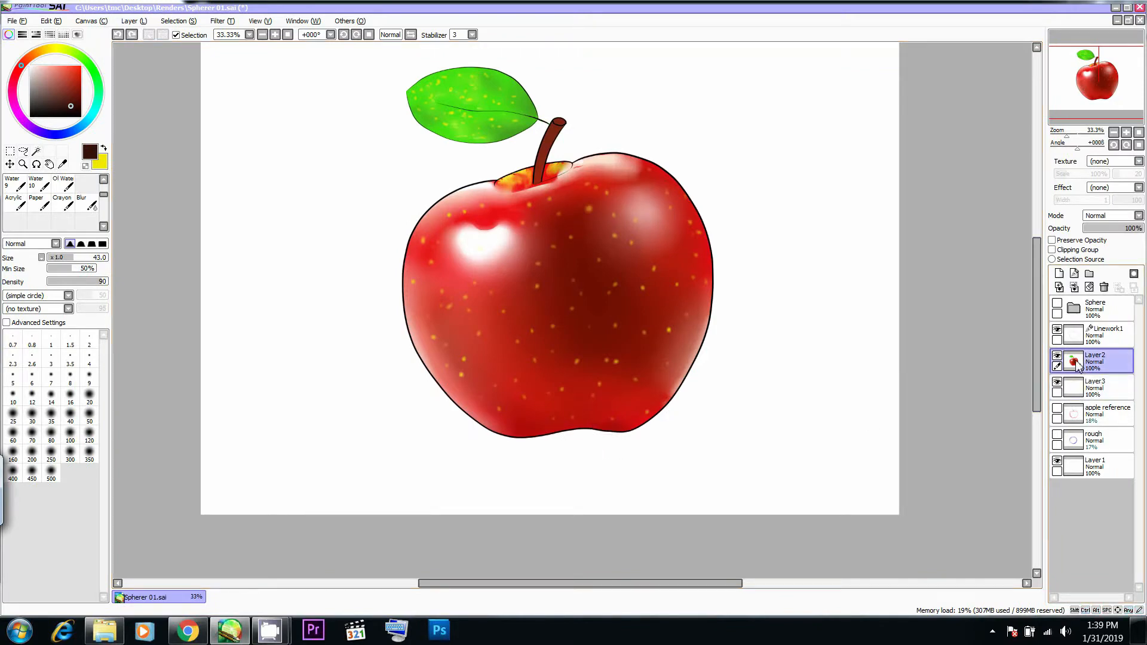
{"action": "left_click", "coordinate": [1074, 393]}
- Paint a dark brown cast shadow beneath the apple's base on Layer3, checking it against the reference photo
{"action": "key", "text": "alt+Tab"}
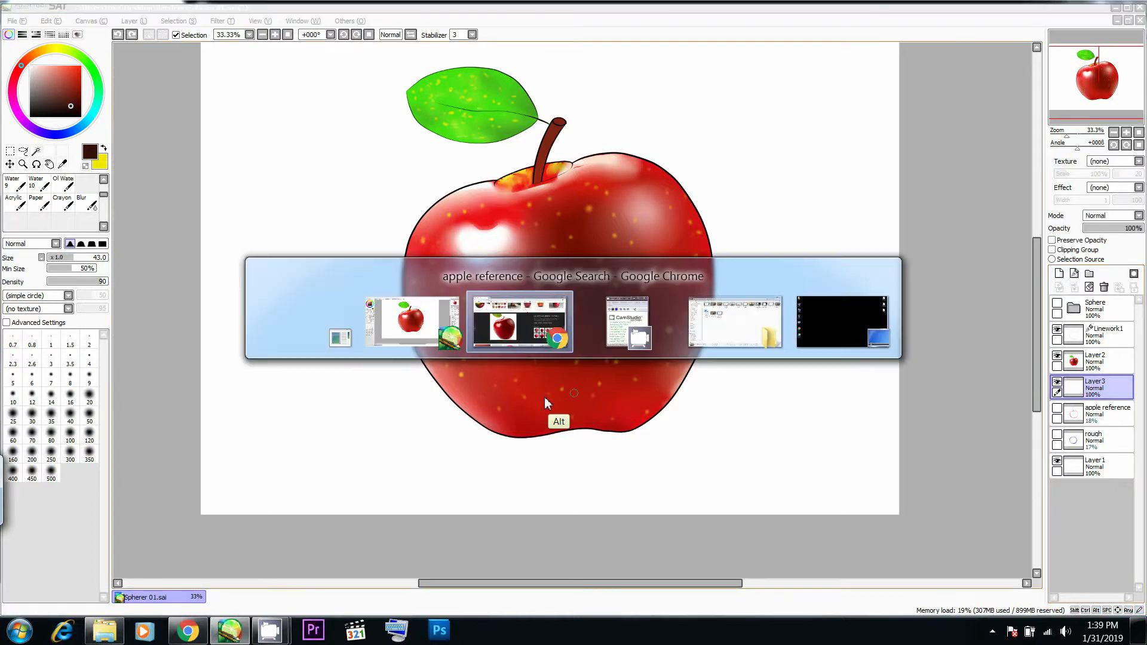
{"action": "key", "text": "alt+Tab"}
{"action": "left_click_drag", "start_coordinate": [588, 420], "coordinate": [624, 431], "text": "ctrl+alt"}
{"action": "key", "text": "ctrl+z"}
{"action": "left_click_drag", "start_coordinate": [535, 436], "coordinate": [611, 429]}
{"action": "key", "text": "alt+Tab"}
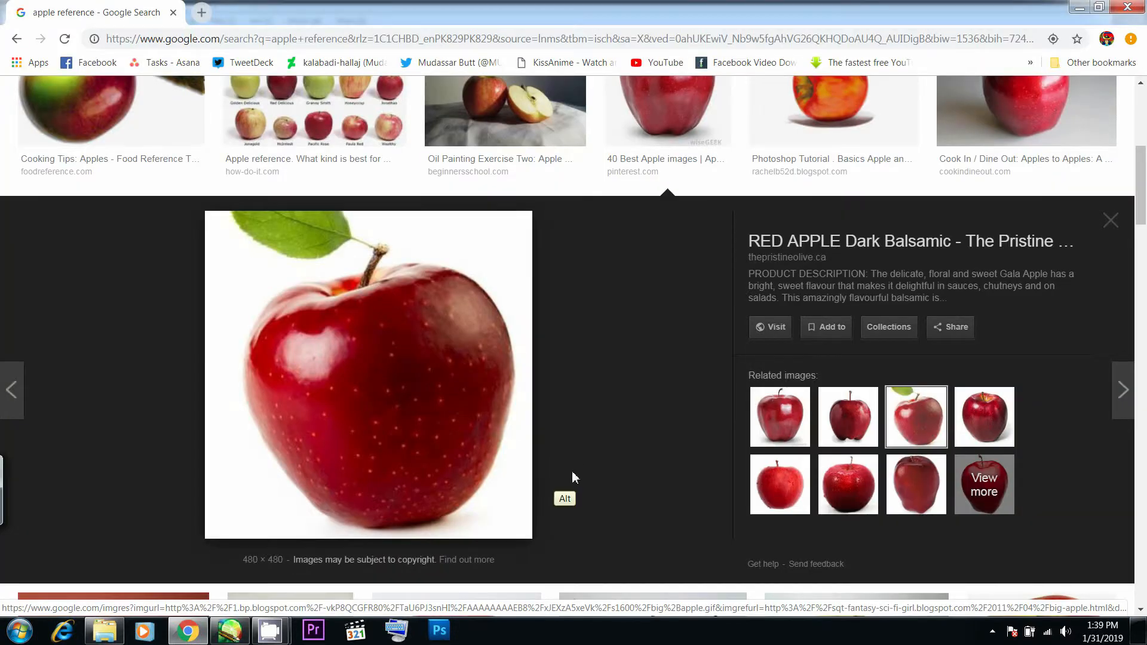
{"action": "key", "text": "alt+Tab"}
{"action": "mouse_move", "coordinate": [542, 433]}
{"action": "left_mouse_down"}
{"action": "mouse_move", "coordinate": [644, 420]}
{"action": "mouse_move", "coordinate": [531, 436]}
{"action": "mouse_move", "coordinate": [609, 435]}
{"action": "left_mouse_up"}
{"action": "key", "text": "alt+Tab"}
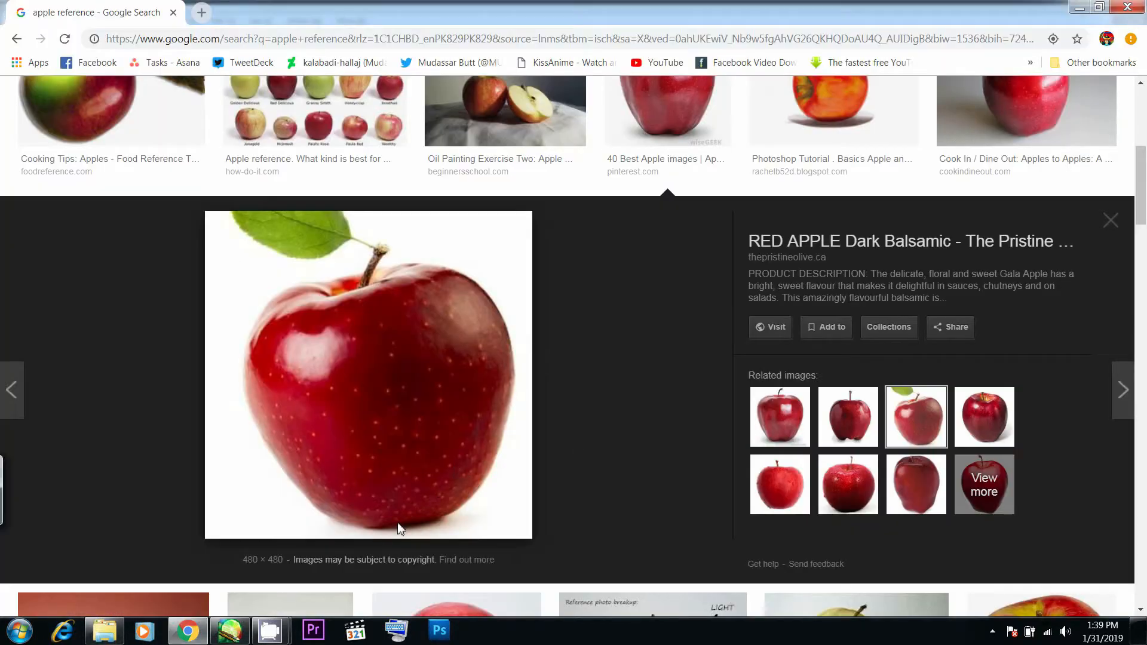
{"action": "key", "text": "alt+Tab"}
- Darken the apple's lower edge on Layer2 with the brush at Density 20, undoing unwanted strokes
{"action": "left_click", "coordinate": [1093, 361]}
{"action": "mouse_move", "coordinate": [572, 424]}
{"action": "left_mouse_down"}
{"action": "mouse_move", "coordinate": [517, 432]}
{"action": "mouse_move", "coordinate": [625, 427]}
{"action": "mouse_move", "coordinate": [522, 438]}
{"action": "mouse_move", "coordinate": [625, 426]}
{"action": "mouse_move", "coordinate": [610, 432]}
{"action": "mouse_move", "coordinate": [678, 387]}
{"action": "mouse_move", "coordinate": [618, 415]}
{"action": "mouse_move", "coordinate": [669, 407]}
{"action": "mouse_move", "coordinate": [632, 422]}
{"action": "mouse_move", "coordinate": [661, 402]}
{"action": "mouse_move", "coordinate": [607, 427]}
{"action": "mouse_move", "coordinate": [619, 419]}
{"action": "mouse_move", "coordinate": [488, 432]}
{"action": "mouse_move", "coordinate": [562, 441]}
{"action": "mouse_move", "coordinate": [528, 434]}
{"action": "mouse_move", "coordinate": [641, 421]}
{"action": "mouse_move", "coordinate": [569, 442]}
{"action": "mouse_move", "coordinate": [617, 434]}
{"action": "left_mouse_up"}
{"action": "key", "text": "ctrl+z"}
{"action": "key", "text": "2"}
{"action": "key", "text": "ctrl+z"}
{"action": "key", "text": "ctrl+z"}
{"action": "mouse_move", "coordinate": [512, 430]}
{"action": "left_mouse_down"}
{"action": "mouse_move", "coordinate": [600, 431]}
{"action": "mouse_move", "coordinate": [524, 439]}
{"action": "left_mouse_up"}
- Brush muted dark blue tones into the cast shadow on Layer3 with a soft brush, starting at Size 100
{"action": "left_click", "coordinate": [1064, 393]}
{"action": "left_click", "coordinate": [70, 434]}
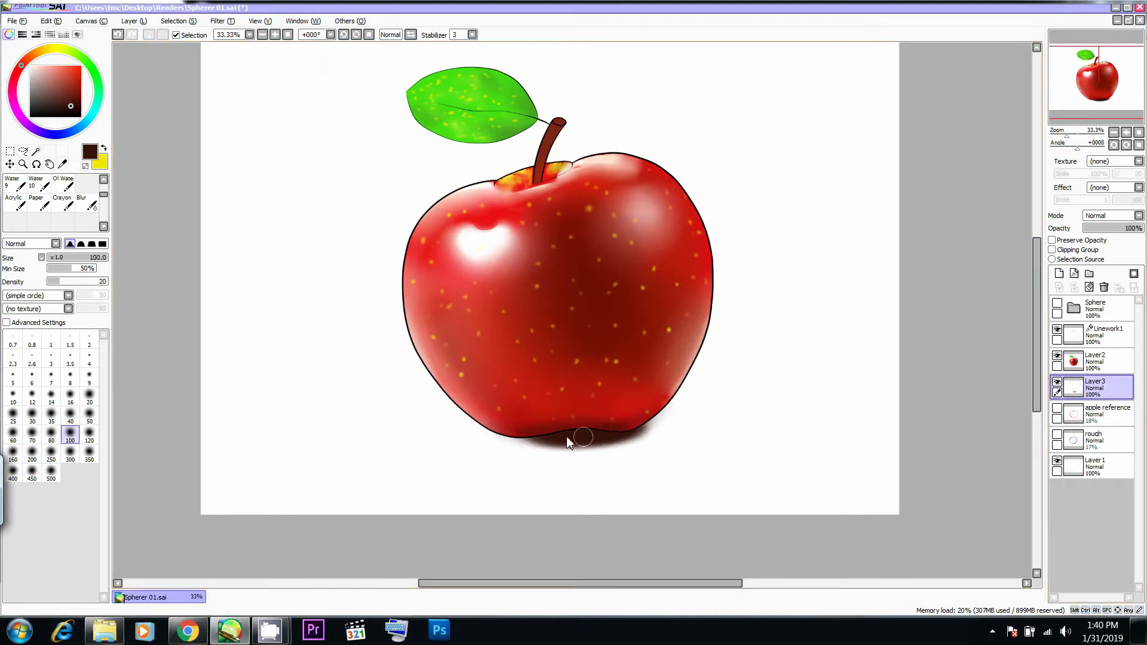
{"action": "left_click", "coordinate": [60, 132]}
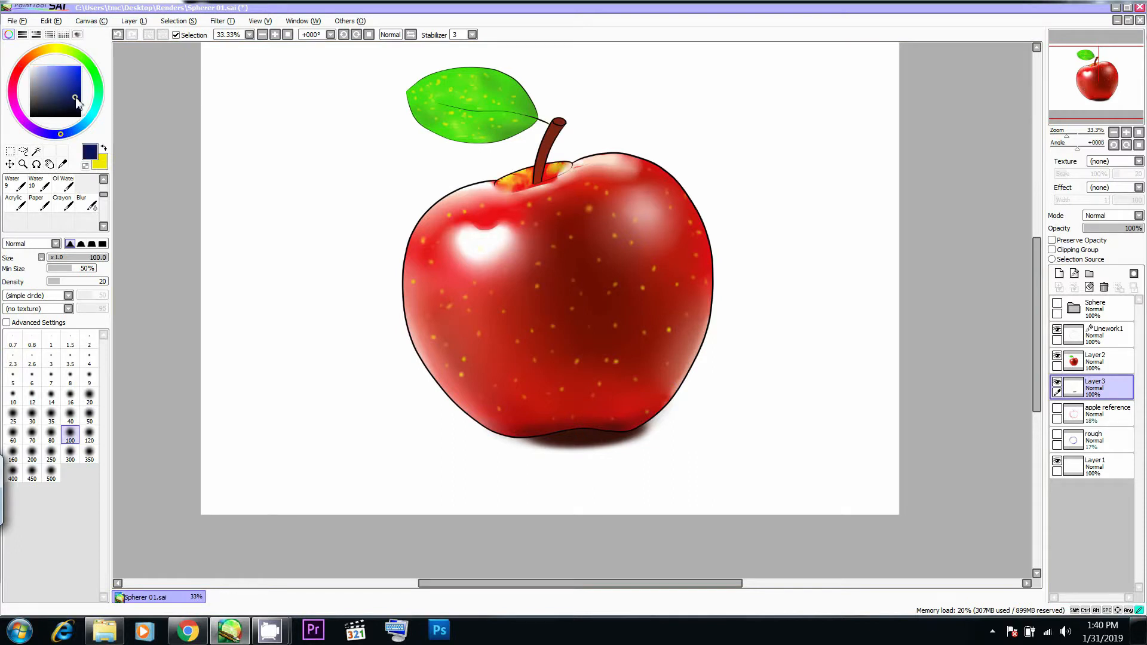
{"action": "mouse_move", "coordinate": [595, 422]}
{"action": "left_mouse_down", "text": "ctrl+alt"}
{"action": "mouse_move", "coordinate": [615, 423]}
{"action": "mouse_move", "coordinate": [556, 437]}
{"action": "mouse_move", "coordinate": [632, 426]}
{"action": "left_mouse_up", "text": "ctrl+alt"}
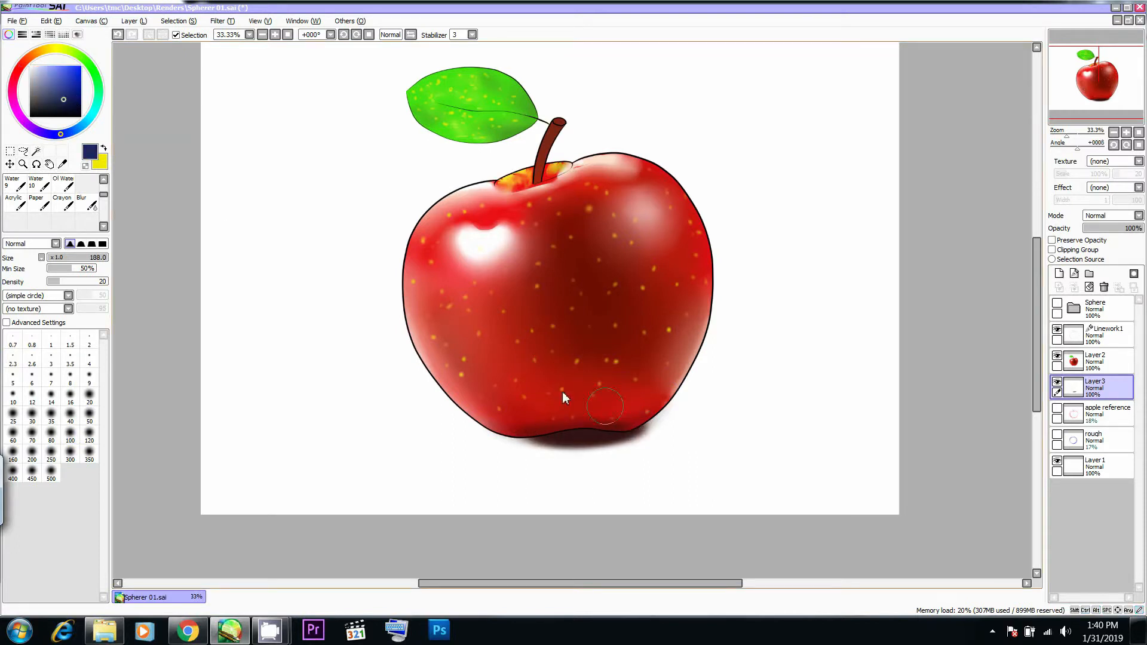
{"action": "left_click", "coordinate": [65, 81]}
{"action": "left_click_drag", "start_coordinate": [567, 438], "coordinate": [648, 425]}
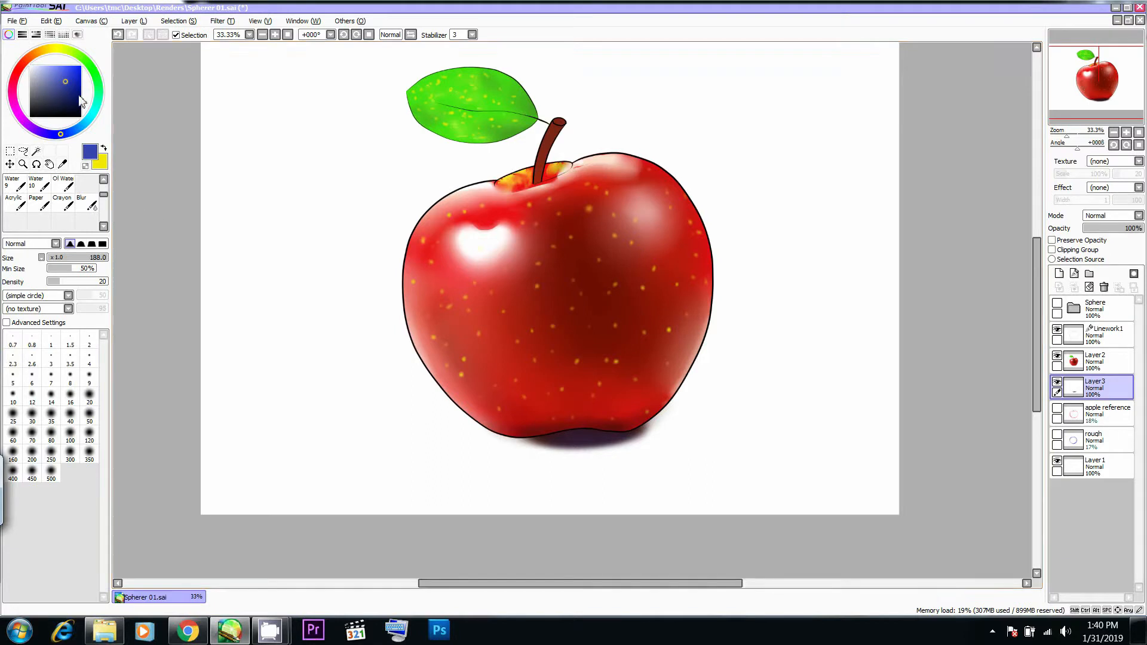
- Spread a dark red sampled from the apple's skin into the cast shadow, comparing it with the reference photo
{"action": "left_click", "coordinate": [25, 61]}
{"action": "left_click_drag", "start_coordinate": [66, 84], "coordinate": [77, 102]}
{"action": "left_click", "coordinate": [79, 90]}
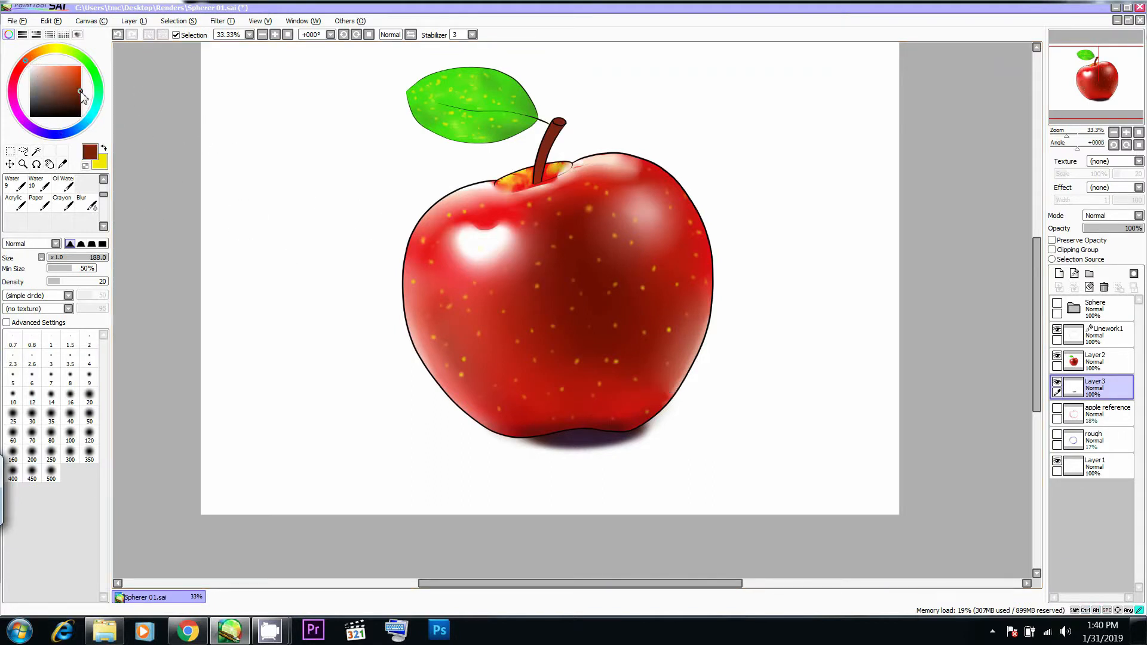
{"action": "left_click", "coordinate": [591, 266], "text": "alt"}
{"action": "mouse_move", "coordinate": [623, 417]}
{"action": "left_mouse_down"}
{"action": "mouse_move", "coordinate": [554, 429]}
{"action": "mouse_move", "coordinate": [656, 419]}
{"action": "mouse_move", "coordinate": [557, 425]}
{"action": "mouse_move", "coordinate": [632, 412]}
{"action": "left_mouse_up"}
{"action": "key", "text": "alt+Tab"}
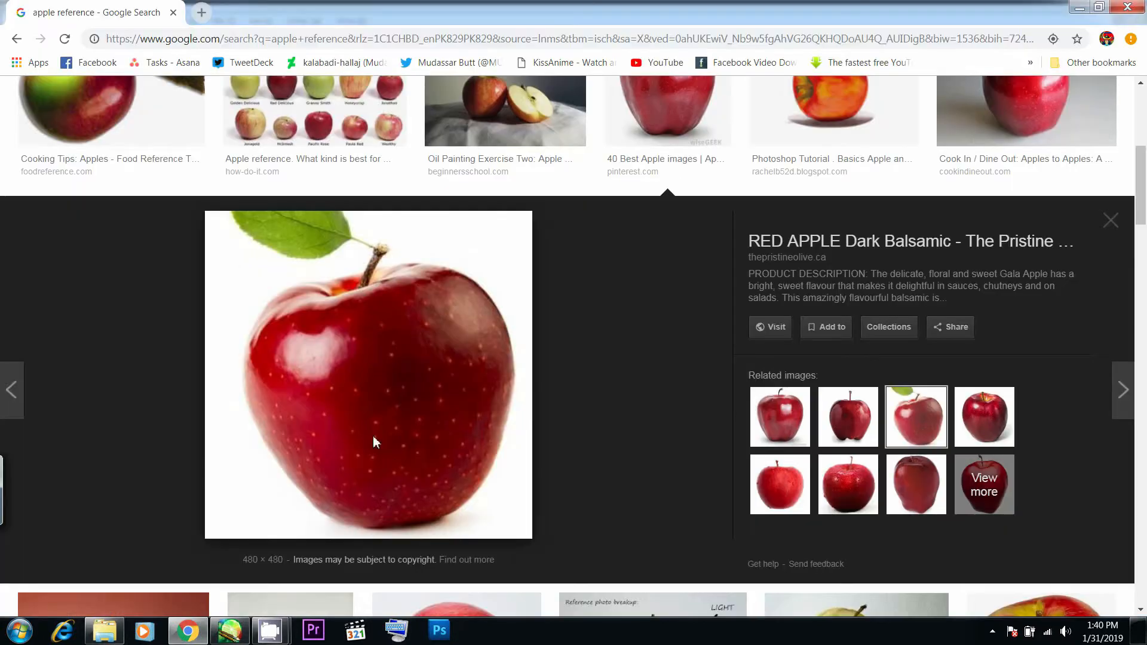
{"action": "key", "text": "alt+Tab"}
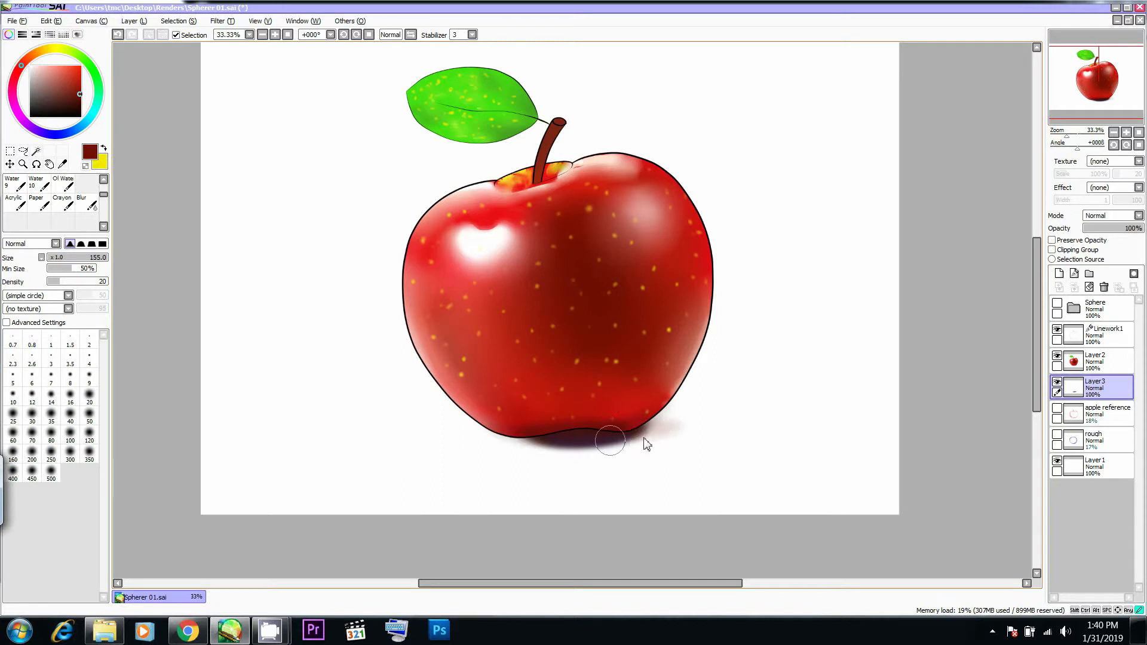
- Soften the cast shadow beneath the apple with the Blur brush at Size 170, undoing one stroke
{"action": "key", "text": "e"}
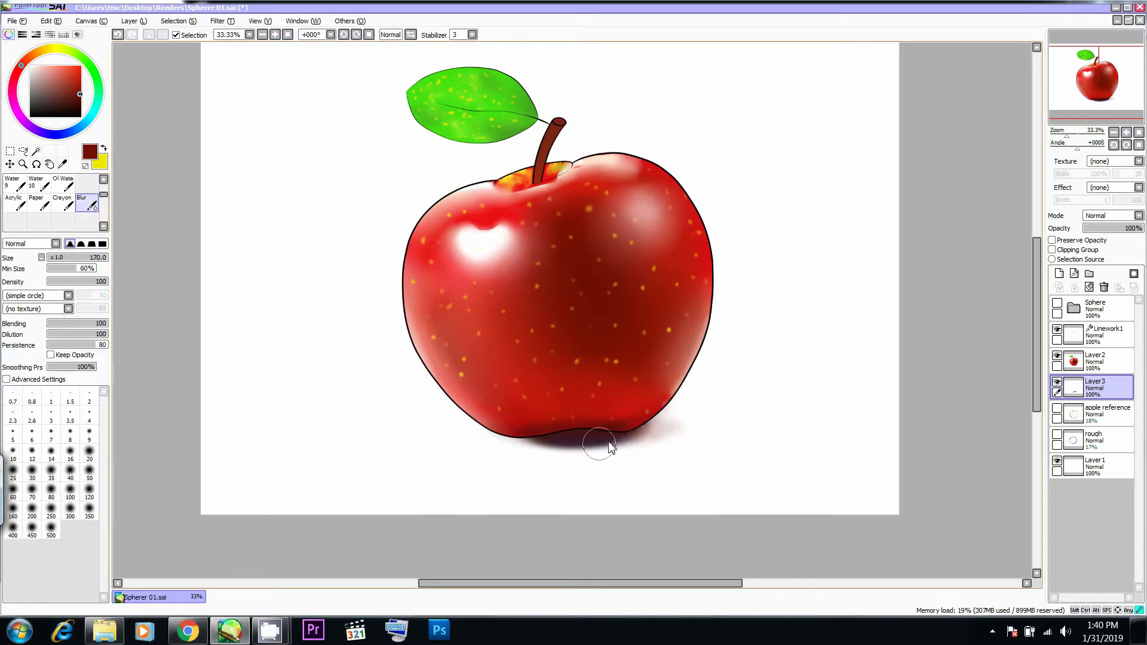
{"action": "key", "text": "ctrl+z"}
{"action": "mouse_move", "coordinate": [622, 439]}
{"action": "left_mouse_down"}
{"action": "mouse_move", "coordinate": [666, 426]}
{"action": "mouse_move", "coordinate": [630, 427]}
{"action": "mouse_move", "coordinate": [674, 425]}
{"action": "mouse_move", "coordinate": [612, 432]}
{"action": "mouse_move", "coordinate": [677, 426]}
{"action": "mouse_move", "coordinate": [573, 437]}
{"action": "mouse_move", "coordinate": [664, 425]}
{"action": "mouse_move", "coordinate": [618, 432]}
{"action": "mouse_move", "coordinate": [660, 434]}
{"action": "mouse_move", "coordinate": [612, 436]}
{"action": "mouse_move", "coordinate": [660, 434]}
{"action": "mouse_move", "coordinate": [674, 391]}
{"action": "mouse_move", "coordinate": [640, 417]}
{"action": "mouse_move", "coordinate": [646, 429]}
{"action": "mouse_move", "coordinate": [606, 426]}
{"action": "left_mouse_up"}
- Glaze reddish-brown tones over the cast shadow from beneath the base toward its right end
{"action": "key", "text": "b"}
{"action": "mouse_move", "coordinate": [622, 429]}
{"action": "left_mouse_down"}
{"action": "mouse_move", "coordinate": [653, 431]}
{"action": "mouse_move", "coordinate": [608, 436]}
{"action": "left_mouse_up"}
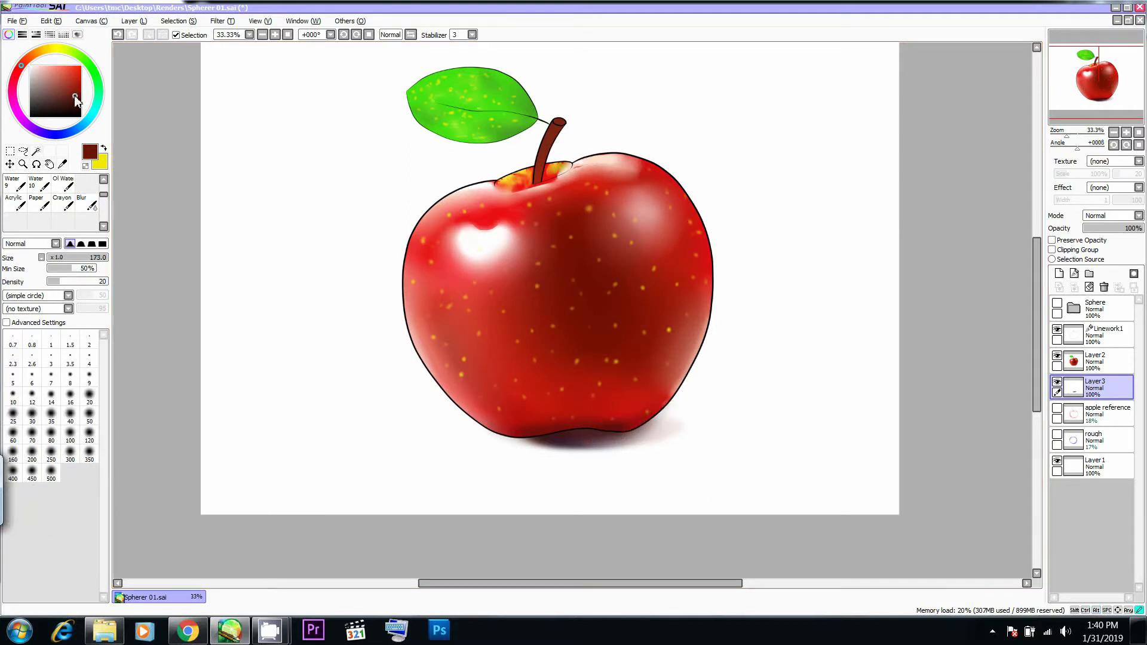
{"action": "left_click_drag", "start_coordinate": [675, 389], "coordinate": [655, 392]}
{"action": "left_click_drag", "start_coordinate": [575, 439], "coordinate": [653, 423]}
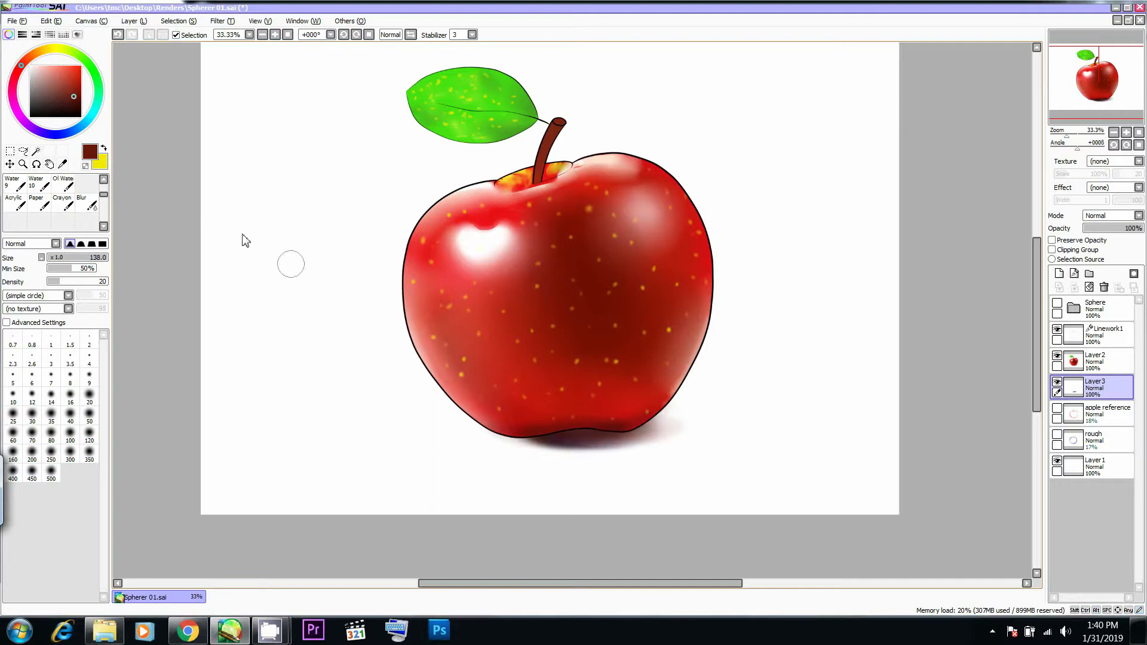
{"action": "left_click_drag", "start_coordinate": [623, 400], "coordinate": [614, 400]}
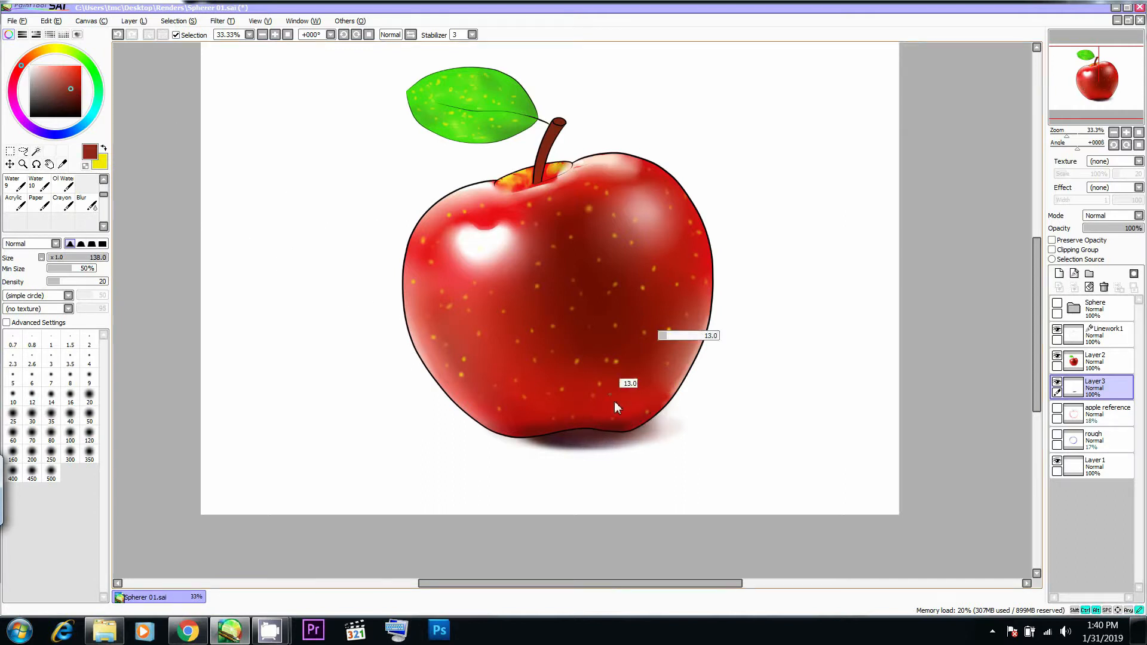
{"action": "mouse_move", "coordinate": [584, 446]}
{"action": "left_mouse_down"}
{"action": "mouse_move", "coordinate": [622, 429]}
{"action": "mouse_move", "coordinate": [572, 438]}
{"action": "mouse_move", "coordinate": [646, 428]}
{"action": "mouse_move", "coordinate": [637, 407]}
{"action": "mouse_move", "coordinate": [550, 437]}
{"action": "mouse_move", "coordinate": [653, 426]}
{"action": "left_mouse_up"}
{"action": "left_click_drag", "start_coordinate": [575, 442], "coordinate": [665, 428]}
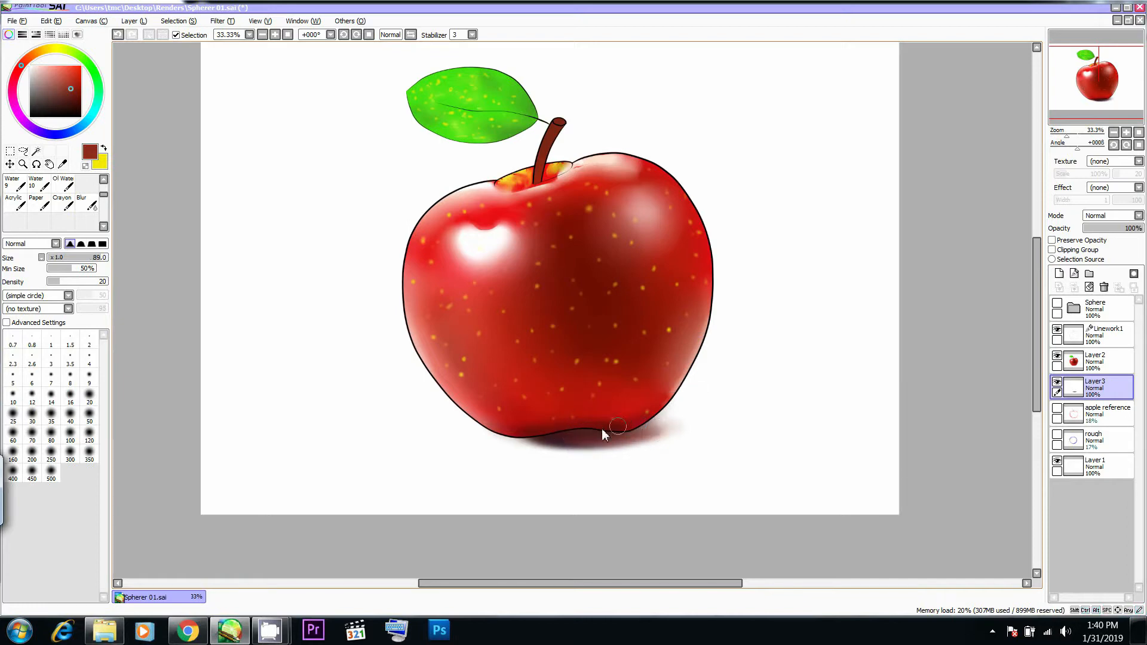
- Shift the foreground colour to crimson and tint the middle of the cast shadow beneath the apple
{"action": "left_click", "coordinate": [73, 98]}
{"action": "left_click_drag", "start_coordinate": [648, 391], "coordinate": [659, 404]}
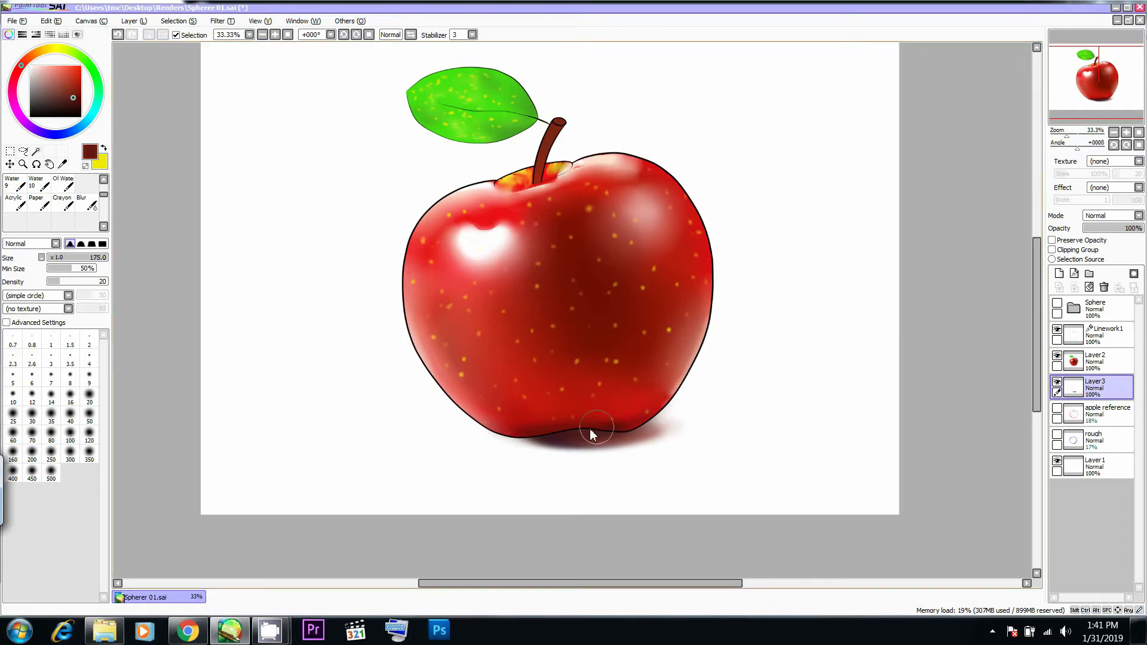
{"action": "left_click", "coordinate": [546, 435], "text": "alt"}
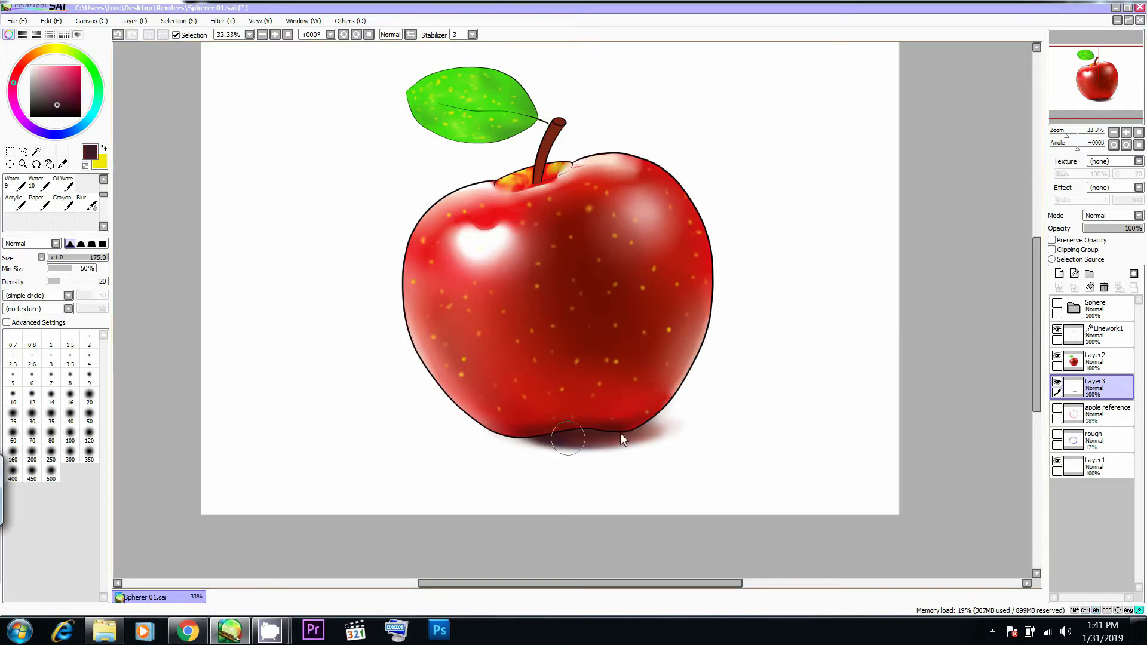
{"action": "left_click_drag", "start_coordinate": [630, 430], "coordinate": [653, 426]}
{"action": "left_click_drag", "start_coordinate": [589, 386], "coordinate": [573, 384]}
{"action": "left_click_drag", "start_coordinate": [558, 439], "coordinate": [628, 430]}
- Rework the right end of the crimson shadow with a larger soft brush, undoing one stroke
{"action": "mouse_move", "coordinate": [678, 428]}
{"action": "left_mouse_down"}
{"action": "mouse_move", "coordinate": [665, 431]}
{"action": "mouse_move", "coordinate": [672, 424]}
{"action": "left_mouse_up"}
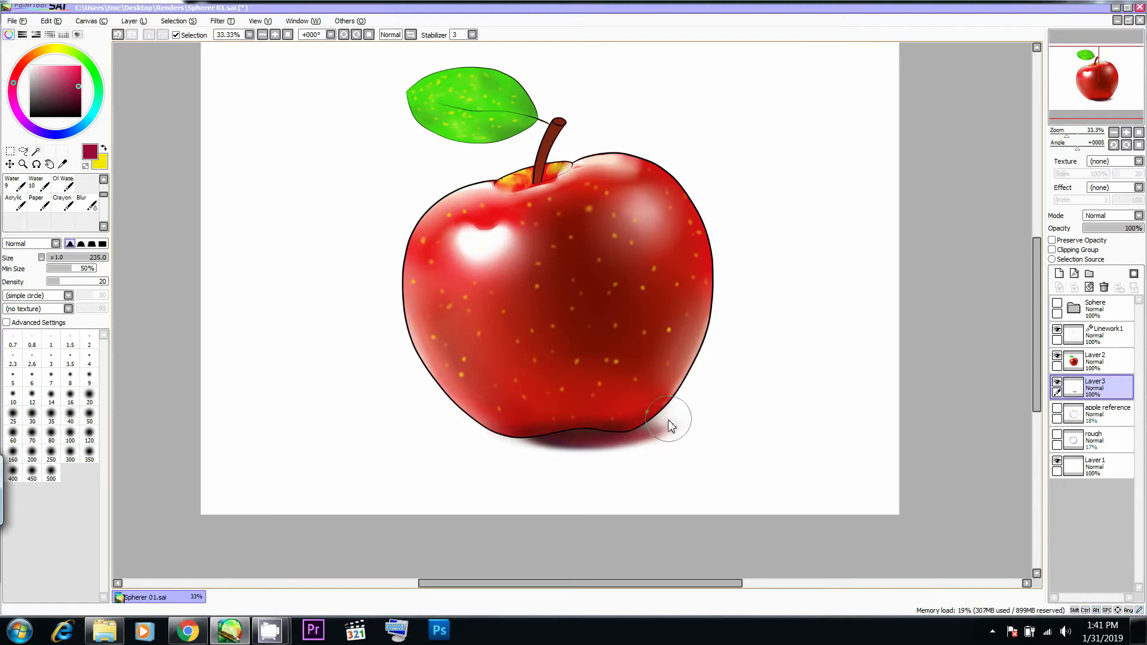
{"action": "key", "text": "ctrl+z"}
{"action": "mouse_move", "coordinate": [555, 423]}
{"action": "left_mouse_down"}
{"action": "mouse_move", "coordinate": [646, 414]}
{"action": "mouse_move", "coordinate": [609, 402]}
{"action": "mouse_move", "coordinate": [652, 396]}
{"action": "left_mouse_up"}
{"action": "left_click", "coordinate": [620, 424], "text": "alt"}
- Blend dark red tones sampled from the painting along the apple's lower edge on Layer2
{"action": "left_click", "coordinate": [1087, 364]}
{"action": "mouse_move", "coordinate": [588, 414]}
{"action": "left_mouse_down"}
{"action": "mouse_move", "coordinate": [632, 403]}
{"action": "mouse_move", "coordinate": [600, 355]}
{"action": "mouse_move", "coordinate": [611, 335]}
{"action": "mouse_move", "coordinate": [618, 383]}
{"action": "mouse_move", "coordinate": [641, 399]}
{"action": "mouse_move", "coordinate": [617, 419]}
{"action": "left_mouse_up"}
{"action": "left_click", "coordinate": [610, 334], "text": "alt"}
{"action": "left_click", "coordinate": [619, 424], "text": "alt"}
{"action": "left_click_drag", "start_coordinate": [624, 420], "coordinate": [589, 413]}
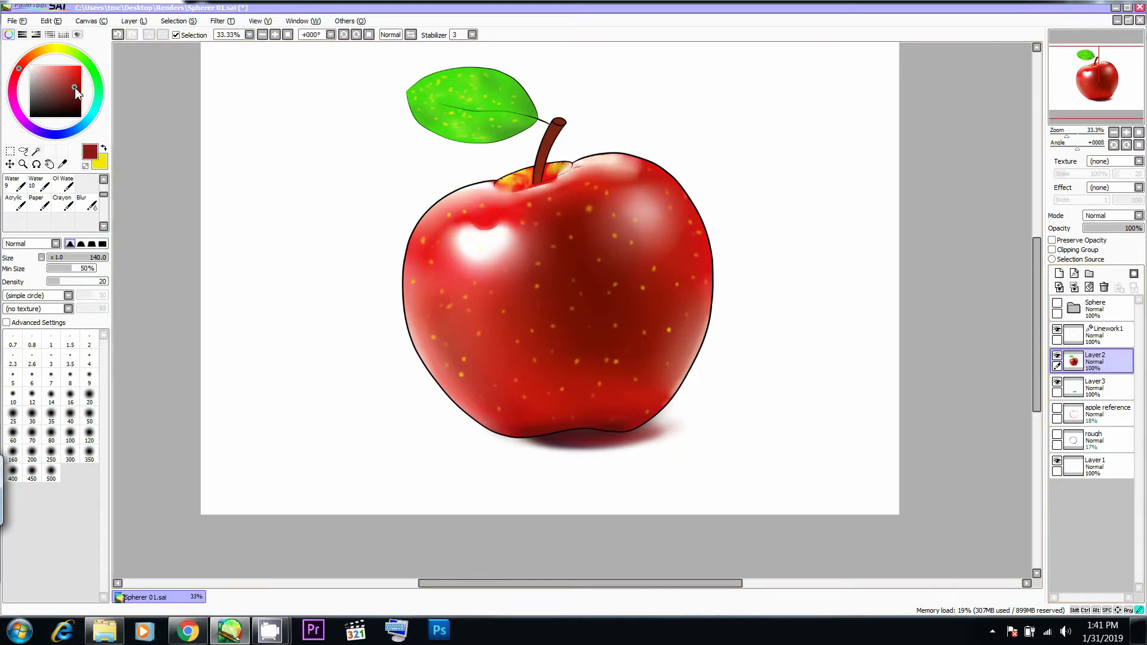
{"action": "left_click_drag", "start_coordinate": [578, 400], "coordinate": [559, 412], "text": "ctrl+alt"}
- Hide and reshow Layer2 to check the shadow, and brush a brighter red over the apple's base
{"action": "left_click", "coordinate": [1056, 356]}
{"action": "left_click", "coordinate": [1059, 356]}
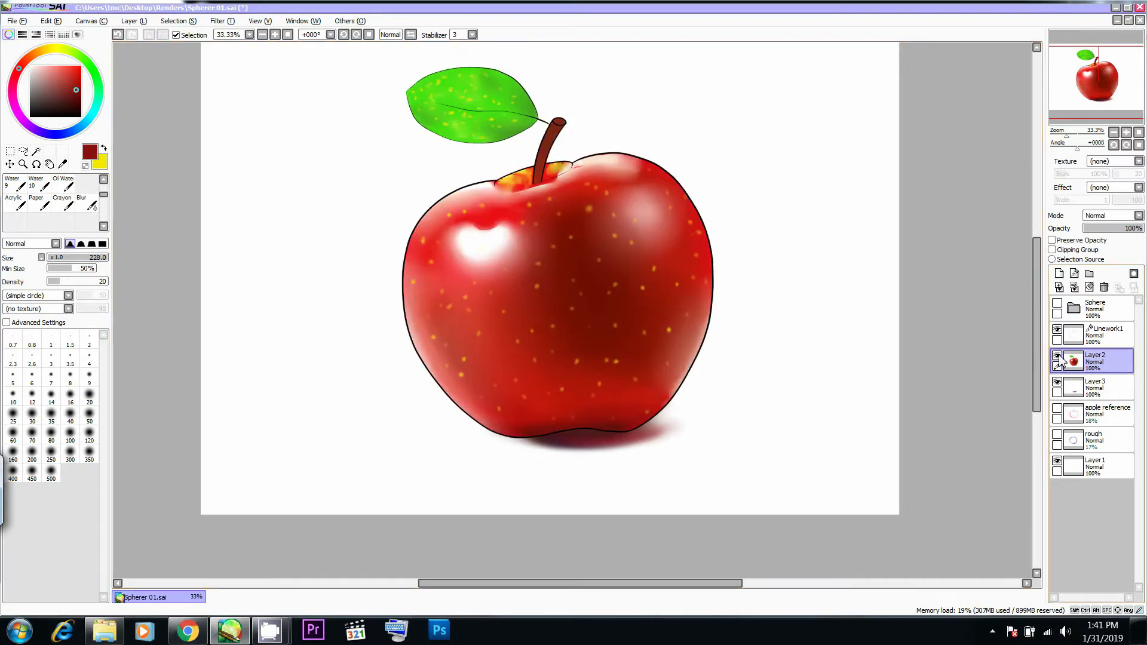
{"action": "mouse_move", "coordinate": [604, 383]}
{"action": "left_mouse_down", "text": "ctrl+alt"}
{"action": "mouse_move", "coordinate": [609, 408]}
{"action": "mouse_move", "coordinate": [584, 421]}
{"action": "mouse_move", "coordinate": [628, 418]}
{"action": "left_mouse_up", "text": "ctrl+alt"}
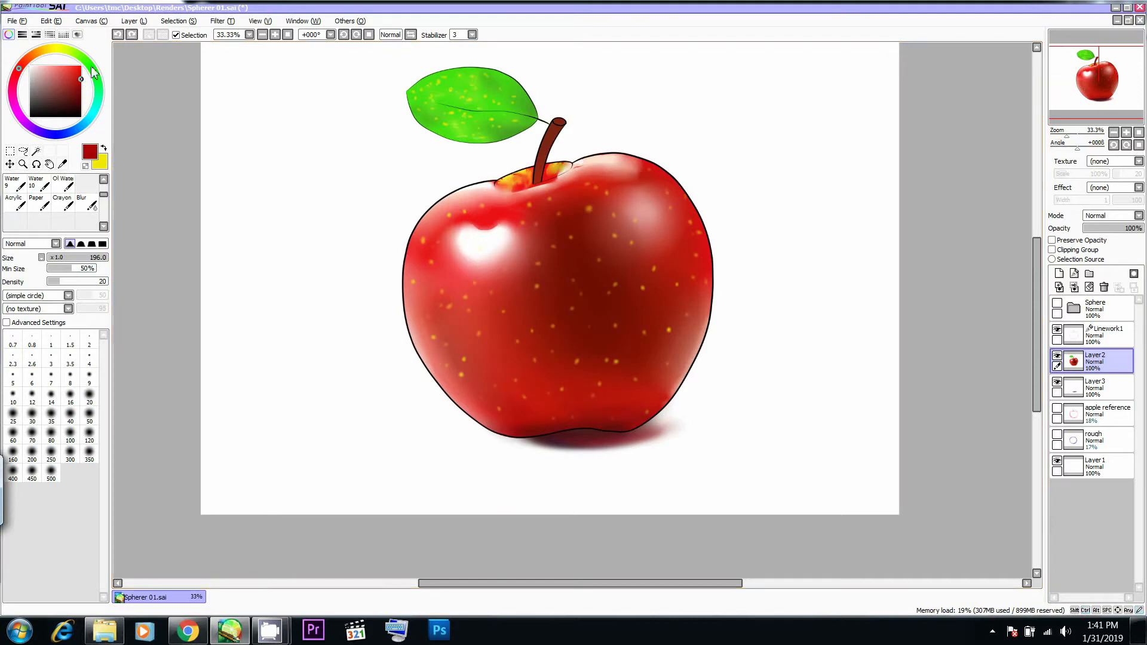
{"action": "mouse_move", "coordinate": [616, 402]}
{"action": "left_mouse_down", "text": "ctrl+alt"}
{"action": "mouse_move", "coordinate": [552, 420]}
{"action": "mouse_move", "coordinate": [607, 426]}
{"action": "left_mouse_up", "text": "ctrl+alt"}
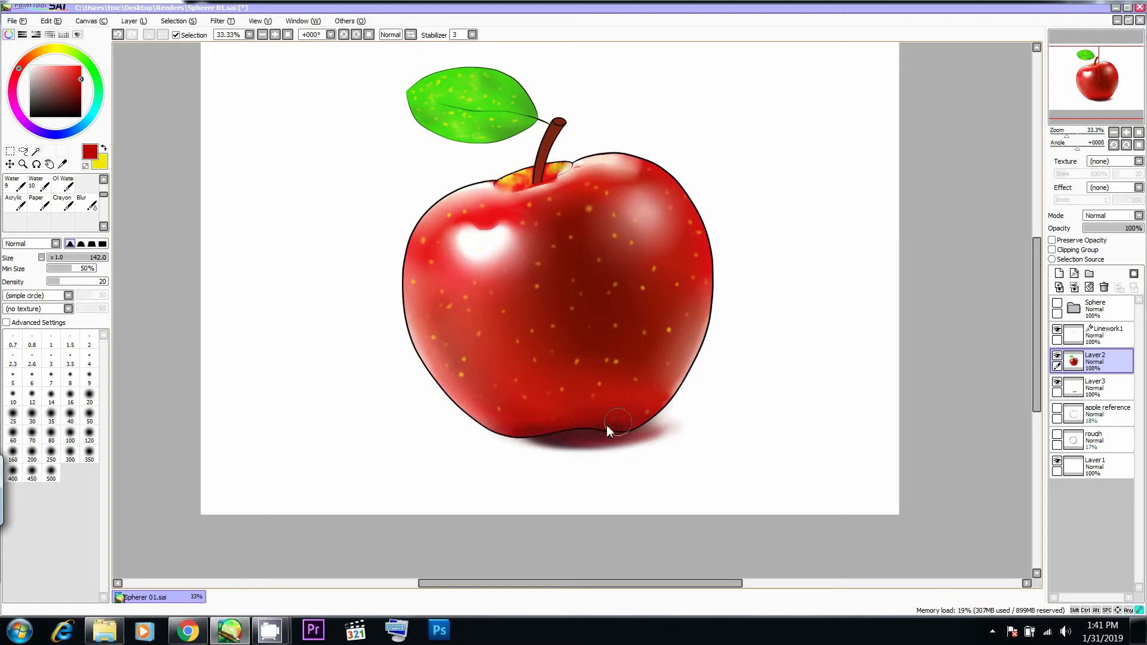
- Sample a dark maroon from the shadow on Layer3 and extend the cast shadow to the right, undoing one stroke
{"action": "left_click", "coordinate": [1077, 387]}
{"action": "left_click", "coordinate": [562, 447], "text": "alt"}
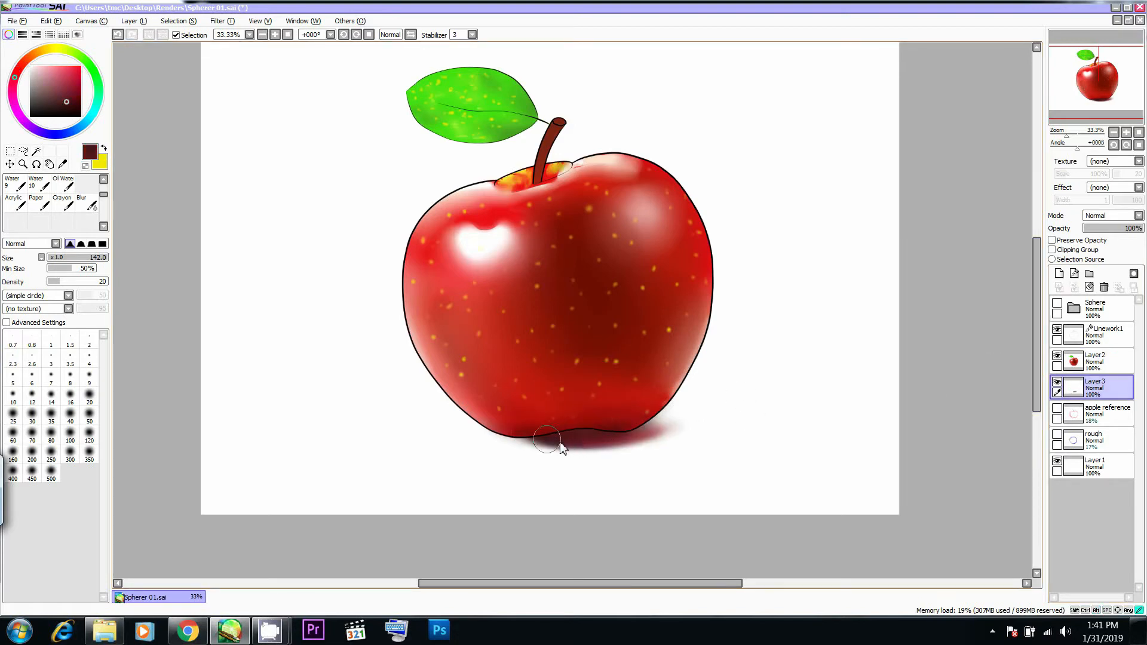
{"action": "left_click_drag", "start_coordinate": [552, 436], "coordinate": [548, 437]}
{"action": "mouse_move", "coordinate": [557, 436]}
{"action": "left_mouse_down"}
{"action": "mouse_move", "coordinate": [526, 438]}
{"action": "mouse_move", "coordinate": [699, 427]}
{"action": "left_mouse_up"}
{"action": "left_click_drag", "start_coordinate": [622, 425], "coordinate": [691, 420]}
{"action": "left_click_drag", "start_coordinate": [587, 435], "coordinate": [693, 428]}
{"action": "key", "text": "ctrl+z"}
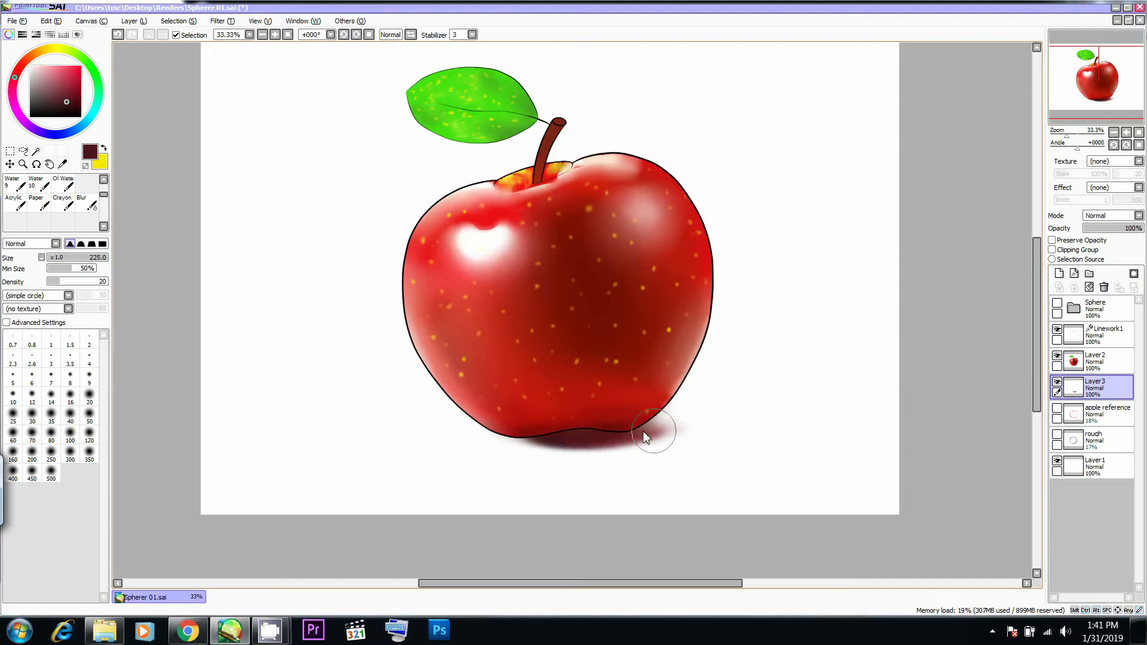
{"action": "mouse_move", "coordinate": [683, 416]}
{"action": "left_mouse_down"}
{"action": "mouse_move", "coordinate": [727, 418]}
{"action": "mouse_move", "coordinate": [691, 412]}
{"action": "left_mouse_up"}
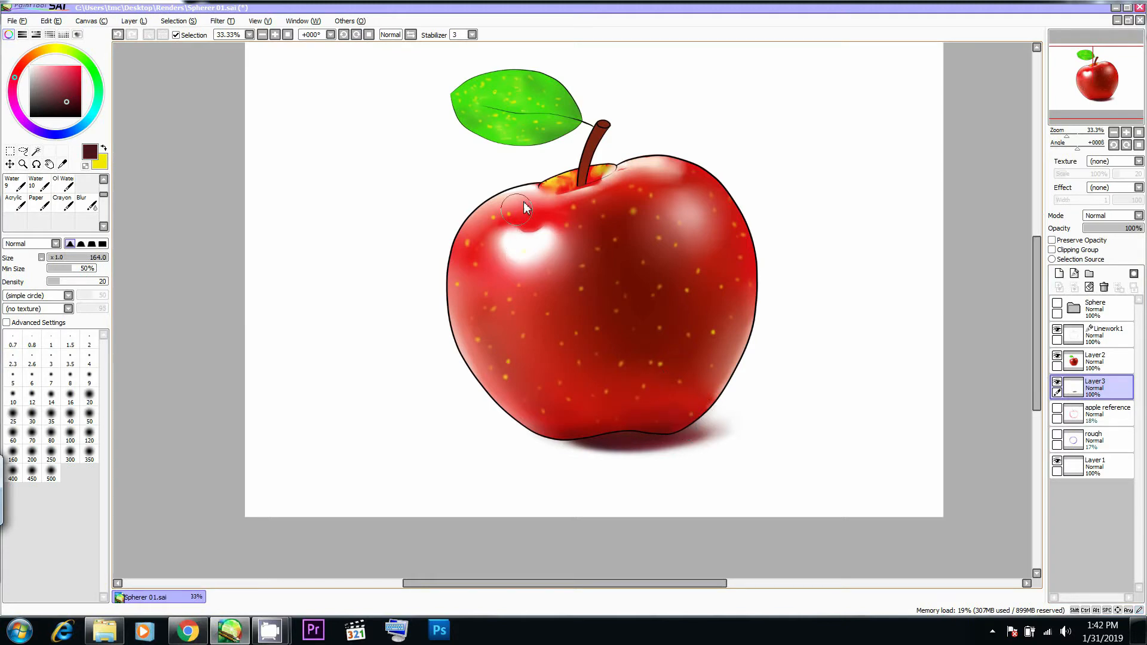
- Sample a lighter red from the painting and brush it along the apple's lower right edge on Layer2
{"action": "right_click", "coordinate": [611, 443]}
{"action": "mouse_move", "coordinate": [612, 442]}
{"action": "left_mouse_down"}
{"action": "mouse_move", "coordinate": [566, 431]}
{"action": "mouse_move", "coordinate": [642, 436]}
{"action": "left_mouse_up"}
{"action": "left_click_drag", "start_coordinate": [794, 320], "coordinate": [751, 309]}
{"action": "left_click", "coordinate": [1079, 361]}
{"action": "left_click", "coordinate": [683, 353], "text": "alt"}
{"action": "mouse_move", "coordinate": [705, 336]}
{"action": "left_mouse_down"}
{"action": "mouse_move", "coordinate": [665, 381]}
{"action": "mouse_move", "coordinate": [693, 336]}
{"action": "mouse_move", "coordinate": [677, 358]}
{"action": "left_mouse_up"}
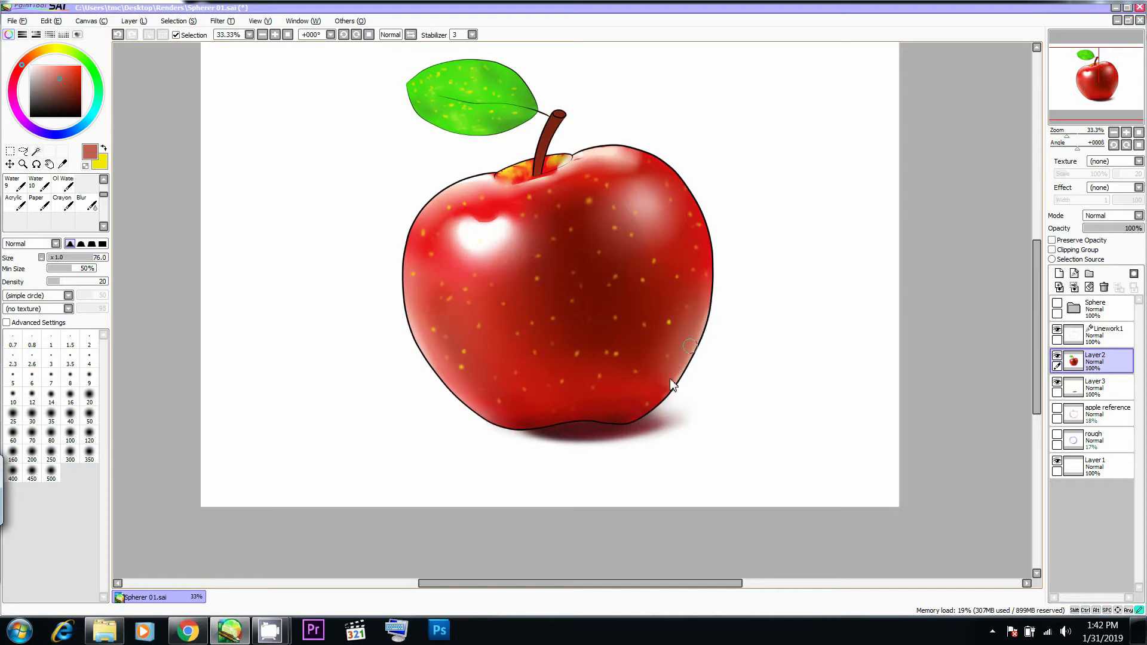
- Soften the apple's lower right edge on Layer2 with the Blur tool, undoing two of the strokes
{"action": "key", "text": "c"}
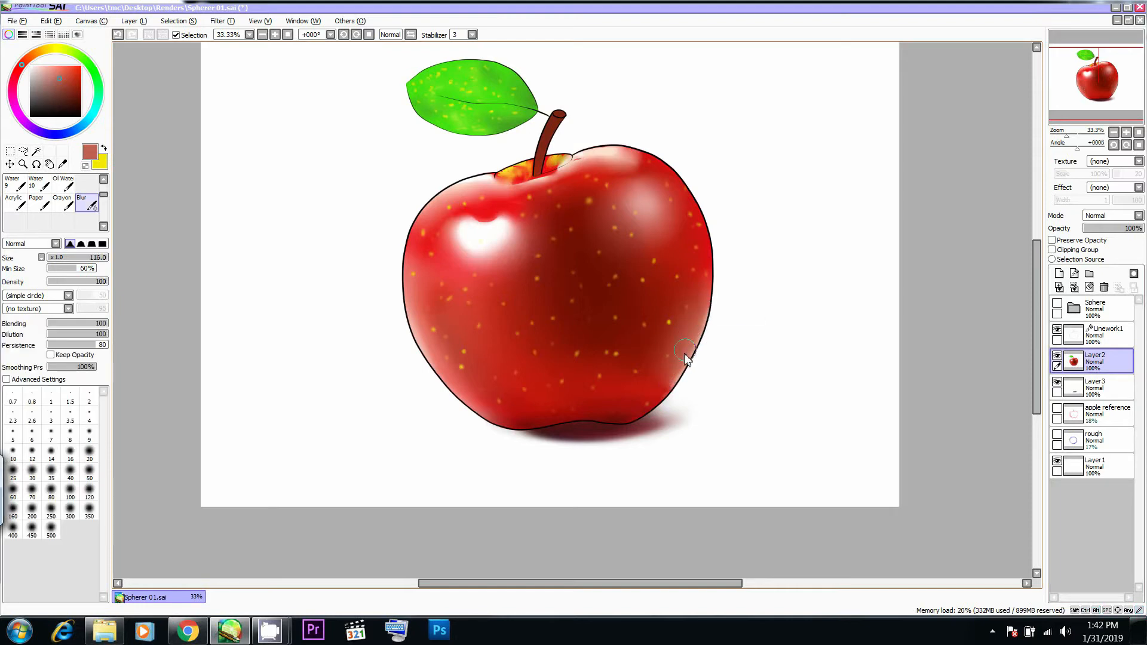
{"action": "left_click_drag", "start_coordinate": [683, 358], "coordinate": [688, 358]}
{"action": "key", "text": "ctrl+z"}
{"action": "left_click_drag", "start_coordinate": [715, 296], "coordinate": [705, 297]}
{"action": "left_click_drag", "start_coordinate": [682, 369], "coordinate": [651, 399]}
{"action": "key", "text": "ctrl+z"}
{"action": "left_click_drag", "start_coordinate": [635, 349], "coordinate": [665, 368]}
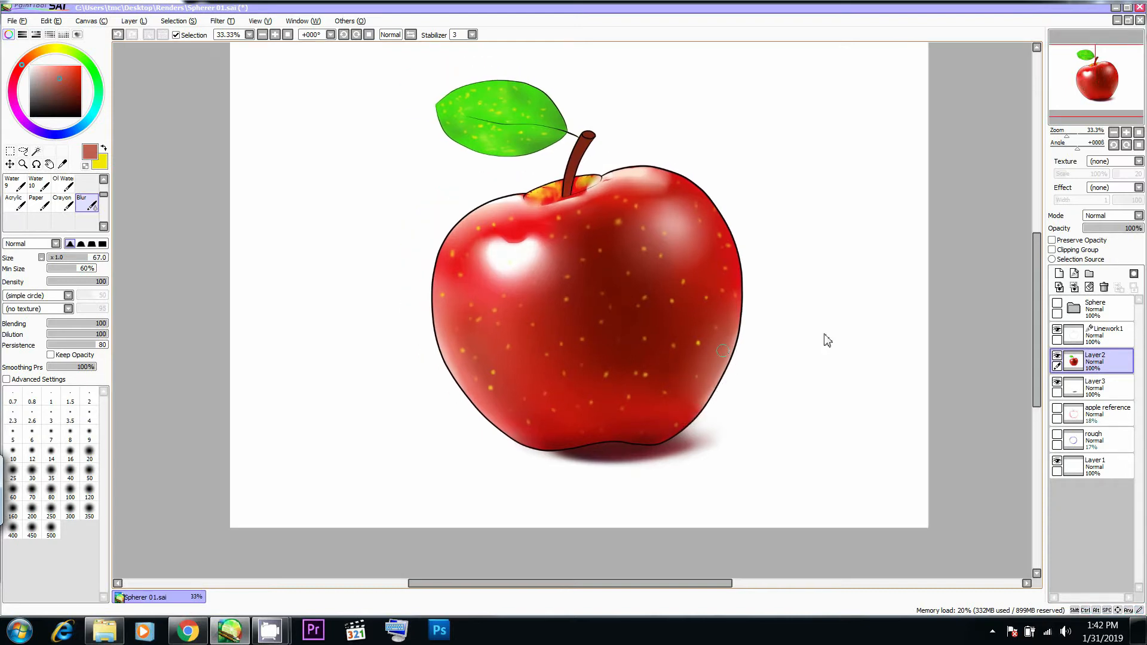
- Hide and reshow Layer2 to inspect the cast shadow beneath the apple
{"action": "left_click", "coordinate": [1056, 357]}
{"action": "left_click", "coordinate": [1056, 358]}
{"action": "left_click", "coordinate": [1057, 358]}
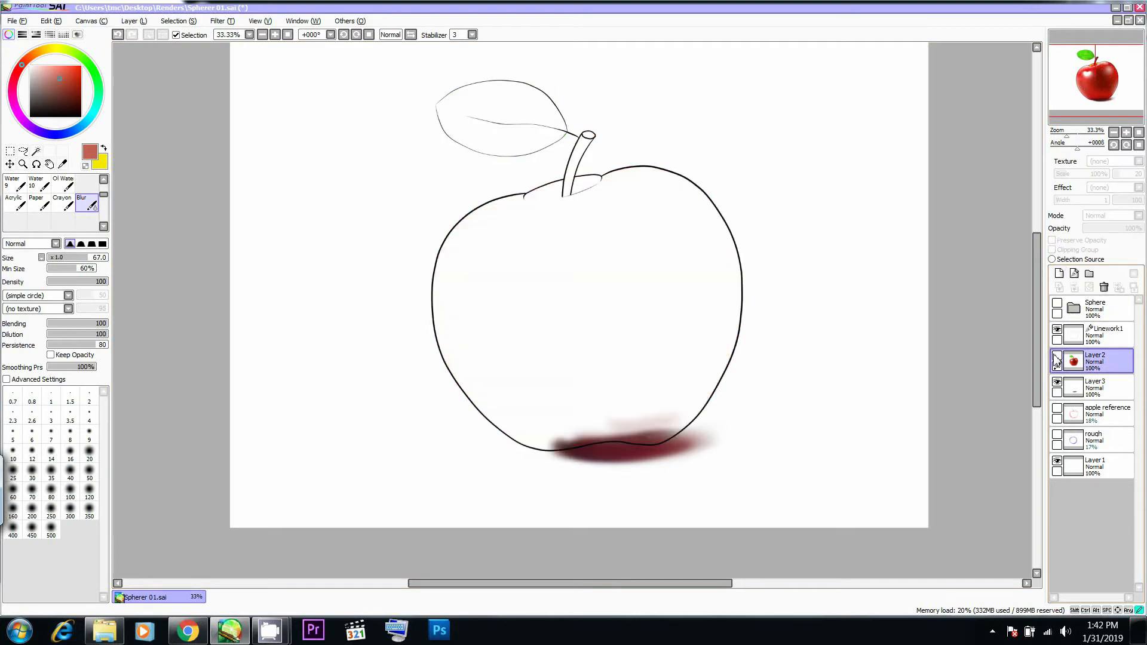
{"action": "left_click", "coordinate": [1057, 357]}
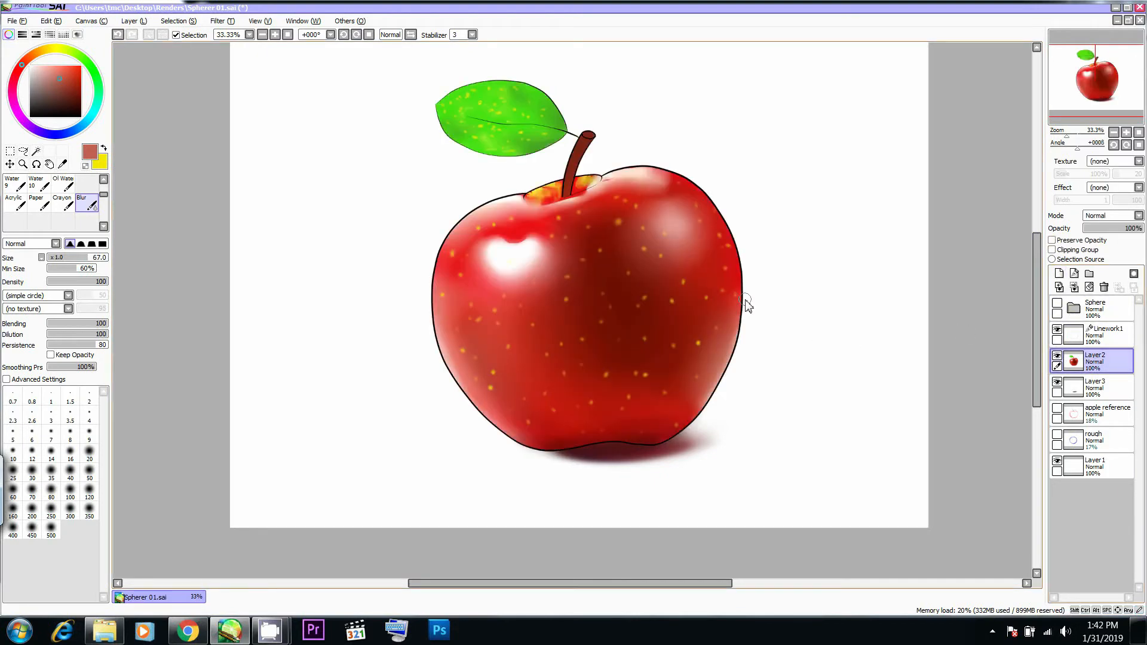
- Expand the Sphere layer folder, select its signature layer and make the folder visible
{"action": "left_click", "coordinate": [1074, 308]}
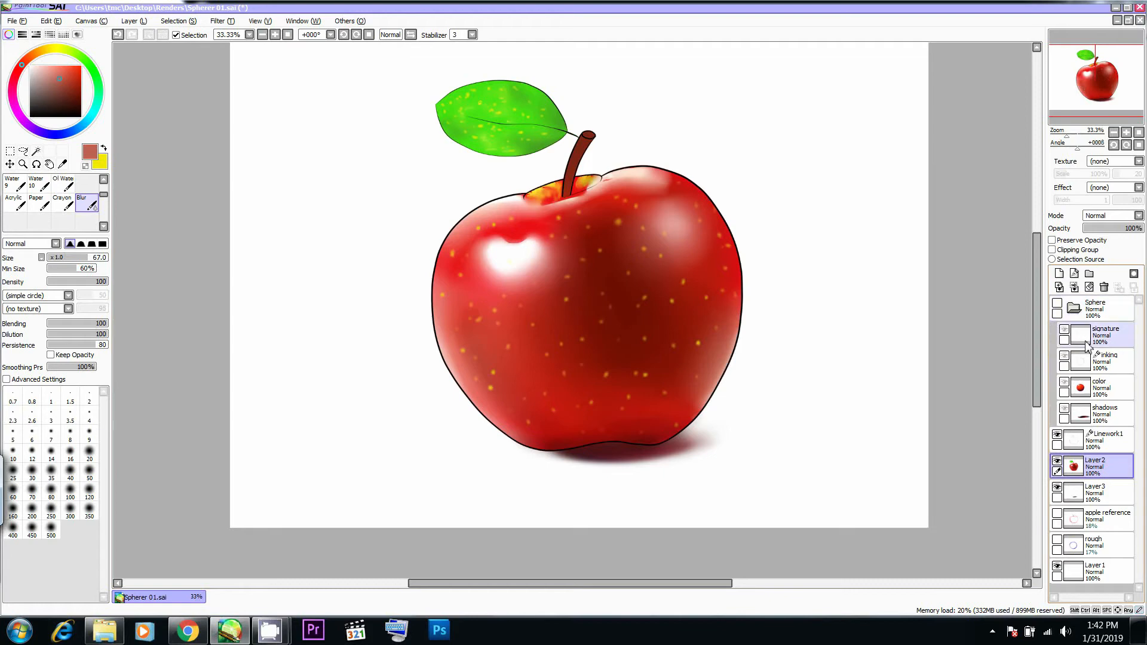
{"action": "left_click", "coordinate": [1094, 336]}
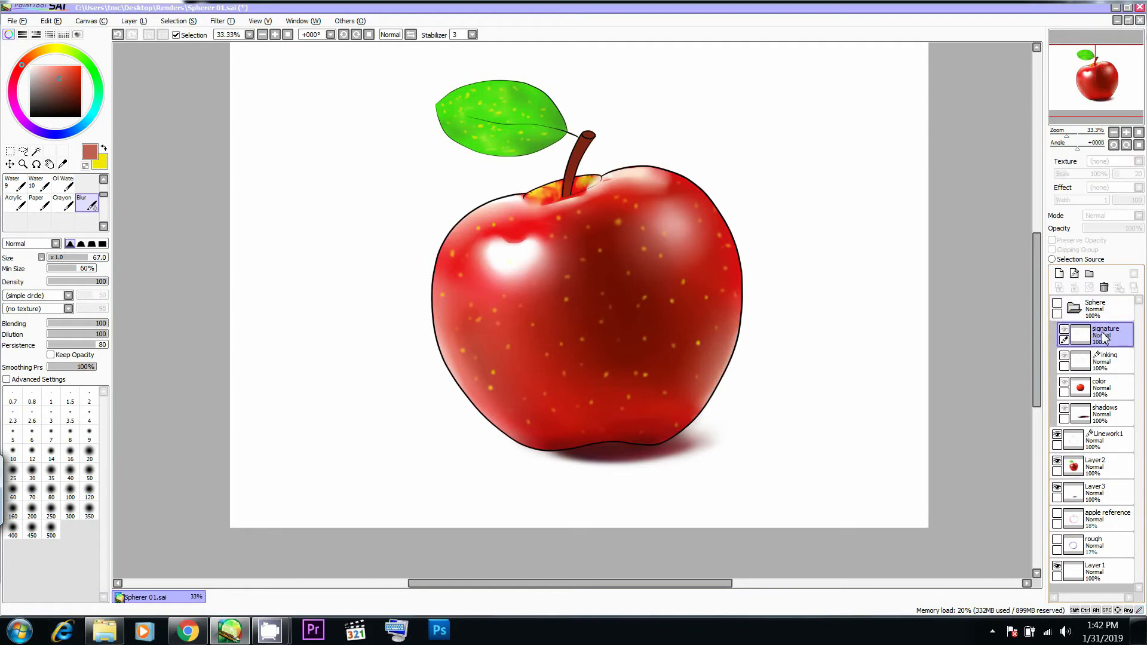
{"action": "key", "text": "ctrl"}
{"action": "left_click", "coordinate": [1097, 356], "text": "ctrl"}
{"action": "left_click", "coordinate": [1096, 343]}
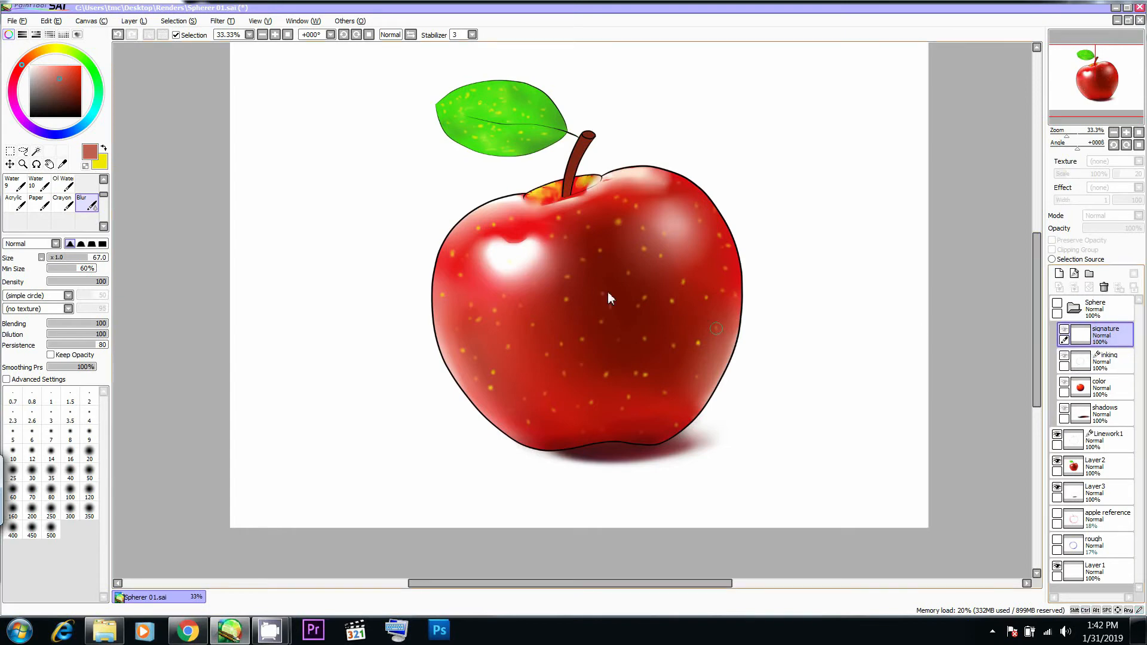
{"action": "left_click", "coordinate": [260, 20]}
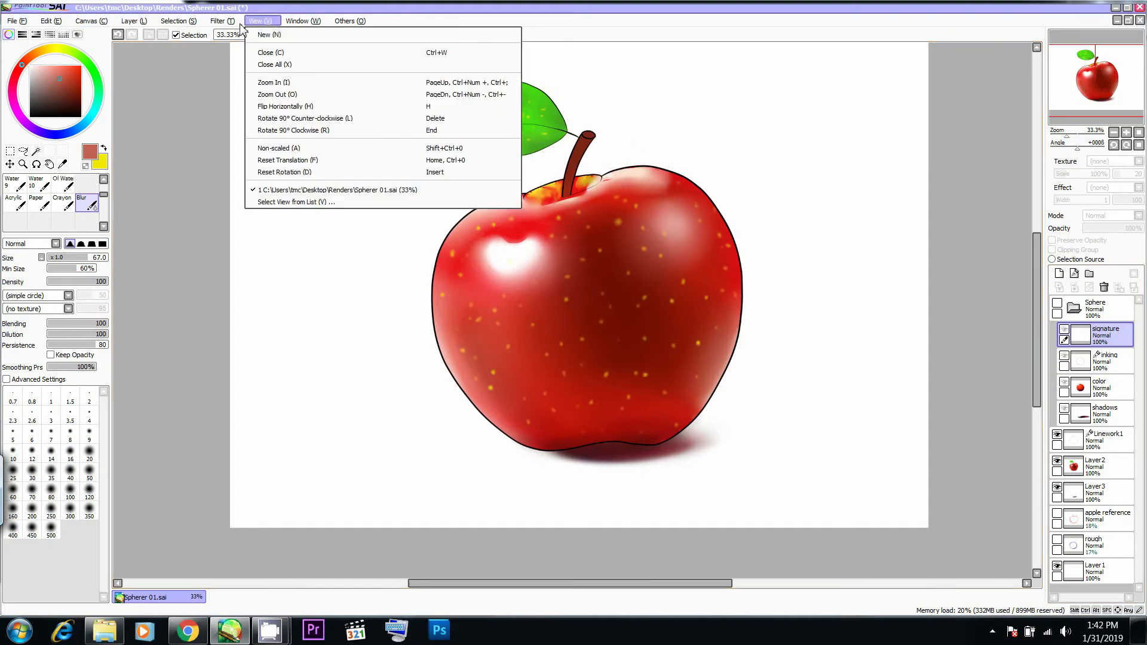
{"action": "mouse_move", "coordinate": [197, 29]}
{"action": "mouse_move", "coordinate": [135, 25]}
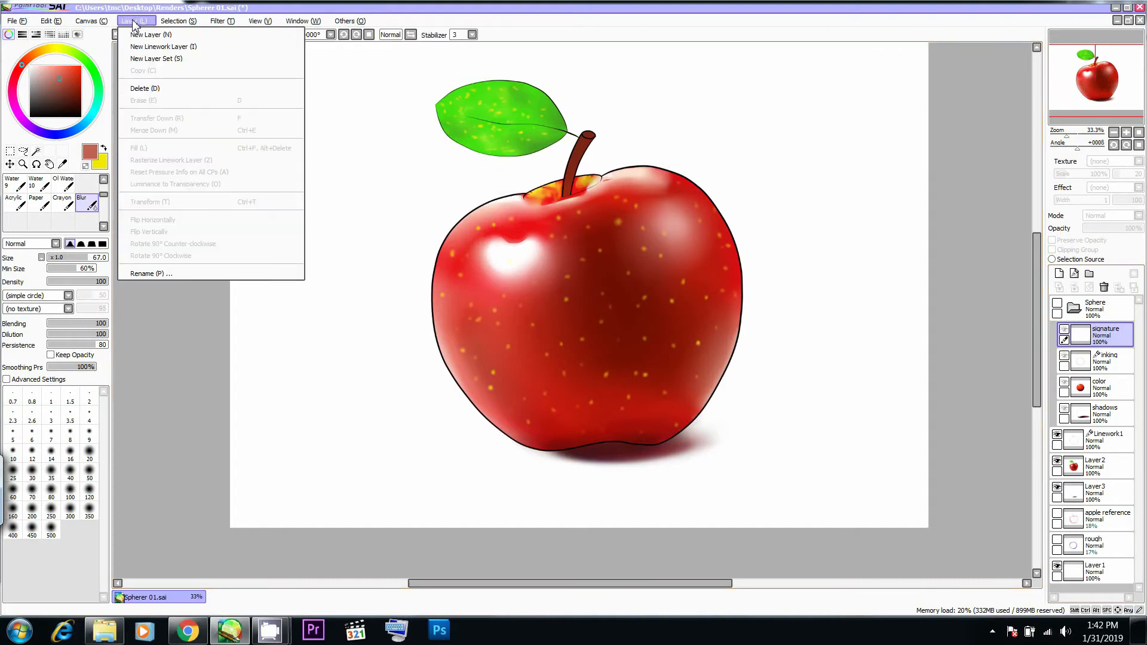
{"action": "left_click", "coordinate": [1057, 308]}
{"action": "left_click", "coordinate": [1058, 305]}
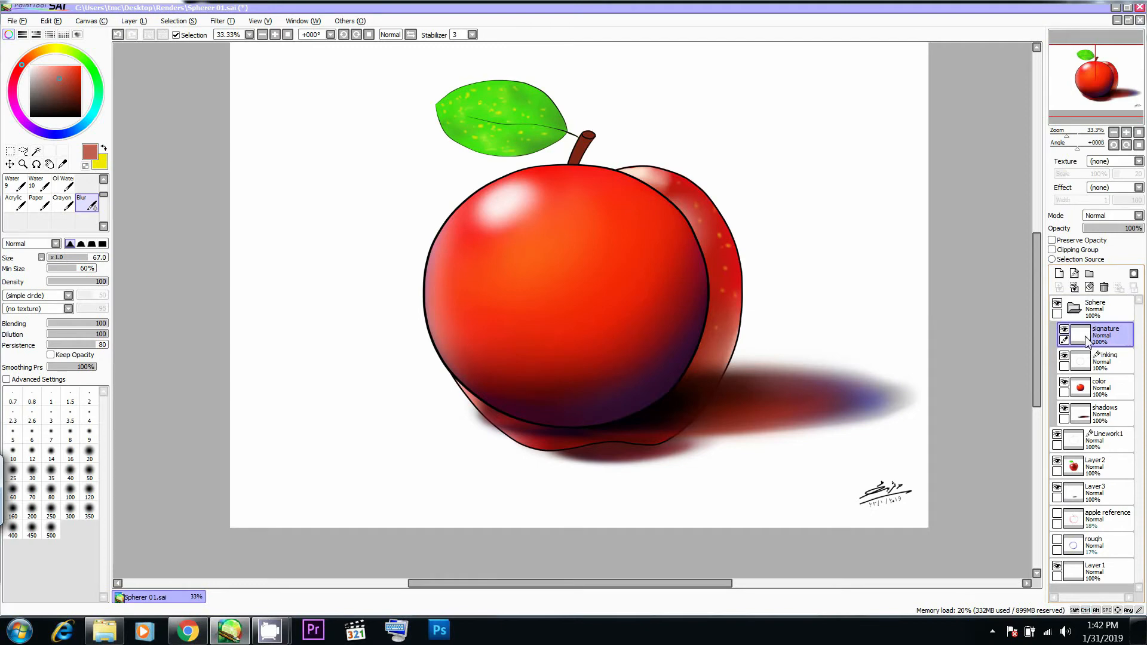
- Copy the signature layer, move the copy out of the Sphere folder to above Linework1, and collapse and hide the folder
{"action": "left_click", "coordinate": [212, 22]}
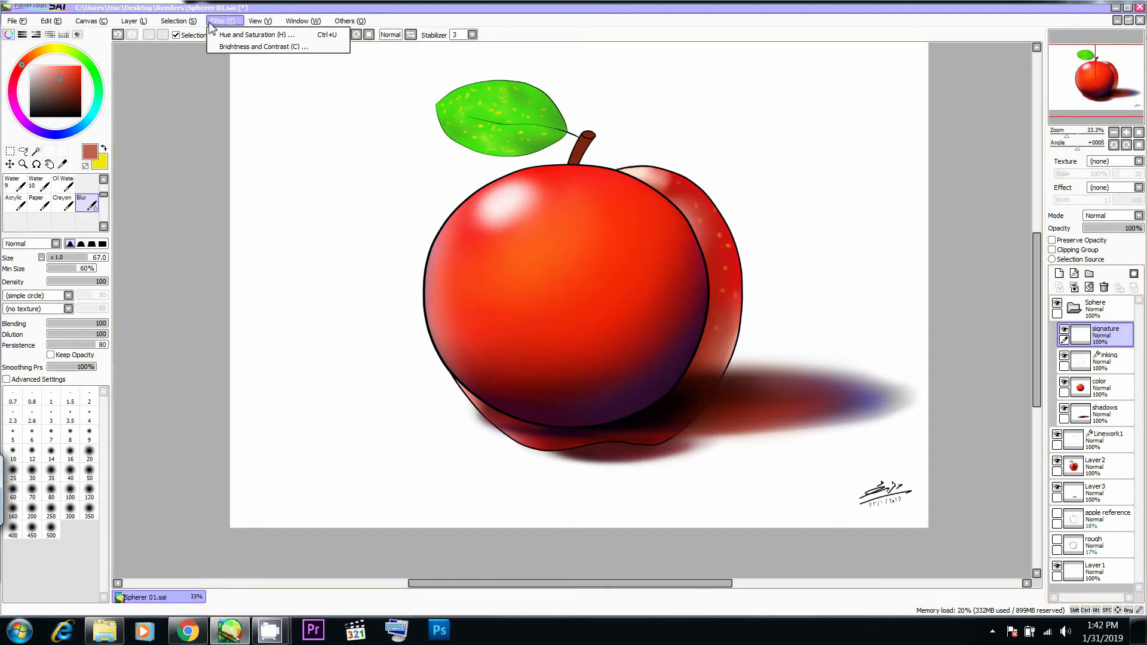
{"action": "mouse_move", "coordinate": [148, 28]}
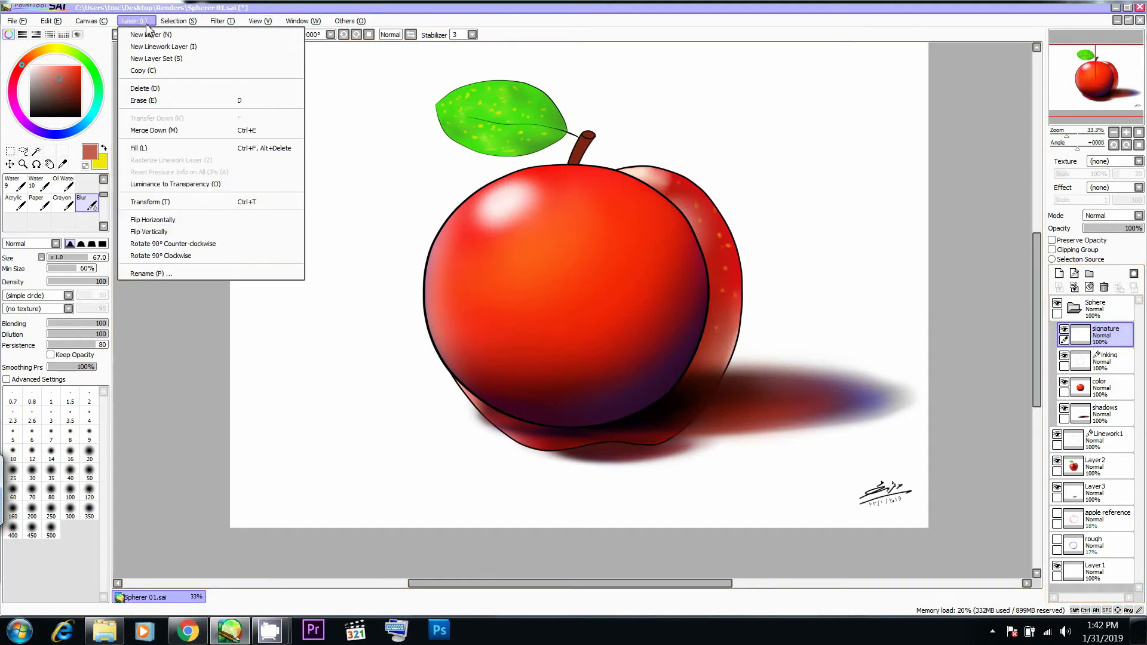
{"action": "left_click", "coordinate": [175, 72]}
{"action": "mouse_move", "coordinate": [1104, 348]}
{"action": "left_mouse_down"}
{"action": "mouse_move", "coordinate": [1101, 475]}
{"action": "mouse_move", "coordinate": [1101, 461]}
{"action": "left_mouse_up"}
{"action": "left_click", "coordinate": [1075, 310]}
{"action": "left_click", "coordinate": [1056, 304]}
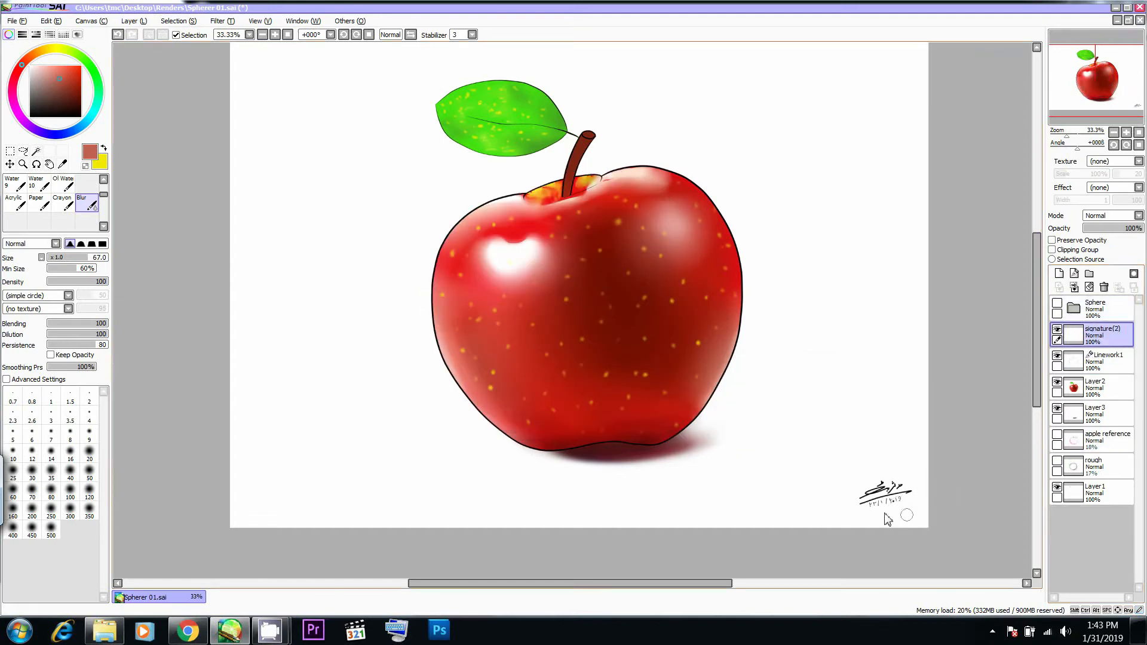
- Inspect the copied signature up close and switch the signature(2) layer's visibility off and on
{"action": "scroll", "coordinate": [912, 485], "scroll_direction": "up", "scroll_amount": 6}
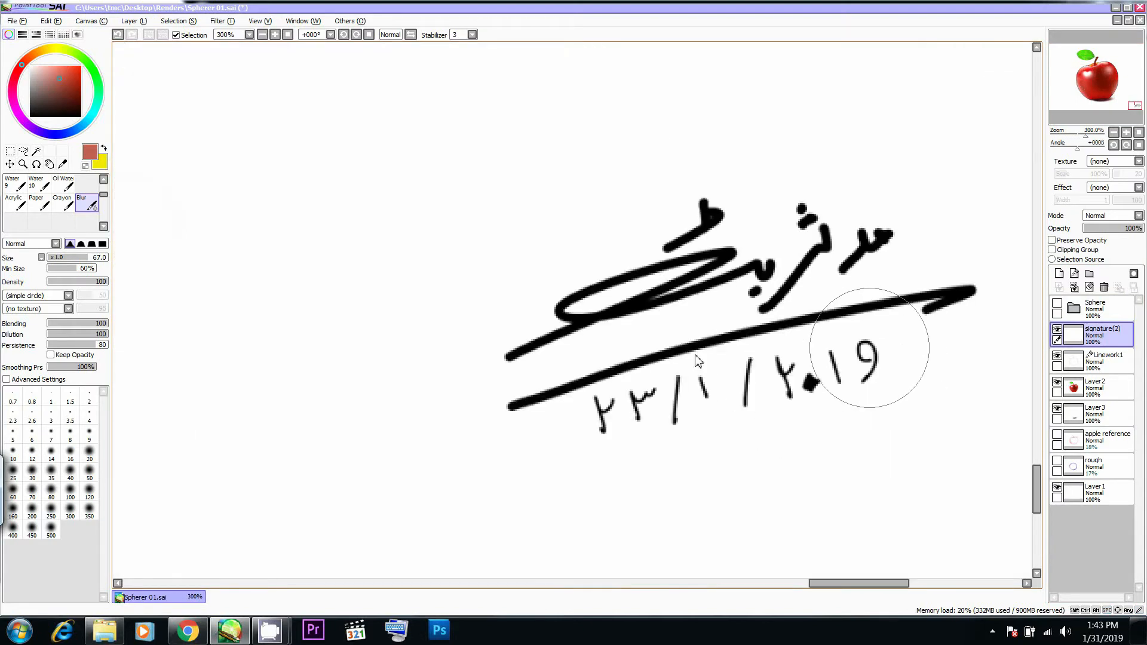
{"action": "key", "text": "e"}
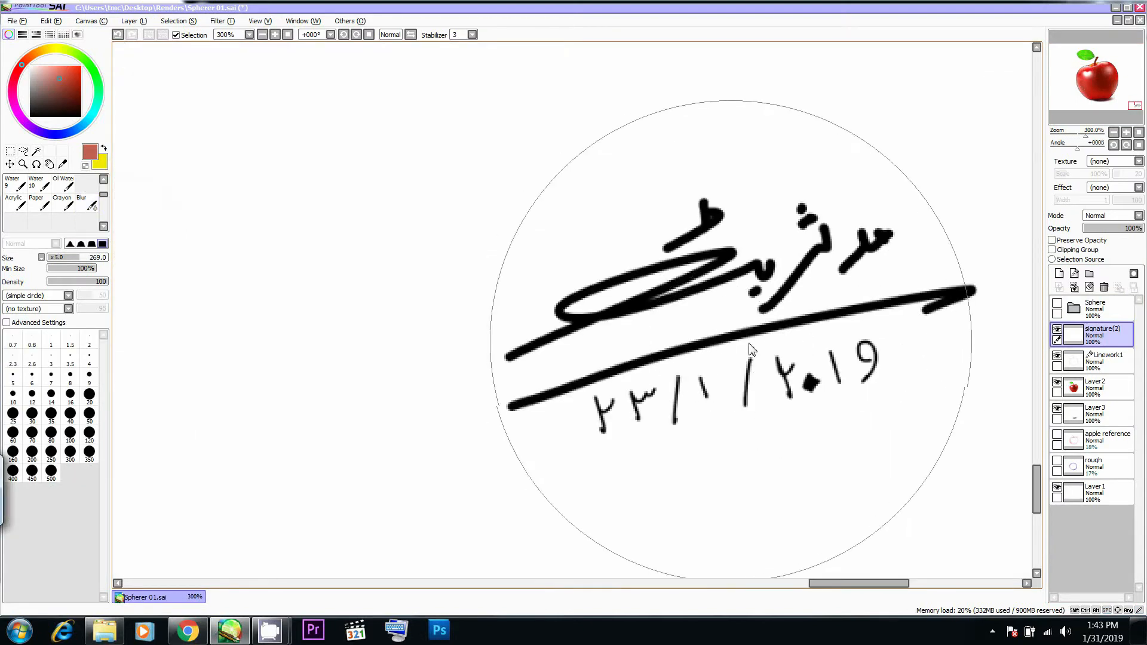
{"action": "left_click", "coordinate": [1057, 332]}
{"action": "left_click", "coordinate": [1057, 332]}
- Create a layer set named Apple 01 with the signature(2) layer inside it
{"action": "left_click", "coordinate": [1089, 273]}
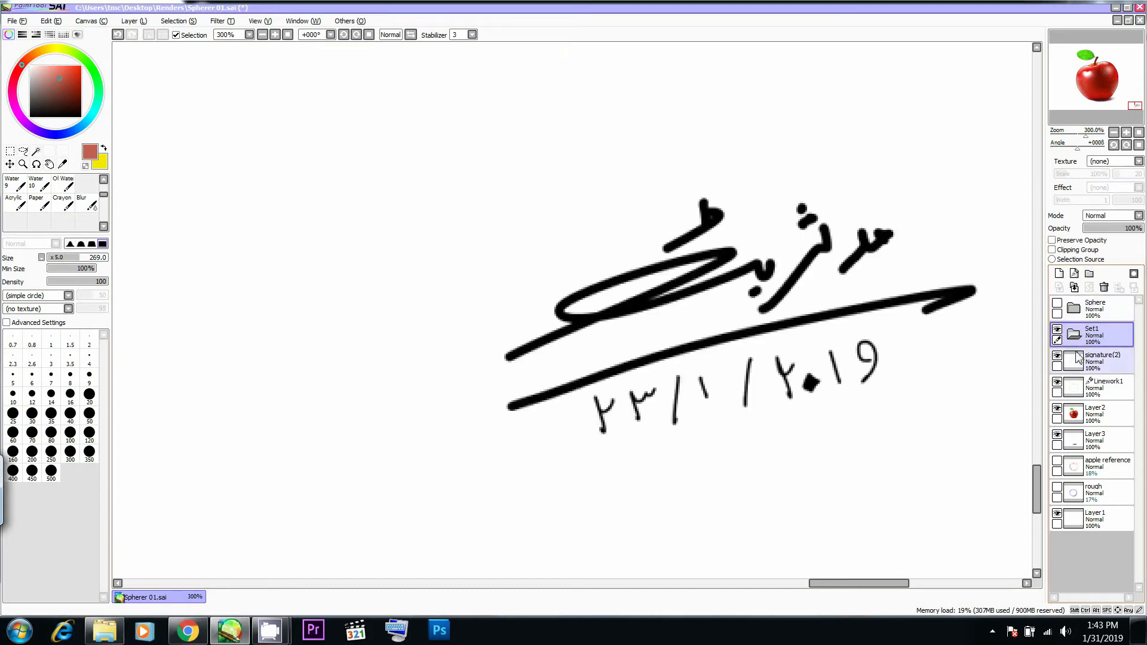
{"action": "left_click_drag", "start_coordinate": [1083, 367], "coordinate": [1095, 347]}
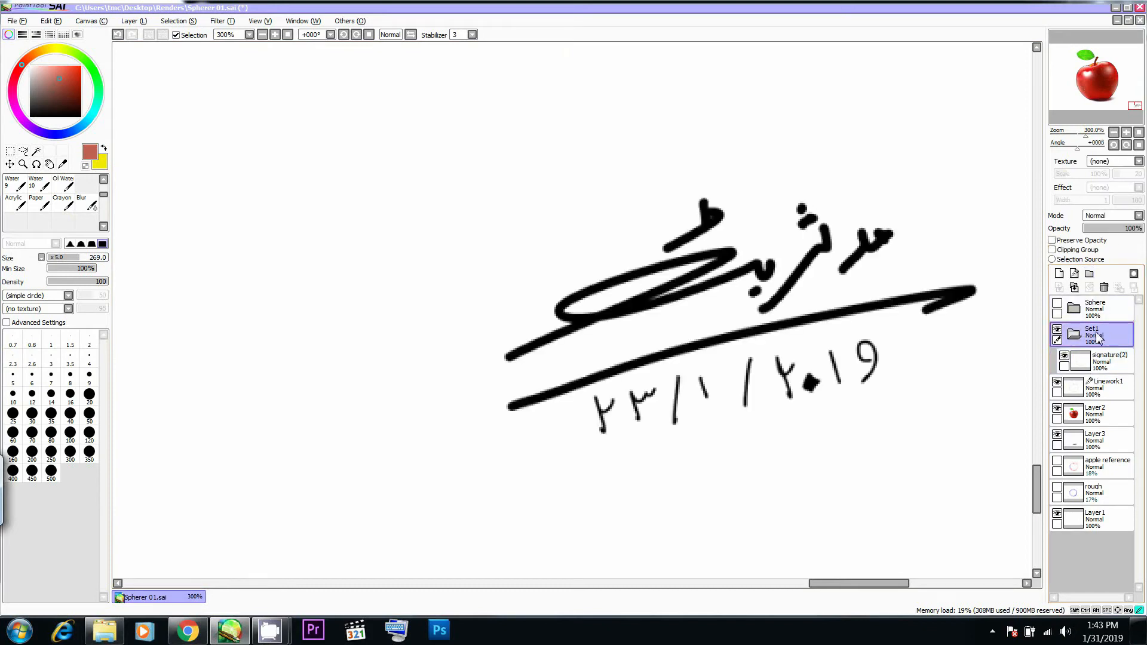
{"action": "double_click", "coordinate": [1098, 338]}
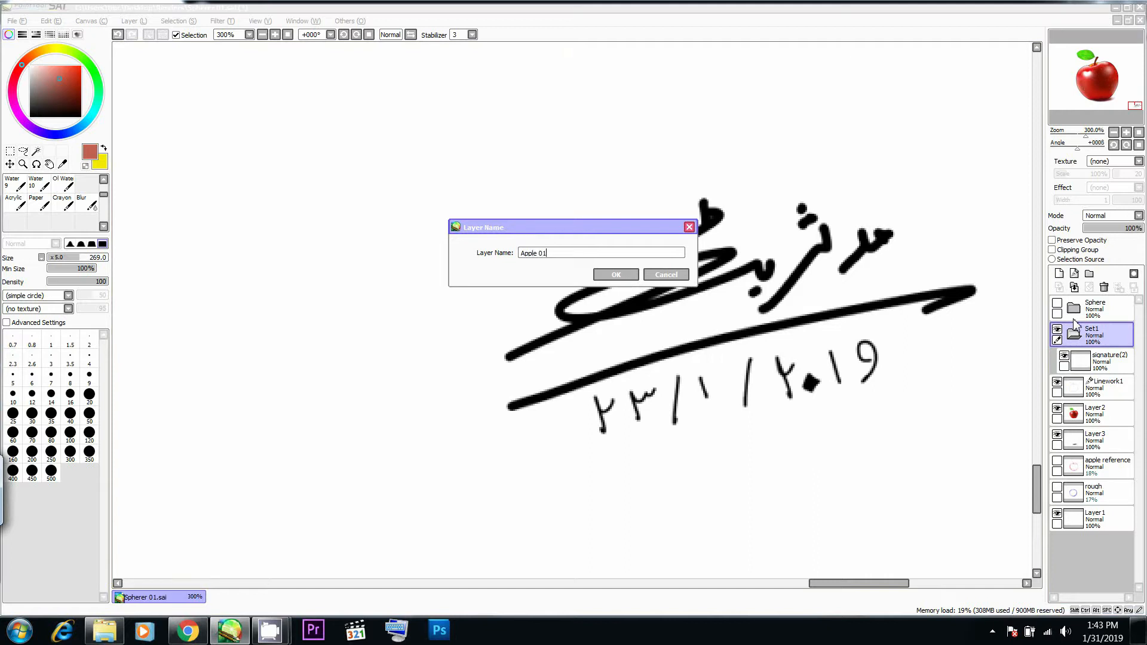
{"action": "left_click", "coordinate": [621, 276]}
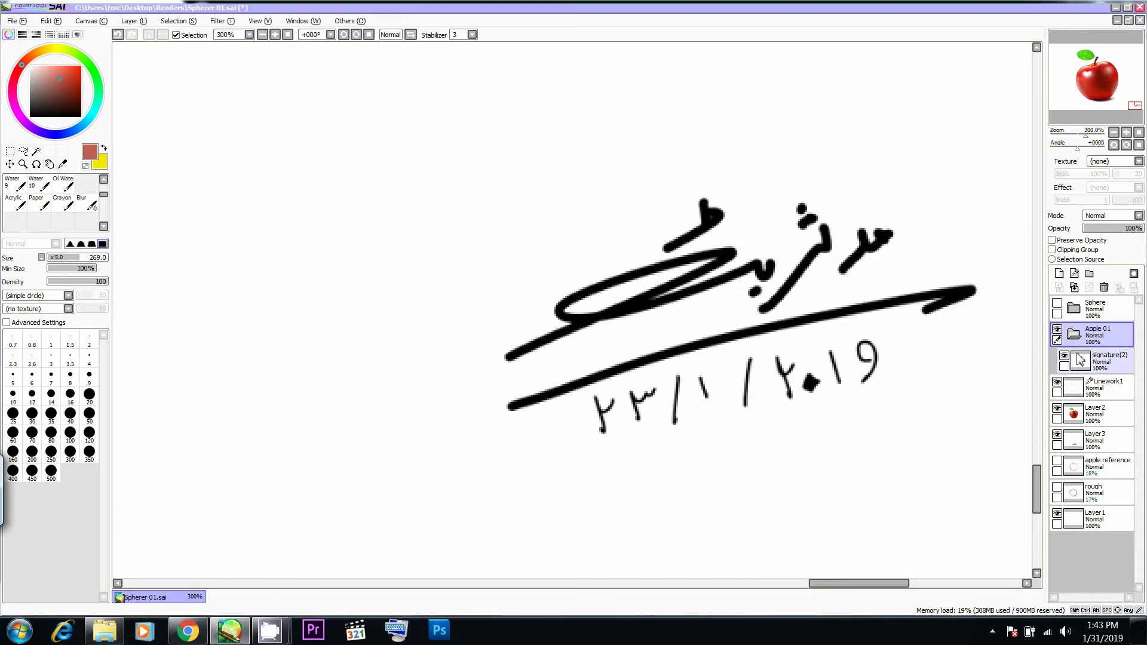
- Move Linework1, Layer2 and Layer3 into the Apple 01 folder below signature(2)
{"action": "left_click", "coordinate": [1070, 333]}
{"action": "left_click", "coordinate": [1057, 330]}
{"action": "left_click", "coordinate": [1058, 331]}
{"action": "left_click", "coordinate": [1072, 334]}
{"action": "left_click", "coordinate": [1085, 363]}
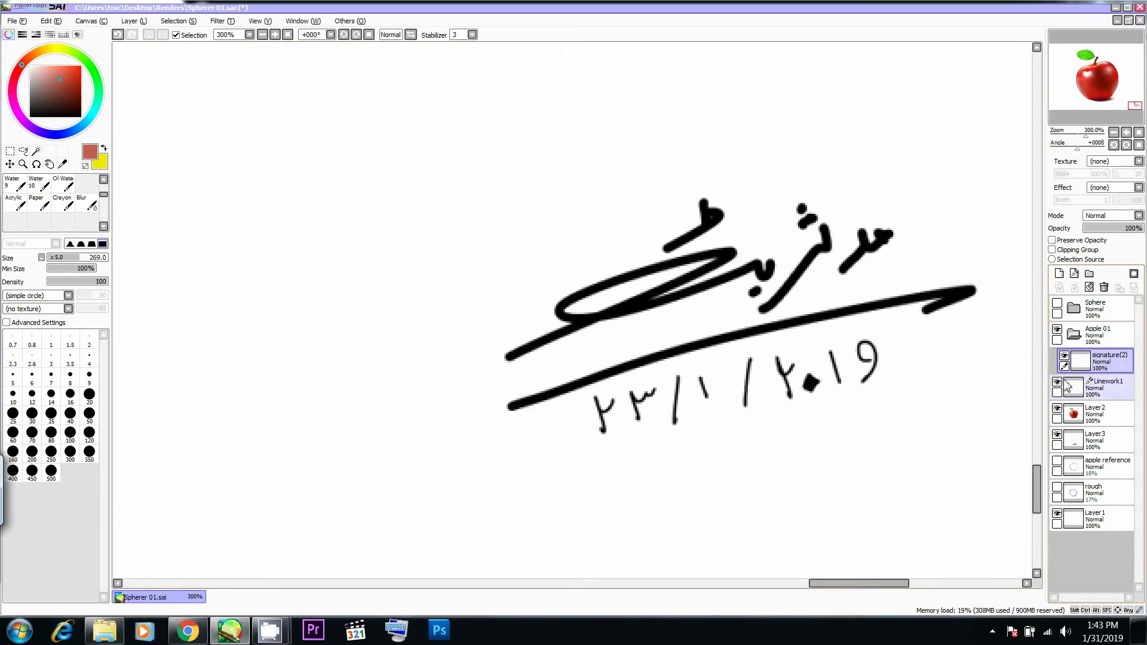
{"action": "left_click_drag", "start_coordinate": [1081, 386], "coordinate": [1082, 370]}
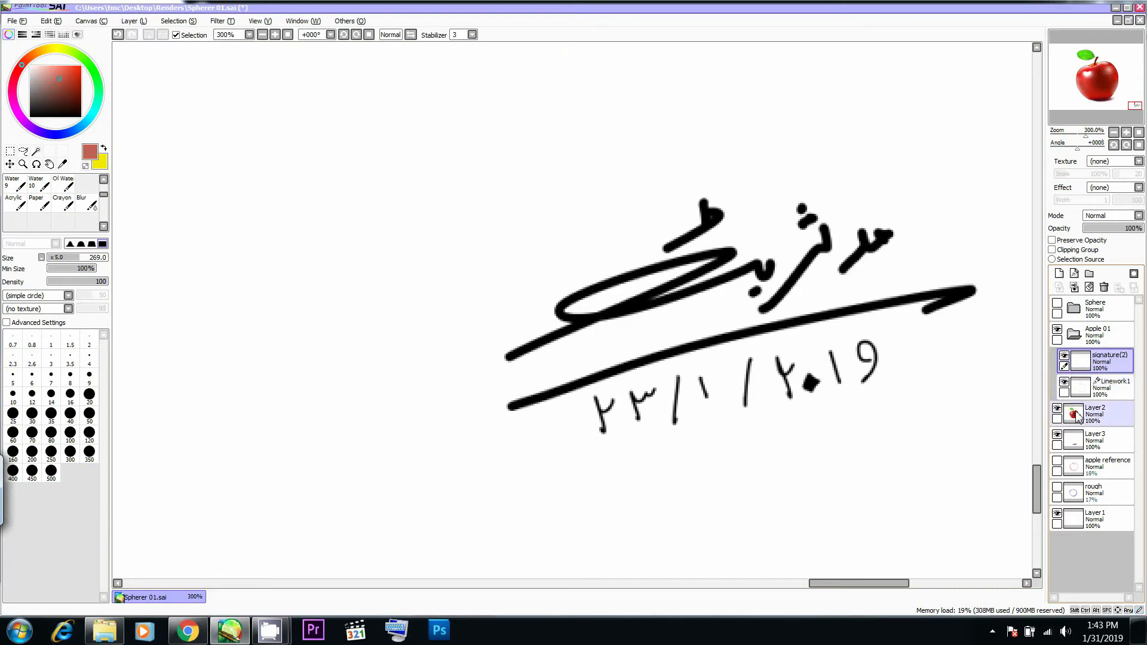
{"action": "left_click", "coordinate": [1072, 415]}
{"action": "left_click_drag", "start_coordinate": [1081, 405], "coordinate": [1082, 420]}
- Check the Apple 01 folder by switching its visibility off and on and collapsing and expanding it
{"action": "left_click", "coordinate": [1074, 335]}
{"action": "left_click", "coordinate": [1079, 337]}
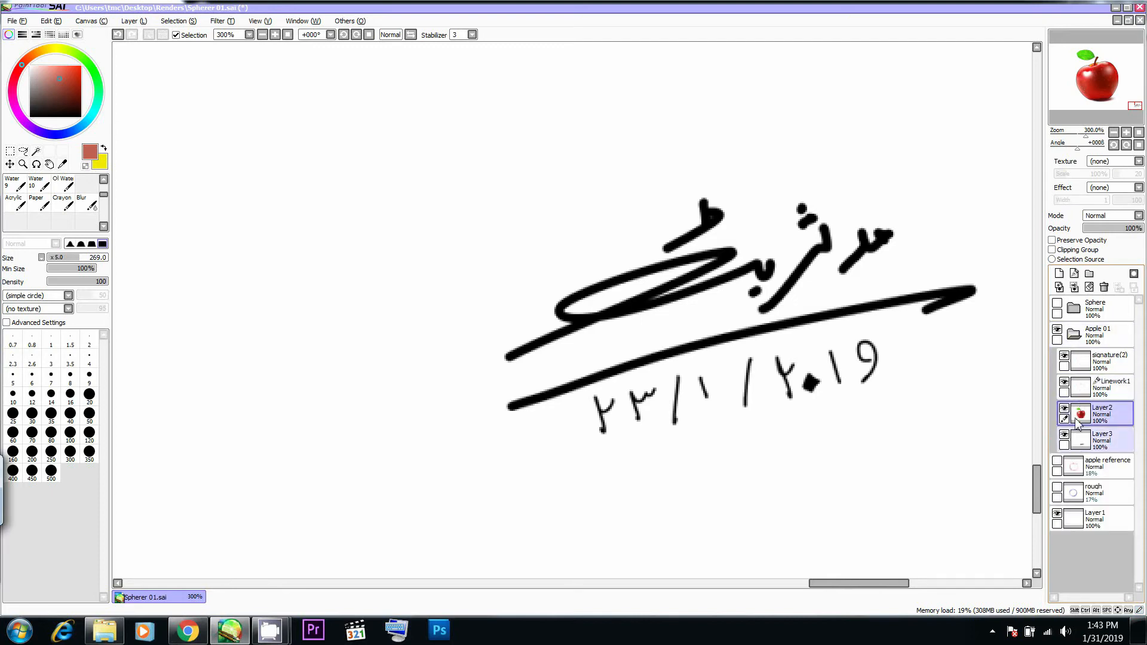
{"action": "left_click", "coordinate": [1057, 330]}
{"action": "left_click", "coordinate": [1057, 331]}
{"action": "left_click", "coordinate": [1075, 336]}
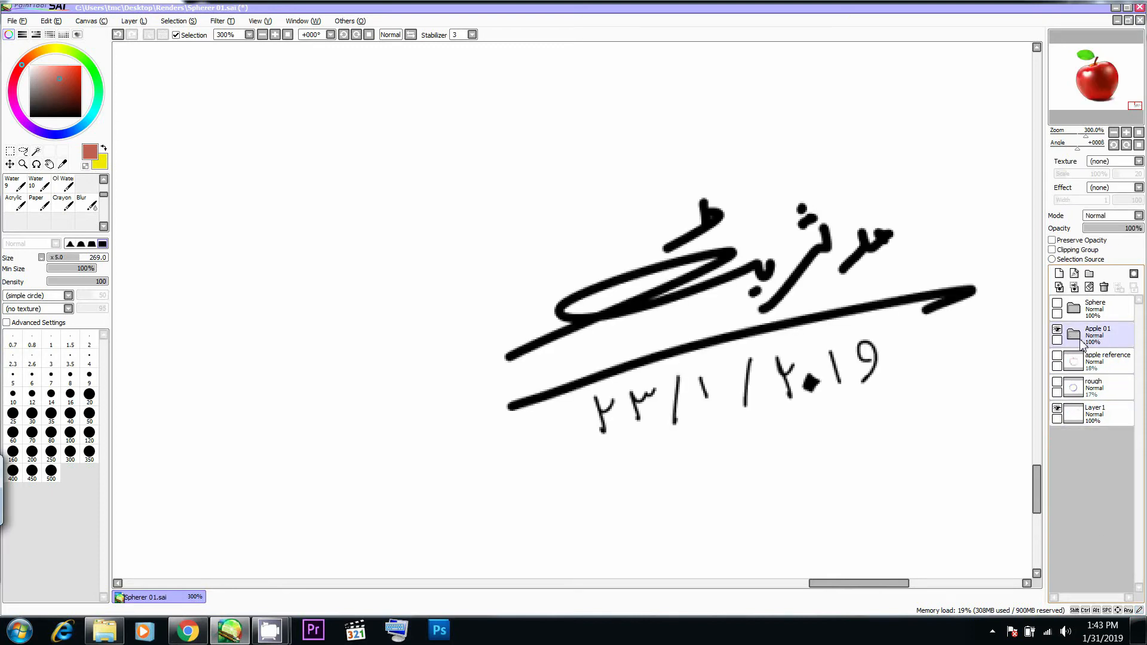
{"action": "left_click", "coordinate": [1075, 335]}
- Erase the handwritten date beneath the signature on the signature(2) layer using a small eraser
{"action": "left_click", "coordinate": [1102, 362]}
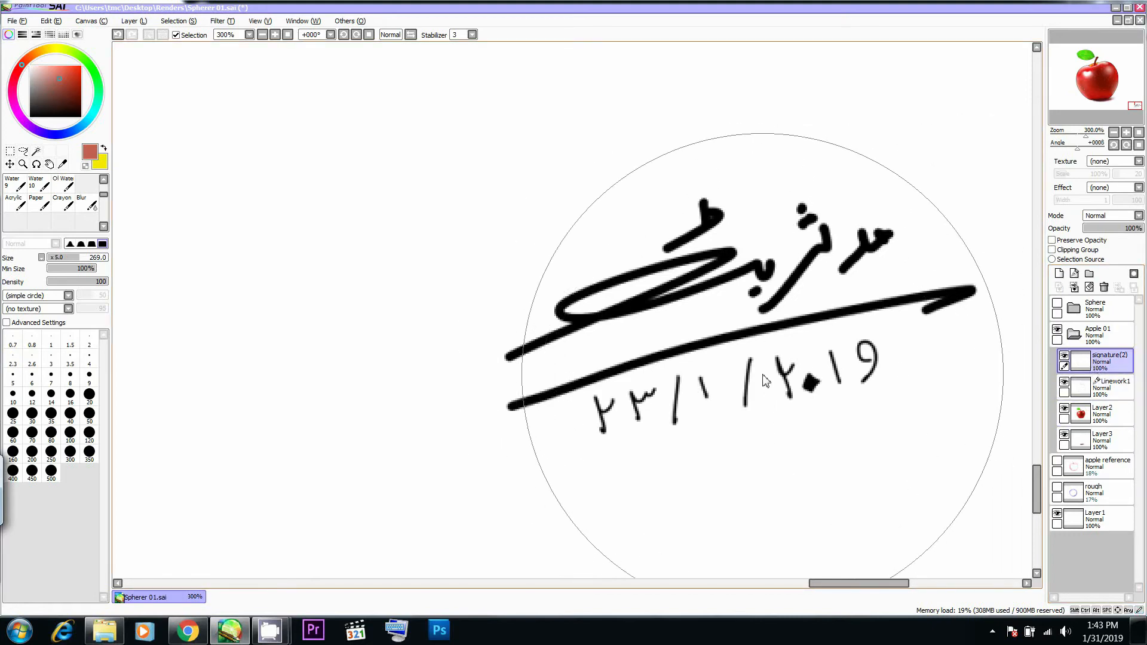
{"action": "key", "text": "b"}
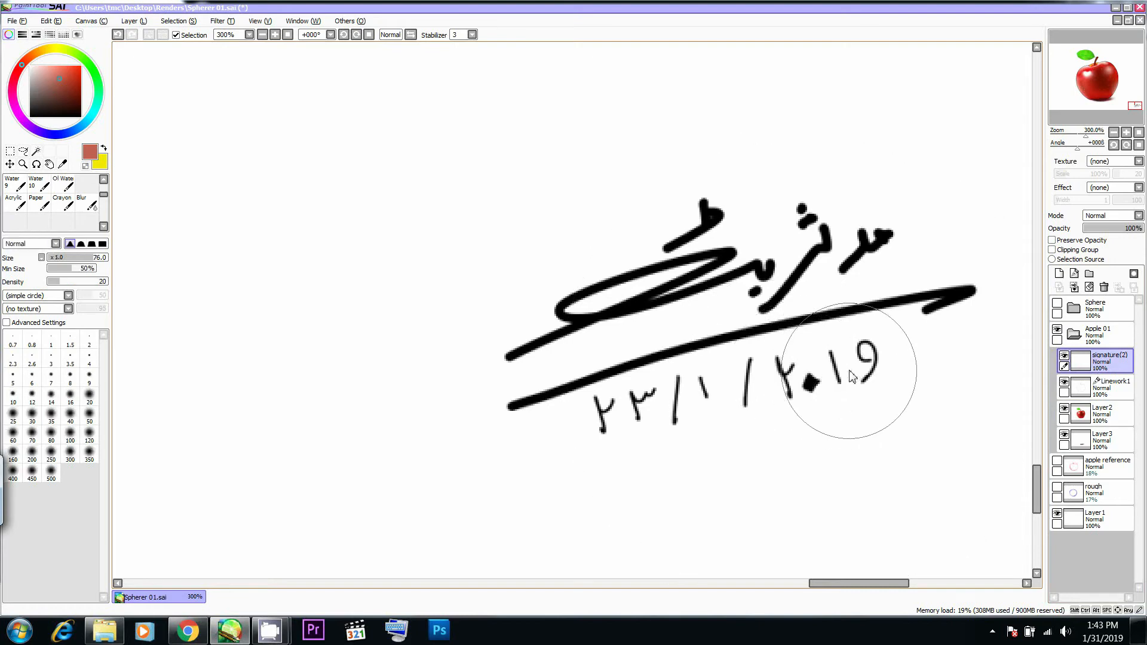
{"action": "key", "text": "e"}
{"action": "left_click_drag", "start_coordinate": [866, 362], "coordinate": [828, 362]}
{"action": "mouse_move", "coordinate": [871, 358]}
{"action": "left_mouse_down"}
{"action": "mouse_move", "coordinate": [858, 390]}
{"action": "mouse_move", "coordinate": [866, 357]}
{"action": "mouse_move", "coordinate": [853, 351]}
{"action": "mouse_move", "coordinate": [835, 396]}
{"action": "mouse_move", "coordinate": [829, 380]}
{"action": "mouse_move", "coordinate": [774, 391]}
{"action": "mouse_move", "coordinate": [790, 383]}
{"action": "mouse_move", "coordinate": [760, 382]}
{"action": "mouse_move", "coordinate": [749, 365]}
{"action": "mouse_move", "coordinate": [752, 378]}
{"action": "mouse_move", "coordinate": [705, 375]}
{"action": "mouse_move", "coordinate": [710, 405]}
{"action": "mouse_move", "coordinate": [675, 392]}
{"action": "mouse_move", "coordinate": [649, 400]}
{"action": "left_mouse_up"}
{"action": "key", "text": "ctrl+z"}
{"action": "key", "text": "ctrl+z"}
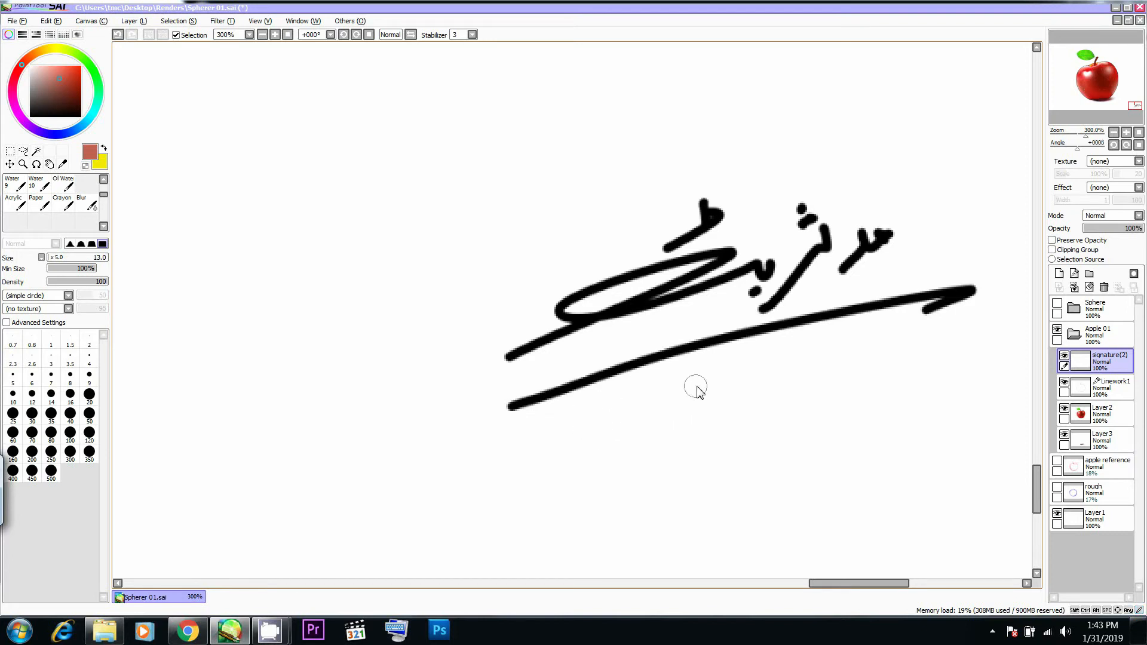
- Switch to a hard-edged pen in black and set its size to 10 for writing beneath the signature
{"action": "key", "text": "b"}
{"action": "key", "text": "n"}
{"action": "left_click_drag", "start_coordinate": [625, 392], "coordinate": [620, 405], "text": "ctrl+alt"}
{"action": "left_click_drag", "start_coordinate": [67, 86], "coordinate": [9, 153]}
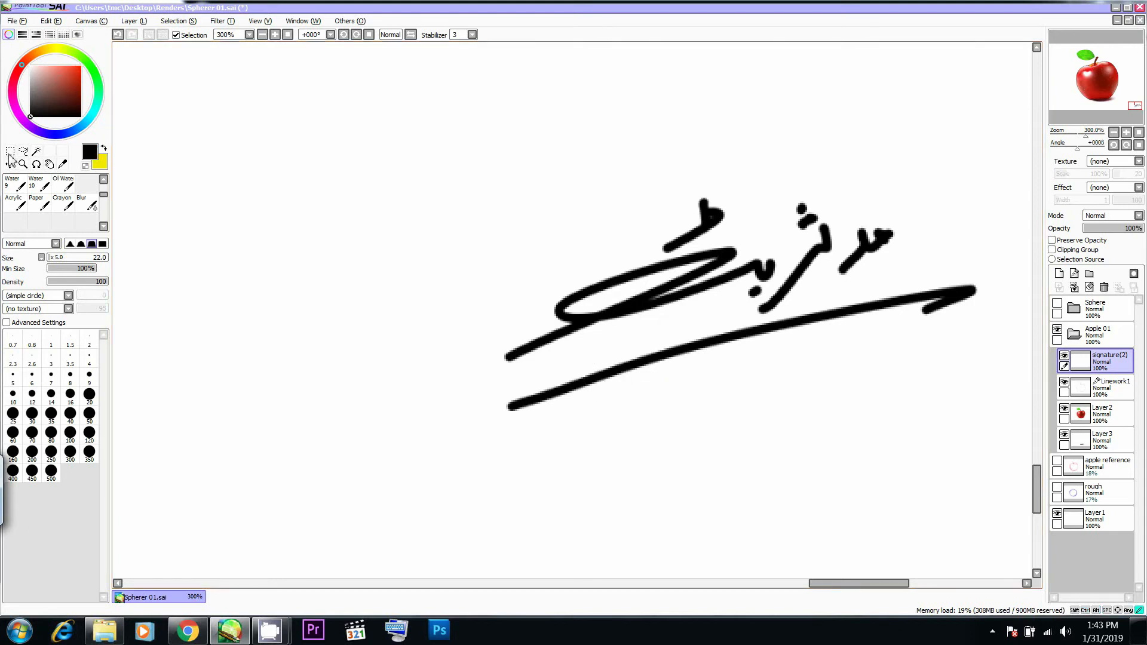
{"action": "left_click_drag", "start_coordinate": [648, 397], "coordinate": [589, 409], "text": "ctrl+alt"}
{"action": "left_click", "coordinate": [577, 389], "text": "alt"}
{"action": "left_click", "coordinate": [576, 386], "text": "alt"}
{"action": "key", "text": "bracketright"}
{"action": "key", "text": "bracketright"}
{"action": "key", "text": "bracketright"}
{"action": "key", "text": "bracketright"}
{"action": "key", "text": "bracketright"}
{"action": "key", "text": "bracketright"}
{"action": "key", "text": "bracketright"}
{"action": "key", "text": "bracketright"}
{"action": "key", "text": "bracketright"}
{"action": "key", "text": "bracketright"}
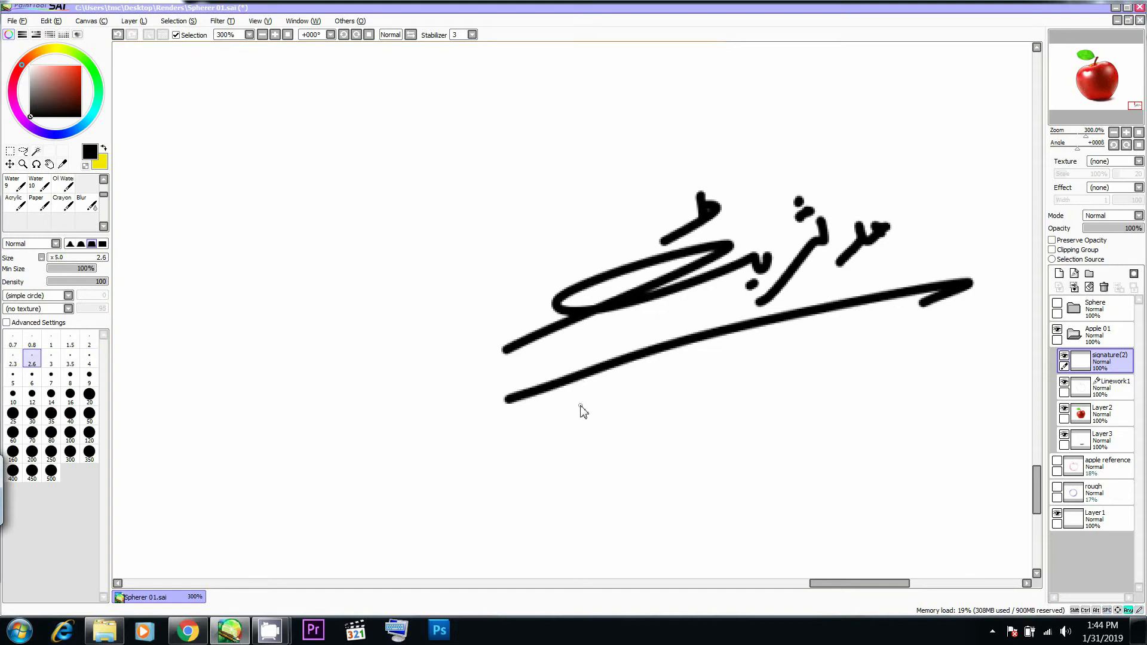
{"action": "key", "text": "bracketright"}
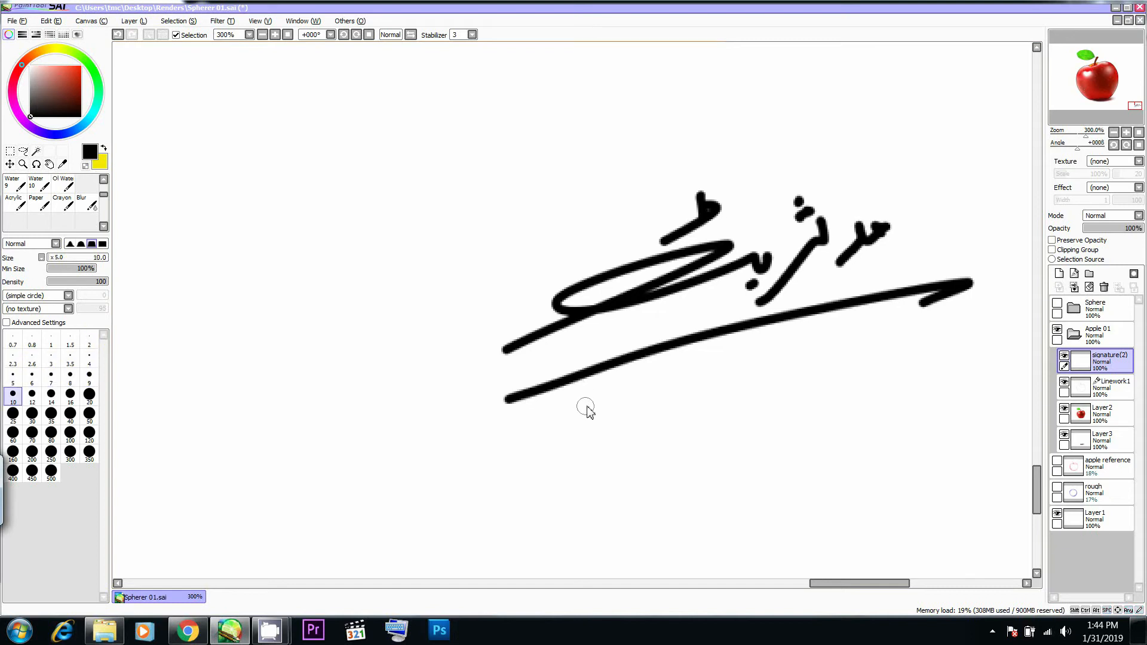
- Try to write the first digit of a new date beneath the signature at pen size 6, undoing each attempt
{"action": "left_click_drag", "start_coordinate": [586, 410], "coordinate": [584, 381]}
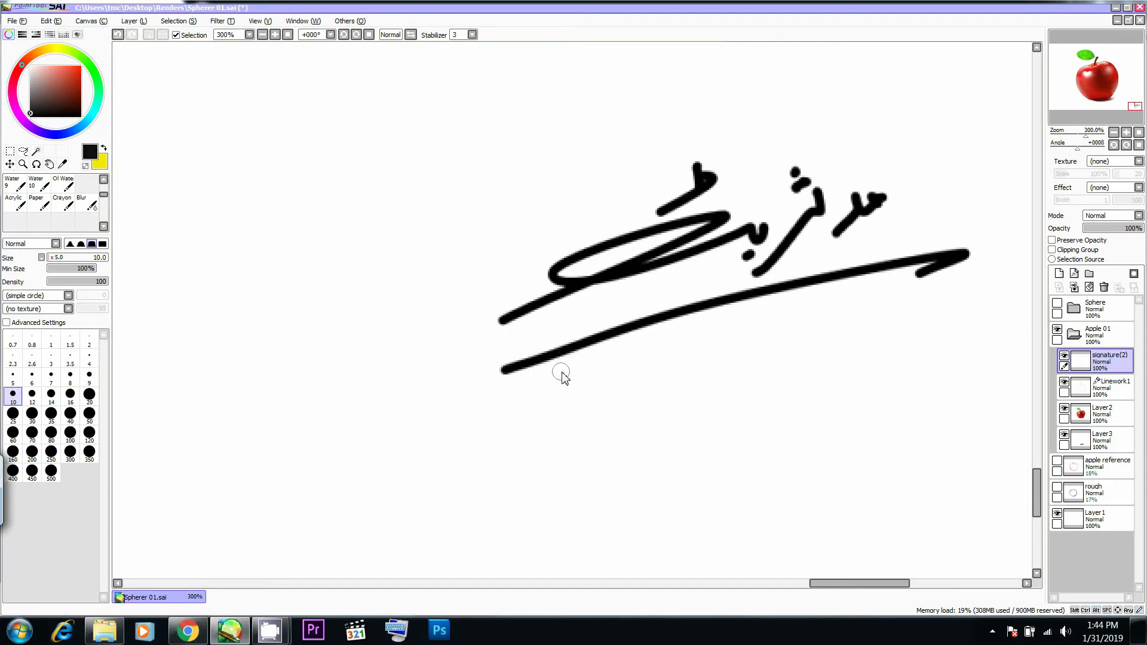
{"action": "key", "text": "bracketleft"}
{"action": "key", "text": "bracketleft"}
{"action": "key", "text": "bracketleft"}
{"action": "key", "text": "bracketleft"}
{"action": "key", "text": "bracketleft"}
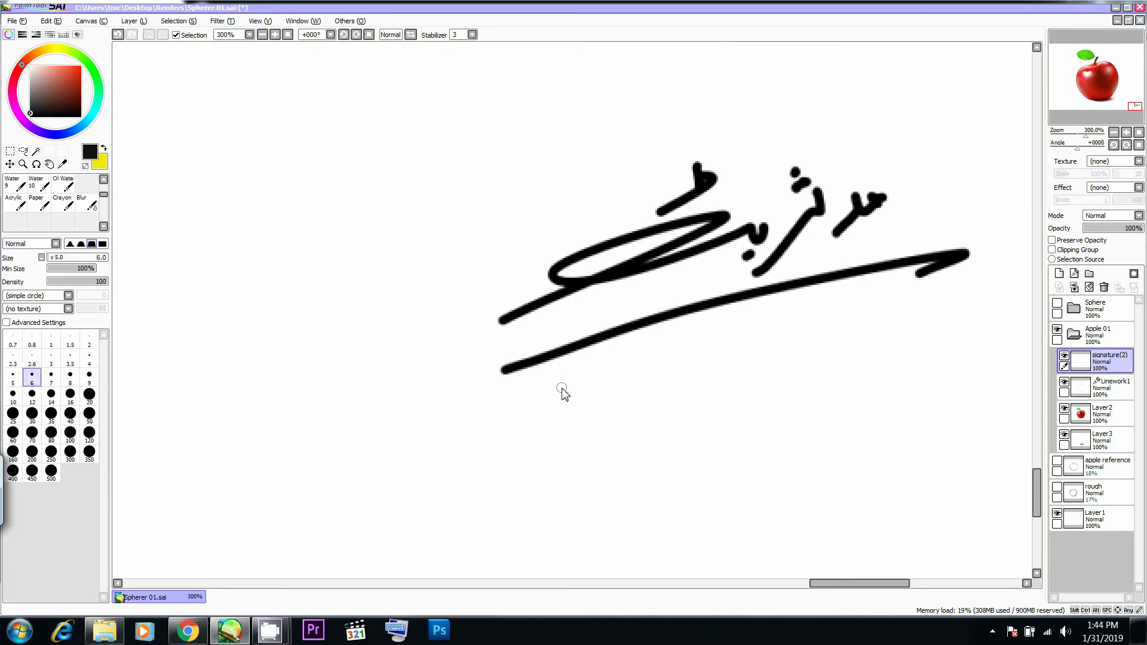
{"action": "key", "text": "bracketright"}
{"action": "key", "text": "bracketright"}
{"action": "key", "text": "bracketleft"}
{"action": "mouse_move", "coordinate": [574, 369]}
{"action": "left_mouse_down"}
{"action": "mouse_move", "coordinate": [533, 367]}
{"action": "mouse_move", "coordinate": [538, 415]}
{"action": "mouse_move", "coordinate": [553, 427]}
{"action": "left_mouse_up"}
{"action": "key", "text": "ctrl+z"}
{"action": "key", "text": "ctrl+z"}
{"action": "left_click_drag", "start_coordinate": [539, 378], "coordinate": [554, 435]}
{"action": "key", "text": "ctrl+z"}
{"action": "key", "text": "ctrl+z"}
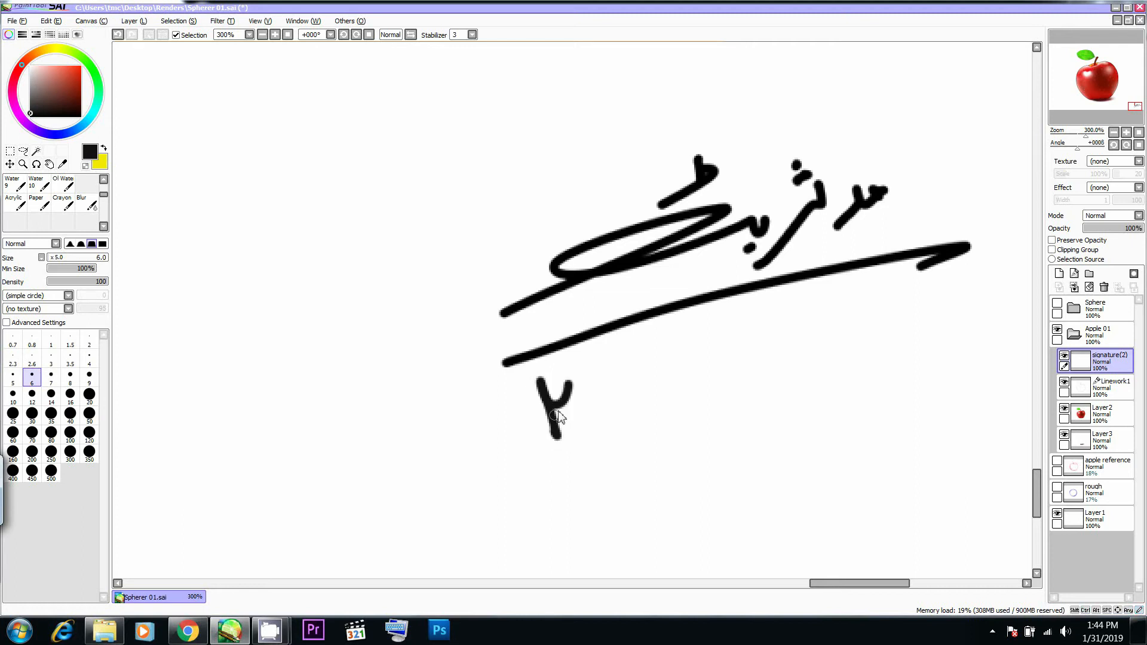
{"action": "key", "text": "ctrl+z"}
{"action": "left_click_drag", "start_coordinate": [571, 388], "coordinate": [554, 425]}
{"action": "key", "text": "ctrl+z"}
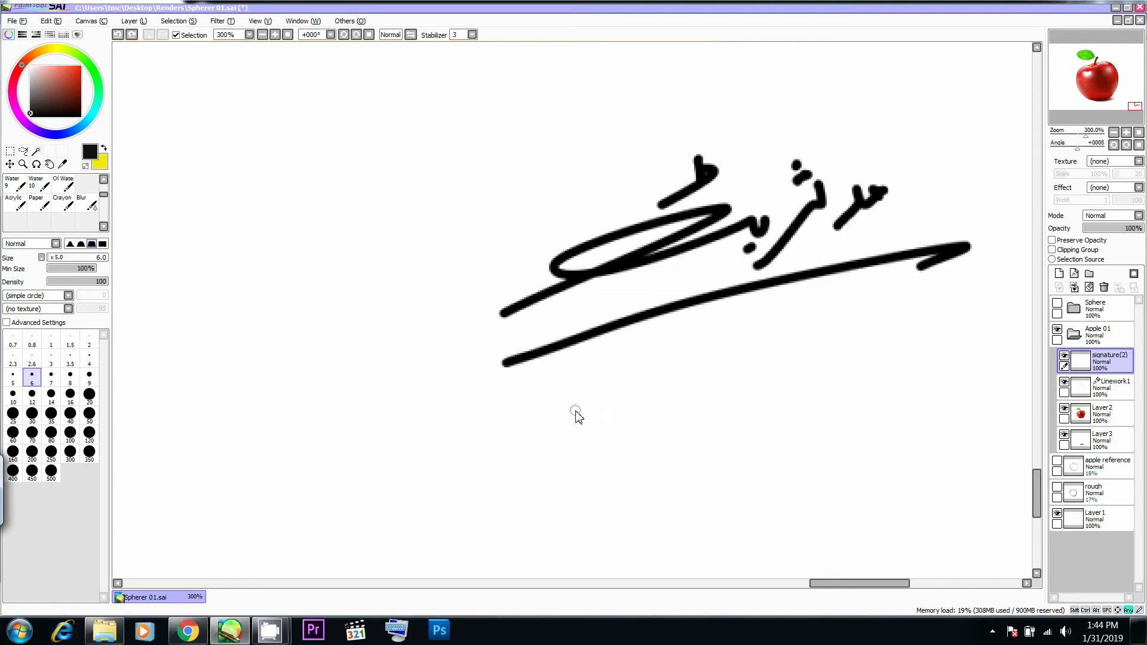
- Set the pen size to 4 and try a stroke of the date beneath the signature, undoing it
{"action": "key", "text": "bracketleft"}
{"action": "key", "text": "bracketleft"}
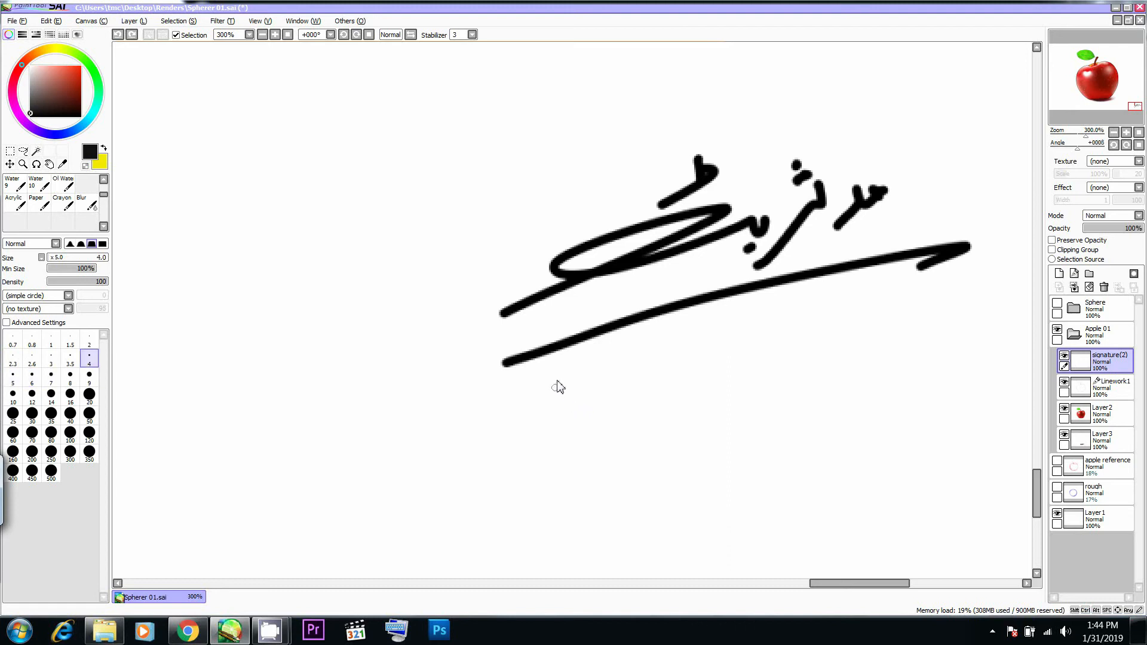
{"action": "left_click_drag", "start_coordinate": [558, 397], "coordinate": [561, 435]}
{"action": "key", "text": "ctrl+z"}
- Try to write the first digits of the new date beneath the signature at pen size 4, undoing the strokes
{"action": "left_click_drag", "start_coordinate": [548, 376], "coordinate": [563, 427]}
{"action": "mouse_move", "coordinate": [638, 383]}
{"action": "left_mouse_down"}
{"action": "mouse_move", "coordinate": [572, 379]}
{"action": "mouse_move", "coordinate": [475, 427]}
{"action": "left_mouse_up"}
{"action": "key", "text": "ctrl+z"}
{"action": "key", "text": "ctrl+z"}
{"action": "key", "text": "ctrl+z"}
{"action": "mouse_move", "coordinate": [481, 383]}
{"action": "left_mouse_down"}
{"action": "mouse_move", "coordinate": [472, 425]}
{"action": "mouse_move", "coordinate": [506, 375]}
{"action": "left_mouse_up"}
{"action": "key", "text": "ctrl+z"}
{"action": "key", "text": "ctrl+z"}
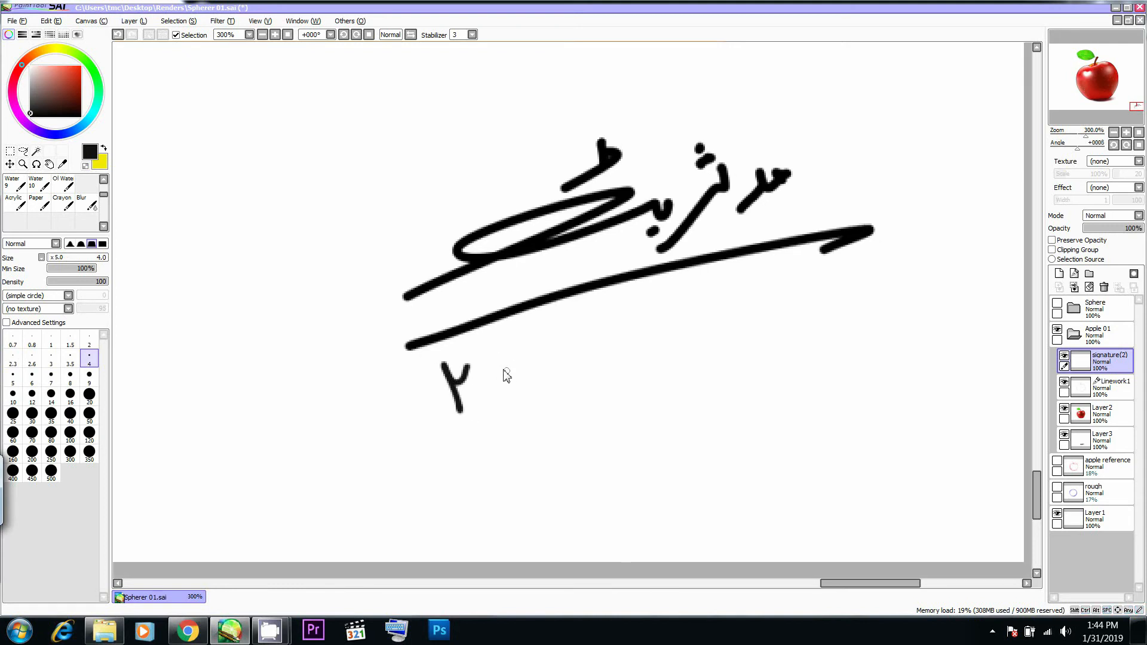
{"action": "key", "text": "ctrl+z"}
- Handwrite the date 31-1-2019 in Urdu numerals beneath the signature's underline, redoing any badly shaped digit
{"action": "key", "text": "ctrl+z"}
{"action": "key", "text": "ctrl+z"}
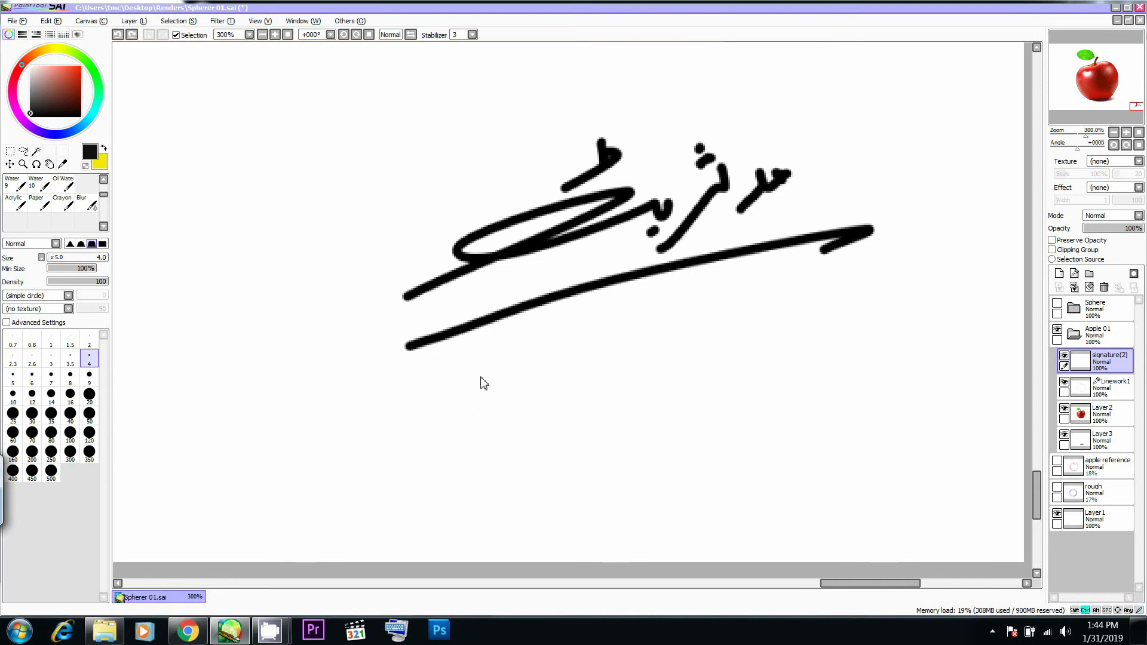
{"action": "mouse_move", "coordinate": [470, 370]}
{"action": "left_mouse_down"}
{"action": "mouse_move", "coordinate": [450, 384]}
{"action": "mouse_move", "coordinate": [451, 418]}
{"action": "left_mouse_up"}
{"action": "left_click_drag", "start_coordinate": [491, 363], "coordinate": [506, 409]}
{"action": "key", "text": "ctrl+z"}
{"action": "left_click_drag", "start_coordinate": [492, 360], "coordinate": [504, 399]}
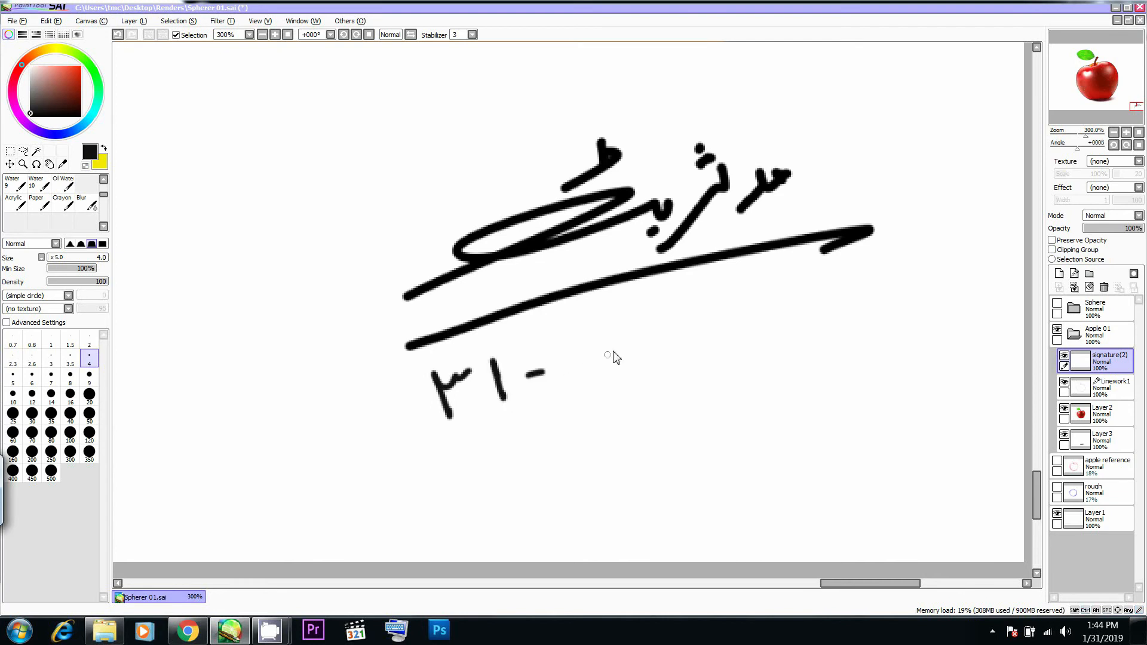
{"action": "left_click_drag", "start_coordinate": [569, 353], "coordinate": [577, 380]}
{"action": "key", "text": "ctrl+z"}
{"action": "mouse_move", "coordinate": [622, 325]}
{"action": "left_mouse_down"}
{"action": "mouse_move", "coordinate": [647, 326]}
{"action": "mouse_move", "coordinate": [640, 368]}
{"action": "left_mouse_up"}
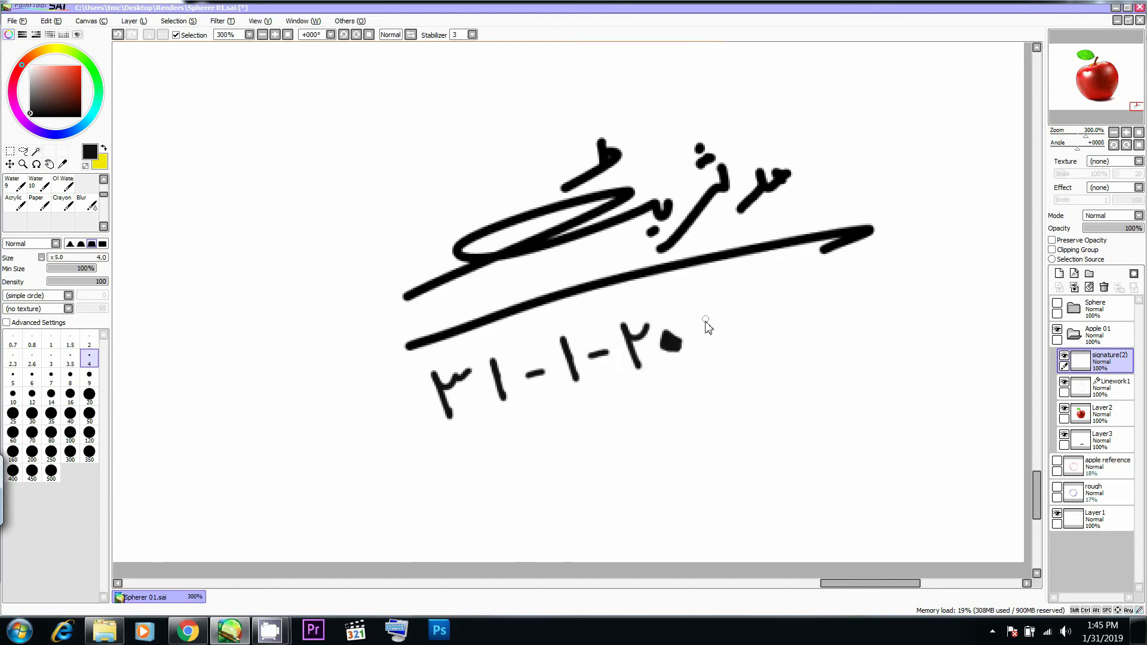
{"action": "mouse_move", "coordinate": [702, 302]}
{"action": "left_mouse_down"}
{"action": "mouse_move", "coordinate": [712, 338]}
{"action": "mouse_move", "coordinate": [742, 341]}
{"action": "left_mouse_up"}
- Save the signed drawing and export it as a JPEG named Apple 01 in the Renders folder
{"action": "scroll", "coordinate": [751, 297], "scroll_direction": "down", "scroll_amount": 5}
{"action": "left_click_drag", "start_coordinate": [489, 140], "coordinate": [641, 328]}
{"action": "scroll", "coordinate": [641, 328], "scroll_direction": "down", "scroll_amount": 1}
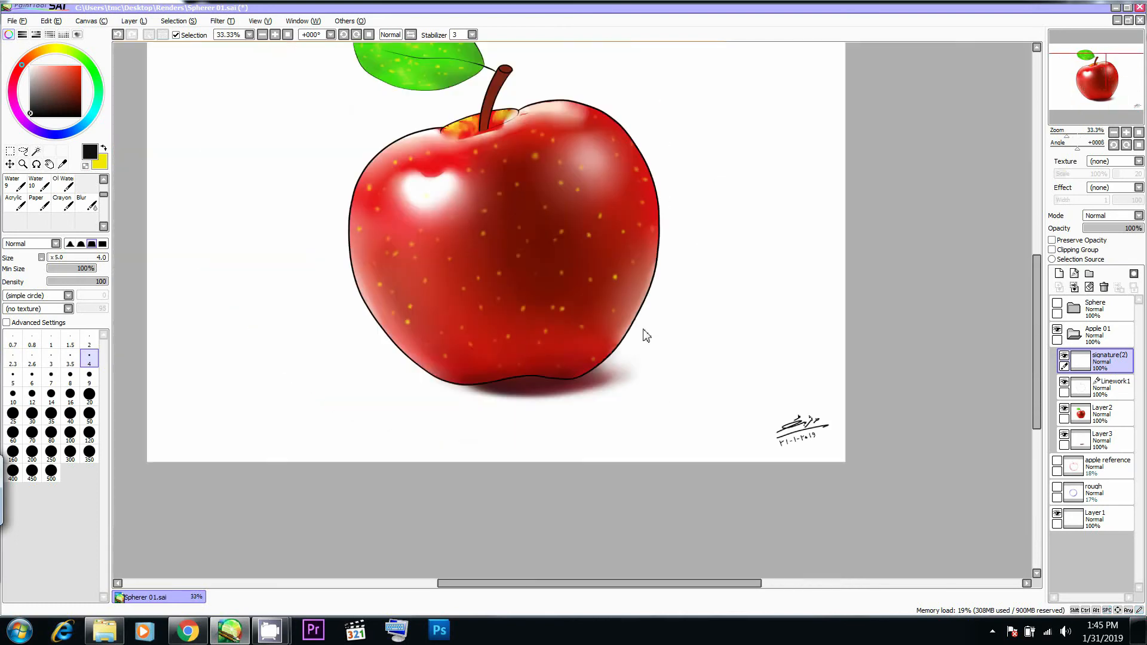
{"action": "left_click_drag", "start_coordinate": [606, 238], "coordinate": [607, 270]}
{"action": "scroll", "coordinate": [607, 270], "scroll_direction": "down", "scroll_amount": 1}
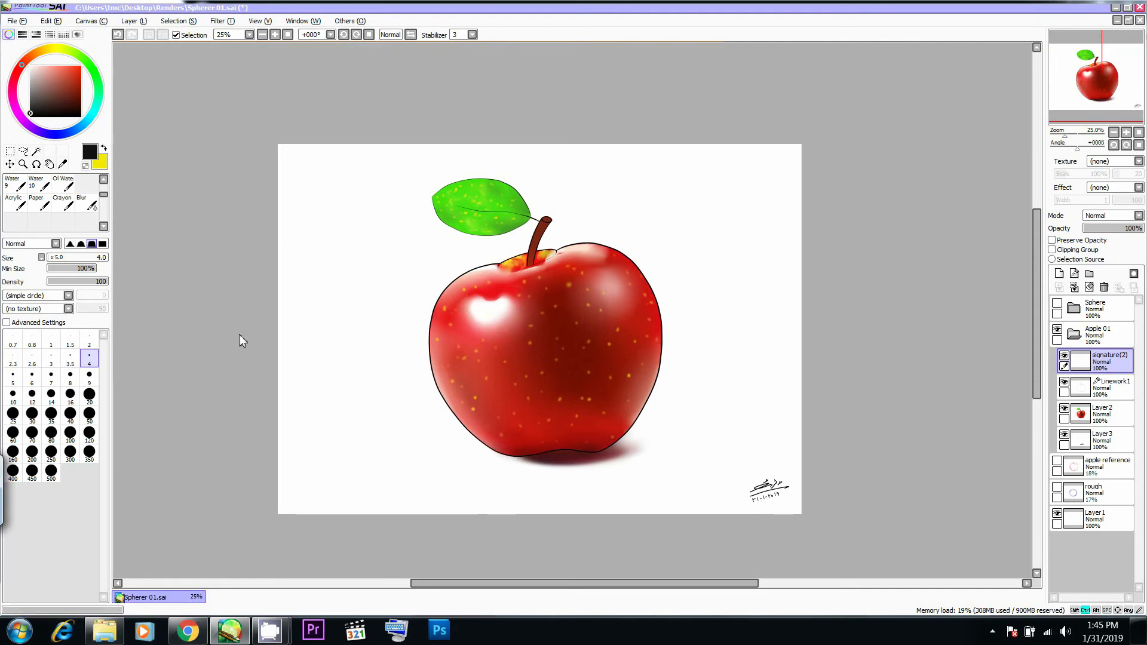
{"action": "scroll", "coordinate": [278, 364], "scroll_direction": "up", "scroll_amount": 1}
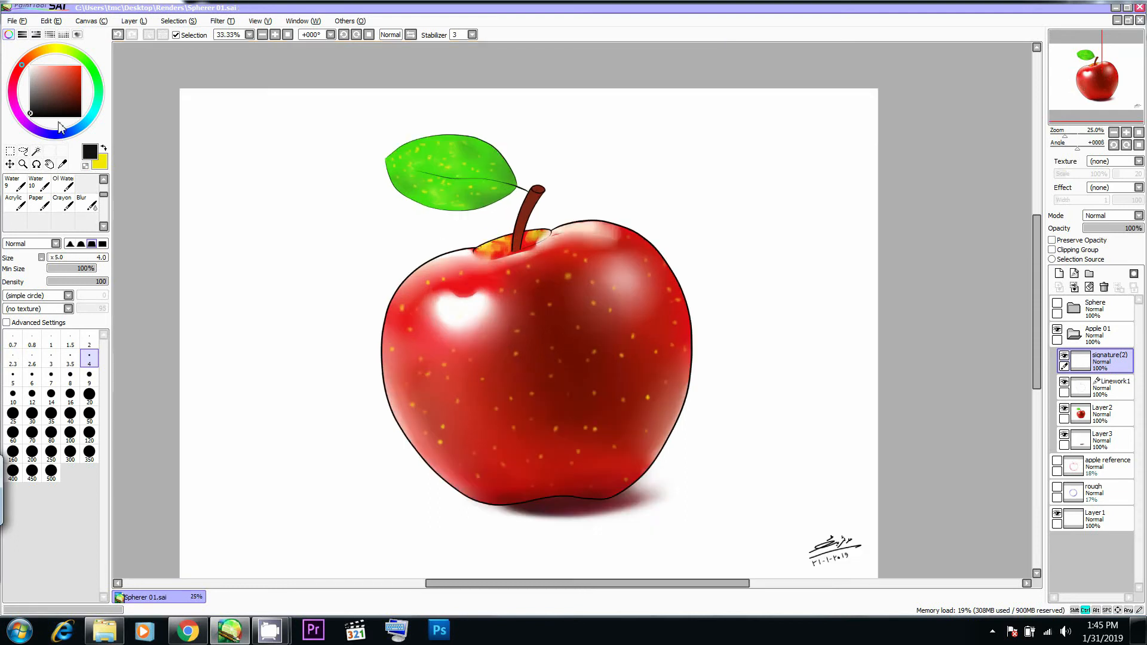
{"action": "left_click", "coordinate": [17, 21]}
{"action": "mouse_move", "coordinate": [120, 127]}
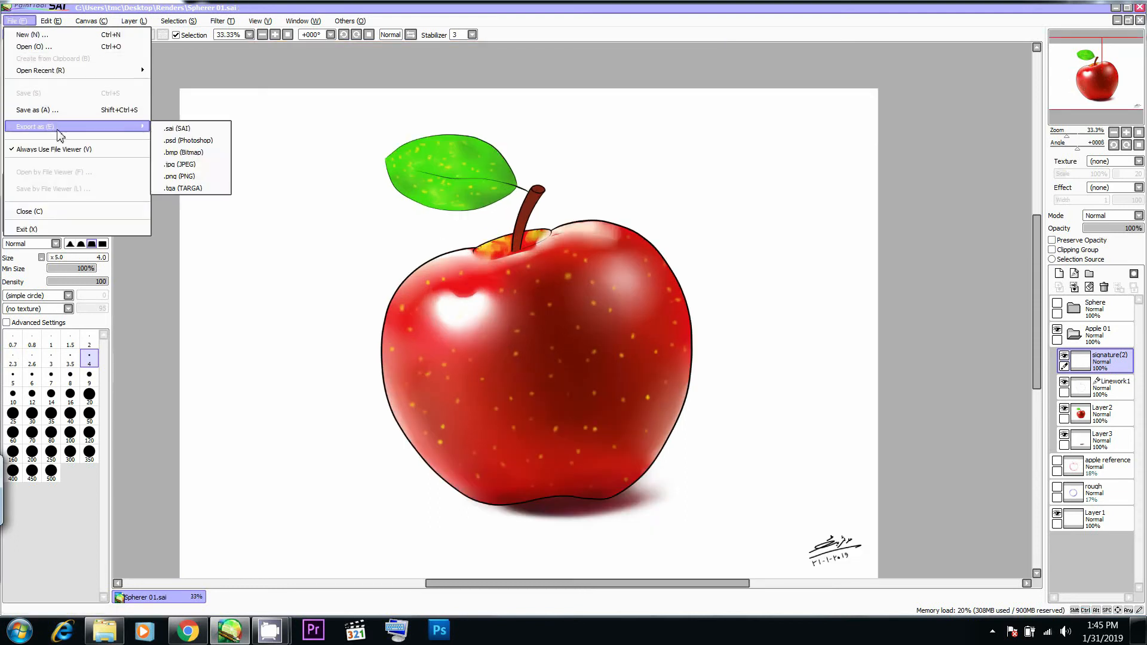
{"action": "left_click", "coordinate": [187, 170]}
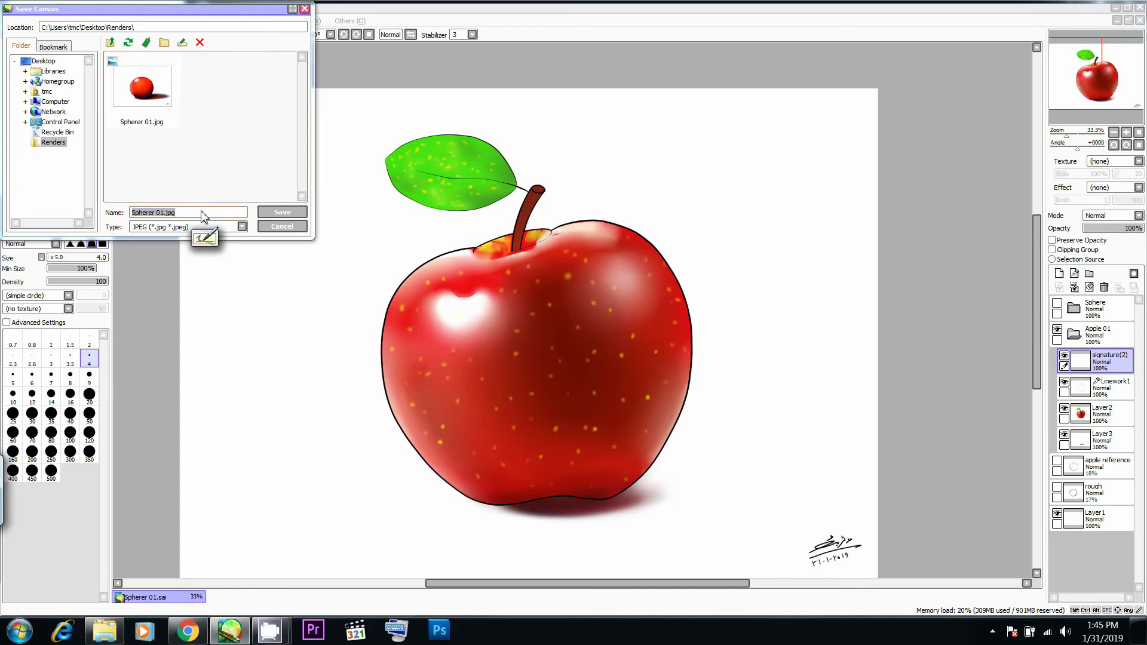
{"action": "type", "text": "A"}
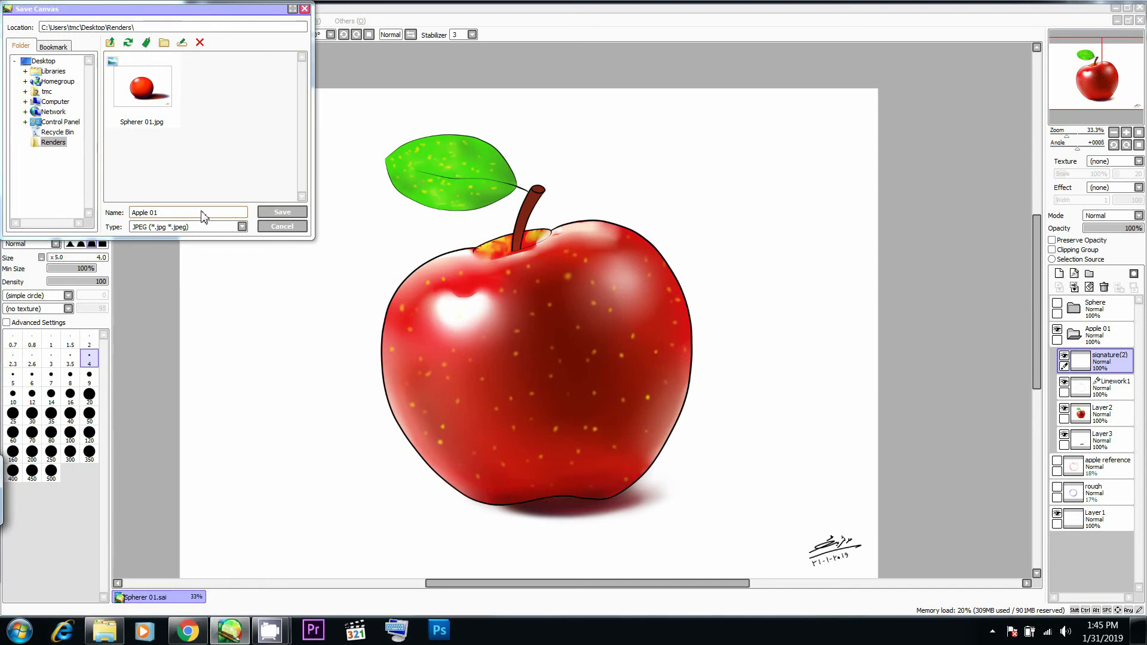
{"action": "type", "text": "pple 01"}
{"action": "key", "text": "Return"}
{"action": "key", "text": "Return"}
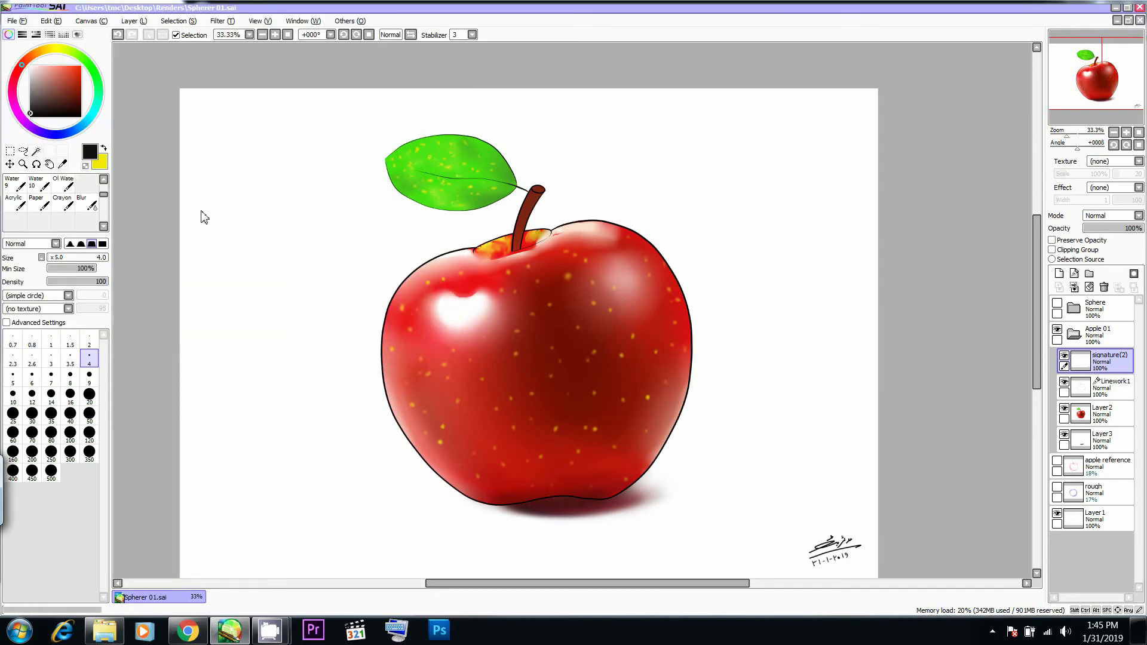
- Switch to Windows Explorer, view the exported Apple 01 JPEG from the desktop's Renders folder, and close the image viewer
{"action": "scroll", "coordinate": [522, 346], "scroll_direction": "down", "scroll_amount": 3}
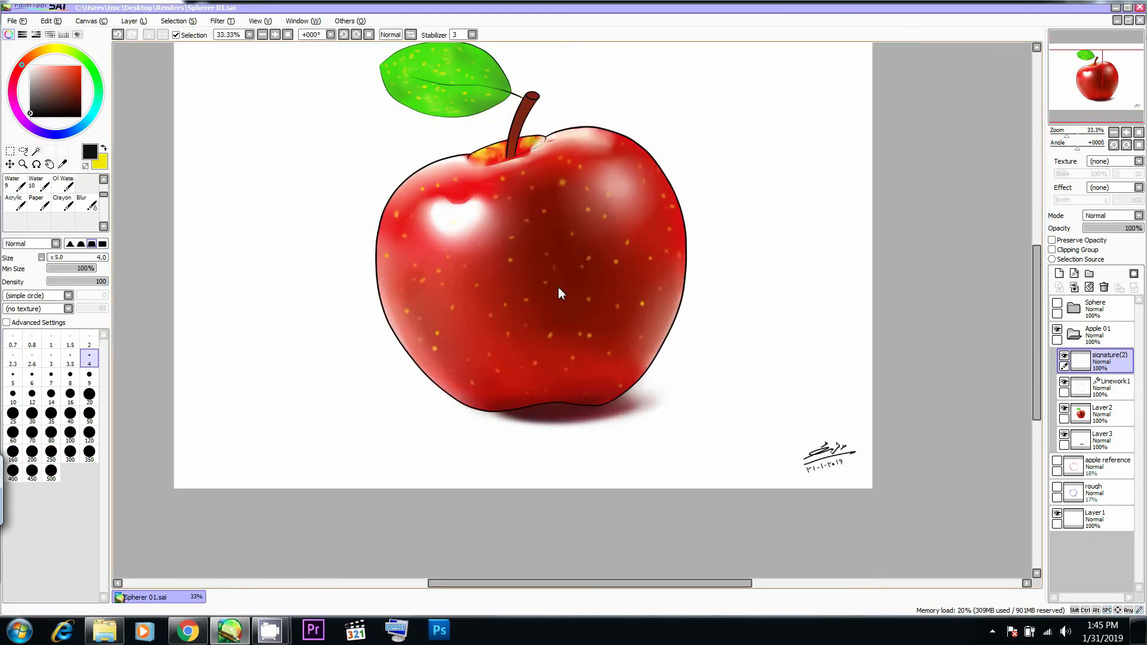
{"action": "scroll", "coordinate": [557, 279], "scroll_direction": "down", "scroll_amount": 1}
{"action": "left_click_drag", "start_coordinate": [553, 267], "coordinate": [555, 294]}
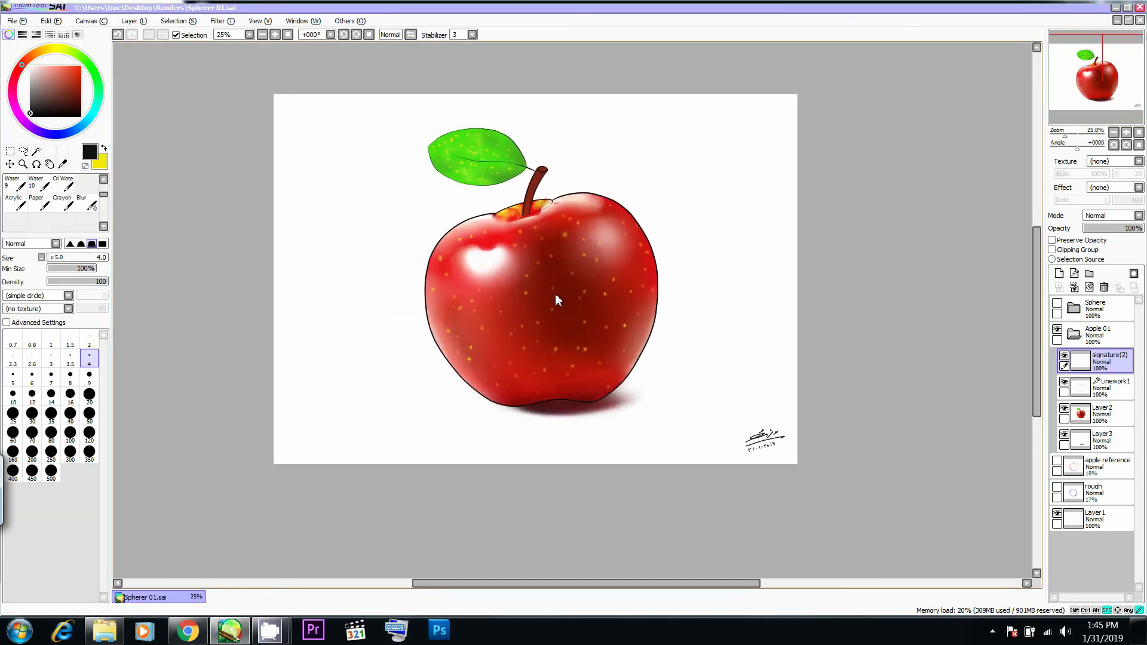
{"action": "left_click", "coordinate": [104, 630]}
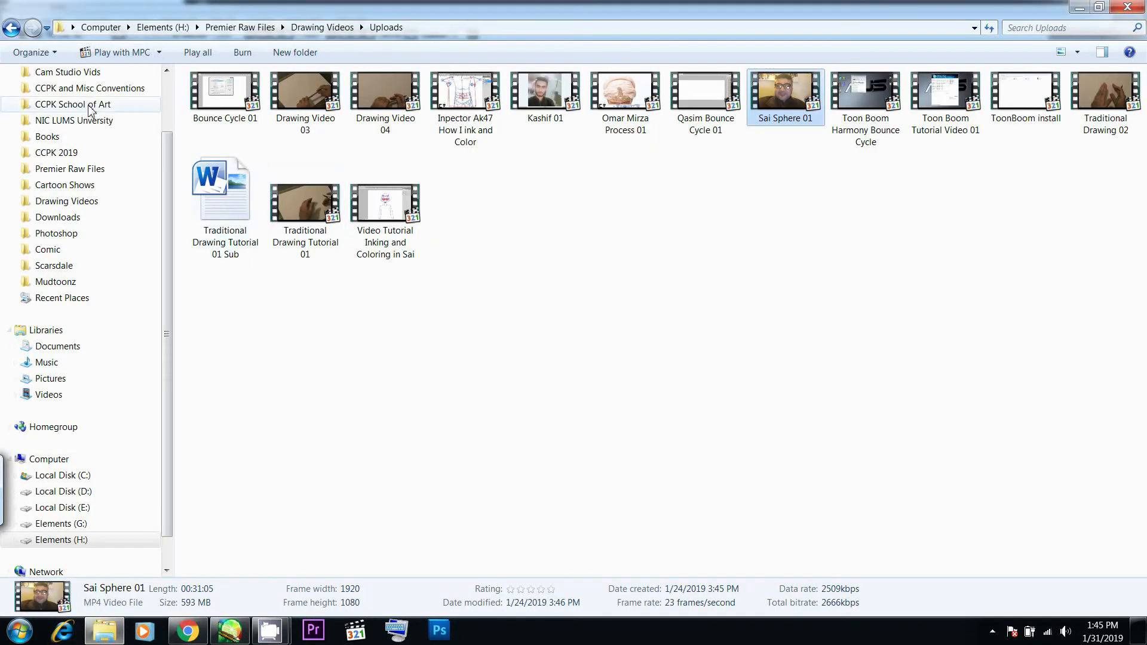
{"action": "scroll", "coordinate": [90, 110], "scroll_direction": "up", "scroll_amount": 2}
{"action": "left_click", "coordinate": [66, 93]}
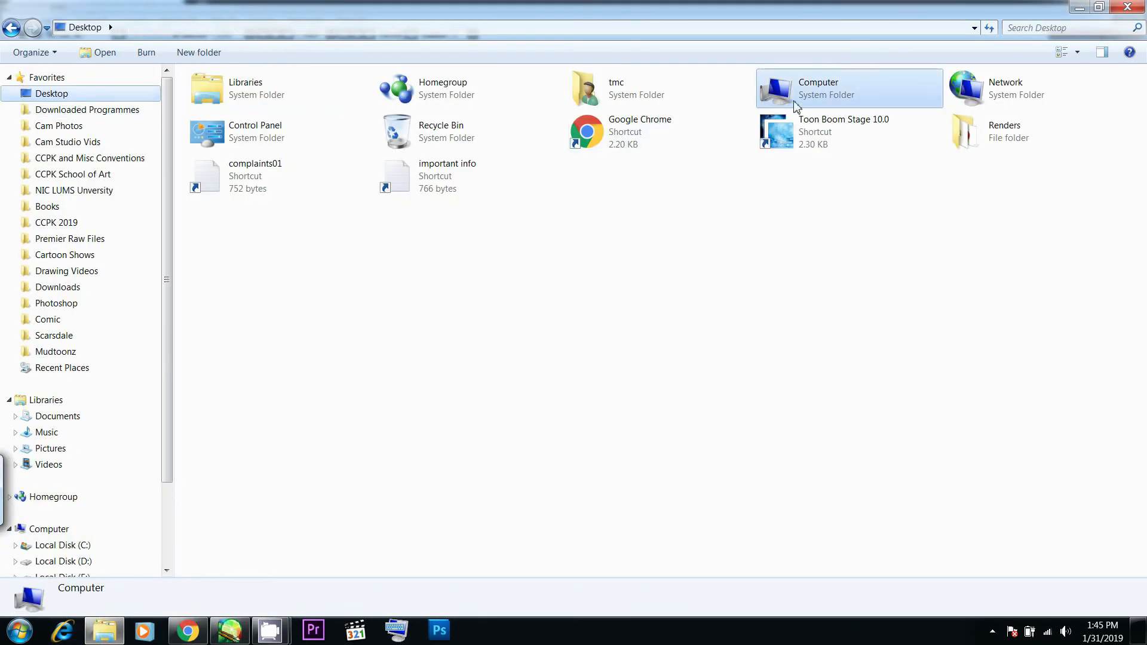
{"action": "double_click", "coordinate": [1007, 127]}
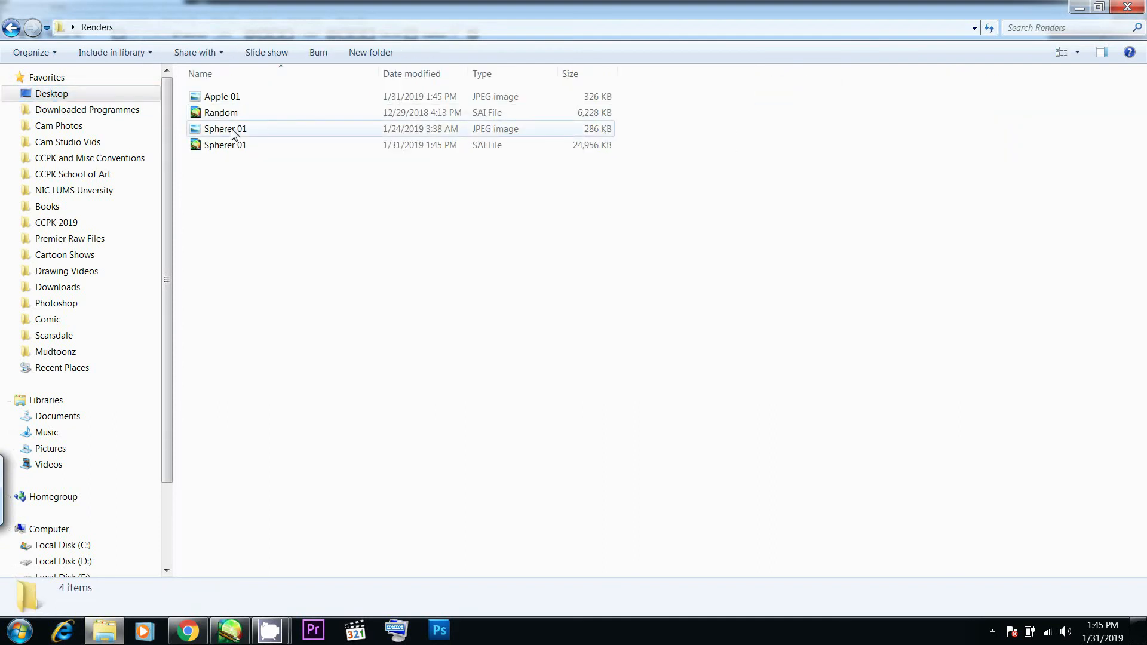
{"action": "double_click", "coordinate": [218, 97]}
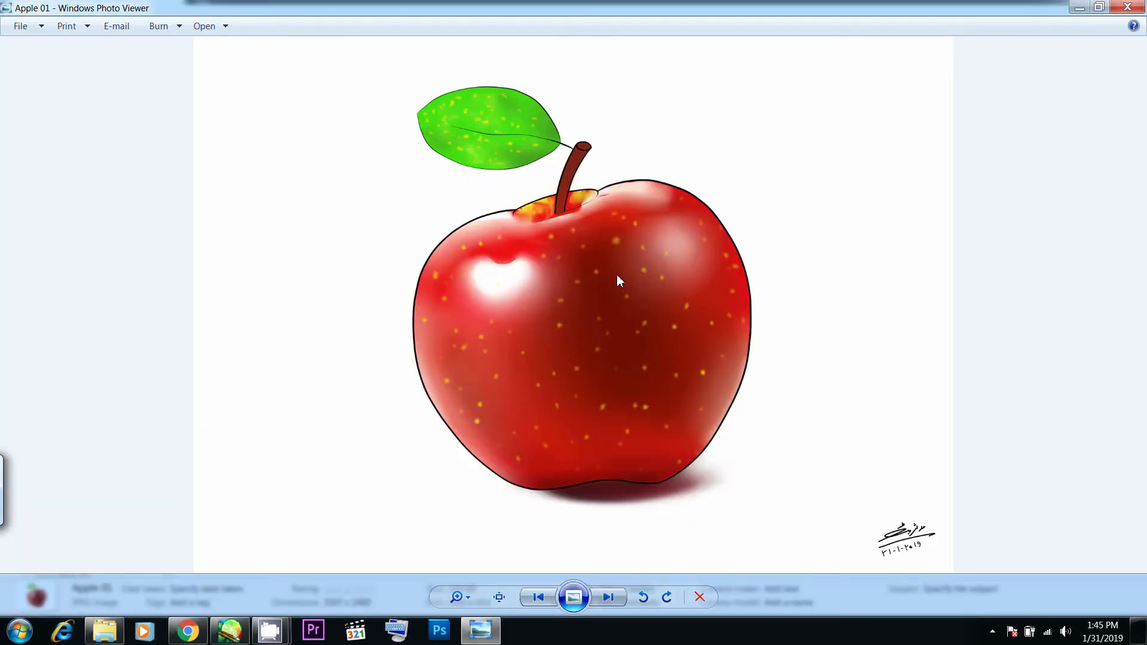
{"action": "scroll", "coordinate": [543, 225], "scroll_direction": "up", "scroll_amount": 5}
{"action": "scroll", "coordinate": [543, 225], "scroll_direction": "down", "scroll_amount": 5}
{"action": "left_click", "coordinate": [1127, 6]}
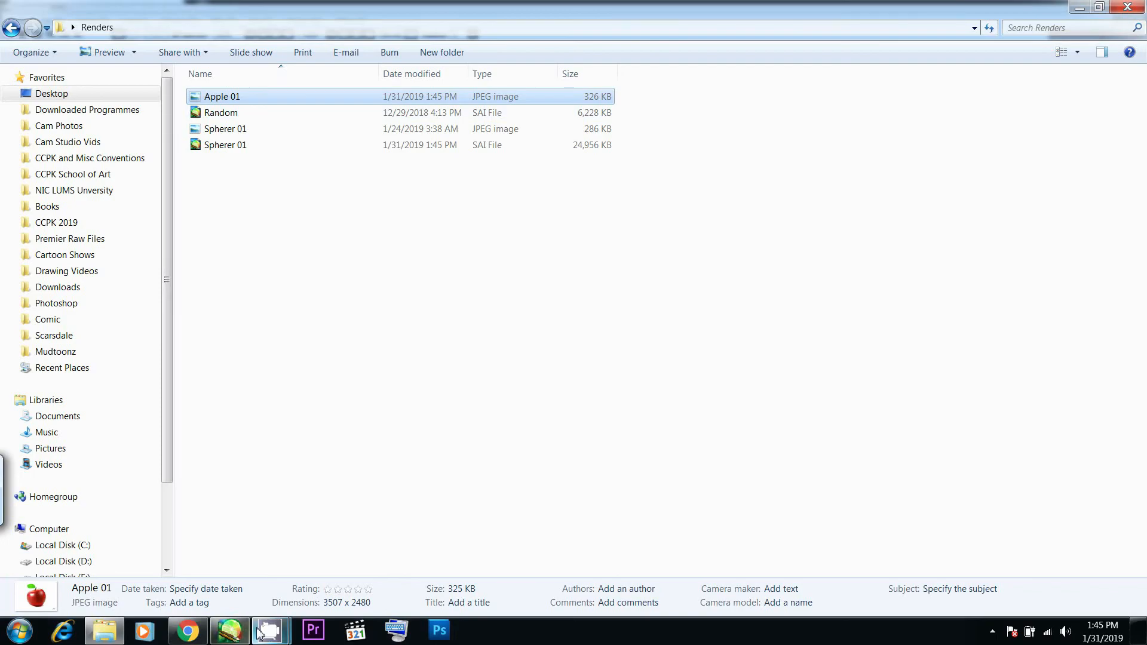
{"action": "mouse_move", "coordinate": [271, 628]}
{"action": "mouse_move", "coordinate": [210, 580]}
{"action": "left_click", "coordinate": [230, 630]}
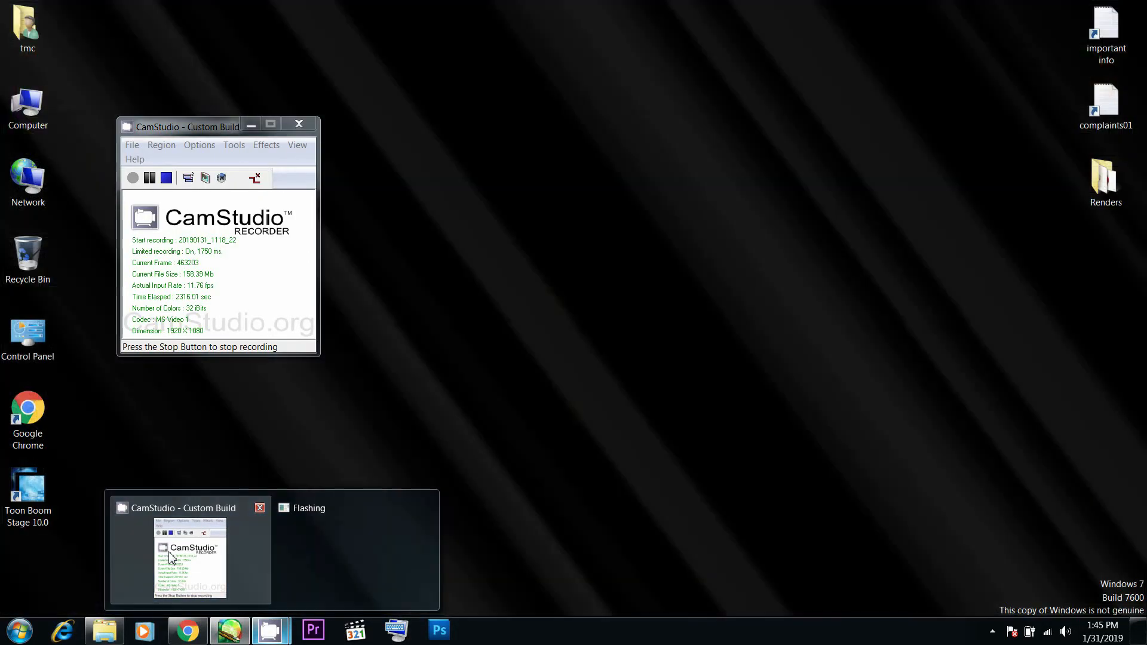
{"action": "left_click", "coordinate": [169, 556]}
{"action": "left_click", "coordinate": [165, 178]}
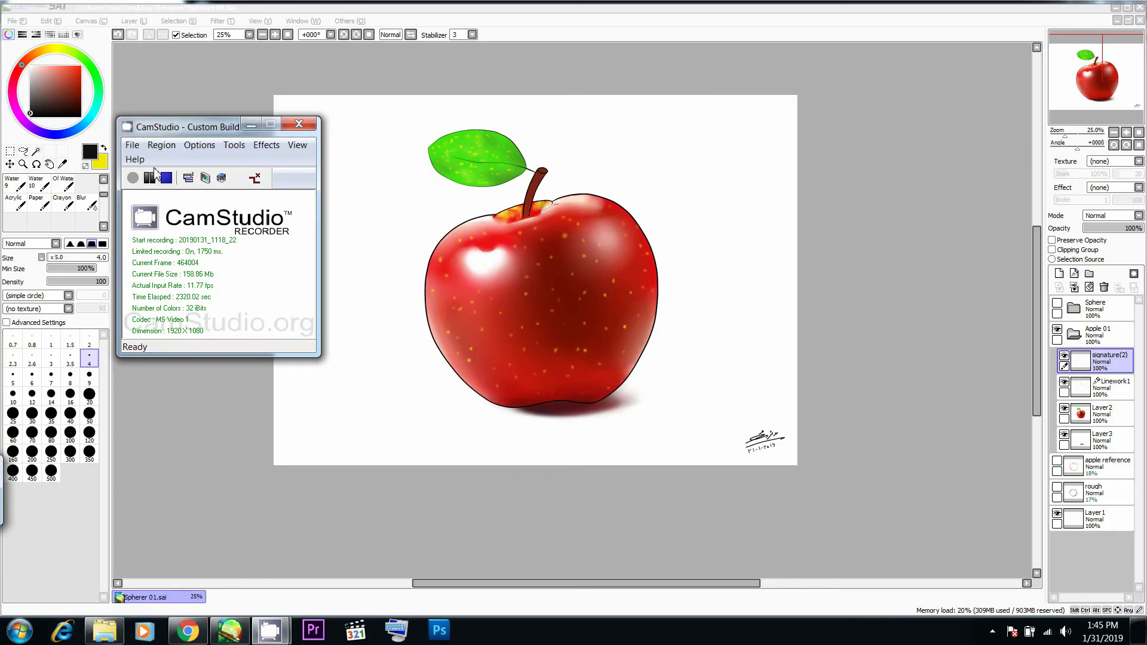
{"action": "left_click", "coordinate": [428, 6]}
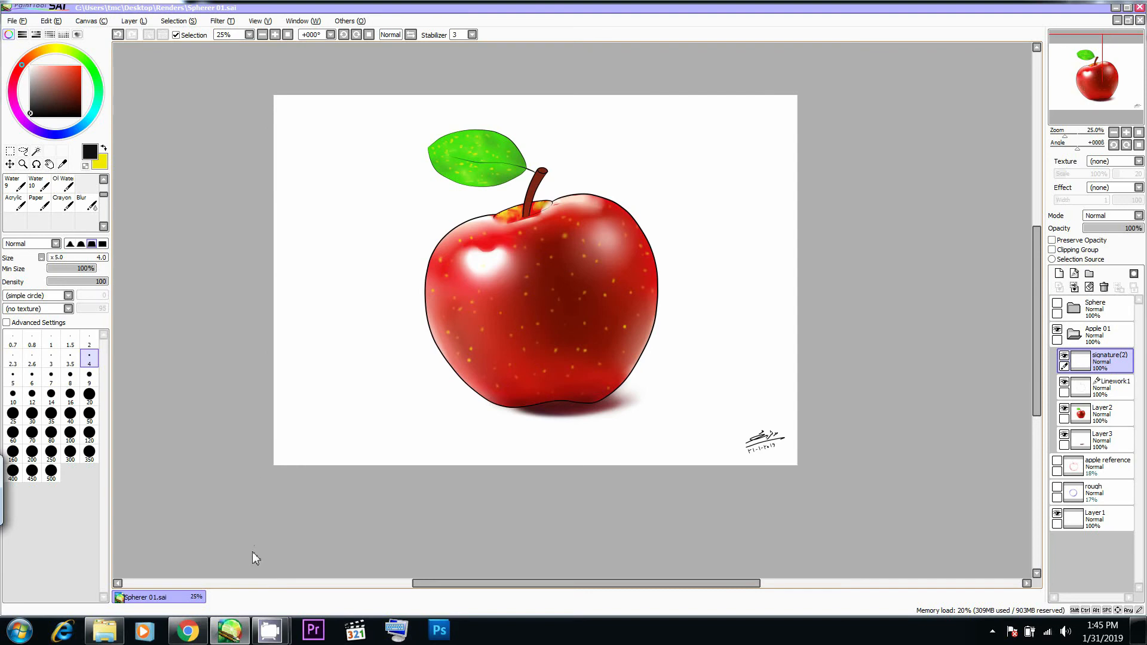
- Switch to Chrome, open YouTube in a new tab, and go to the signed-in account's own channel page
{"action": "left_click", "coordinate": [187, 630]}
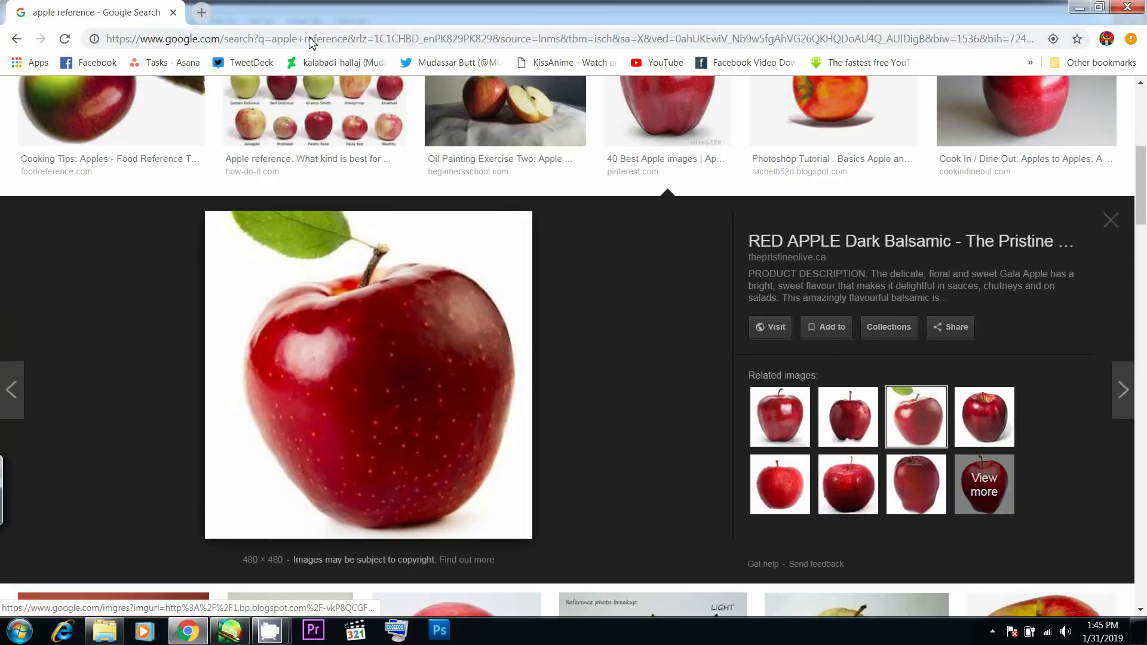
{"action": "right_click", "coordinate": [694, 66]}
{"action": "left_click", "coordinate": [708, 77]}
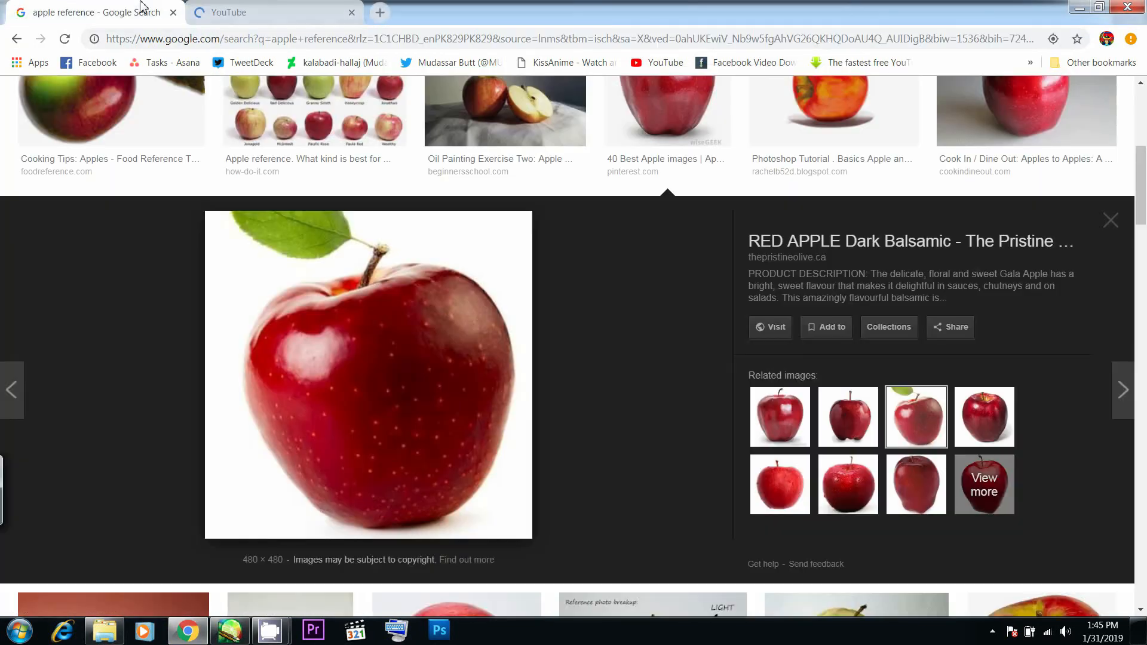
{"action": "left_click", "coordinate": [276, 8]}
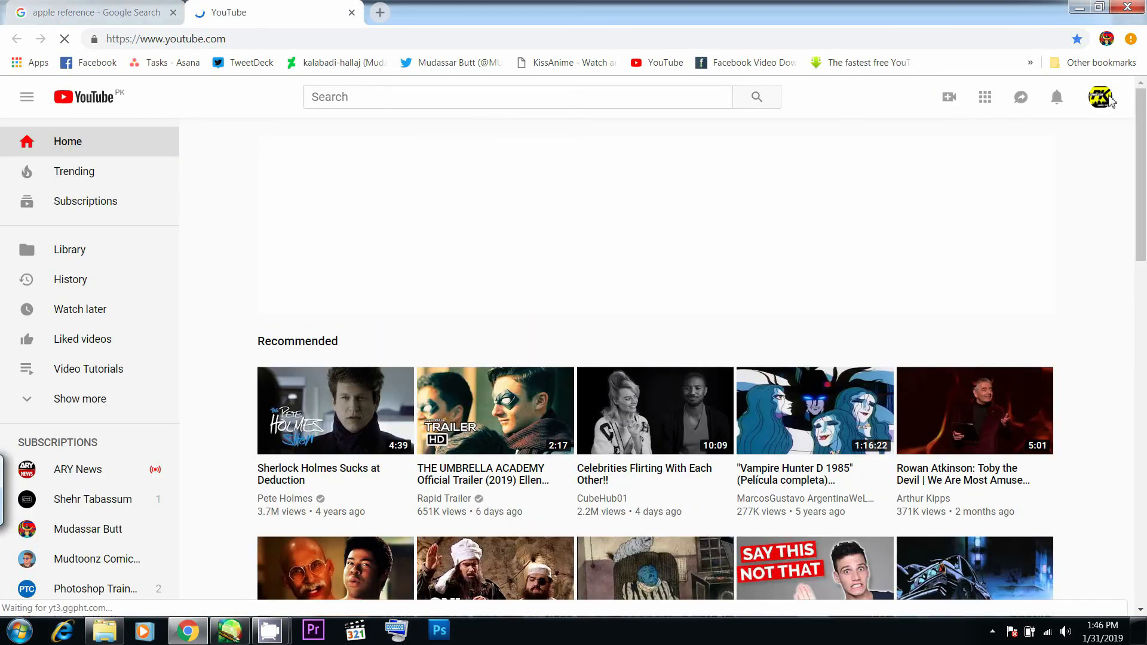
{"action": "left_click", "coordinate": [1109, 100]}
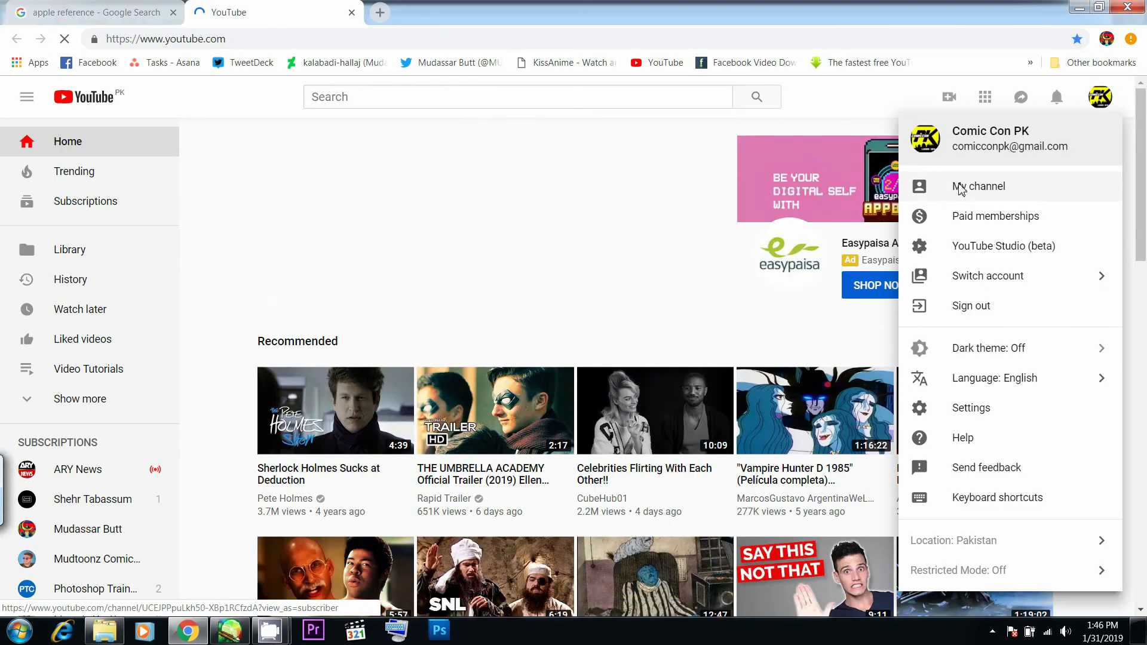
{"action": "left_click", "coordinate": [961, 190]}
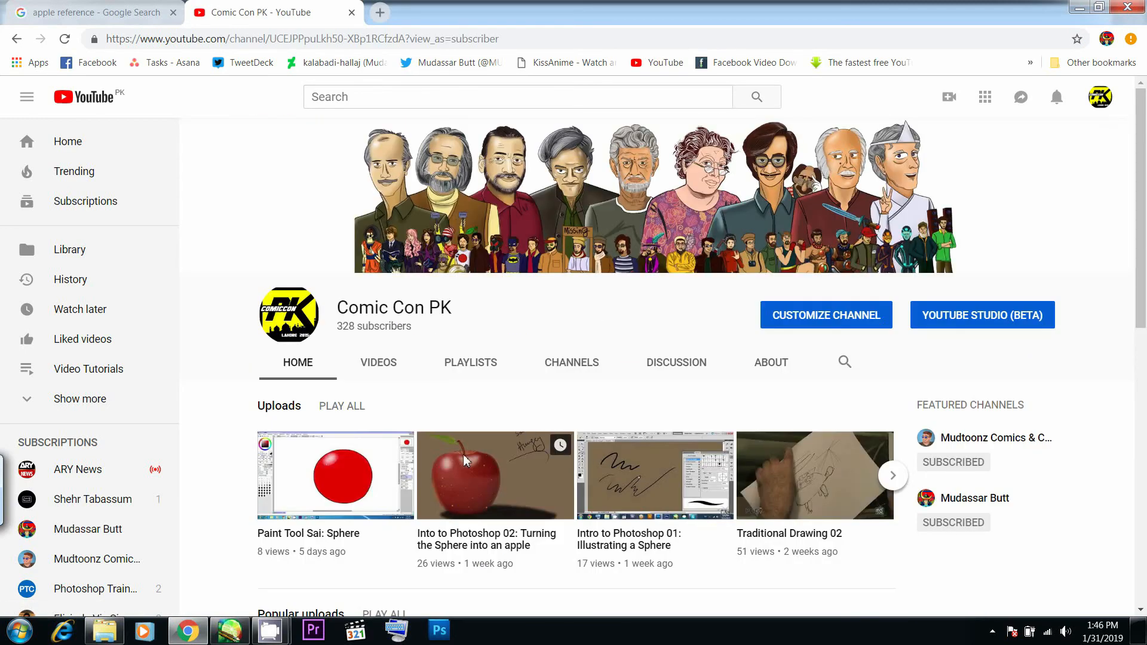
- Look through the channel's uploads, popular uploads, created playlists and Artist Videos, paging through the video rows
{"action": "scroll", "coordinate": [542, 425], "scroll_direction": "down", "scroll_amount": 3}
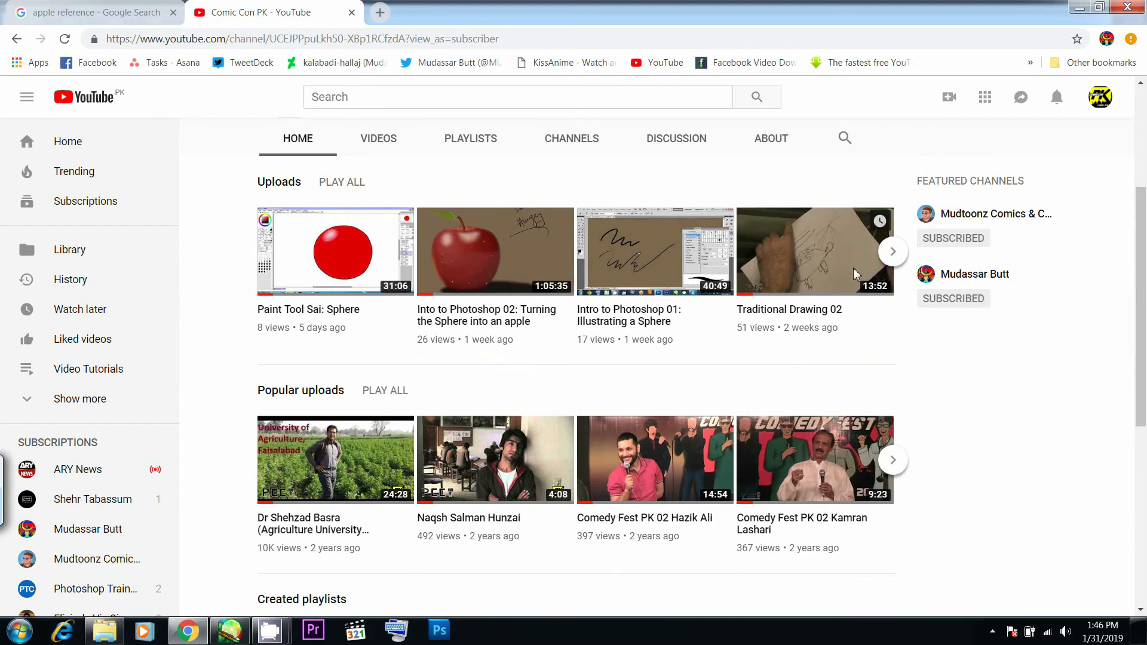
{"action": "scroll", "coordinate": [1075, 249], "scroll_direction": "up", "scroll_amount": 3}
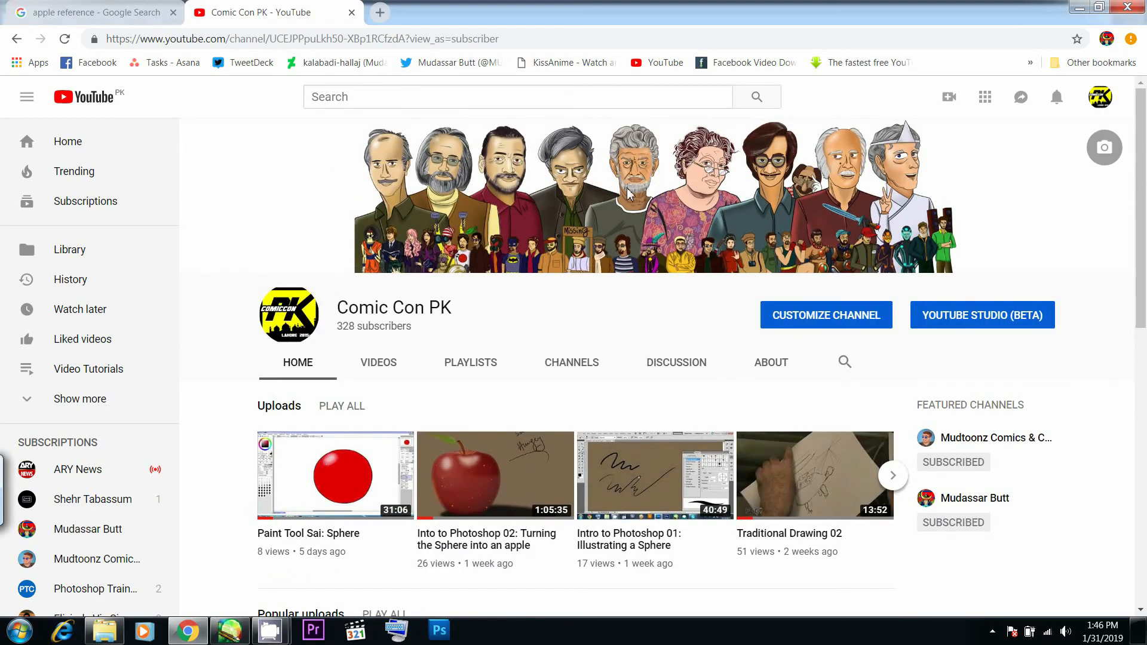
{"action": "scroll", "coordinate": [541, 279], "scroll_direction": "down", "scroll_amount": 4}
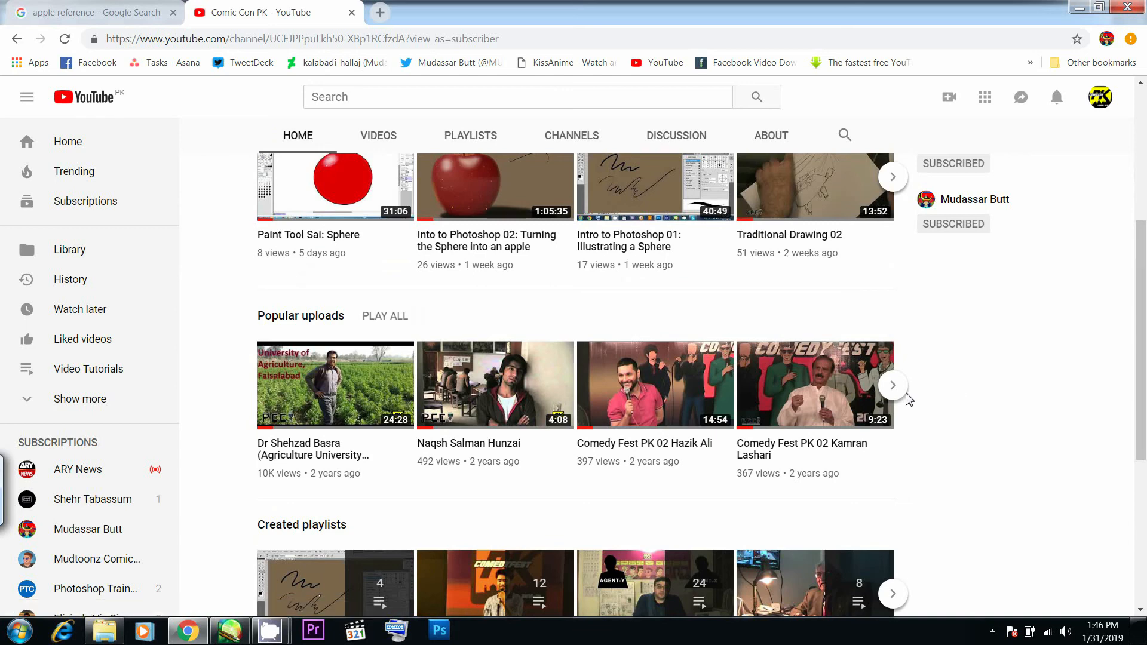
{"action": "left_click", "coordinate": [892, 387]}
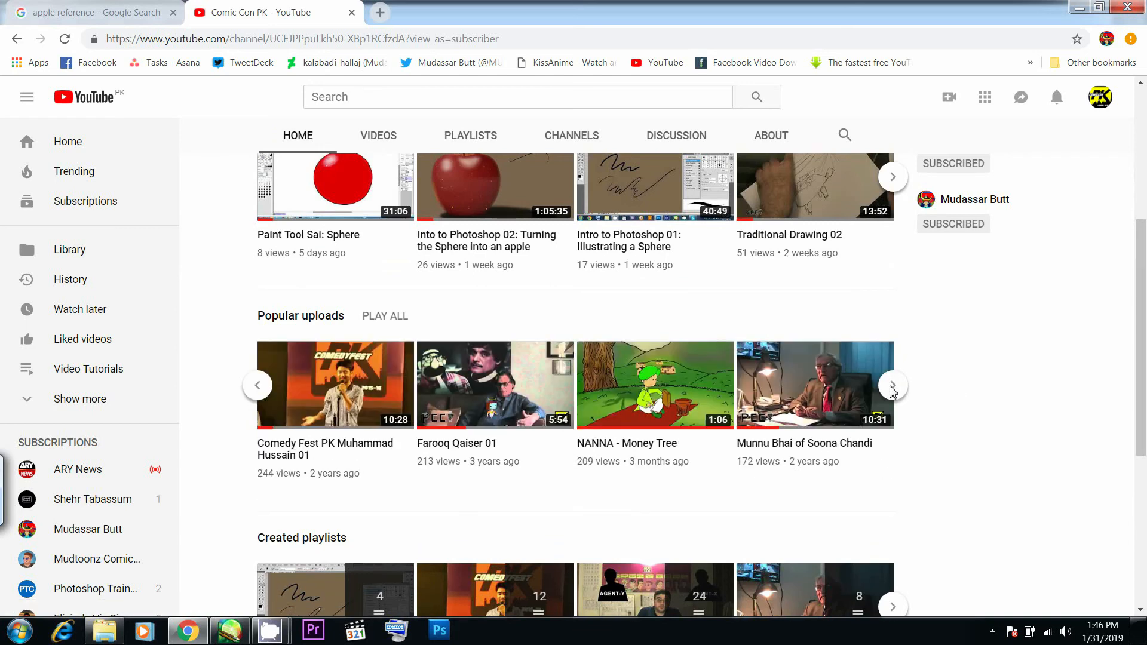
{"action": "left_click", "coordinate": [892, 388]}
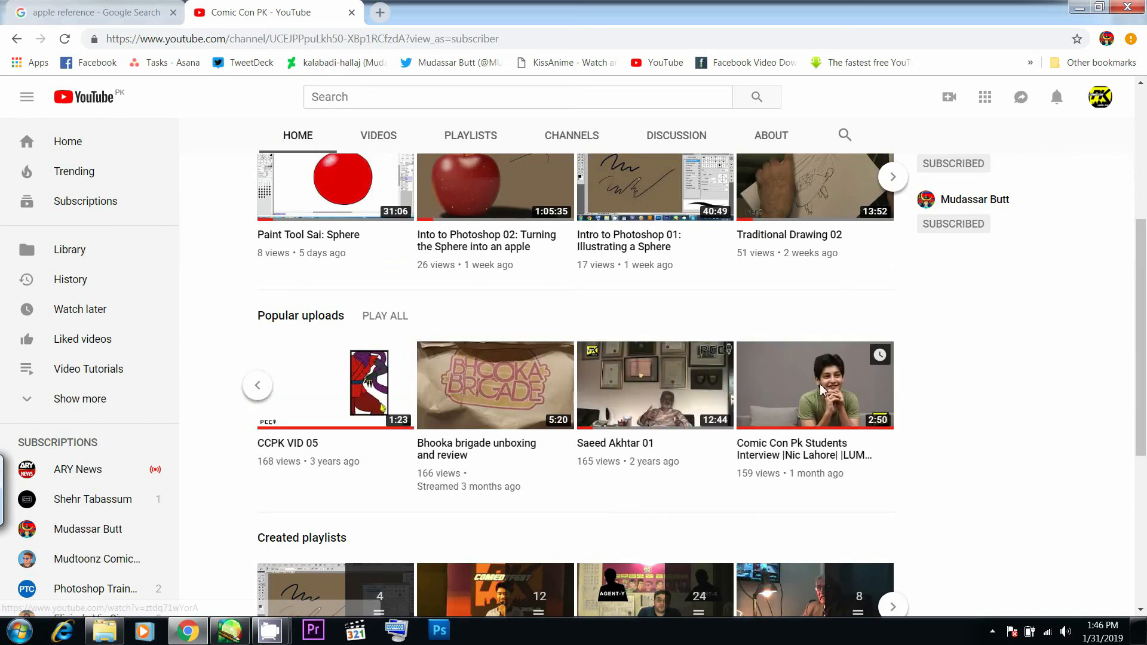
{"action": "scroll", "coordinate": [822, 390], "scroll_direction": "down", "scroll_amount": 4}
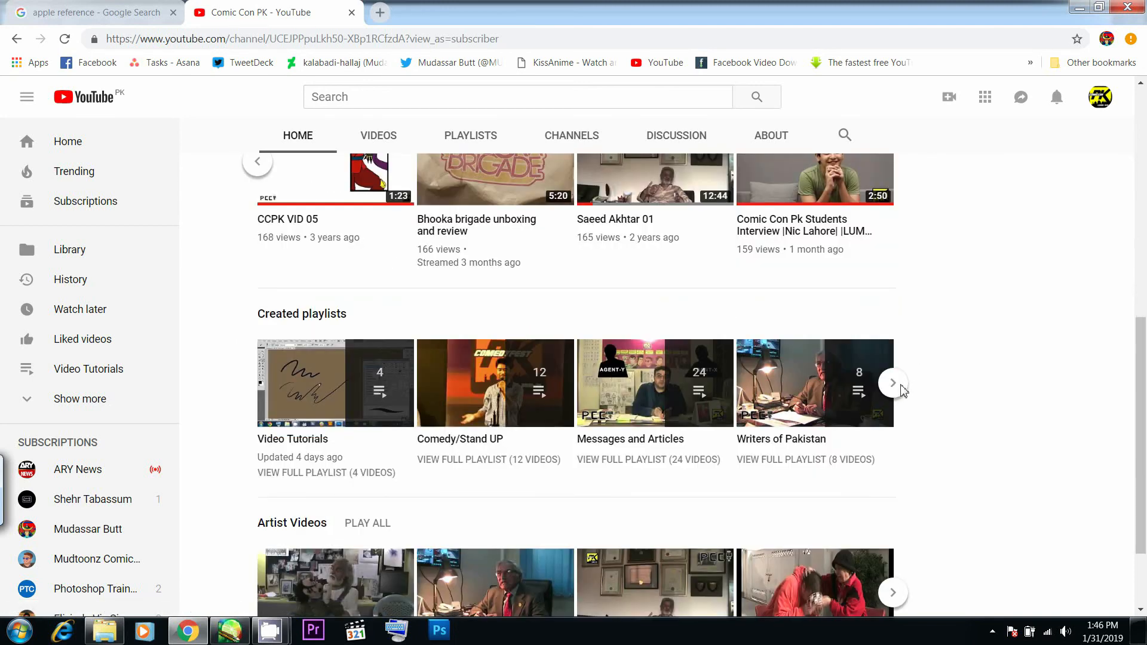
{"action": "left_click", "coordinate": [892, 383]}
{"action": "scroll", "coordinate": [908, 459], "scroll_direction": "down", "scroll_amount": 2}
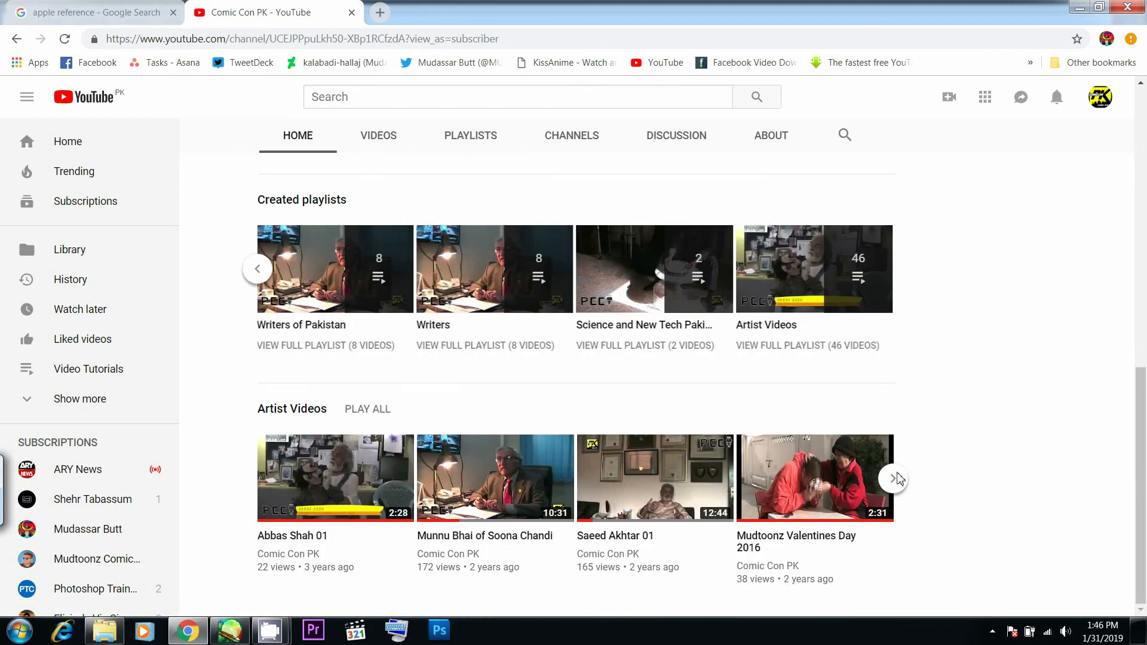
{"action": "left_click", "coordinate": [894, 478]}
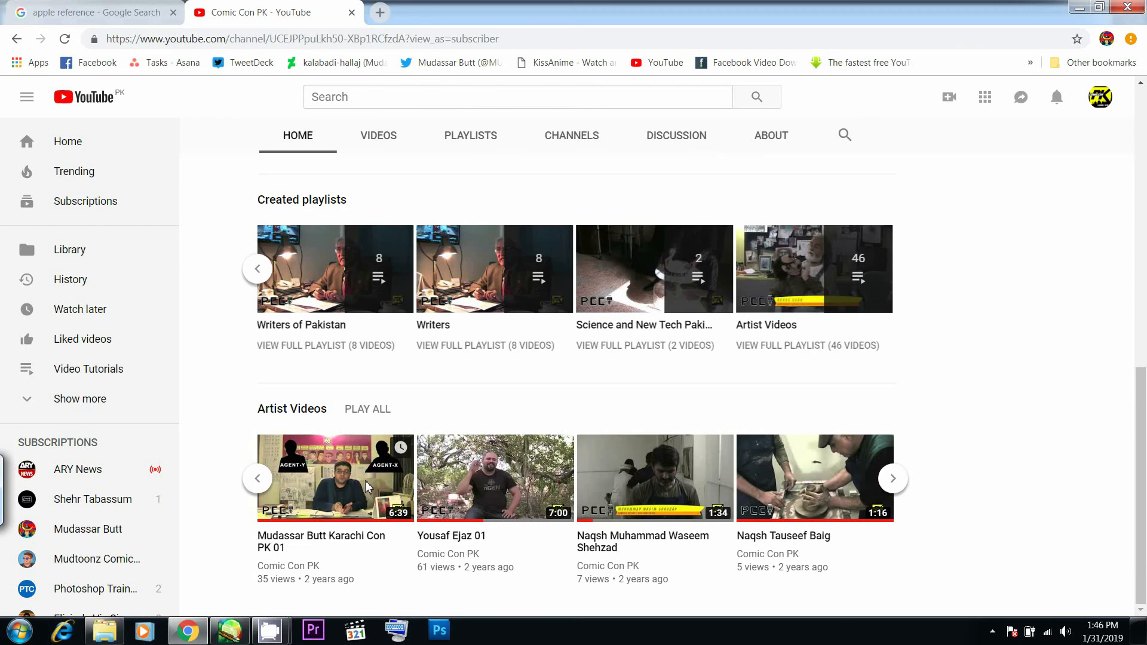
- Open the Munnu Bhai of Soona Chandi video from the Artist Videos row in a new tab, pause it, and close its tab
{"action": "left_click", "coordinate": [257, 478]}
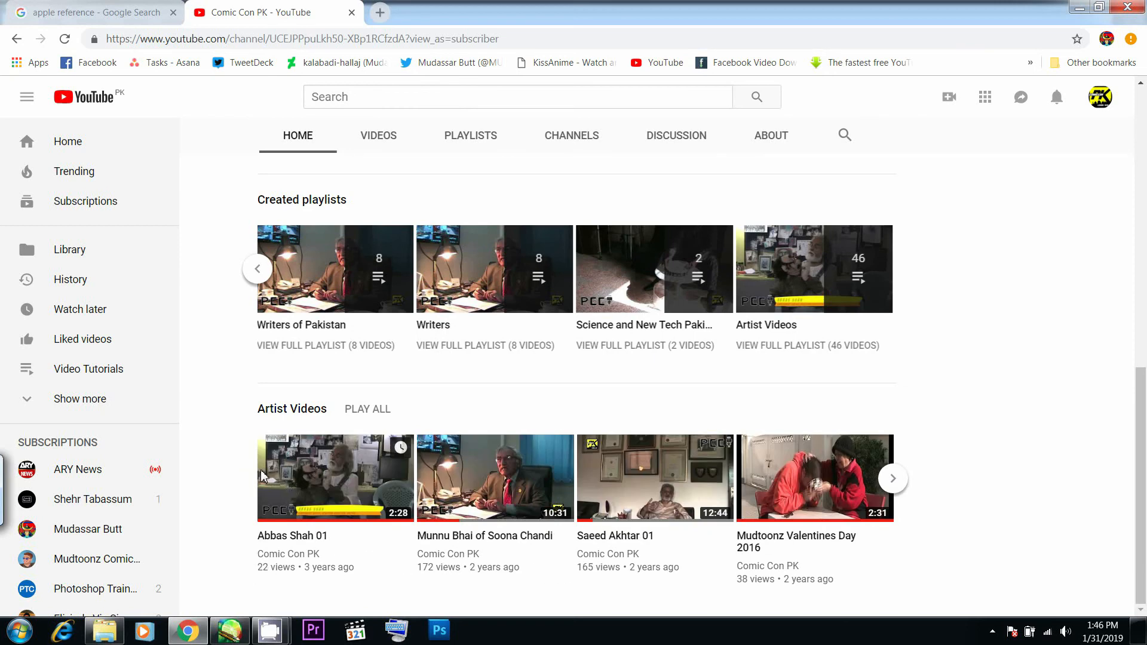
{"action": "middle_click", "coordinate": [532, 483]}
{"action": "left_click", "coordinate": [447, 9]}
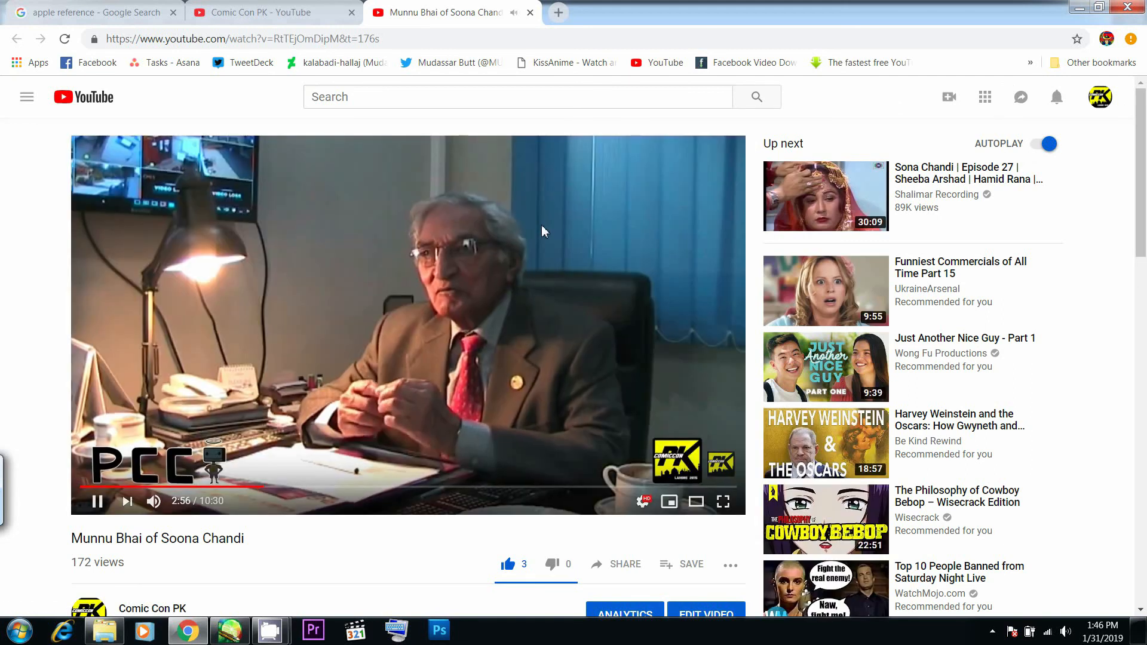
{"action": "left_click", "coordinate": [541, 225]}
{"action": "middle_click", "coordinate": [465, 4]}
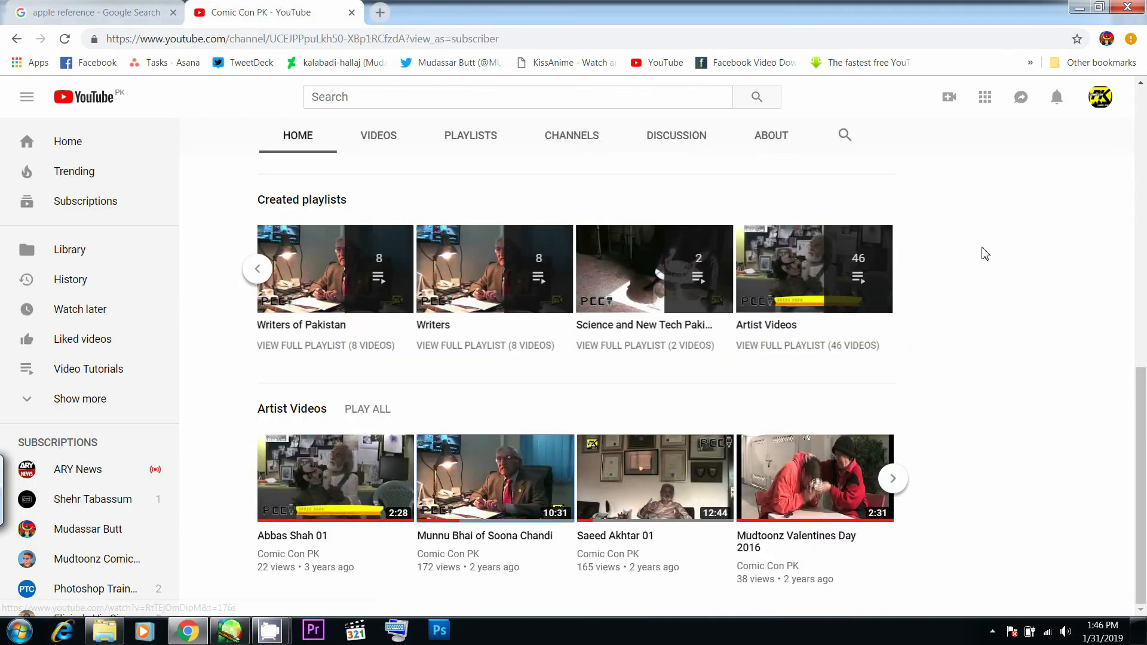
- Look over the apple reference image results in the Google tab, and return to the Comic Con PK channel page to skim its sections
{"action": "scroll", "coordinate": [982, 248], "scroll_direction": "up", "scroll_amount": 6}
{"action": "scroll", "coordinate": [982, 251], "scroll_direction": "up", "scroll_amount": 4}
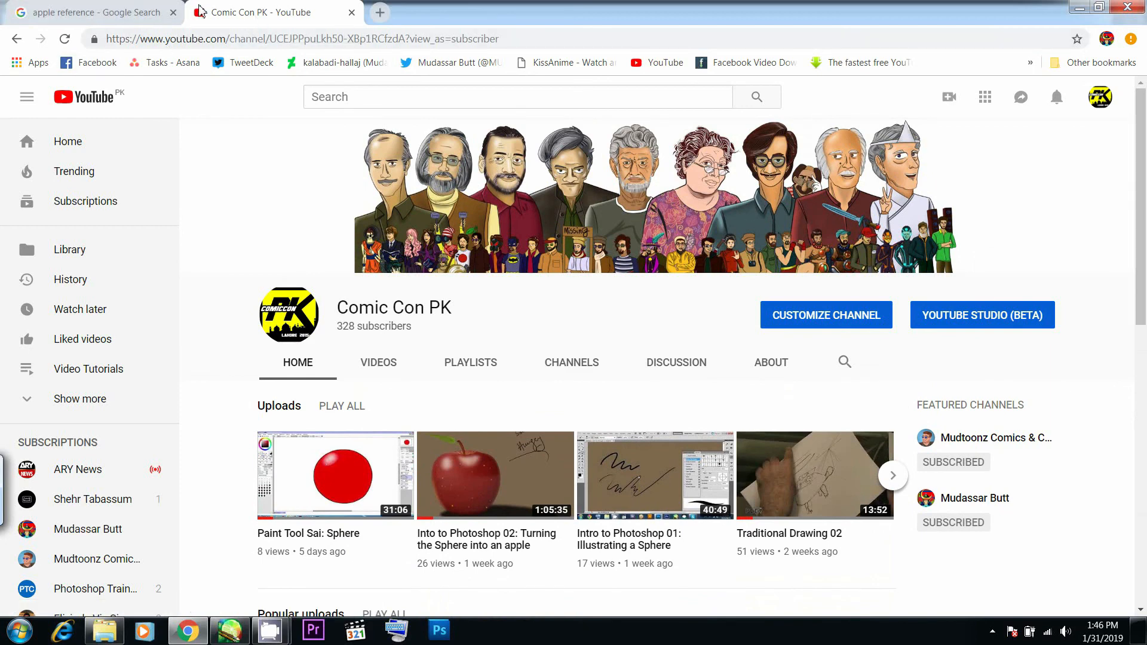
{"action": "left_click", "coordinate": [93, 12]}
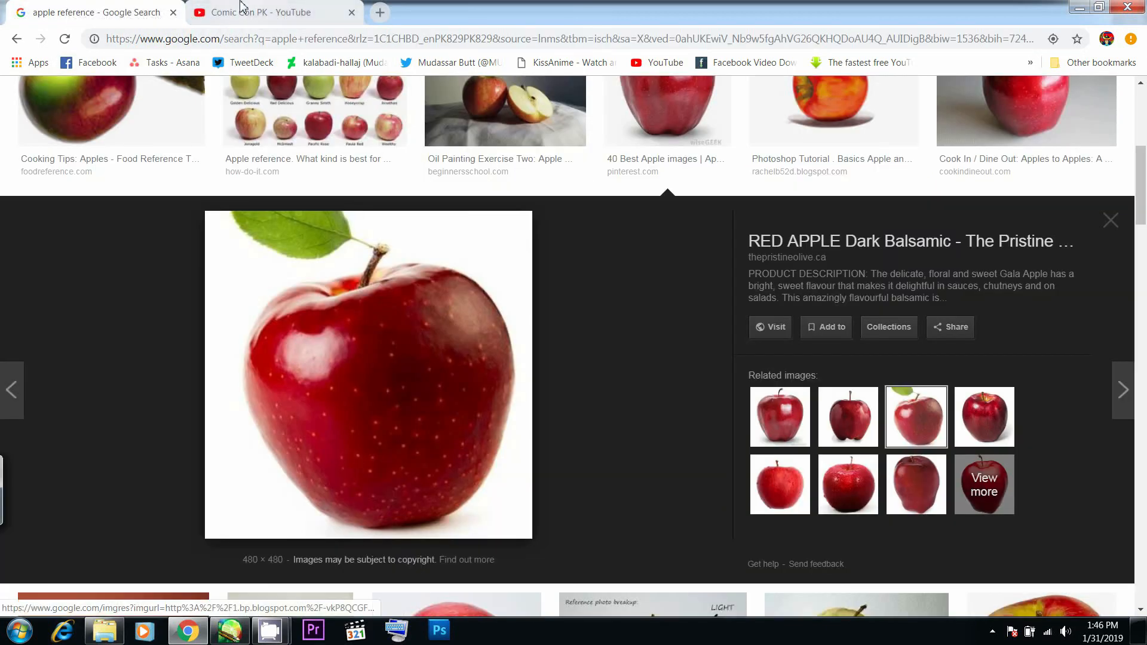
{"action": "left_click", "coordinate": [263, 7]}
{"action": "left_click", "coordinate": [98, 16]}
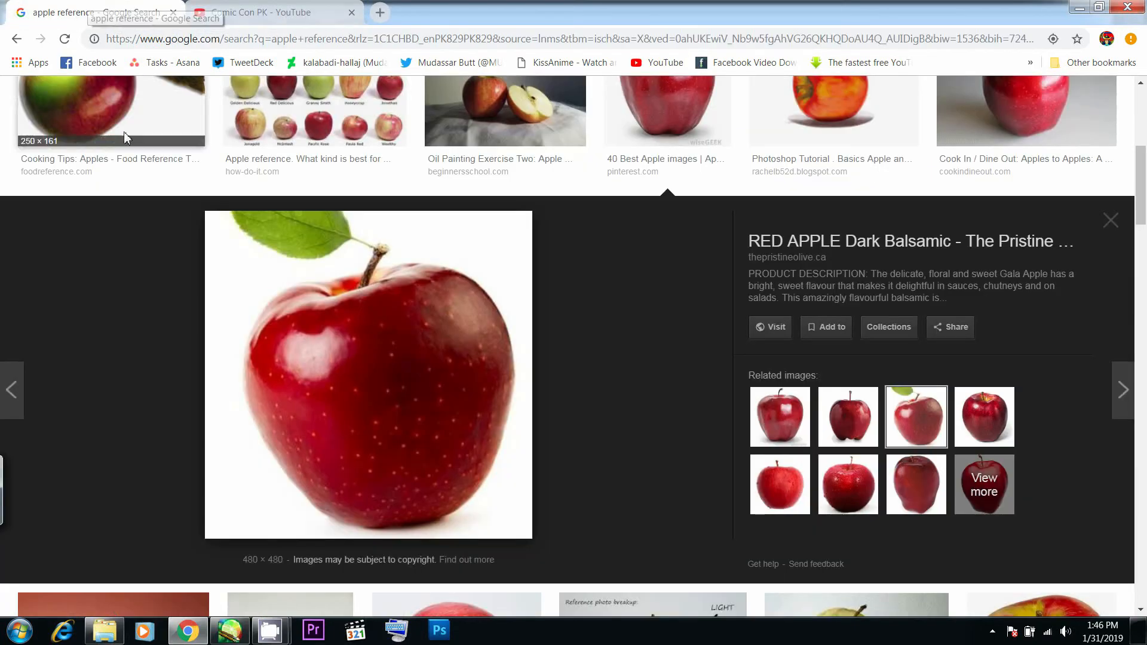
{"action": "scroll", "coordinate": [146, 187], "scroll_direction": "up", "scroll_amount": 4}
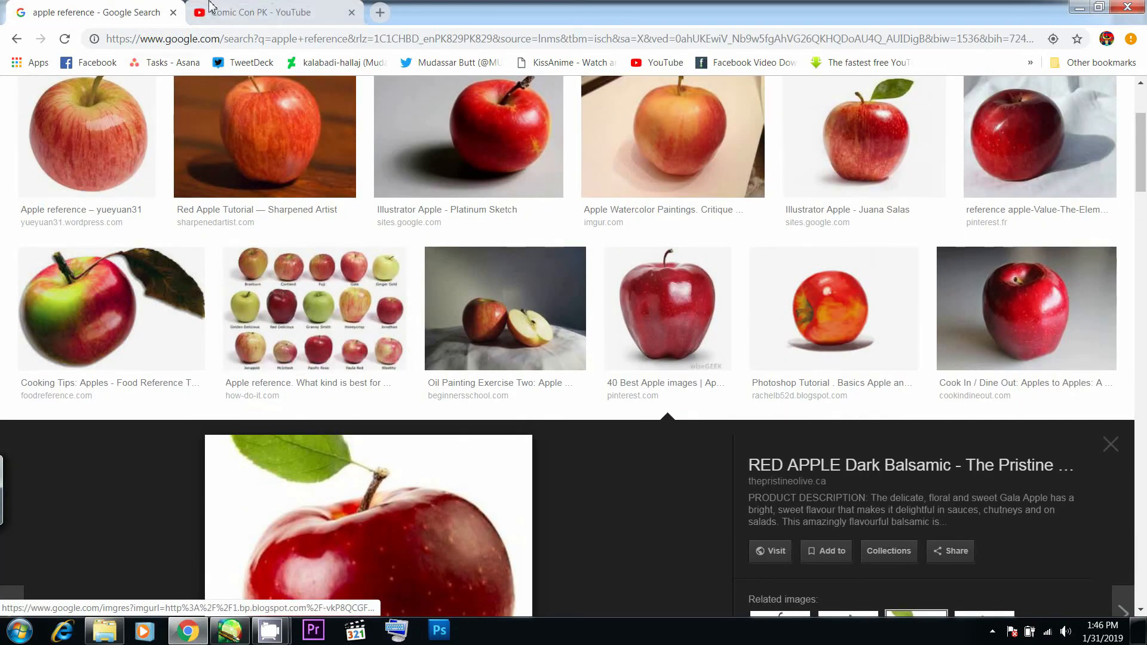
{"action": "left_click", "coordinate": [262, 12]}
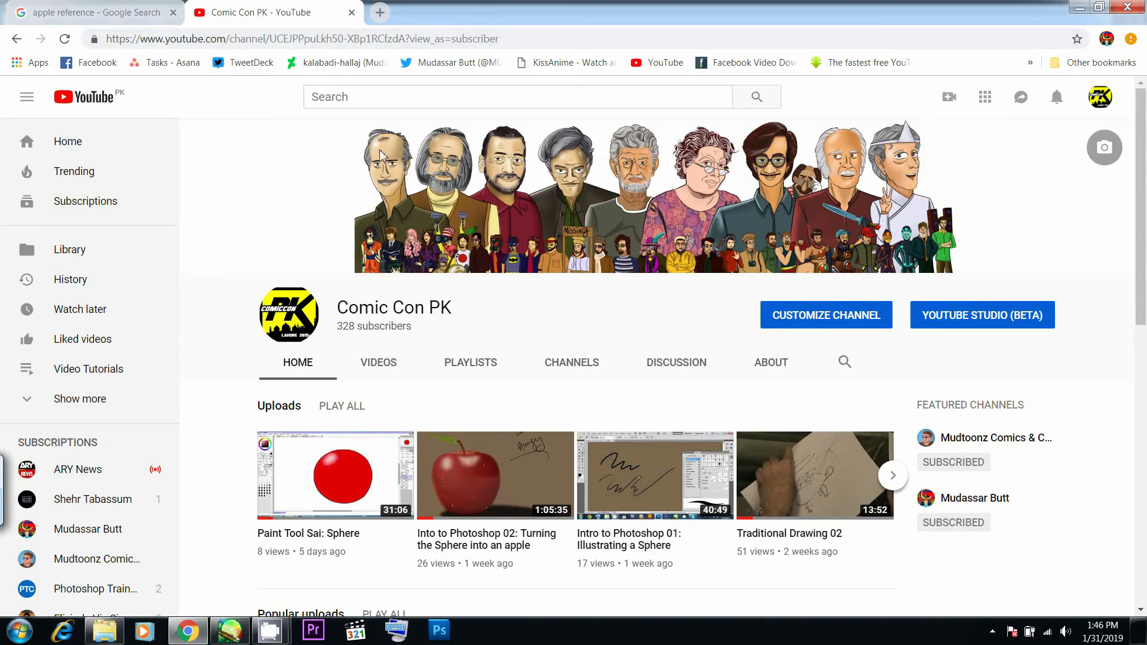
{"action": "scroll", "coordinate": [981, 317], "scroll_direction": "down", "scroll_amount": 12}
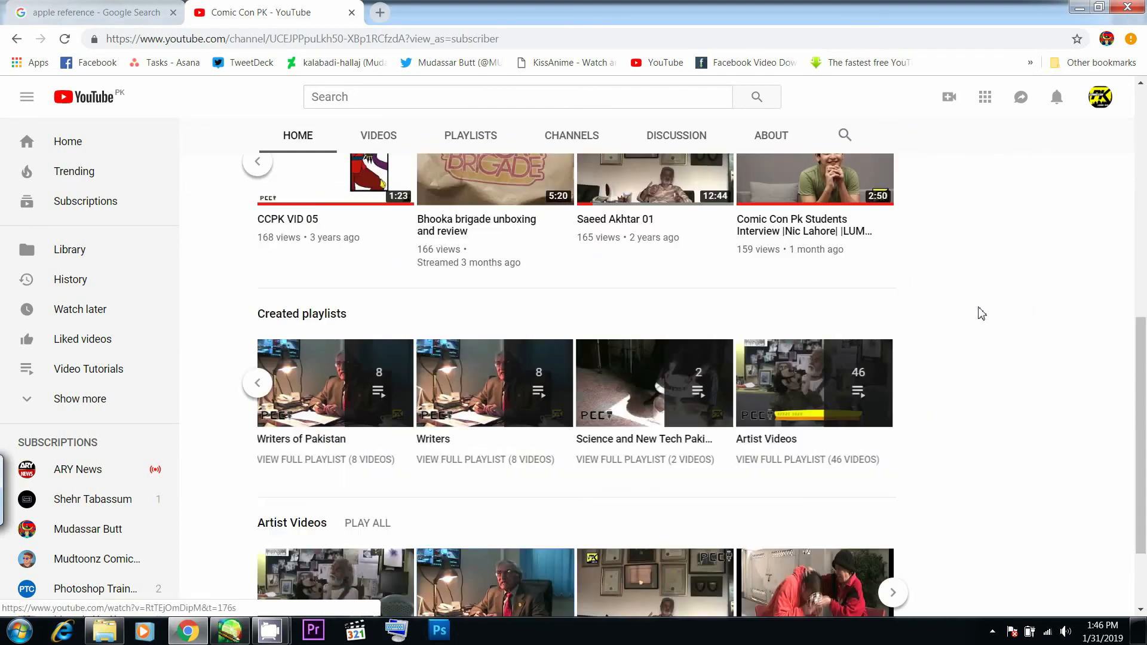
{"action": "scroll", "coordinate": [1001, 328], "scroll_direction": "up", "scroll_amount": 12}
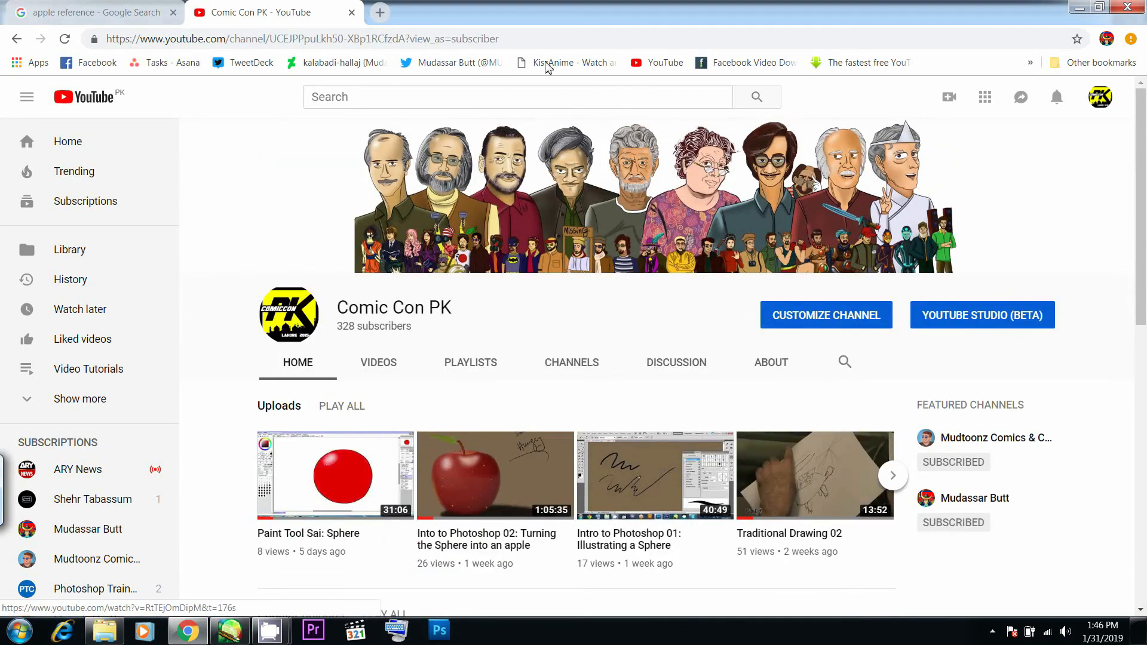
- Open the bookmarked Facebook page in a new tab, close that tab, and switch to PaintTool SAI with the finished apple drawing
{"action": "right_click", "coordinate": [89, 62]}
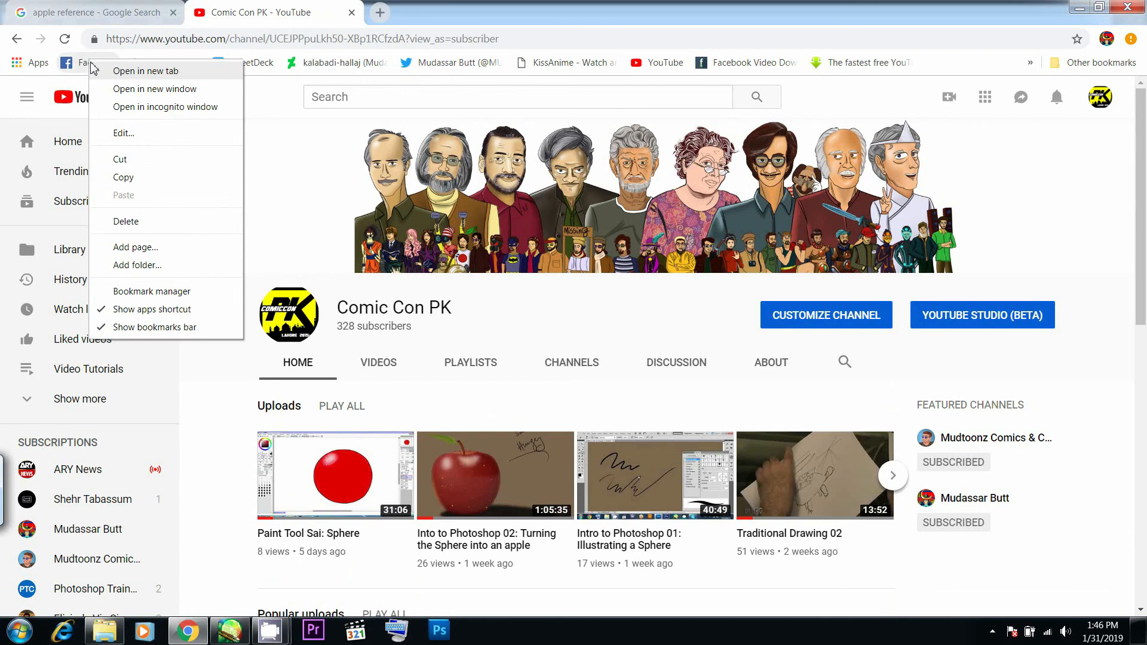
{"action": "left_click", "coordinate": [107, 74]}
{"action": "middle_click", "coordinate": [451, 9]}
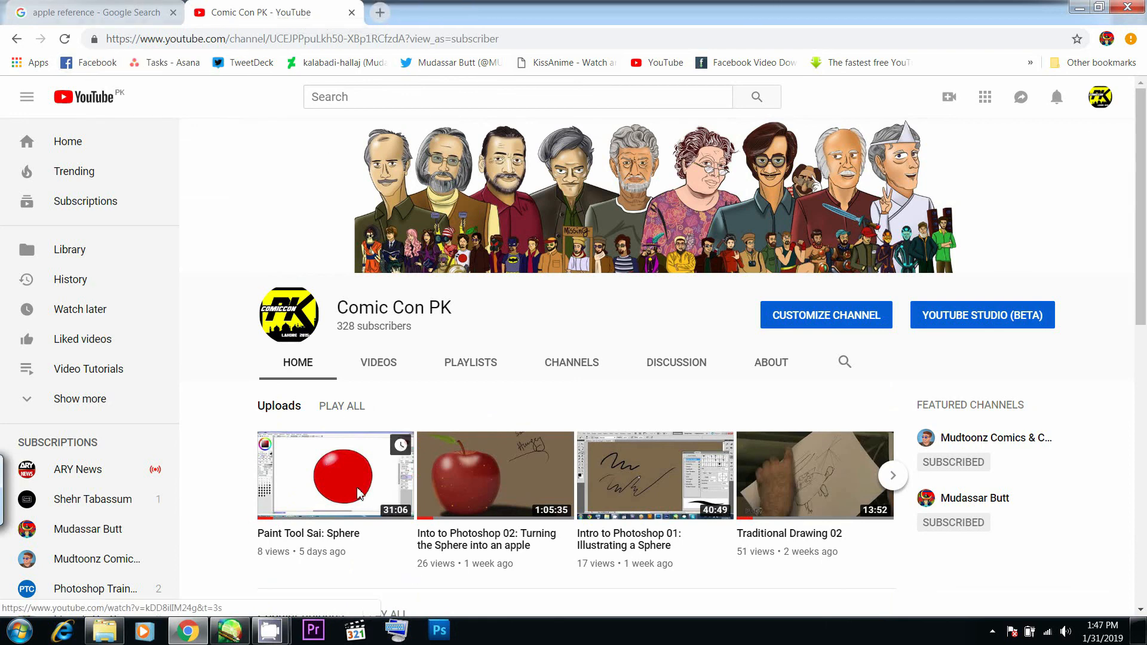
{"action": "left_click", "coordinate": [232, 632]}
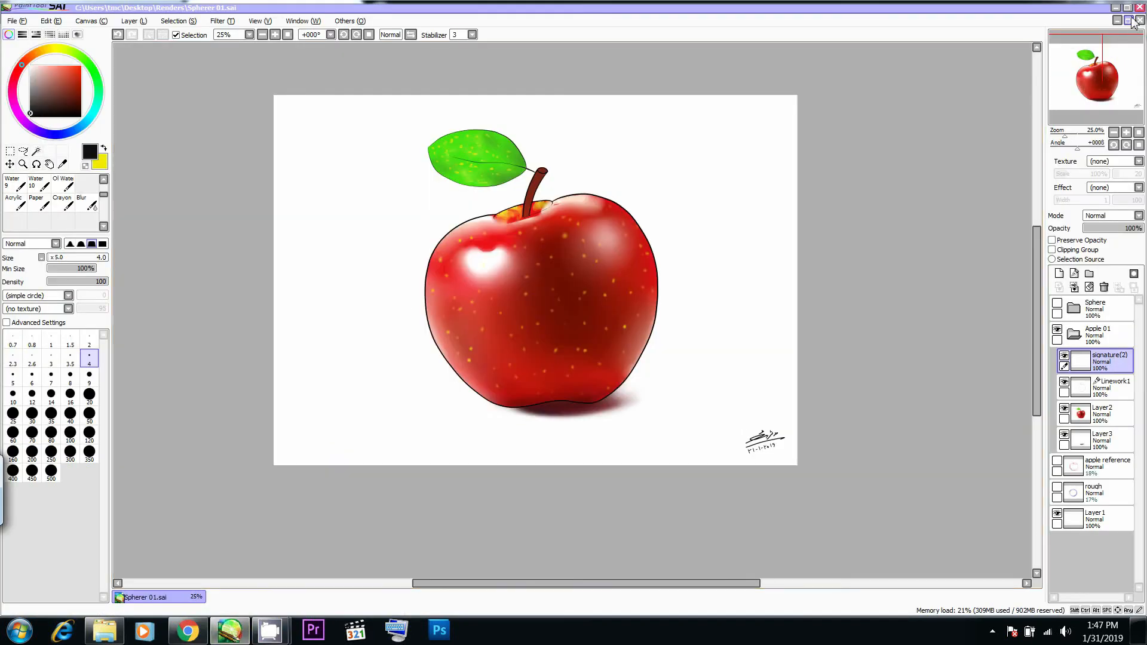